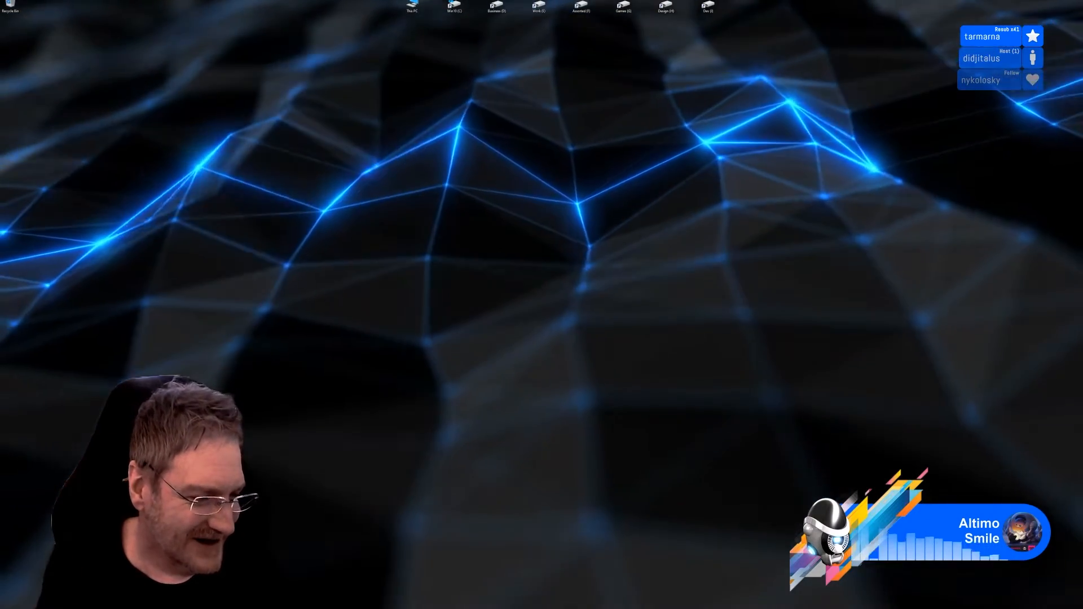
key(super)
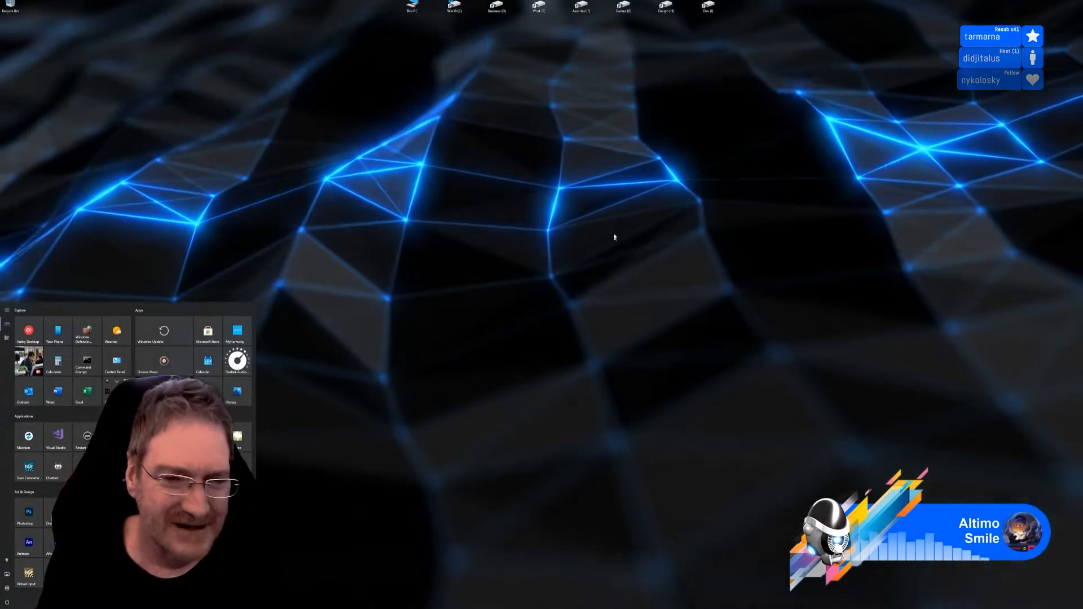
click(613, 238)
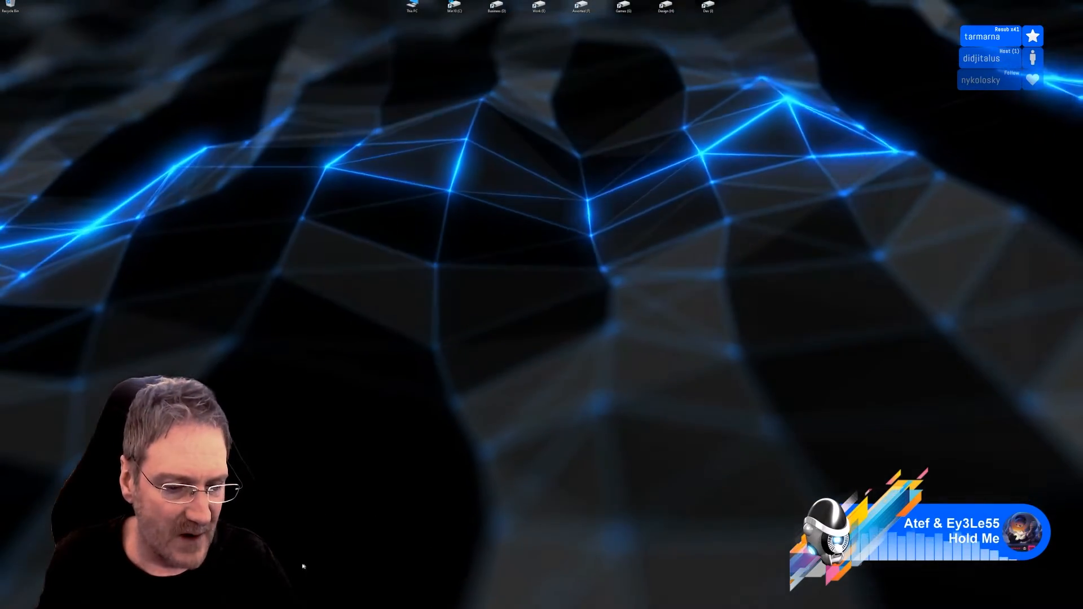
Switch to Unreal Editor and examine the sitting room's floor, fireplace and furniture in the perspective view
key(alt+Tab)
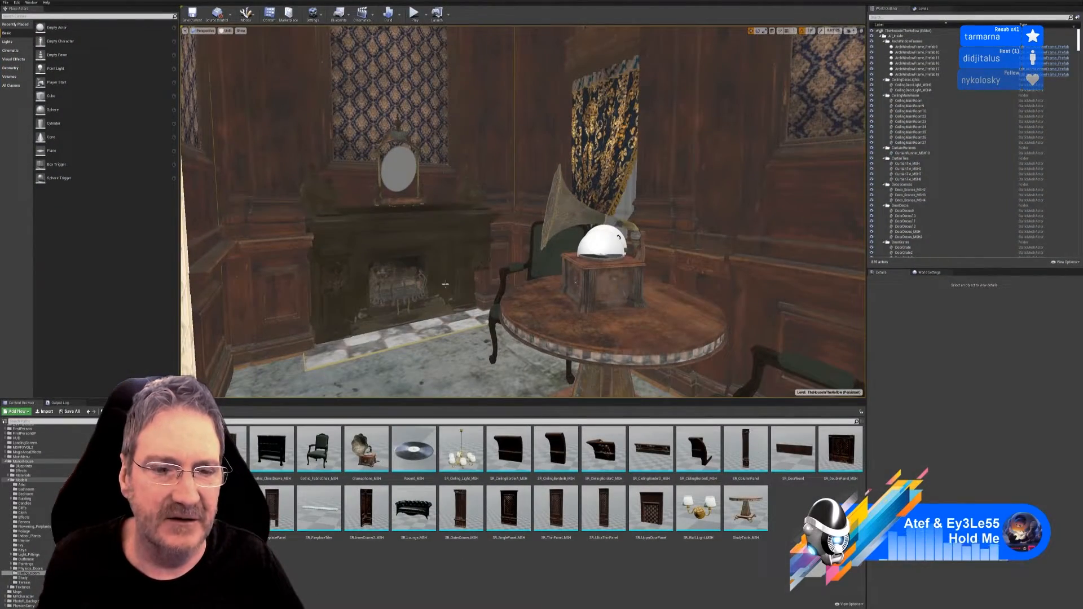
right_drag(445, 285, 438, 386)
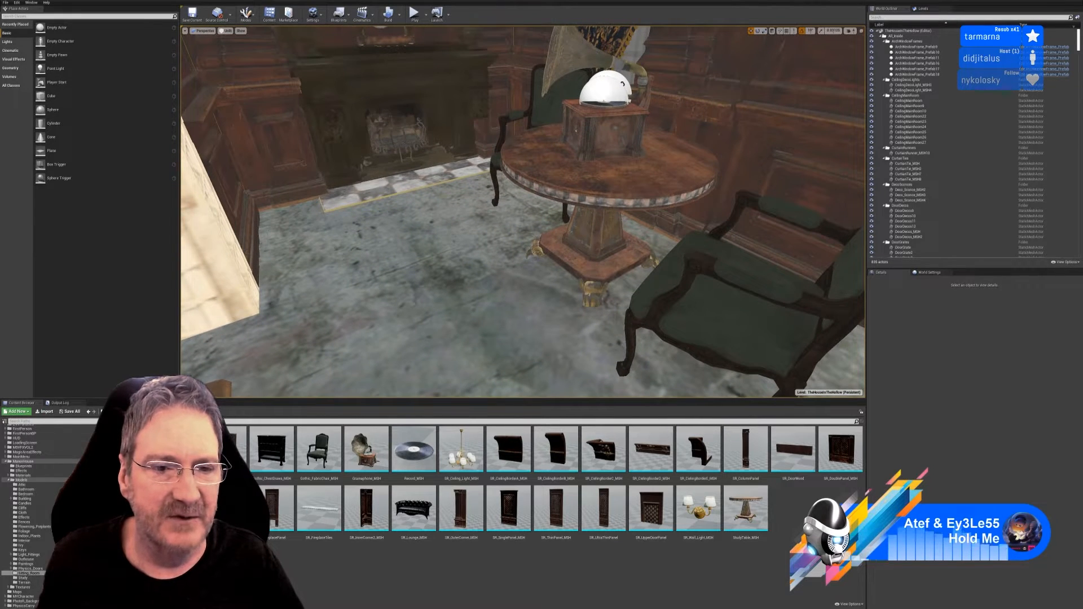
right_drag(502, 280, 490, 316)
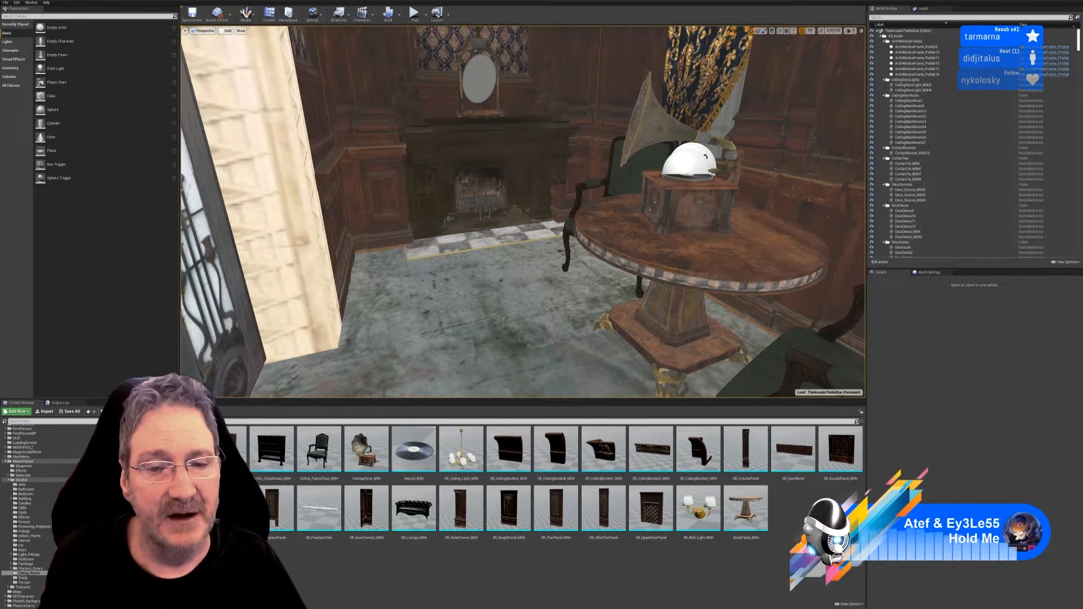
right_drag(504, 318, 576, 220)
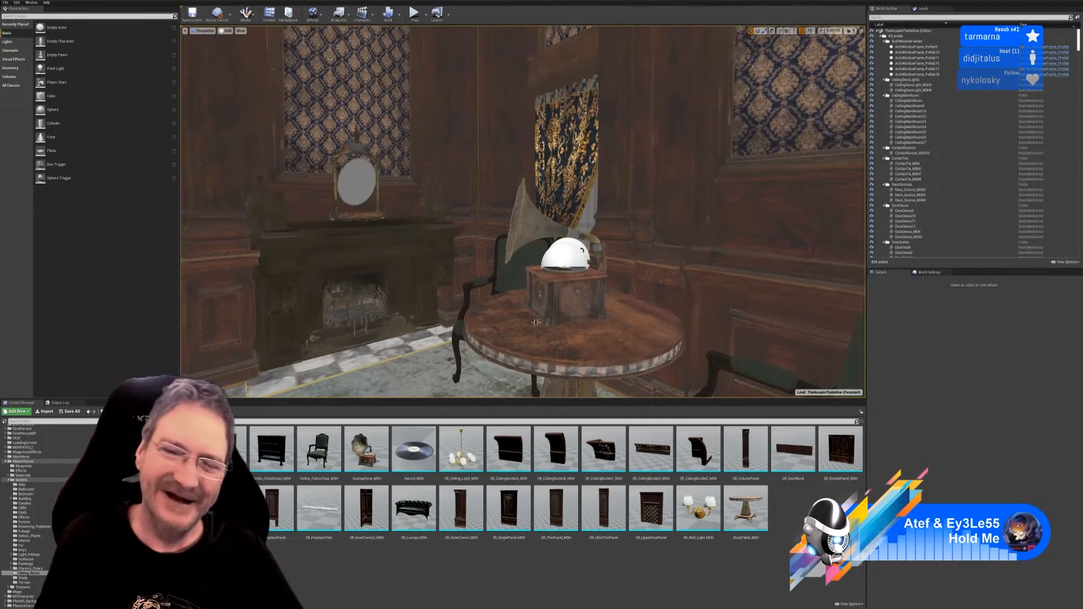
mouse_move(536, 322)
right_down()
mouse_move(525, 191)
mouse_move(527, 316)
mouse_move(540, 317)
right_up()
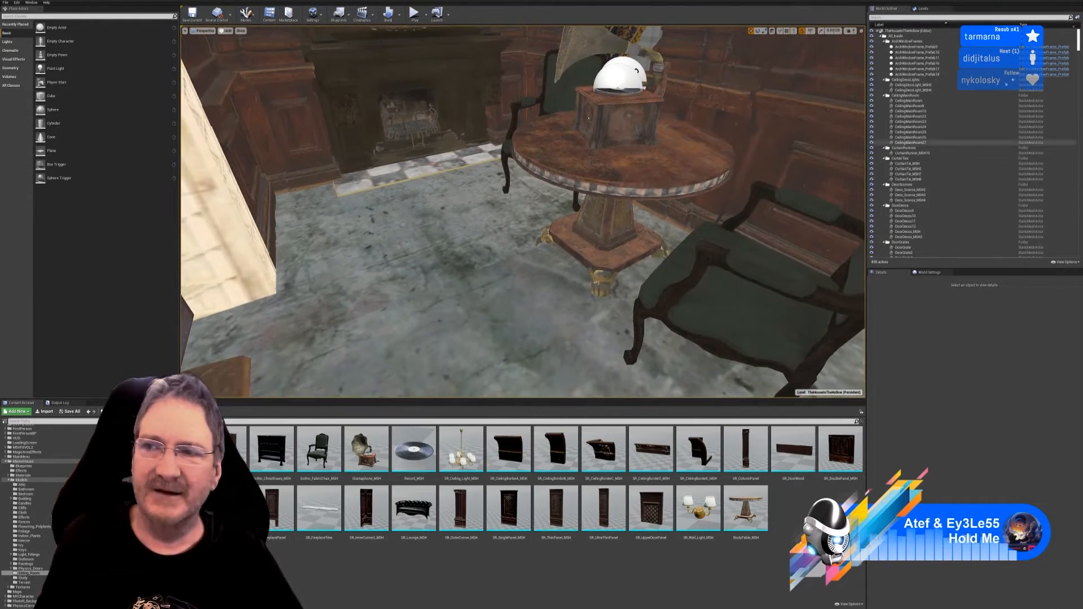
click(1068, 3)
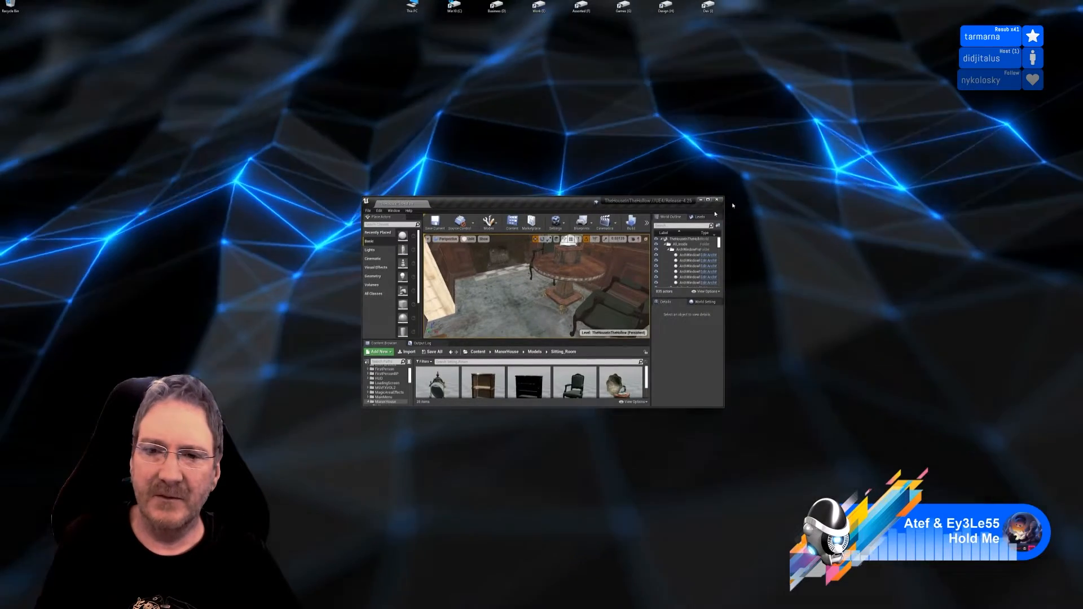
click(709, 201)
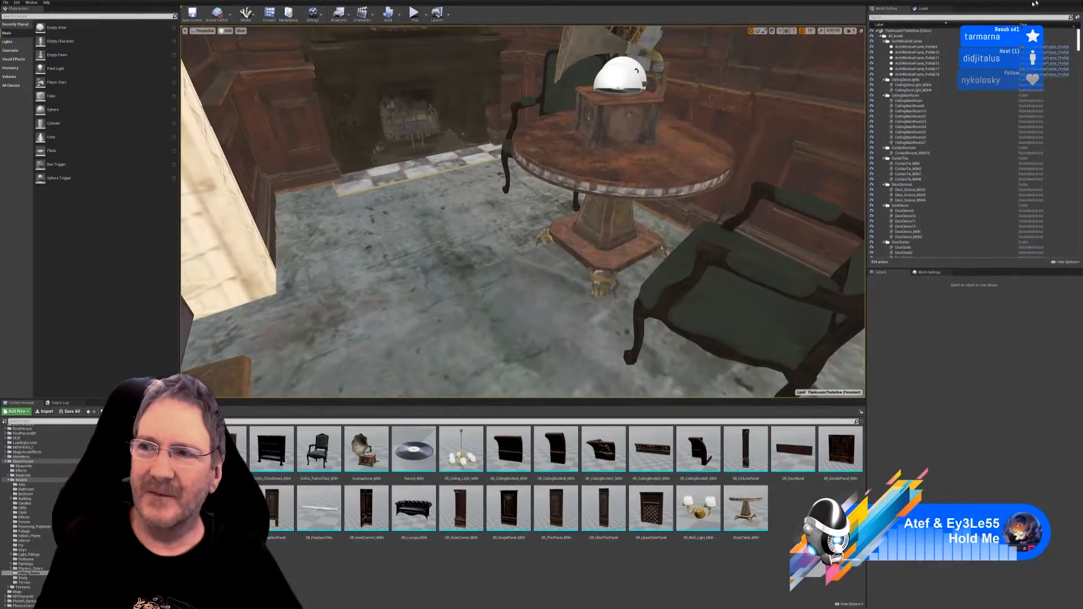
click(1053, 5)
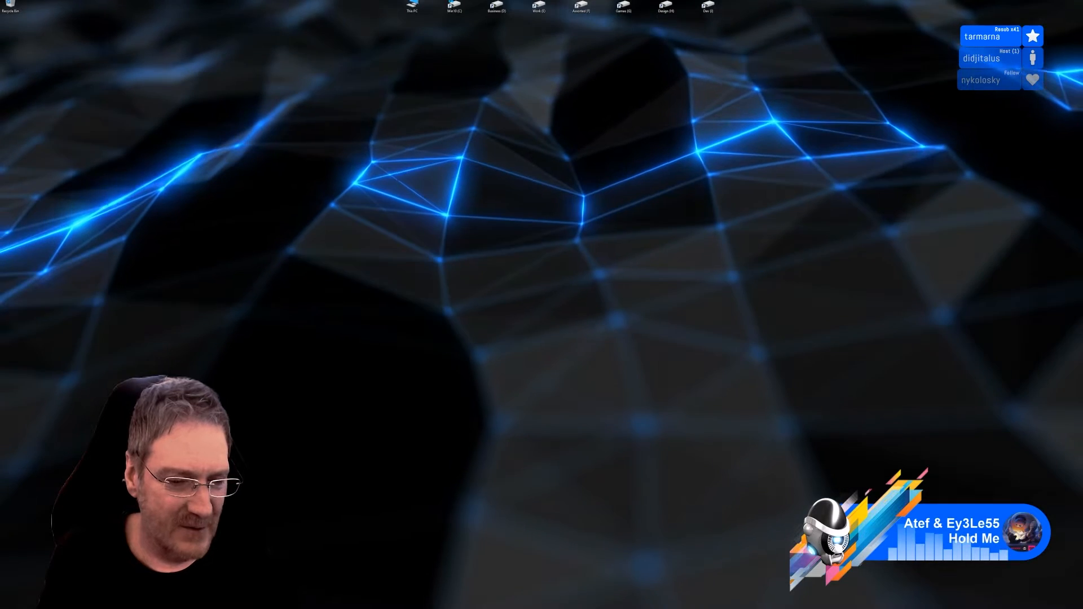
Switch to 3ds Max and inspect the plain floor plane and the floor piece with the green and blue border
key(alt+Tab)
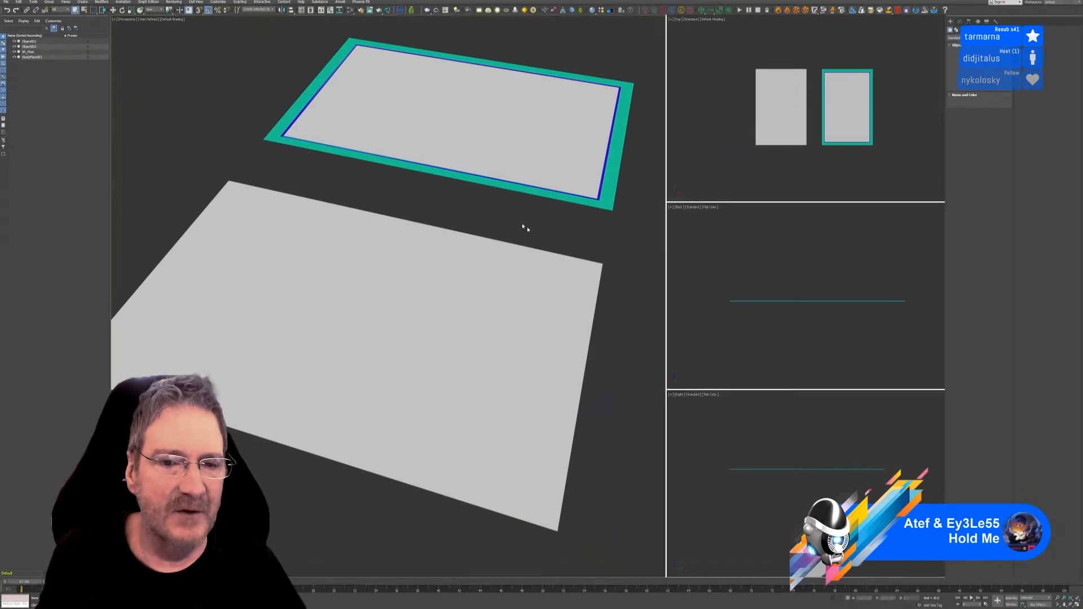
click(555, 403)
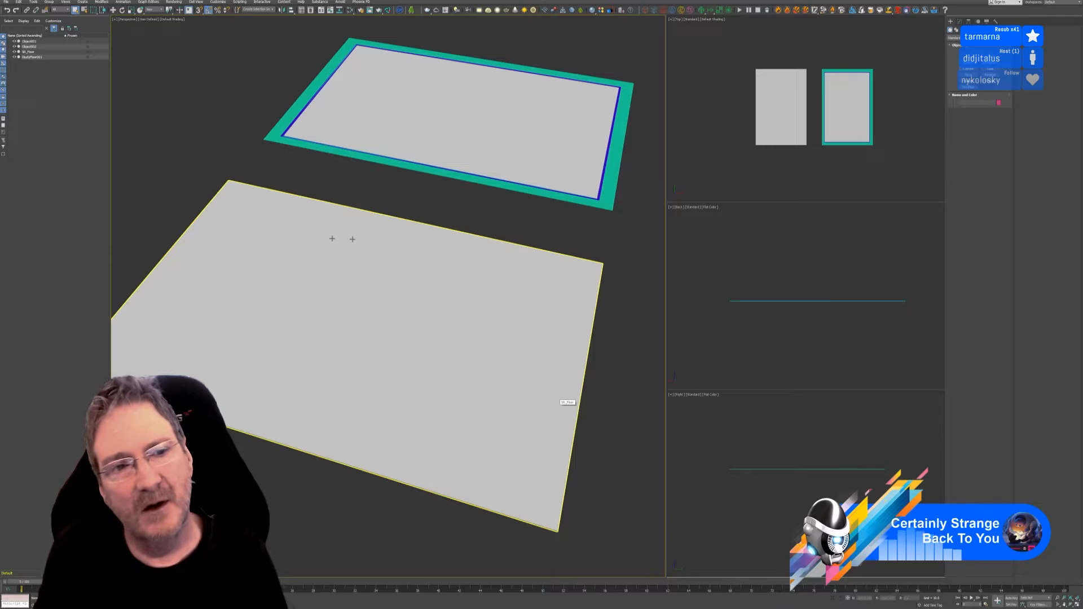
click(278, 136)
click(401, 41)
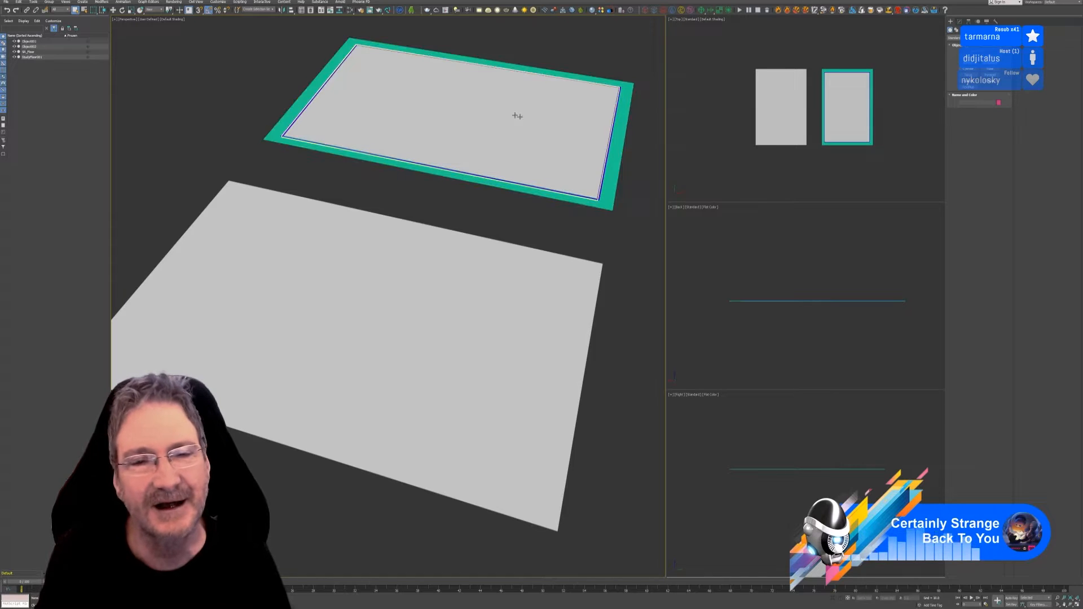
click(1050, 0)
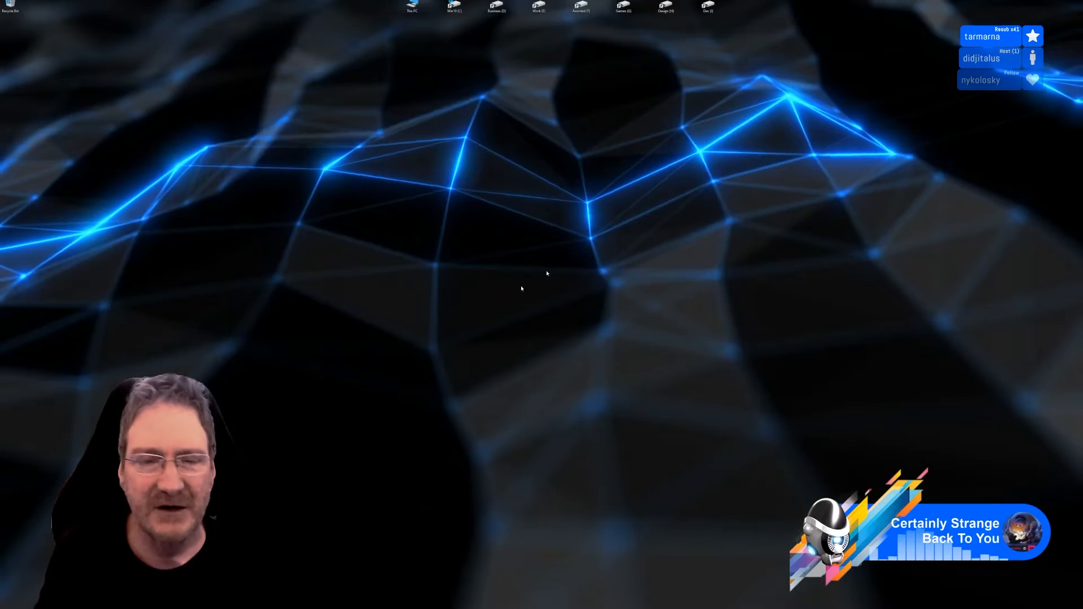
Switch to Unreal Editor and examine the hall's green and pink tiled floor and its border along the walls
key(alt+Tab)
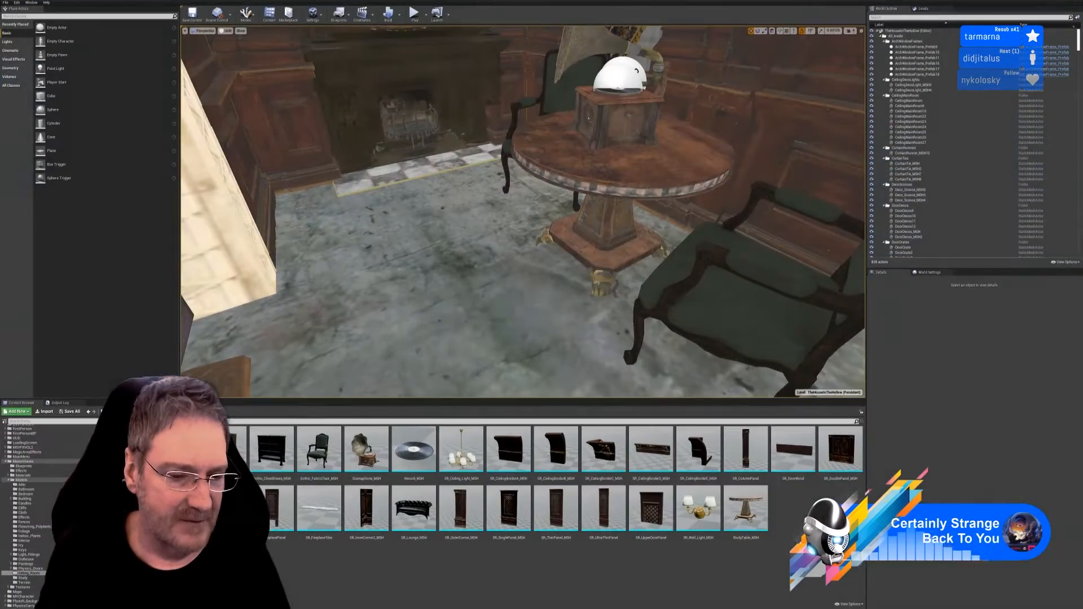
right_drag(473, 293, 367, 316)
right_drag(491, 160, 400, 237)
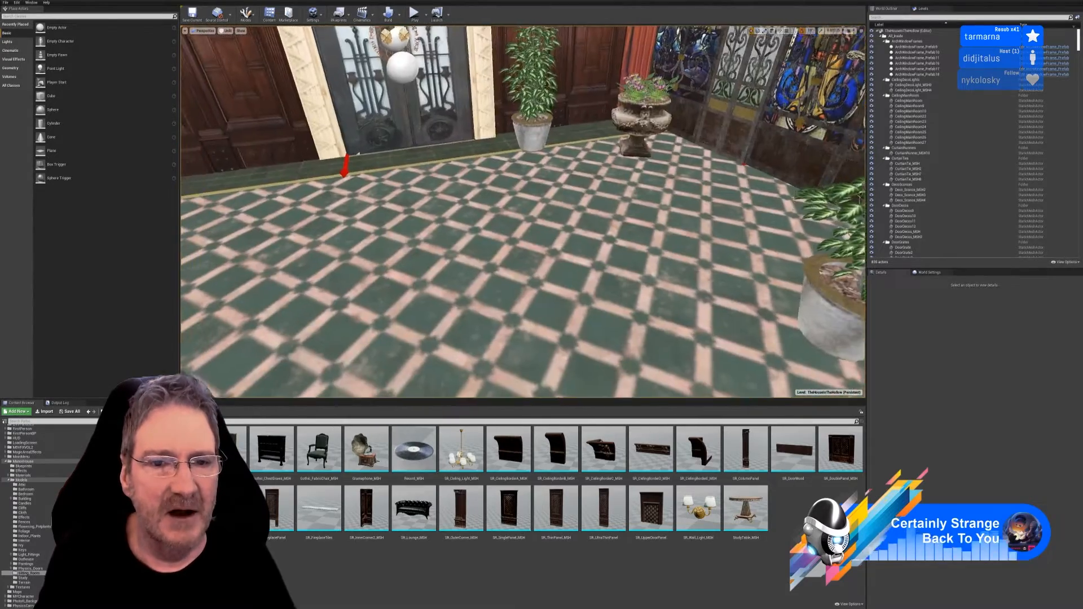
right_drag(400, 238, 356, 218)
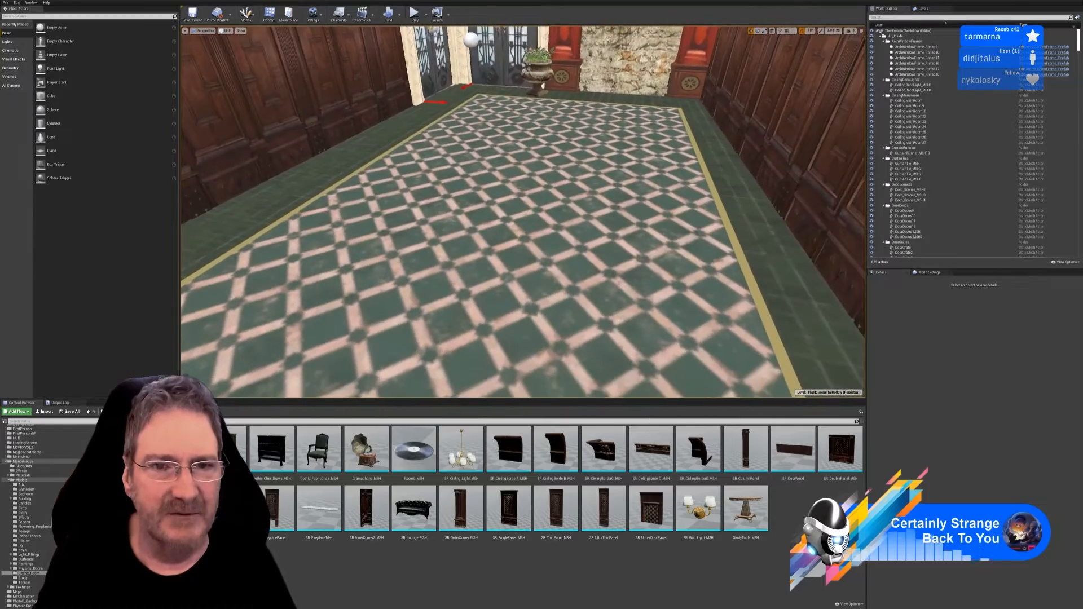
right_drag(356, 217, 293, 226)
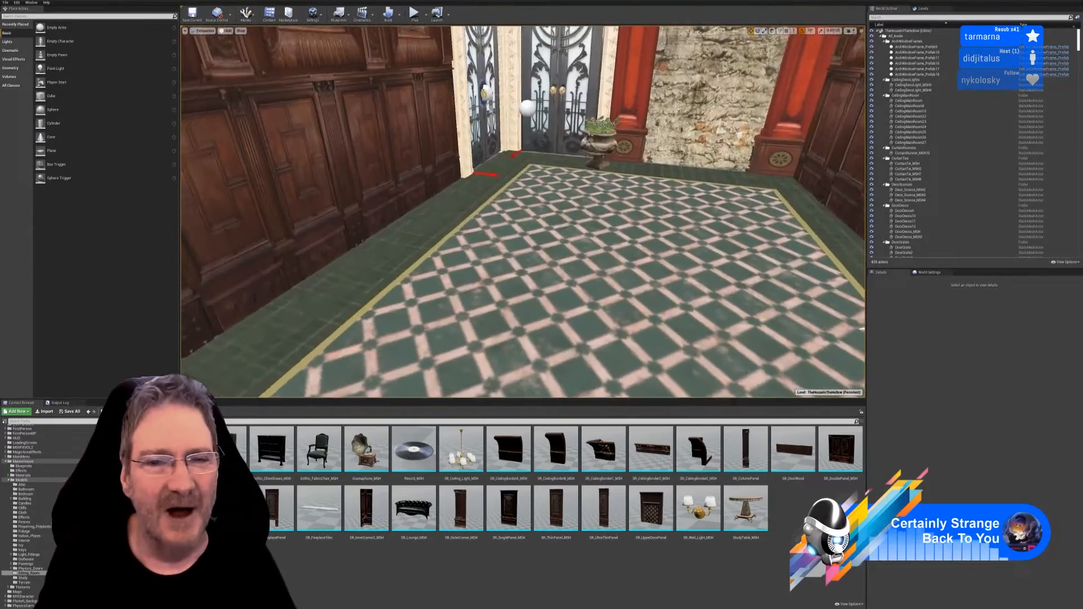
Examine the sitting room floor along the panelled wall corners, around the chairs and beside the fireplace hearth
key(w)
right_drag(523, 212, 626, 217)
key(w)
right_drag(523, 211, 705, 220)
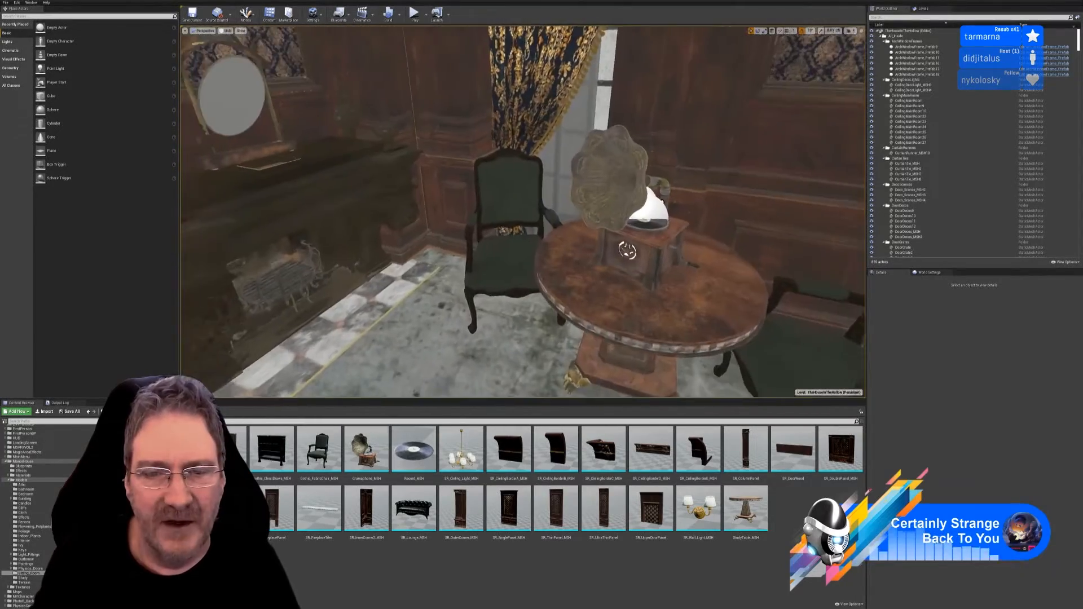
right_drag(523, 211, 451, 223)
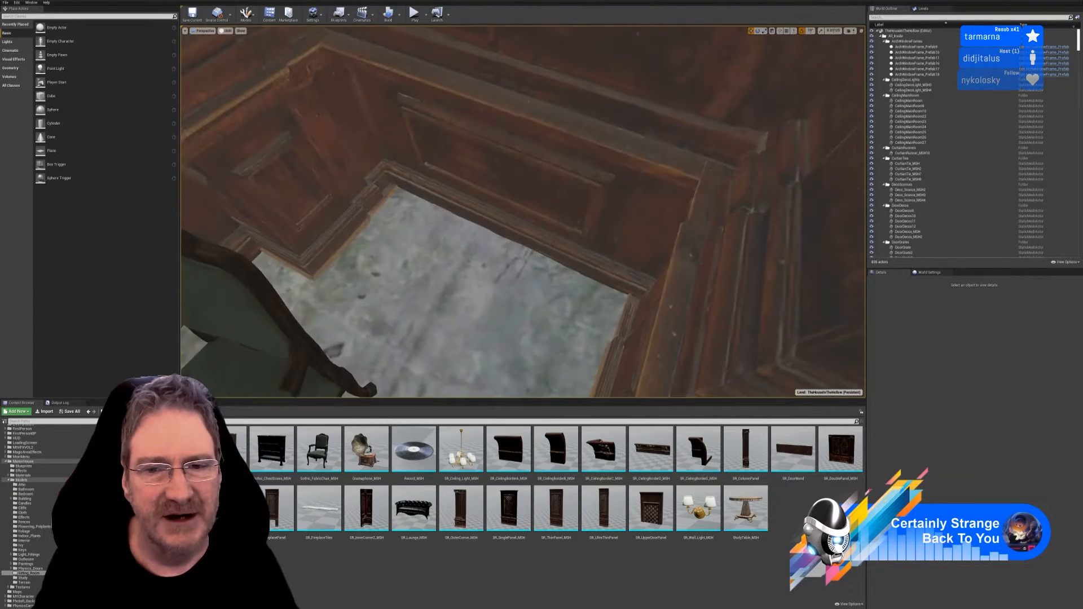
right_drag(522, 212, 598, 237)
key(s)
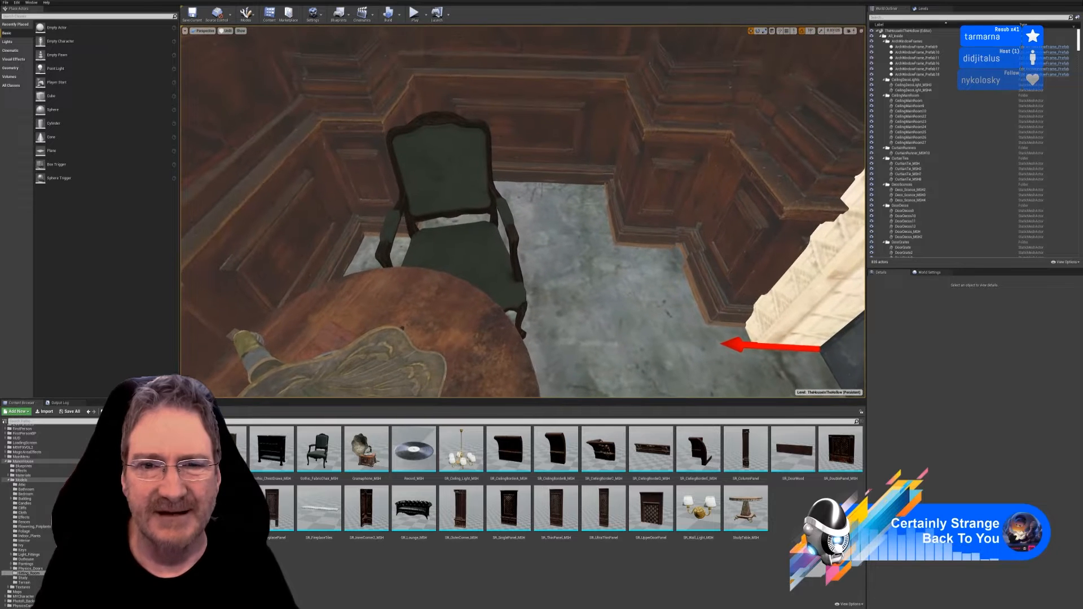
right_drag(453, 92, 502, 192)
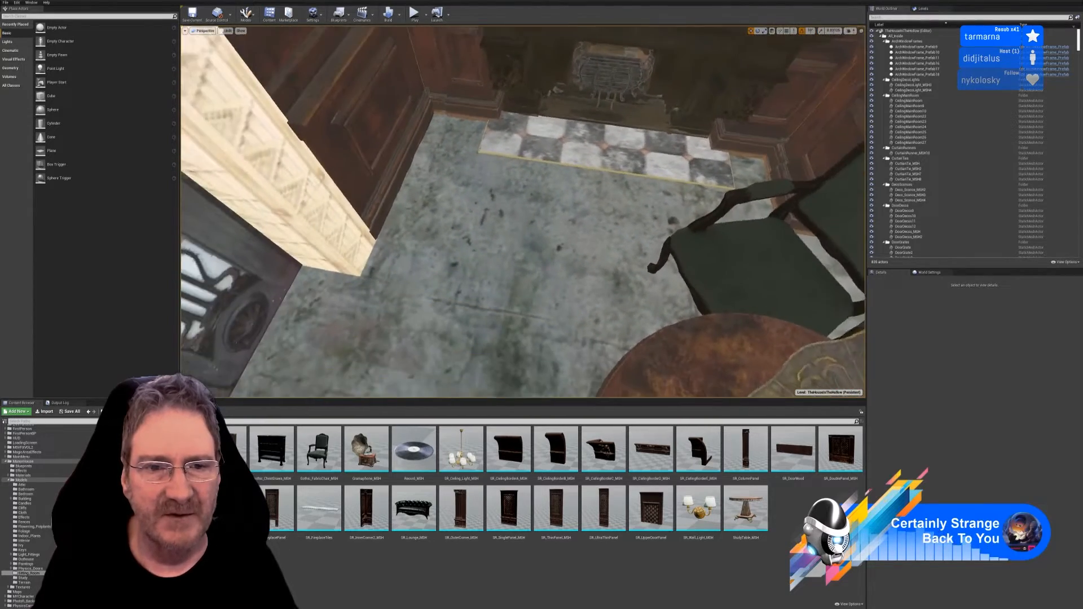
mouse_move(522, 226)
right_down()
mouse_move(486, 217)
mouse_move(489, 202)
mouse_move(510, 242)
mouse_move(525, 221)
right_up()
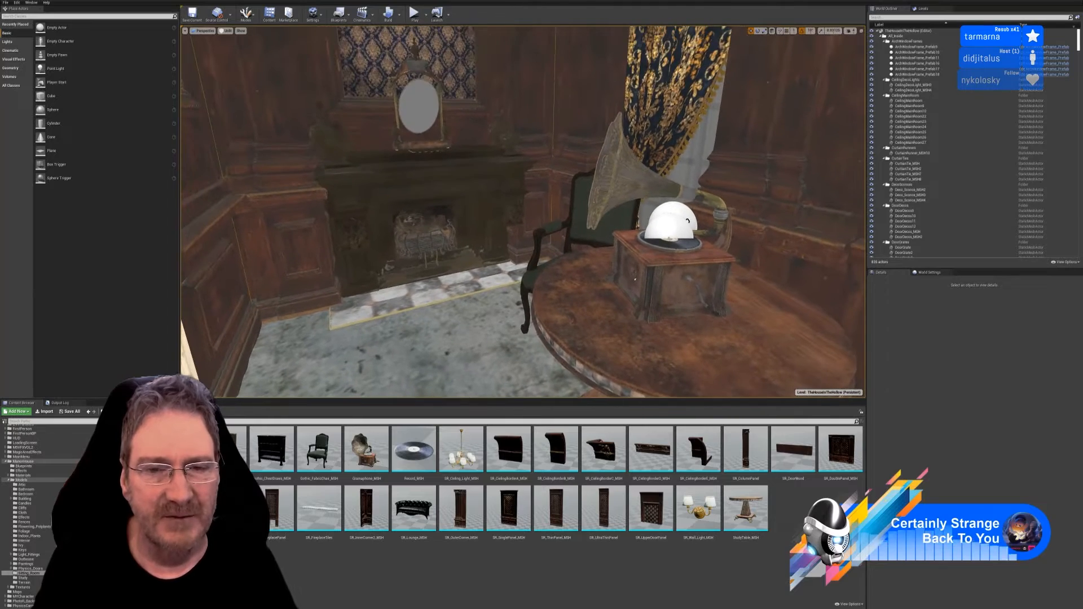
click(1059, 1)
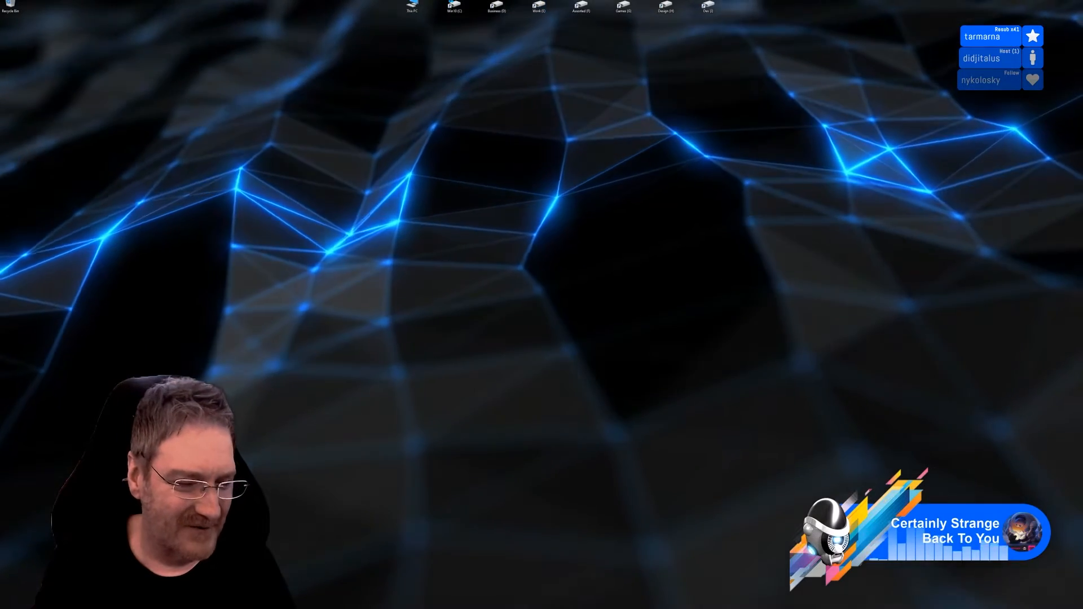
Switch to 3ds Max, select the plain floor plane and apply Reset XForm to it
key(alt+Tab)
click(424, 314)
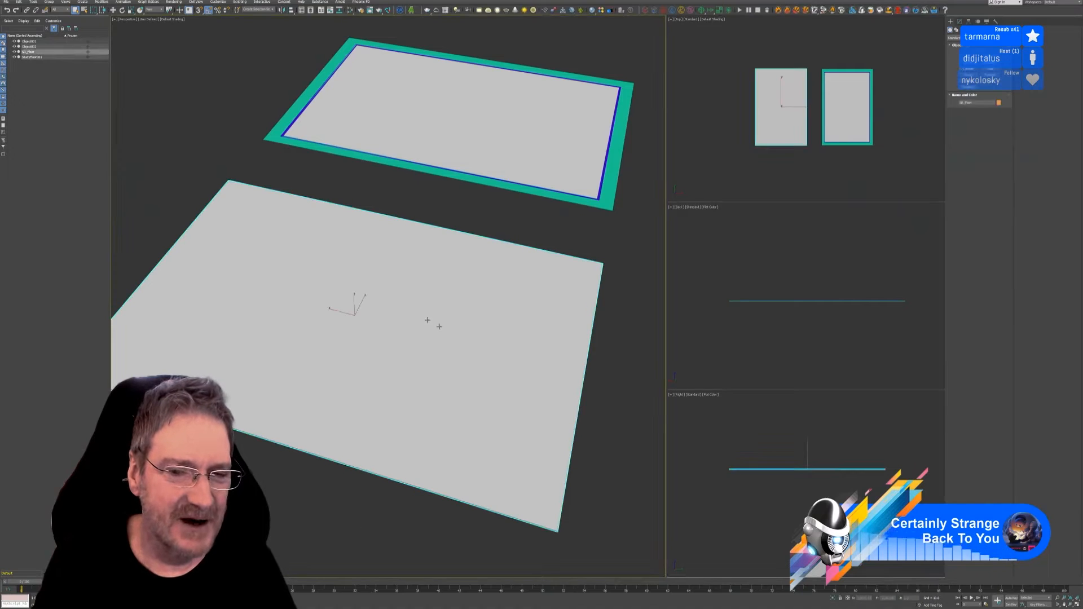
scroll(458, 310, down, 2)
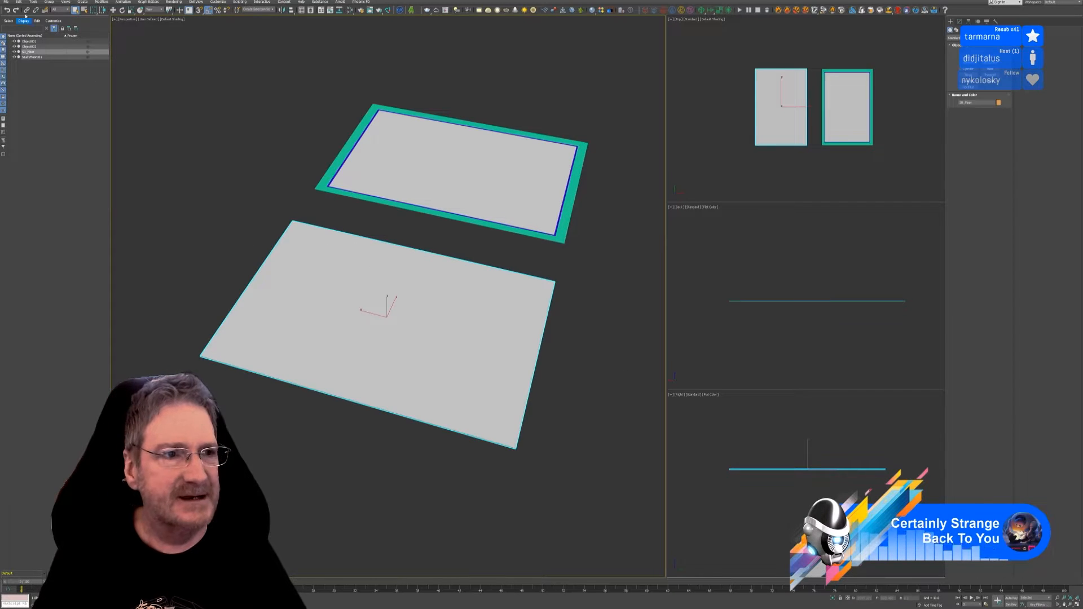
click(959, 22)
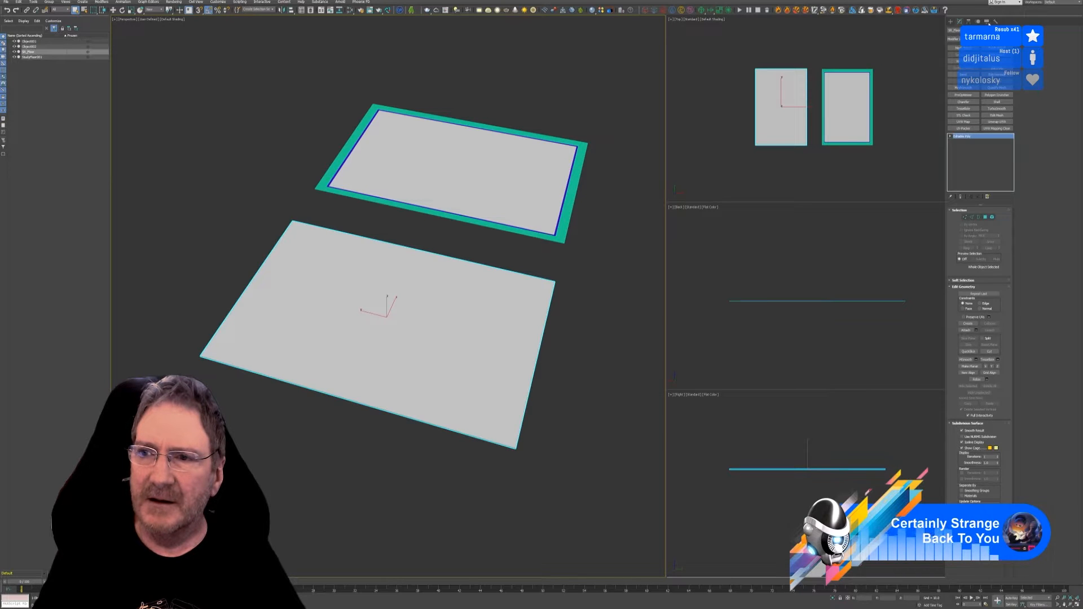
click(995, 21)
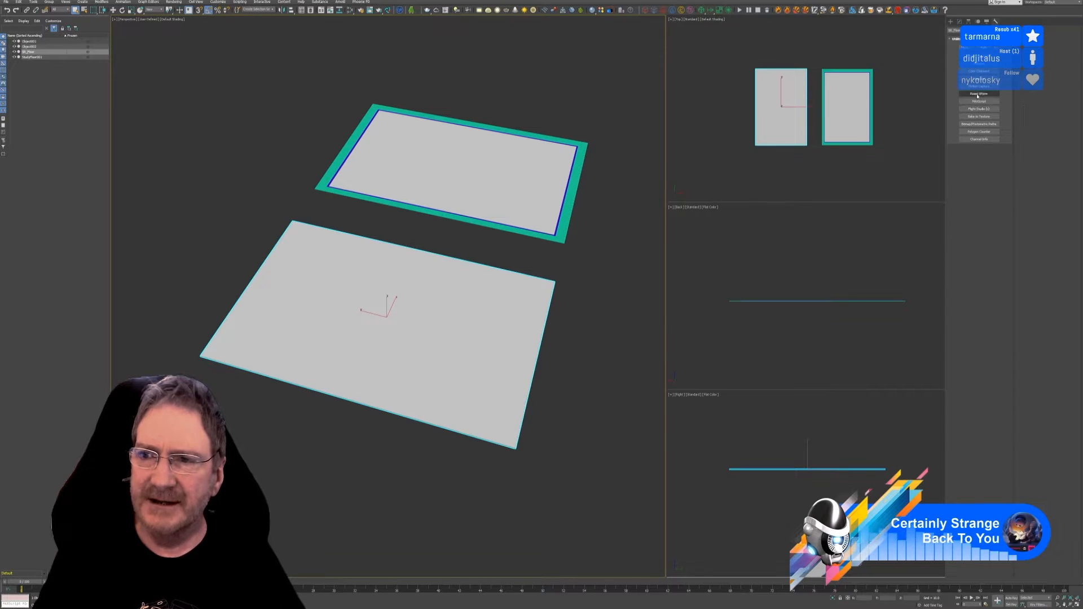
click(977, 94)
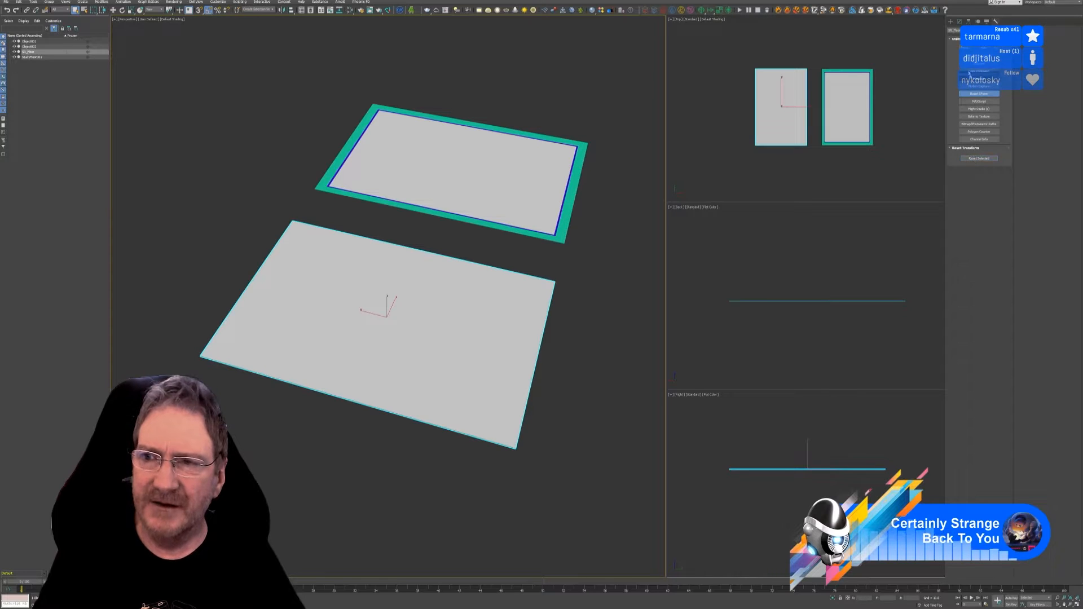
click(979, 158)
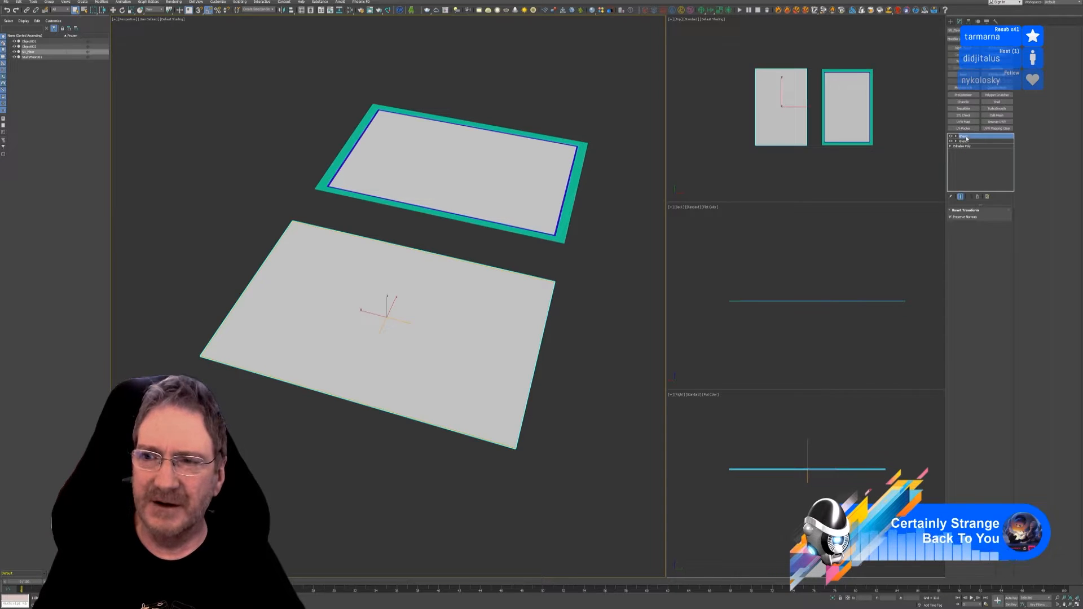
Collapse the floor plane's whole modifier stack into the base mesh and accept the warning
right_click(966, 138)
click(990, 195)
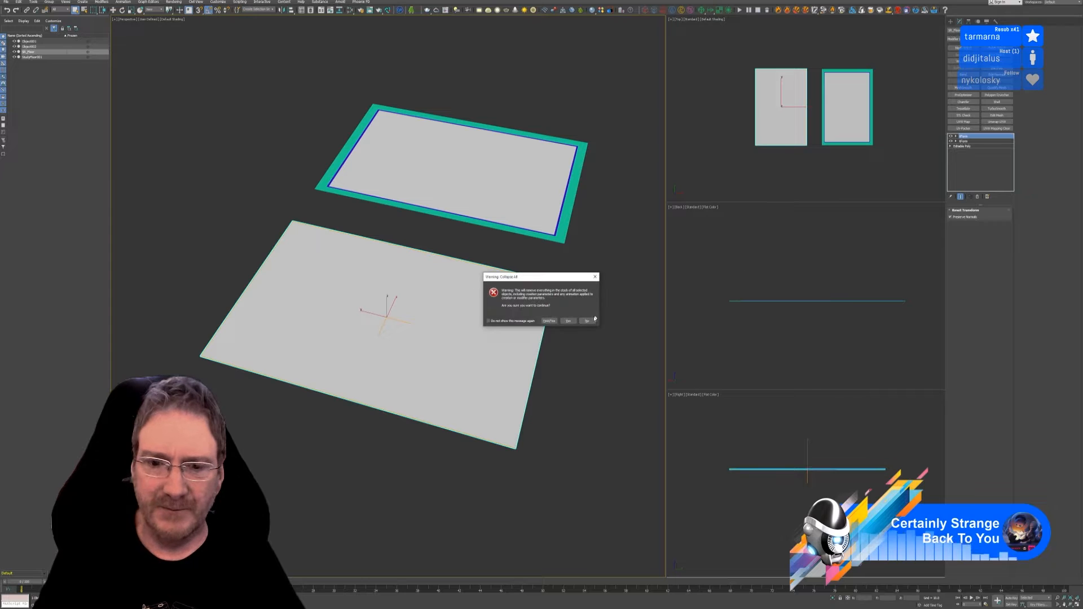
click(568, 320)
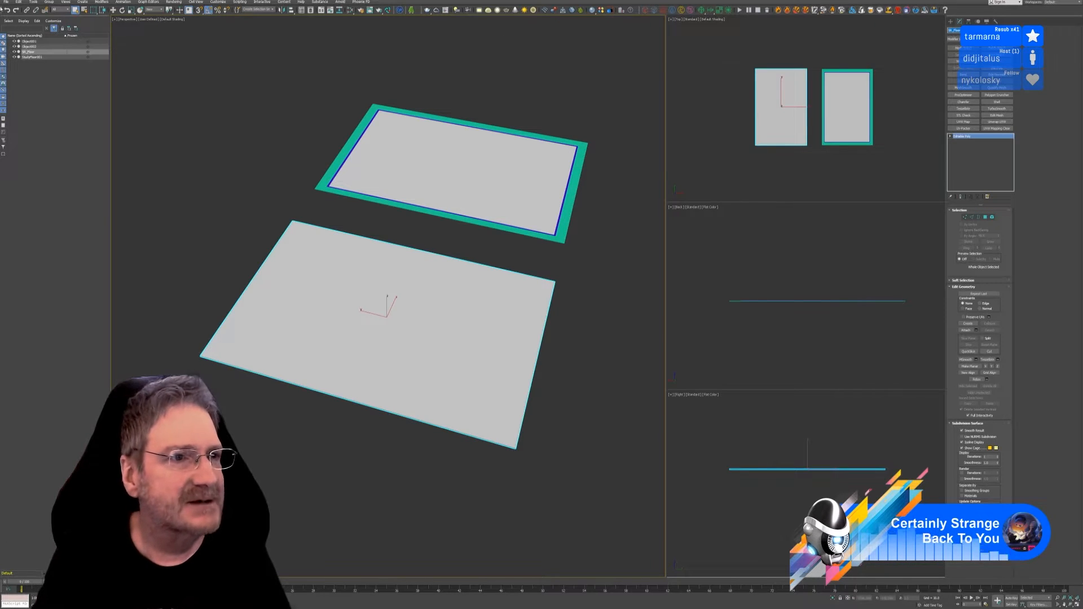
Export only the selected floor plane as the FBX file SR_Floor into the Sitting Room models' Floor folder
click(5, 2)
mouse_move(47, 86)
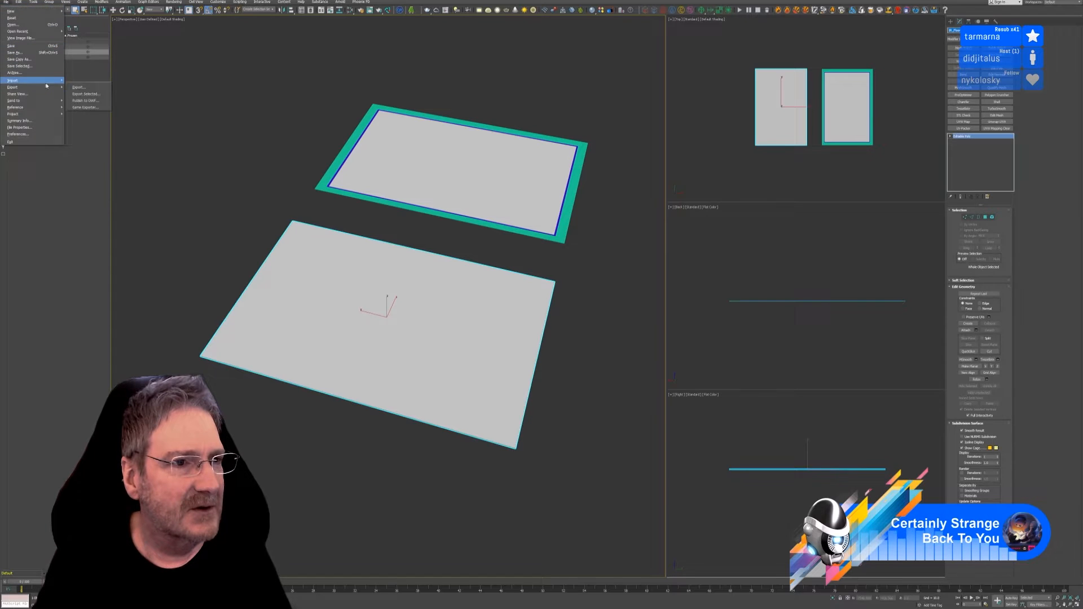
click(85, 98)
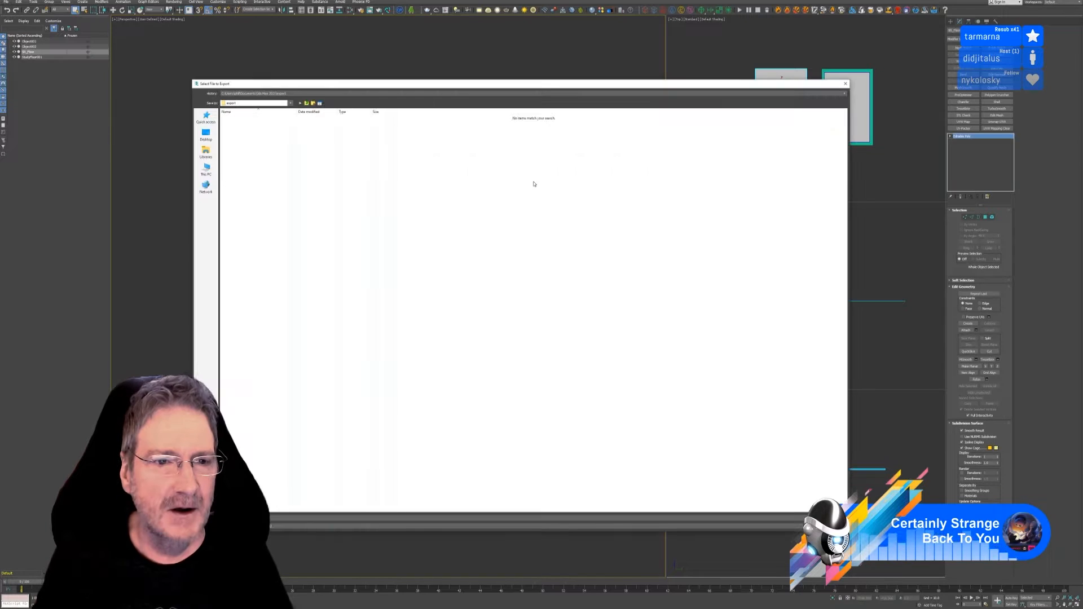
click(285, 94)
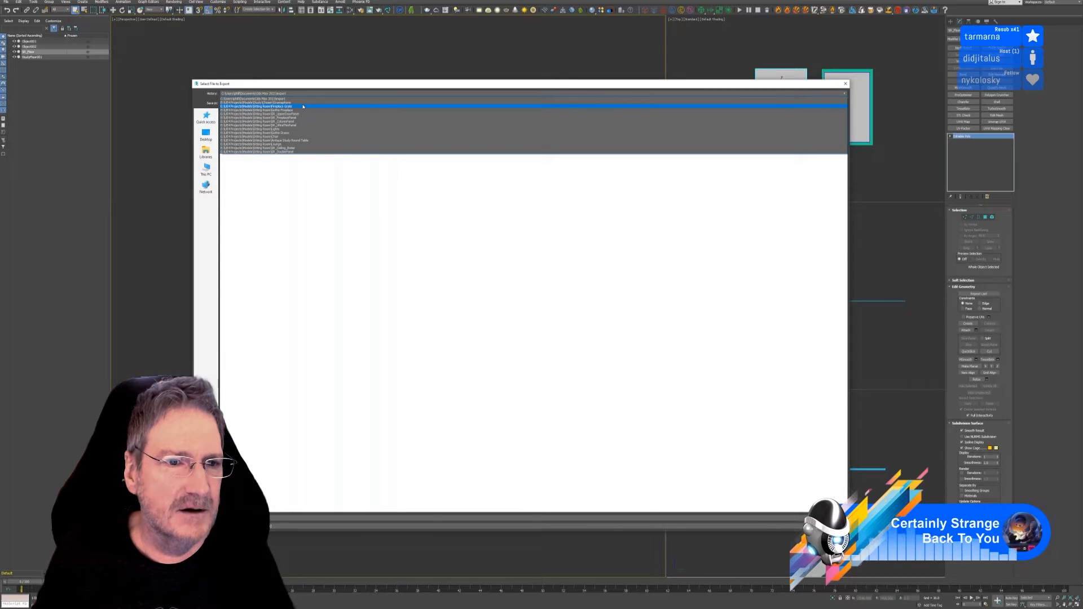
click(297, 103)
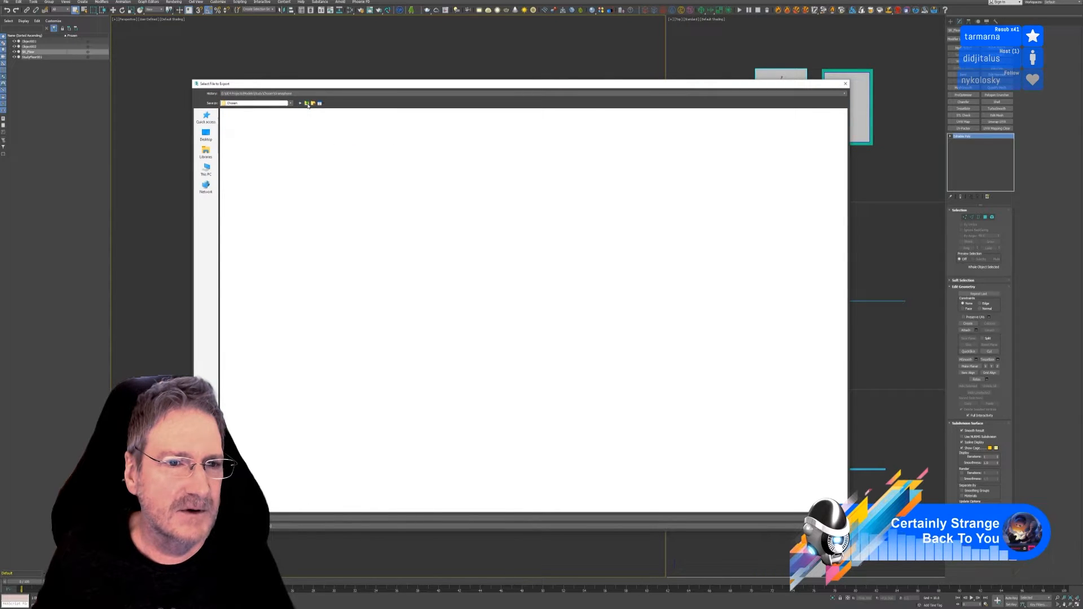
click(307, 103)
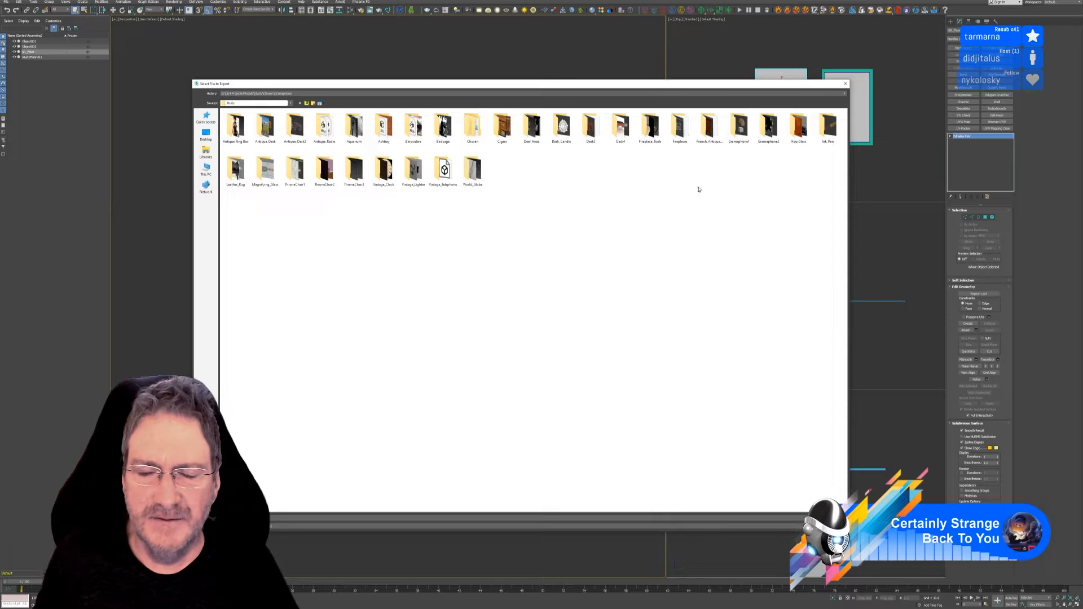
click(308, 104)
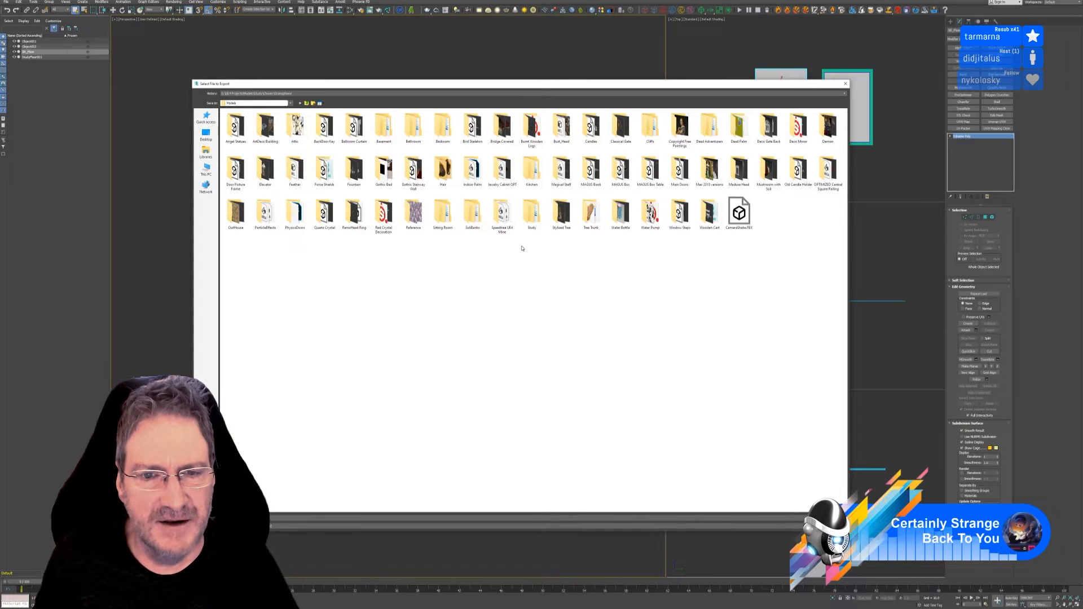
double_click(444, 213)
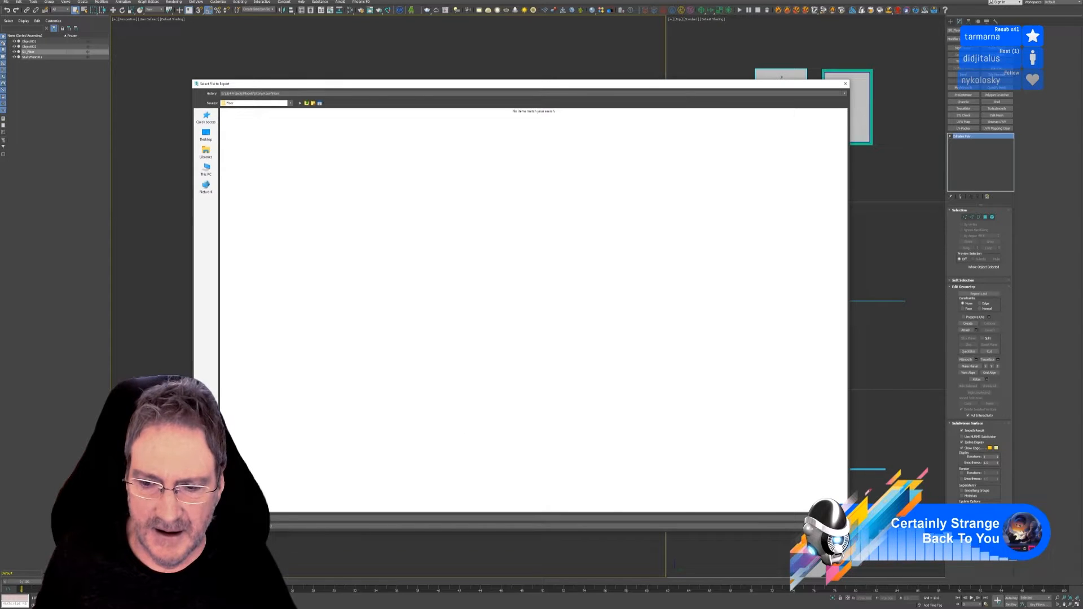
key(Escape)
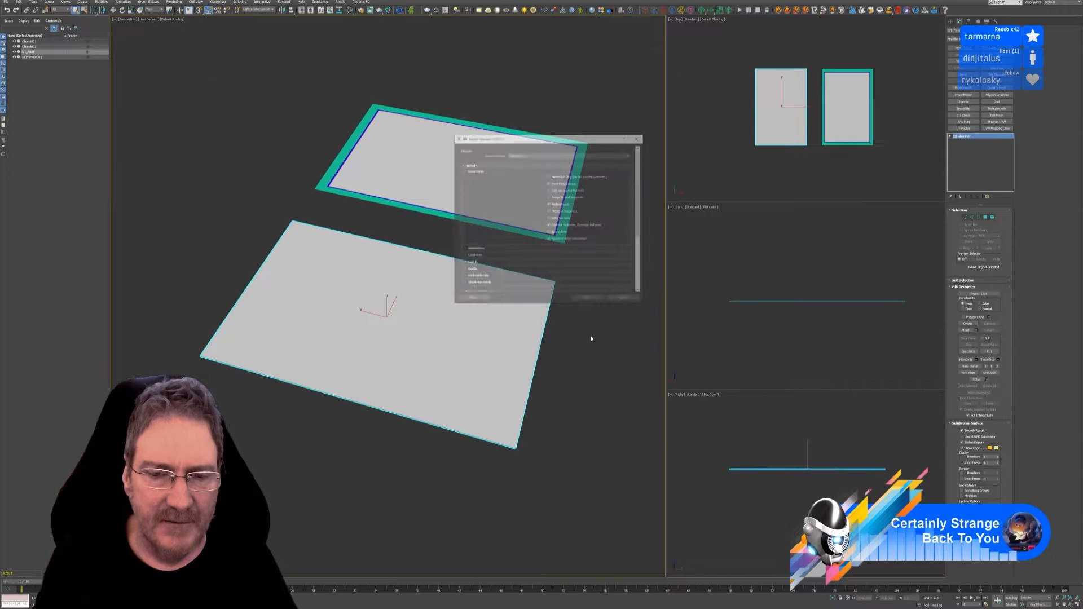
click(584, 298)
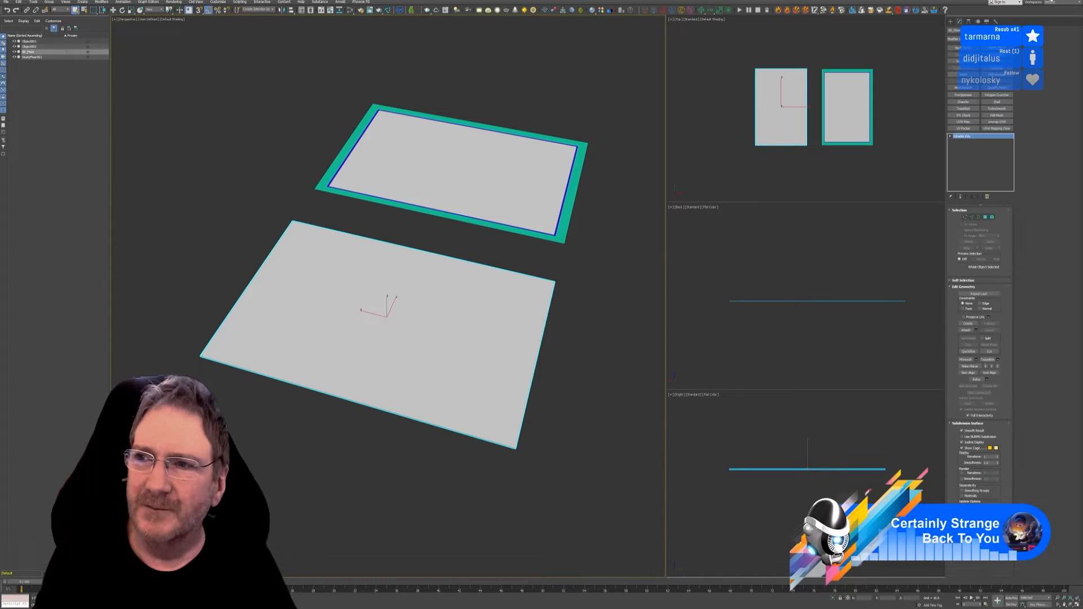
Switch to Substance Painter, start a new project and choose the SR_Floor mesh from the Sitting Room's Floor folder
click(1040, 1)
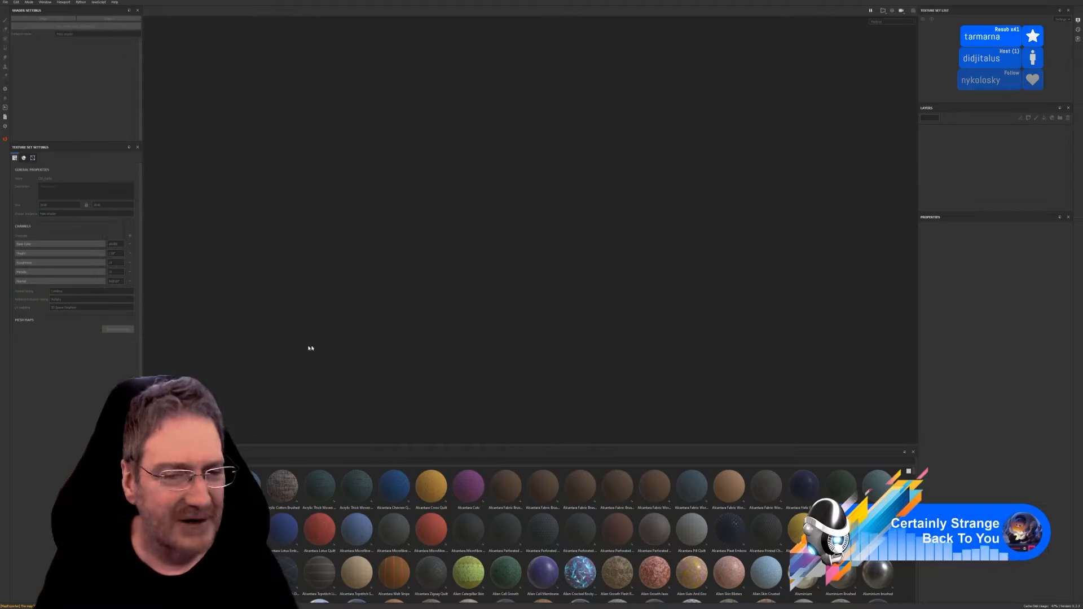
click(5, 3)
click(34, 9)
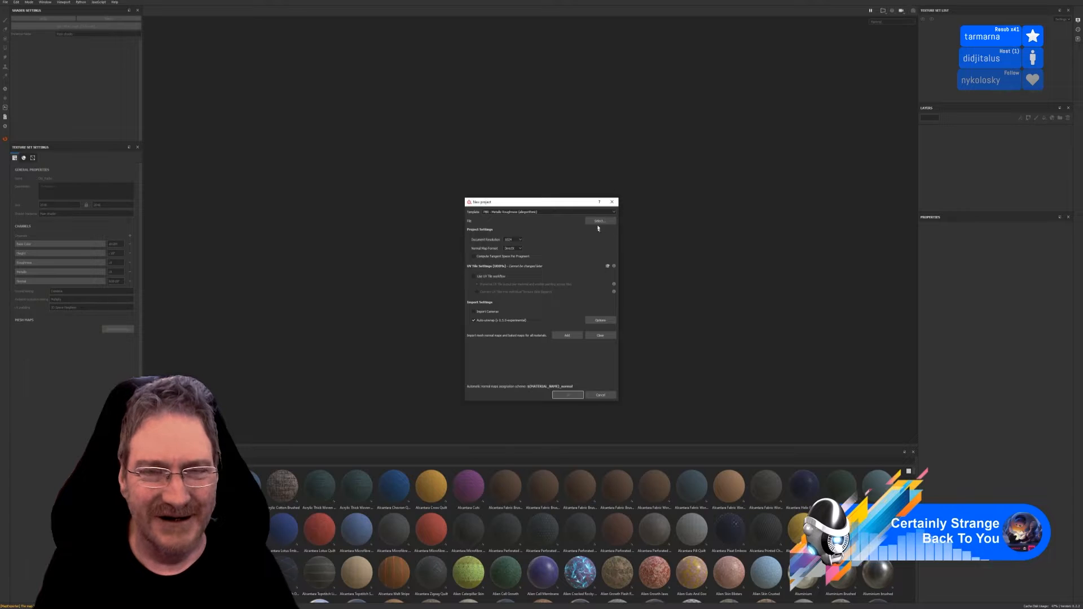
click(599, 221)
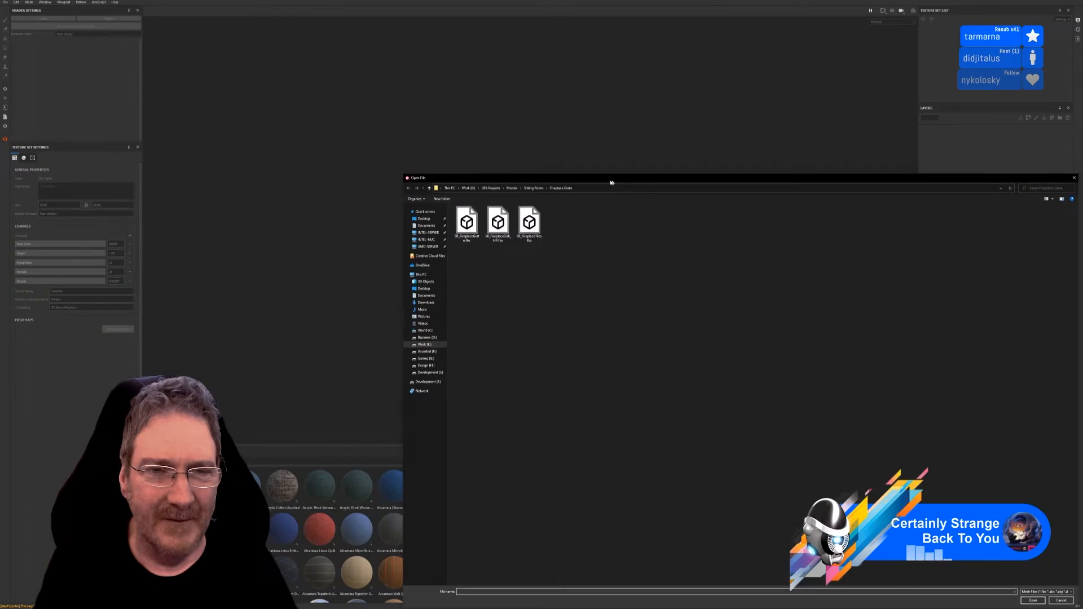
drag(613, 181, 461, 118)
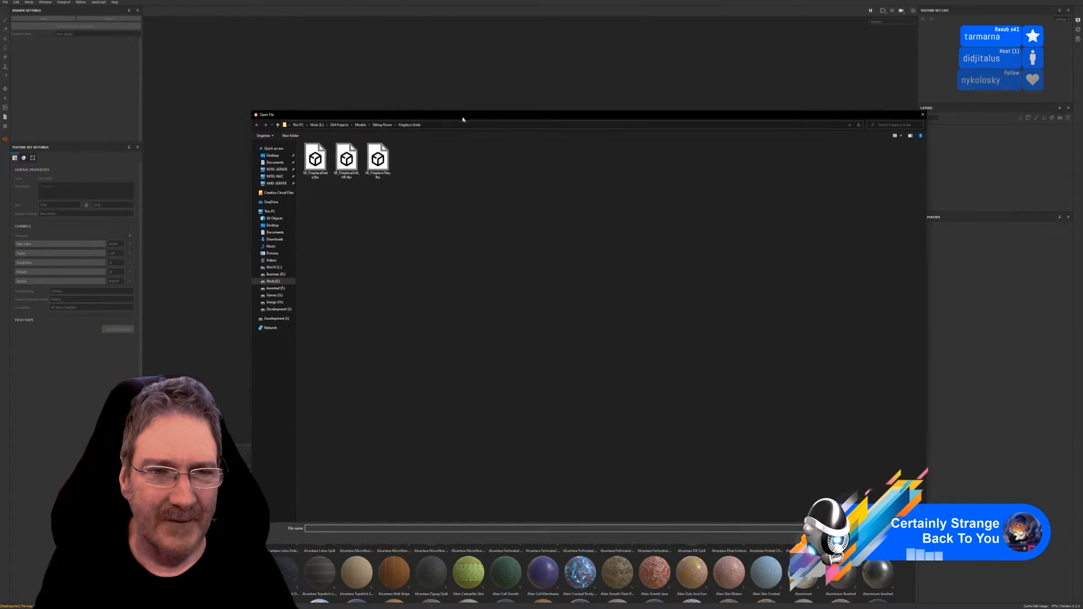
click(384, 124)
double_click(438, 159)
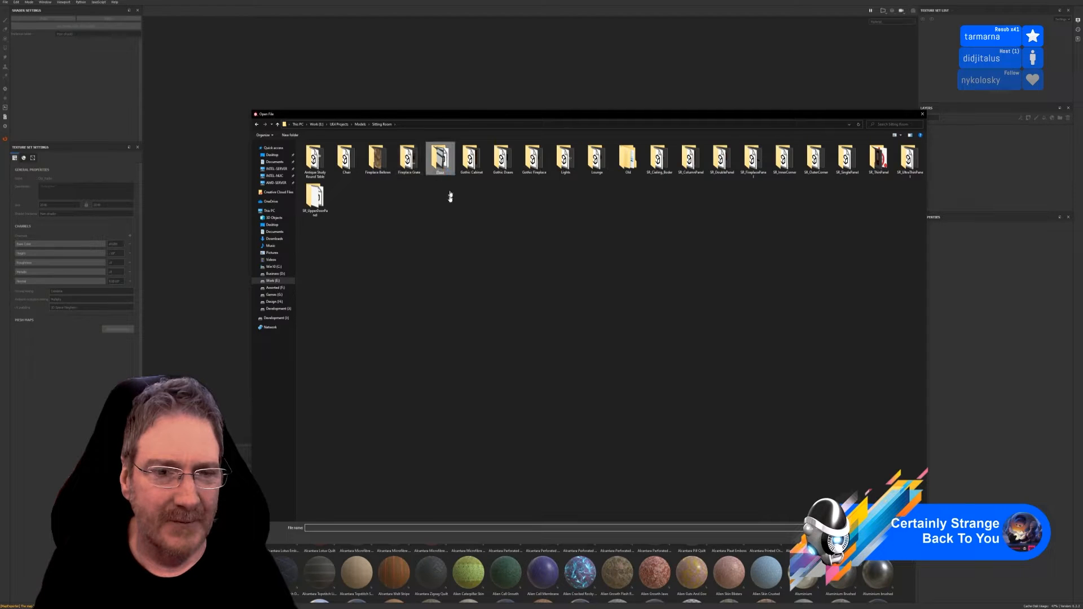
double_click(316, 159)
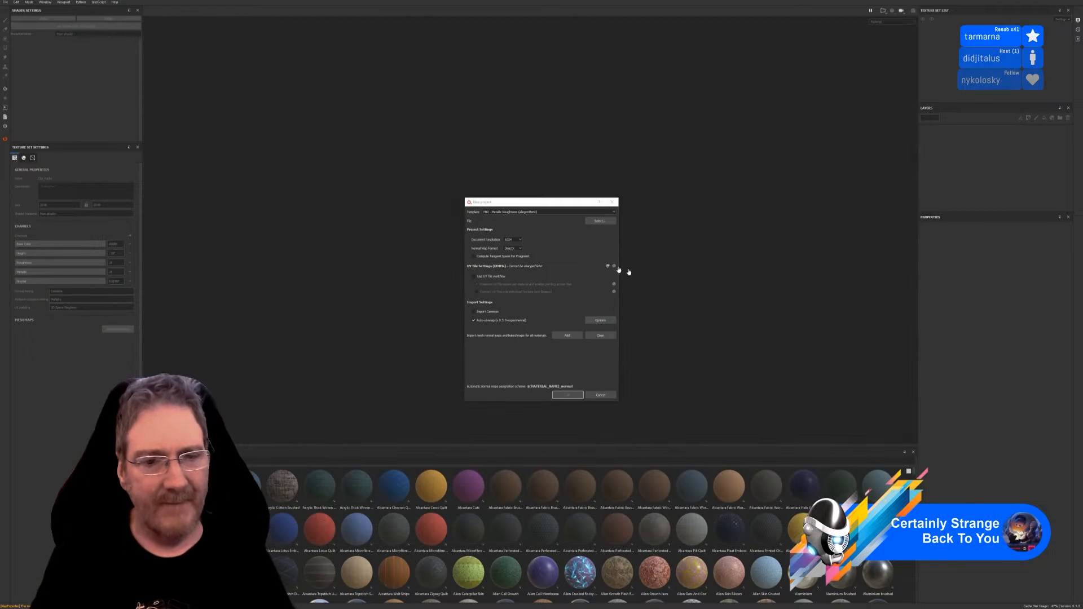
Set the new project's document resolution to 4096 and create the project
click(513, 239)
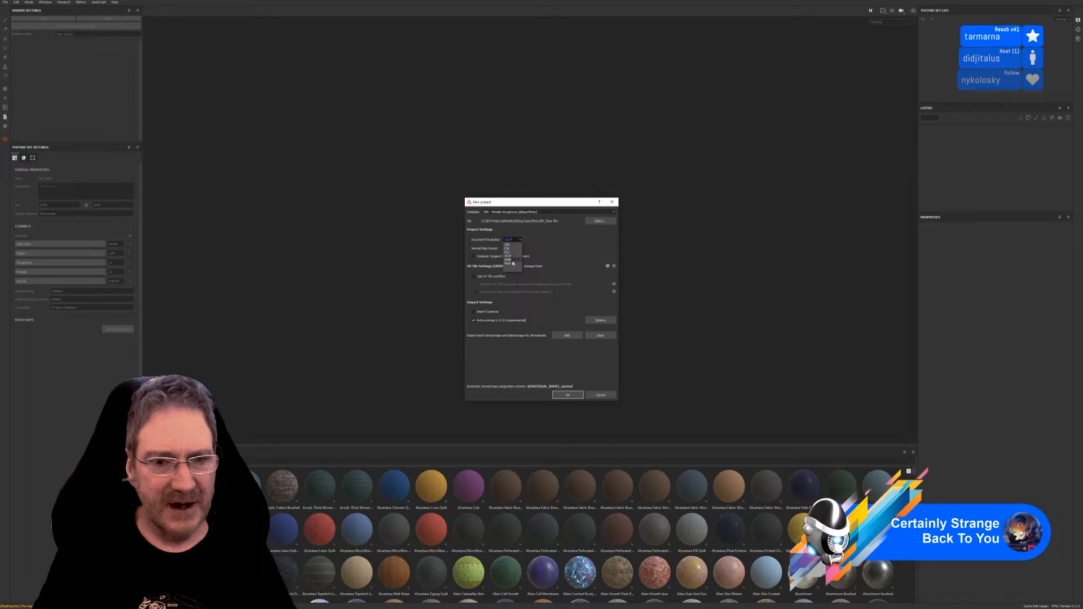
click(512, 263)
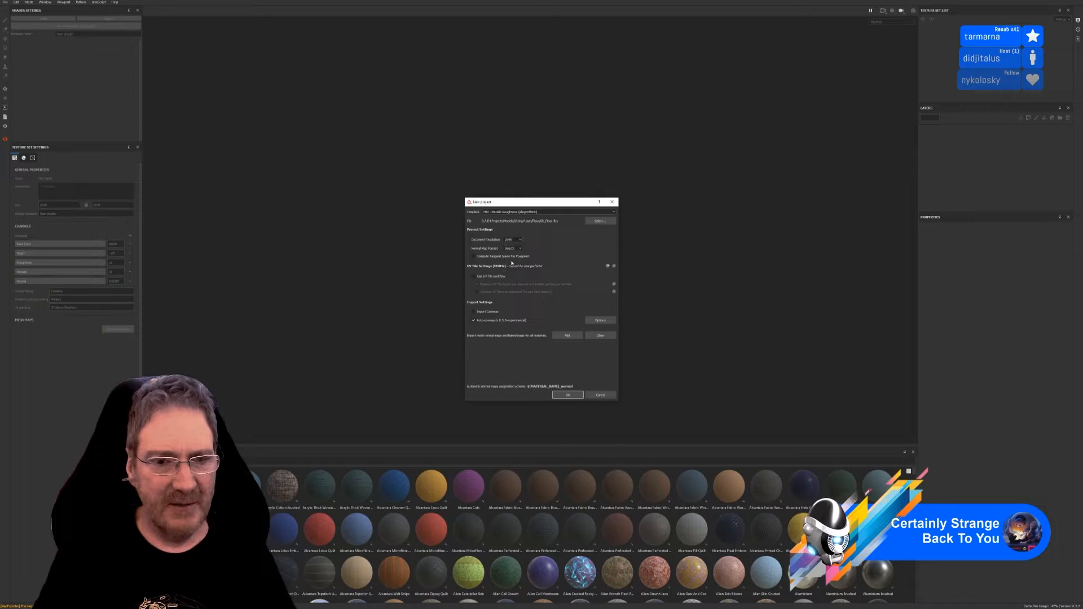
click(569, 395)
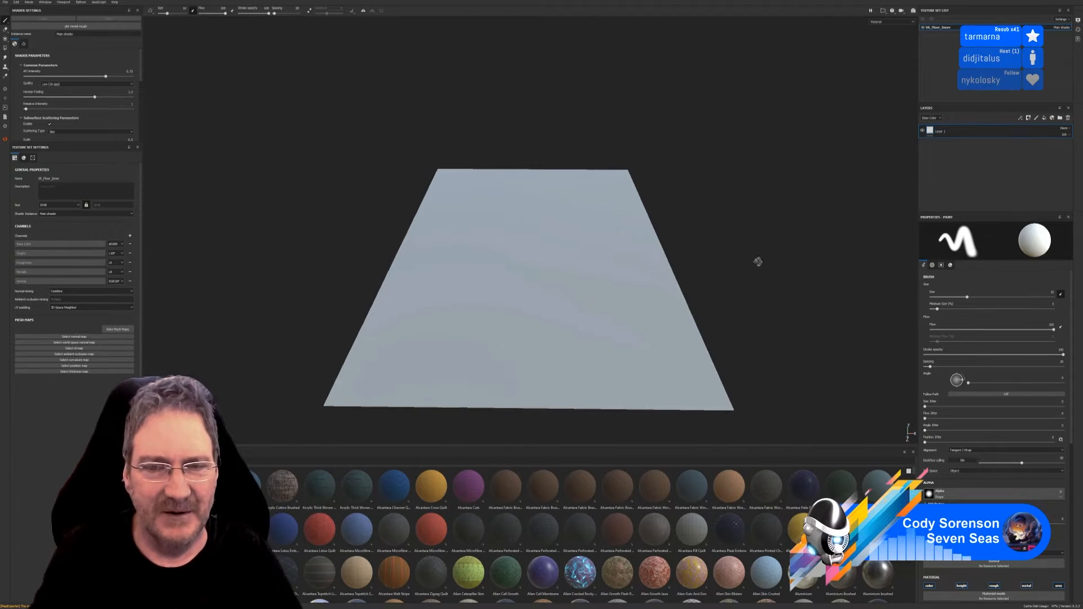
Bake all the floor's mesh maps with a larger output size, using the low poly mesh as the high poly mesh
alt+drag(757, 261, 669, 261)
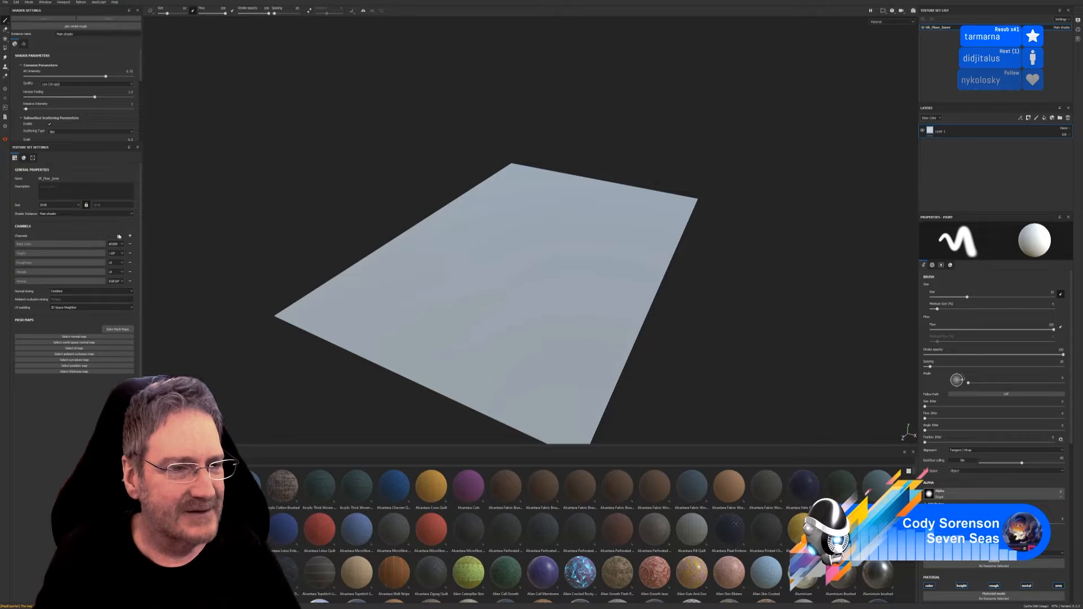
click(118, 328)
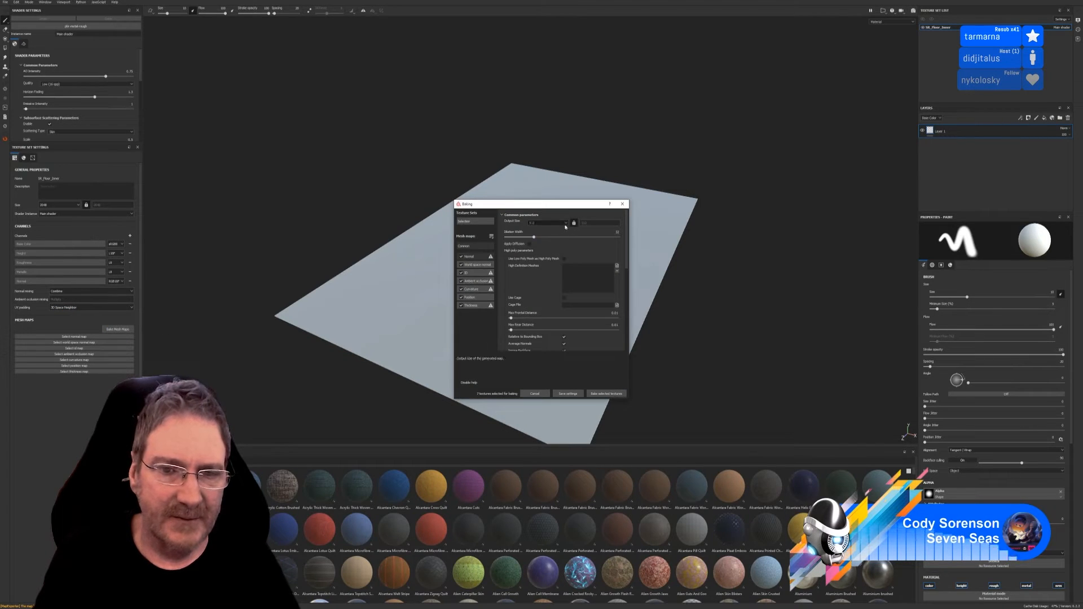
click(546, 223)
click(536, 251)
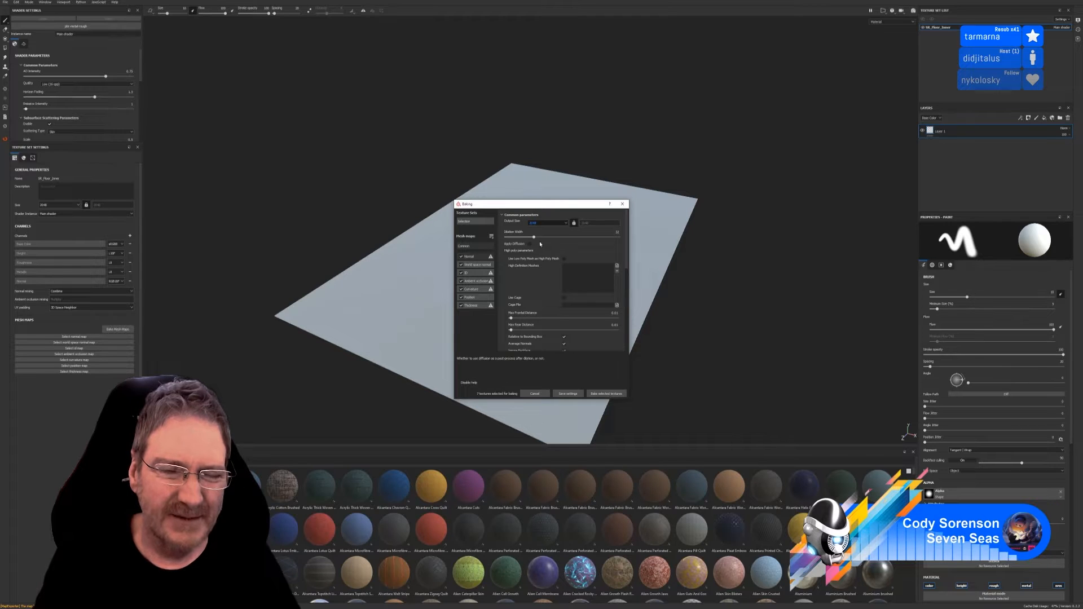
click(564, 259)
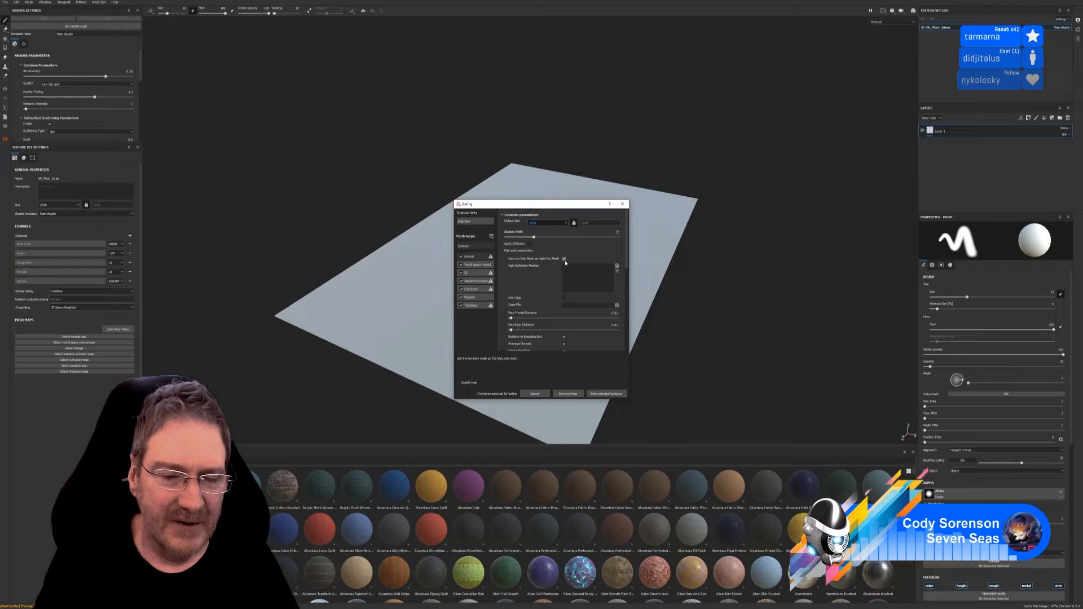
click(605, 395)
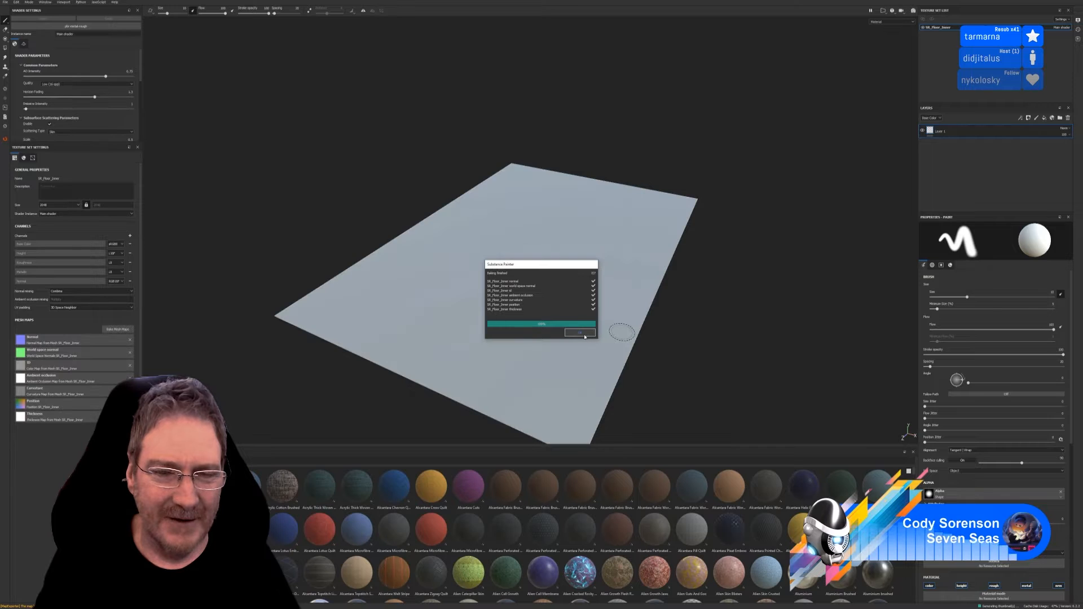
click(580, 333)
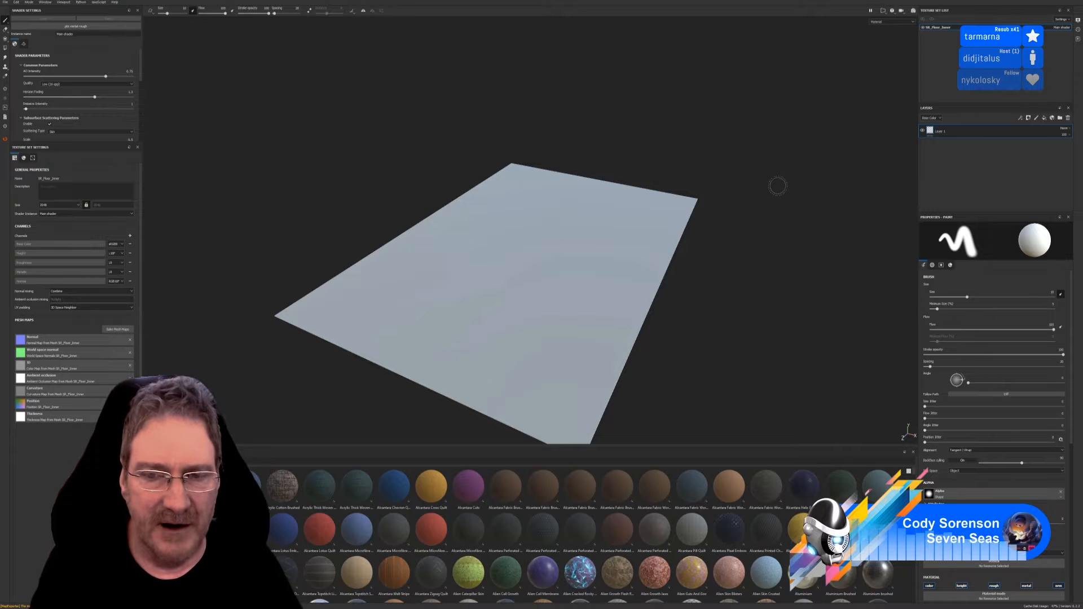
Find the Fancy Ballroom Wood Floor material in the material library and apply it to the floor mesh as a fill layer
alt+drag(772, 213, 736, 205)
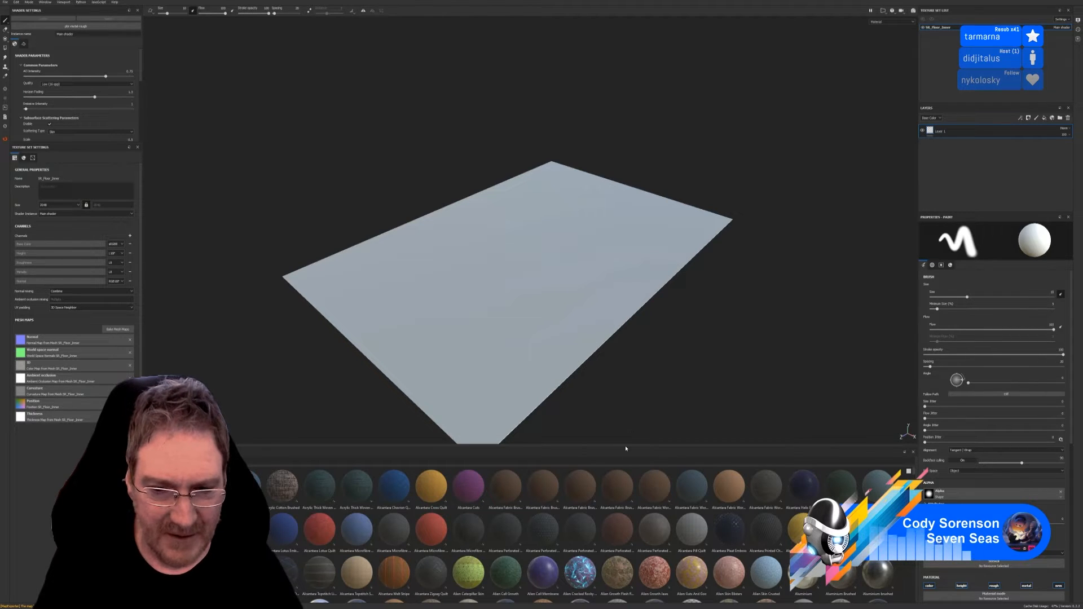
drag(619, 446, 618, 397)
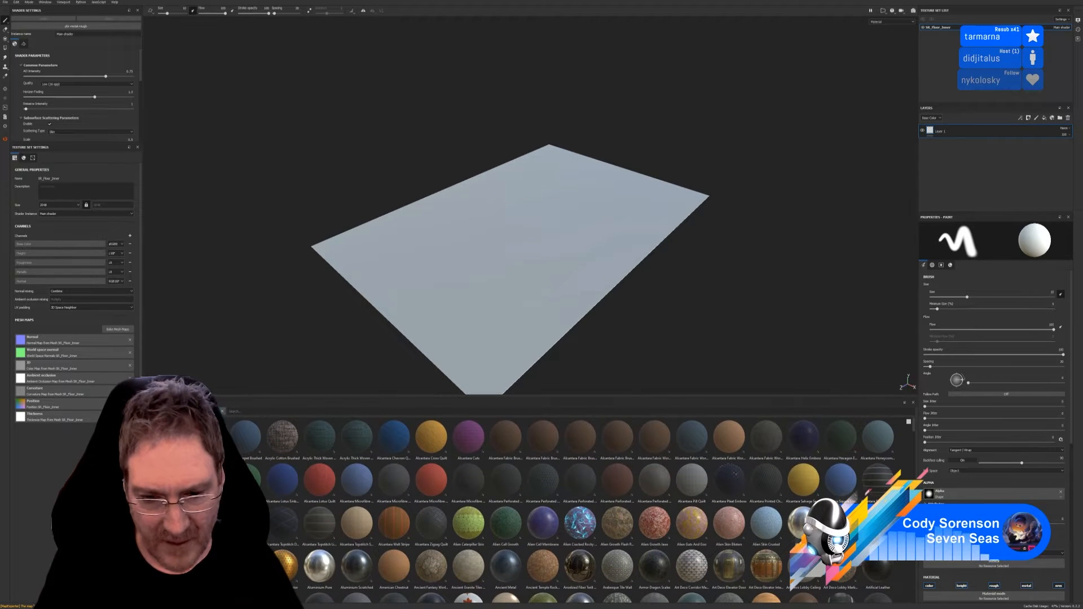
scroll(564, 508, down, 3)
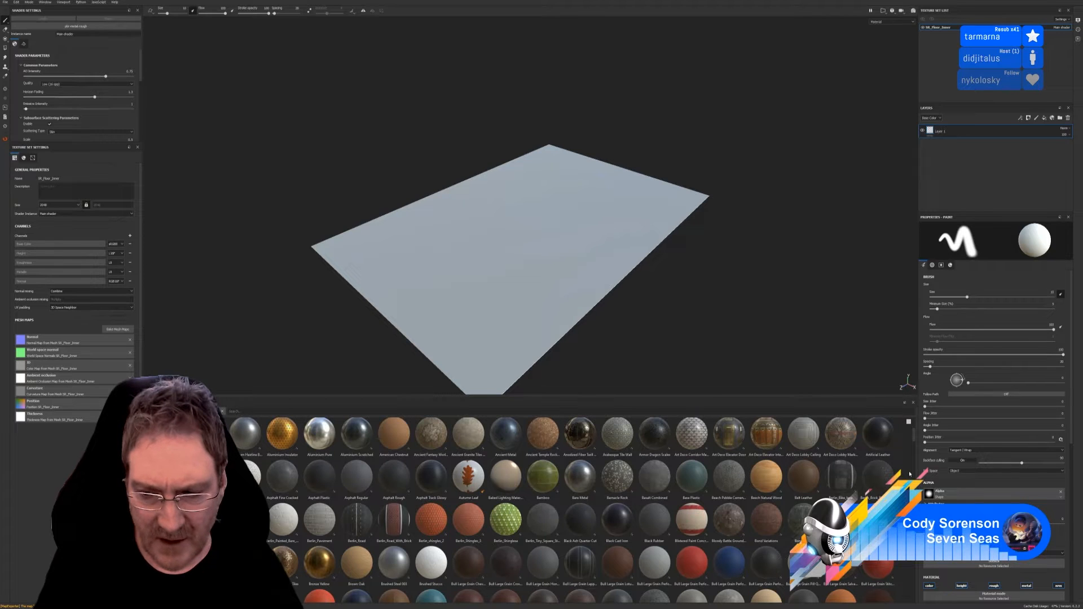
scroll(909, 472, down, 3)
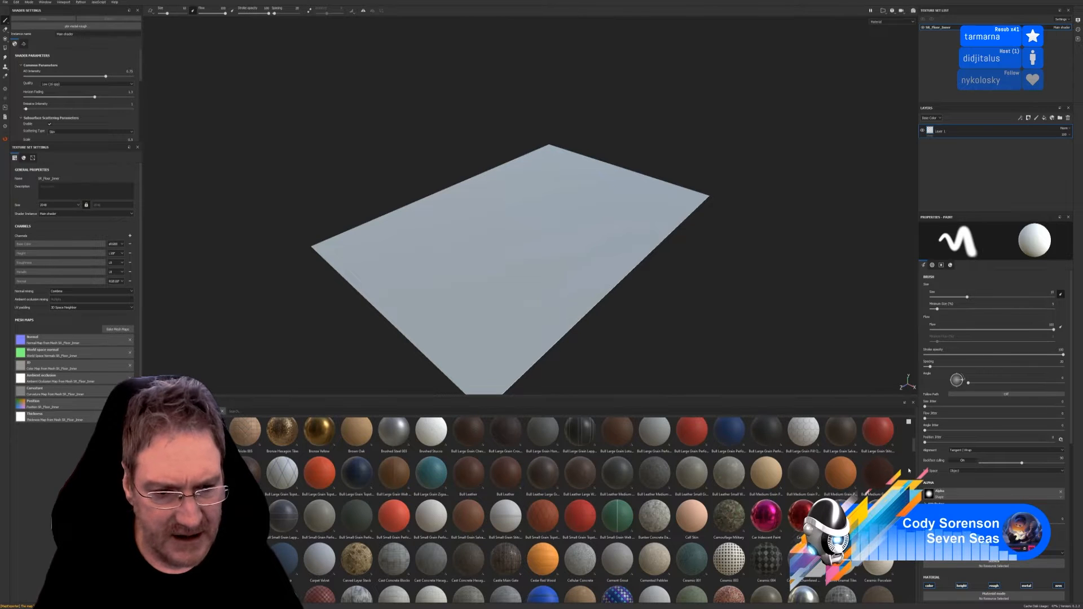
scroll(909, 471, down, 3)
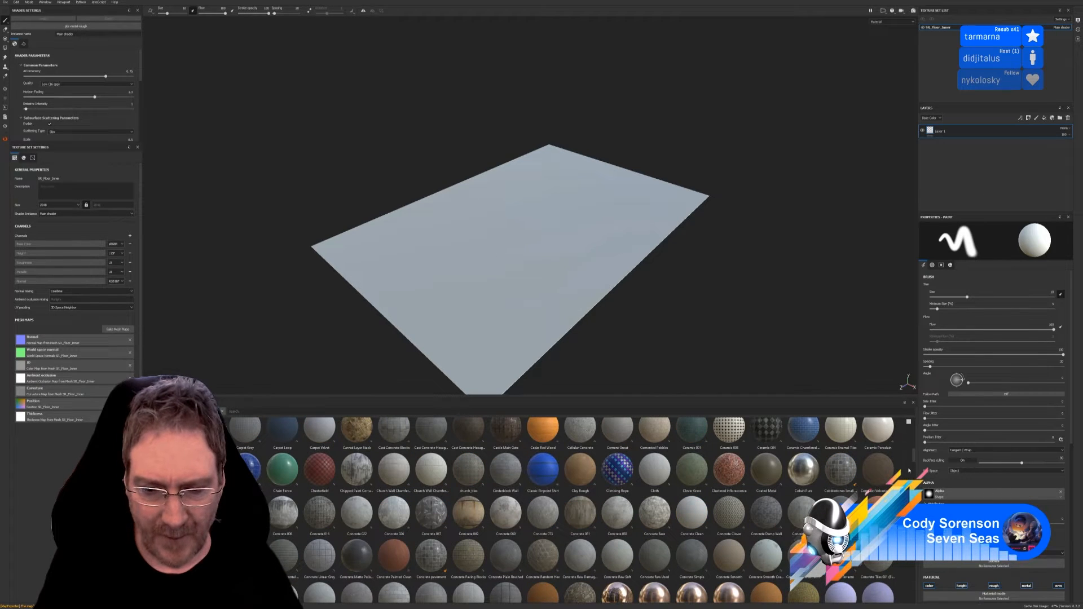
scroll(909, 470, down, 3)
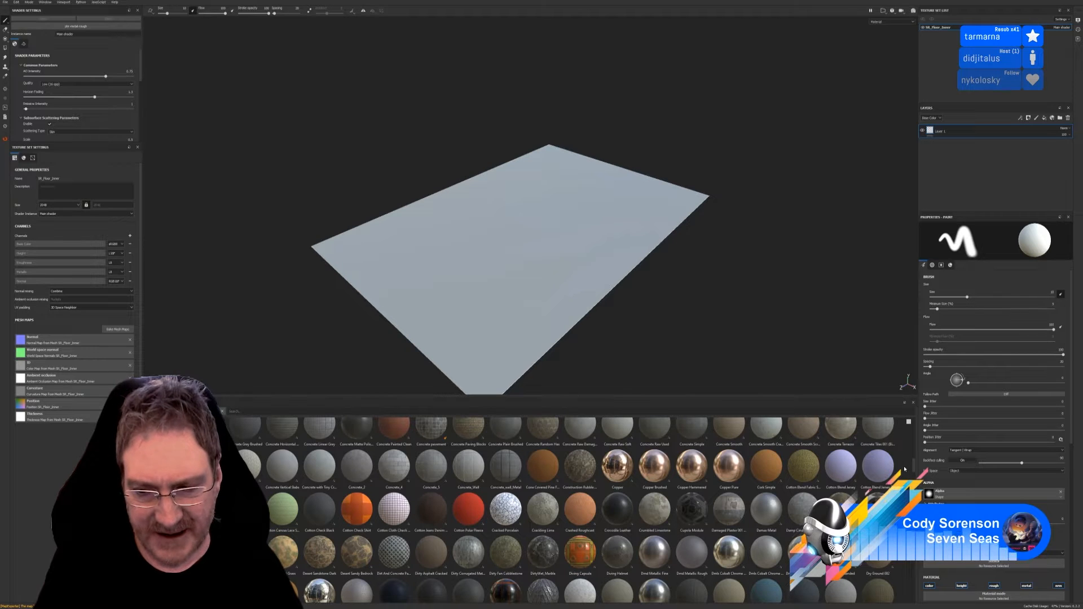
scroll(904, 468, down, 3)
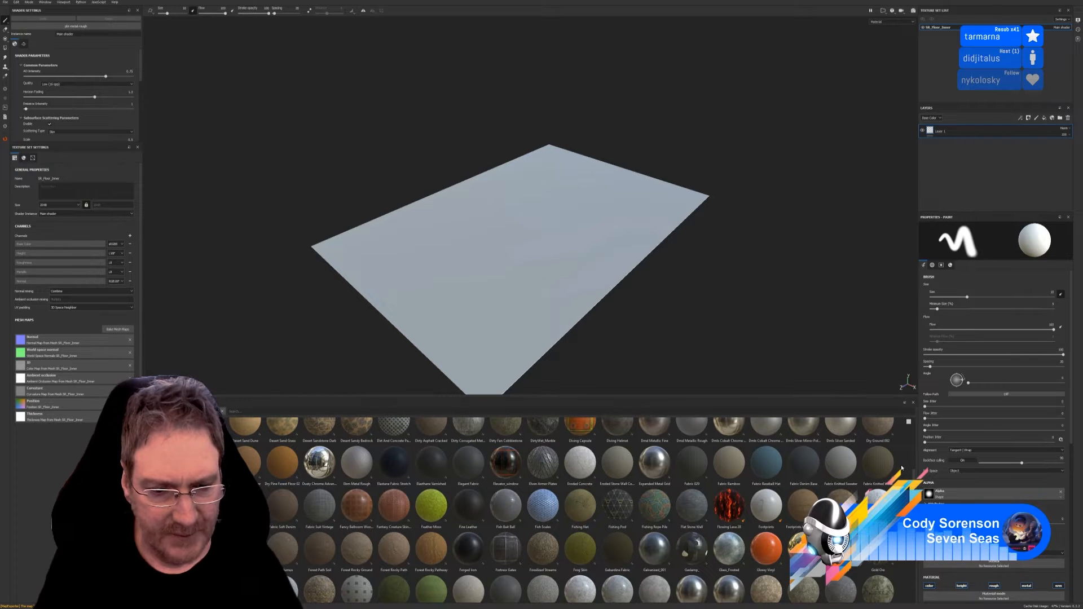
mouse_move(359, 508)
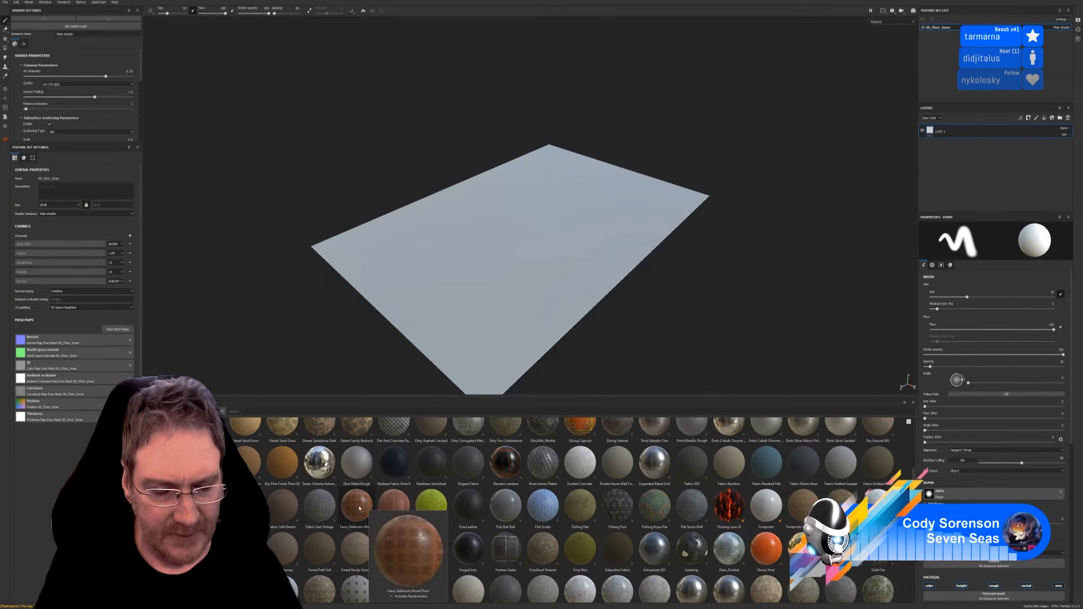
drag(359, 509, 497, 292)
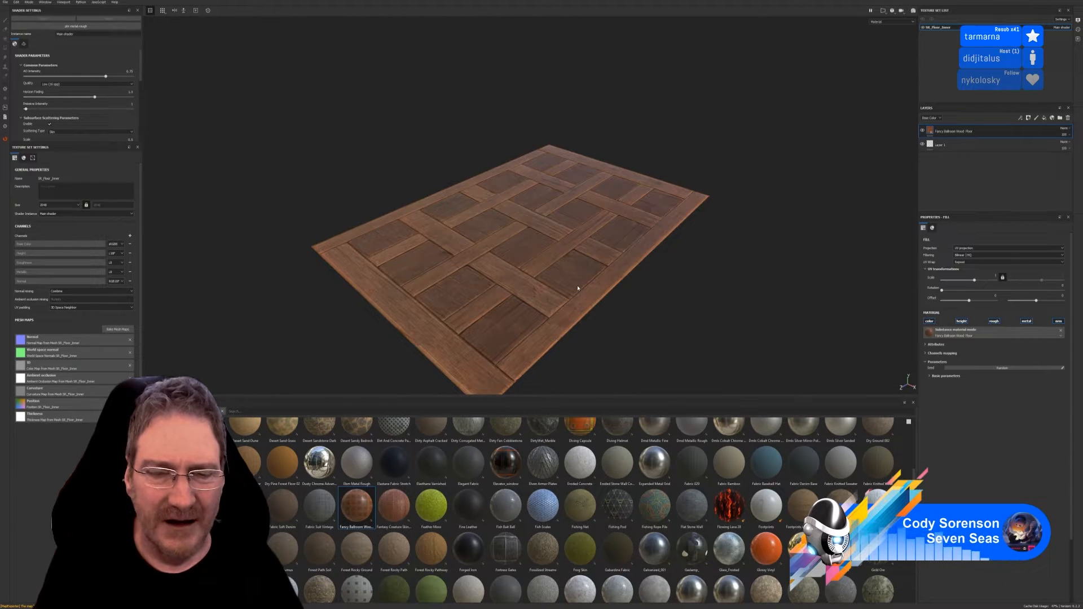
Hide the Fancy Ballroom Wood Floor layer and delete the empty Layer 1 beneath it
click(923, 130)
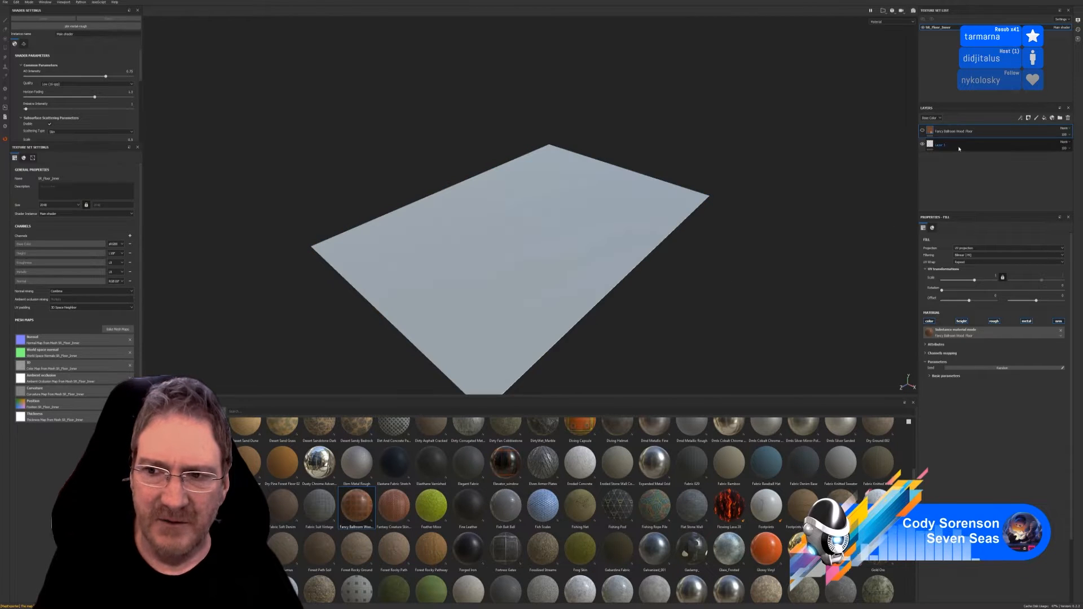
click(947, 145)
key(Delete)
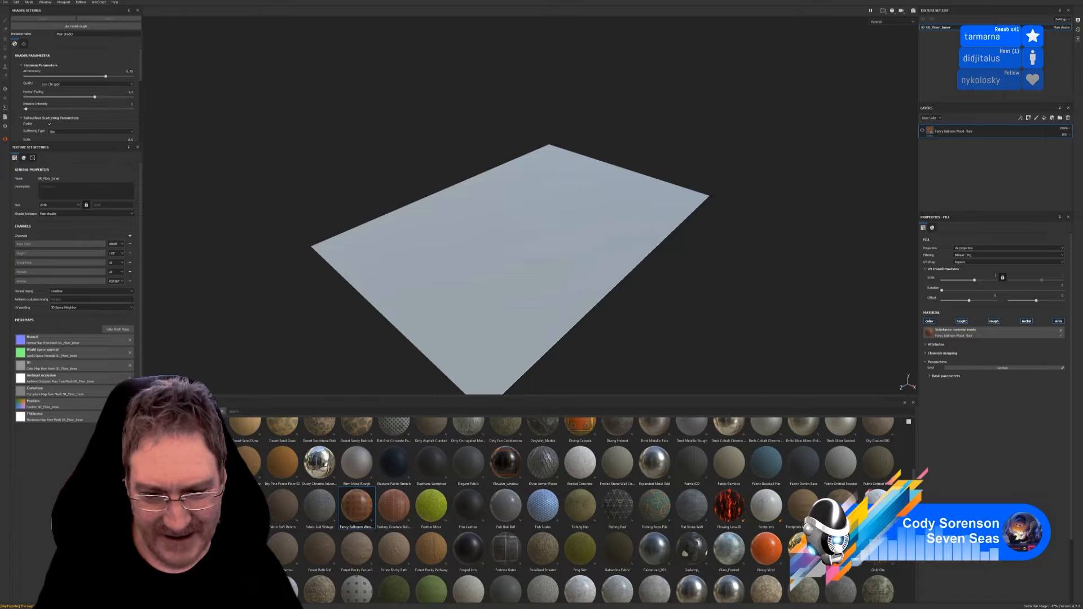
Find the Manor Parquet material in the material library and apply it to the floor mesh as a fill layer
scroll(564, 508, down, 3)
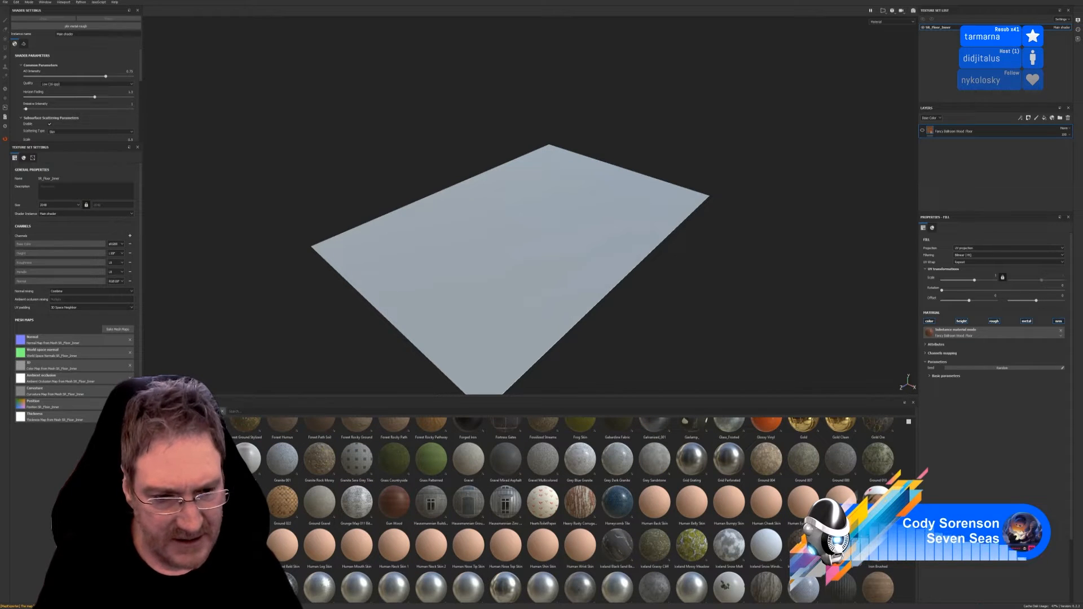
scroll(564, 508, down, 3)
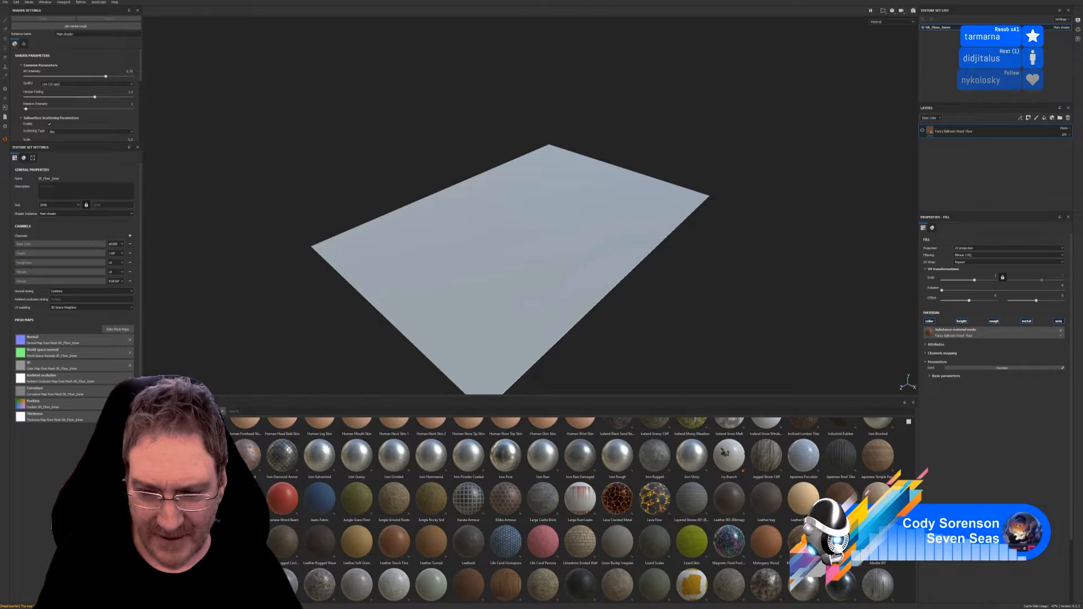
drag(765, 490, 531, 286)
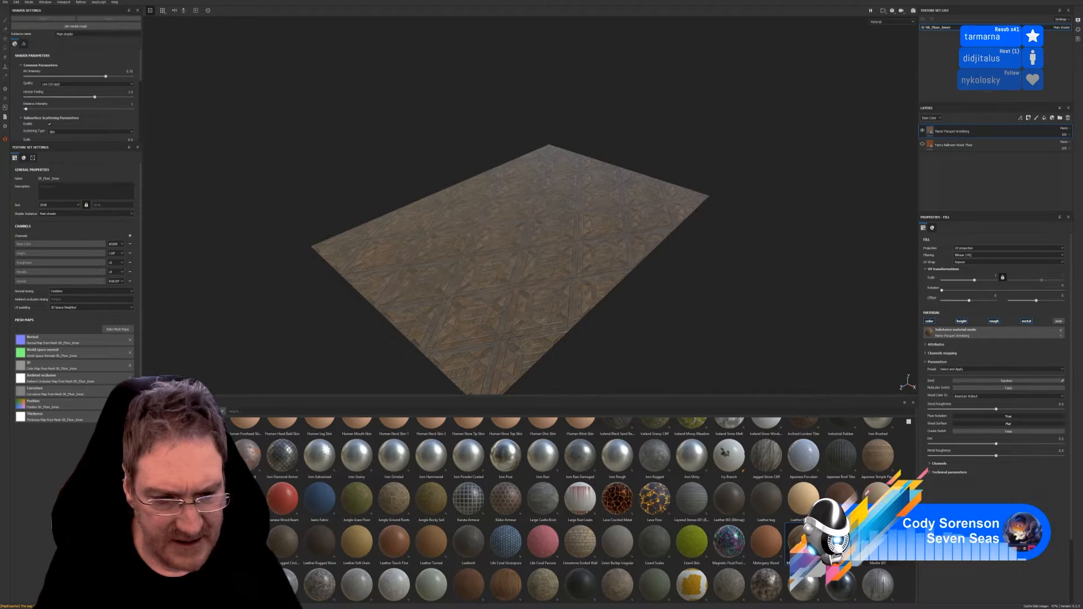
Find the MY_Wooden_Planks2 material in the library and apply it to the floor mesh as a new fill layer
scroll(564, 508, down, 3)
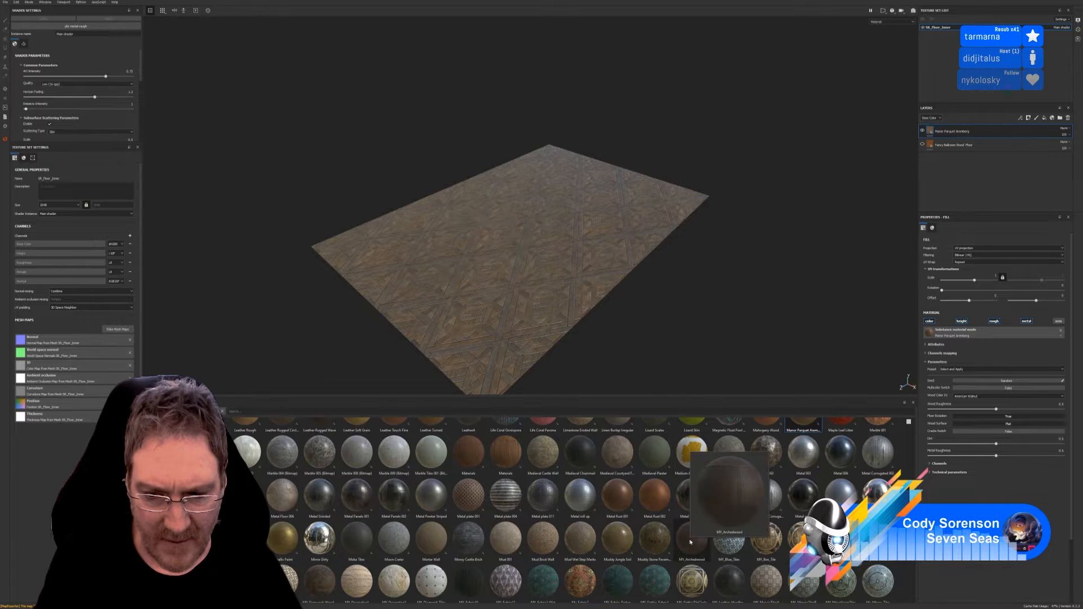
scroll(697, 554, down, 3)
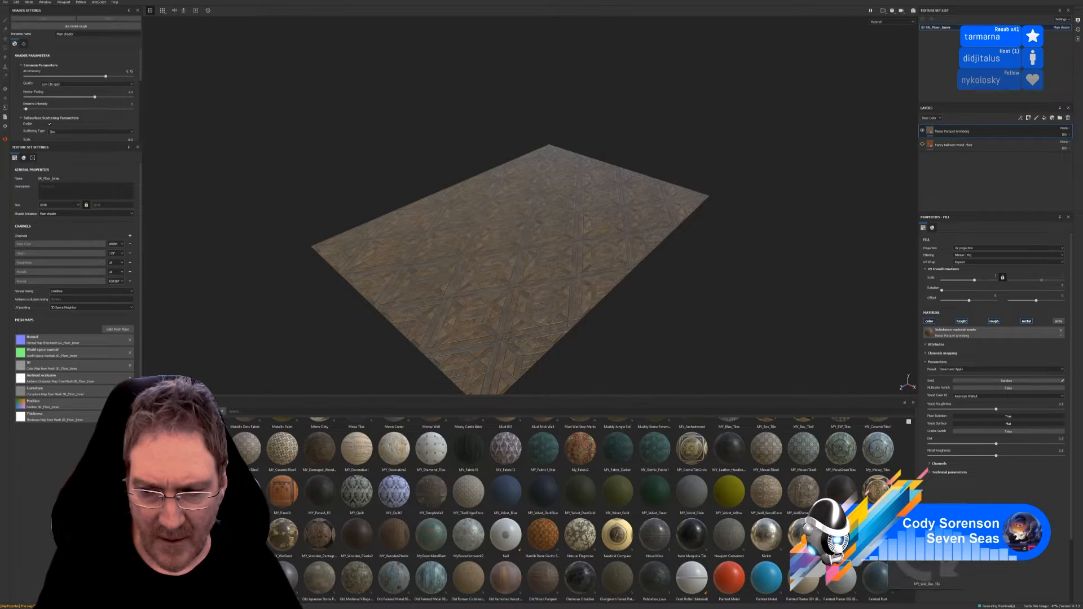
scroll(564, 508, up, 3)
scroll(564, 507, down, 3)
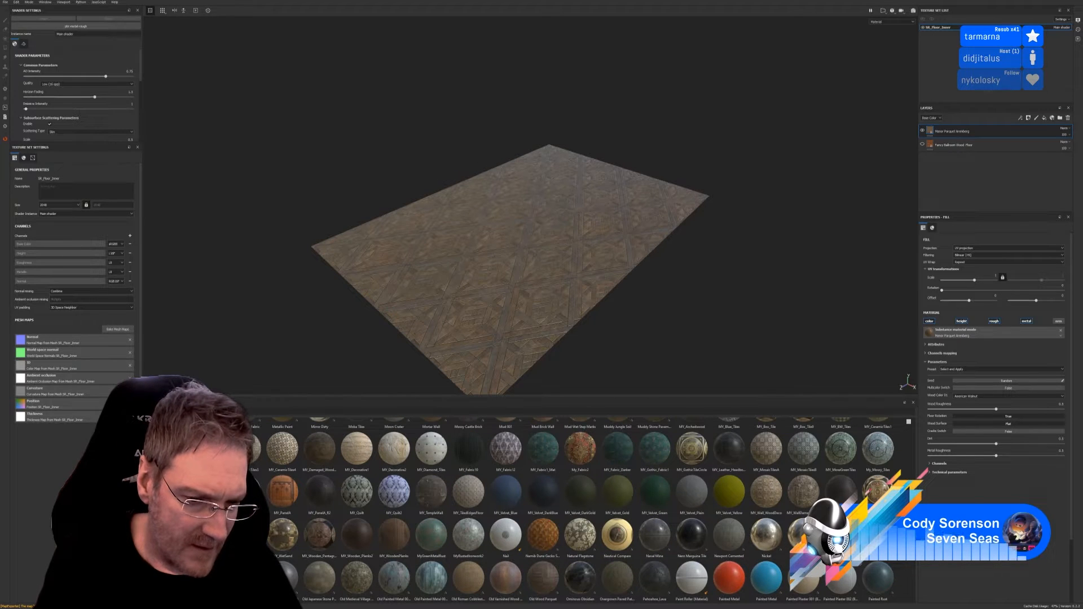
drag(356, 533, 501, 279)
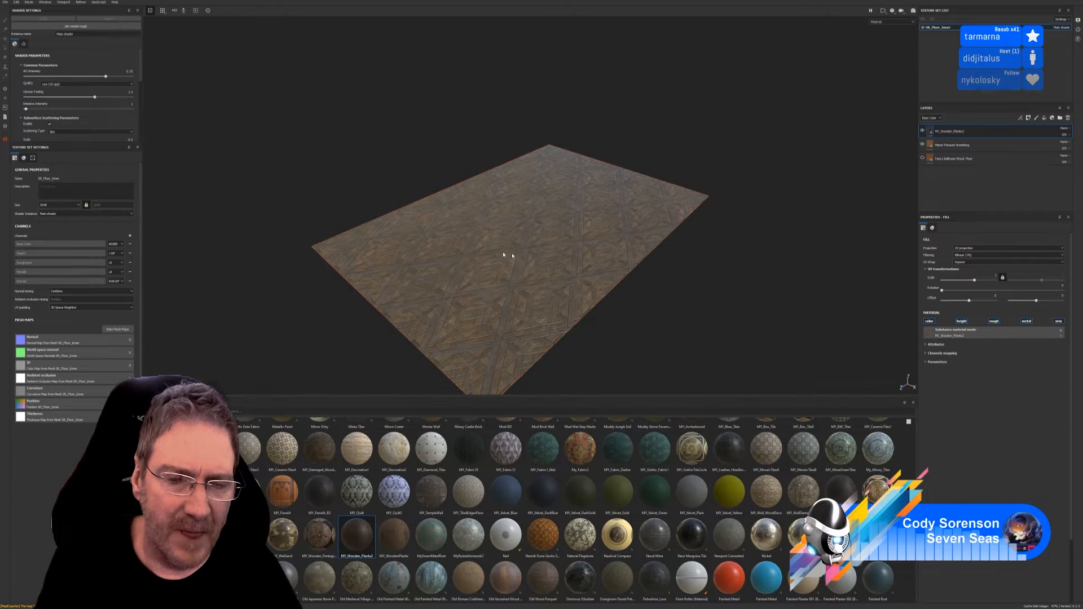
scroll(520, 288, up, 5)
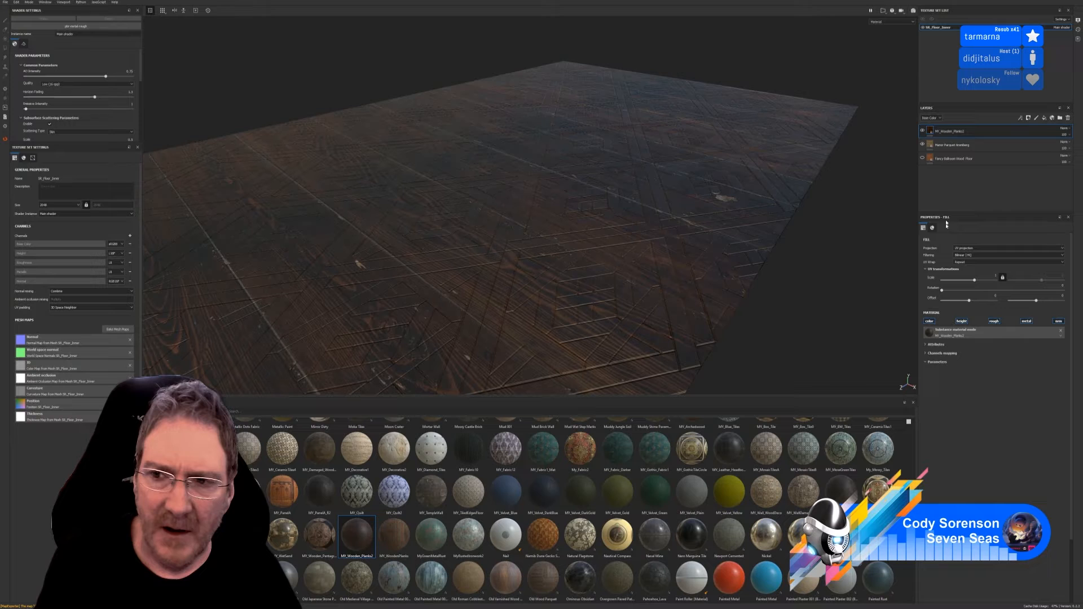
Hide the Manor Parquet layer and check the MY_Wooden_Planks2 material alone on the floor
click(922, 145)
scroll(491, 272, down, 1)
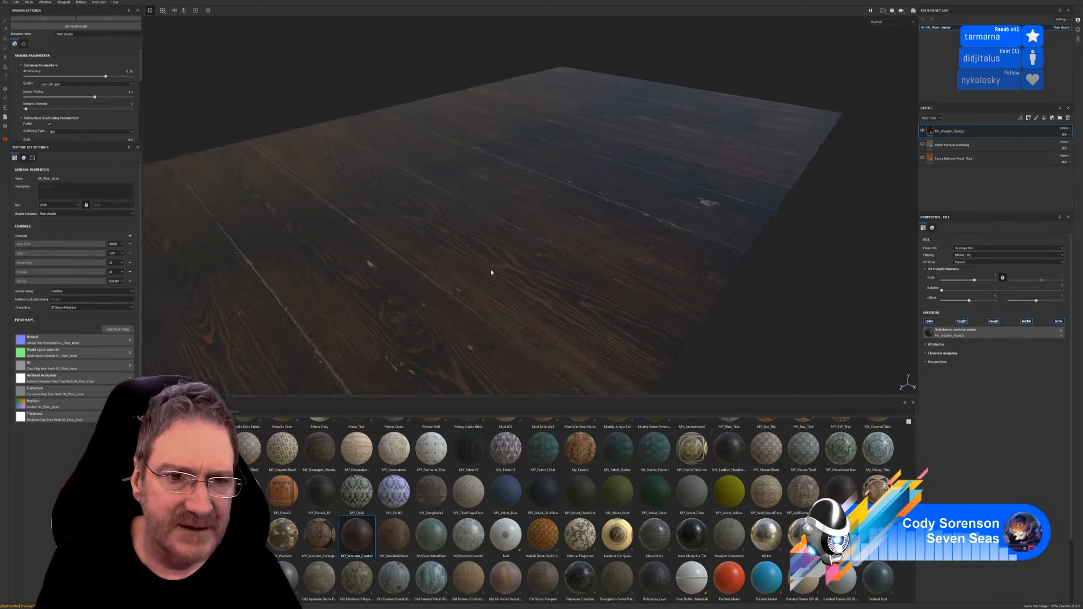
scroll(492, 272, down, 2)
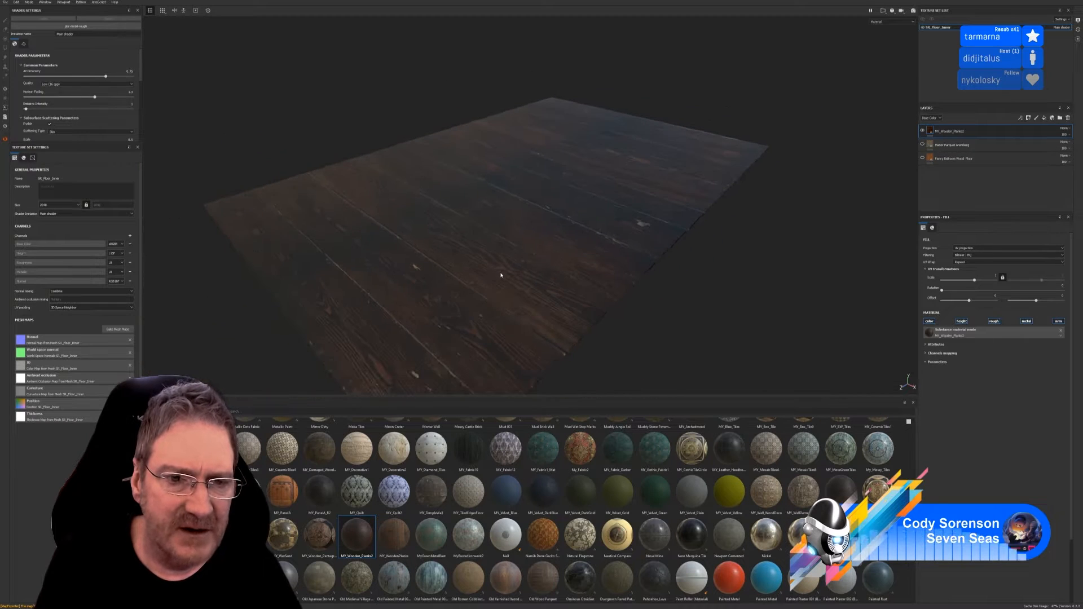
scroll(501, 276, down, 1)
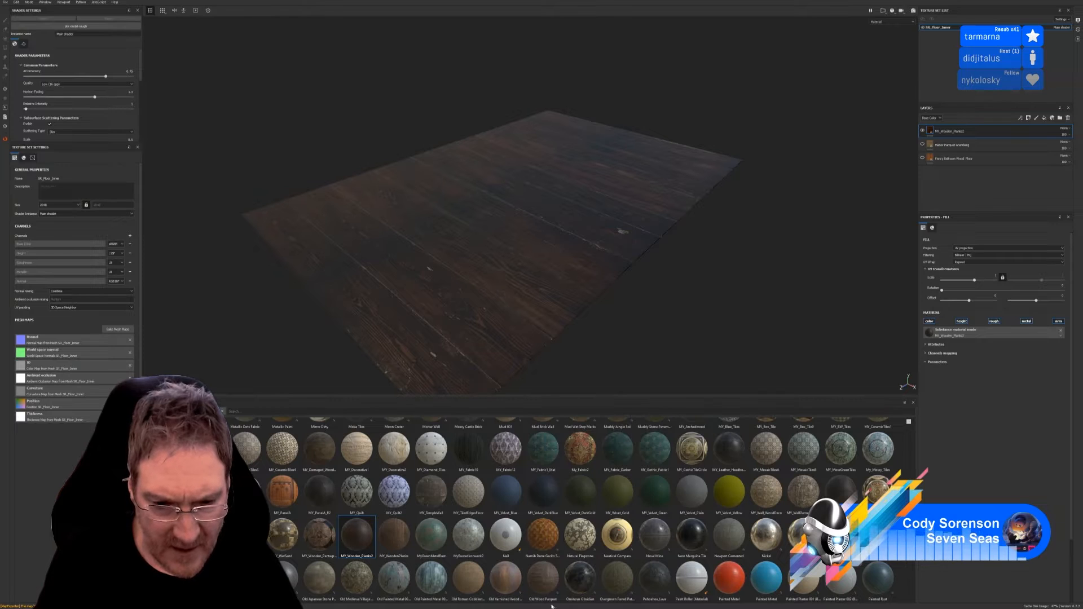
Apply the Old Wood Parquet material to the floor mesh as a fill layer and check its look
drag(549, 595, 503, 306)
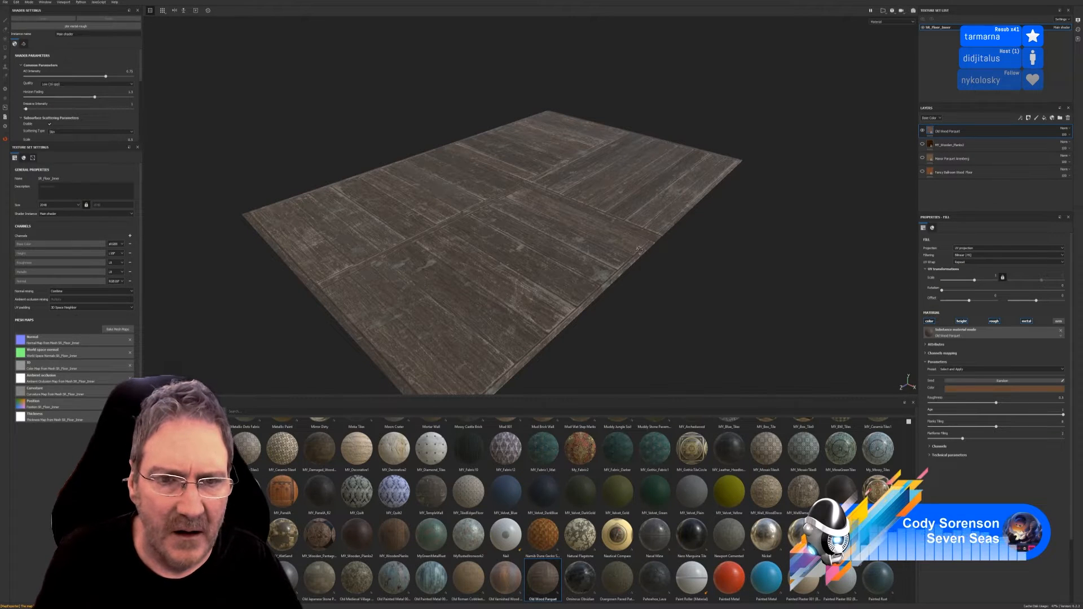
alt+drag(640, 251, 631, 283)
scroll(590, 267, down, 5)
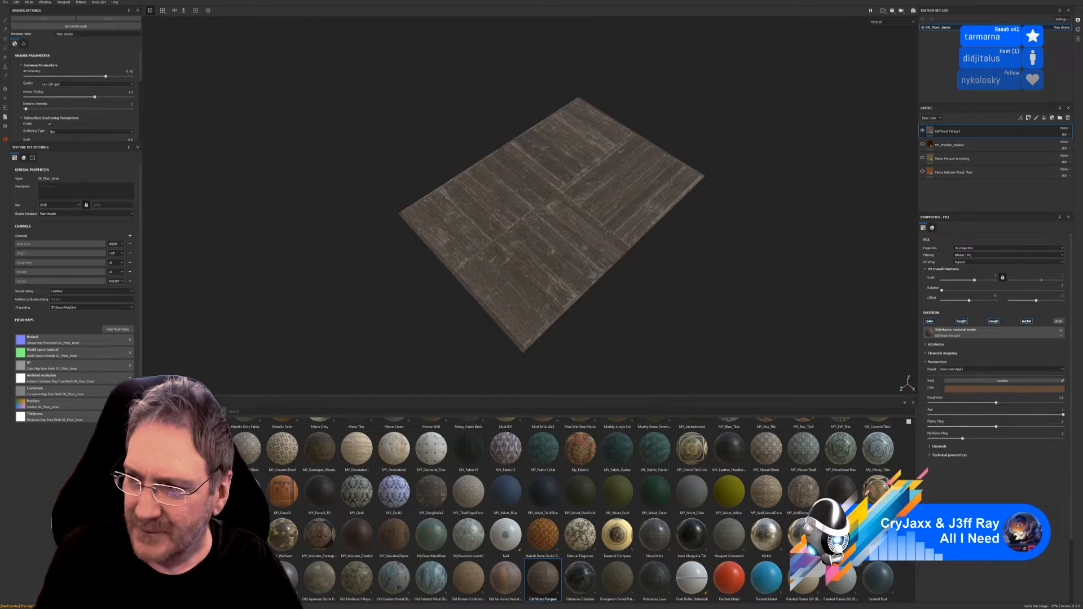
Look through the rest of the material library for other wood materials suitable for the floor
scroll(564, 508, down, 3)
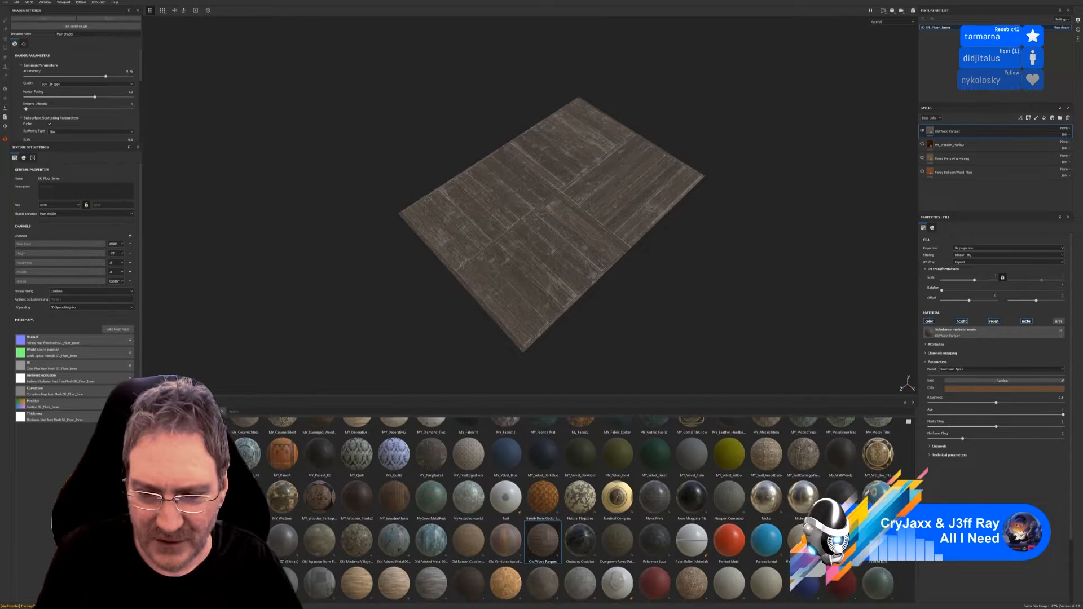
scroll(564, 507, down, 1)
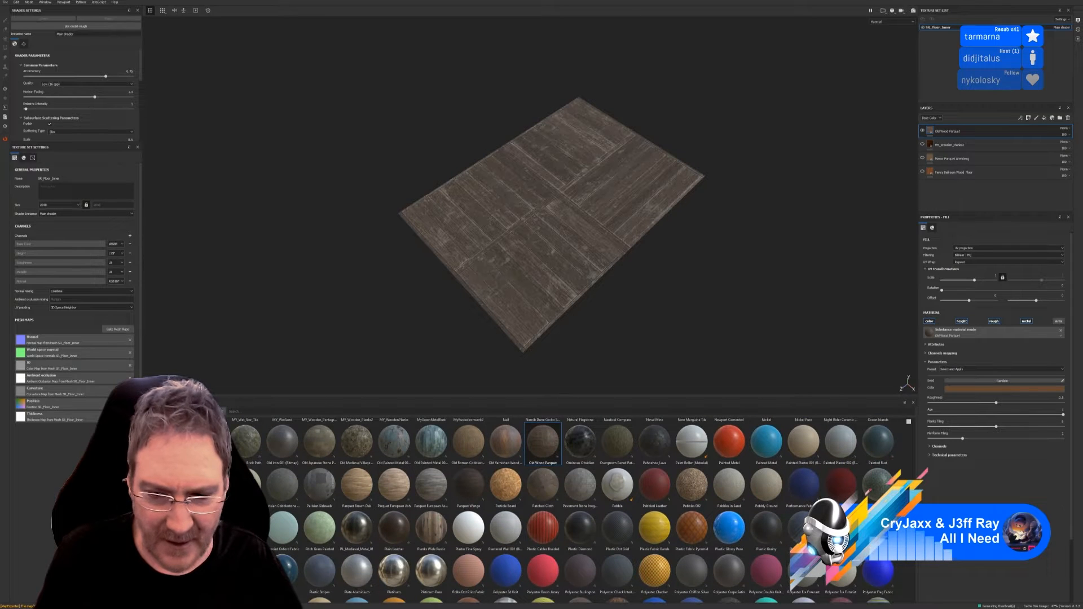
scroll(564, 507, down, 2)
scroll(564, 507, down, 3)
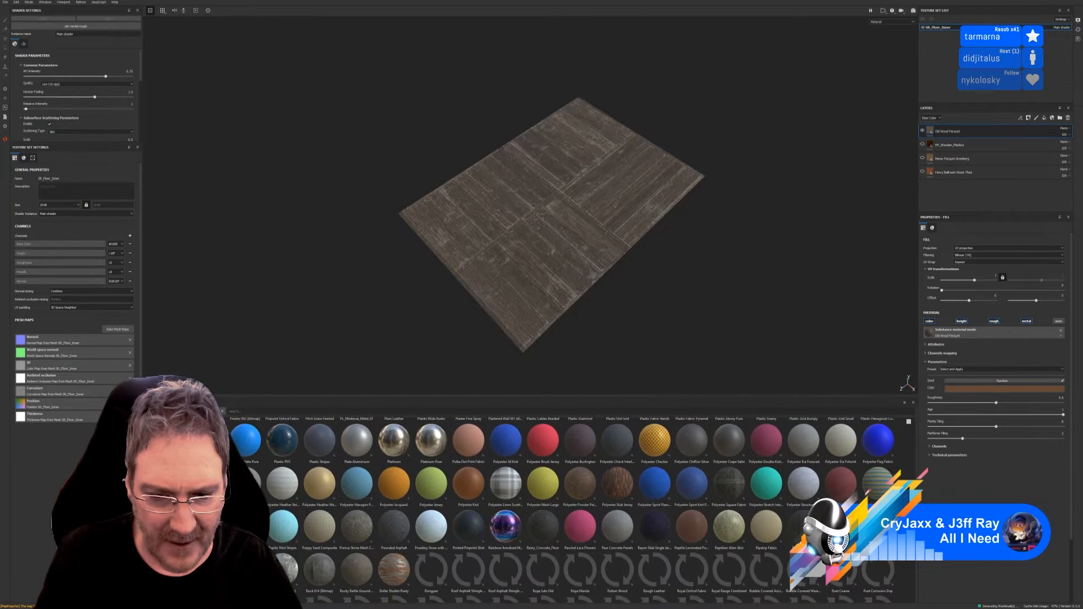
scroll(564, 508, down, 1)
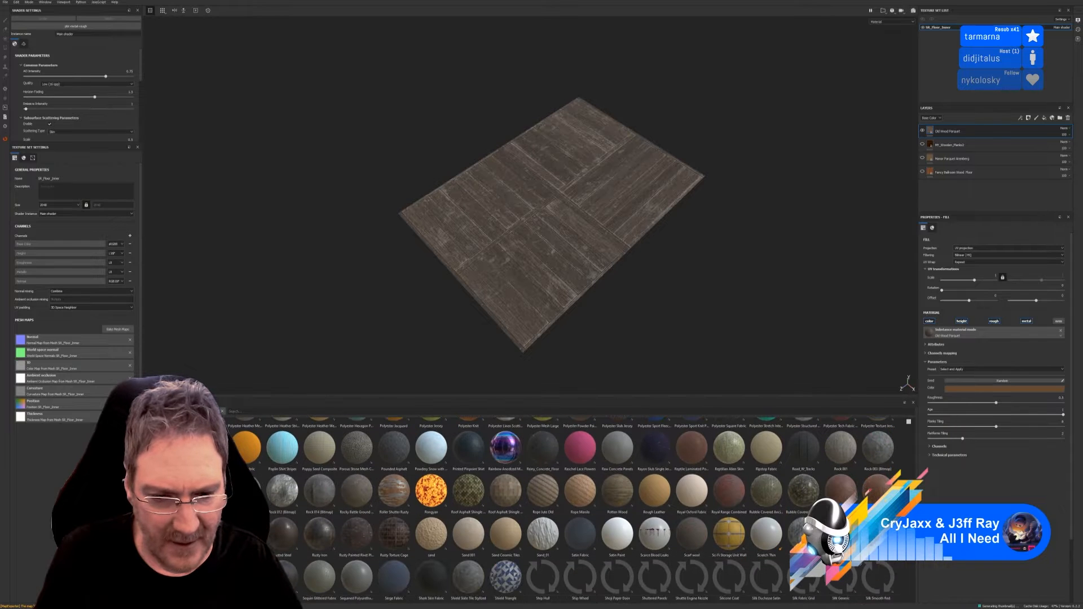
scroll(564, 508, down, 2)
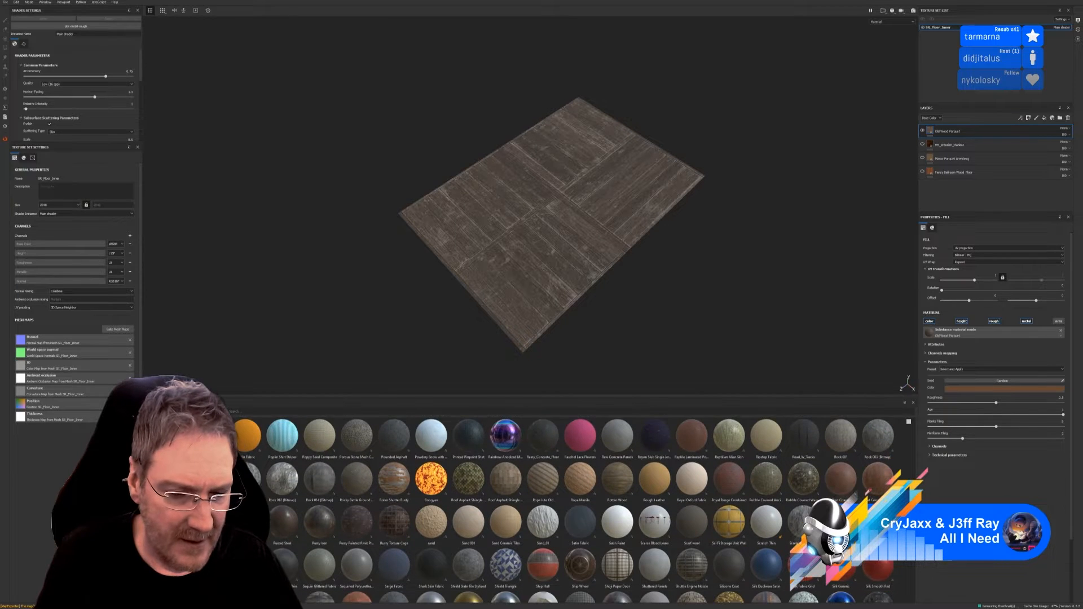
scroll(564, 508, down, 3)
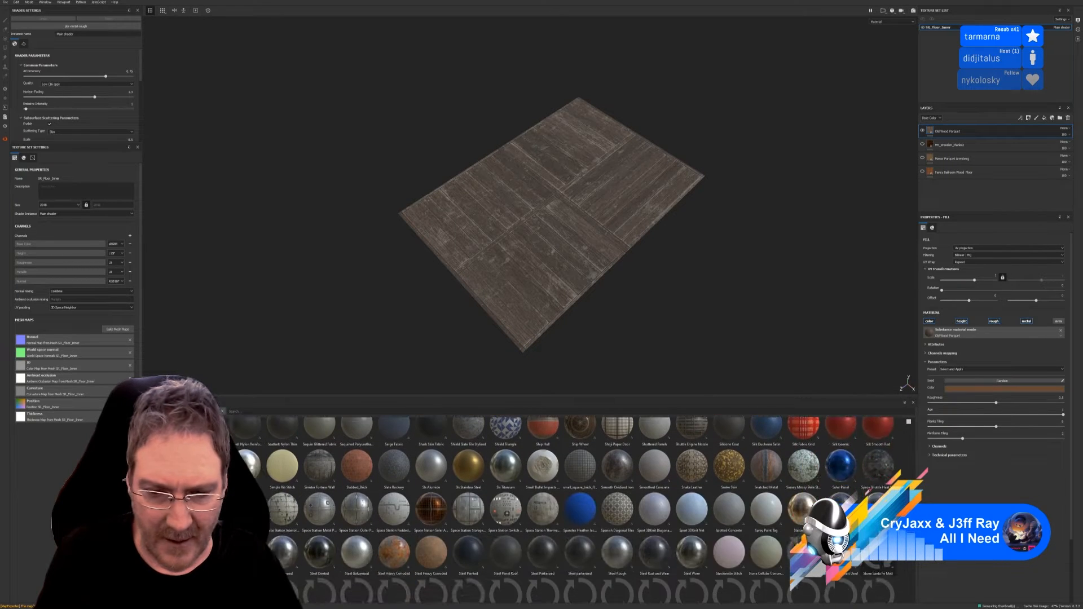
scroll(894, 564, down, 2)
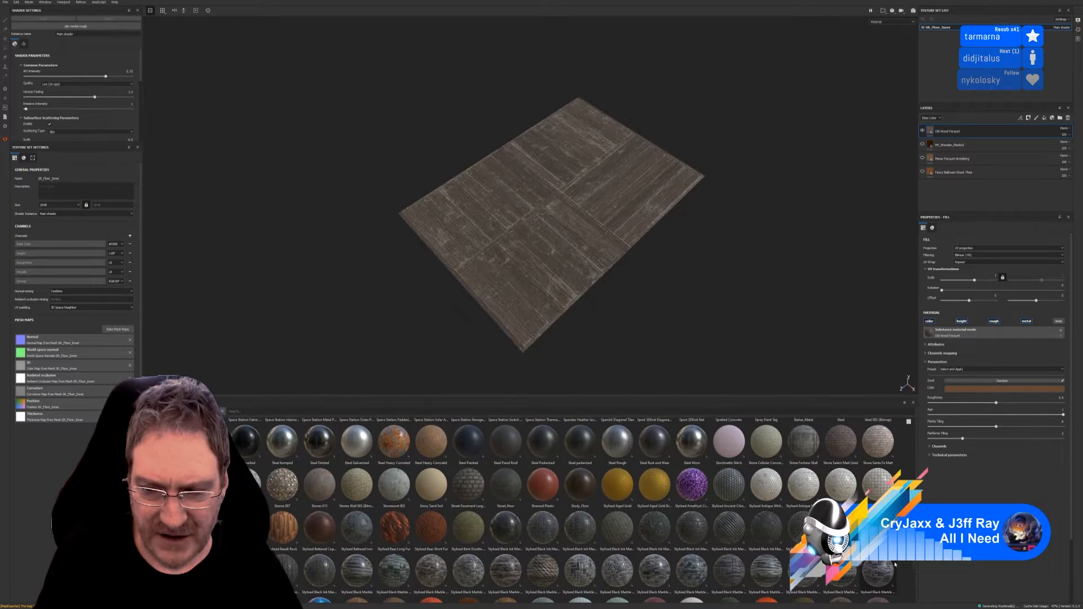
scroll(894, 564, down, 1)
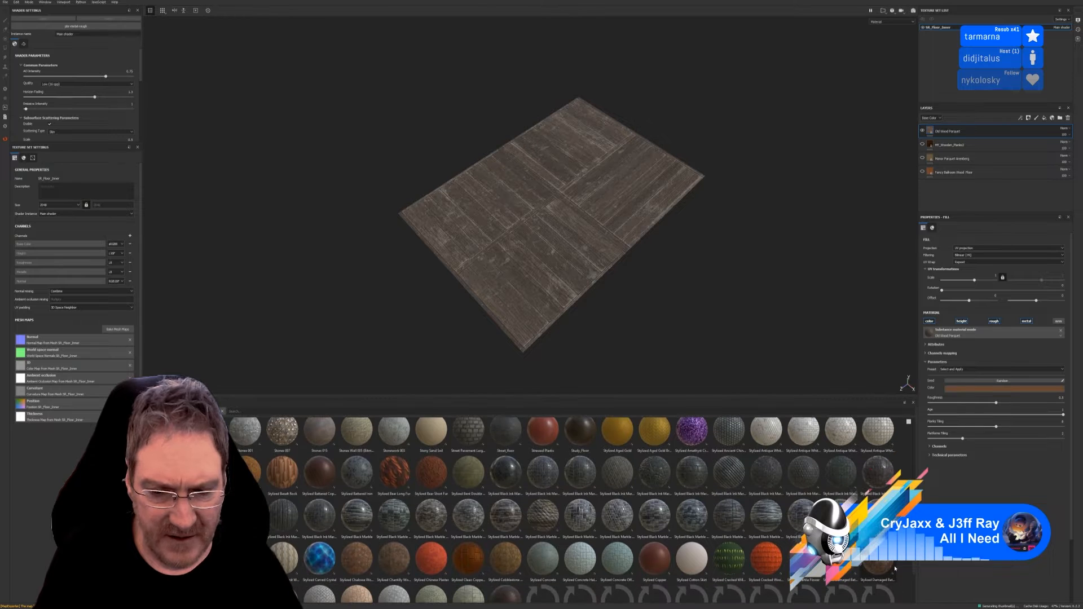
scroll(894, 565, down, 2)
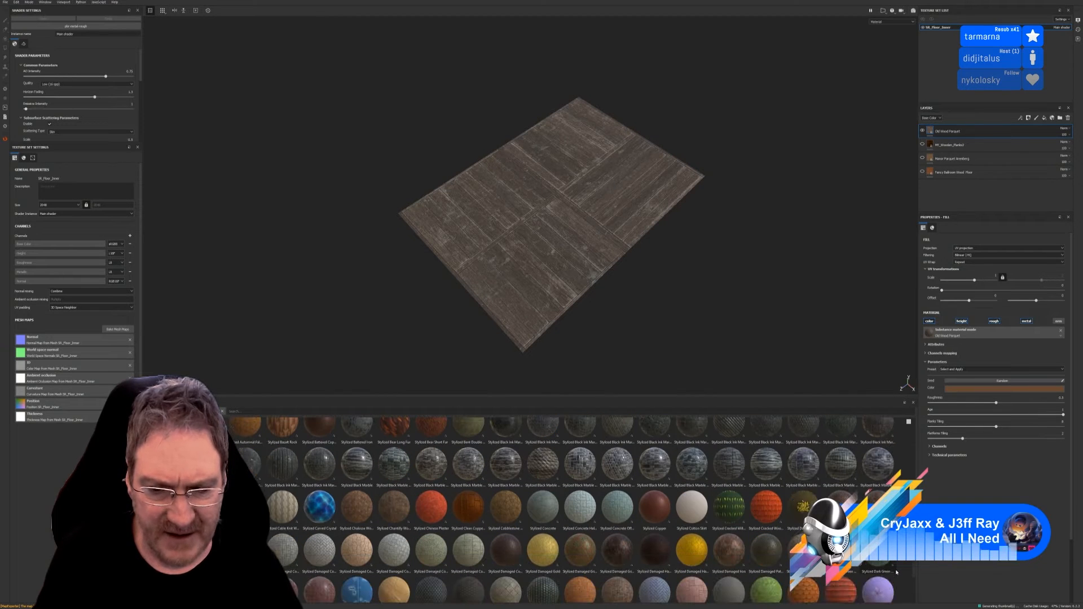
scroll(896, 573, down, 1)
scroll(897, 573, down, 2)
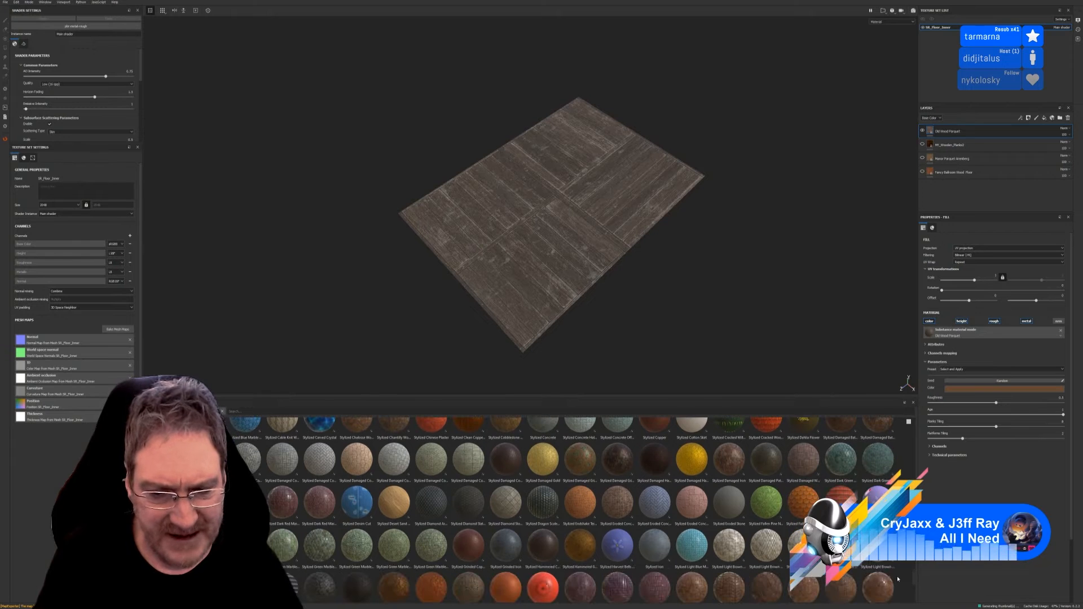
scroll(897, 576, down, 1)
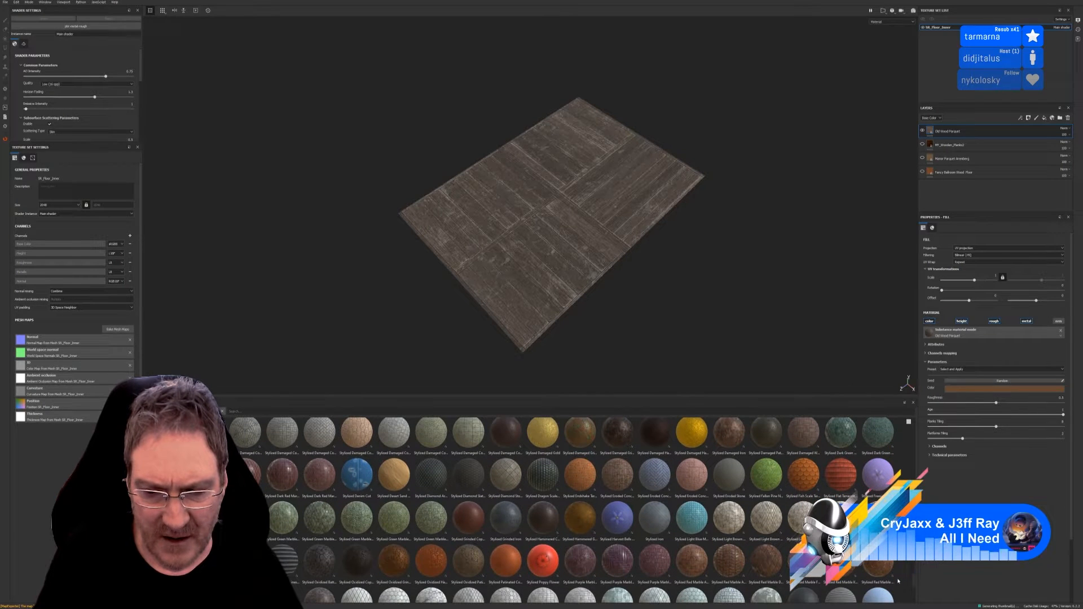
scroll(896, 585, down, 3)
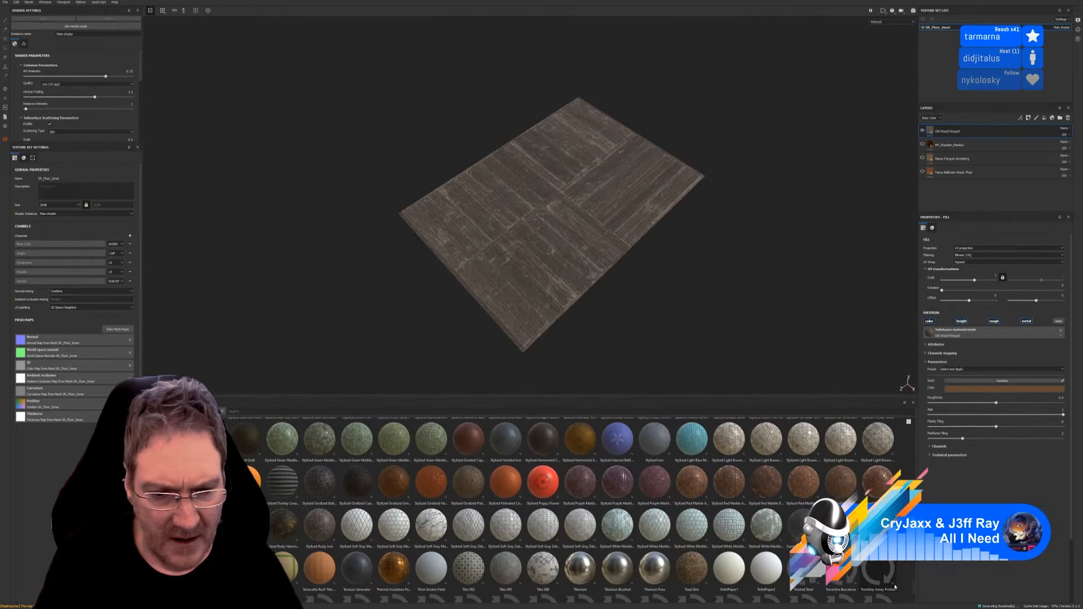
scroll(893, 588, down, 1)
scroll(893, 590, down, 3)
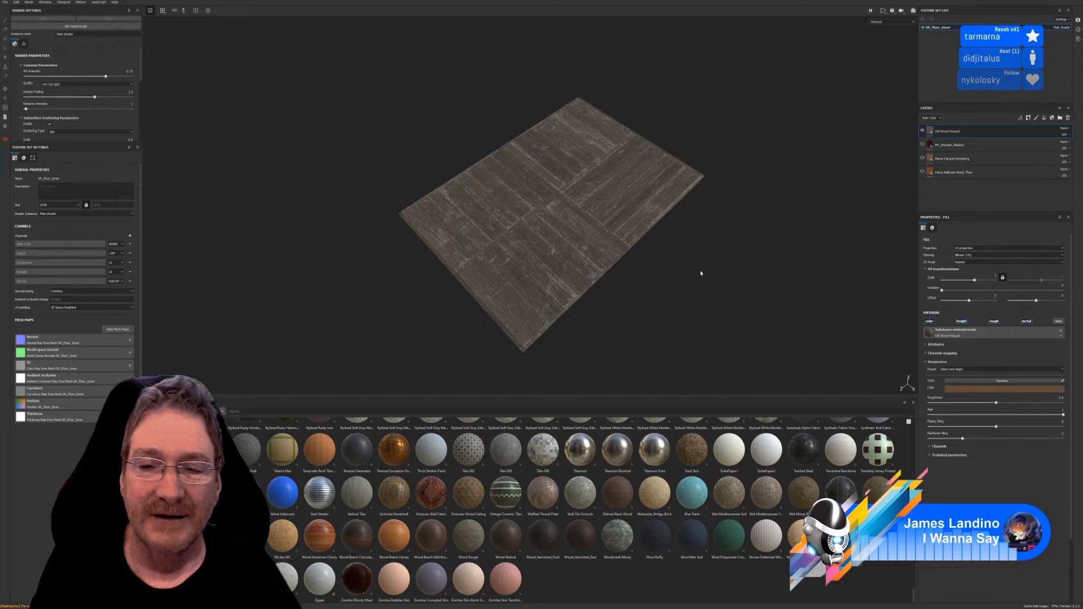
Increase the UV scale of the Old Wood Parquet fill so its pattern repeats smaller, and check the tiling across the floor
mouse_move(723, 264)
alt+mouse_down()
mouse_move(725, 248)
mouse_move(712, 274)
alt+mouse_up()
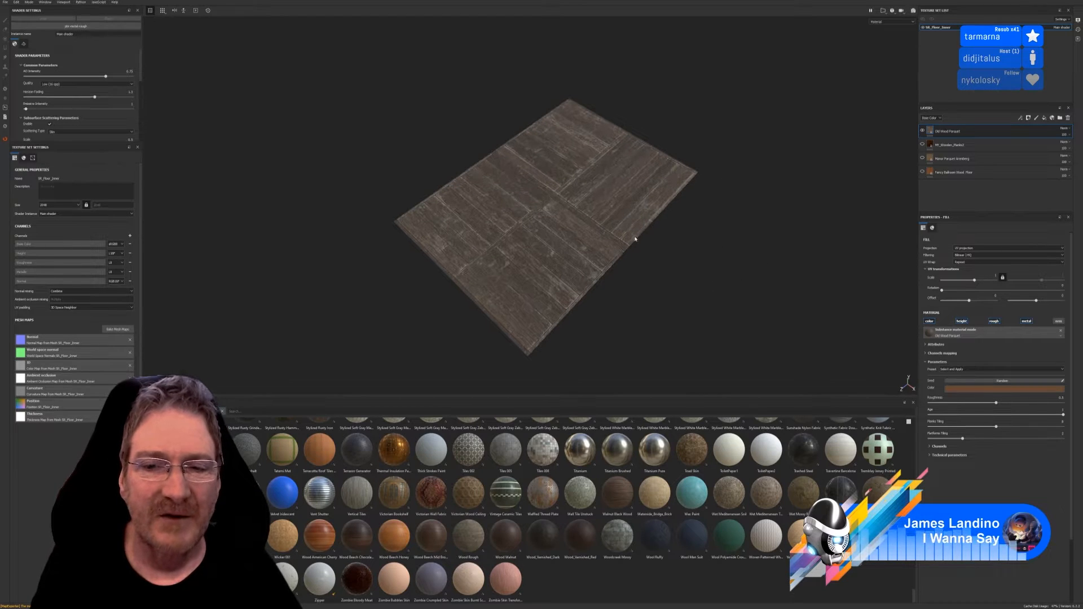
scroll(602, 210, up, 2)
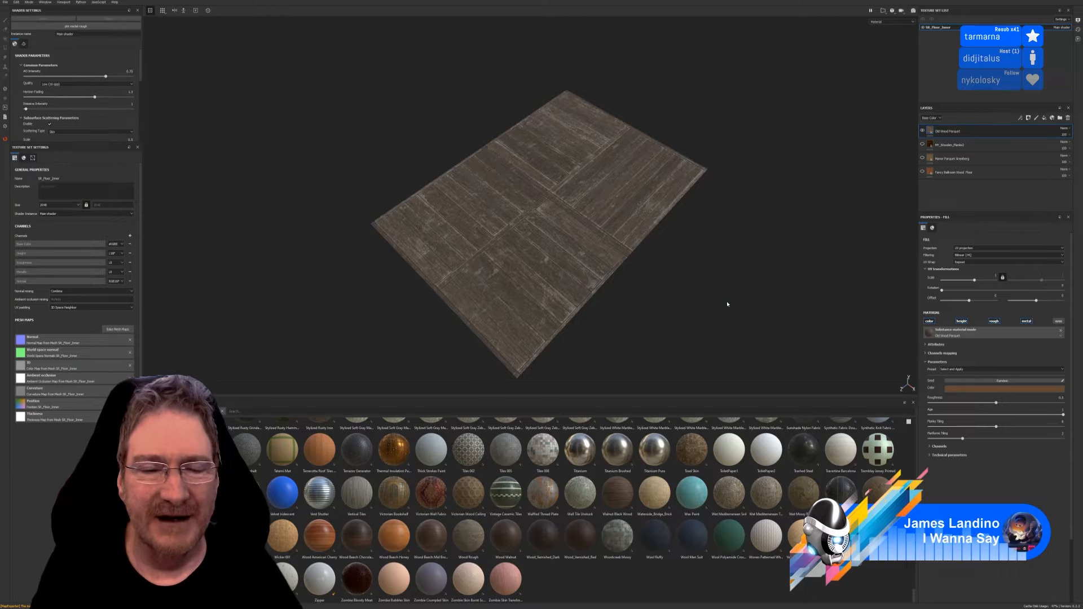
alt+drag(730, 280, 669, 302)
scroll(589, 217, up, 2)
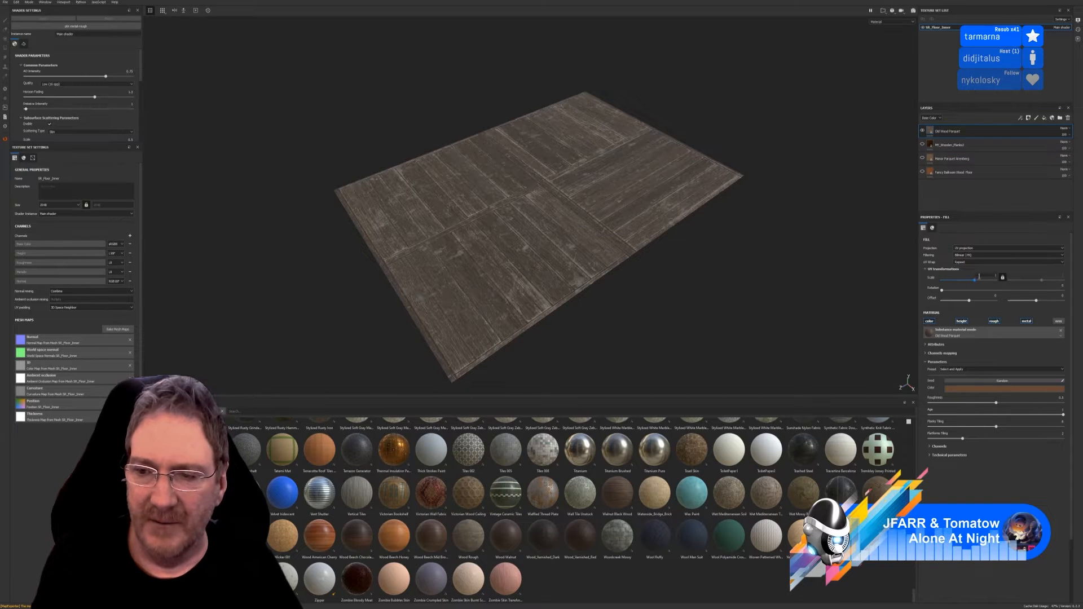
drag(975, 280, 977, 278)
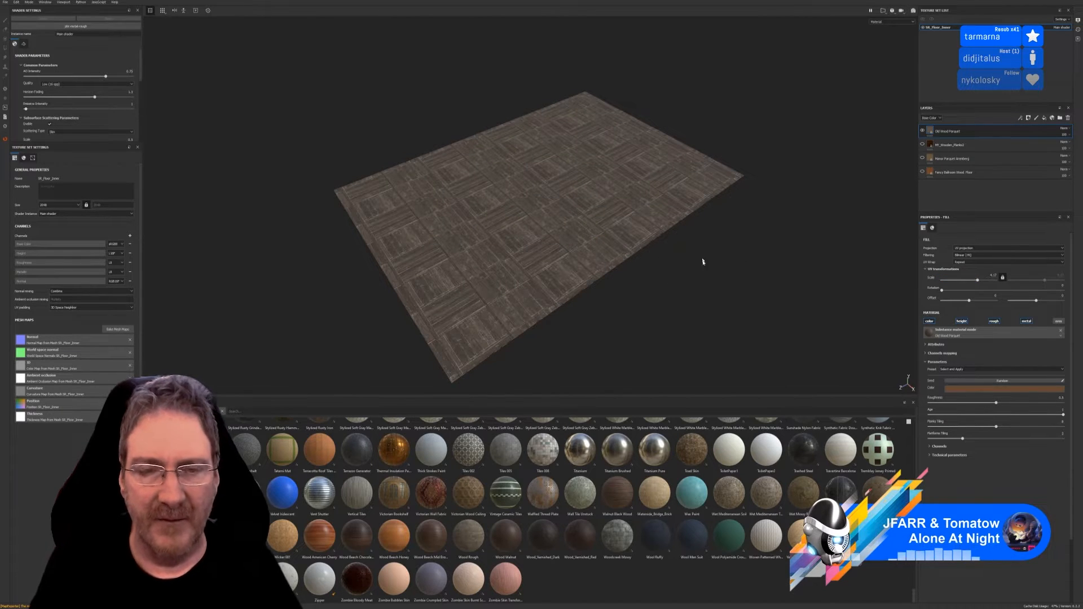
alt+drag(703, 261, 594, 266)
scroll(561, 299, up, 3)
scroll(589, 265, down, 2)
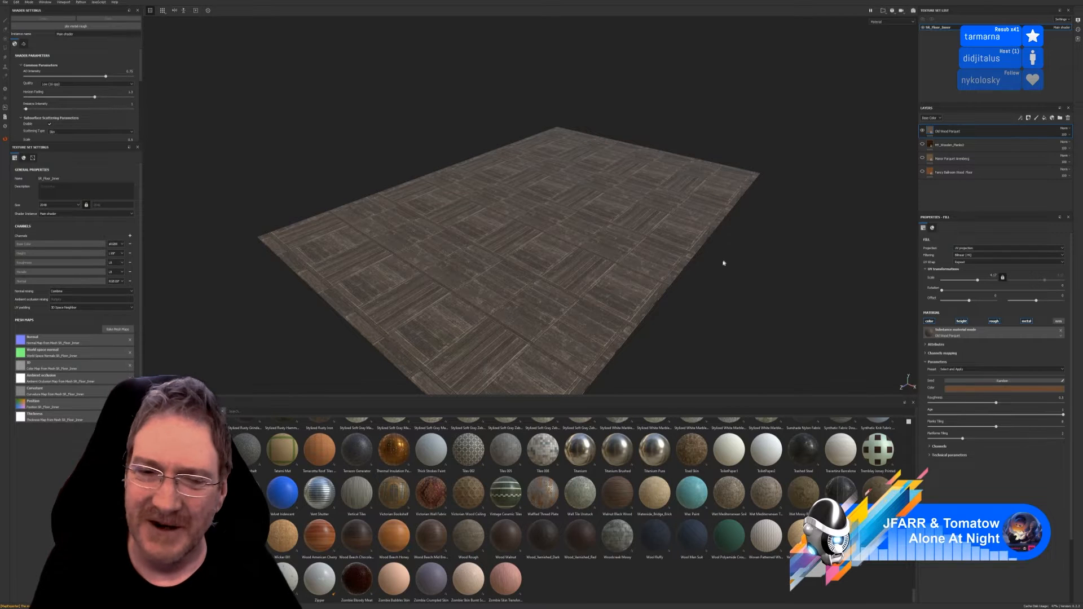
alt+drag(723, 263, 619, 251)
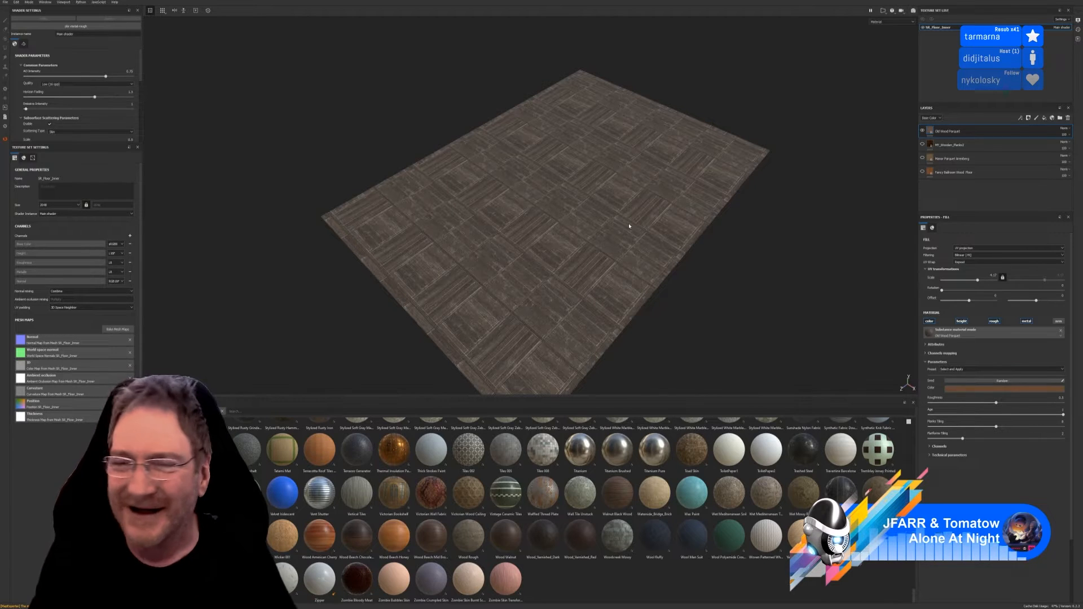
Switch visibility from the Old Wood Parquet layer to the MY_Wooden_Planks2 layer and increase the planks' UV scale for narrower boards
click(923, 131)
click(922, 145)
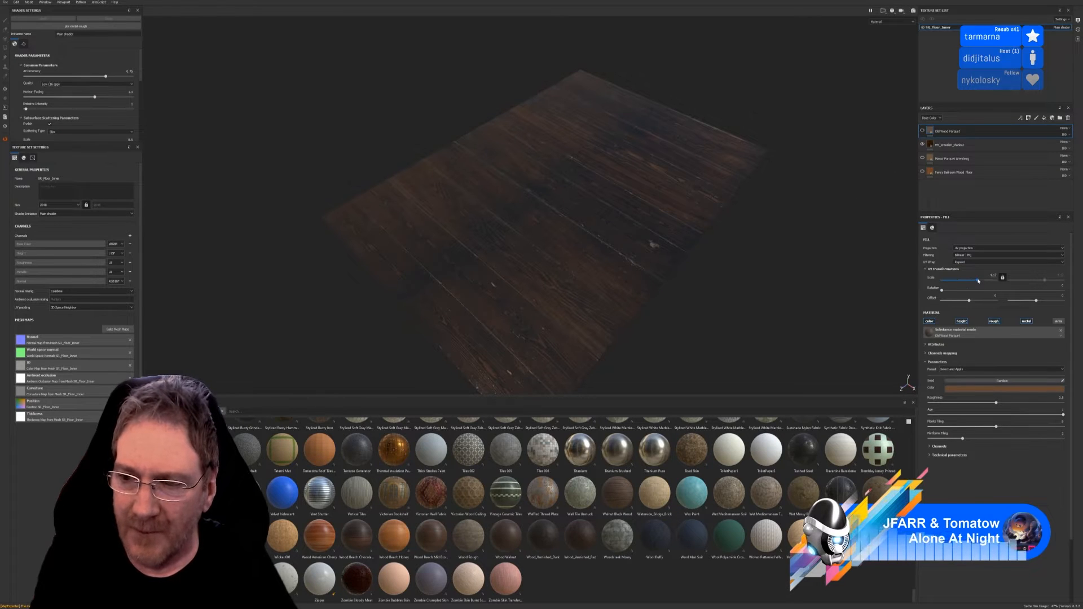
click(965, 149)
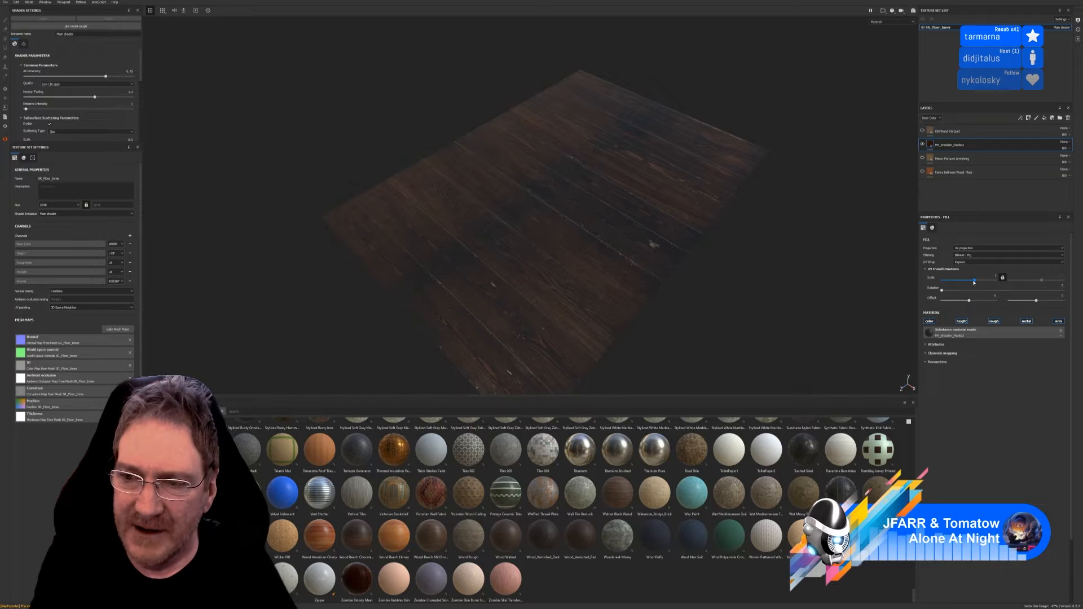
drag(975, 281, 977, 281)
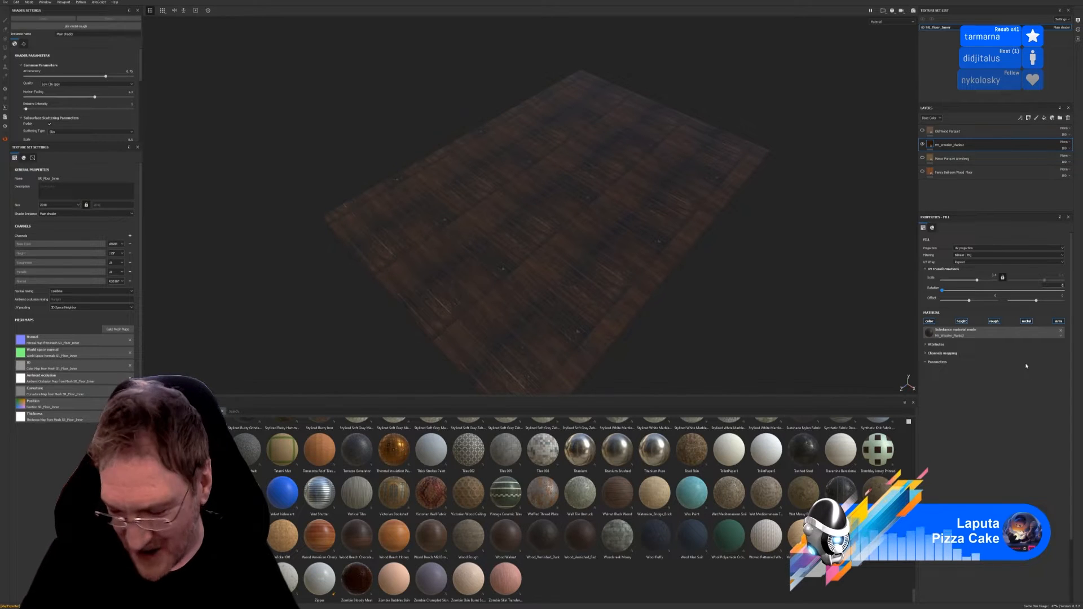
Rotate the MY_Wooden_Planks2 fill's texture by 90 degrees, adjust its two UV scale values separately, and check the boards
key(Return)
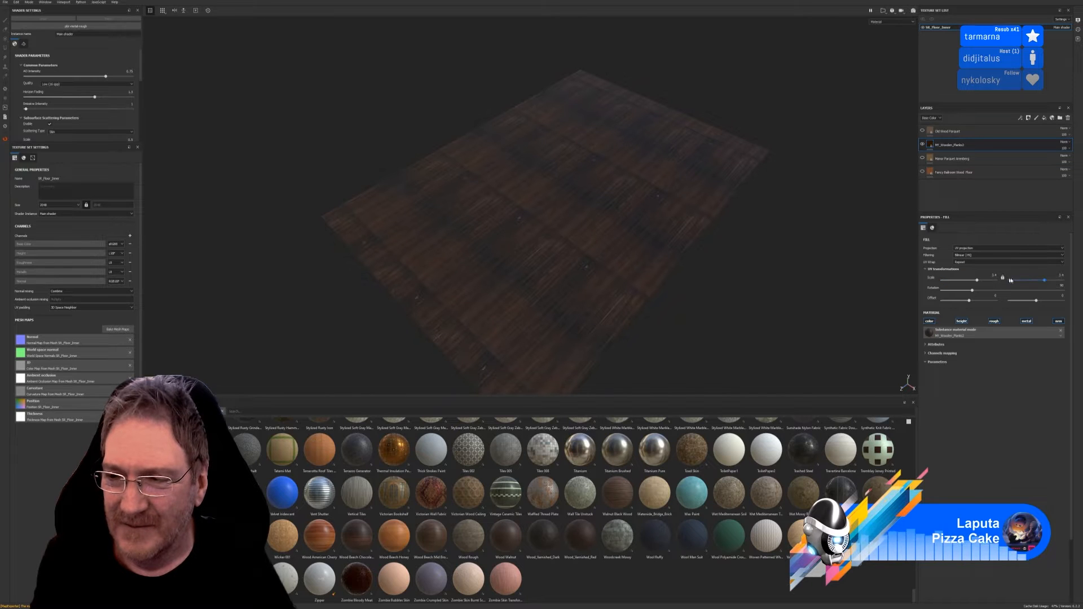
drag(1044, 282, 1045, 280)
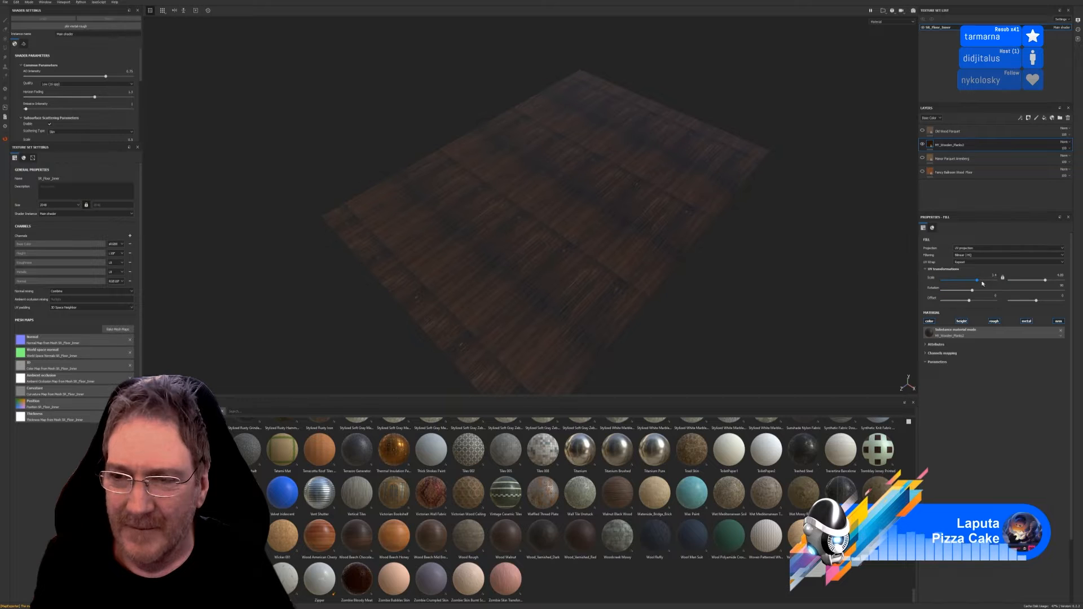
drag(979, 282, 978, 280)
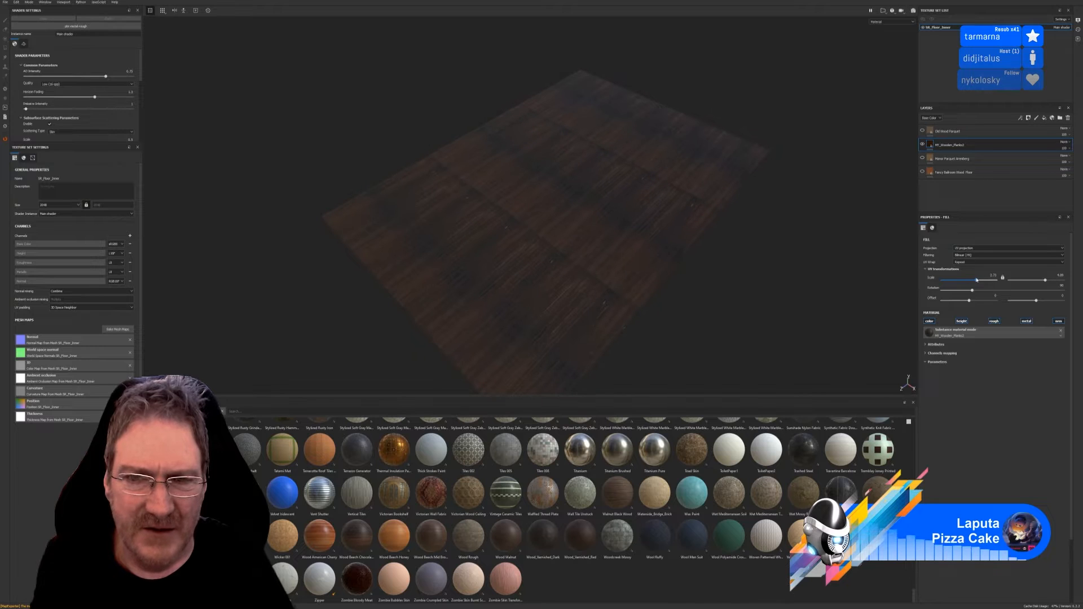
alt+drag(746, 312, 640, 223)
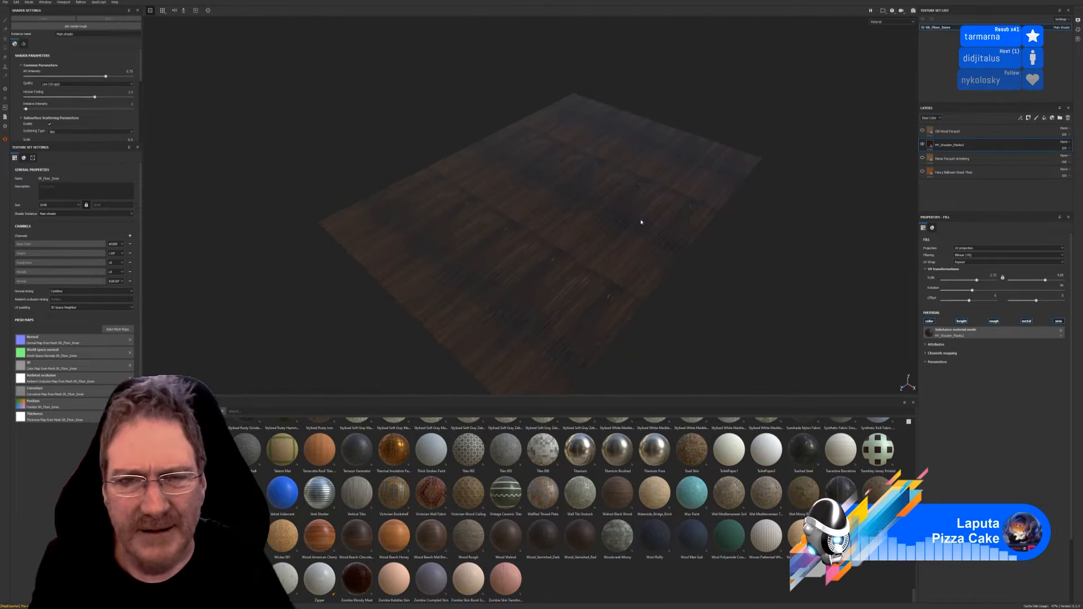
Switch visibility from the MY_Wooden_Planks2 layer to the Arenberg parquet layer, select it, and examine its pattern on the floor
click(922, 144)
click(922, 145)
click(922, 158)
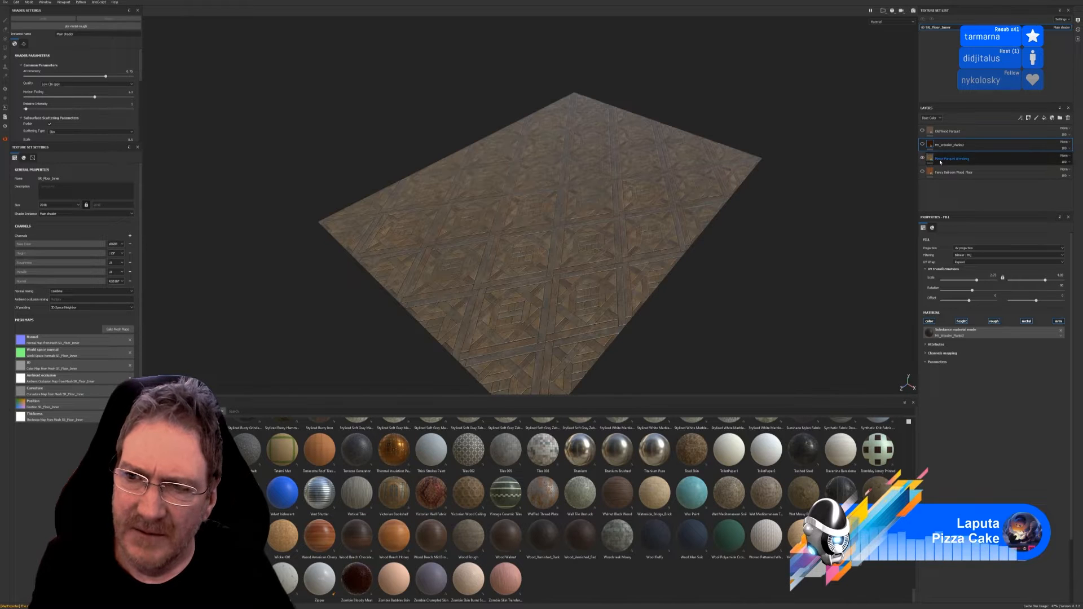
click(941, 160)
mouse_move(700, 290)
alt+mouse_down()
mouse_move(701, 363)
mouse_move(814, 346)
mouse_move(856, 292)
mouse_move(742, 256)
mouse_move(701, 302)
mouse_move(713, 298)
alt+mouse_up()
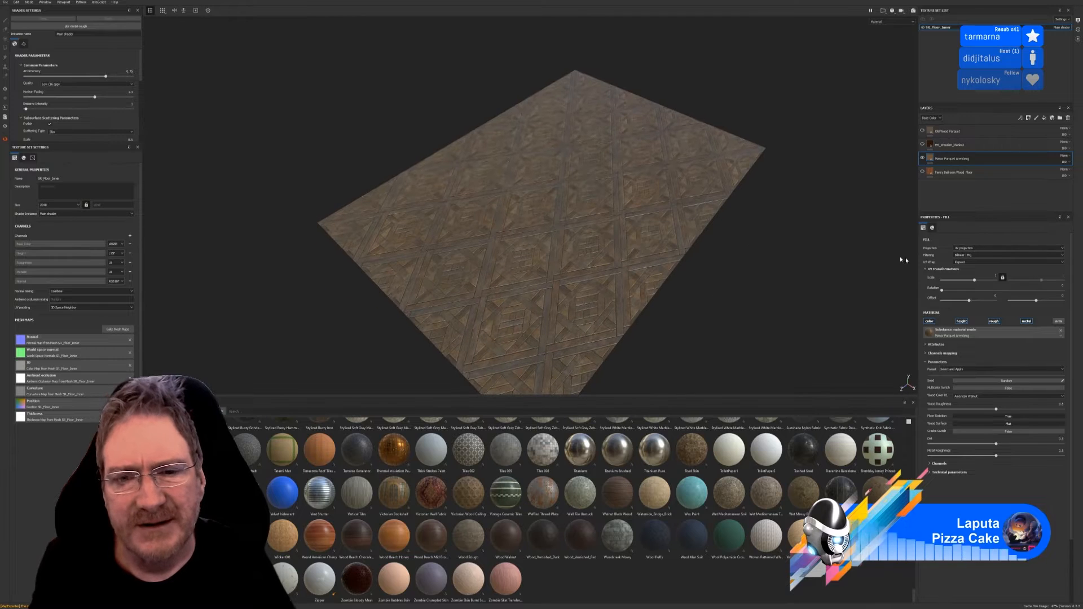
Show the Fancy Ballroom Wood Floor layer instead of the Arenberg parquet and set its UV scale to 5
click(922, 159)
click(922, 172)
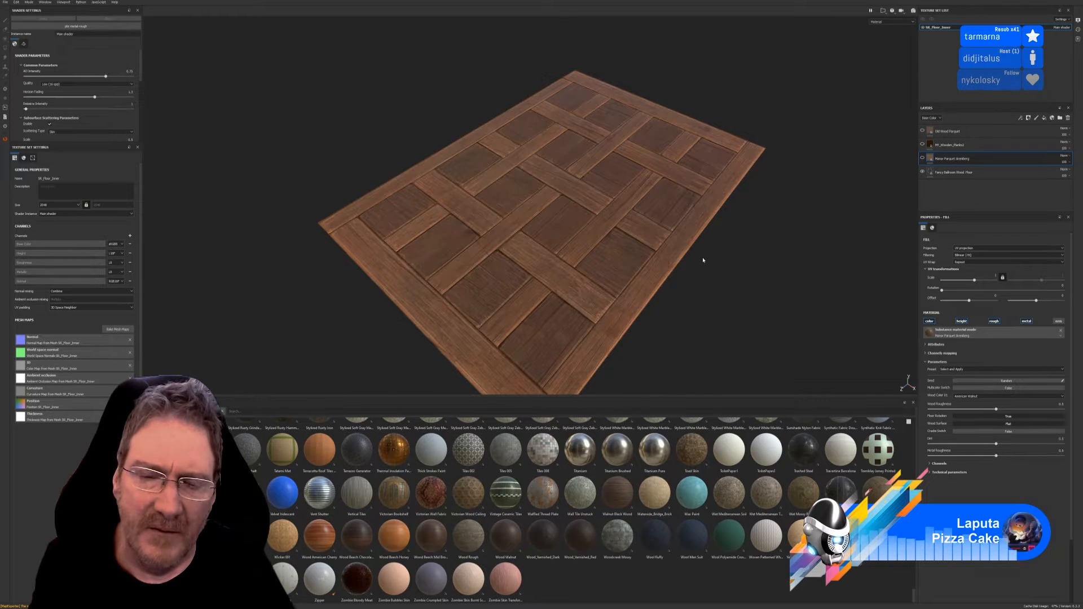
click(951, 173)
drag(974, 281, 977, 281)
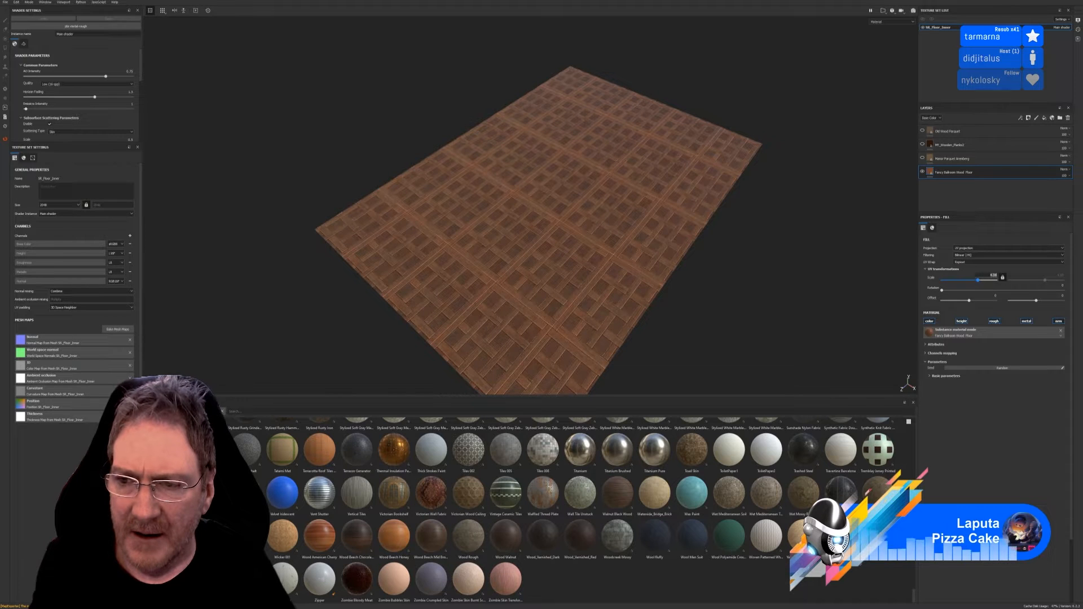
text(5)
key(Return)
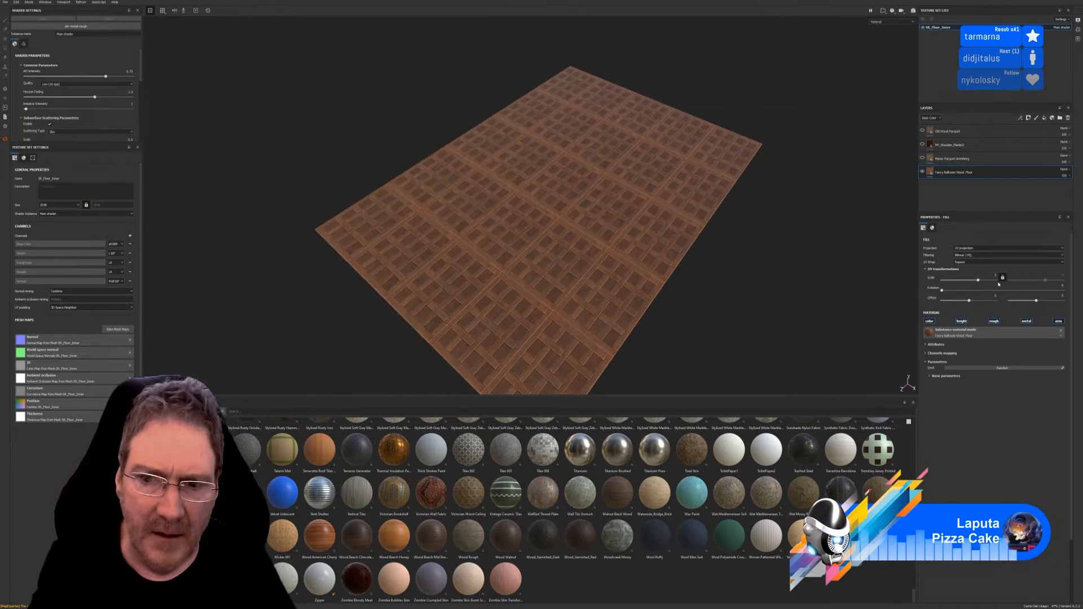
alt+drag(692, 215, 711, 243)
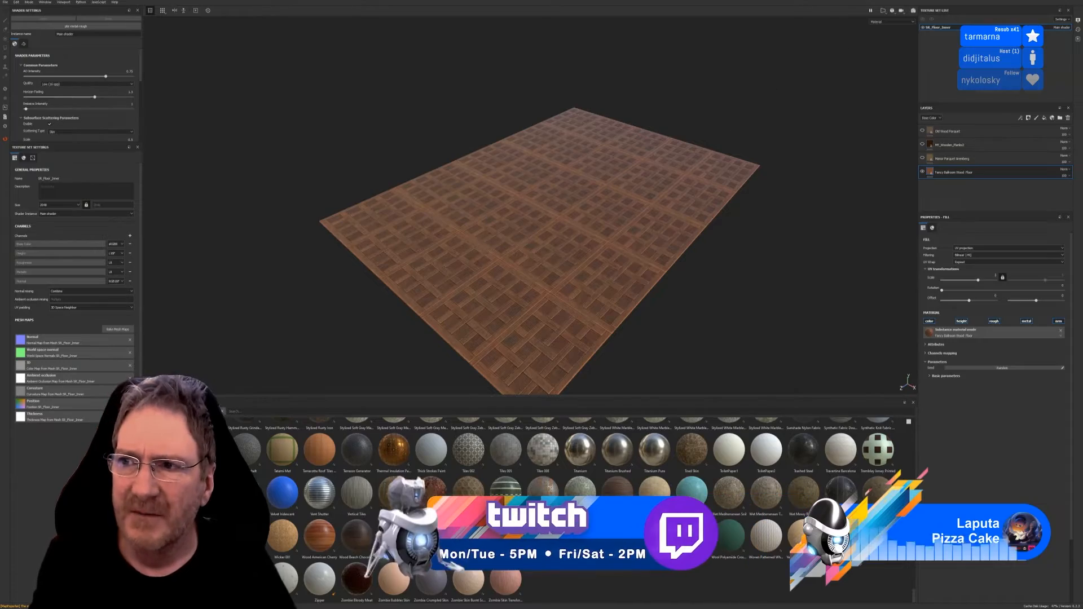
Switch to Unreal Editor and look around the mansion level for reference
key(super+d)
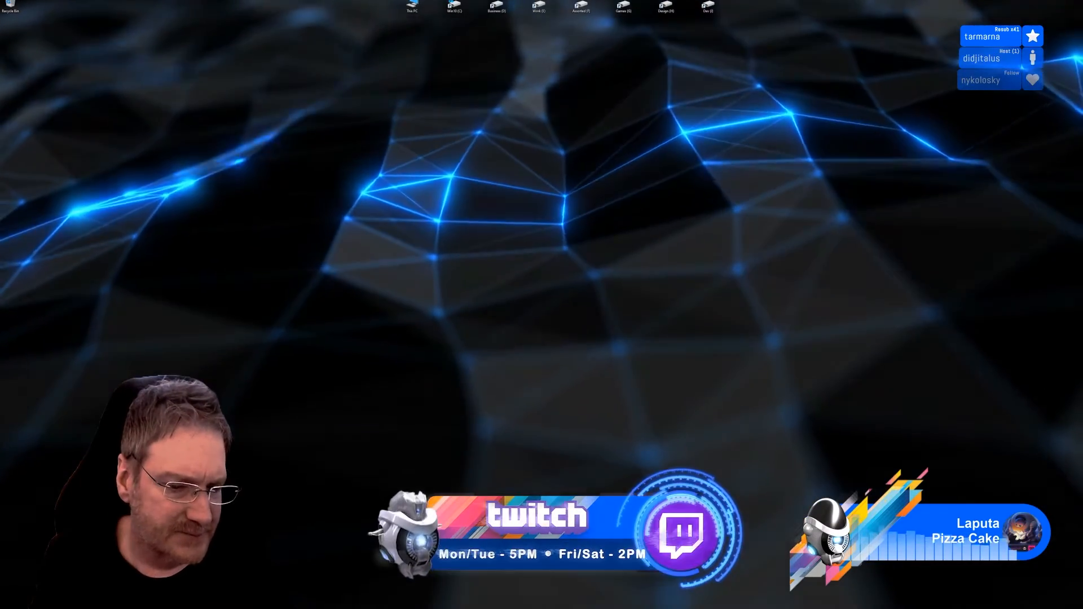
key(alt+Tab)
right_drag(496, 275, 451, 268)
key(s)
key(w)
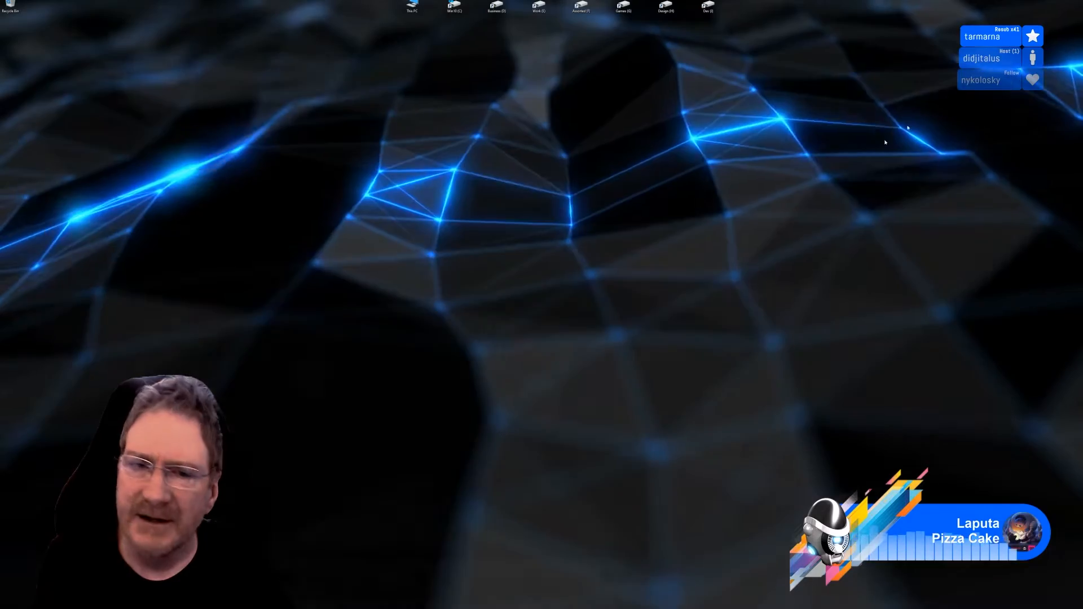
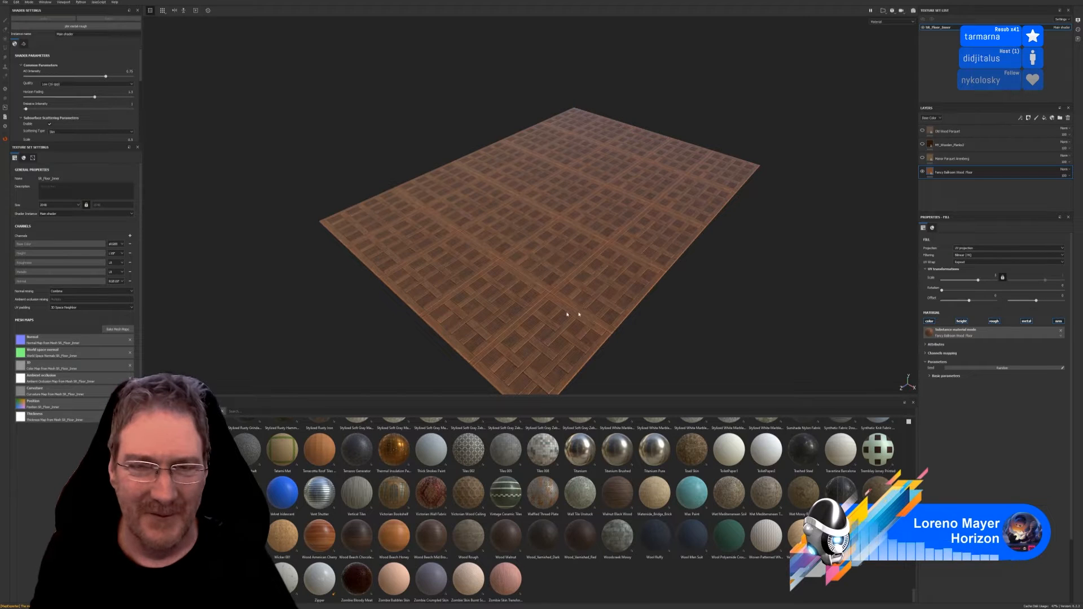
Preview the Arenberg parquet and MY_Wooden_Planks2 layers again, and delete the MY_Wooden_Planks2 layer
click(923, 159)
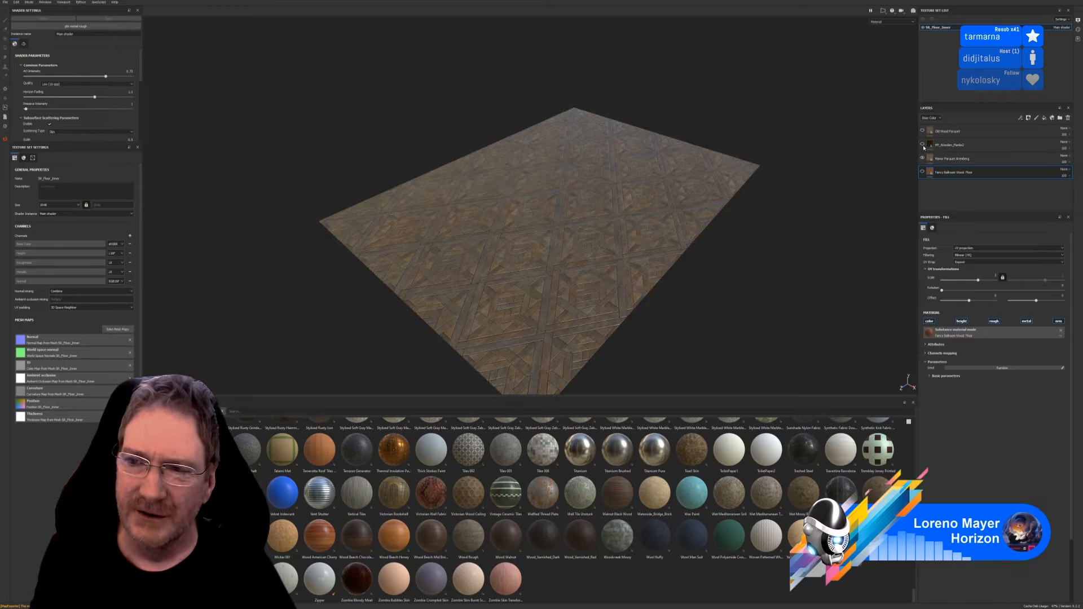
click(923, 159)
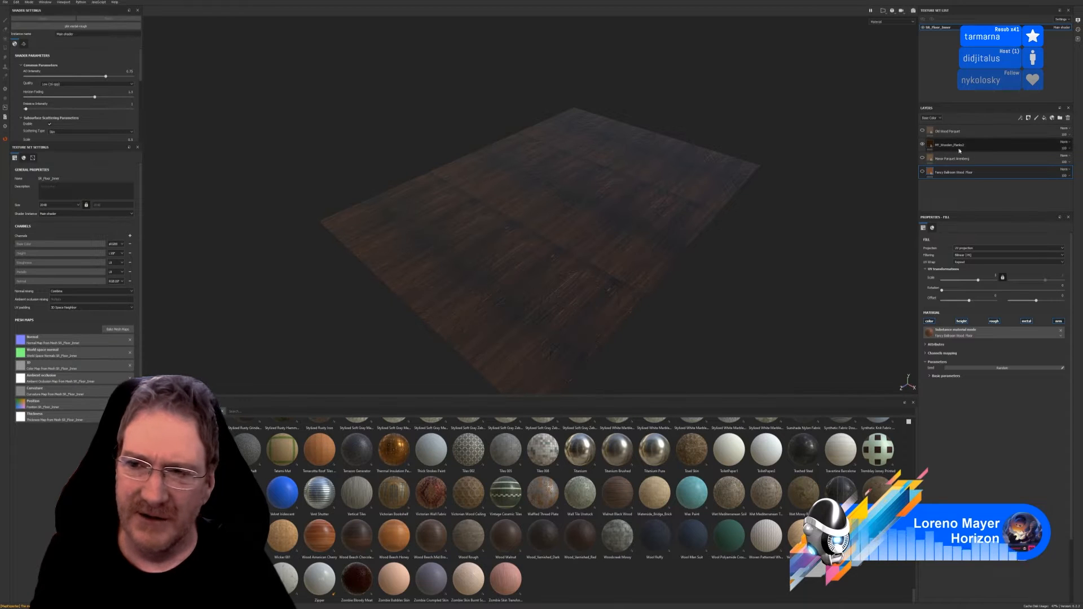
click(989, 147)
key(Delete)
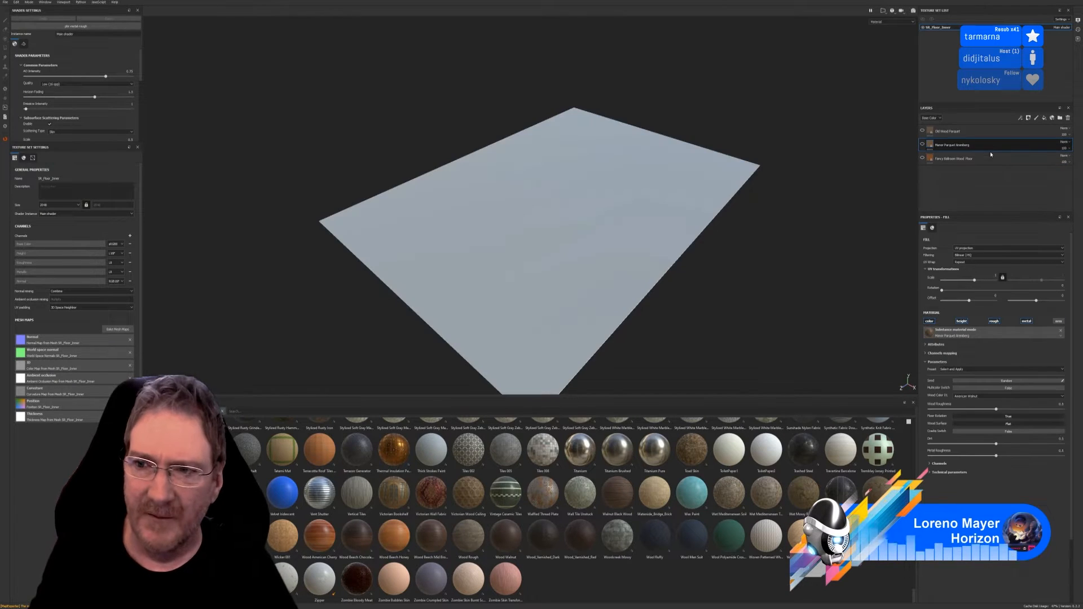
Compare the Old Wood Parquet and Arenberg parquet layers on the floor, examining the Arenberg pattern up close
click(923, 130)
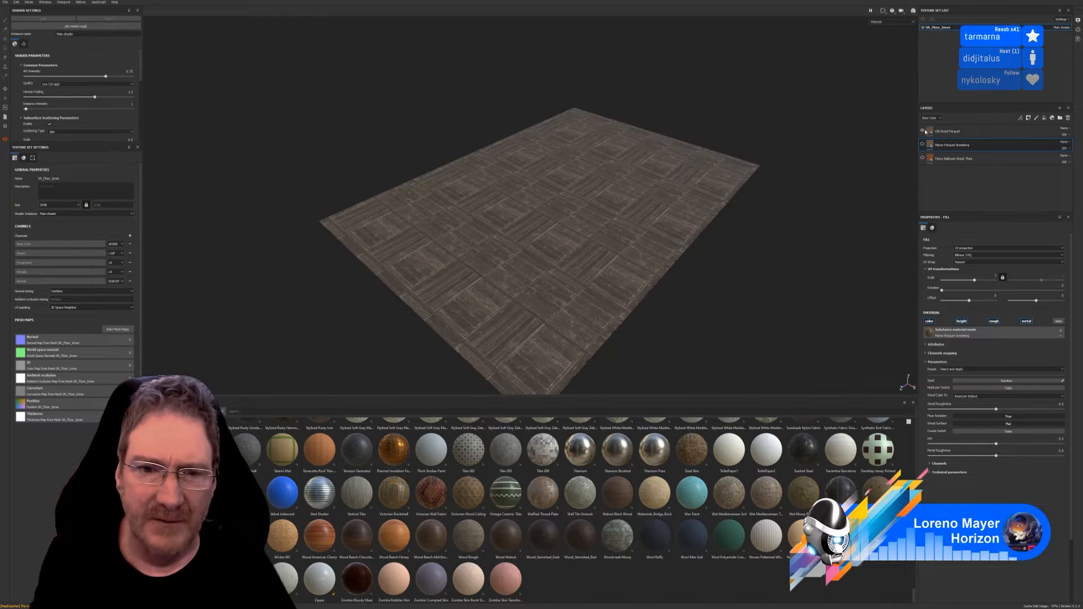
right_click(767, 286)
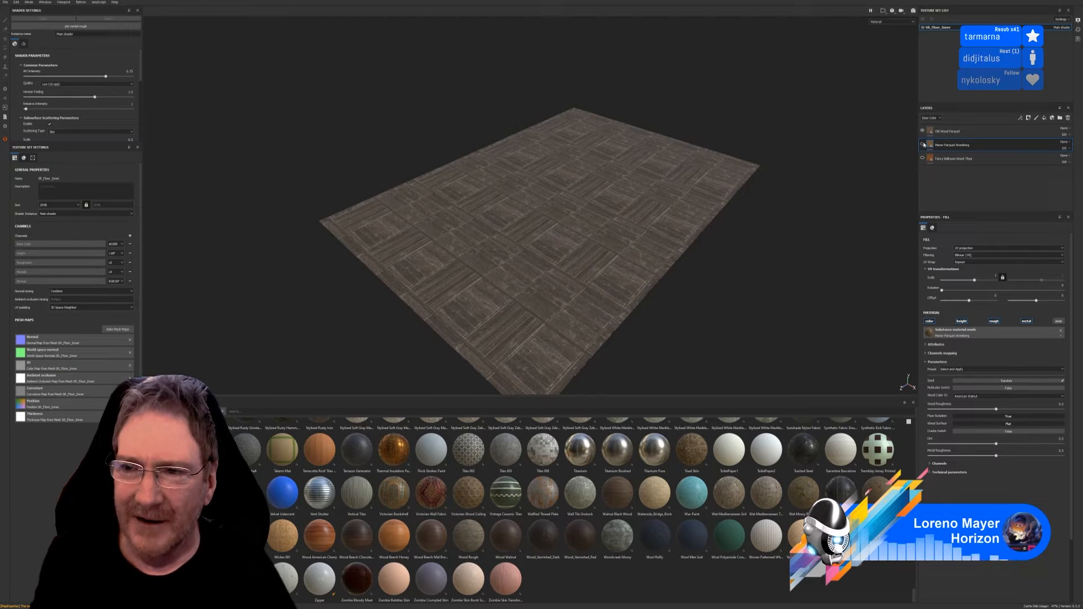
click(921, 131)
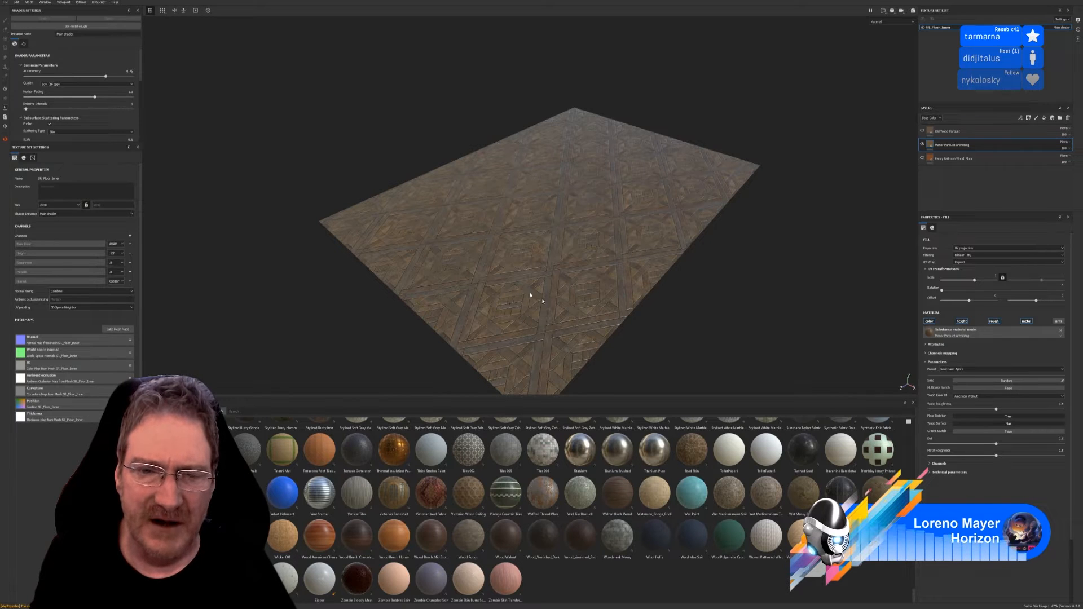
mouse_move(699, 266)
alt+mouse_down()
mouse_move(688, 331)
mouse_move(712, 300)
mouse_move(709, 272)
alt+mouse_up()
scroll(584, 270, up, 4)
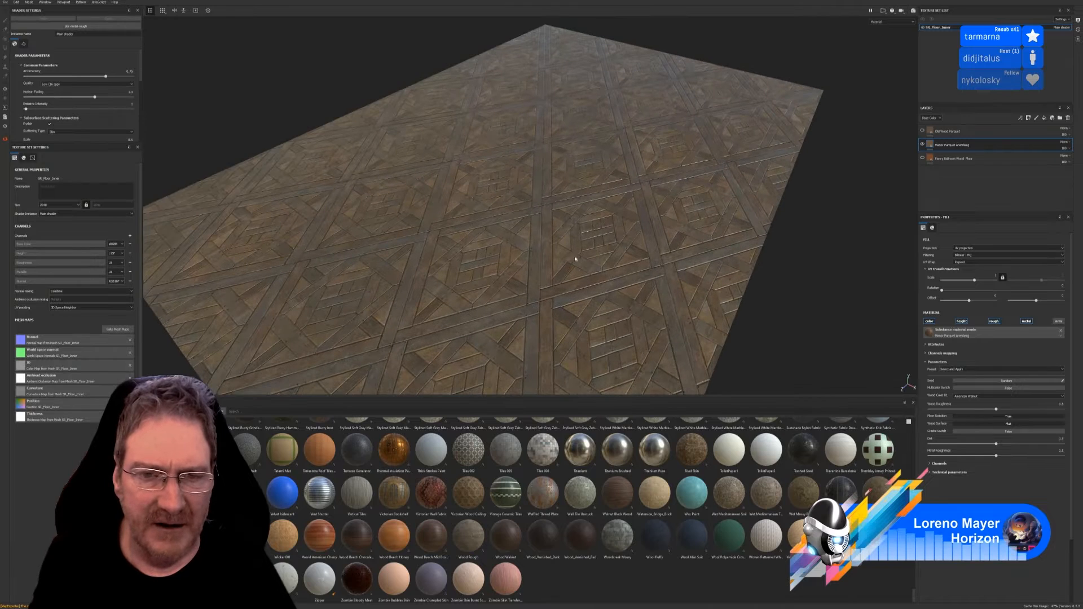
alt+drag(601, 283, 576, 264)
scroll(614, 270, down, 3)
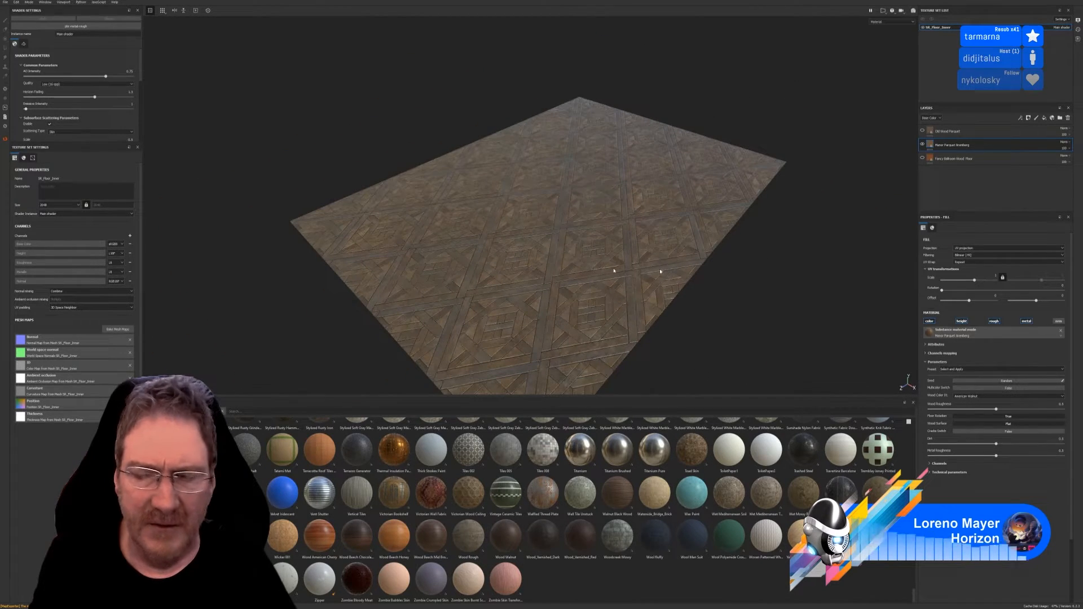
Preview the Fancy Ballroom Wood Floor, make Old Wood Parquet the only visible layer instead, inspect its boards closely, and select it
click(922, 159)
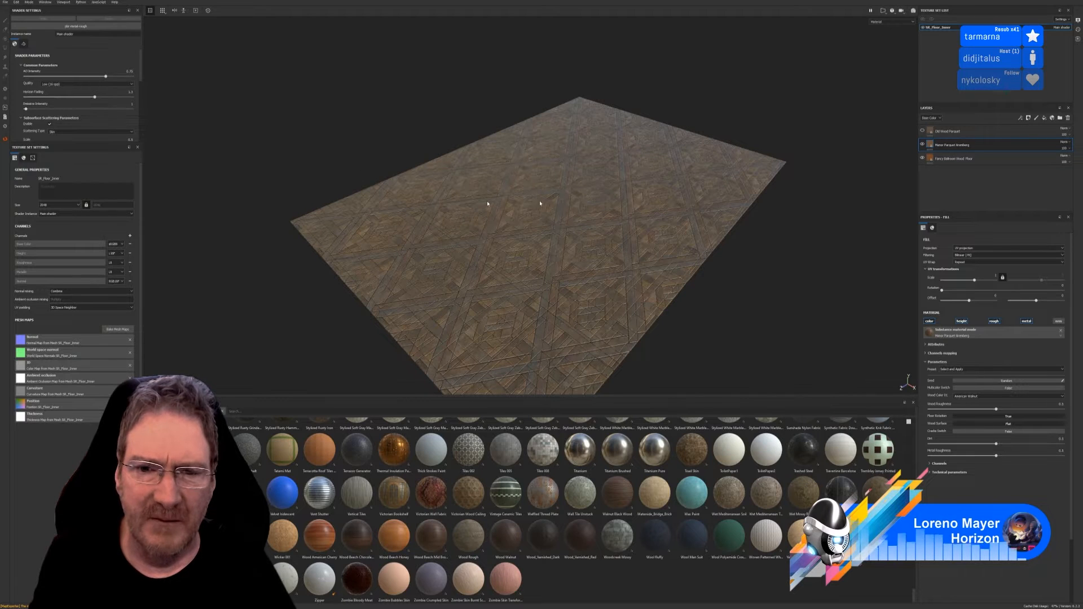
click(923, 145)
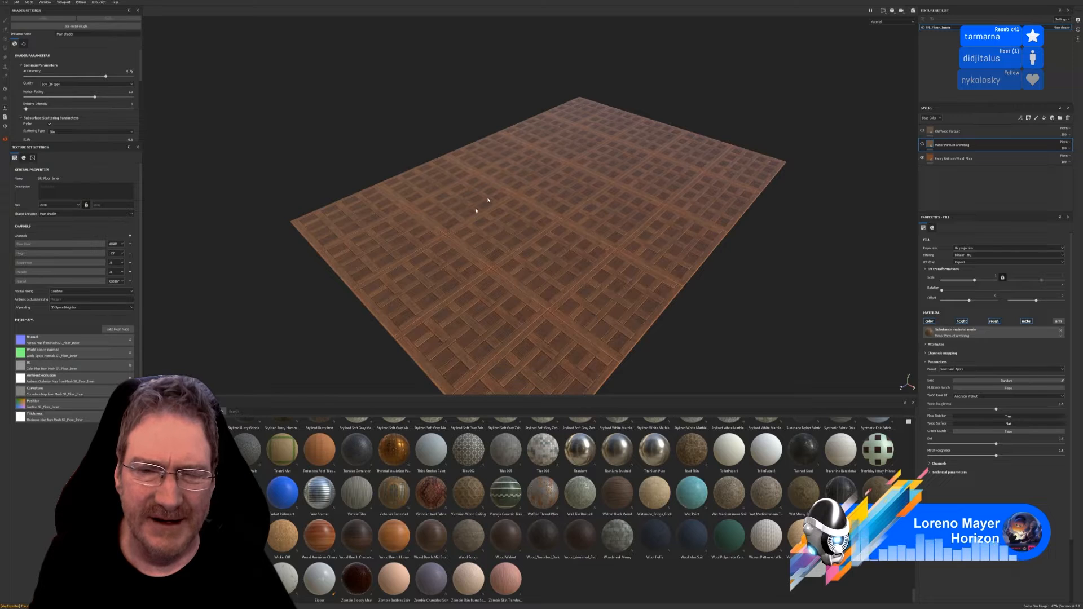
click(922, 131)
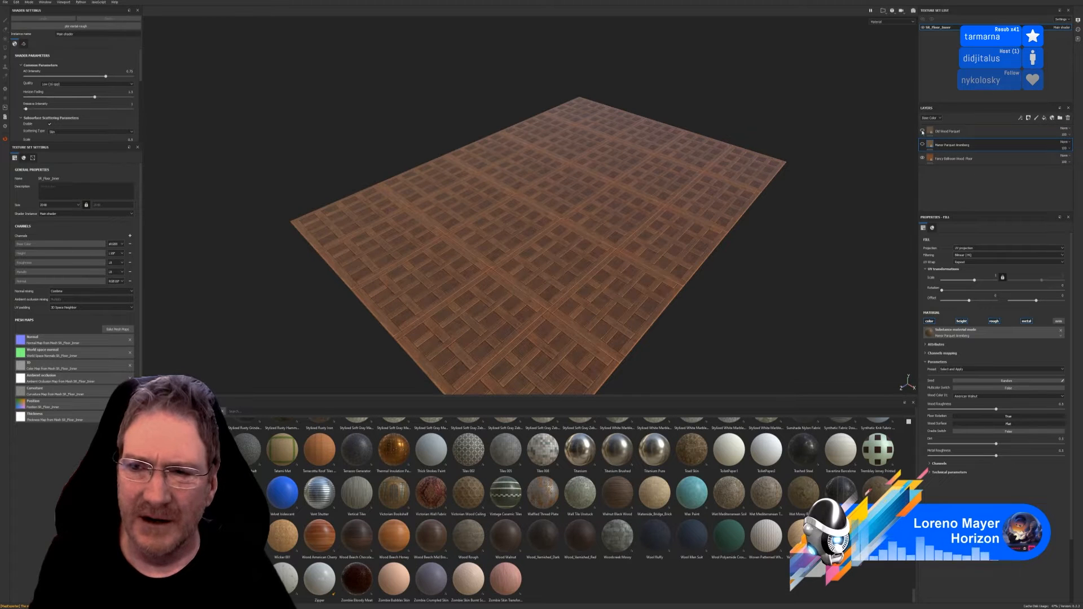
click(922, 159)
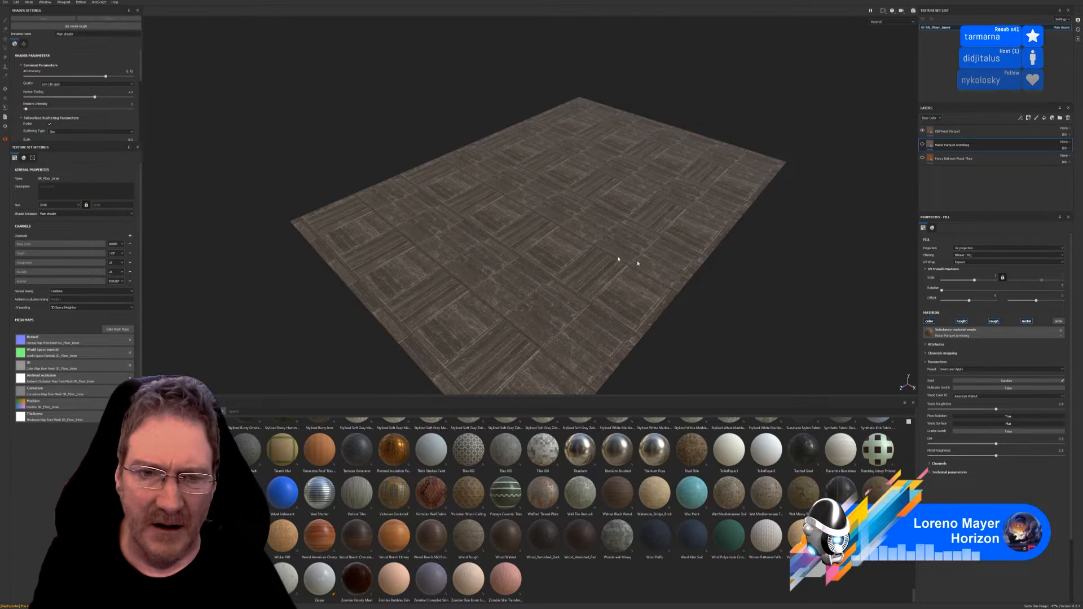
alt+drag(623, 260, 613, 297)
scroll(629, 307, up, 2)
scroll(551, 356, up, 6)
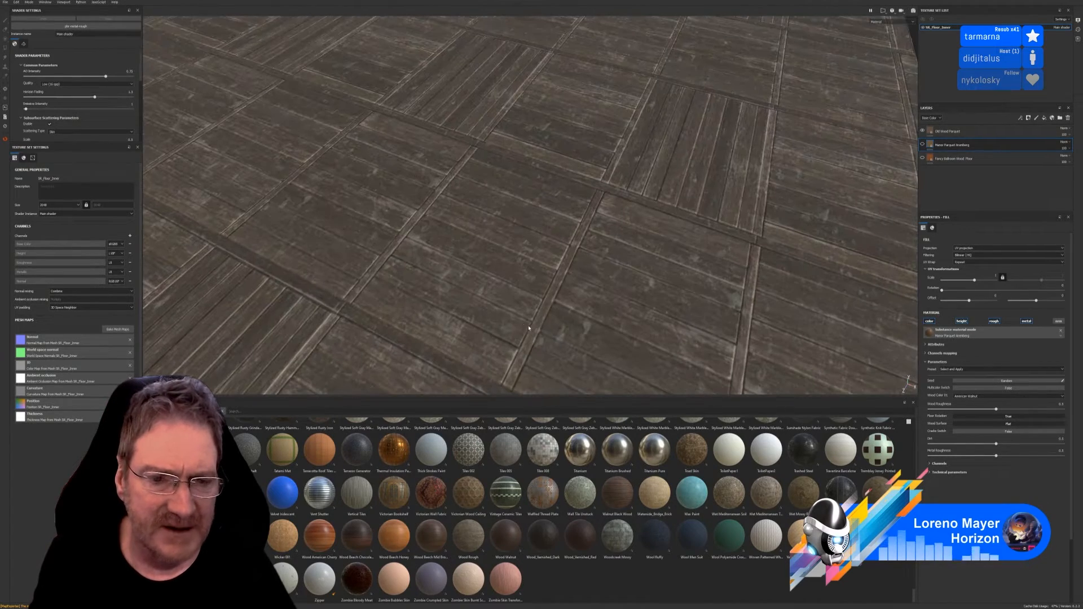
scroll(462, 289, down, 8)
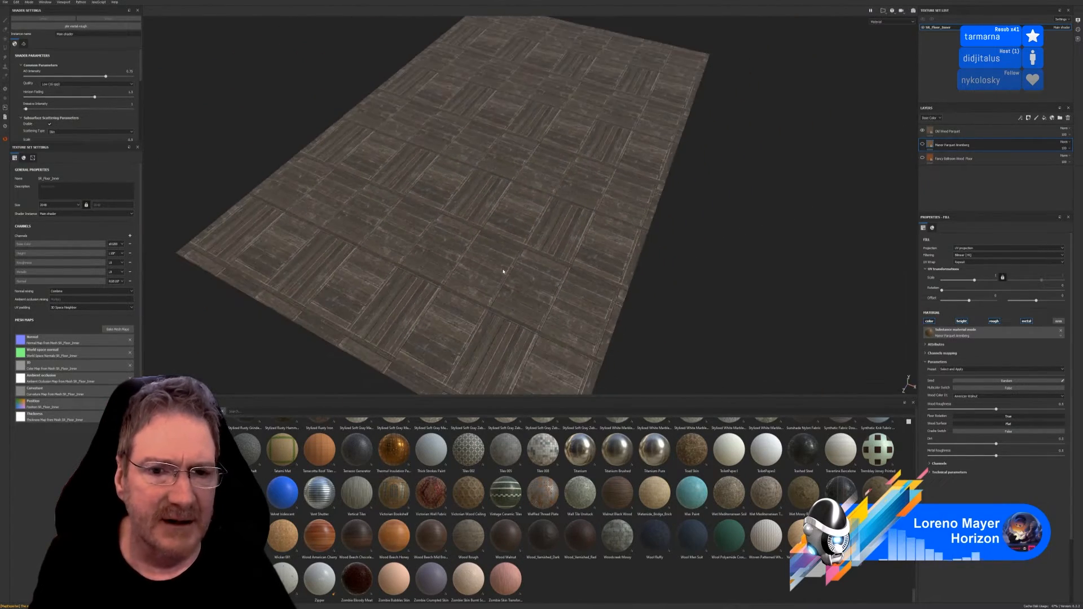
alt+drag(514, 283, 502, 255)
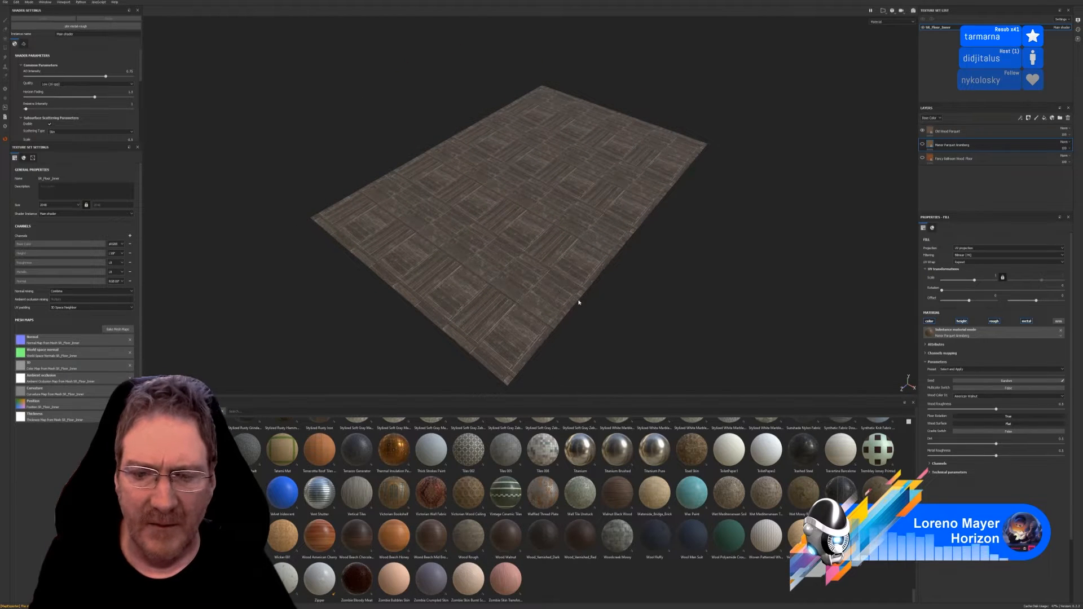
mouse_move(612, 331)
alt+mouse_down()
mouse_move(633, 249)
mouse_move(602, 320)
alt+mouse_up()
scroll(568, 251, up, 3)
click(959, 131)
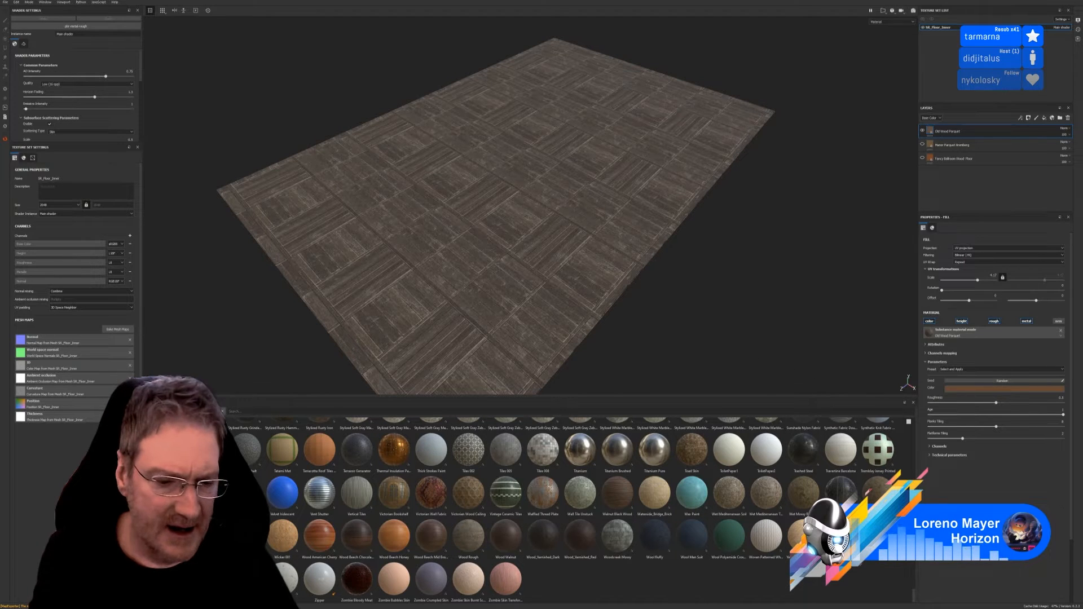
Switch to Unreal Editor and examine the sitting room's floor, fireplace and worn wood panelling for reference
key(alt+Tab)
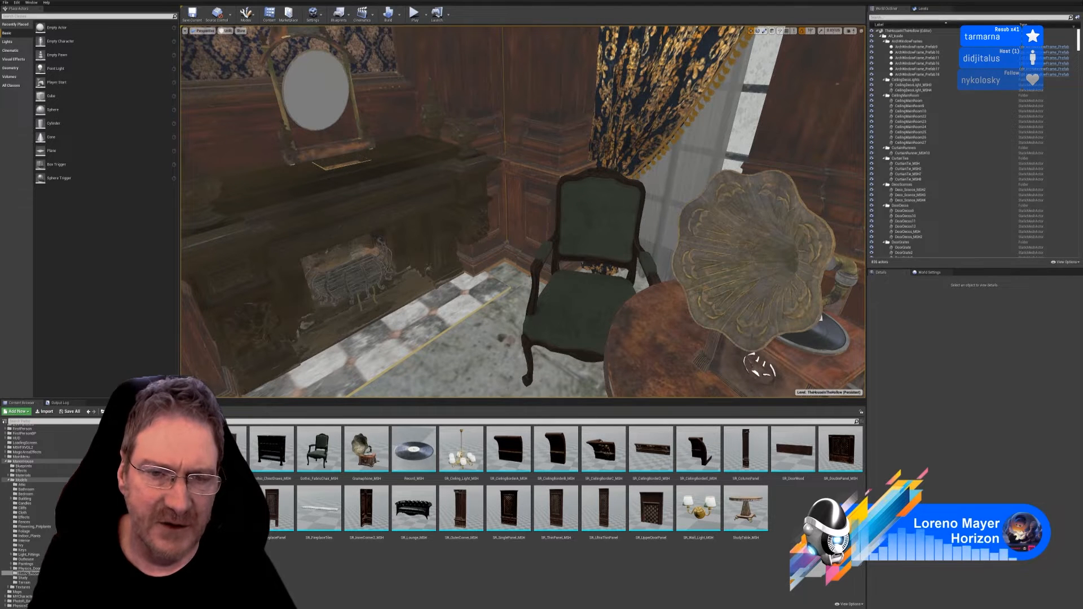
mouse_move(482, 258)
right_down()
mouse_move(482, 225)
mouse_move(471, 258)
right_up()
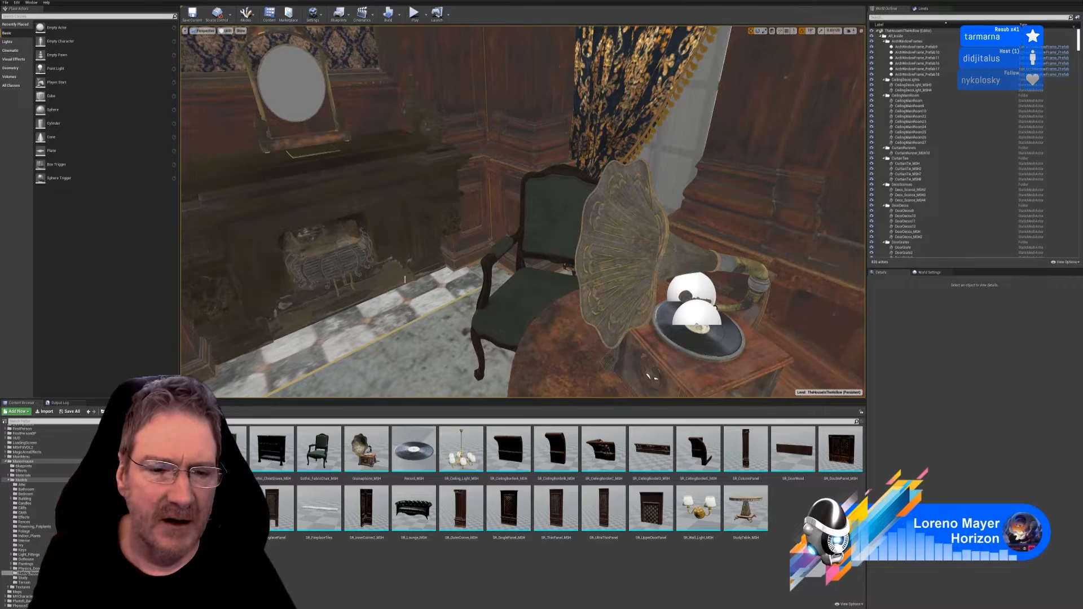
right_drag(404, 280, 632, 289)
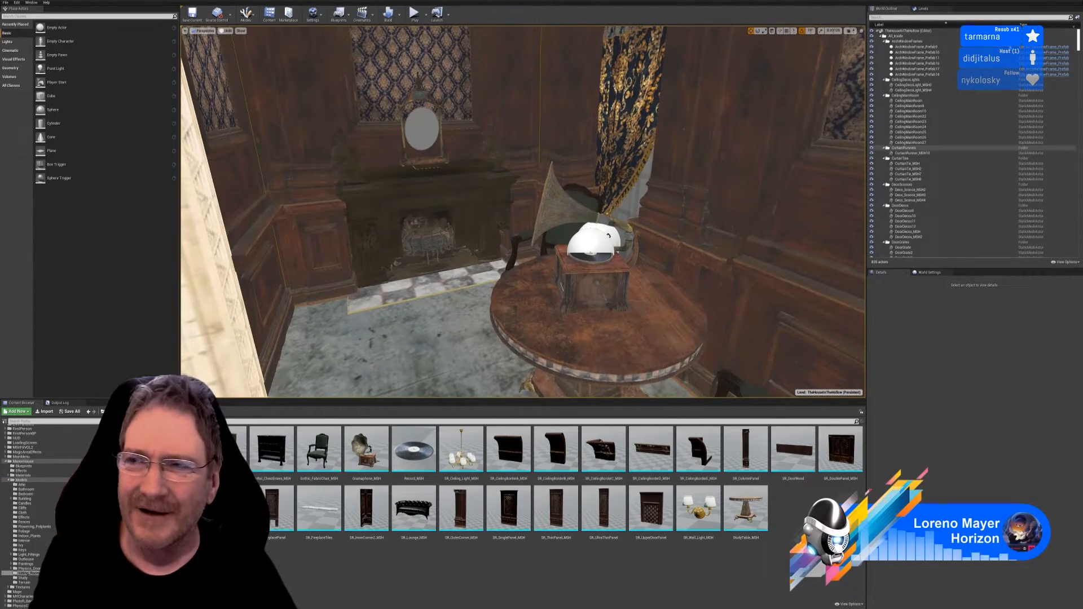
Switch back to Substance Painter and lower the Old Wood Parquet material's Age parameter to about 0.35
key(alt+Tab)
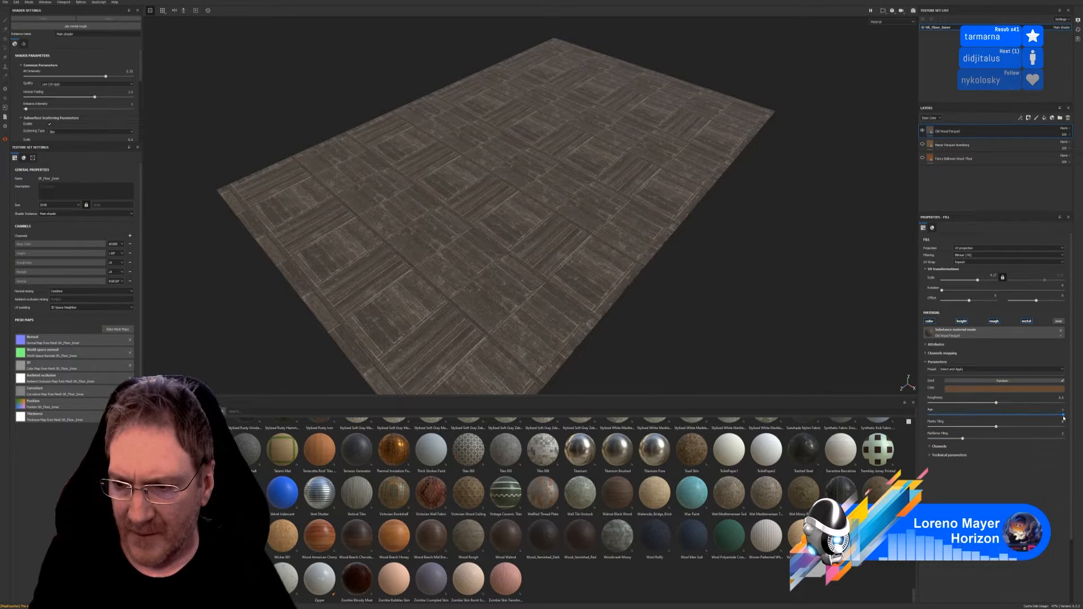
drag(1062, 415, 942, 416)
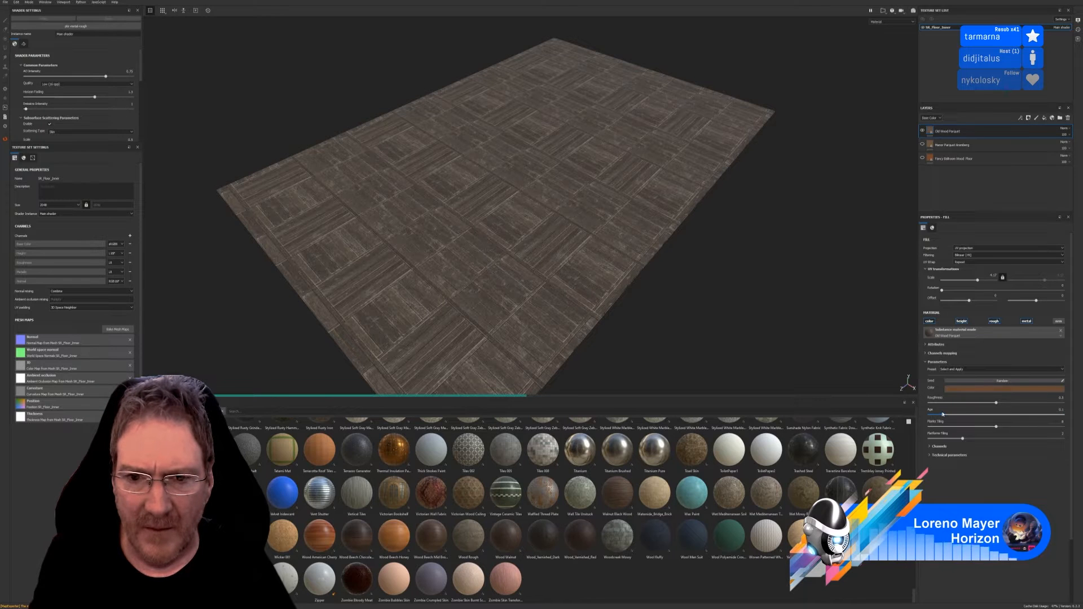
click(972, 414)
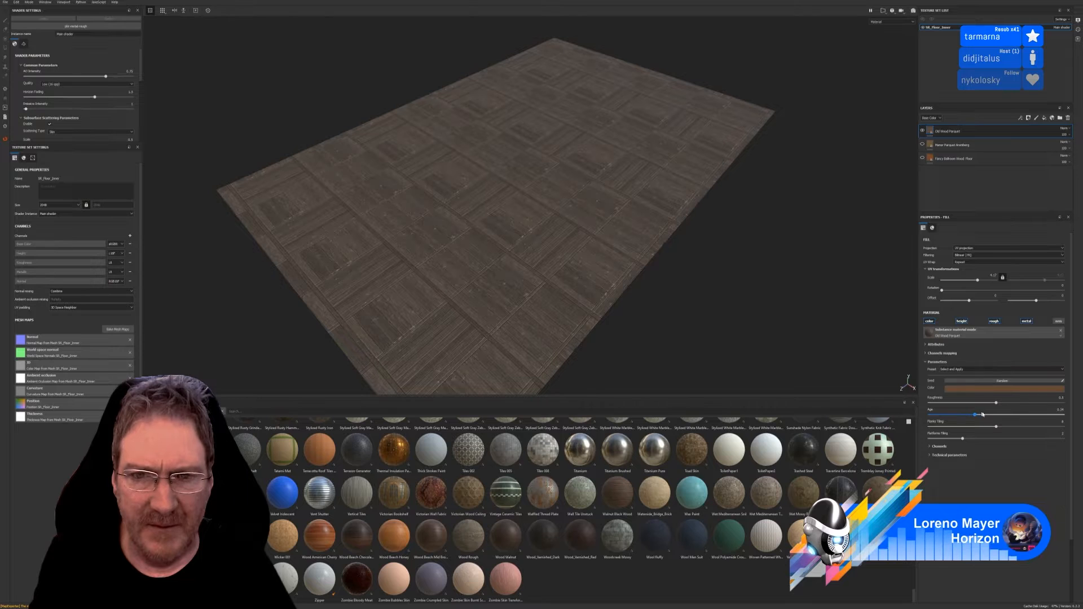
Raise the Old Wood Parquet material's Age parameter to about 0.91 and check the worn boards on the floor
drag(982, 414, 1002, 415)
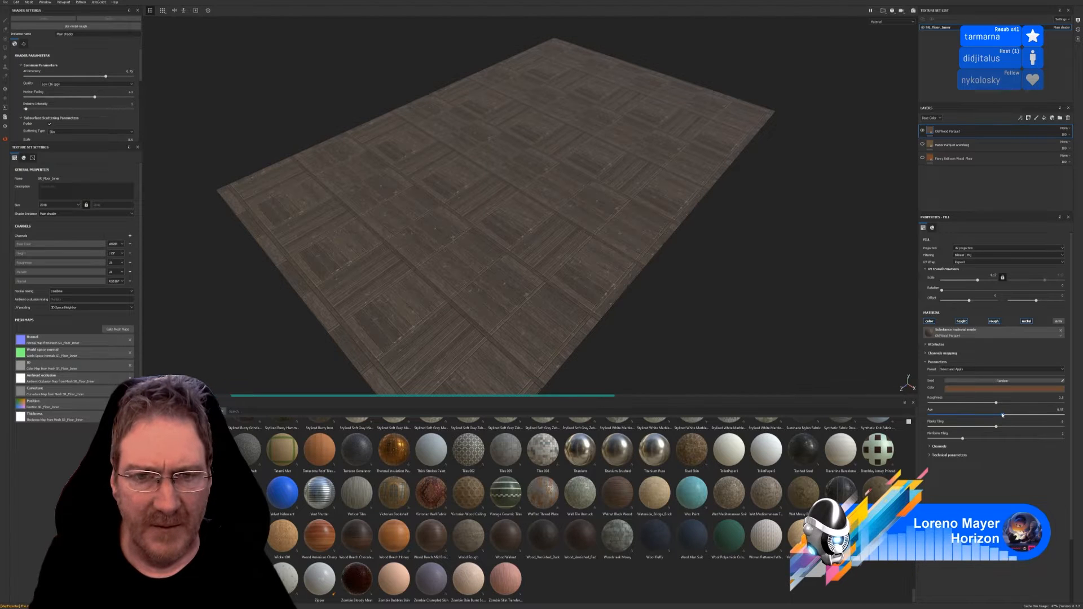
drag(1018, 415, 1051, 415)
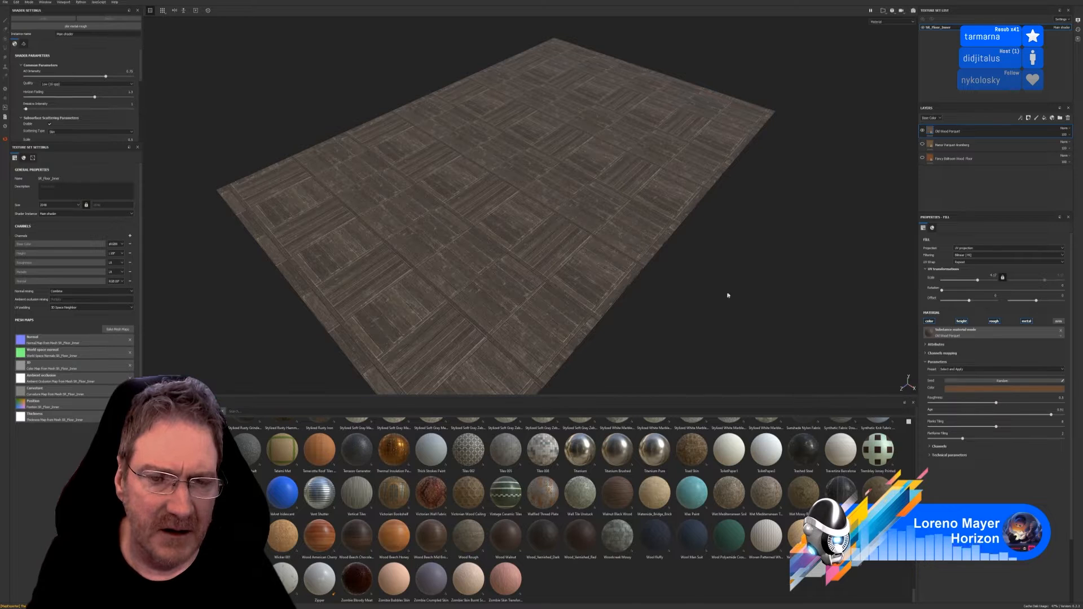
alt+drag(684, 267, 712, 255)
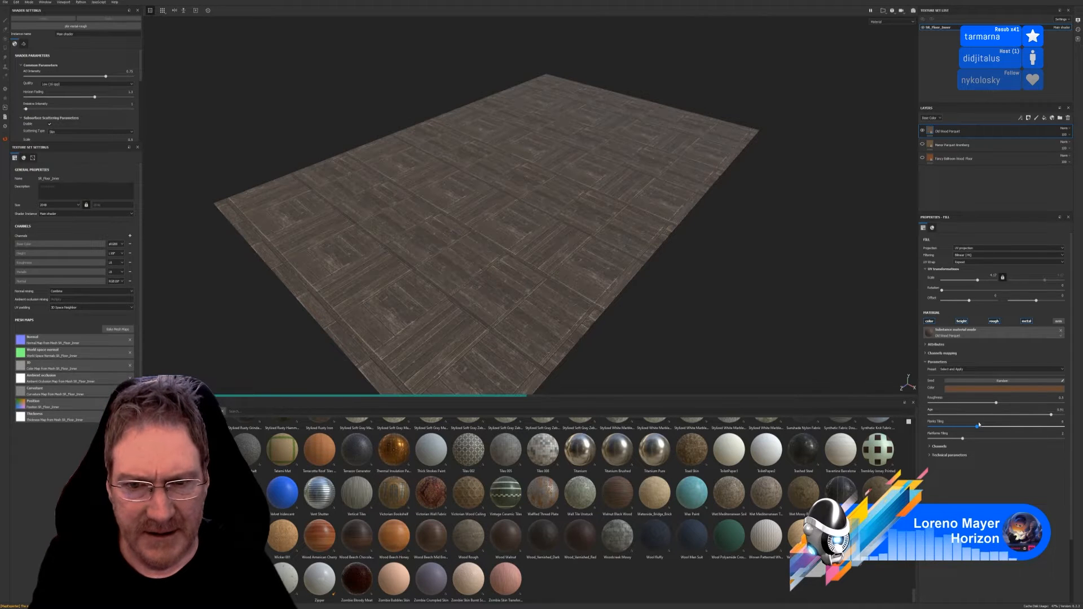
Lower the parquet's Planks Tiling after trying several values, and try other Patterns Tiling values
drag(978, 425, 971, 427)
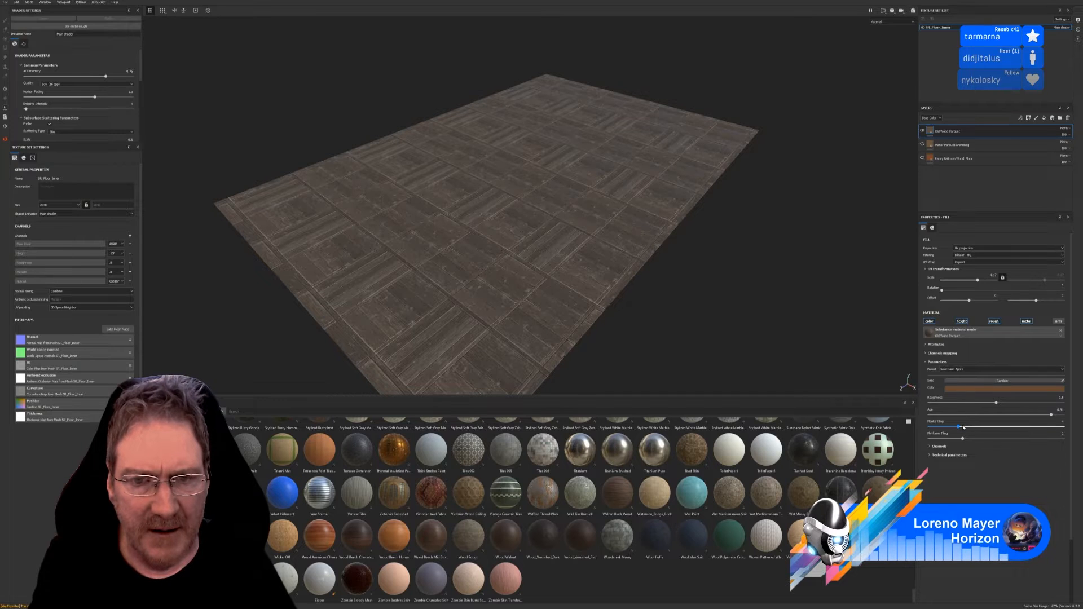
drag(963, 428, 995, 427)
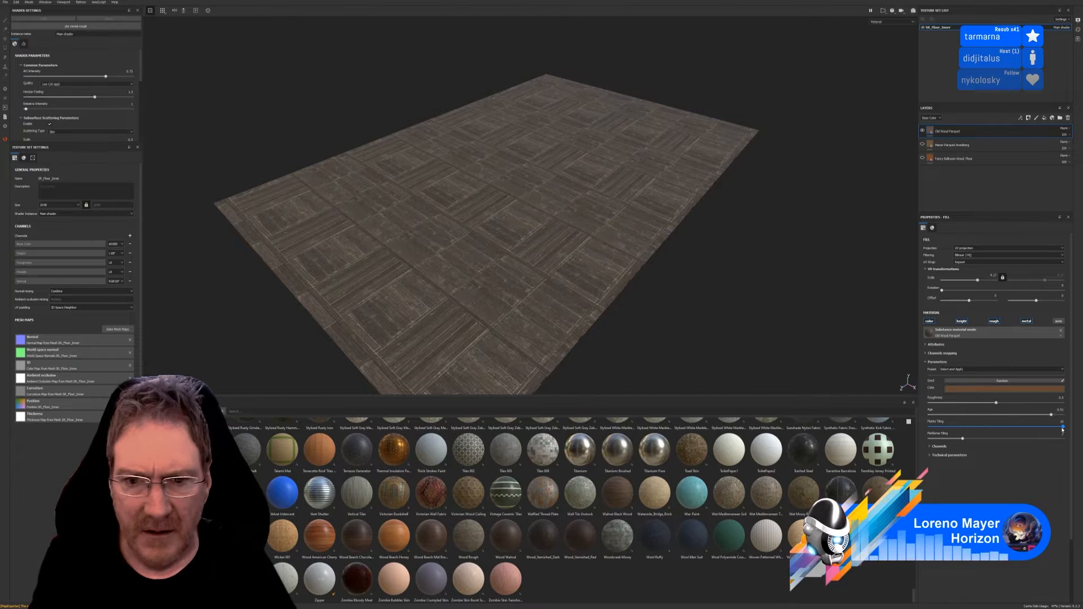
drag(1063, 427, 980, 433)
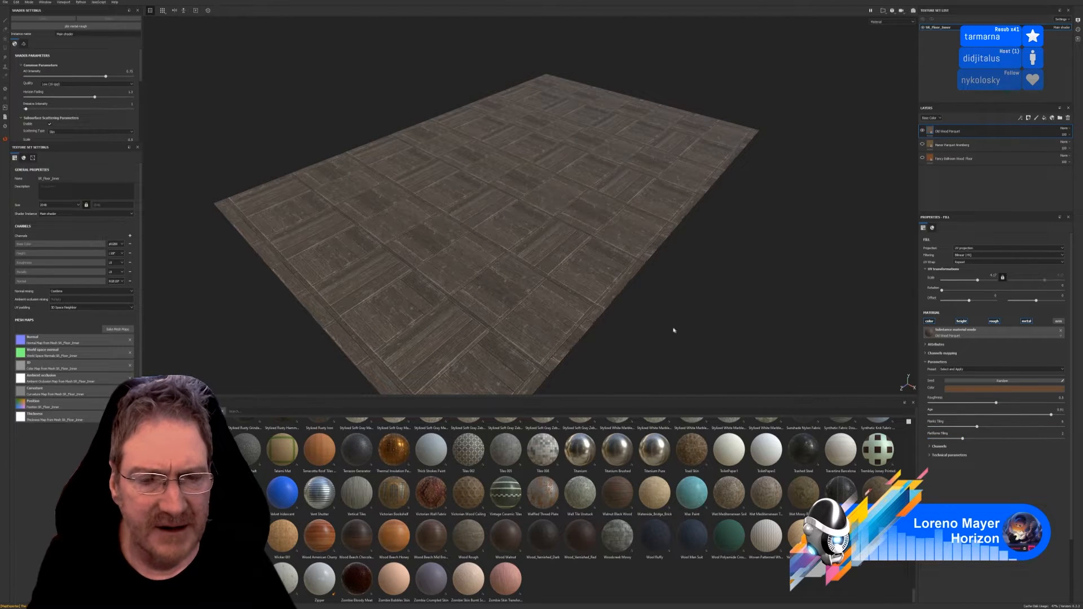
mouse_move(548, 241)
alt+mouse_down()
mouse_move(541, 291)
mouse_move(545, 245)
alt+mouse_up()
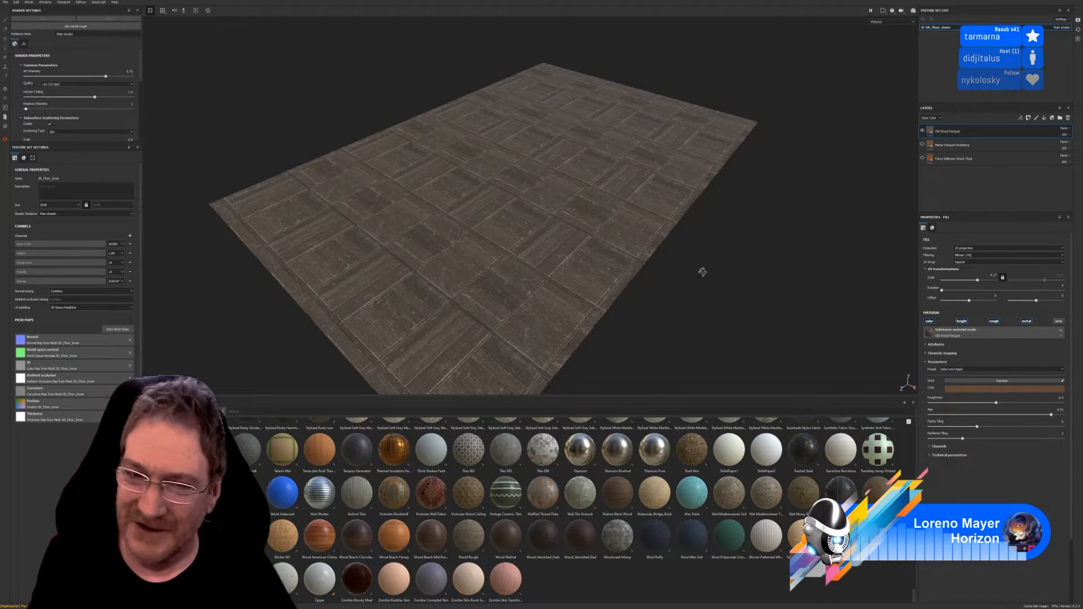
mouse_move(702, 272)
alt+mouse_down()
mouse_move(698, 295)
mouse_move(691, 275)
alt+mouse_up()
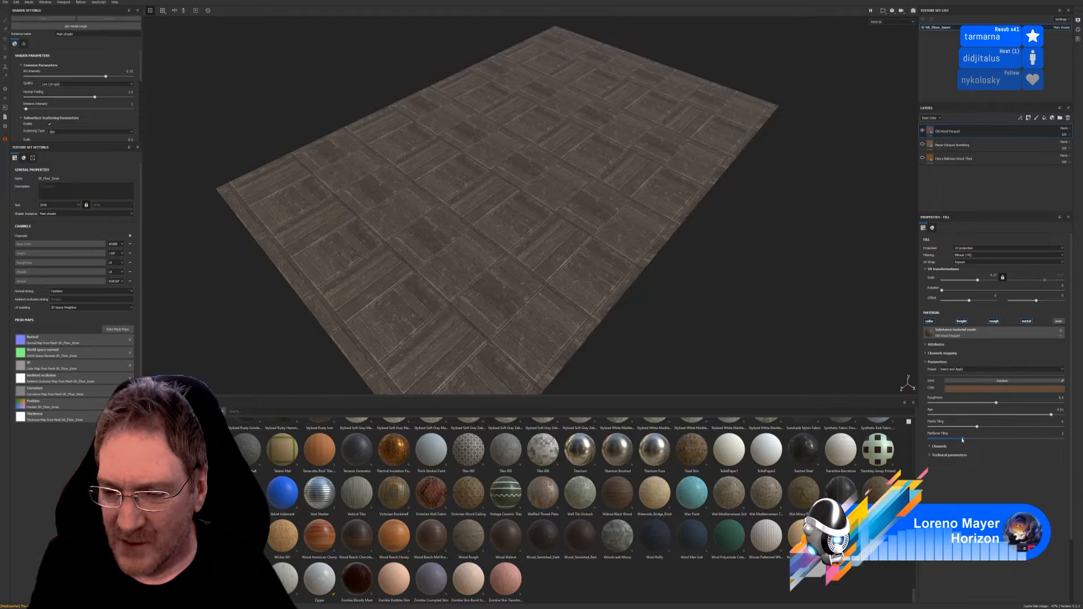
mouse_move(963, 439)
mouse_down()
mouse_move(998, 443)
mouse_move(977, 444)
mouse_up()
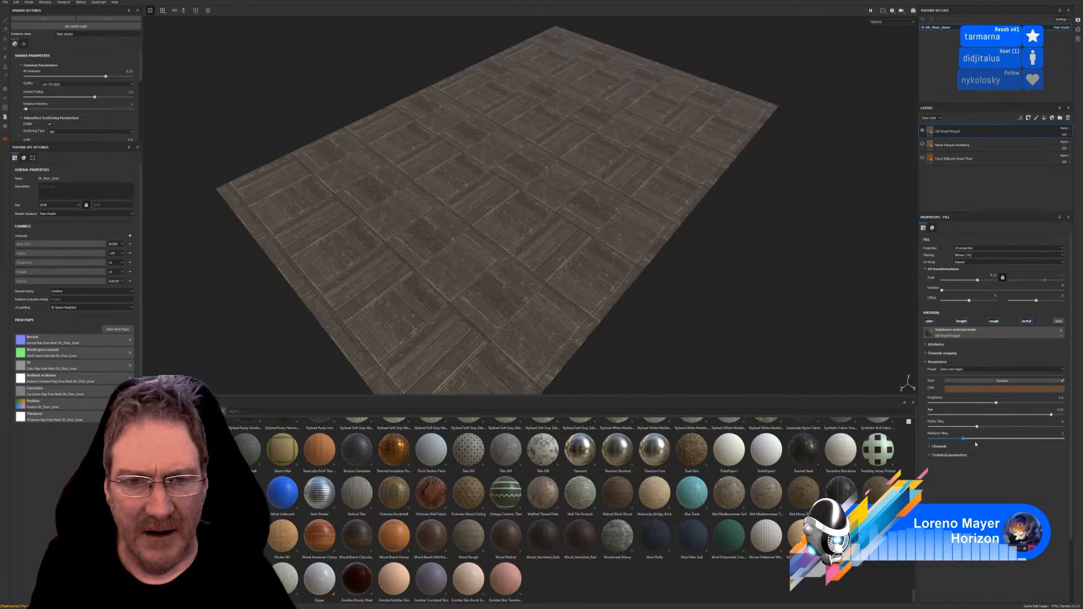
mouse_move(947, 444)
mouse_down()
mouse_move(936, 443)
mouse_move(956, 443)
mouse_up()
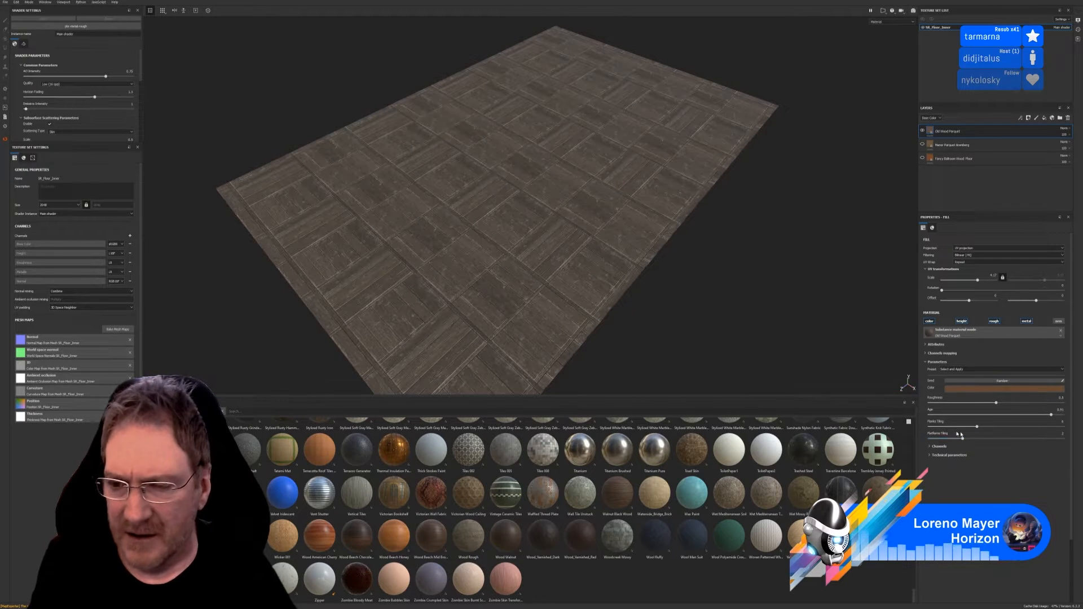
Examine the Old Wood Parquet material's channel mapping, attributes, channel switches and technical parameters
click(926, 353)
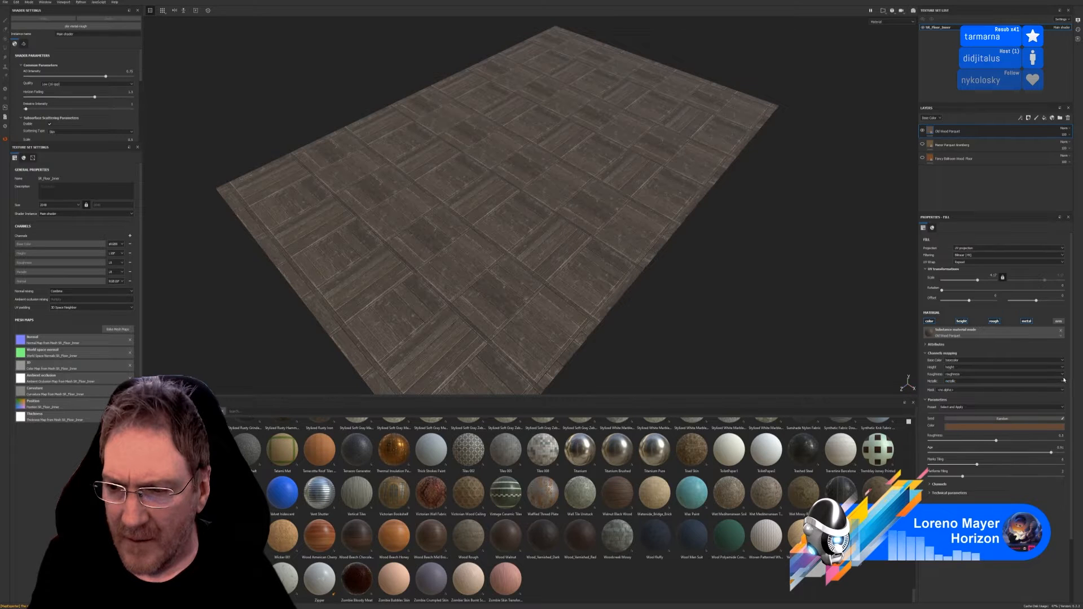
click(1061, 374)
click(1061, 376)
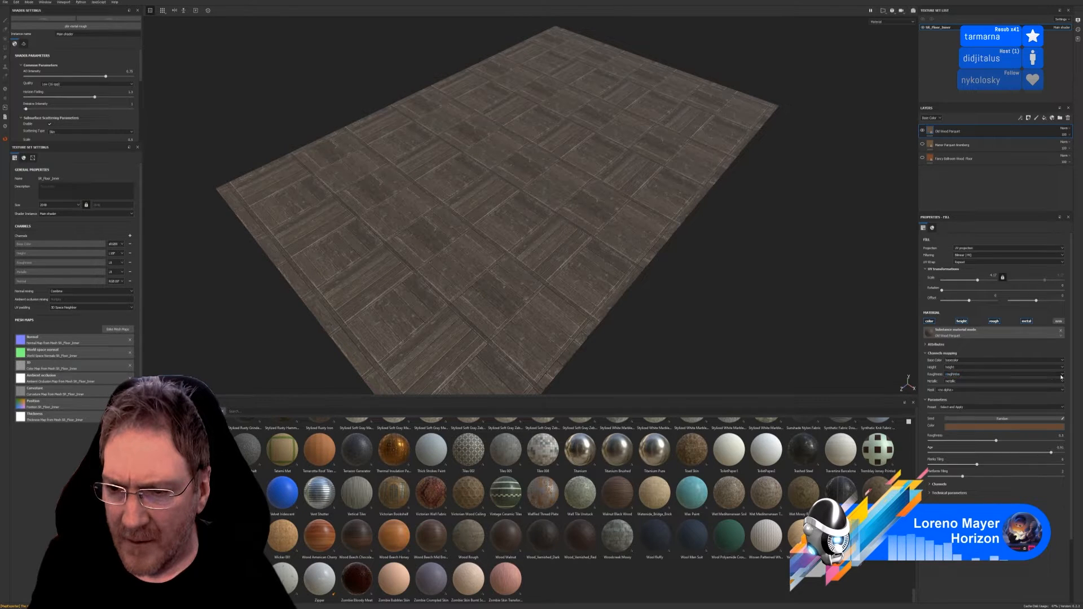
click(926, 345)
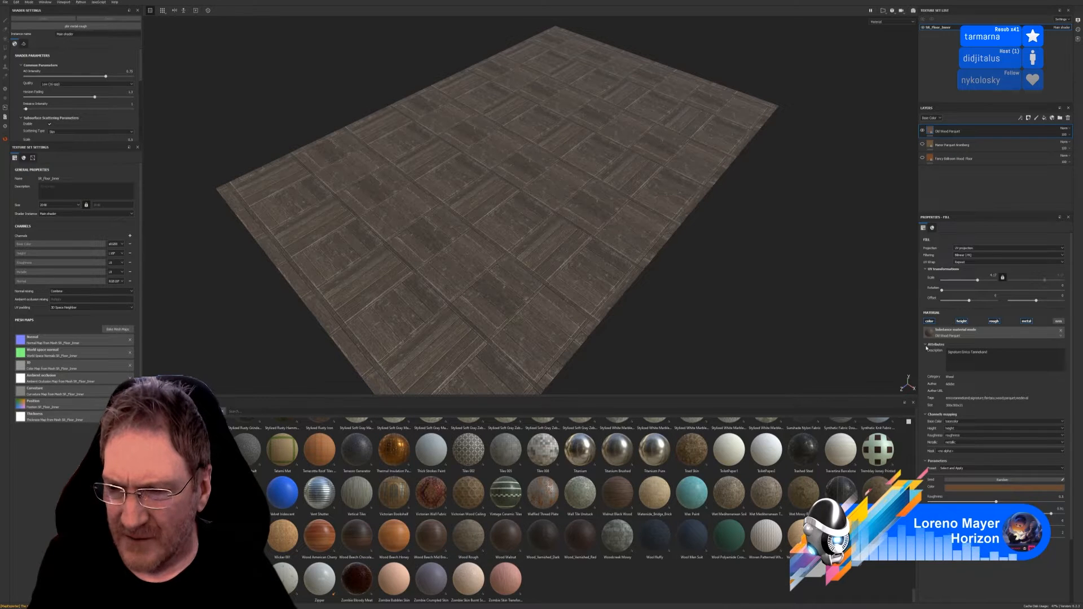
click(926, 345)
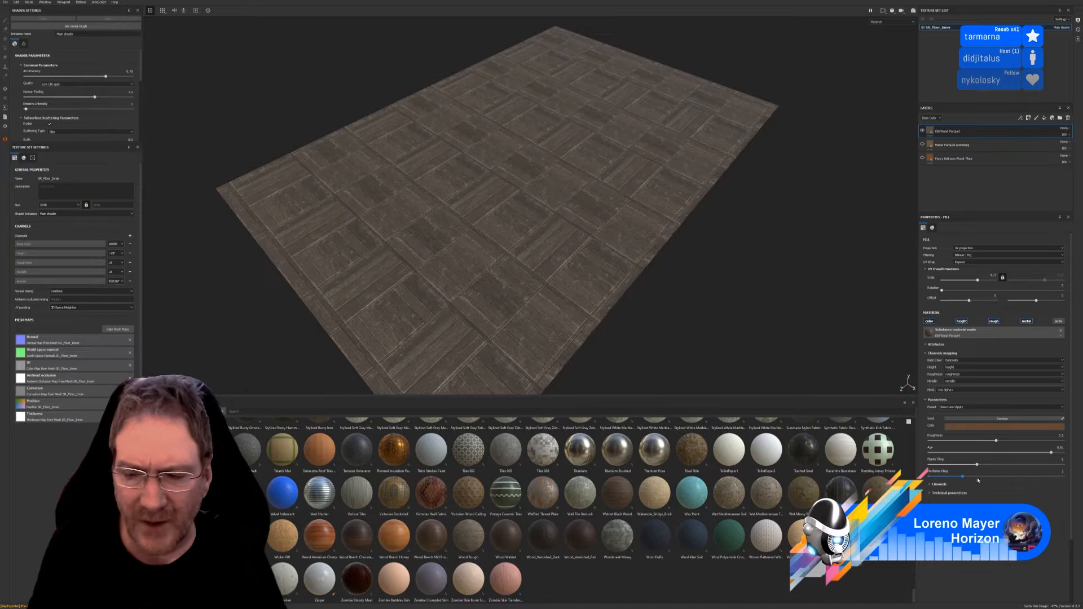
click(930, 485)
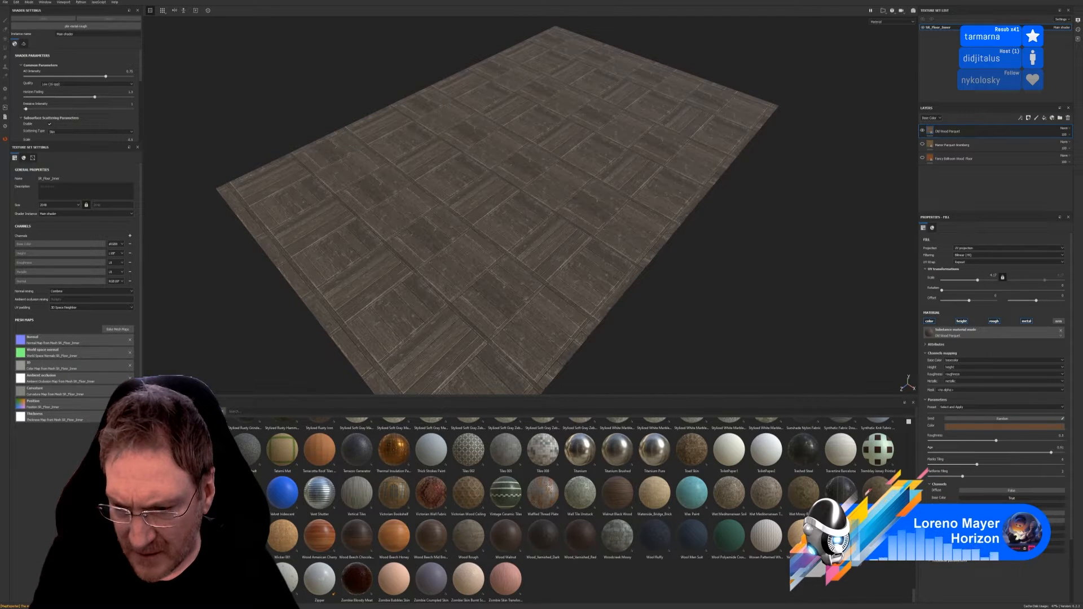
click(930, 561)
scroll(930, 560, down, 3)
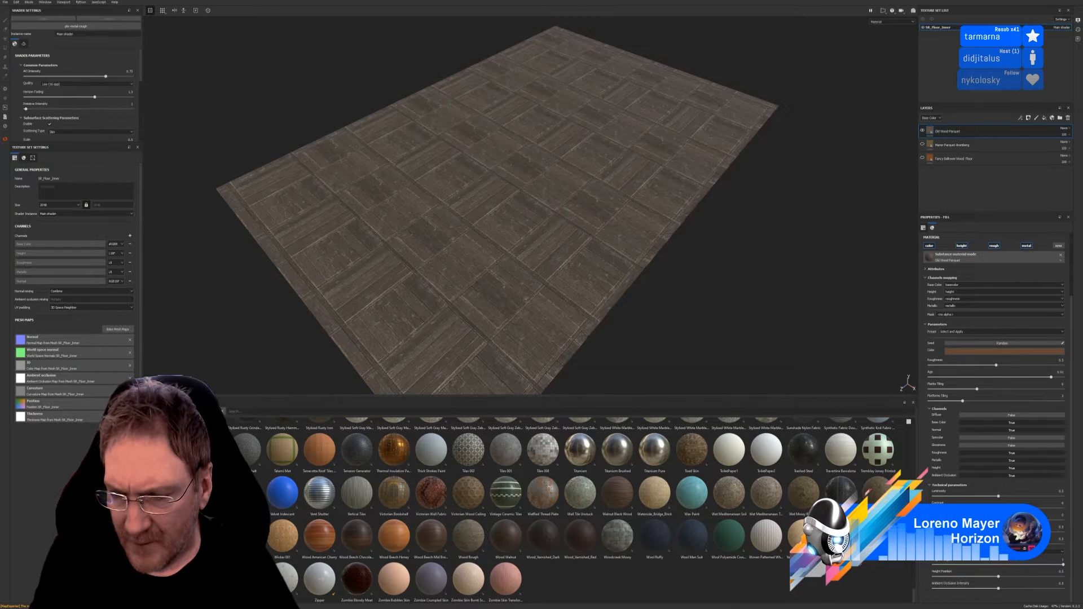
alt+drag(666, 325, 663, 297)
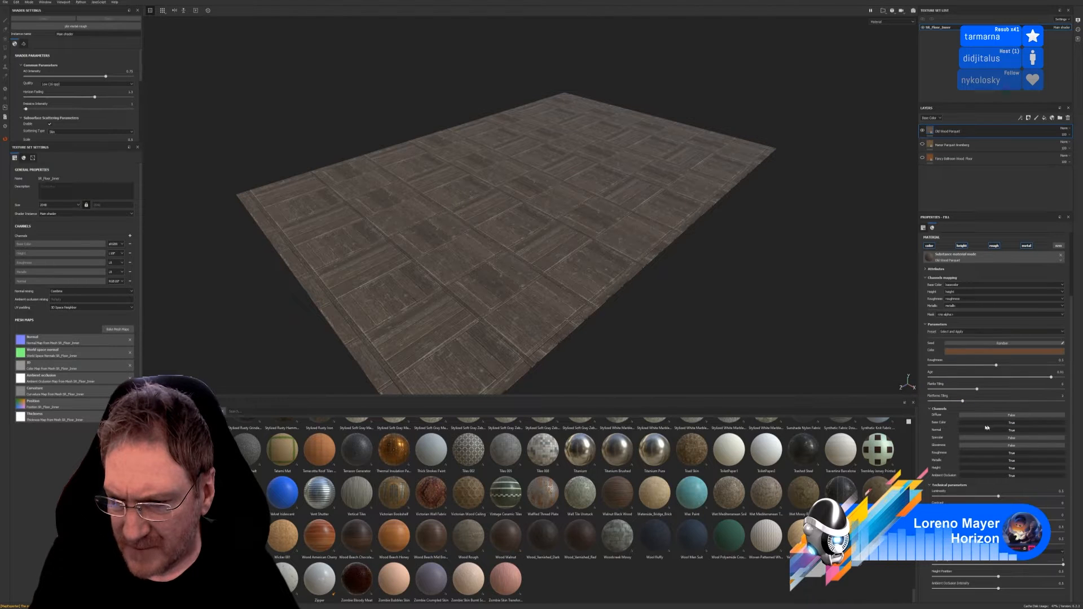
scroll(1004, 471, up, 3)
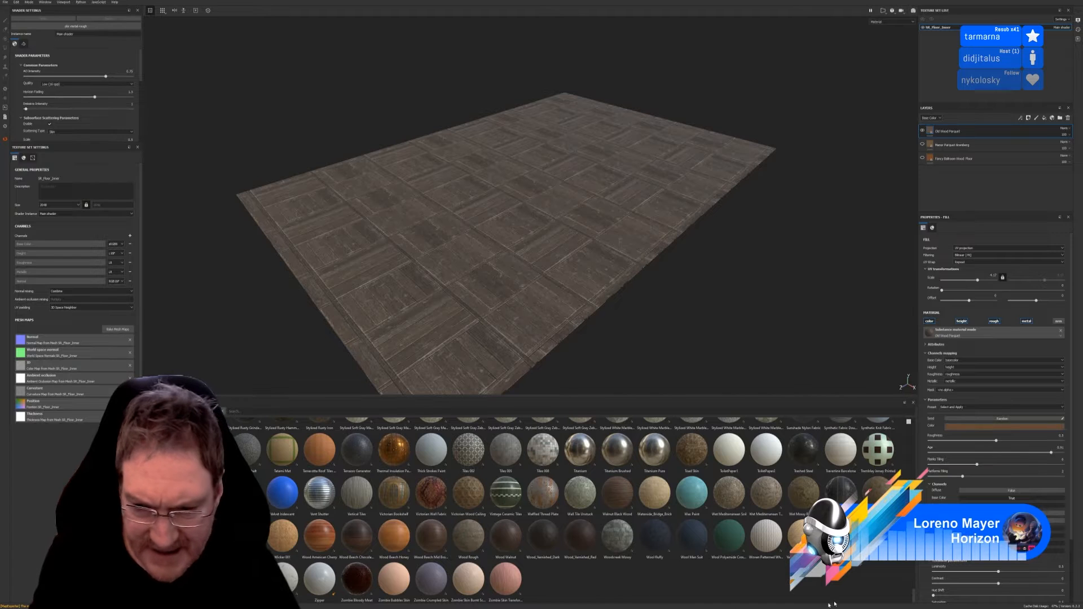
Browse back through the material library from the wood materials to the metal and medieval ones
scroll(914, 589, up, 3)
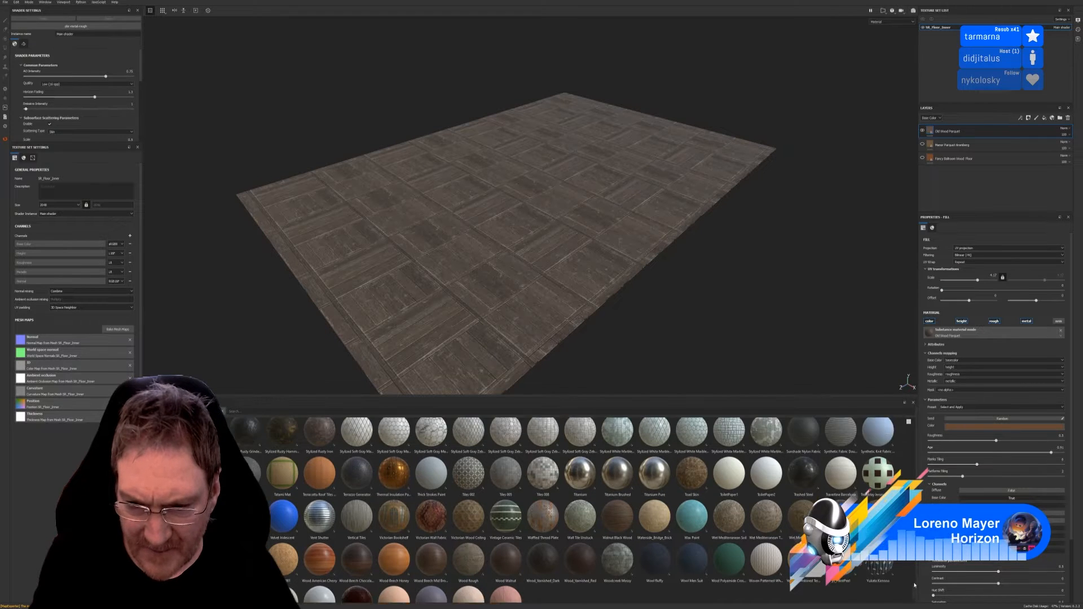
scroll(911, 579, up, 4)
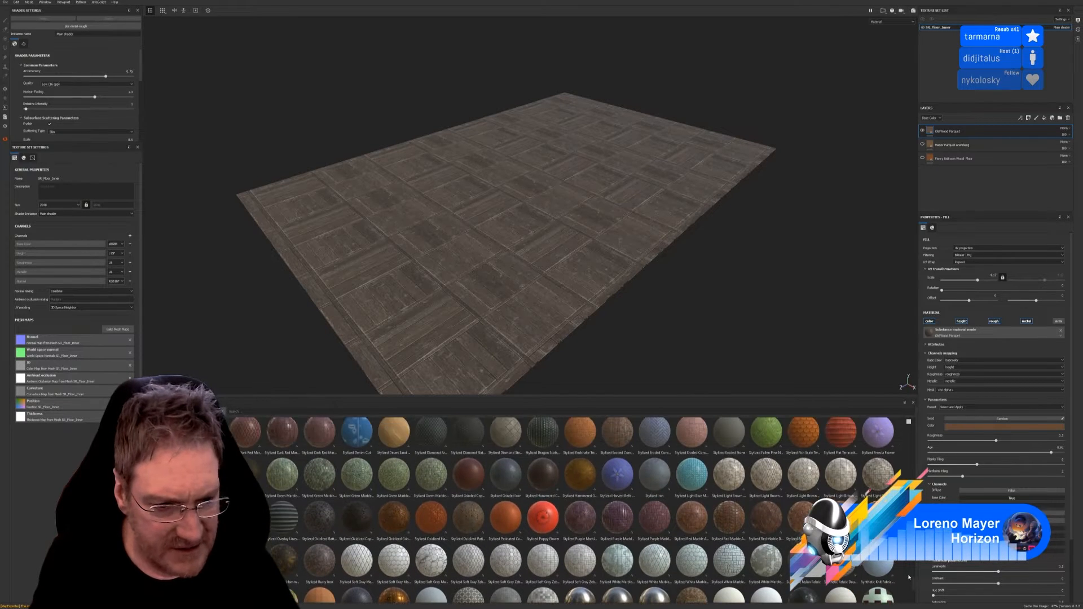
scroll(906, 569, up, 6)
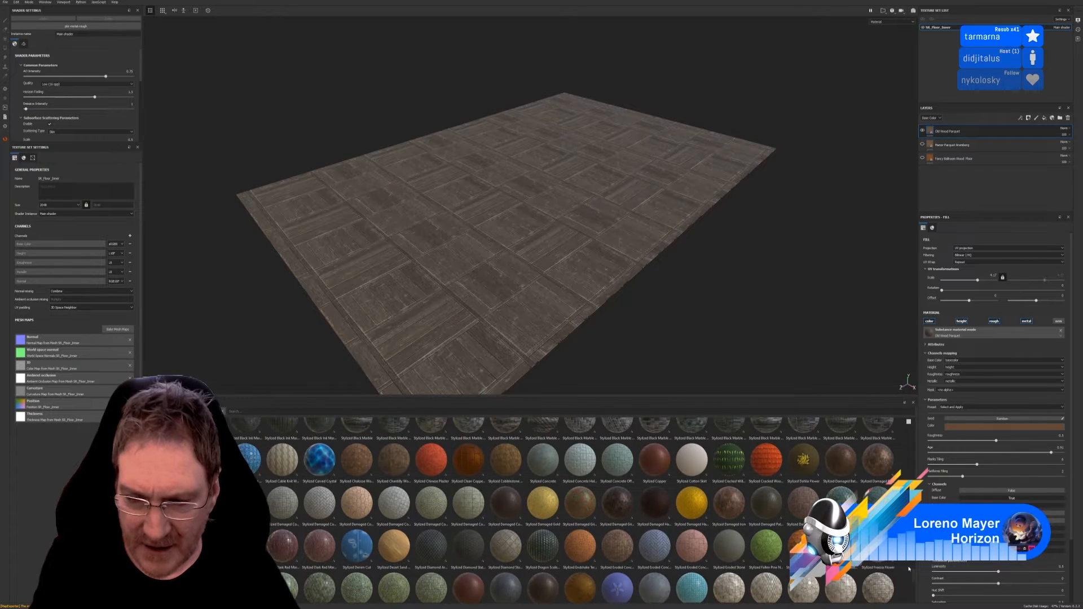
scroll(906, 563, up, 8)
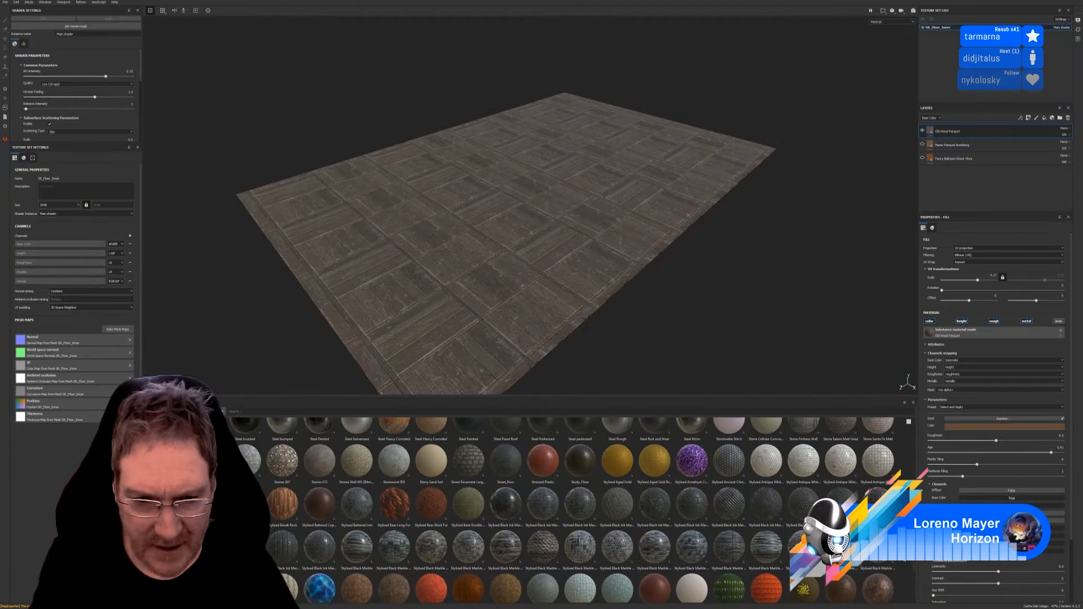
scroll(903, 561, up, 8)
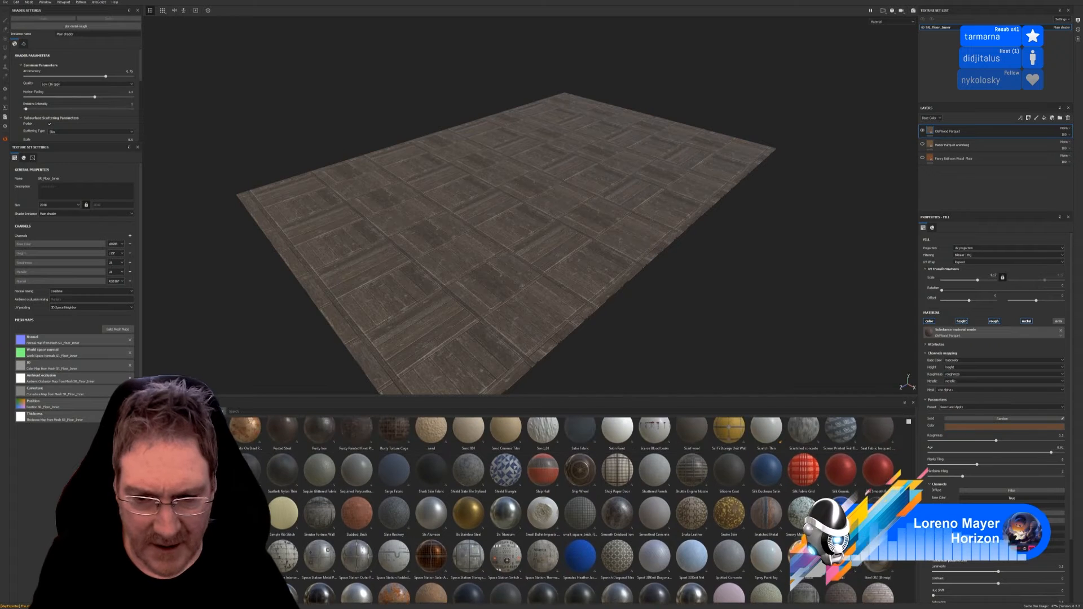
scroll(902, 561, up, 5)
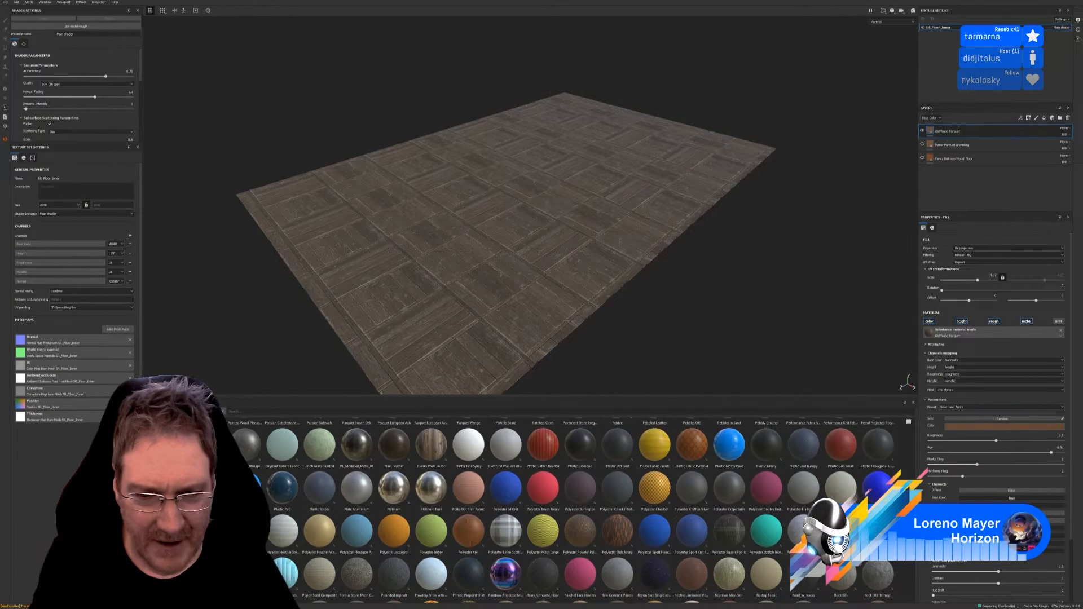
scroll(902, 561, up, 4)
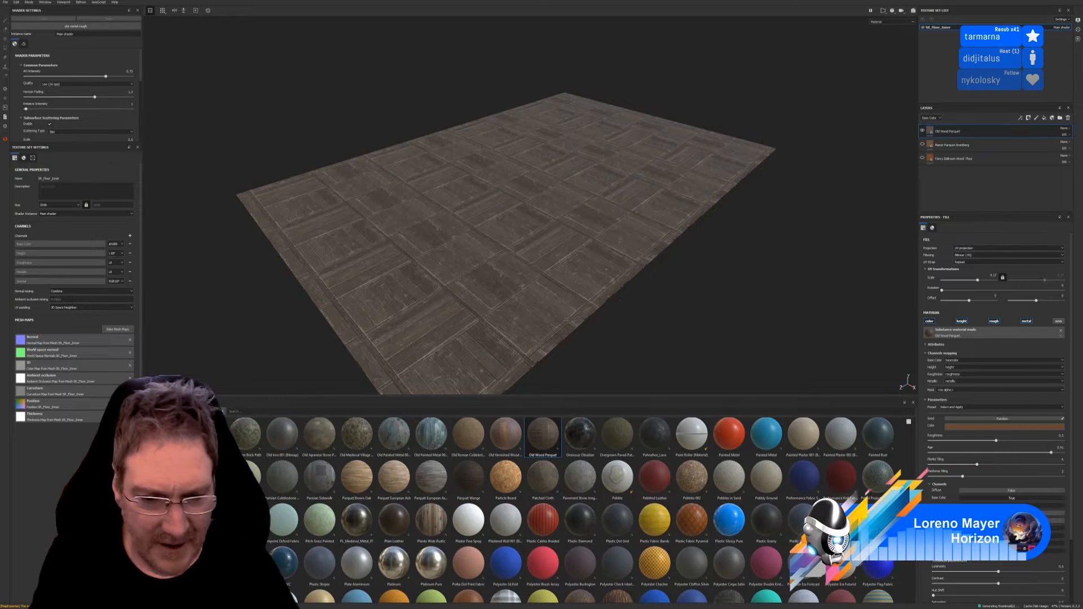
scroll(903, 561, up, 4)
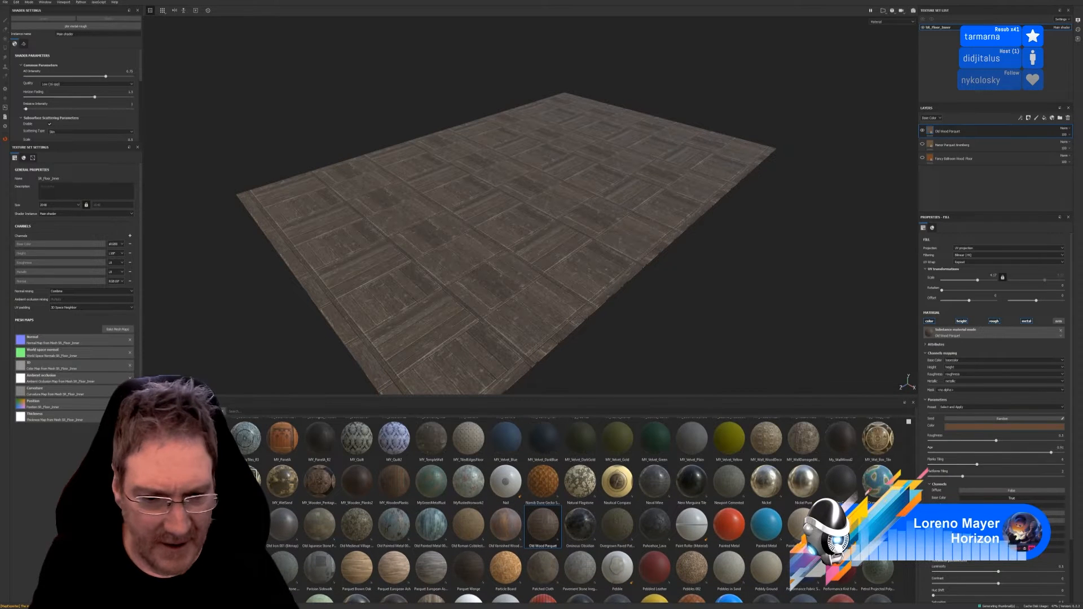
scroll(902, 561, up, 1)
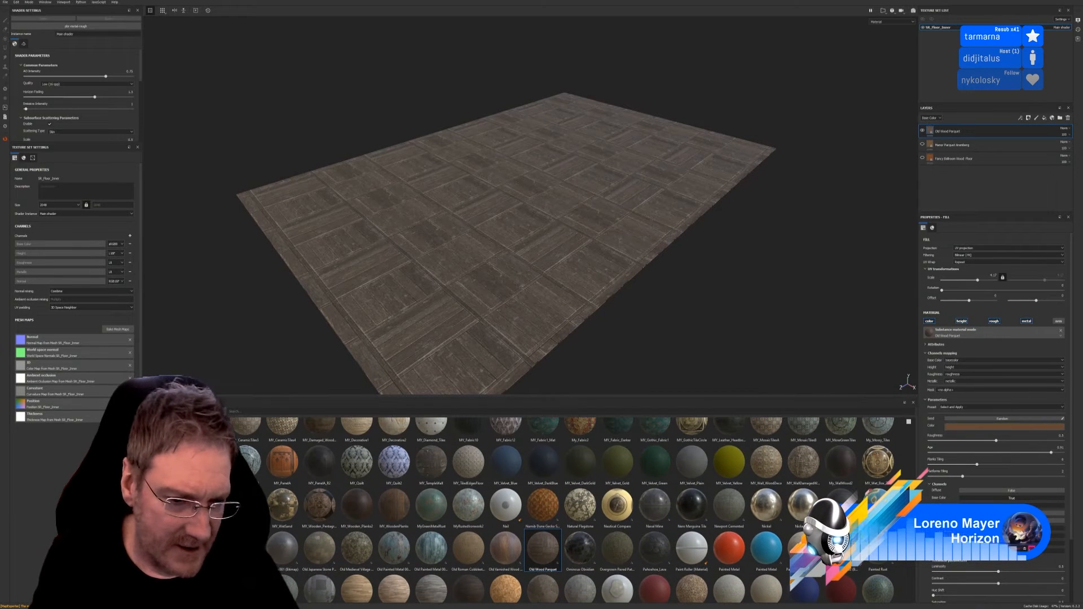
scroll(903, 561, up, 5)
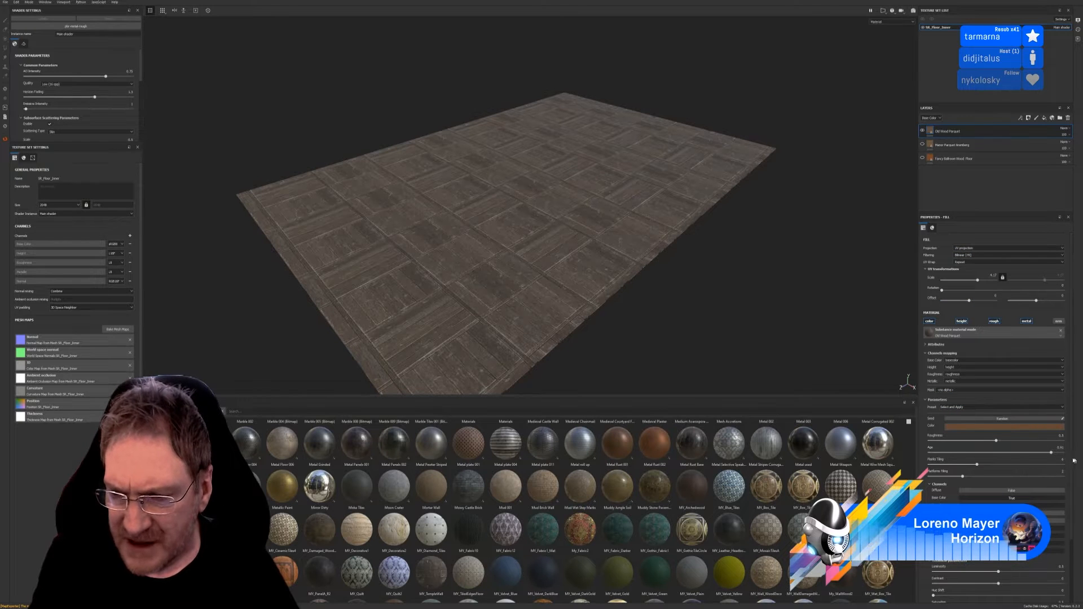
Lower the Old Wood Parquet's Roughness to about 0.05, checking the floor's reflections from a shallow angle
mouse_move(1072, 461)
mouse_down()
mouse_move(1072, 525)
mouse_move(1073, 460)
mouse_up()
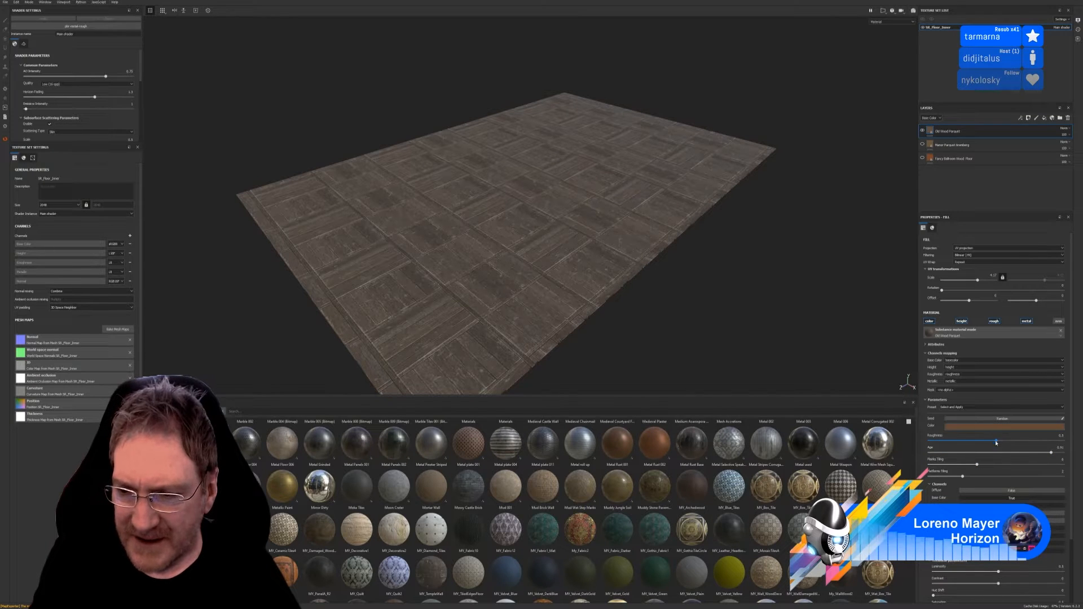
drag(986, 445, 950, 443)
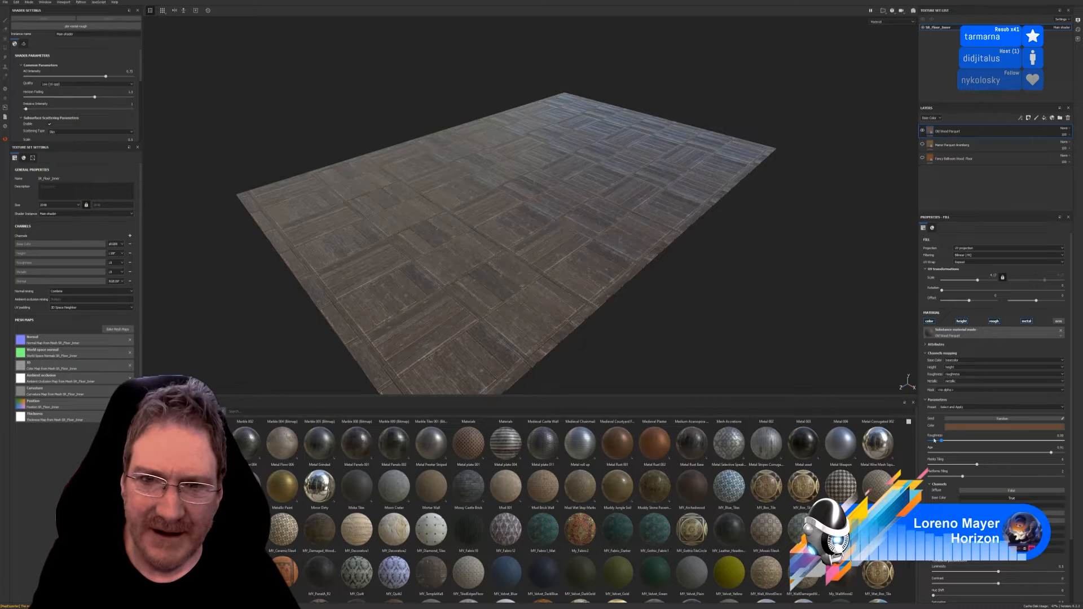
drag(934, 440, 950, 441)
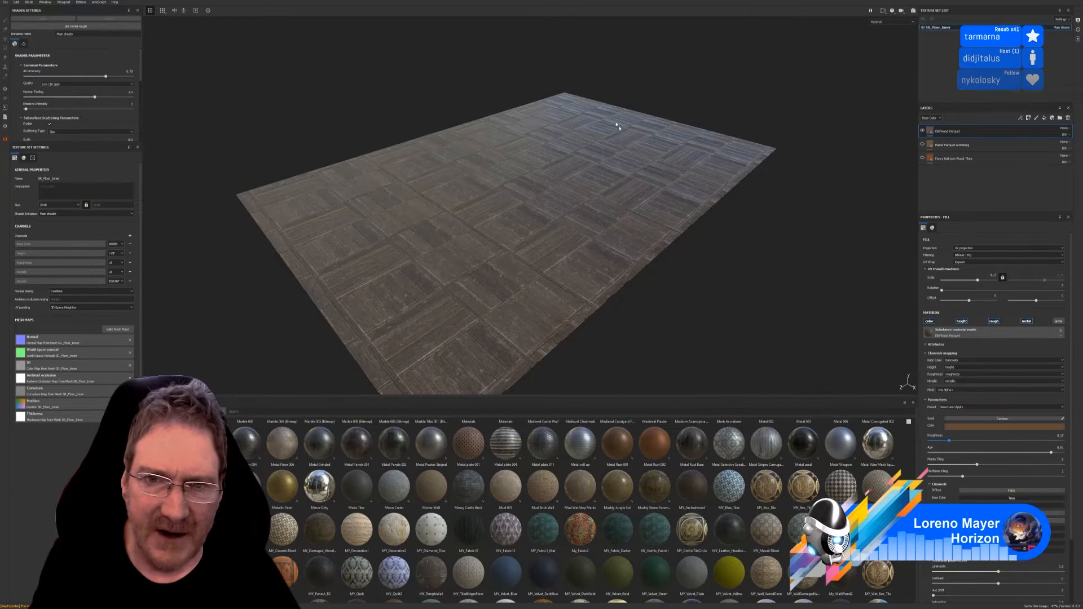
click(629, 195)
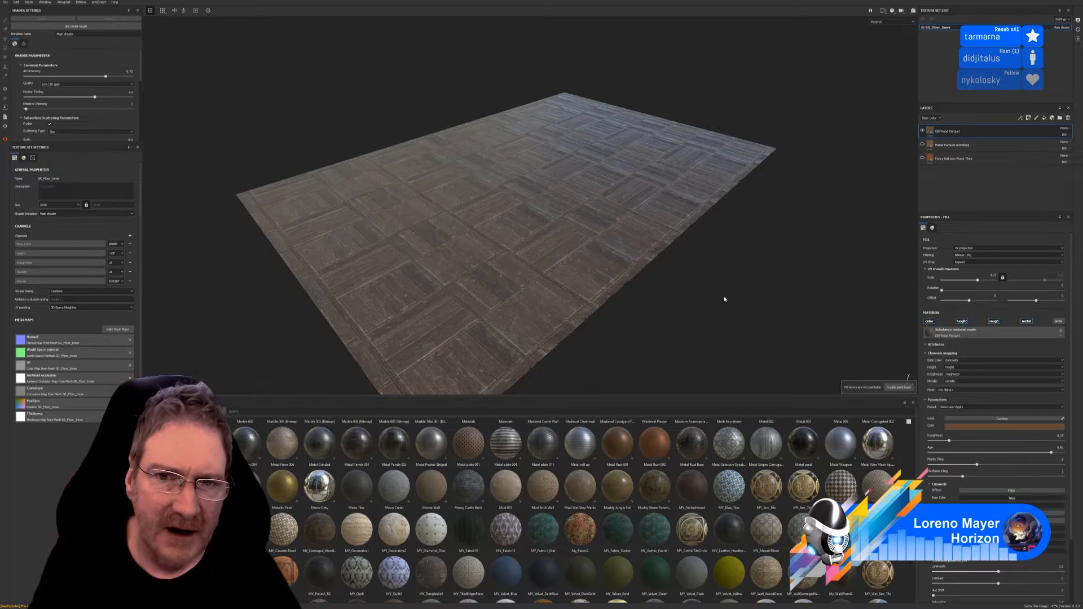
mouse_move(723, 299)
alt+mouse_down()
mouse_move(715, 266)
mouse_move(732, 252)
mouse_move(738, 272)
mouse_move(656, 290)
alt+mouse_up()
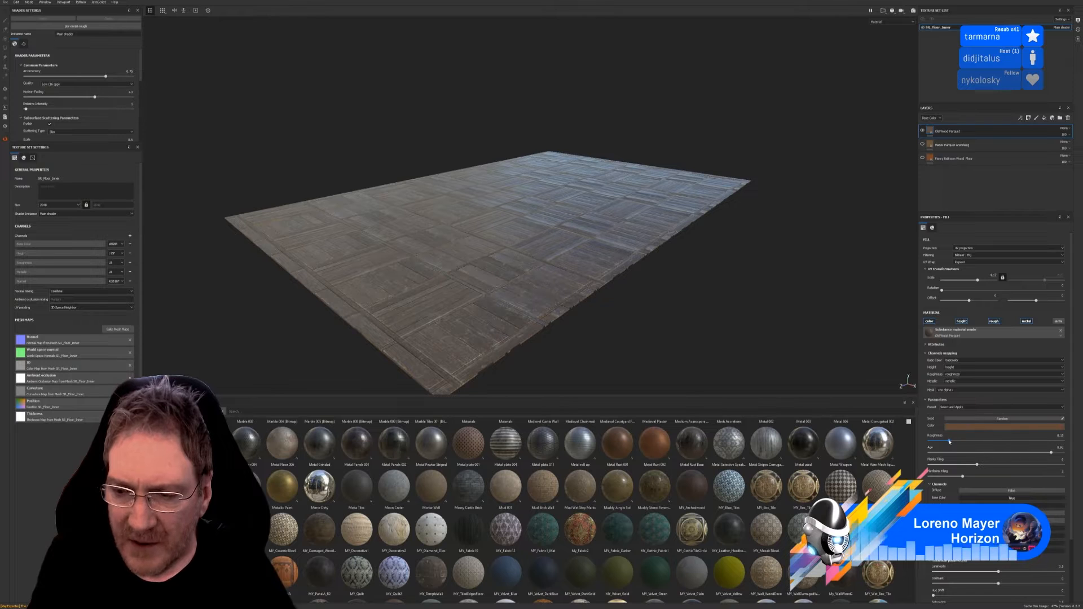
drag(950, 442, 946, 441)
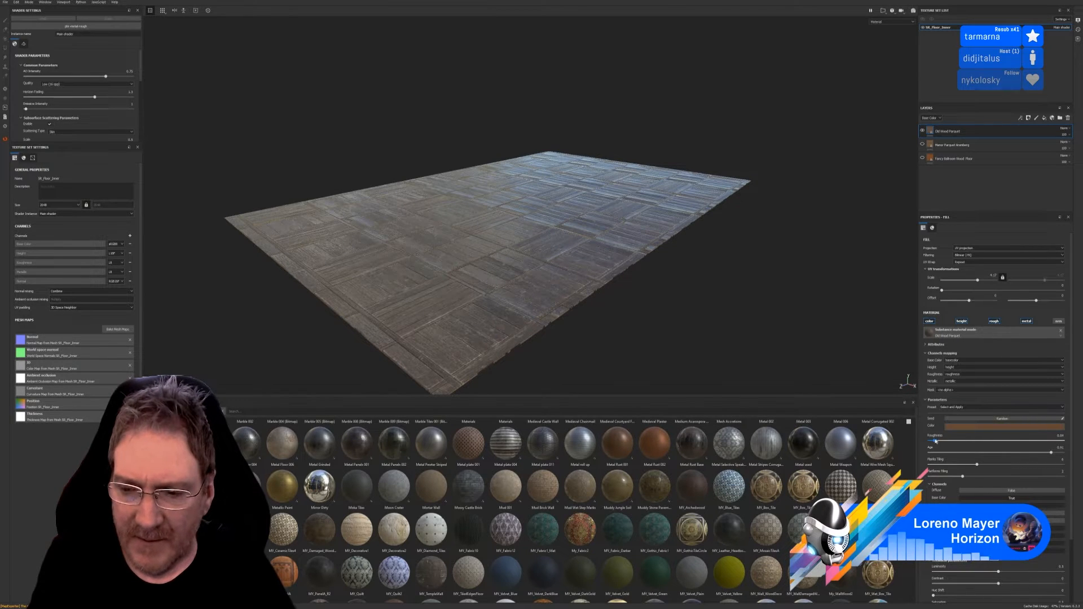
mouse_move(663, 288)
alt+mouse_down()
mouse_move(670, 343)
mouse_move(677, 291)
mouse_move(675, 299)
alt+mouse_up()
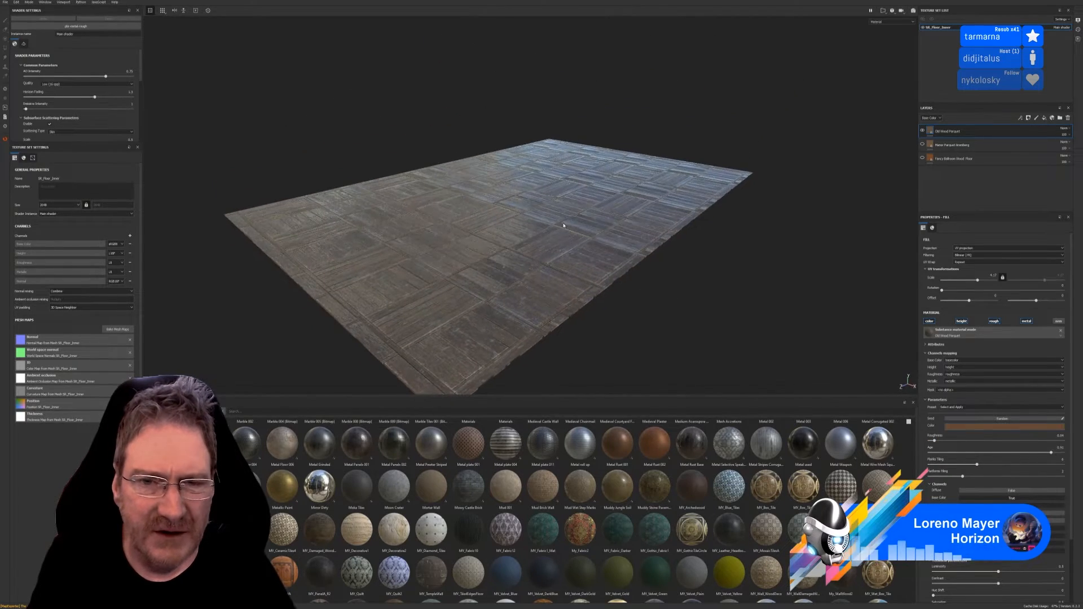
Raise the Old Wood Parquet's Roughness to slightly above 0.2, checking the floor's reflections from shallow and steep angles
scroll(564, 231, up, 4)
alt+drag(569, 257, 591, 248)
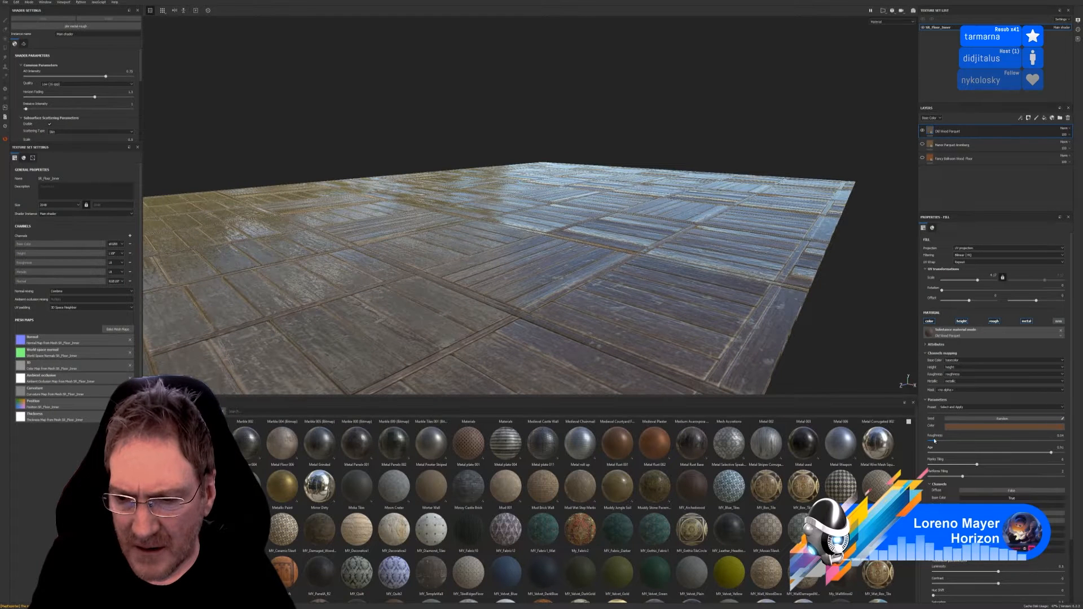
mouse_move(935, 442)
mouse_down()
mouse_move(962, 444)
mouse_move(946, 441)
mouse_up()
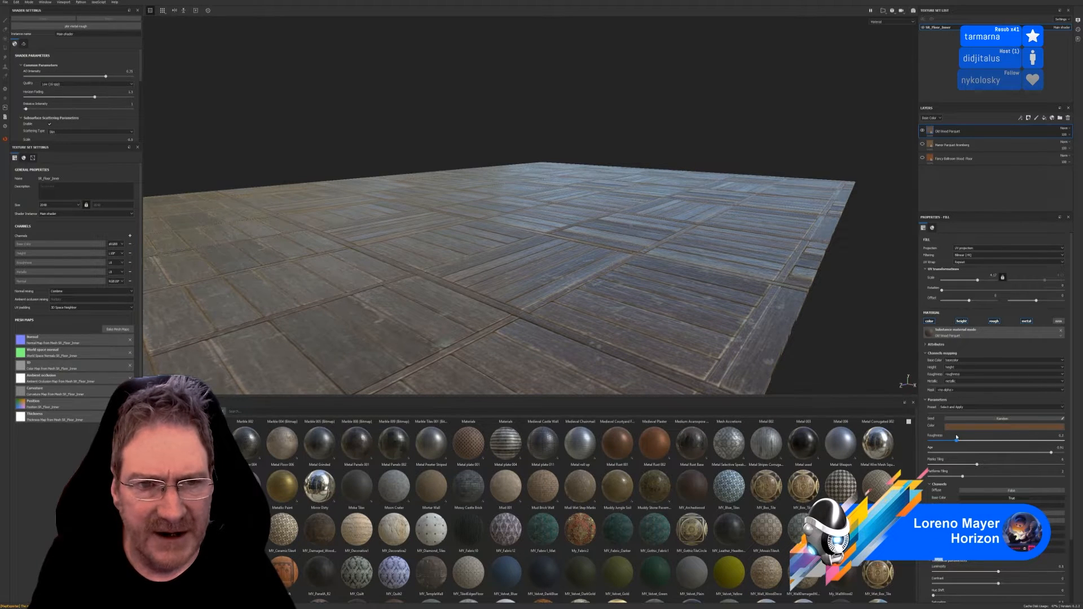
drag(957, 436, 963, 435)
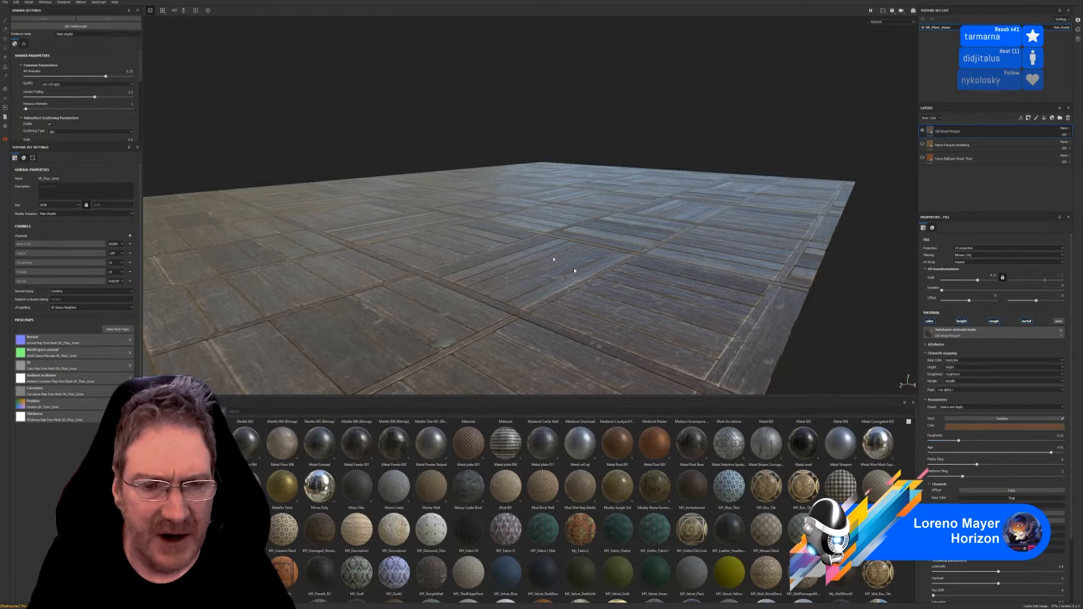
alt+drag(574, 270, 545, 277)
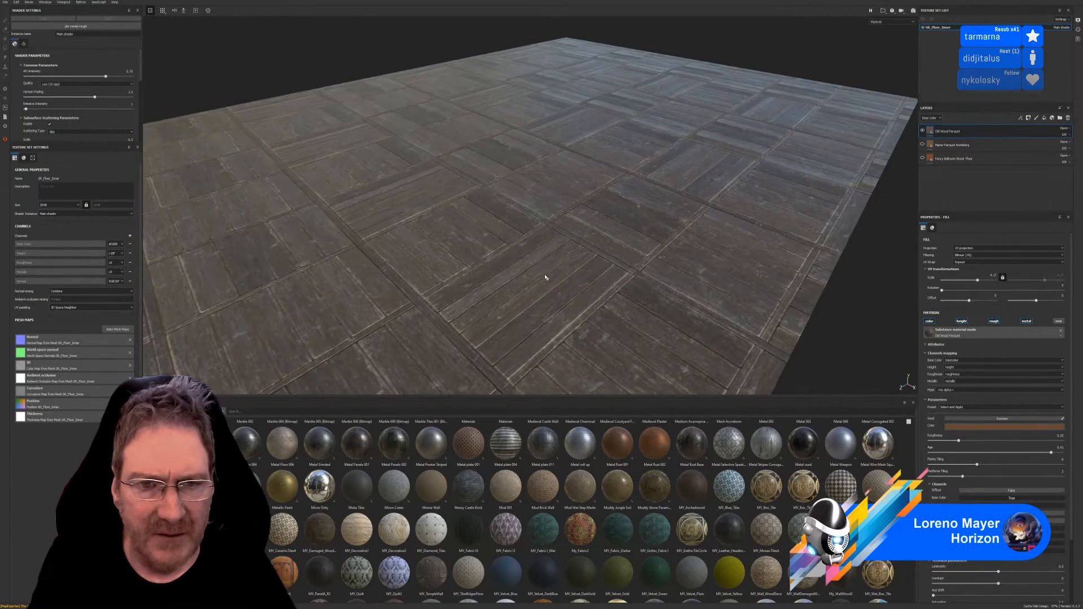
scroll(545, 277, down, 5)
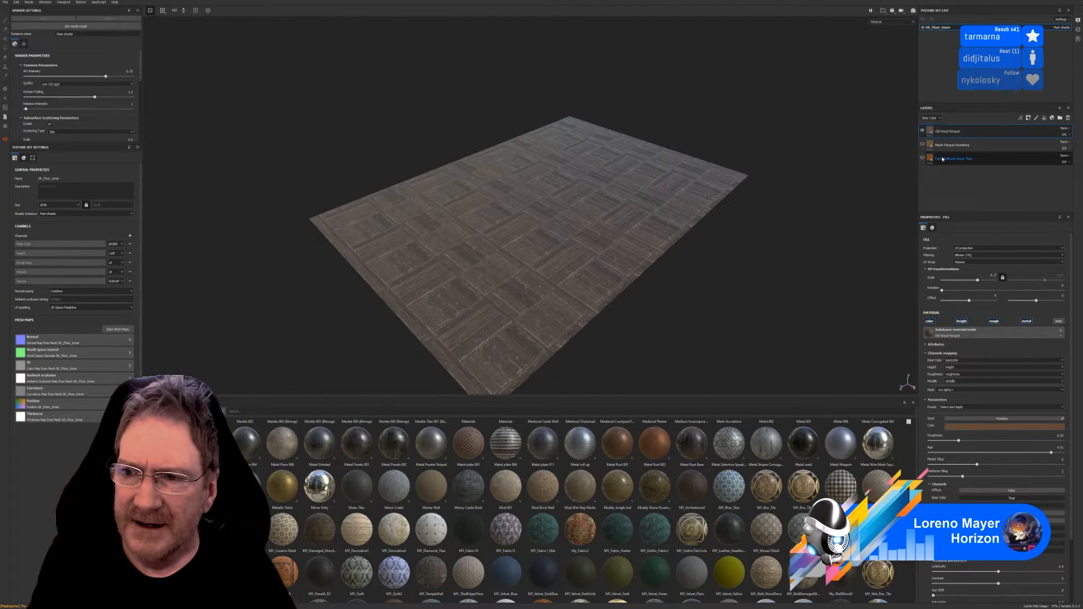
Delete the two unused wood floor layers beneath Old Wood Parquet and duplicate the Old Wood Parquet layer
click(943, 159)
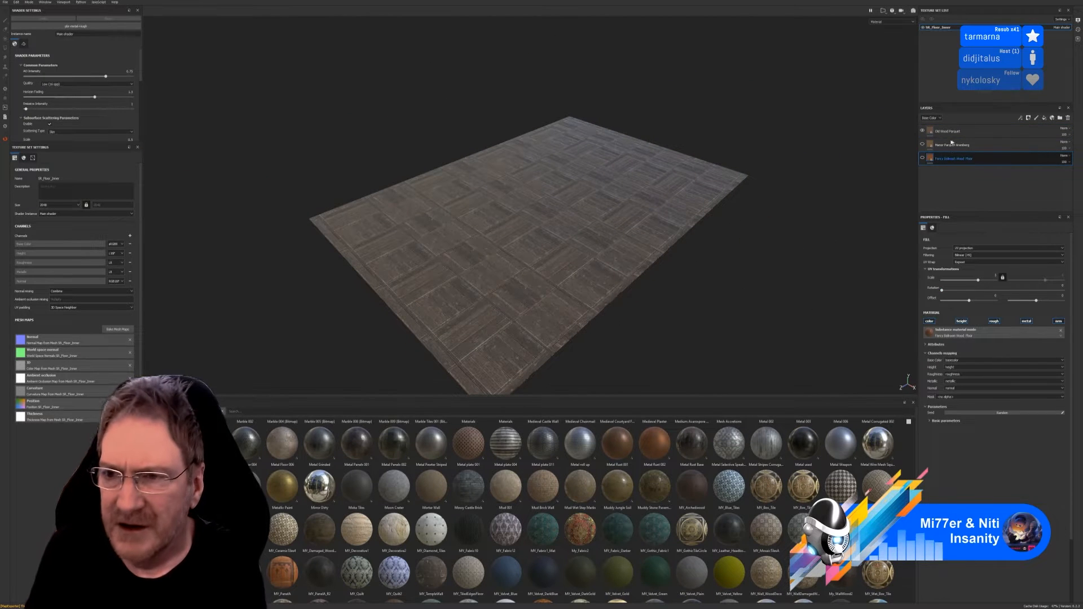
key(Delete)
key(Delete)
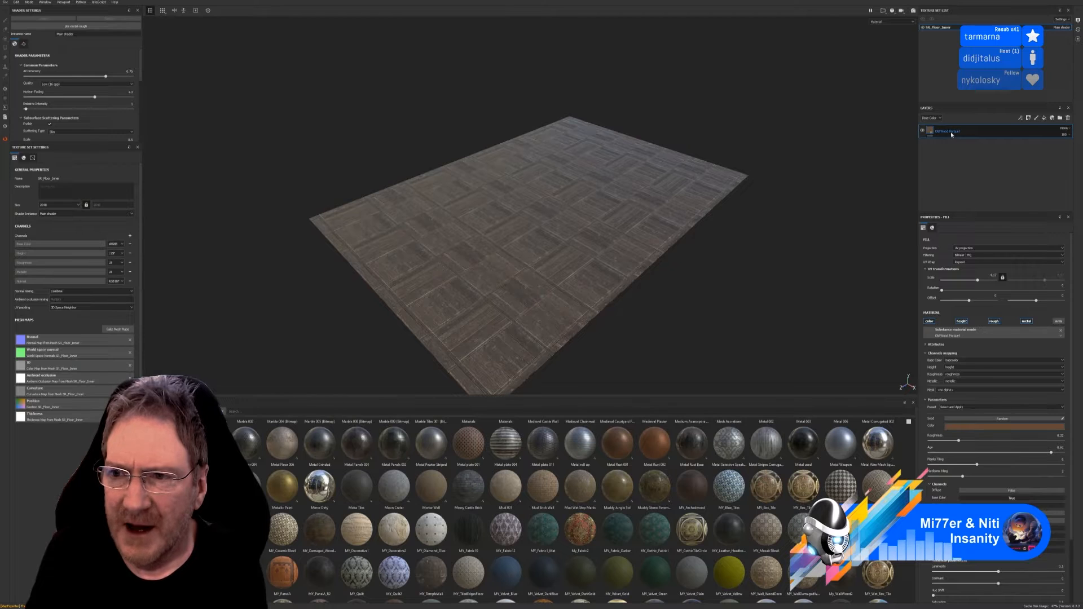
right_click(951, 135)
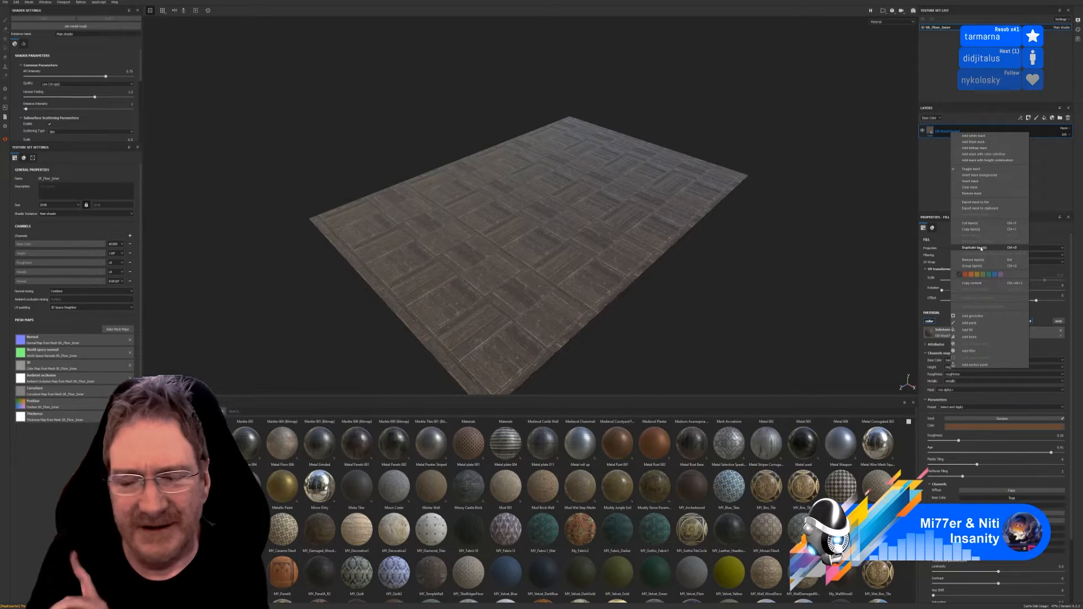
click(978, 247)
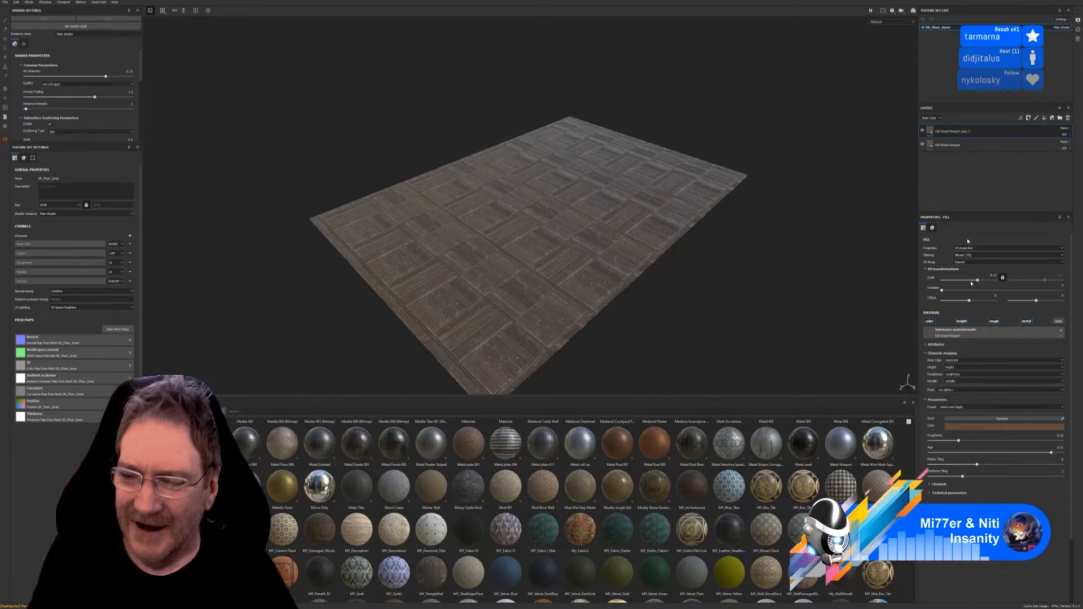
Darken the duplicated parquet layer's brown color and compare it with the original by toggling the copy's visibility
click(999, 427)
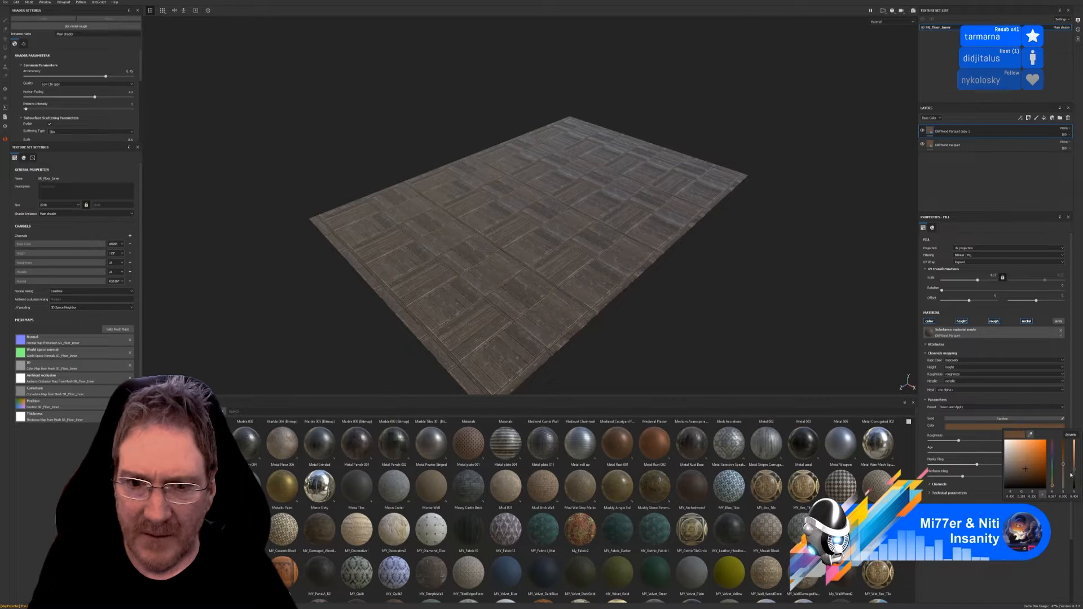
drag(1070, 475, 1074, 480)
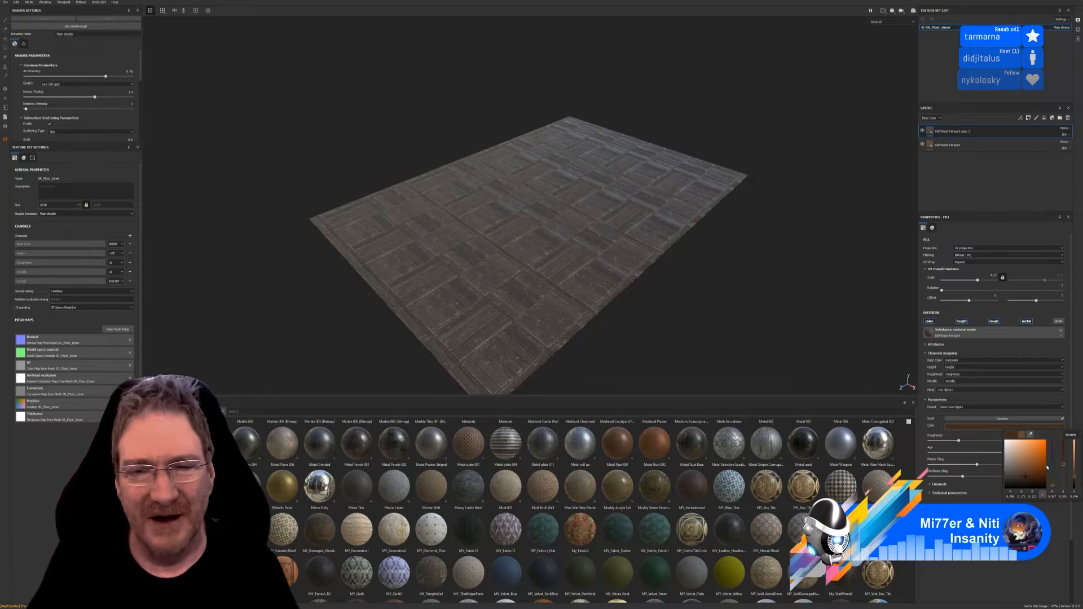
click(923, 131)
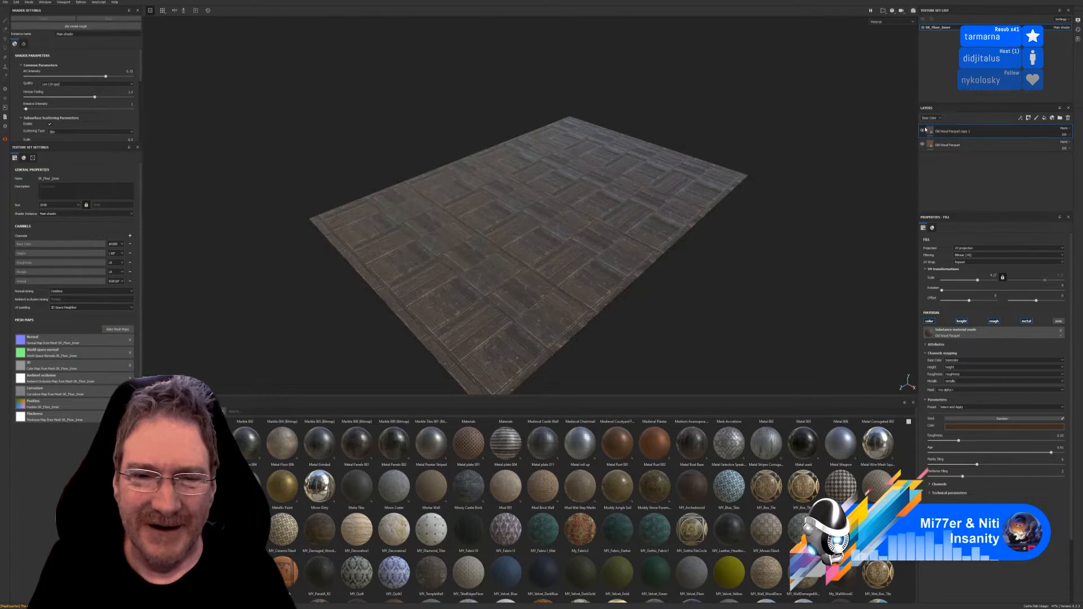
click(925, 130)
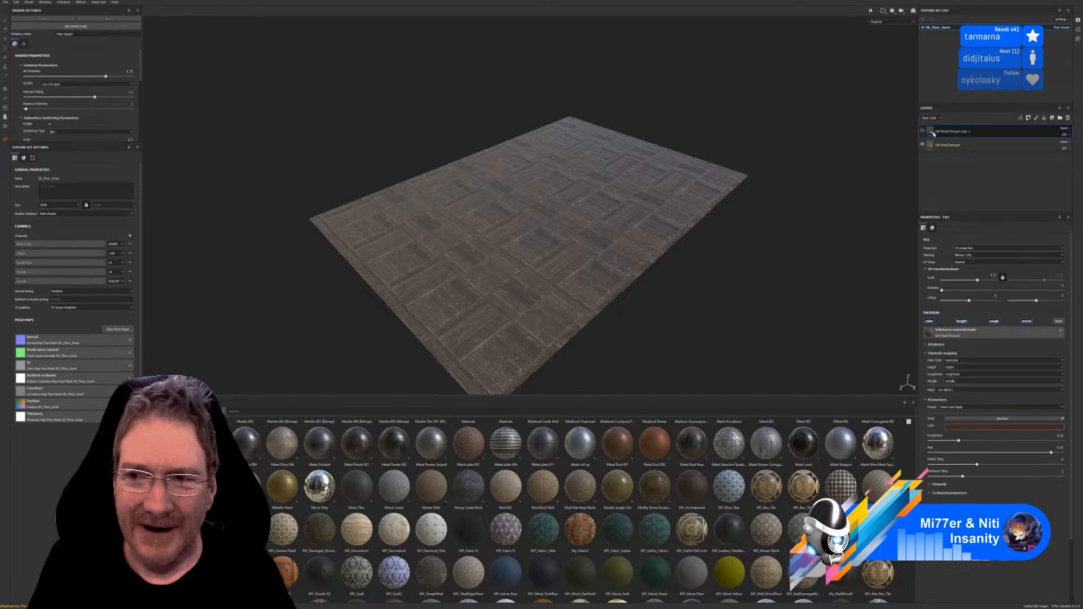
click(922, 132)
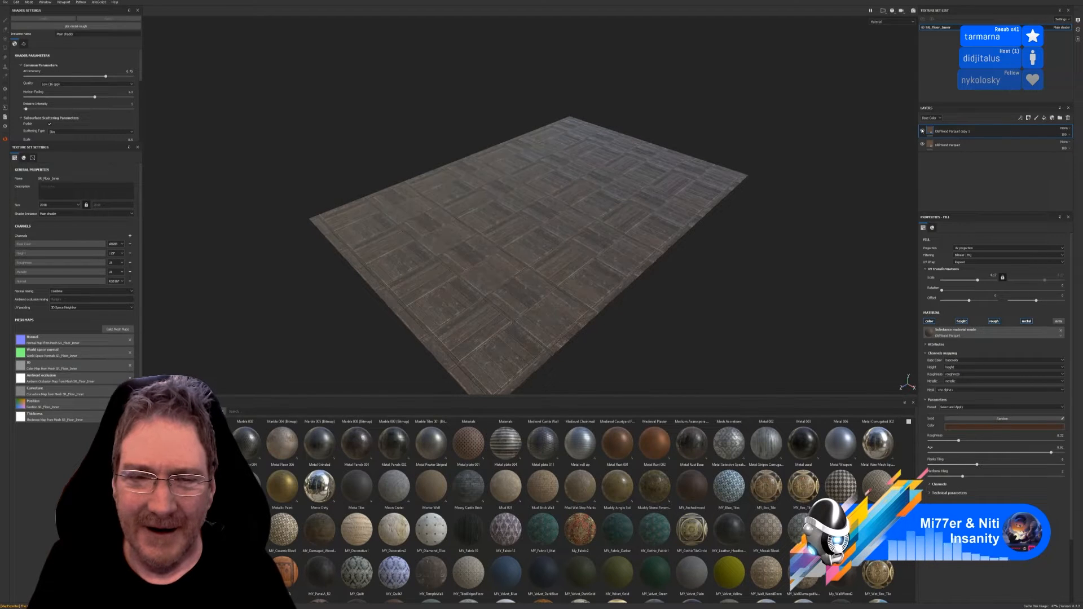
Darken the copied layer's color further to a very deep brown and recheck it against the original layer
click(992, 428)
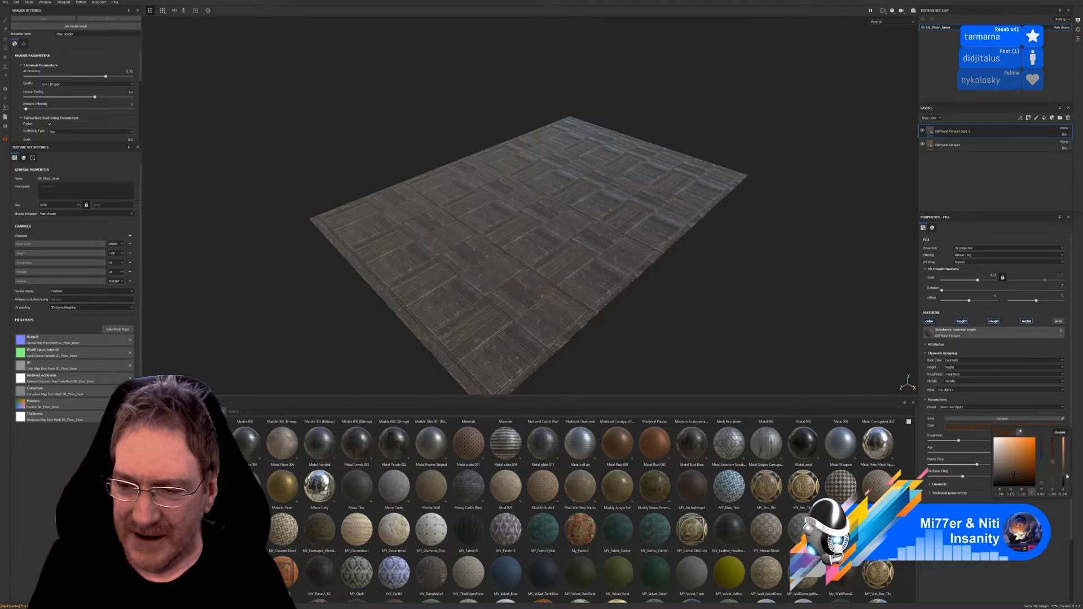
drag(1064, 478, 1065, 480)
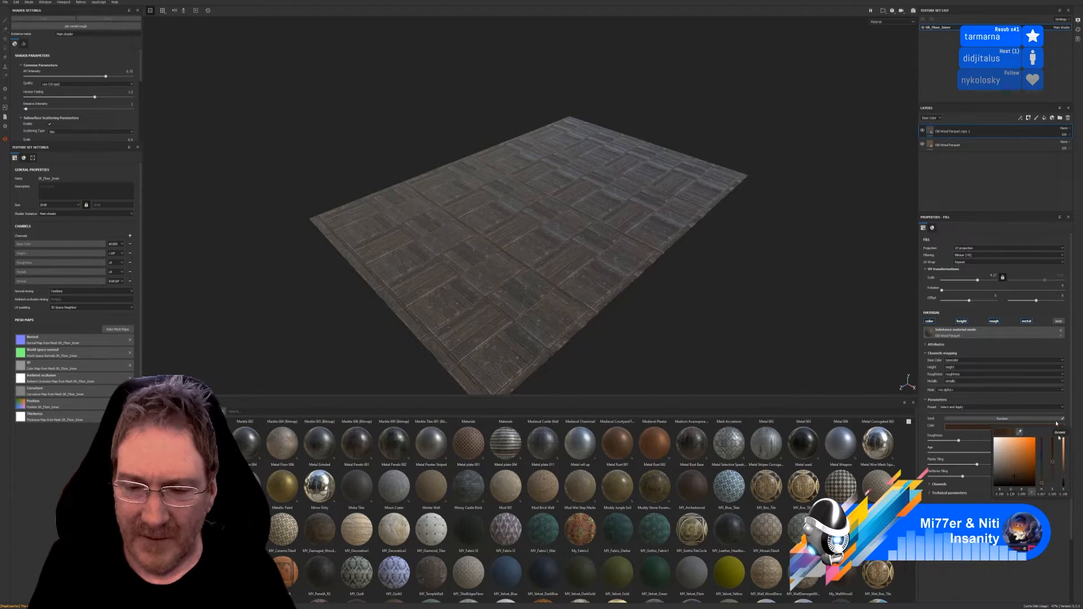
click(924, 130)
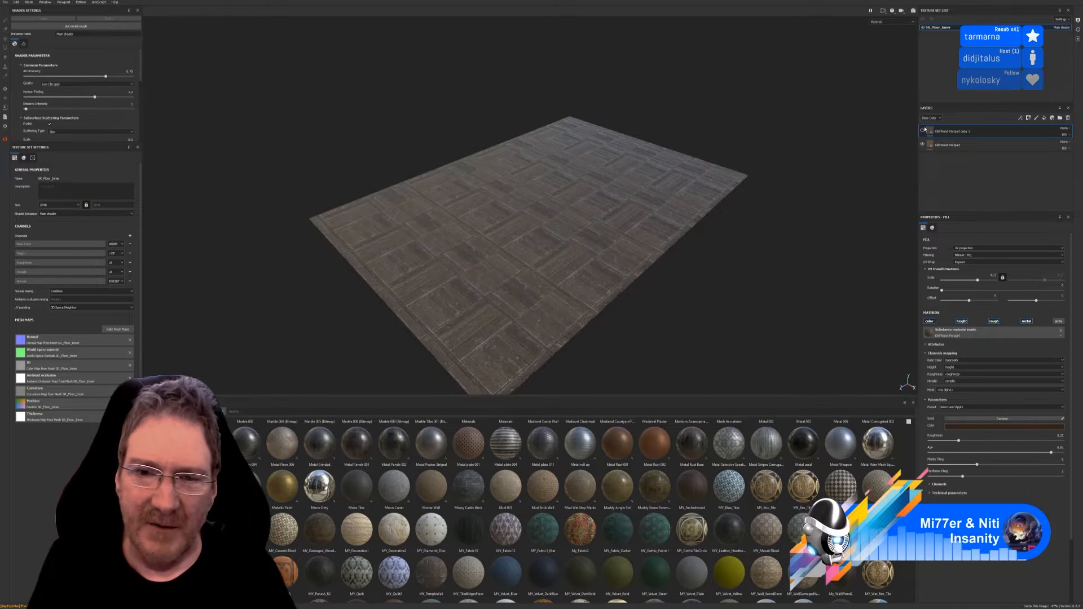
click(923, 130)
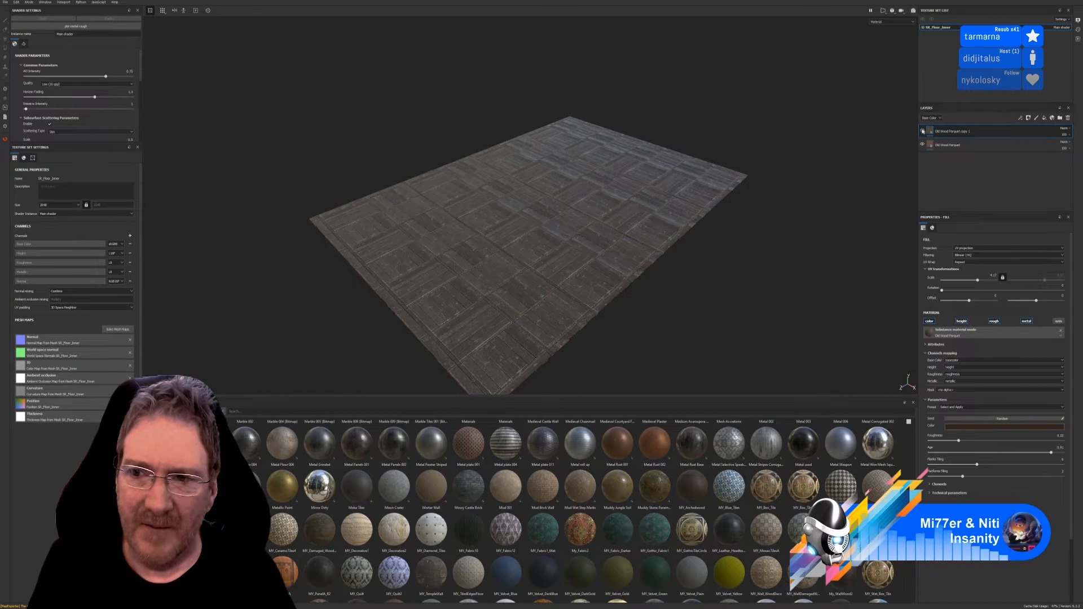
click(923, 130)
click(924, 130)
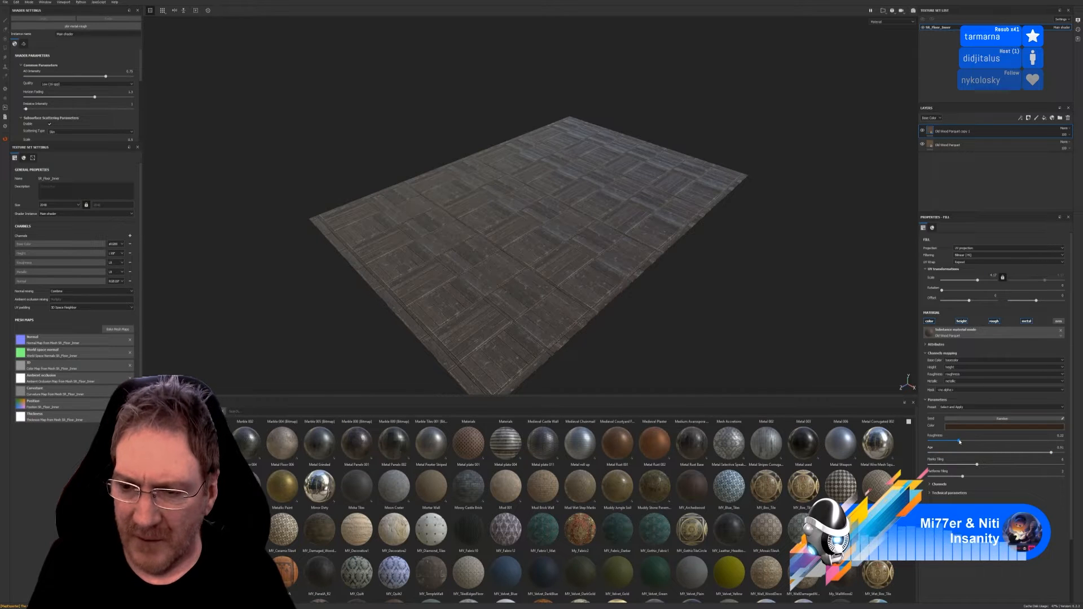
Raise the copied parquet layer's Roughness to about 0.45 and compare the floor with the copy hidden and shown
drag(958, 440, 989, 441)
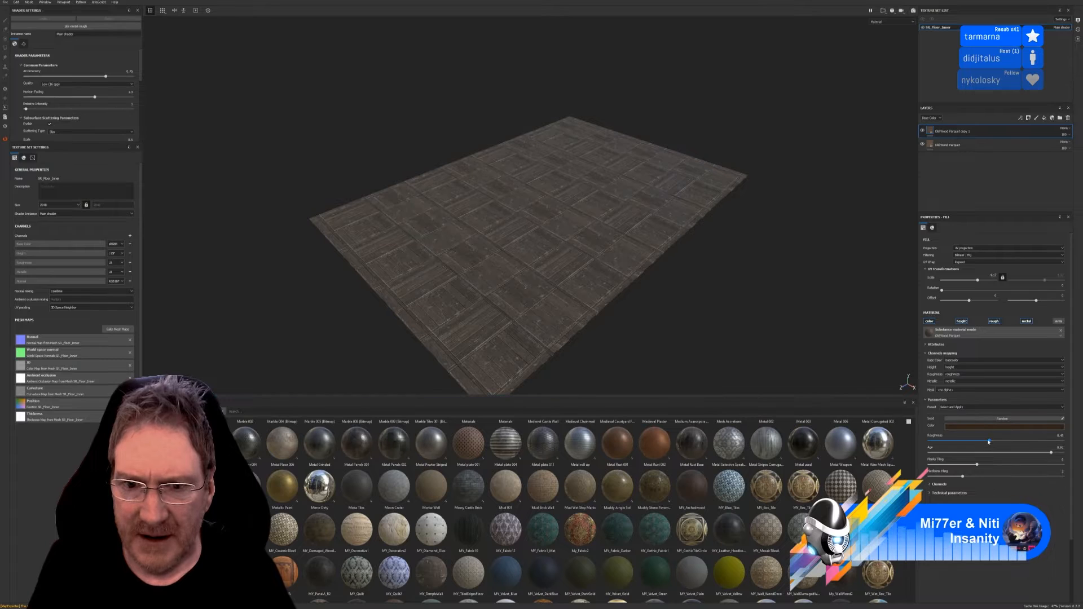
click(923, 131)
click(923, 131)
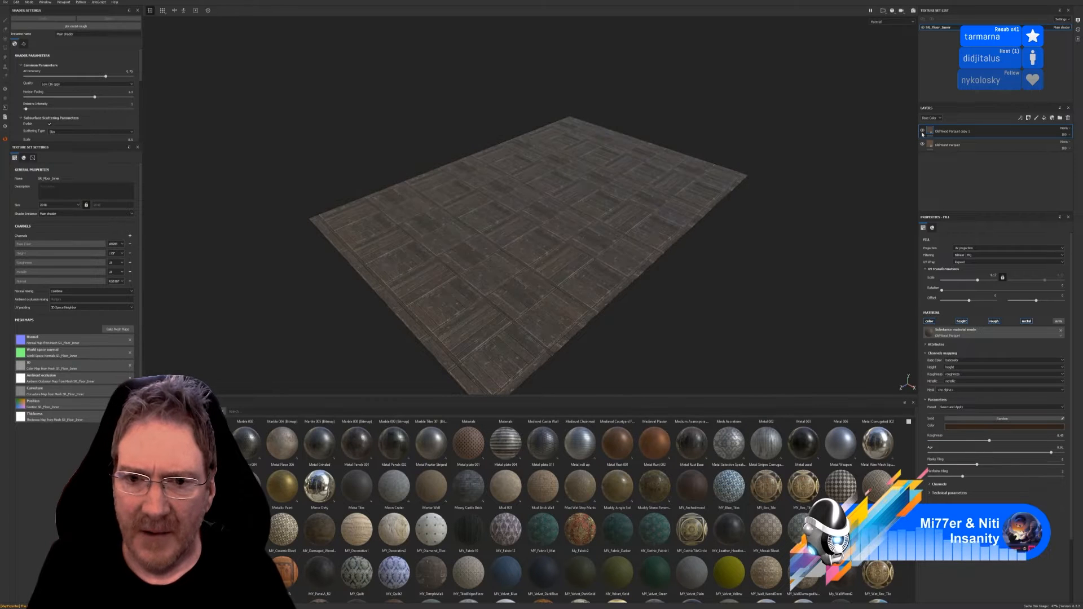
double_click(956, 132)
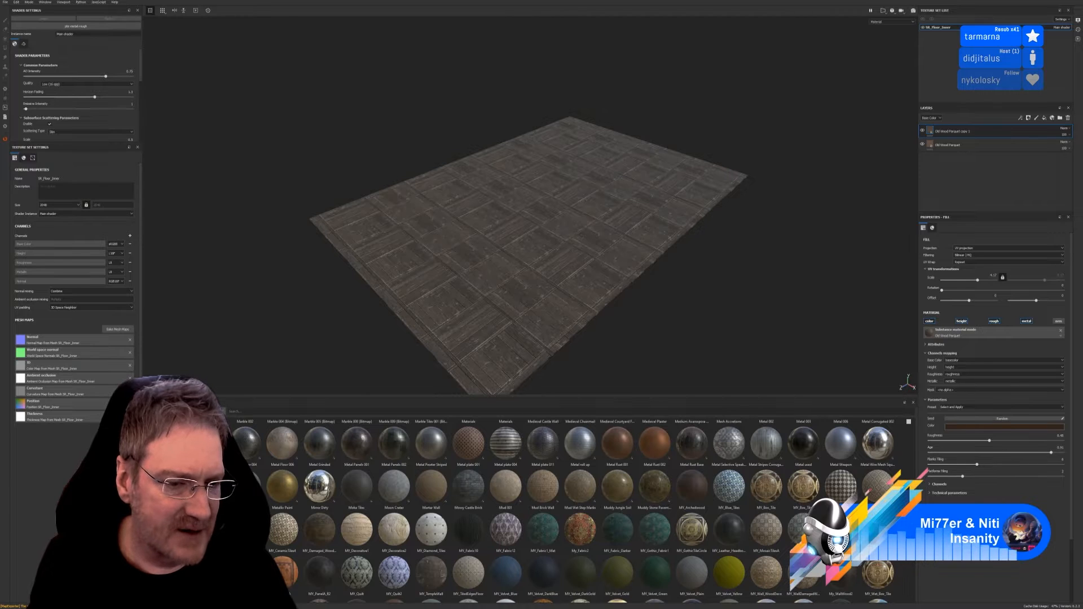
Try the Dirt Soft Edges smart mask on the copied Old Wood Parquet layer and inspect the floor
click(160, 512)
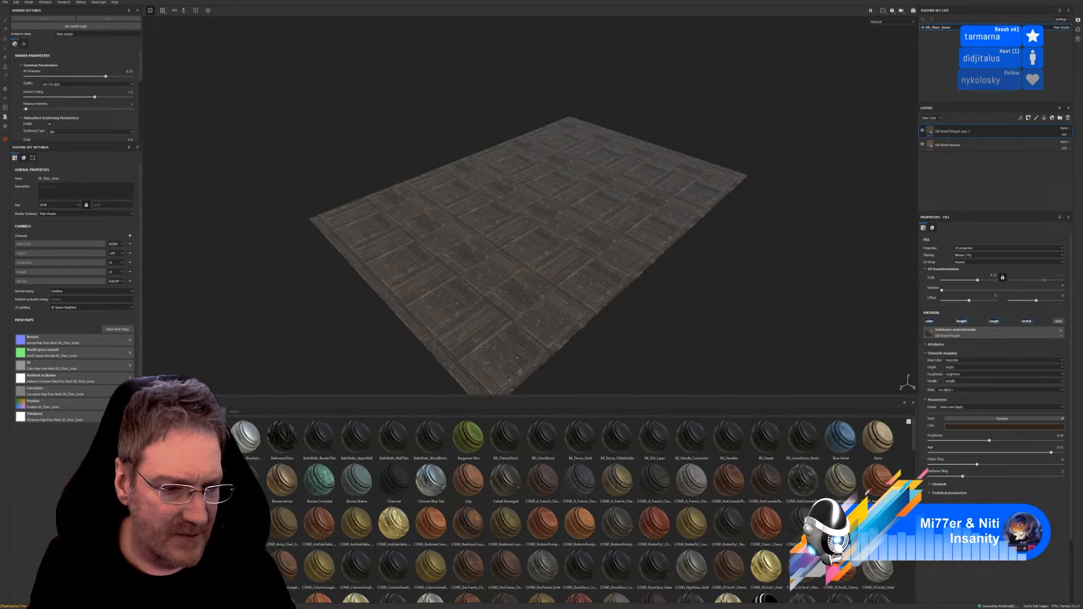
click(161, 519)
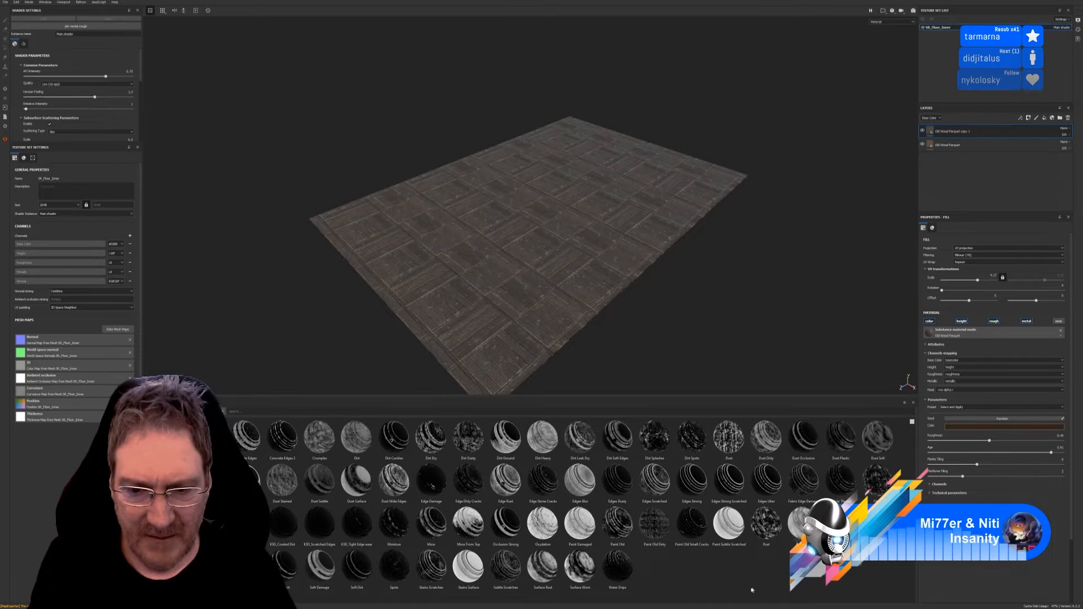
mouse_move(617, 437)
mouse_down()
mouse_move(884, 175)
mouse_move(959, 133)
mouse_up()
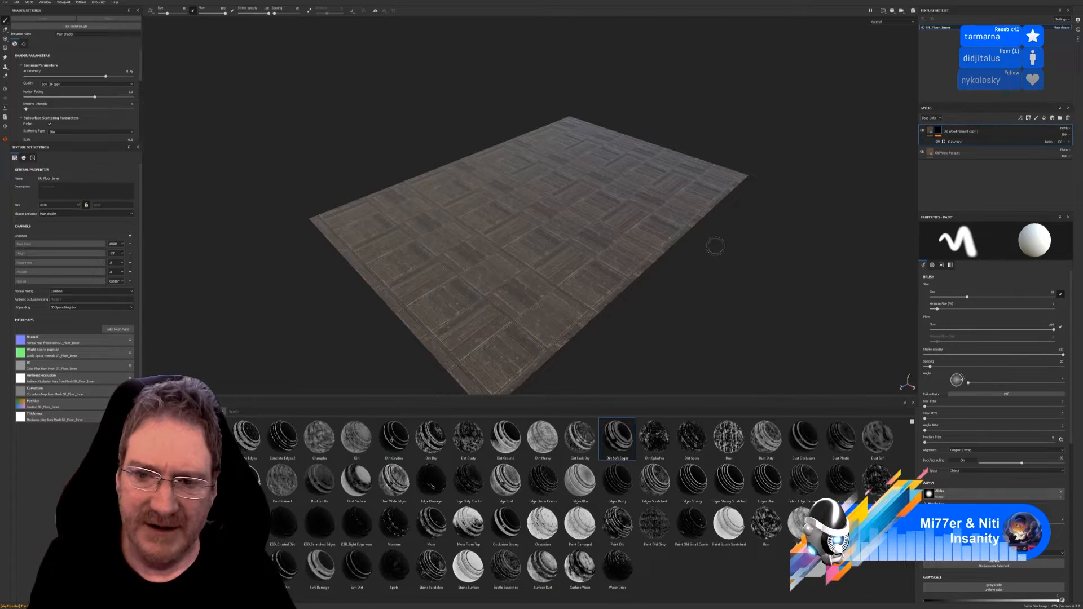
scroll(715, 246, up, 5)
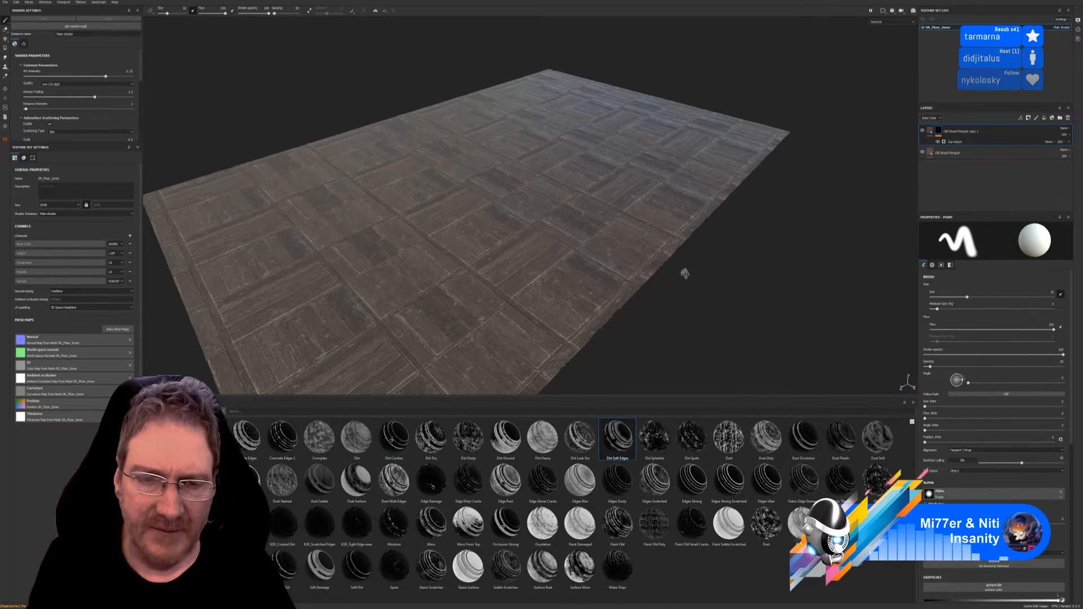
alt+drag(685, 273, 692, 311)
scroll(679, 262, down, 2)
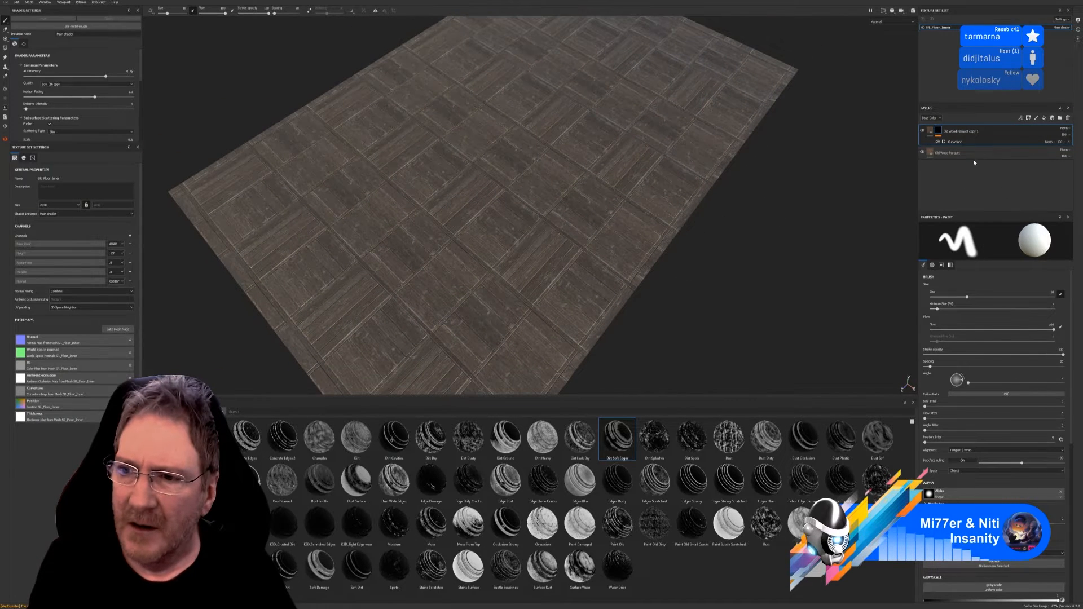
Try a higher Global Balance in the mask's Curvature generator, and remove the generator and mask from the copied layer
click(958, 141)
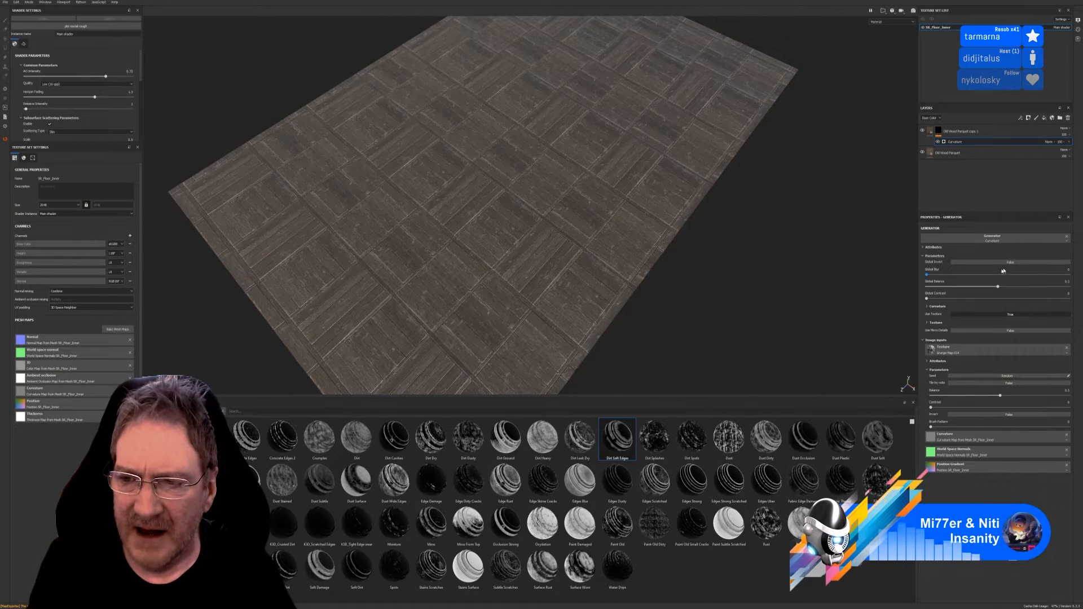
mouse_move(999, 289)
mouse_down()
mouse_move(1068, 287)
mouse_move(955, 286)
mouse_move(1011, 288)
mouse_up()
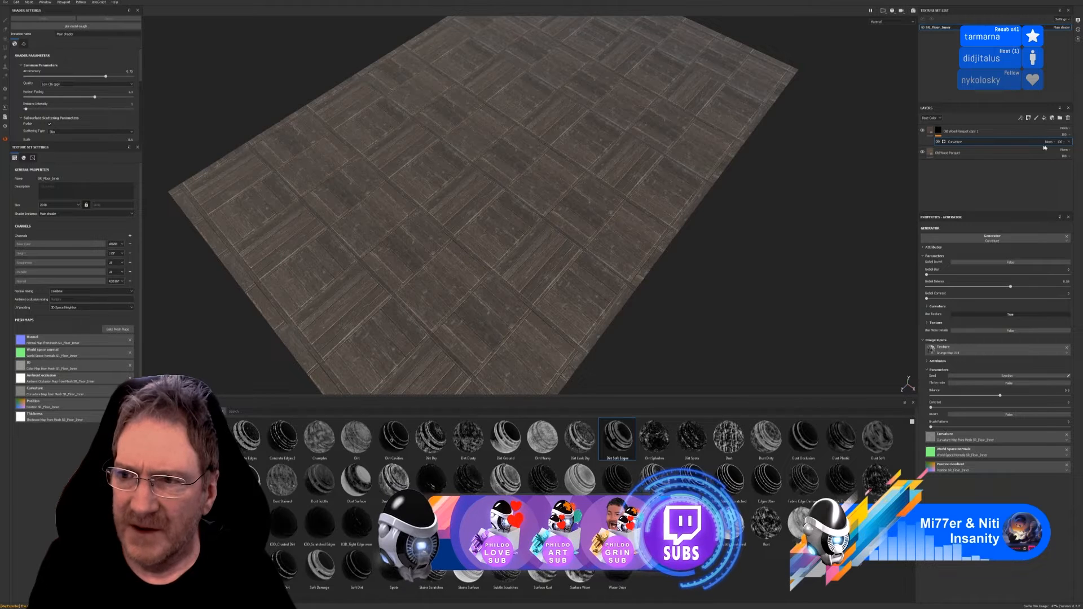
click(956, 130)
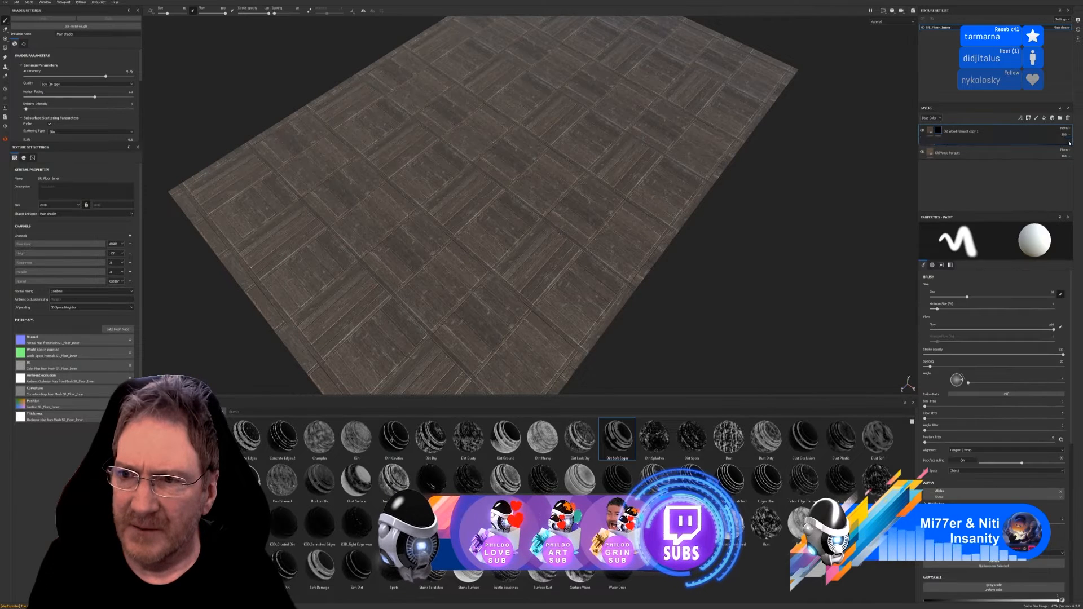
right_click(940, 130)
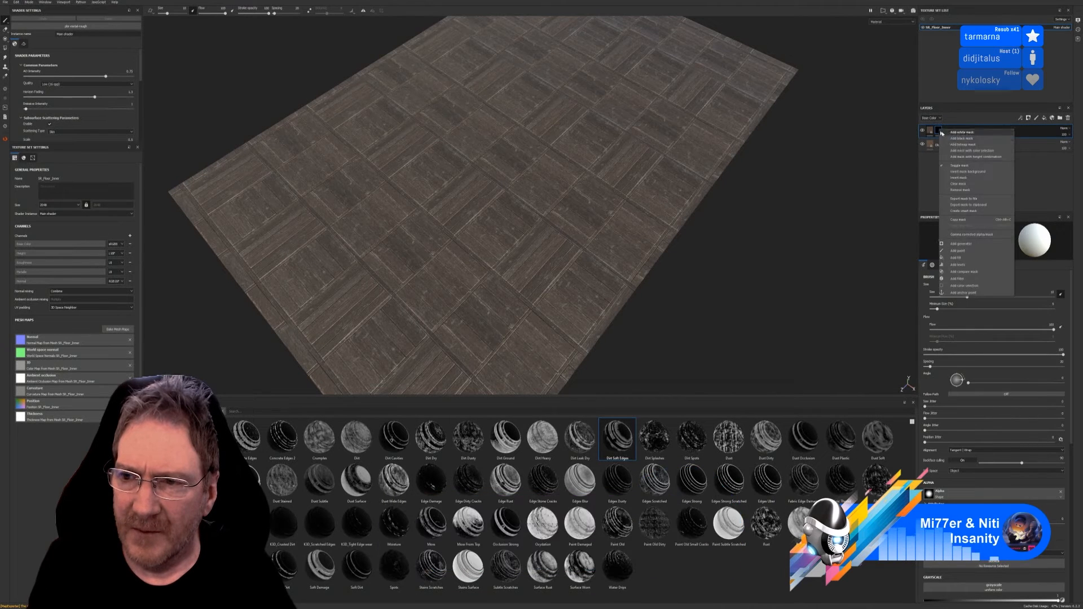
click(959, 190)
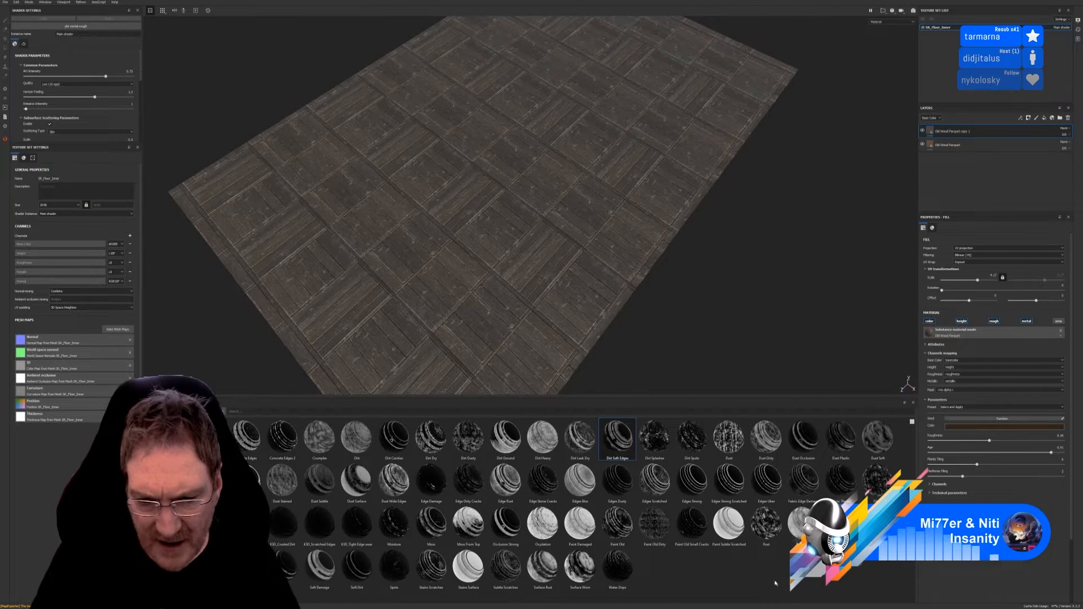
Apply the Surface Worn smart mask to the copied Old Wood Parquet layer and raise its Mask Editor's Global Contrast to about 0.6
mouse_move(587, 585)
mouse_down()
mouse_move(618, 443)
mouse_move(972, 192)
mouse_move(991, 133)
mouse_up()
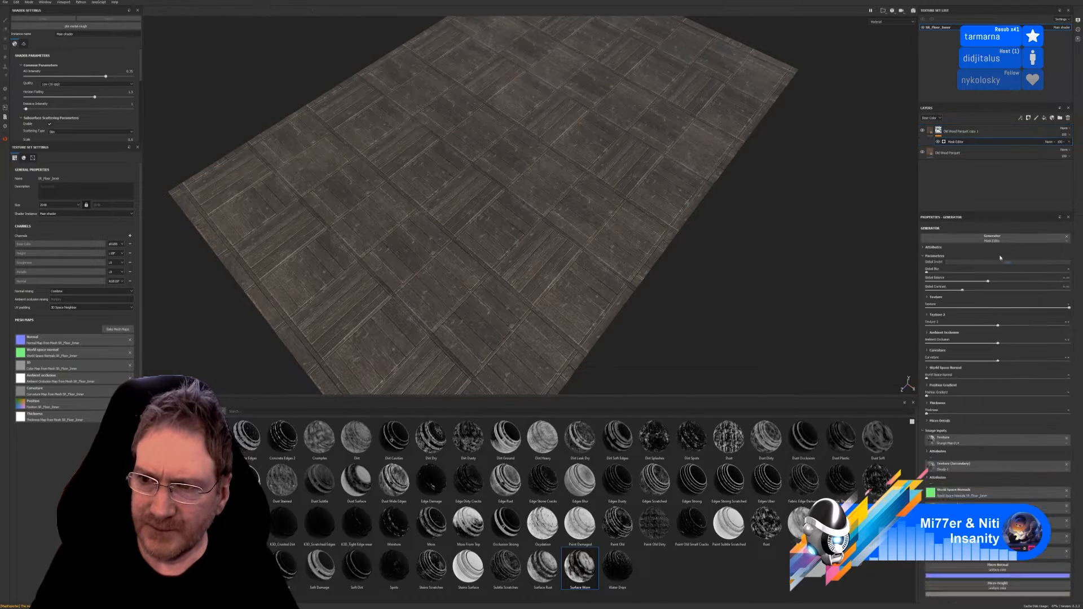
drag(987, 290, 951, 308)
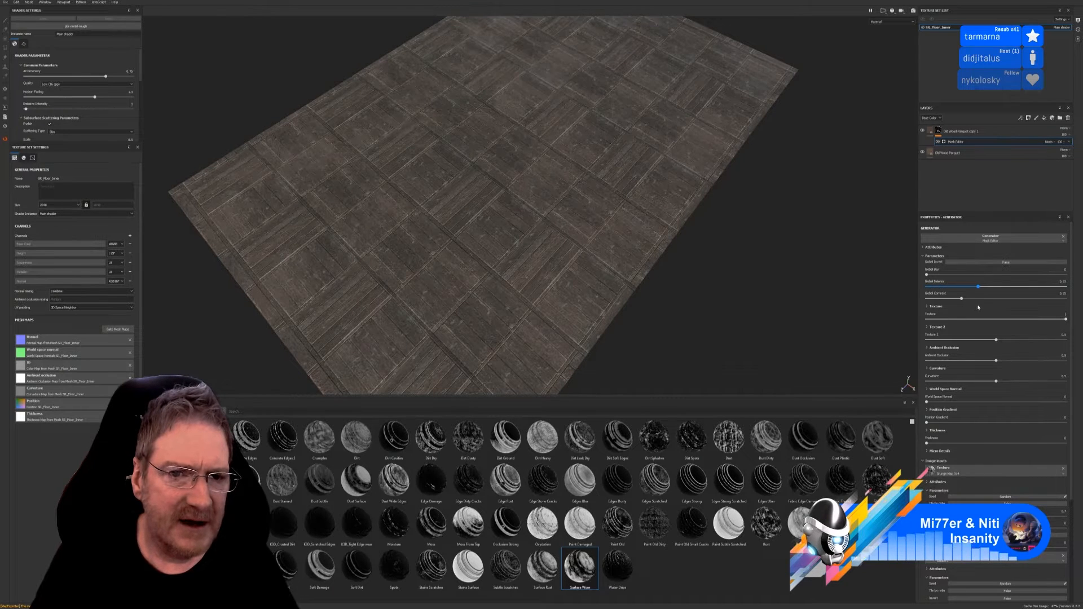
drag(978, 308, 947, 311)
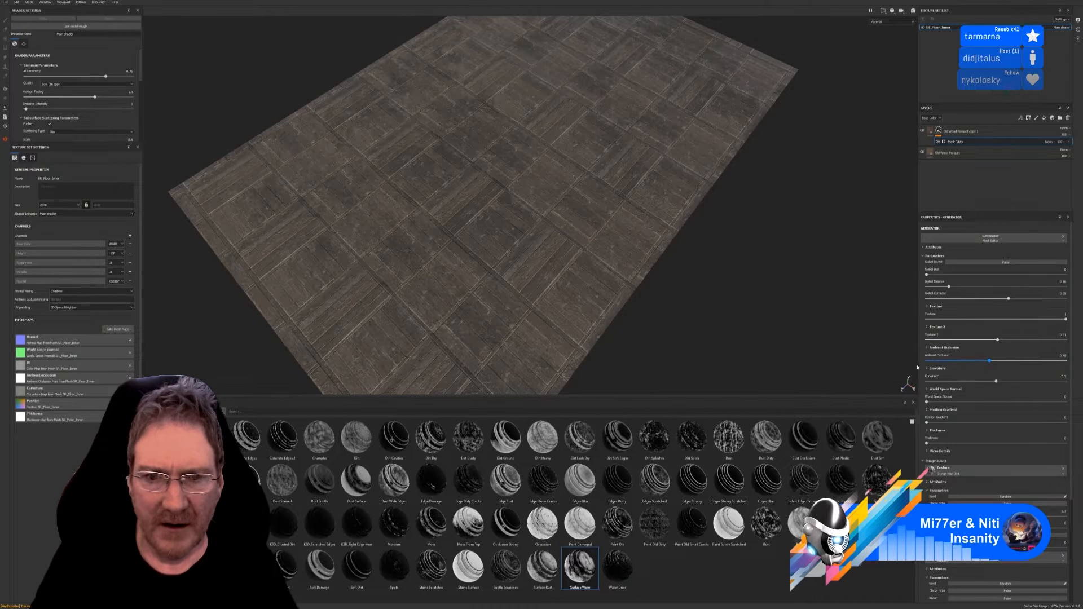
Raise the mask's Ambient Occlusion to about 0.7, increase its Curvature and World Space Normal, and set Global Balance to about 0.4
drag(989, 360, 1022, 361)
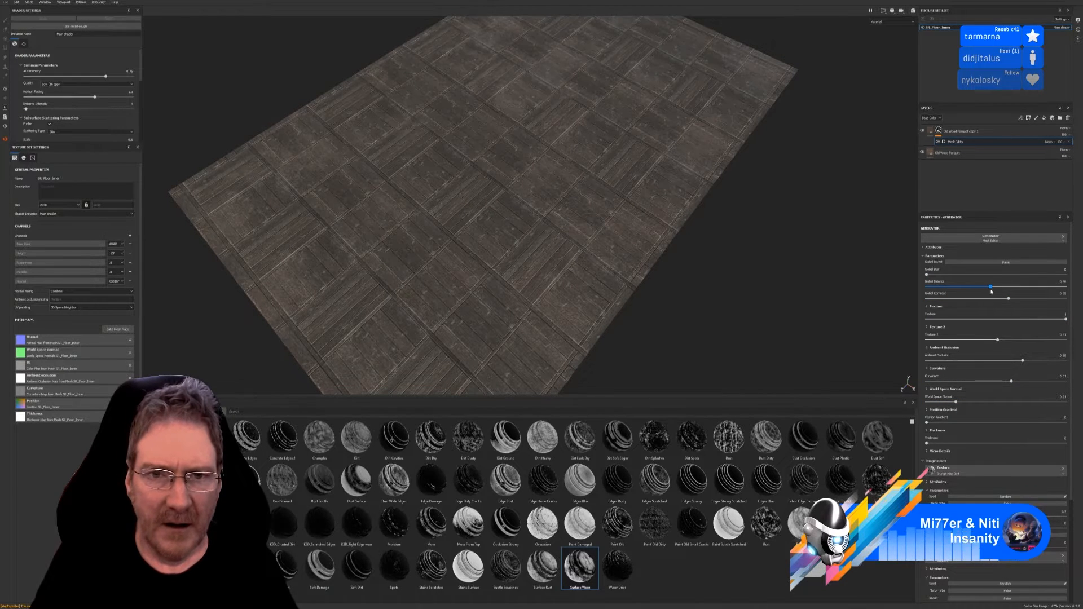
drag(939, 292, 875, 292)
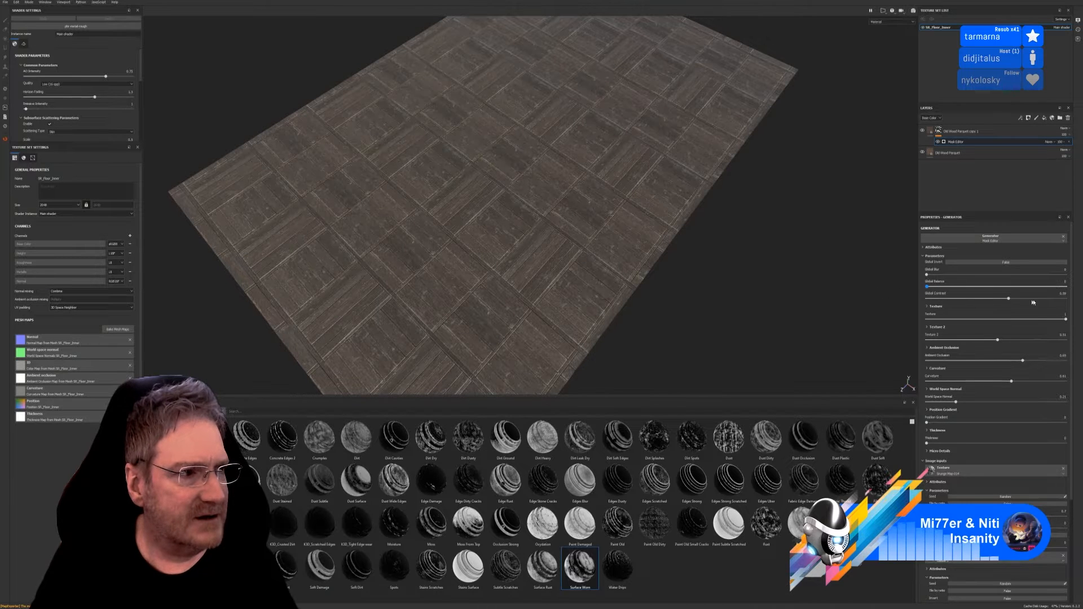
drag(1007, 286, 965, 297)
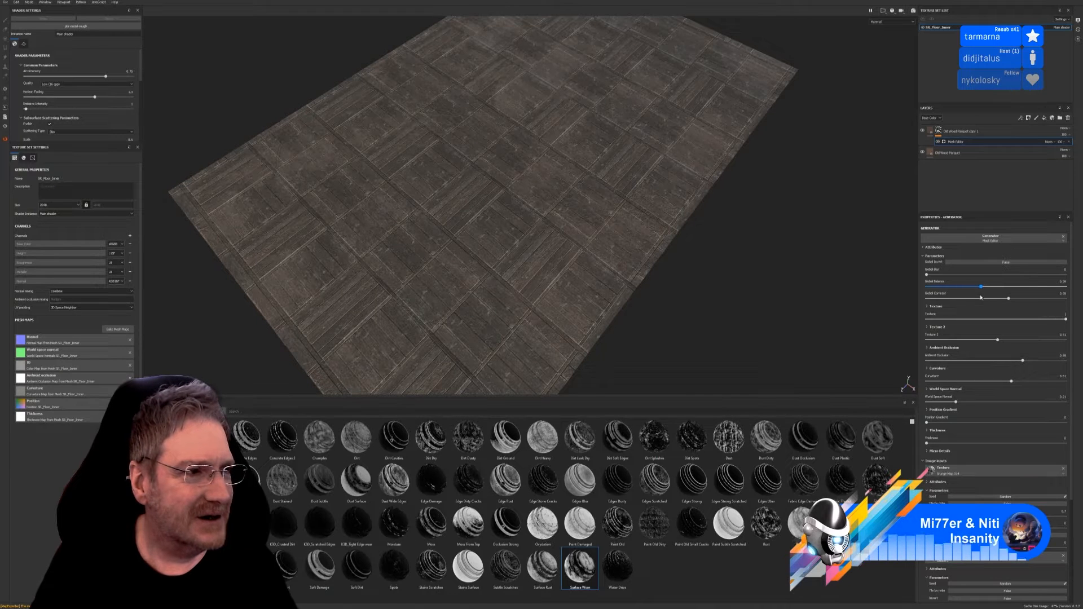
Inspect the floor's reflections at a low angle and lower the copied parquet layer's Roughness to about 0.35
alt+drag(696, 280, 667, 212)
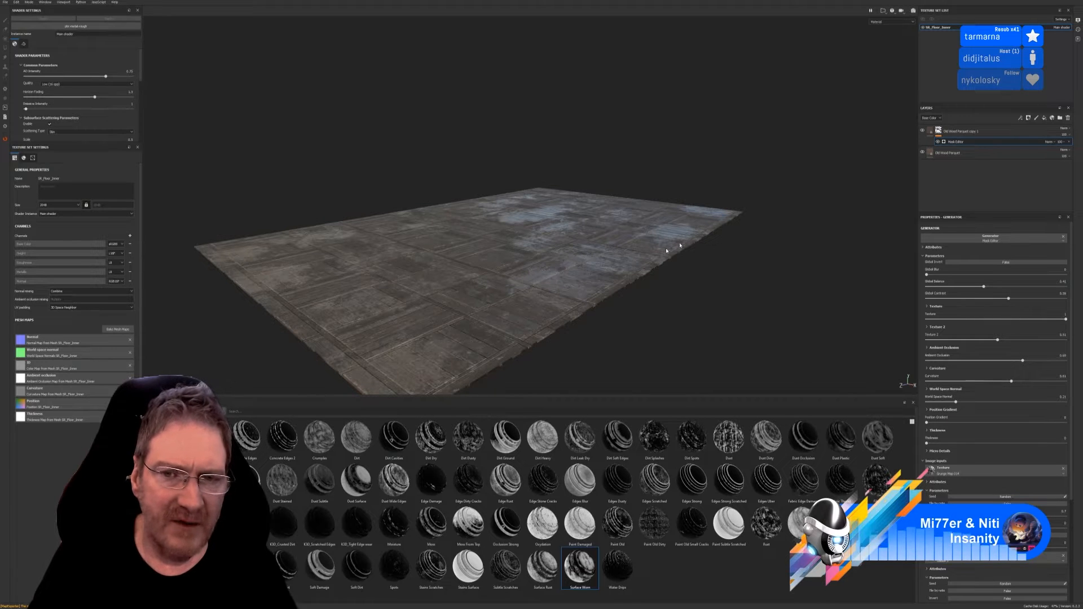
alt+drag(540, 318, 632, 283)
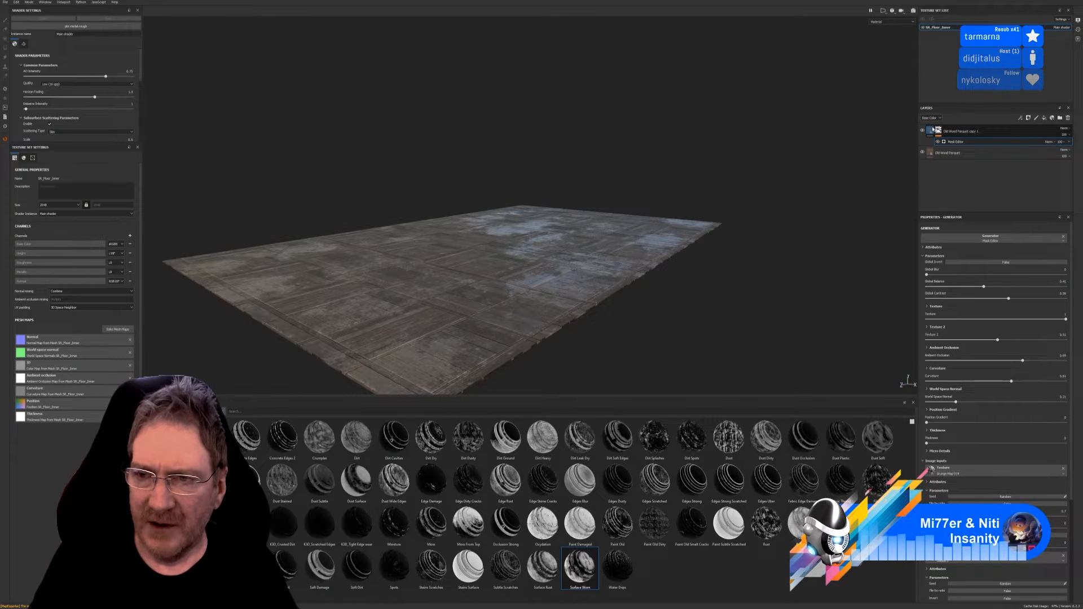
click(961, 131)
click(958, 323)
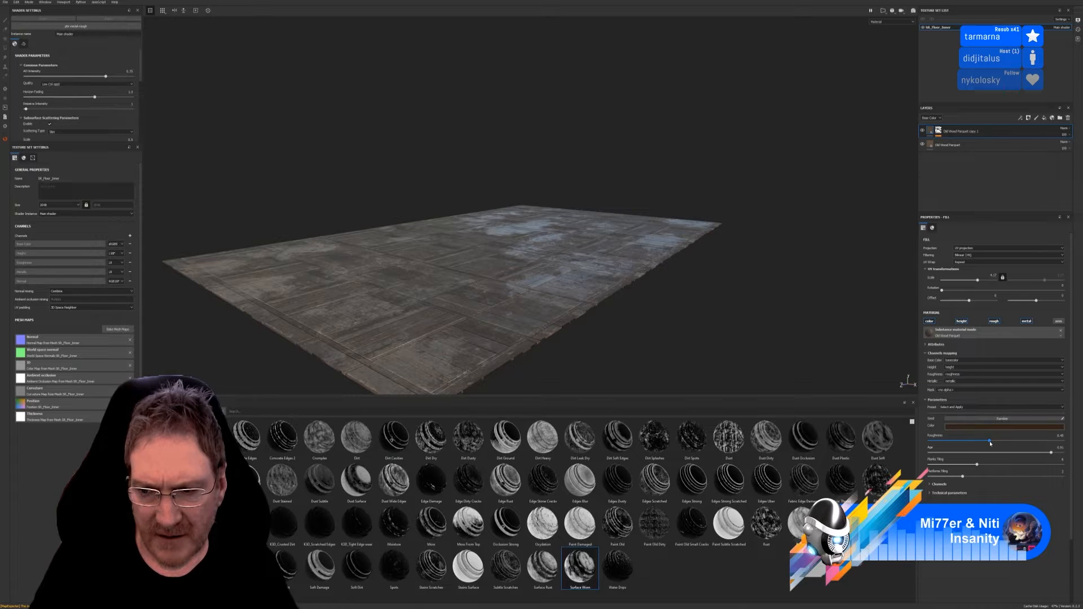
drag(996, 442, 975, 441)
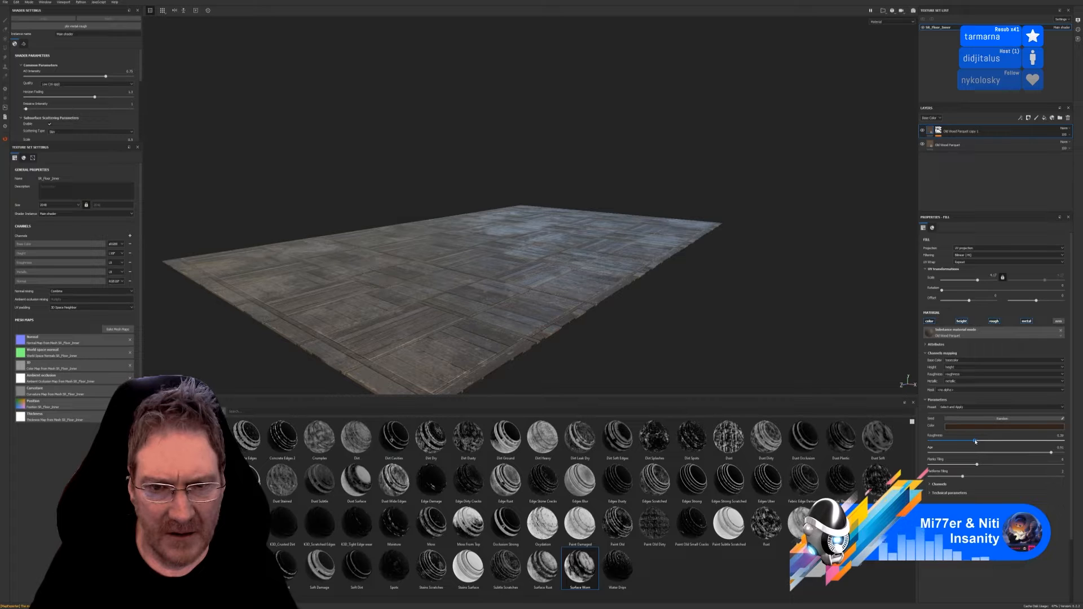
alt+drag(649, 297, 679, 316)
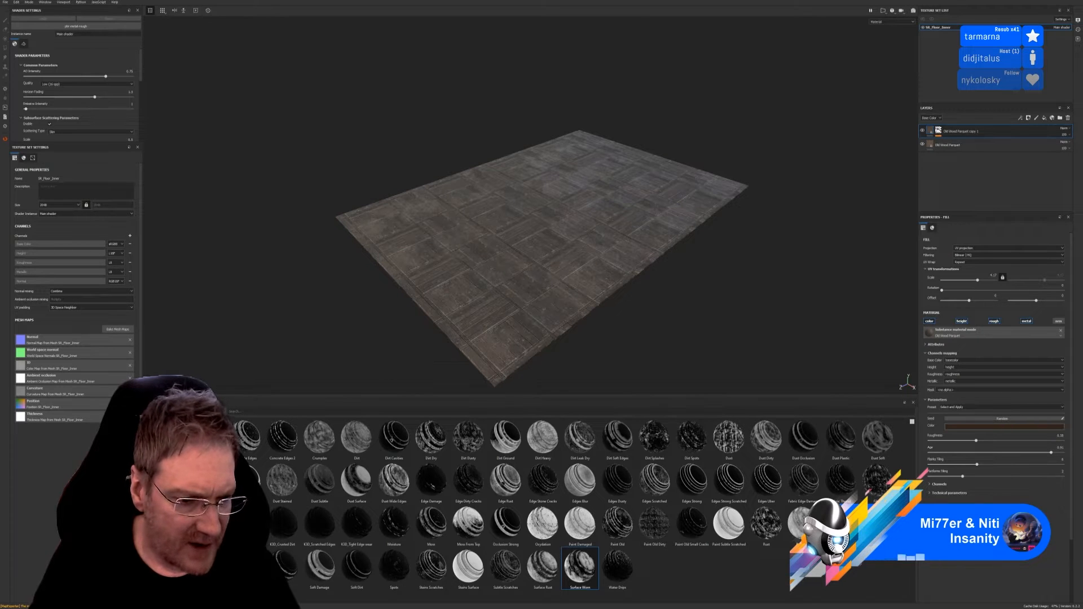
Find the Dry Mud Ground material, add it as a layer above both parquet layers, and slightly increase its UV scale
click(169, 513)
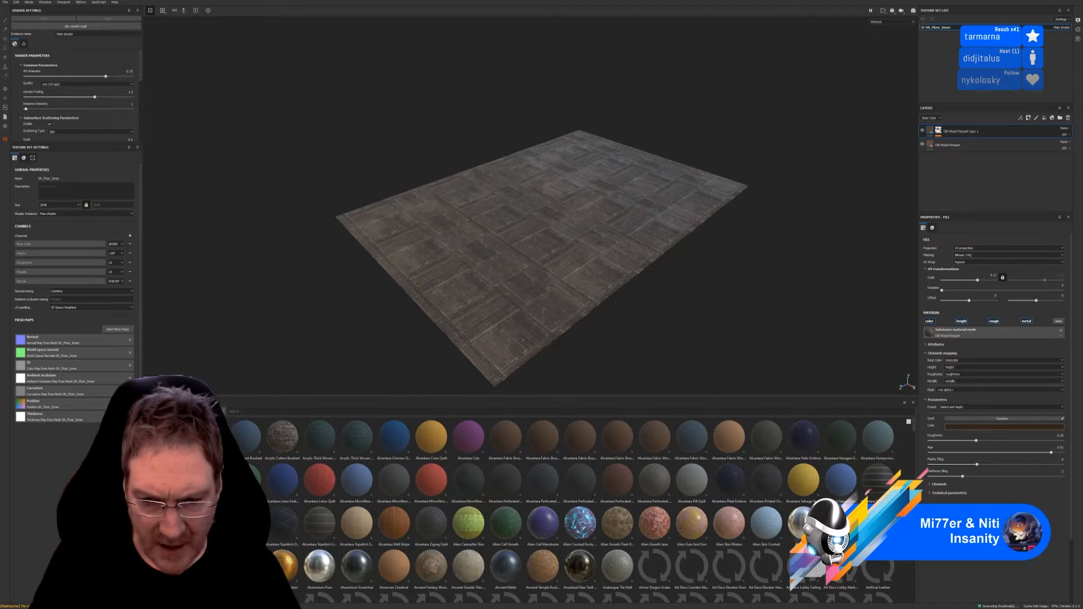
scroll(913, 436, down, 3)
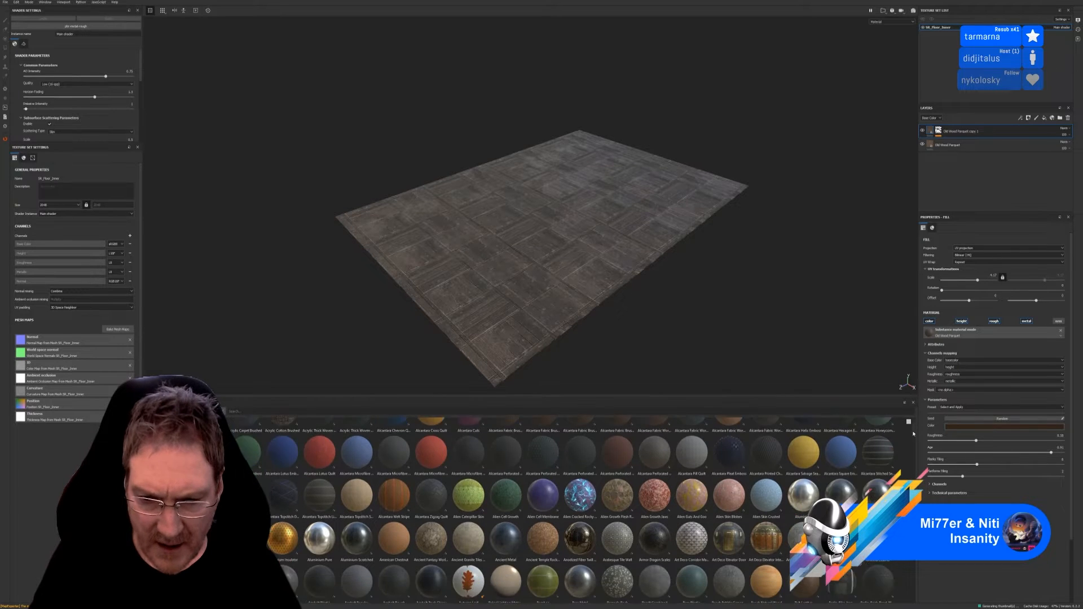
scroll(914, 437, down, 4)
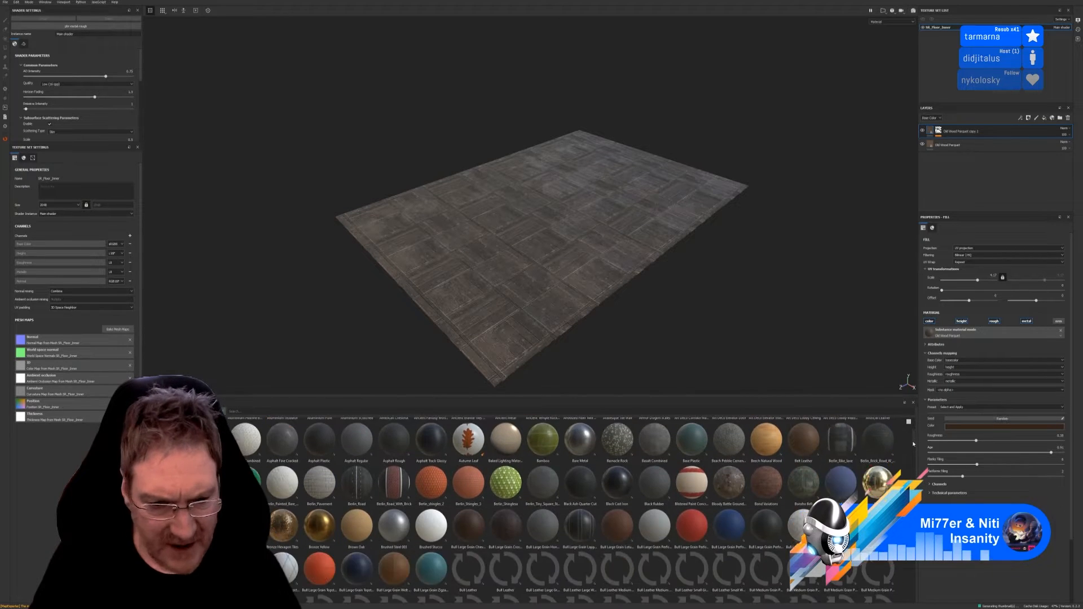
scroll(914, 444, down, 3)
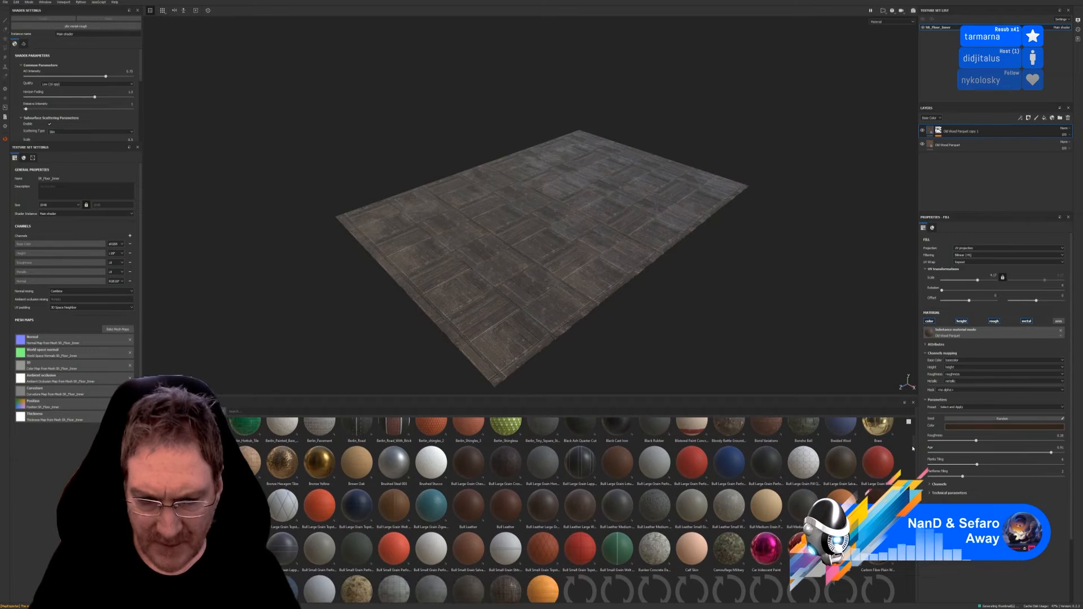
scroll(914, 448, down, 4)
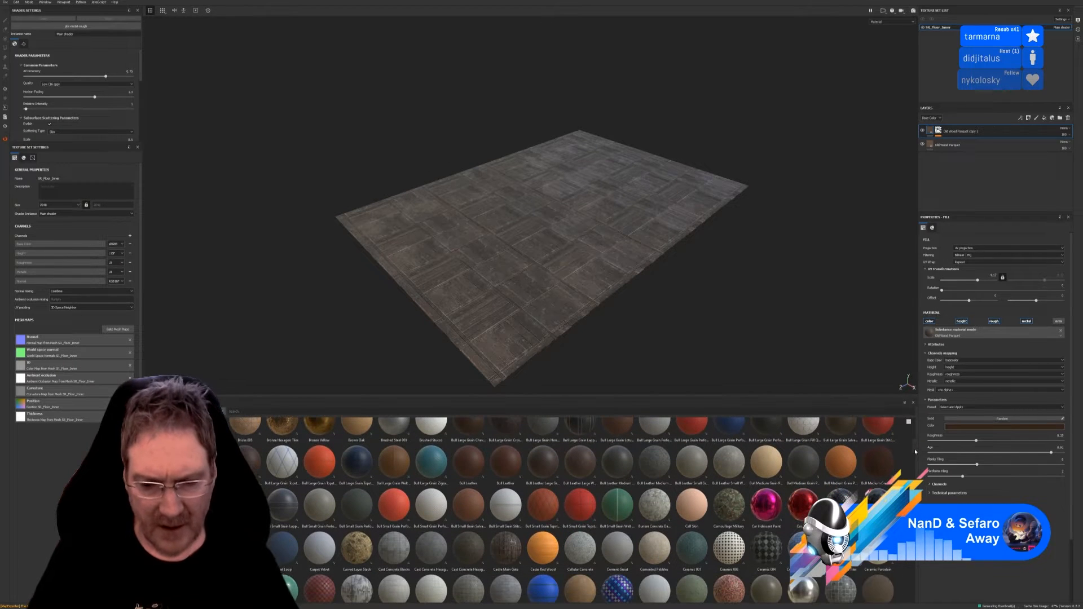
scroll(917, 456, down, 3)
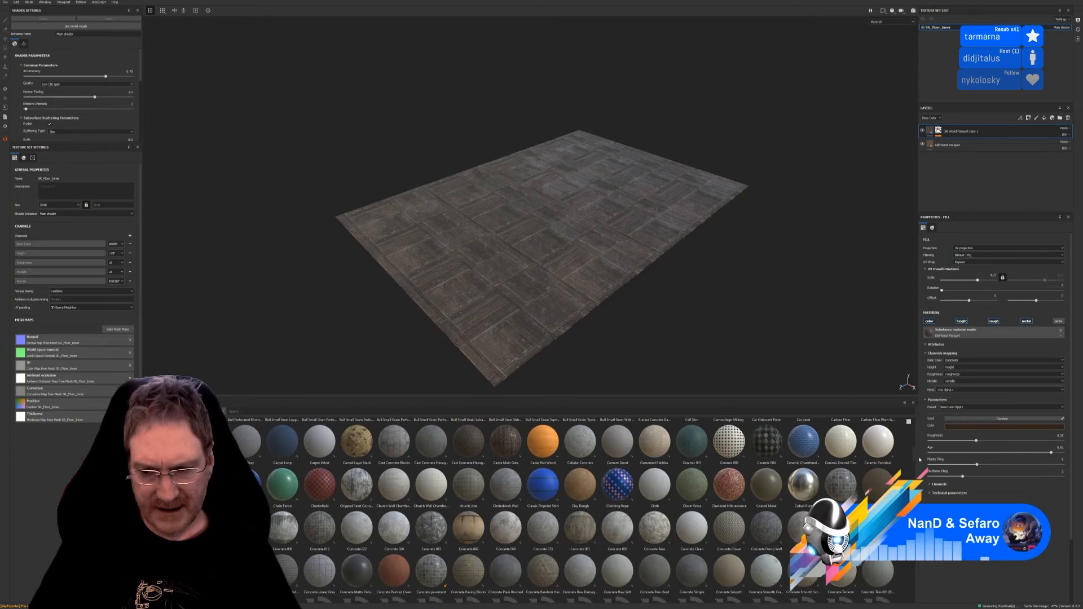
scroll(918, 459, down, 1)
scroll(913, 460, down, 2)
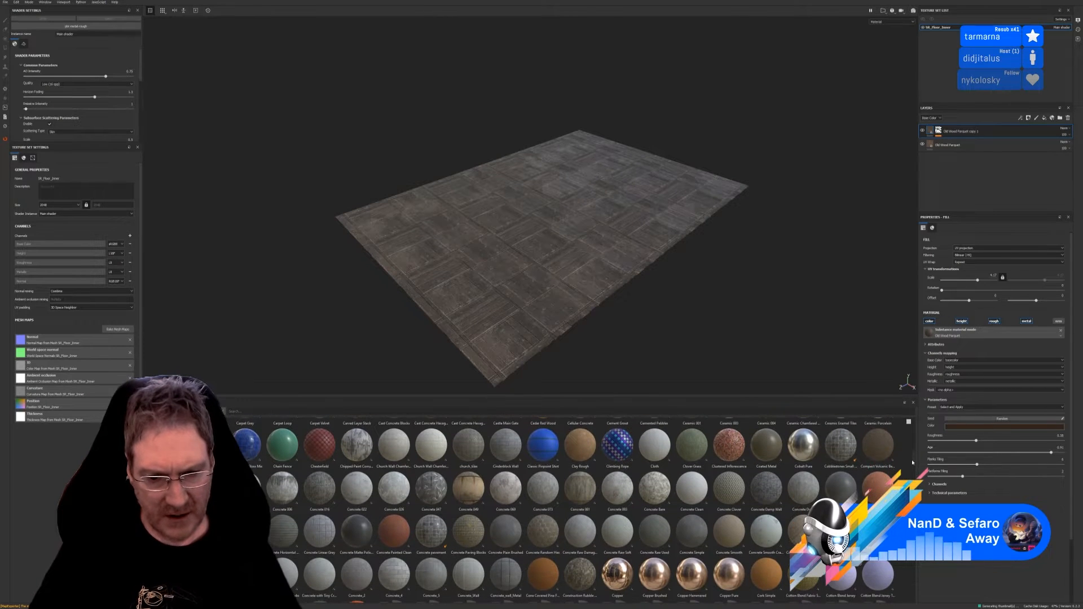
scroll(913, 462, down, 5)
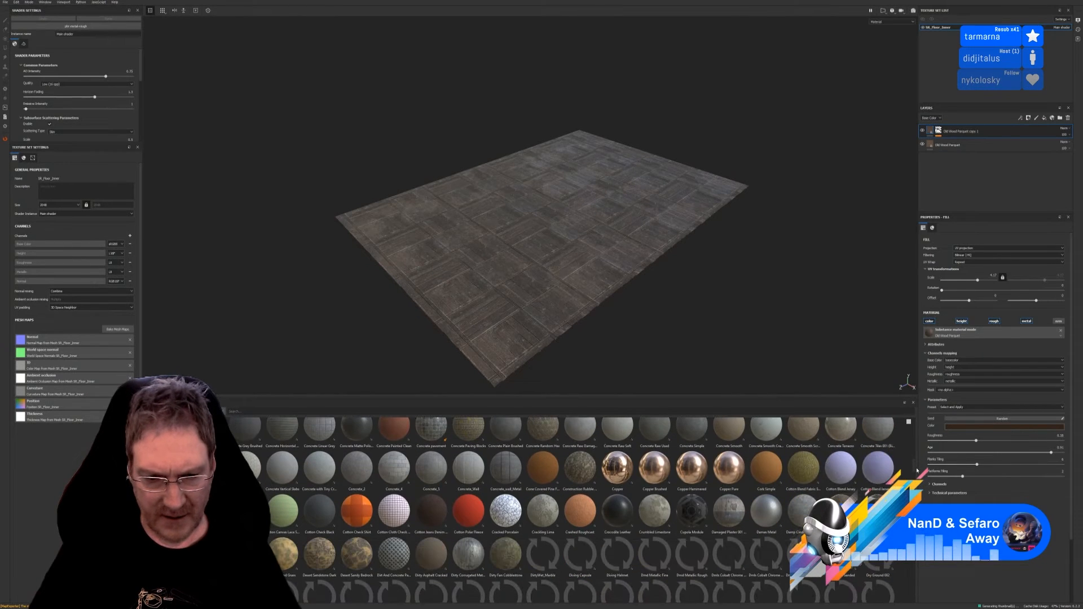
scroll(917, 471, down, 1)
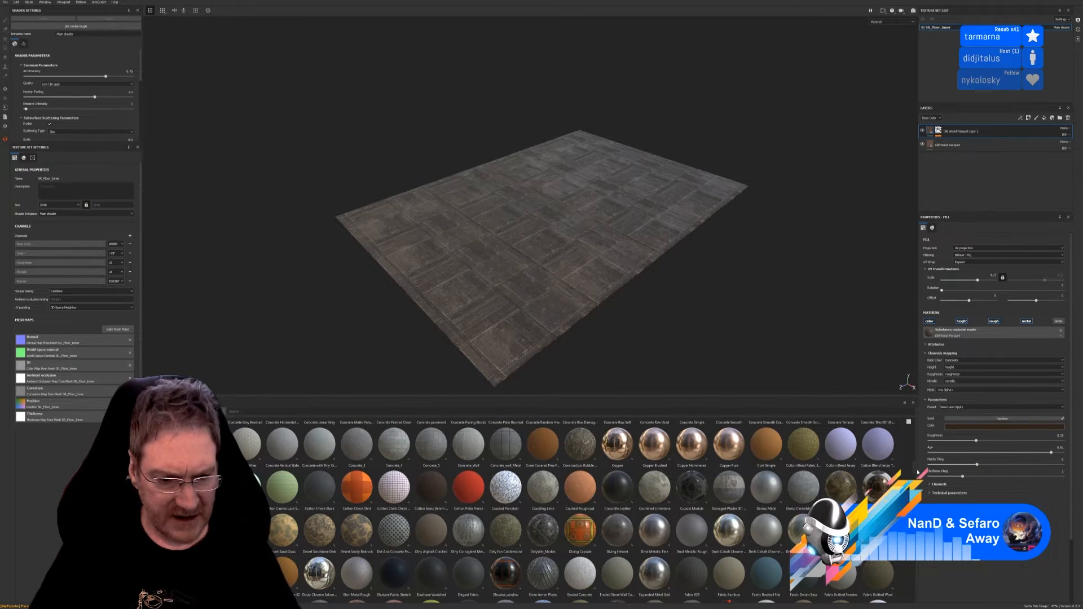
drag(918, 472, 916, 471)
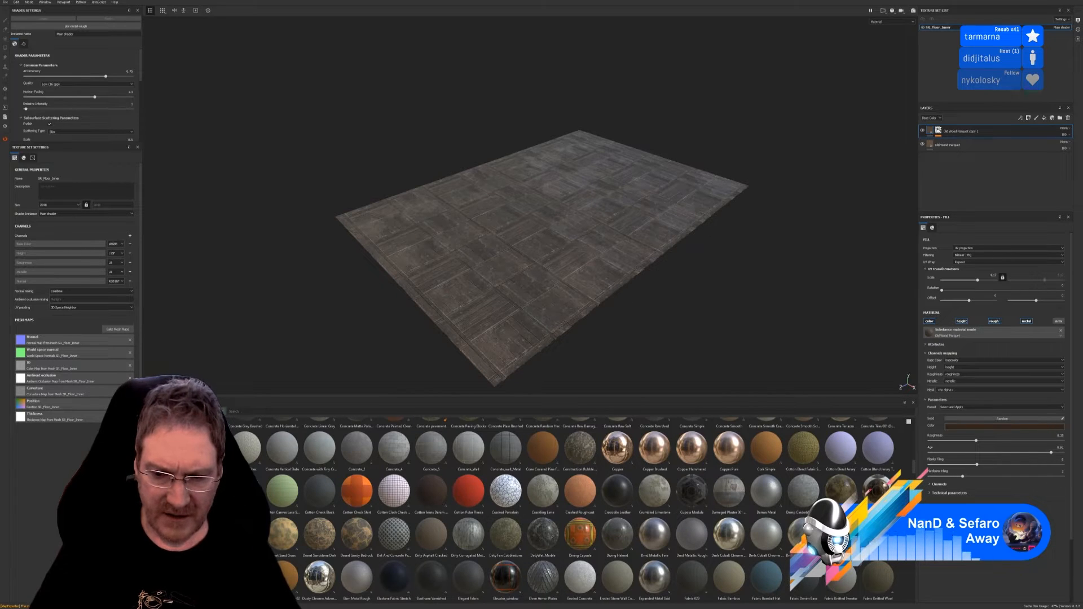
mouse_move(881, 530)
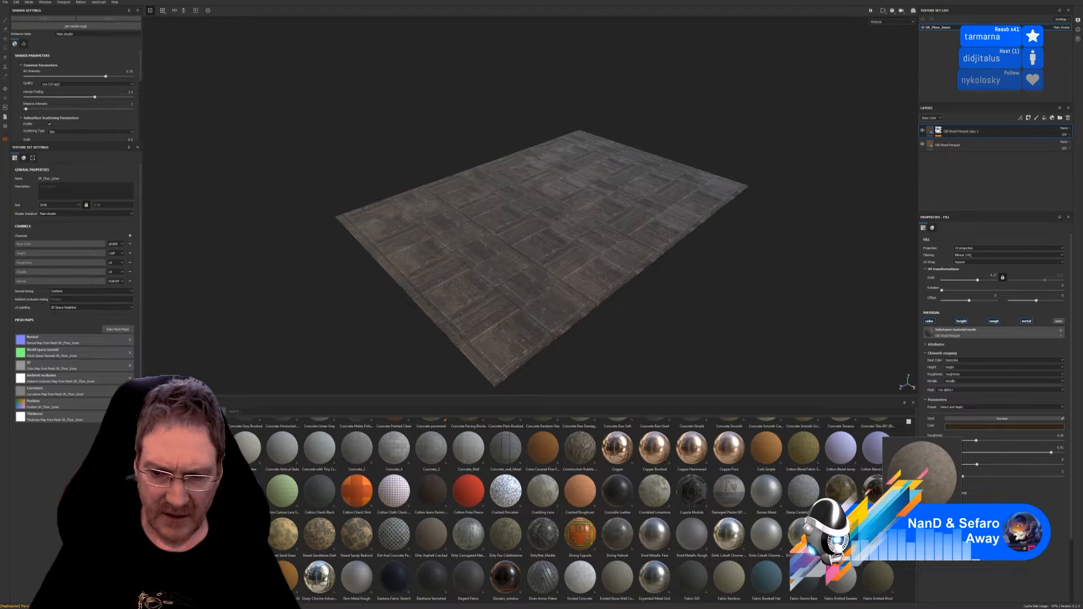
mouse_move(217, 580)
mouse_move(245, 534)
mouse_down()
mouse_move(461, 468)
mouse_move(620, 359)
mouse_move(636, 306)
mouse_move(799, 241)
mouse_move(648, 212)
mouse_move(661, 209)
mouse_up()
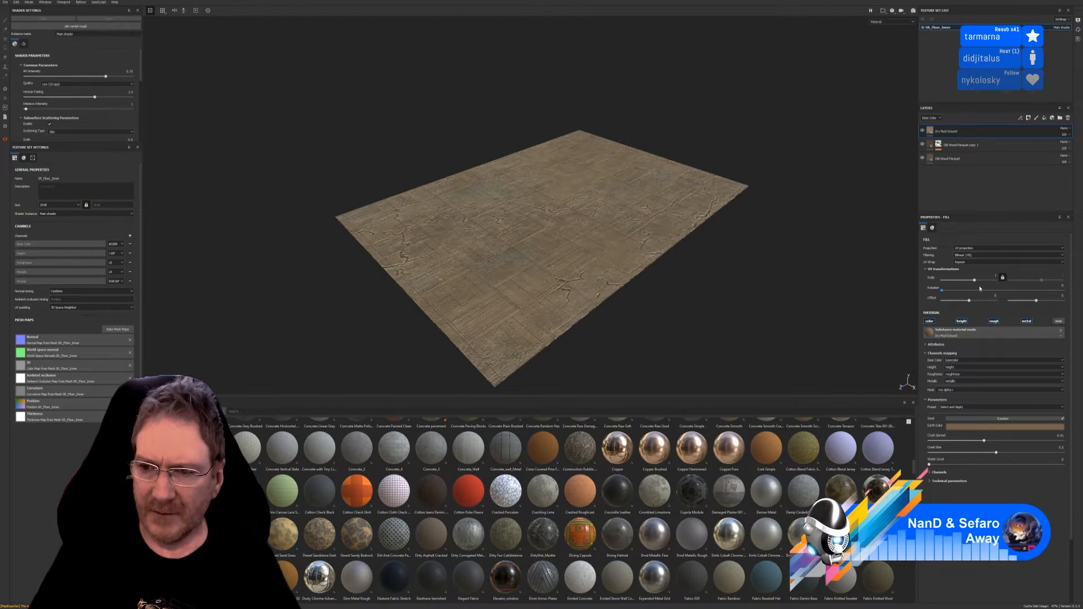
drag(974, 280, 975, 280)
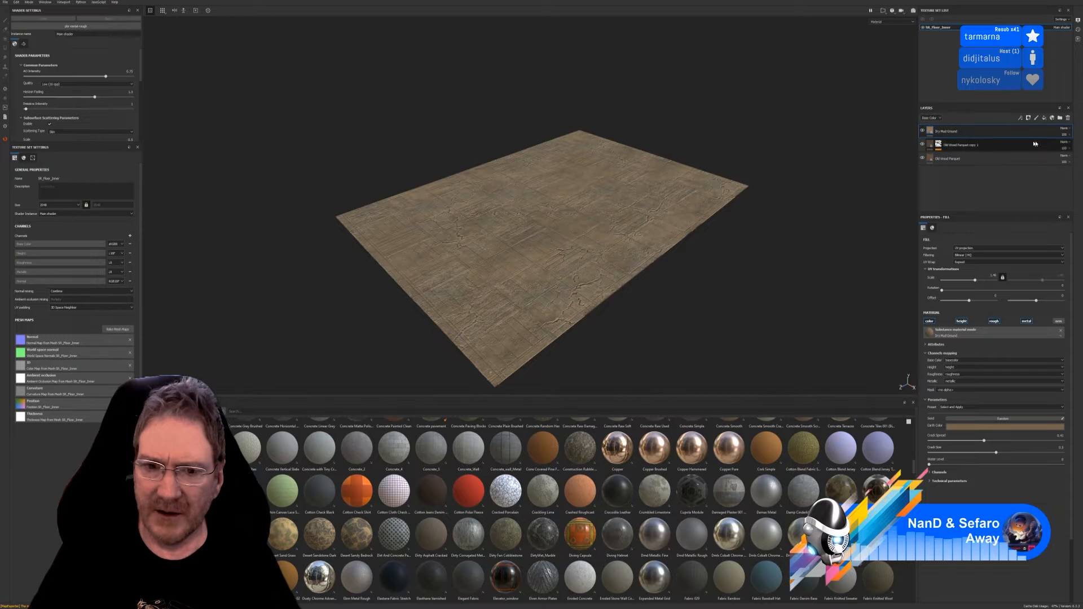
Try Multiply and a series of other base color blending modes on the Dry Mud Ground layer
click(1066, 131)
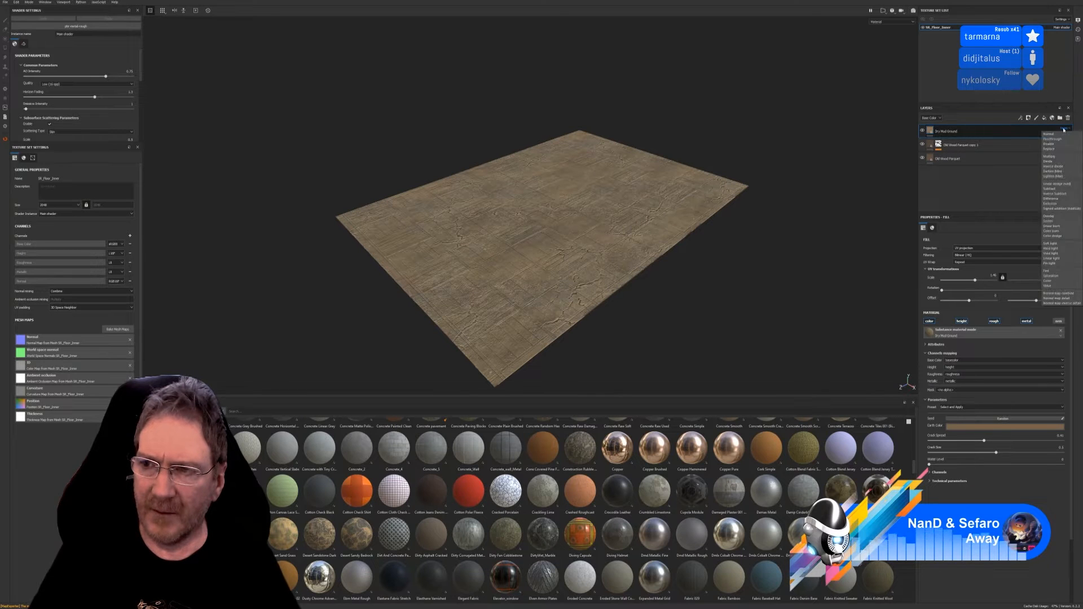
click(1053, 156)
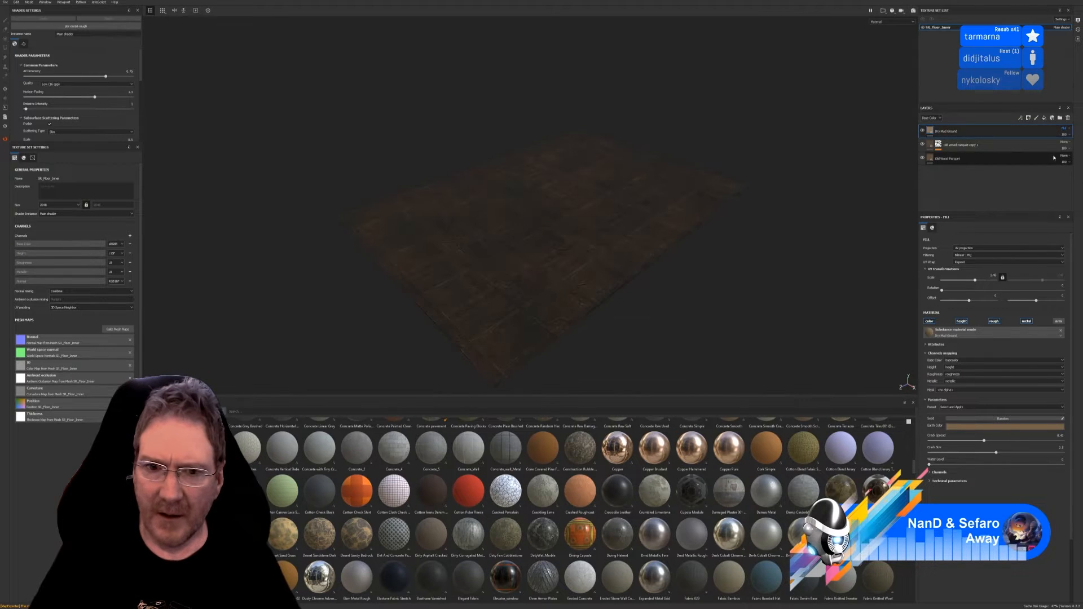
scroll(1064, 130, down, 2)
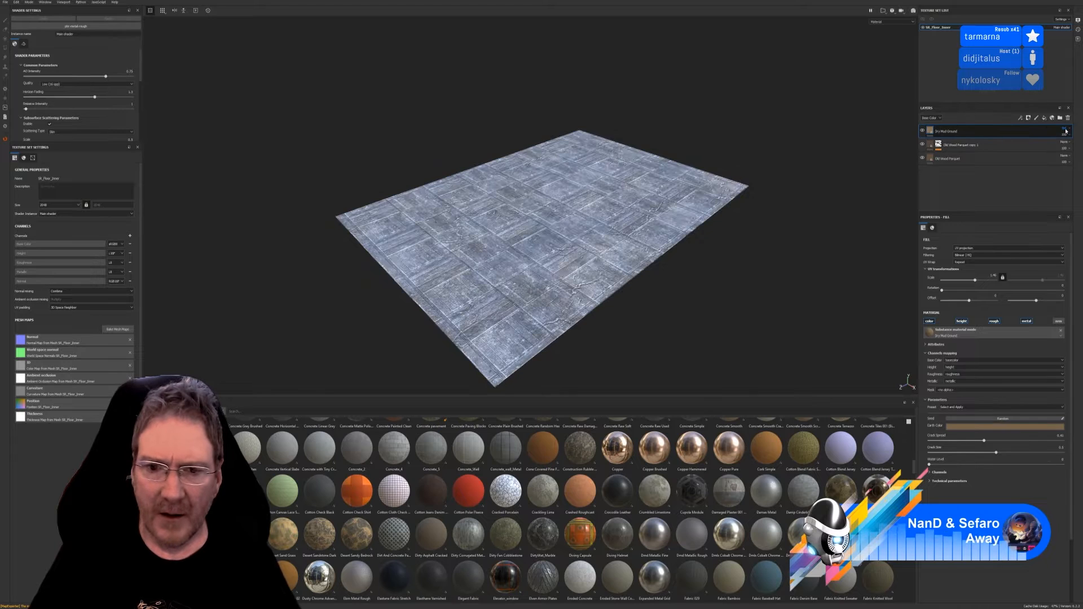
scroll(1066, 131, down, 1)
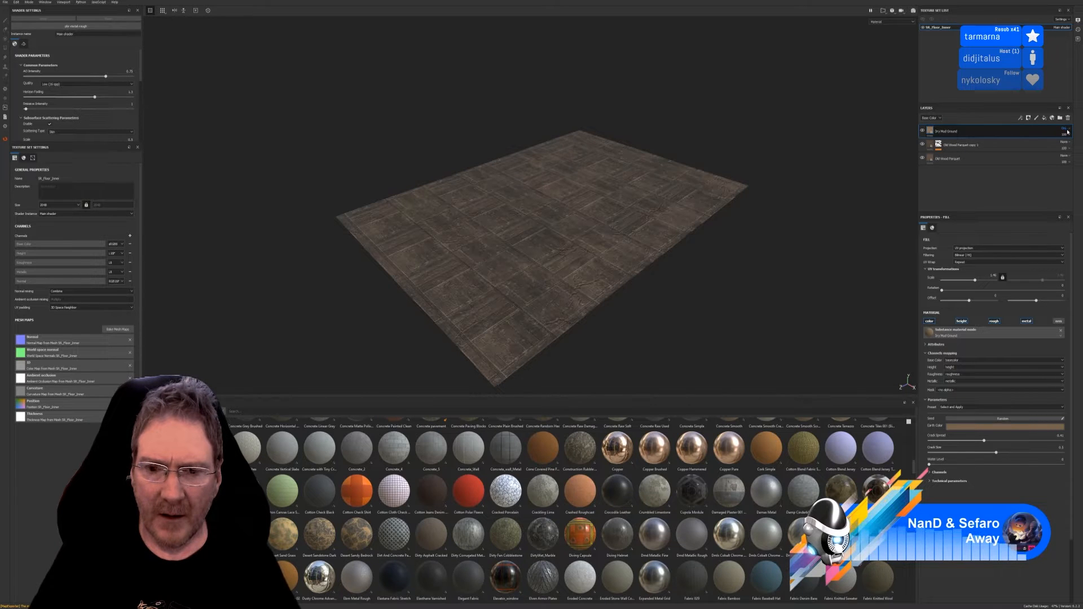
scroll(1067, 132, down, 1)
scroll(1064, 131, down, 3)
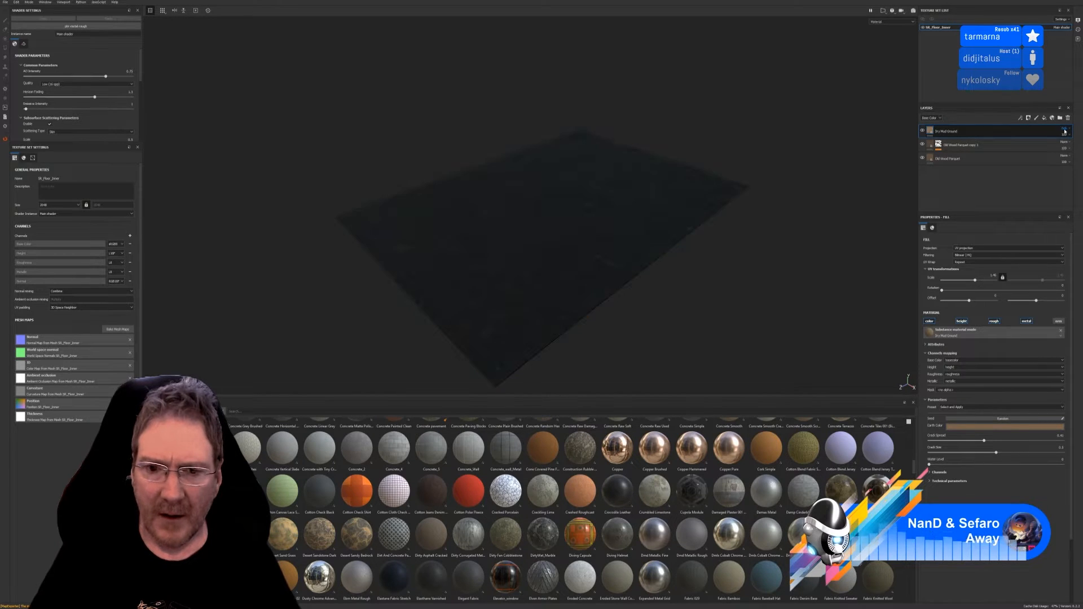
scroll(1064, 132, down, 3)
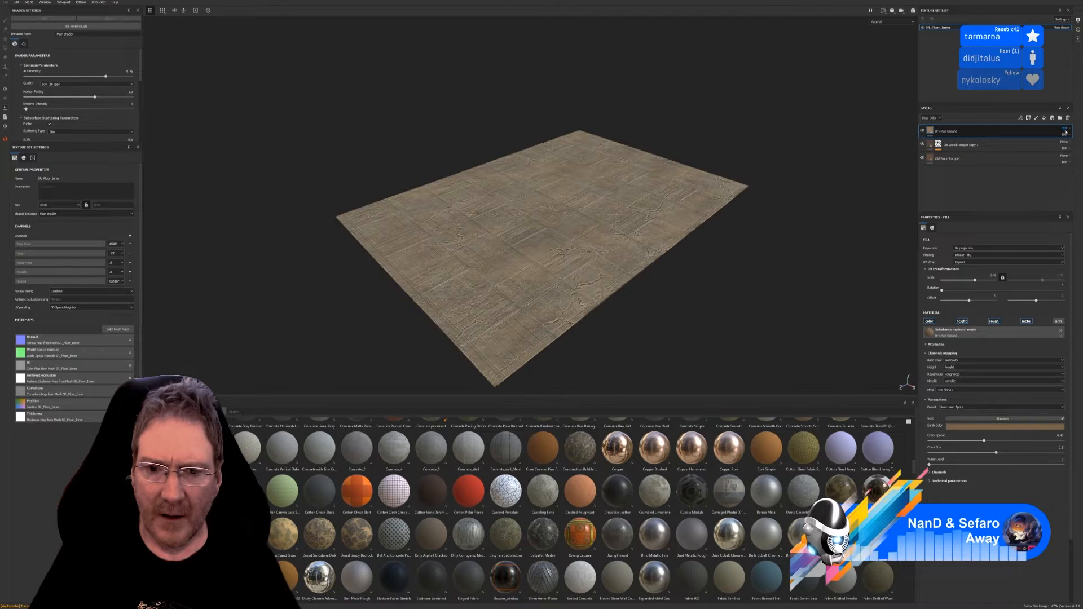
scroll(1065, 133, down, 1)
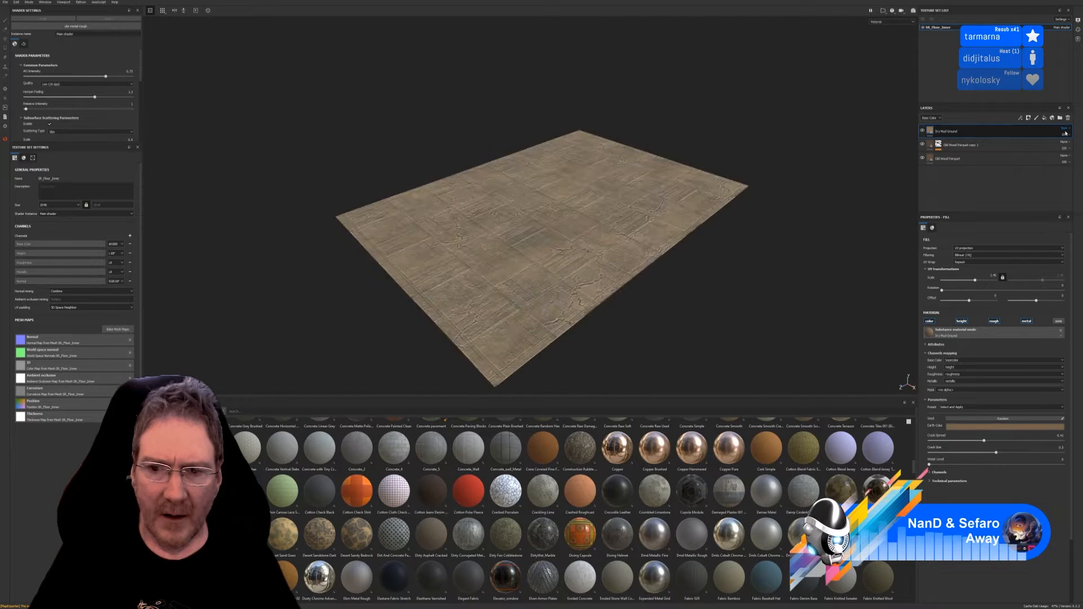
scroll(1065, 134, down, 1)
scroll(1065, 133, down, 1)
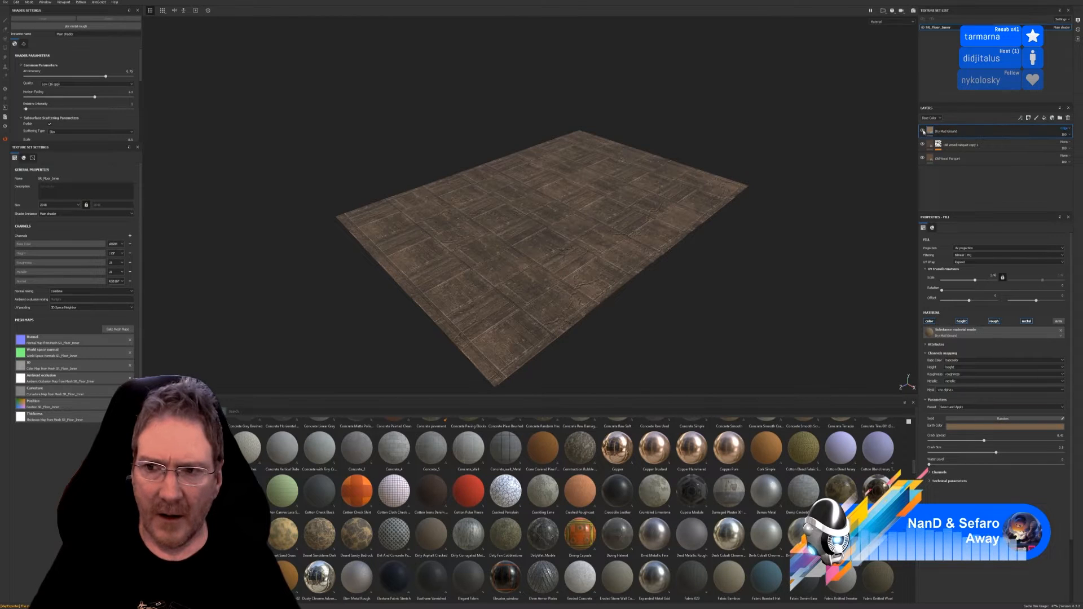
Cycle through further base color blending modes on the Dry Mud Ground layer and keep one that blends the mud subtly into the parquet
click(923, 132)
click(923, 131)
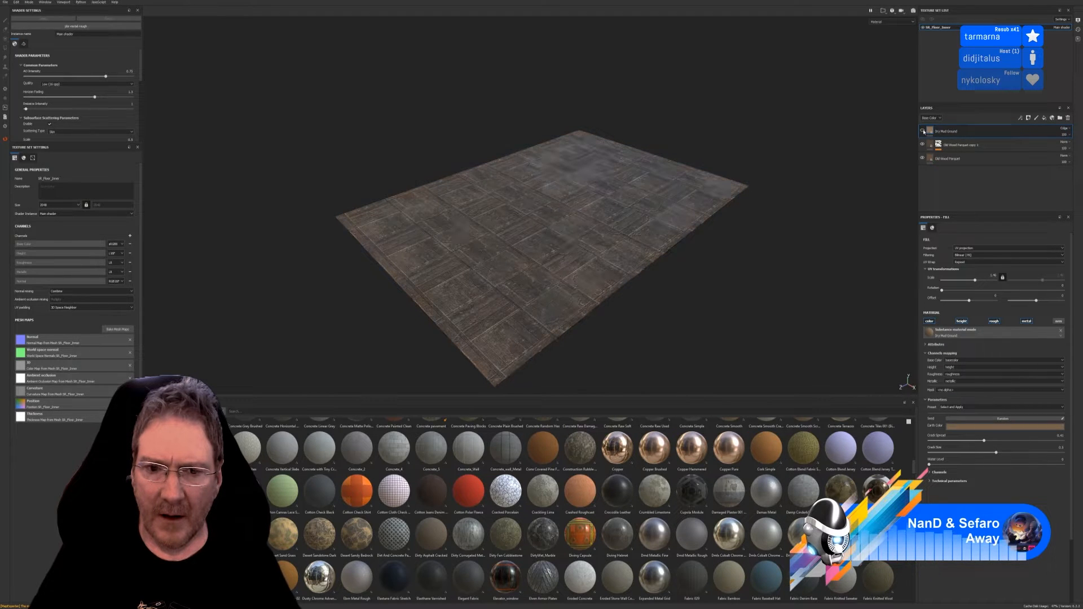
click(1065, 129)
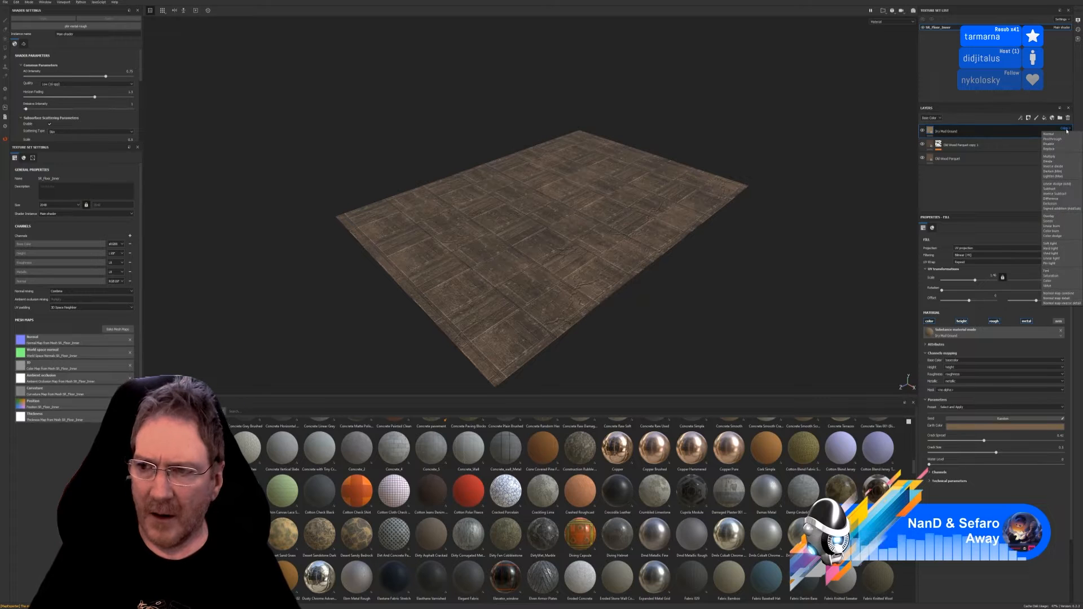
click(1071, 162)
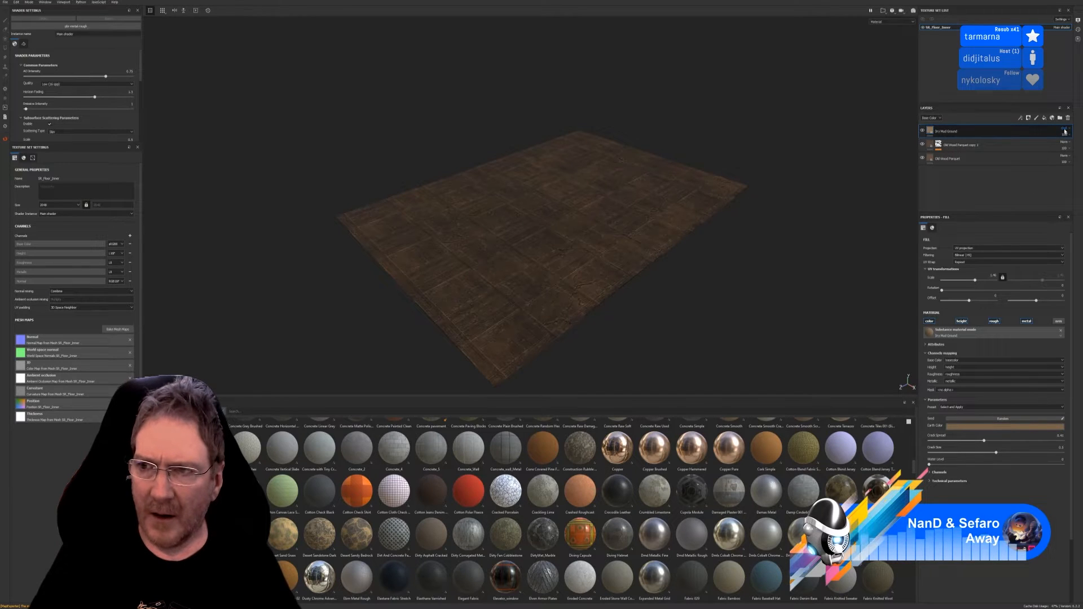
scroll(1064, 131, down, 1)
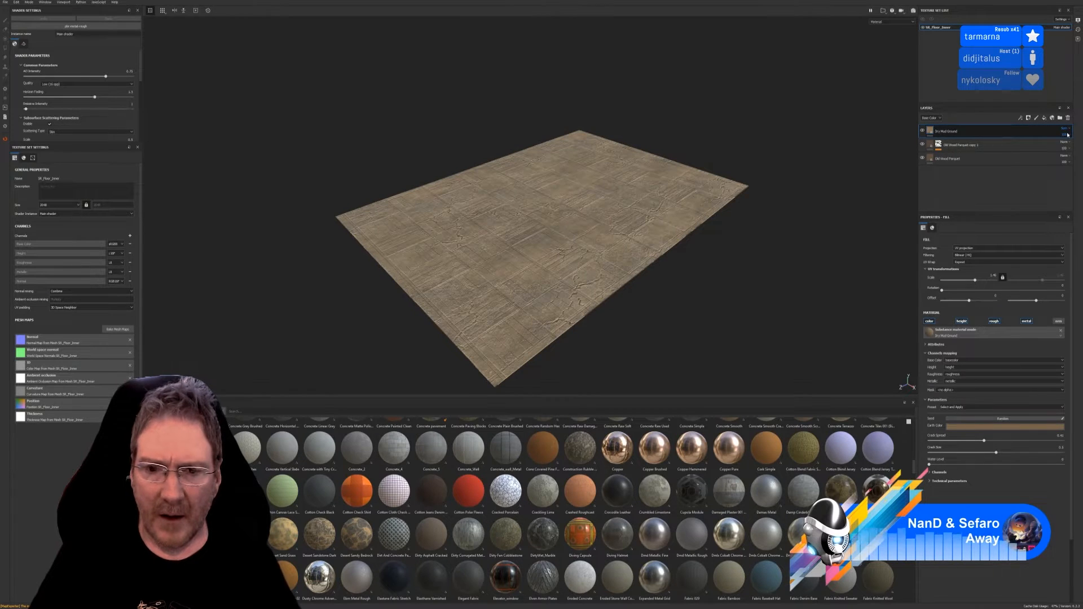
scroll(1067, 131, down, 2)
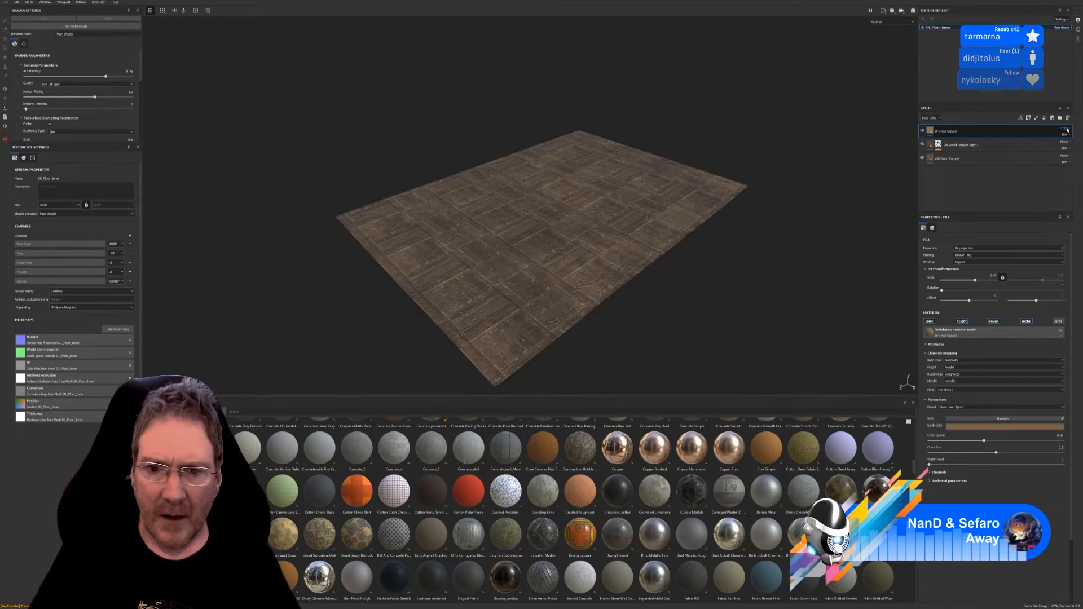
scroll(1068, 130, down, 1)
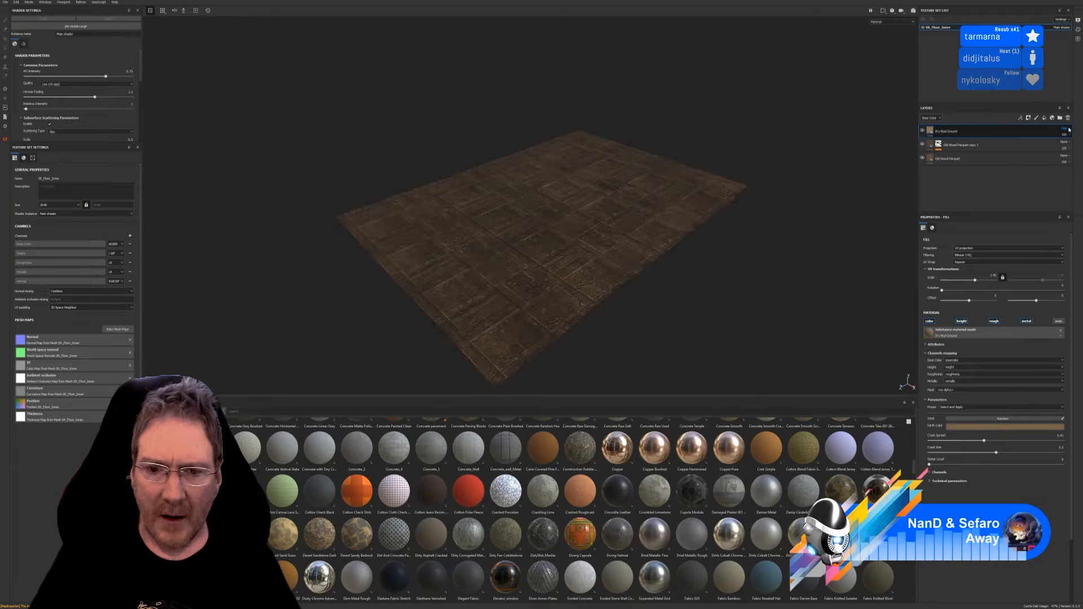
scroll(1068, 129, down, 1)
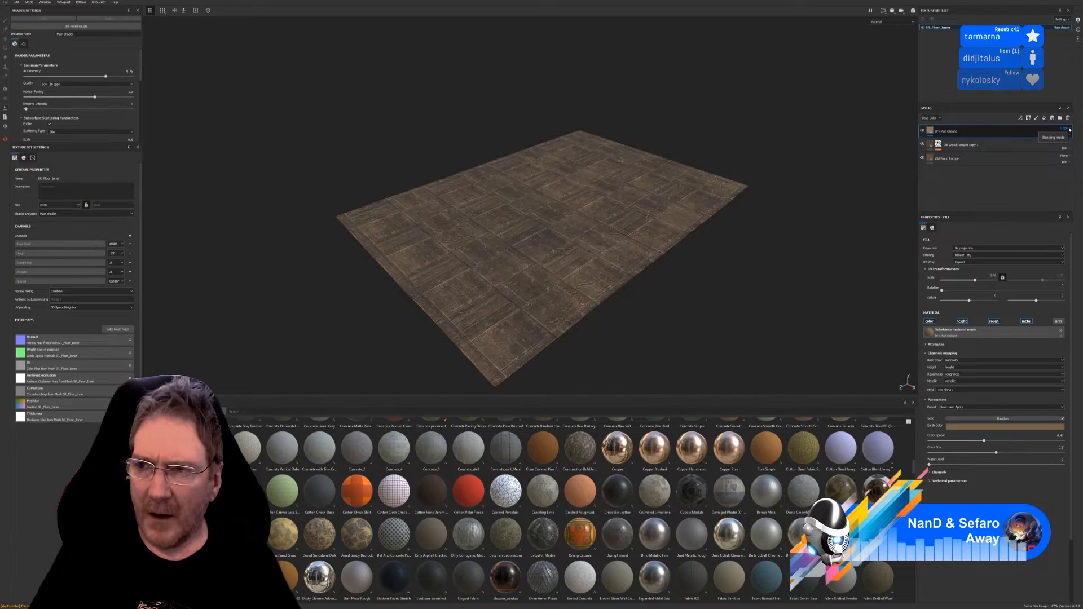
scroll(1069, 129, down, 1)
scroll(1069, 129, down, 1)
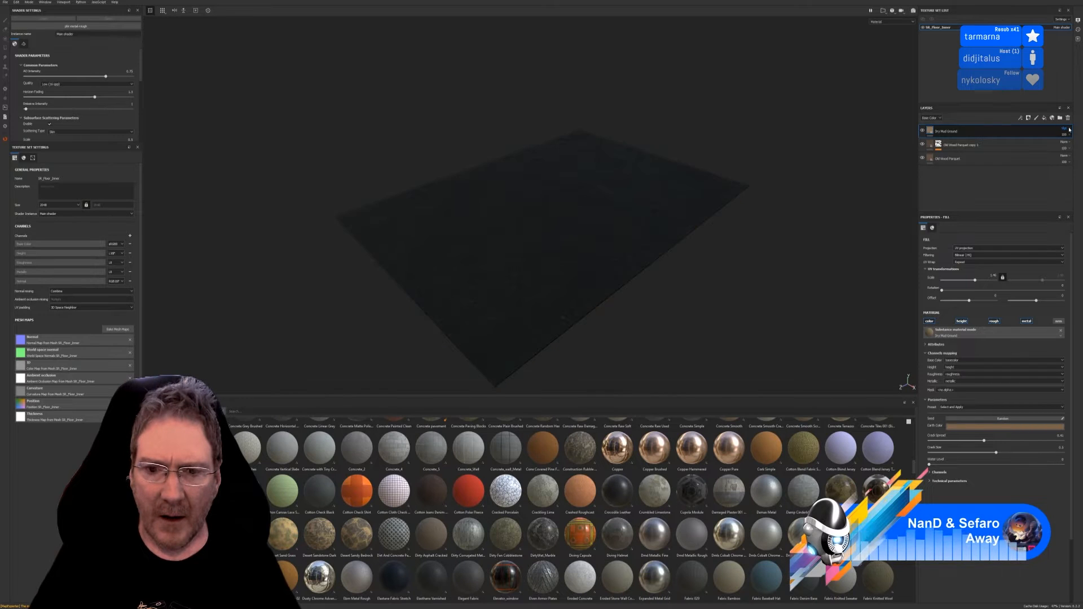
scroll(1070, 129, down, 1)
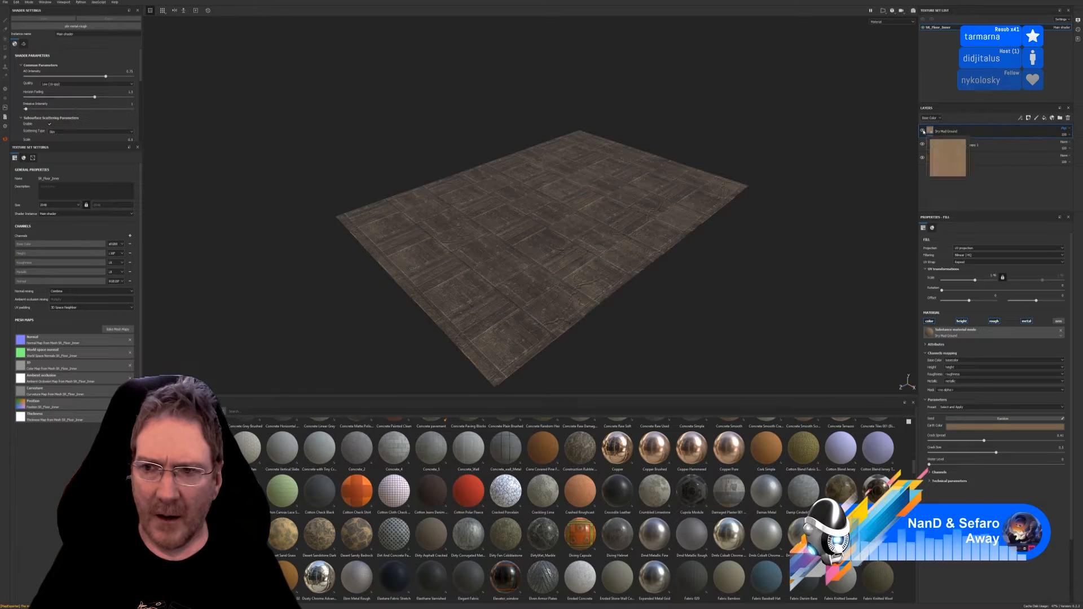
Compare the floor with the Dry Mud Ground layer hidden and shown, and view it from a higher angle
click(922, 131)
click(922, 131)
click(922, 131)
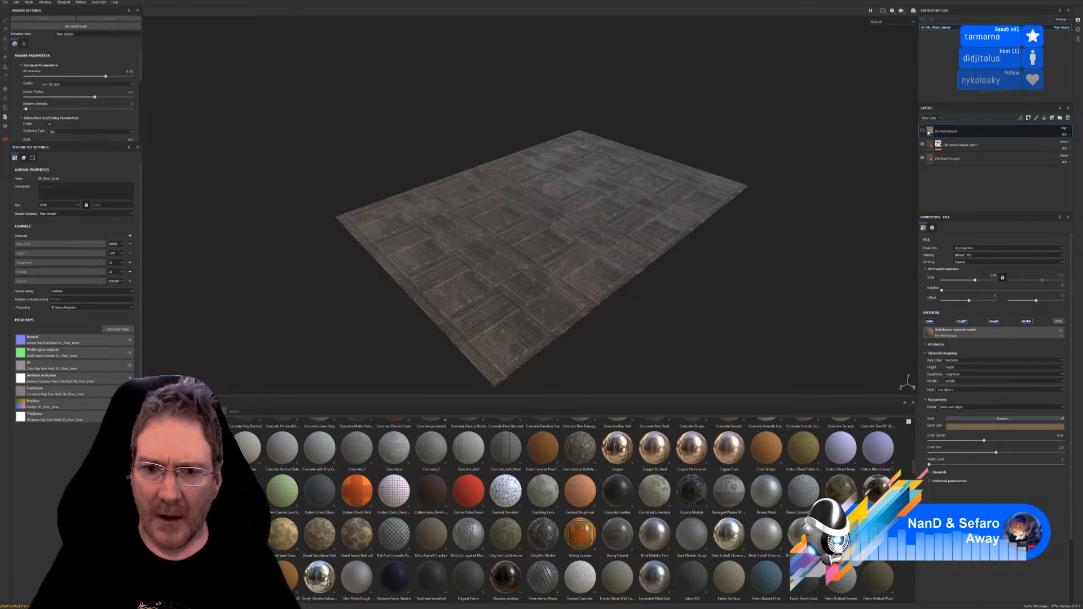
click(923, 131)
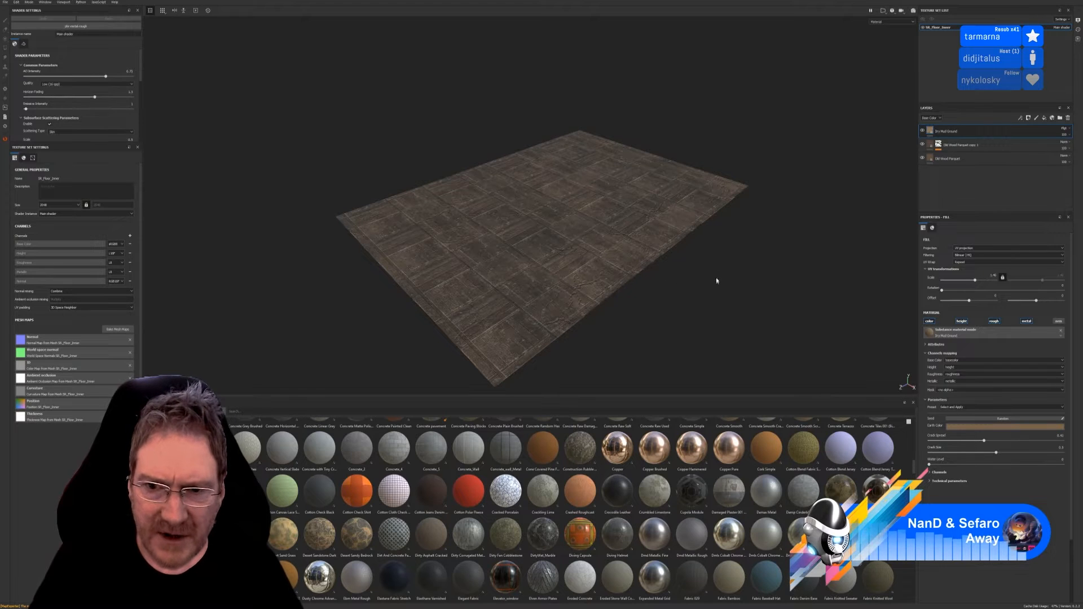
alt+drag(716, 279, 725, 295)
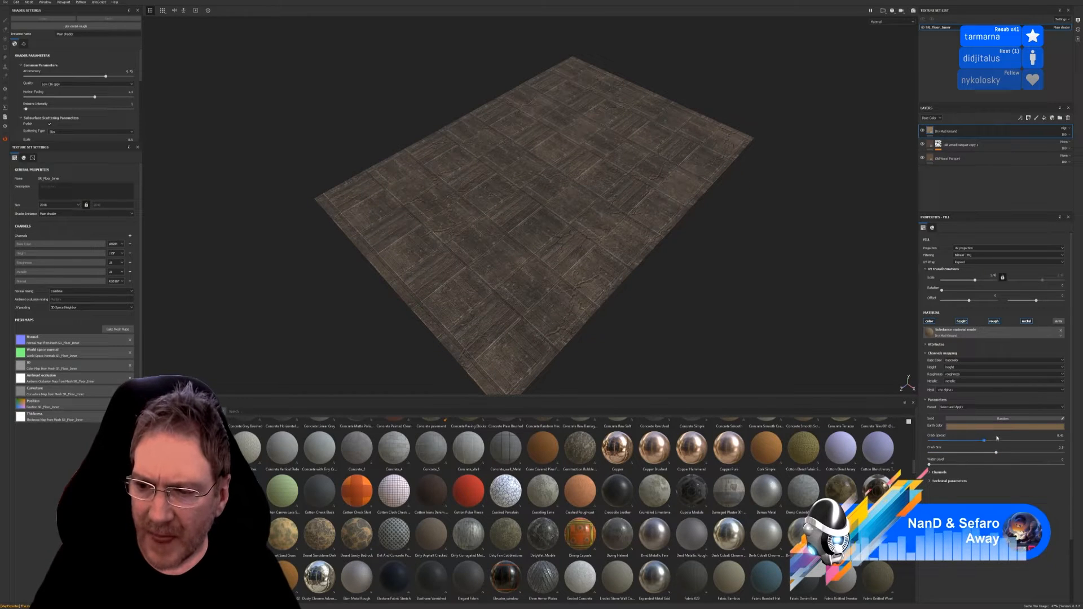
Set the Dry Mud Ground material's Earth Color to a much darker, less saturated brown
click(999, 428)
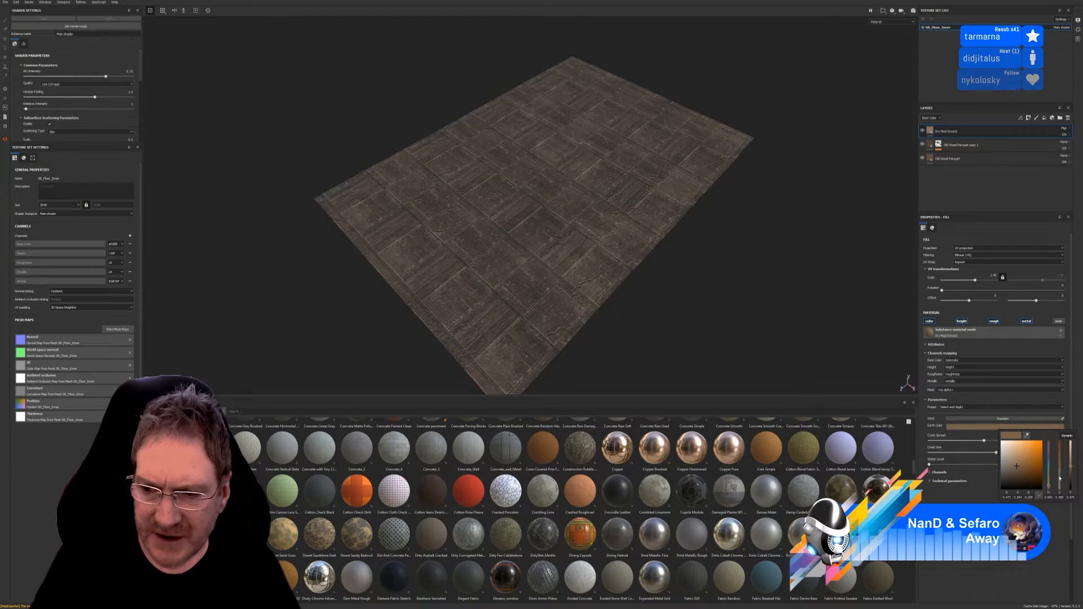
click(1059, 477)
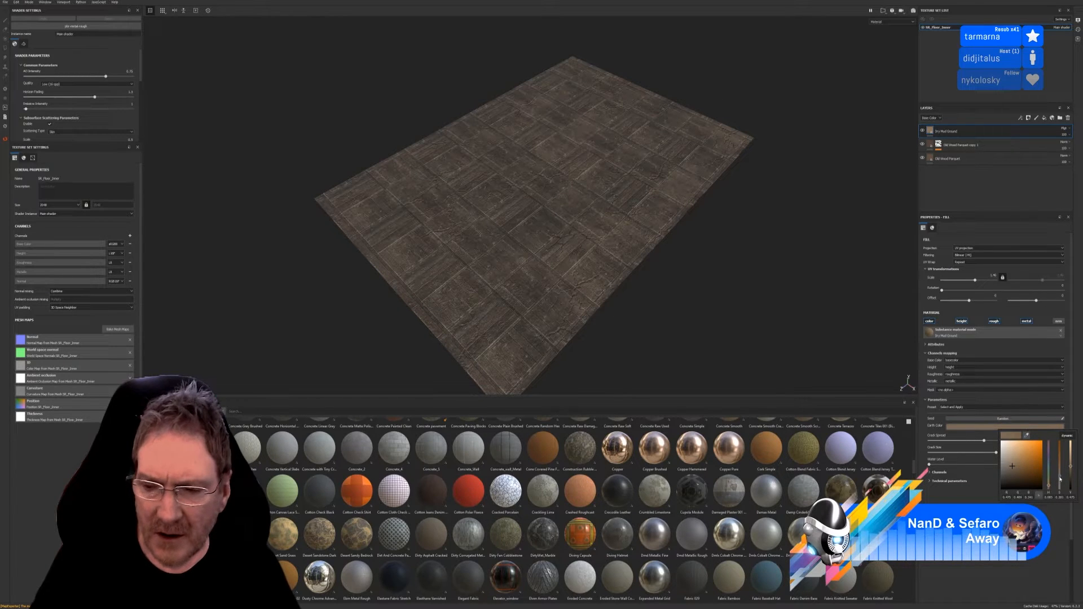
click(1060, 480)
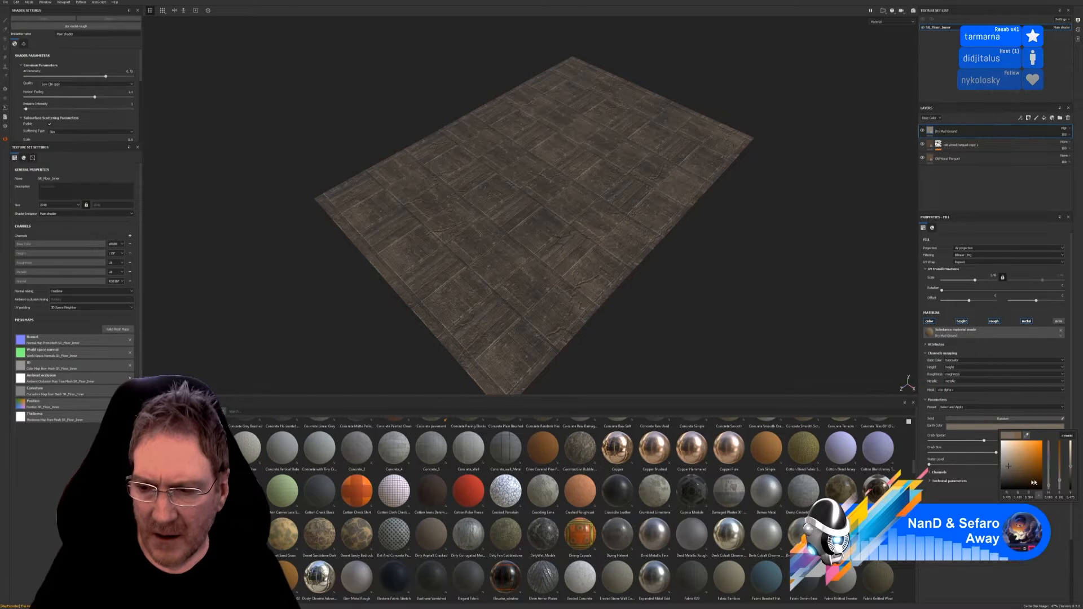
click(1070, 476)
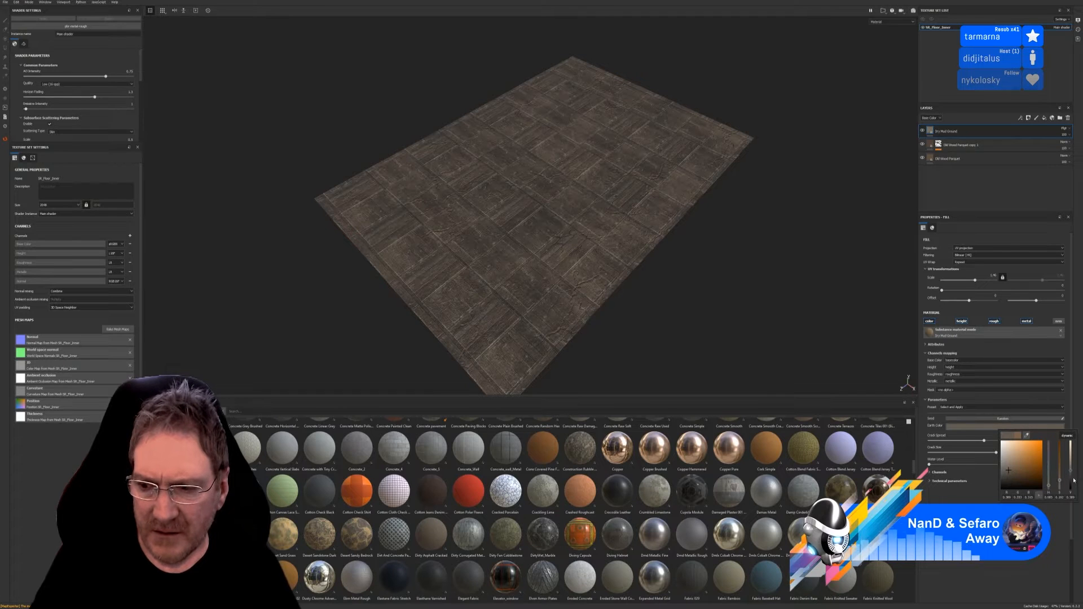
drag(1071, 478, 1071, 485)
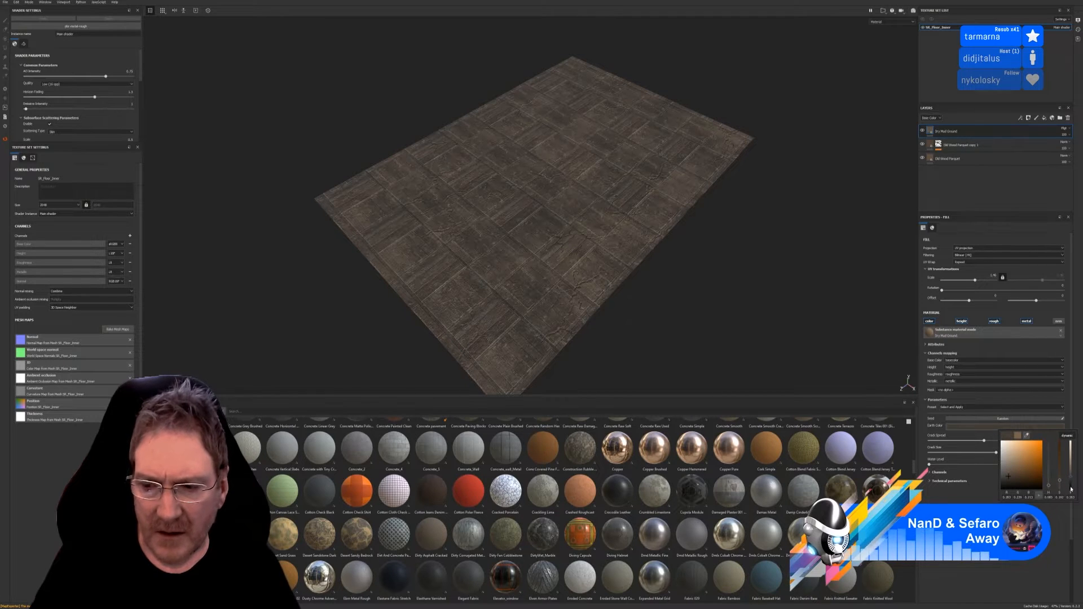
click(1070, 485)
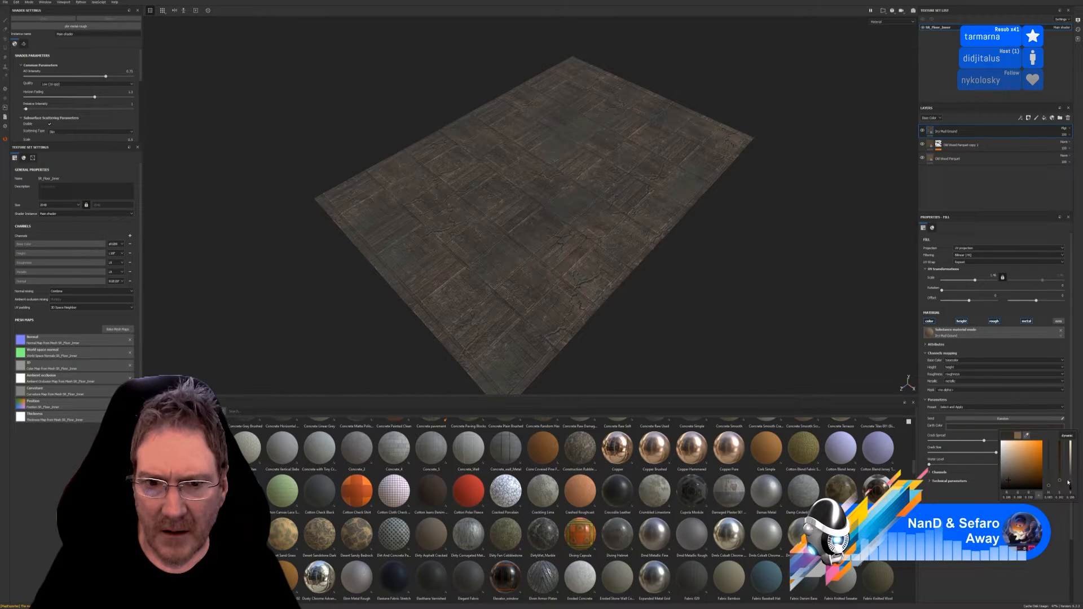
click(668, 248)
alt+drag(644, 249, 632, 278)
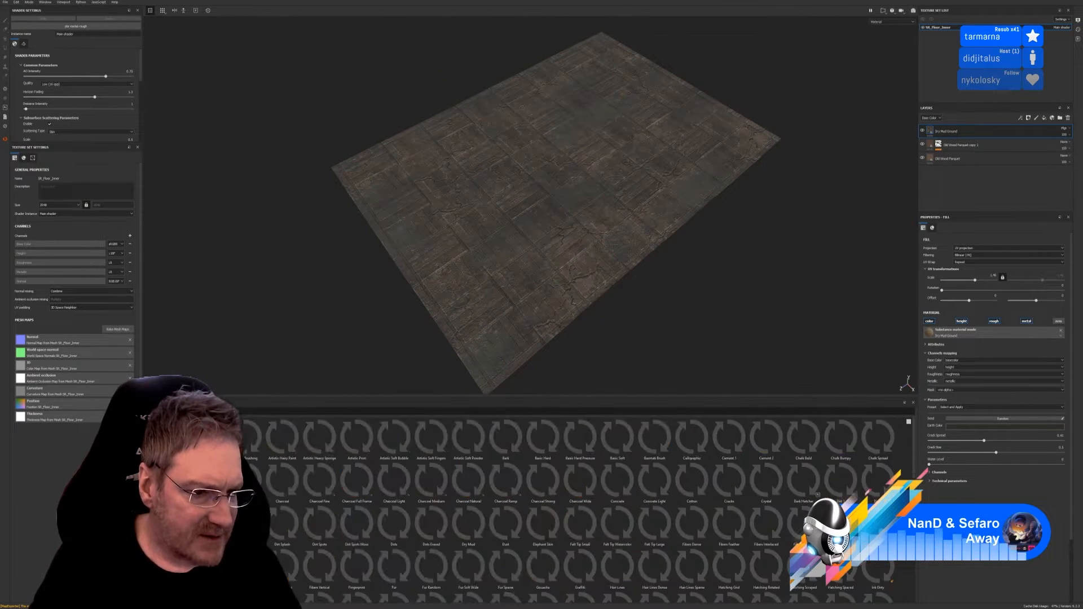
Add a white mask to the Dry Mud Ground layer and choose a cloudy, grungy brush enlarged to cover several parquet tiles
right_click(968, 132)
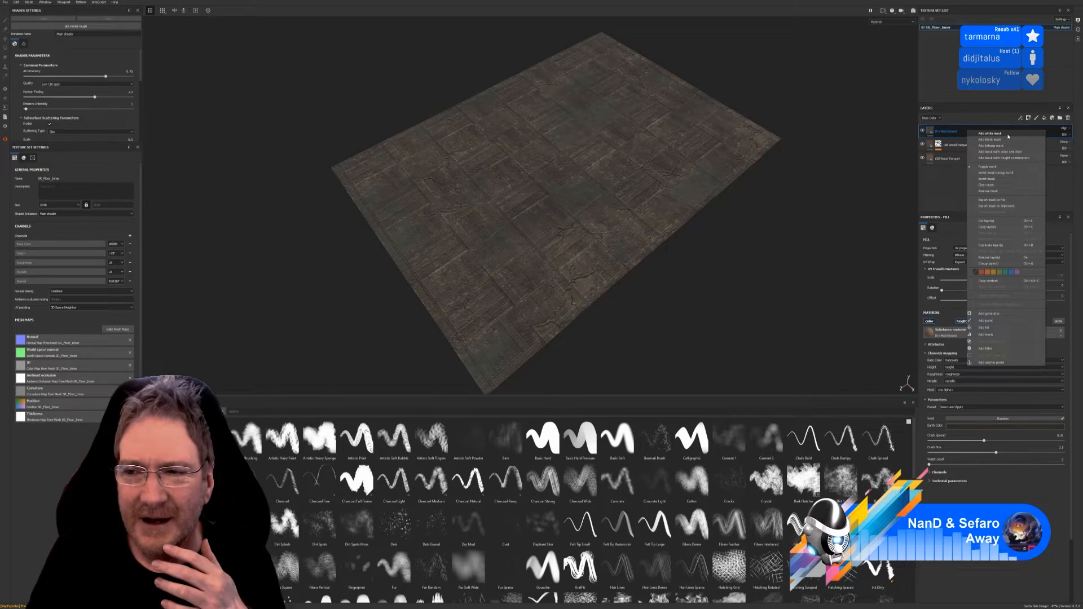
click(1009, 135)
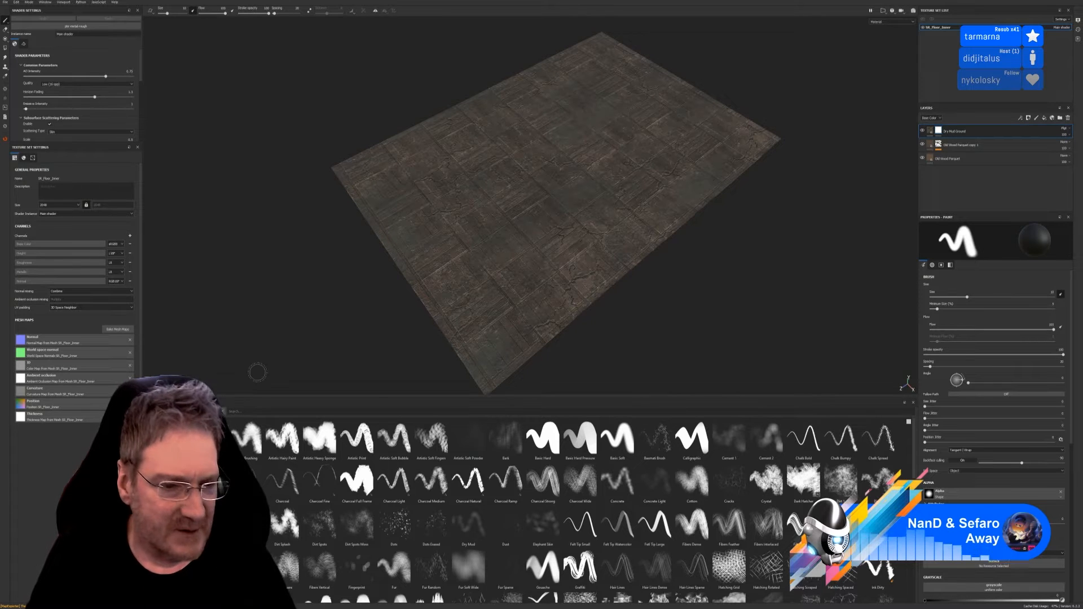
click(843, 483)
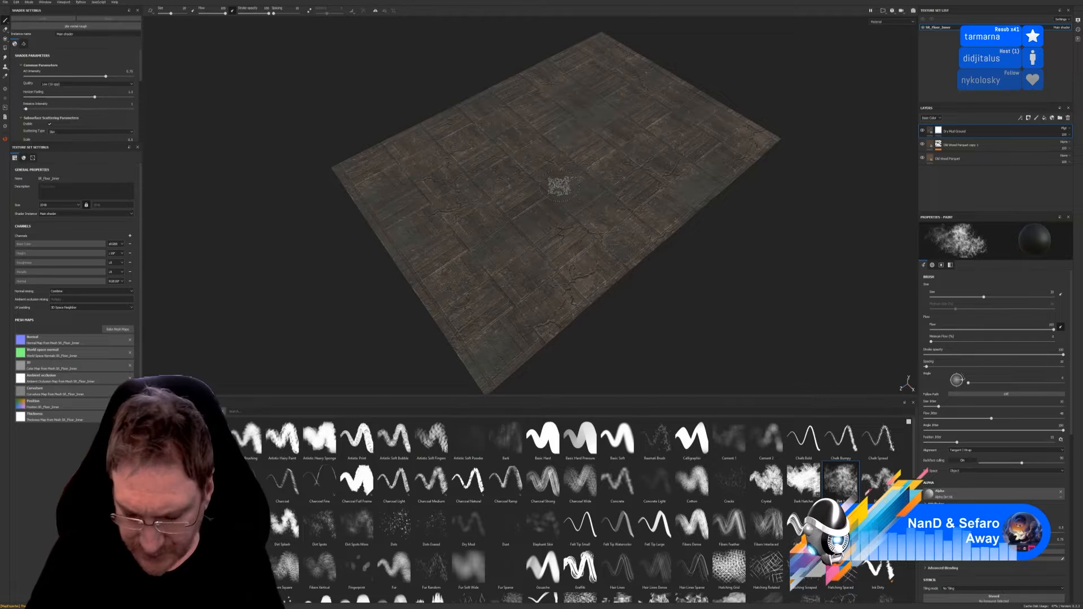
ctrl+right_drag(560, 185, 615, 184)
Paint the mud out of the mask in broad, irregular patches across the middle and sides of the floor
click(499, 191)
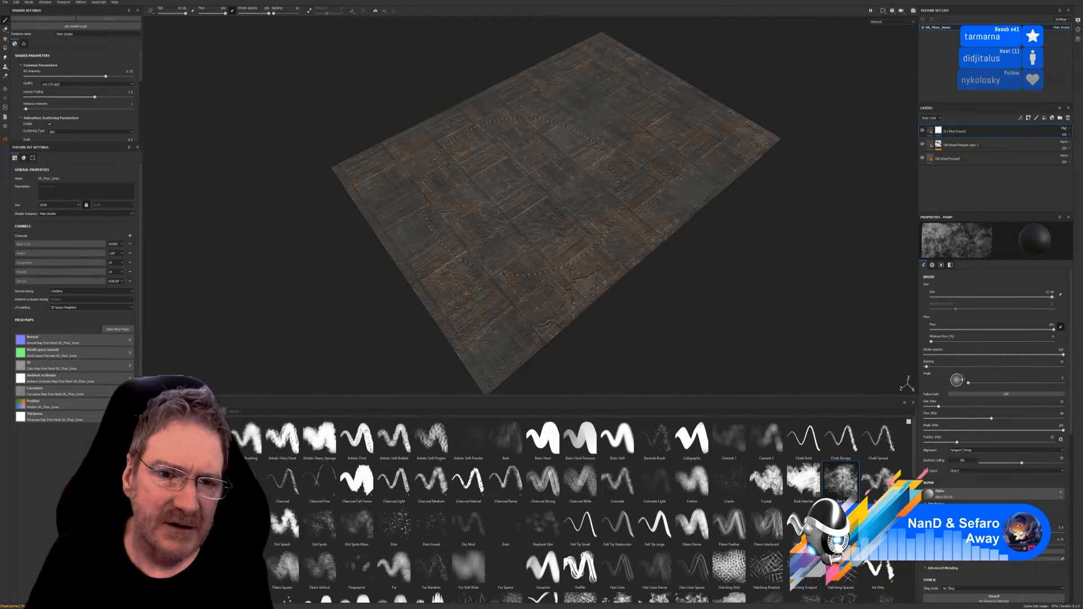
drag(522, 196, 567, 181)
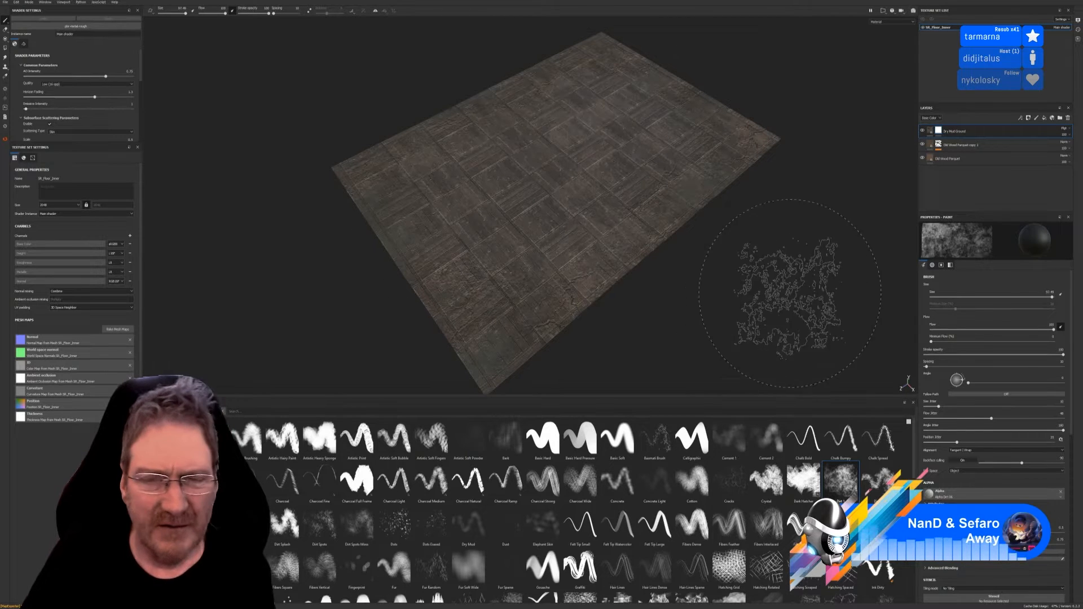
mouse_move(774, 290)
alt+mouse_down()
mouse_move(761, 286)
mouse_move(857, 337)
alt+mouse_up()
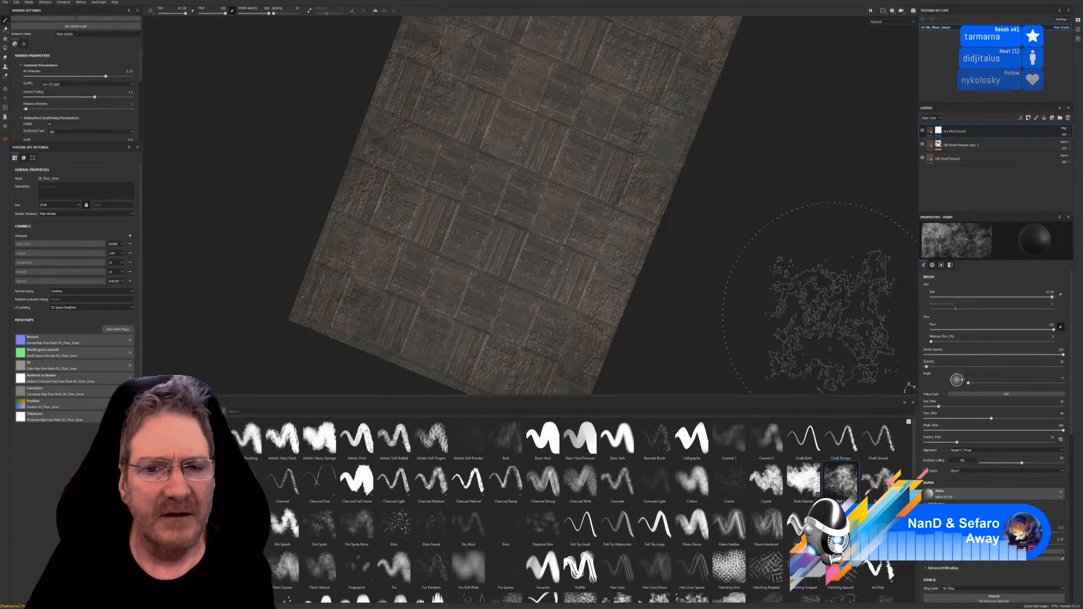
mouse_move(634, 178)
mouse_down()
mouse_move(611, 217)
mouse_move(646, 194)
mouse_up()
mouse_move(420, 178)
mouse_down()
mouse_move(398, 172)
mouse_move(574, 220)
mouse_move(531, 198)
mouse_up()
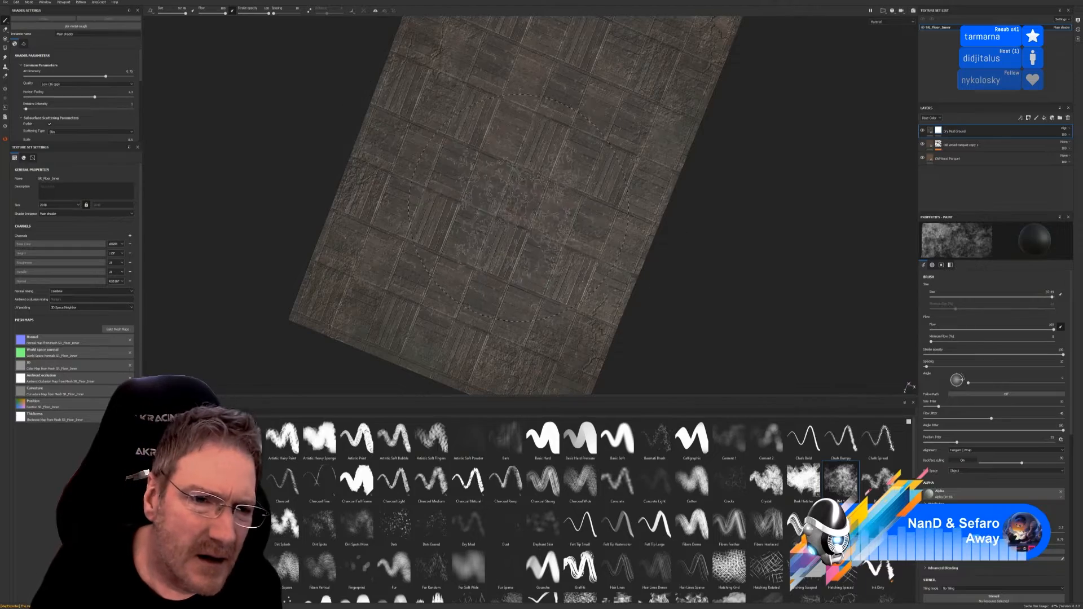
Check the masked mud on the planks up close and reduce the mask brush size
scroll(598, 231, up, 5)
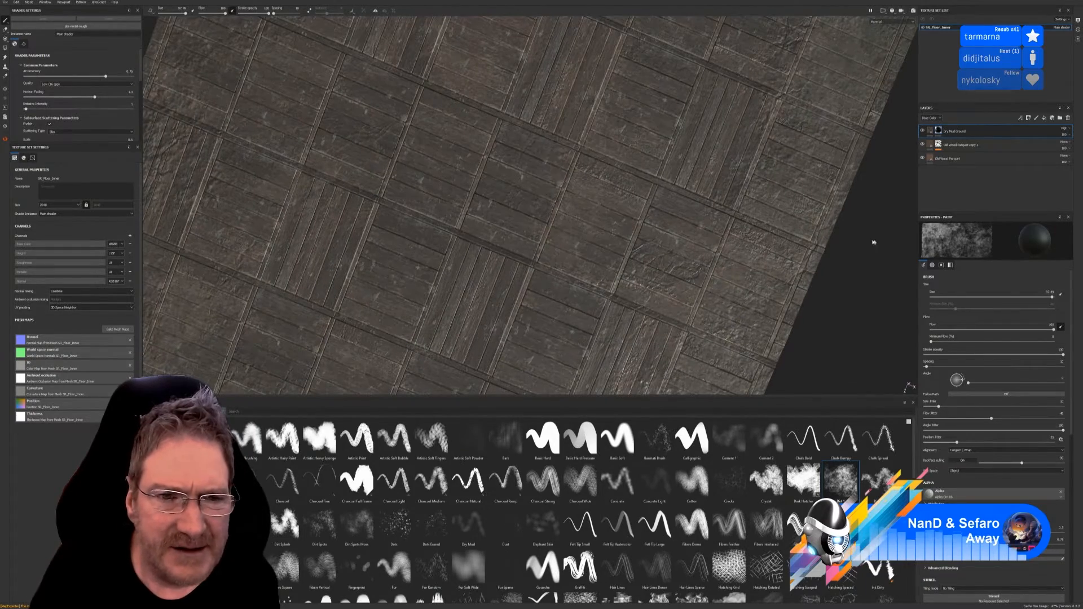
click(931, 133)
key(1)
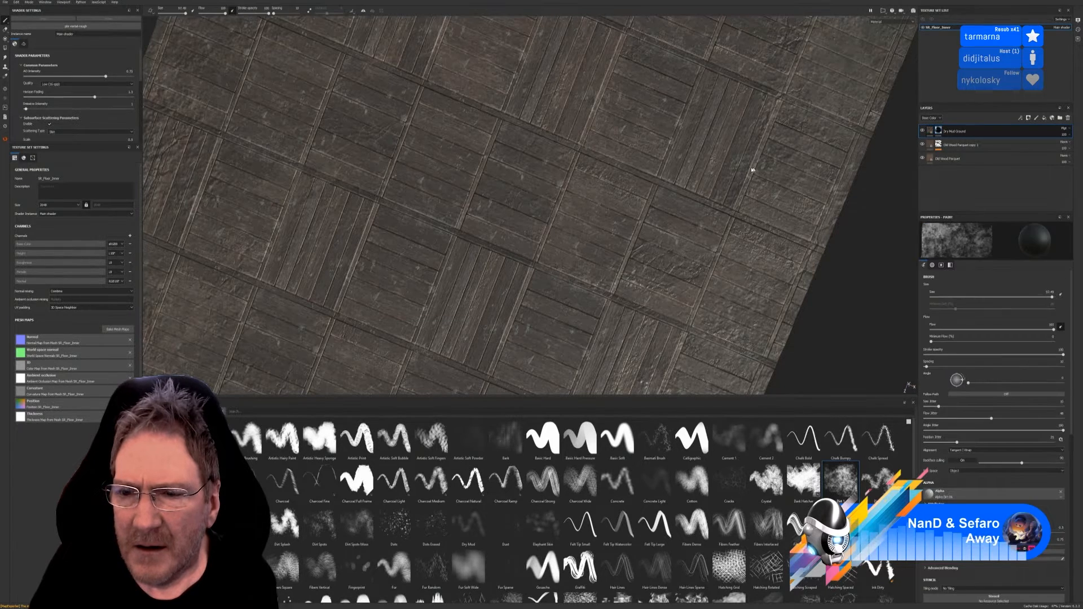
scroll(623, 186, down, 5)
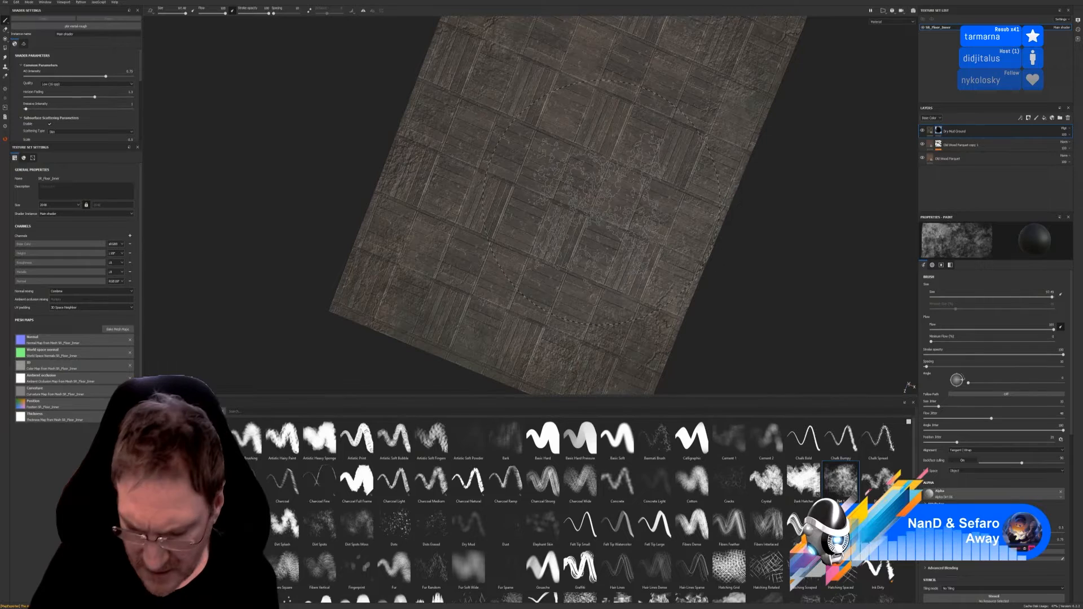
mouse_move(621, 186)
ctrl+right_down()
mouse_move(512, 184)
mouse_move(415, 147)
ctrl+right_up()
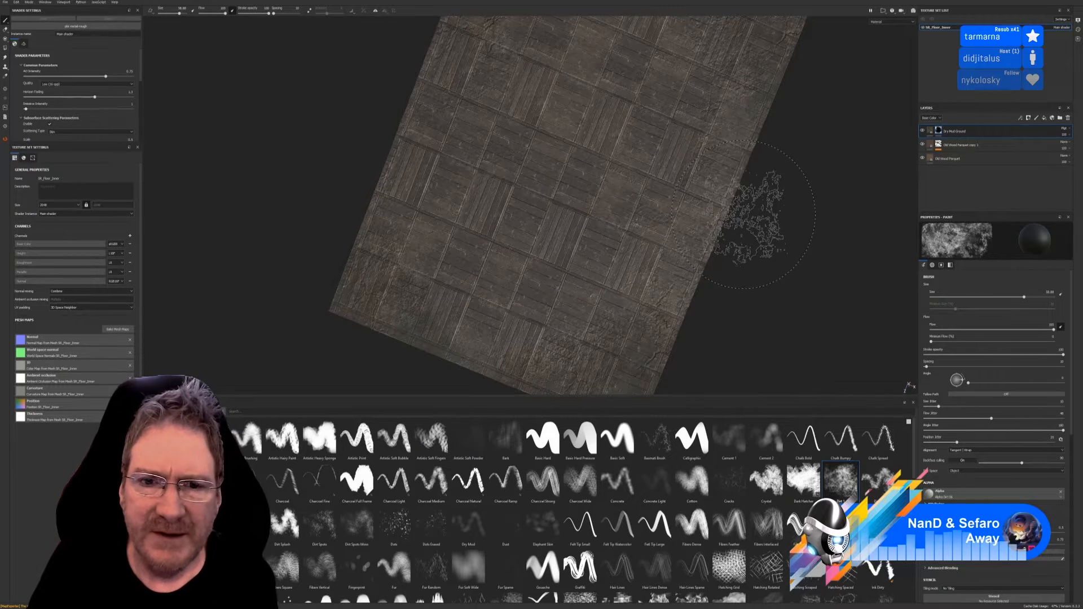
Disable the height channel of the Dry Mud Ground fill and inspect the floor from low and high angles
click(934, 135)
click(963, 321)
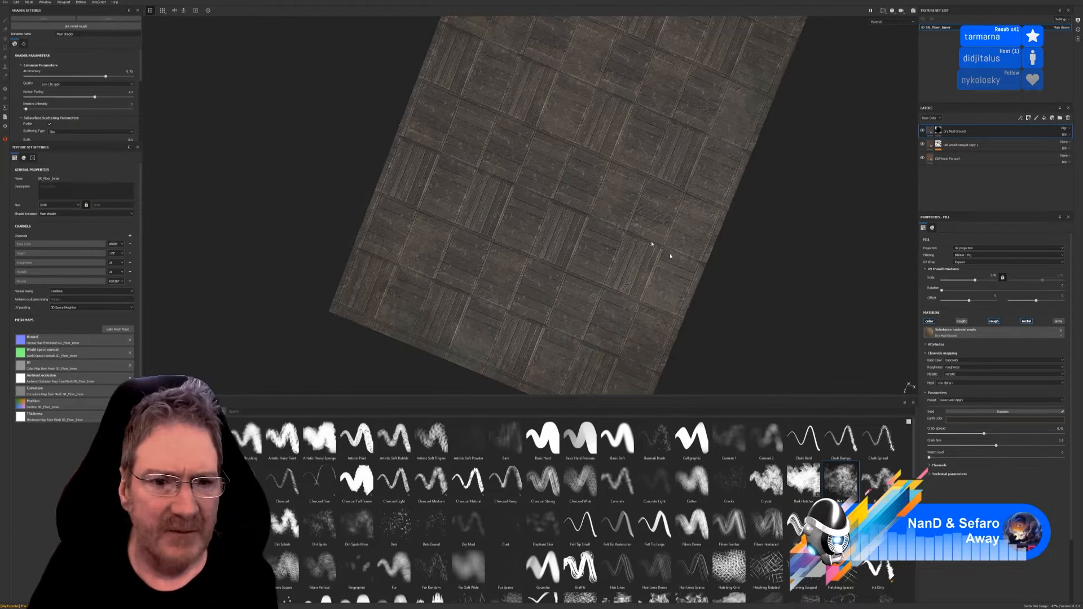
alt+drag(758, 306, 836, 214)
click(767, 258)
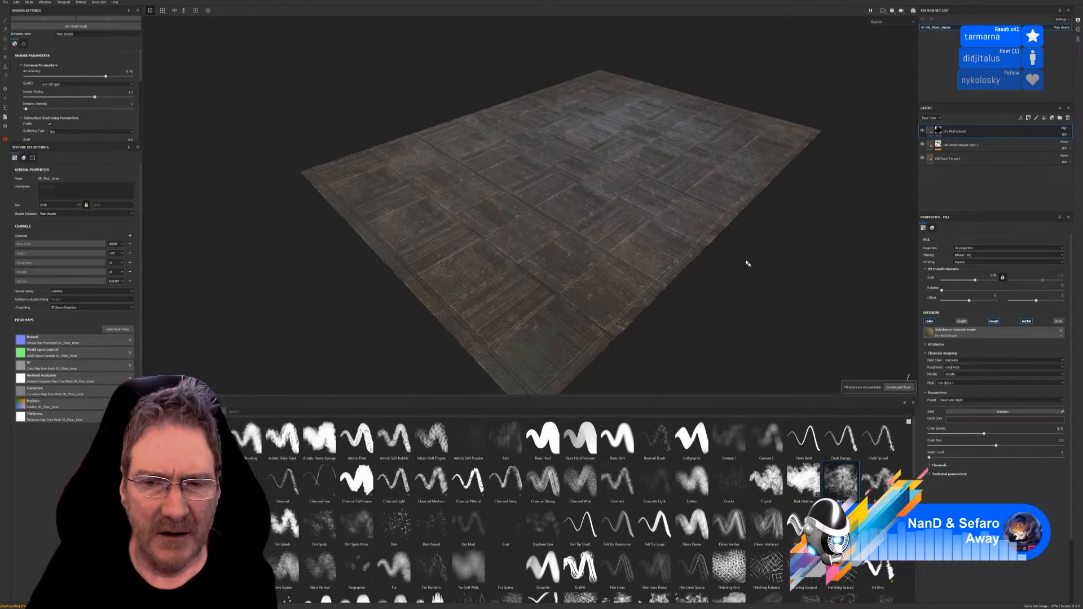
alt+drag(752, 253, 685, 269)
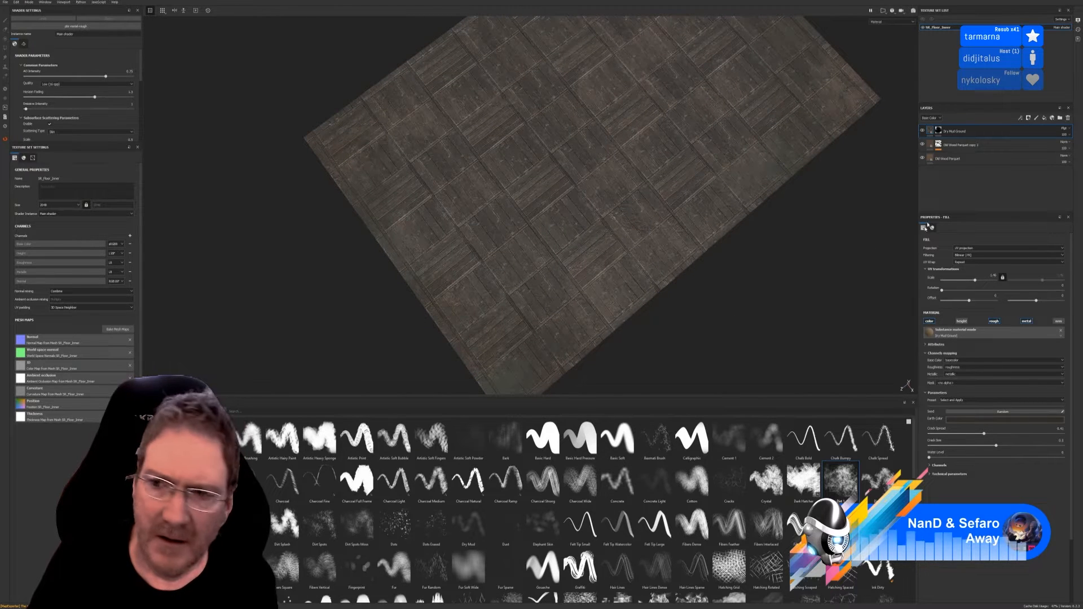
Set the Dry Mud Ground mask brush's grayscale to white and try a stroke restoring mud across the middle of the floor
click(937, 132)
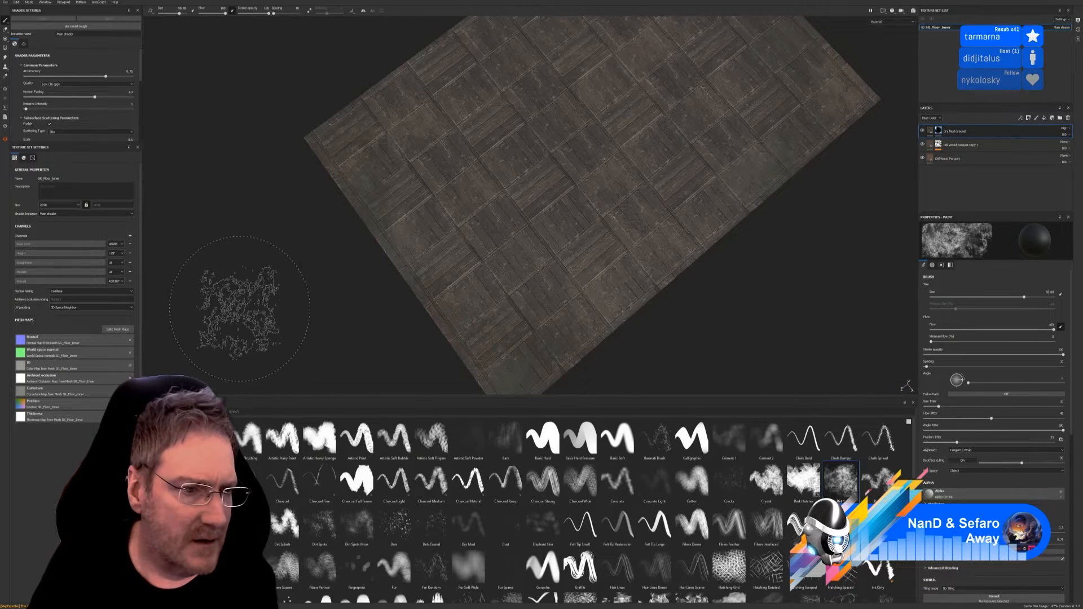
scroll(969, 483, down, 5)
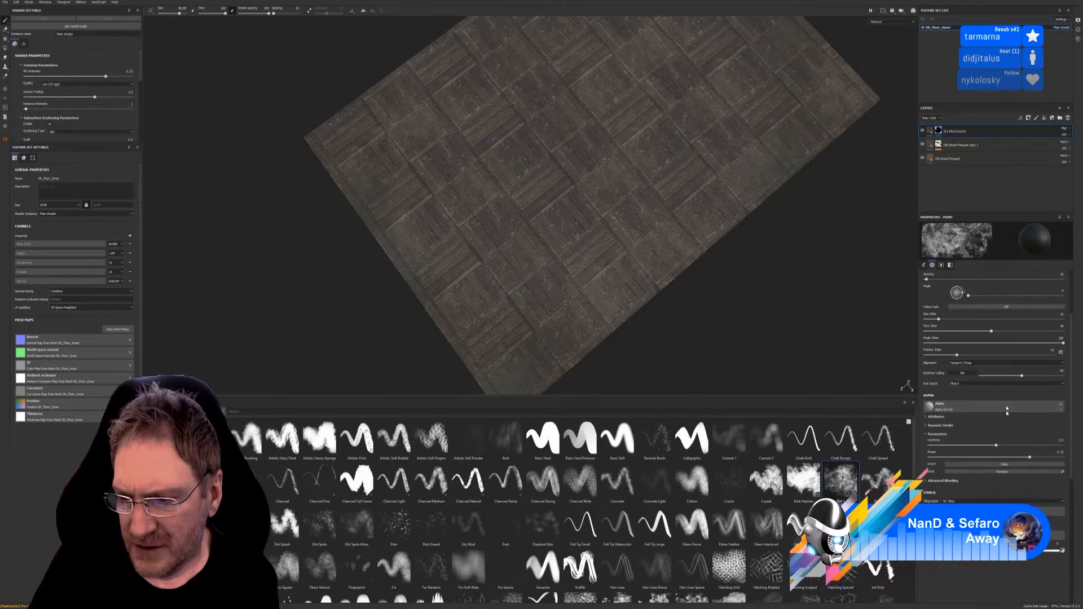
drag(941, 484, 1055, 480)
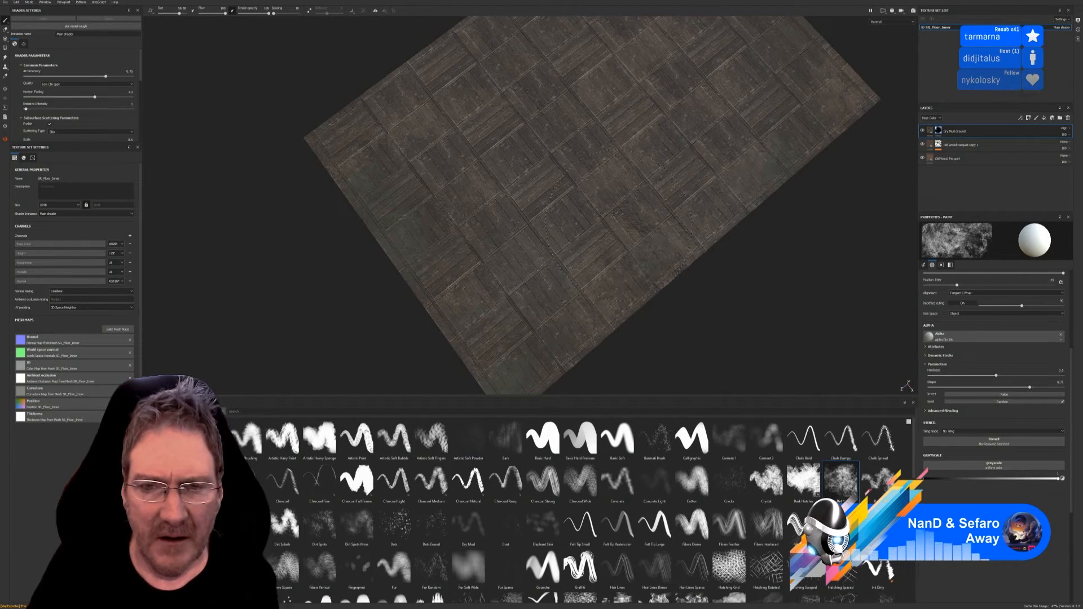
mouse_move(587, 248)
mouse_down()
mouse_move(592, 226)
mouse_move(570, 169)
mouse_move(648, 170)
mouse_move(651, 220)
mouse_up()
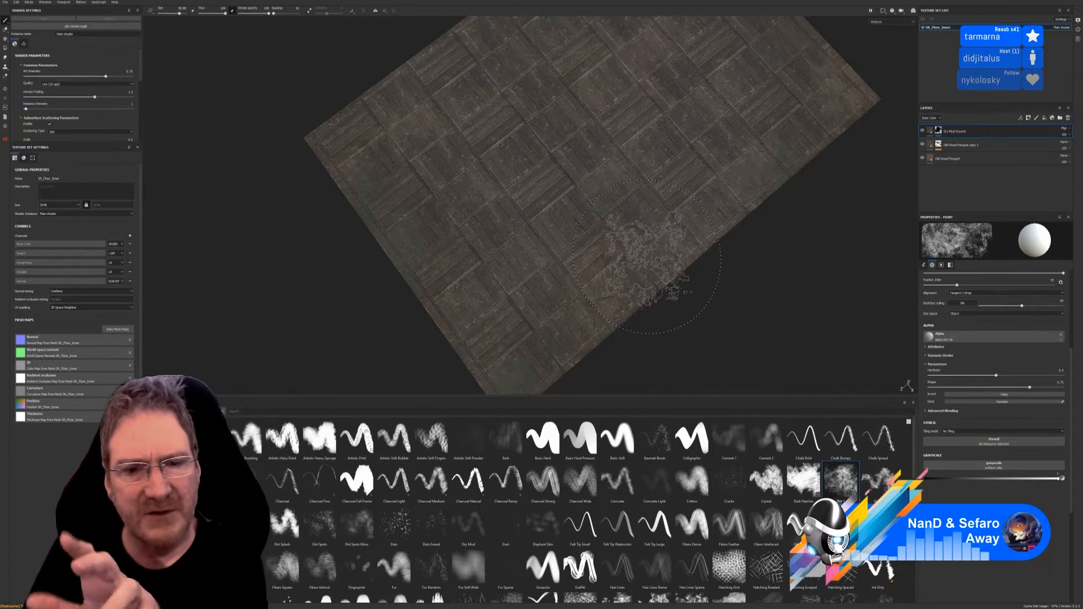
key(ctrl+z)
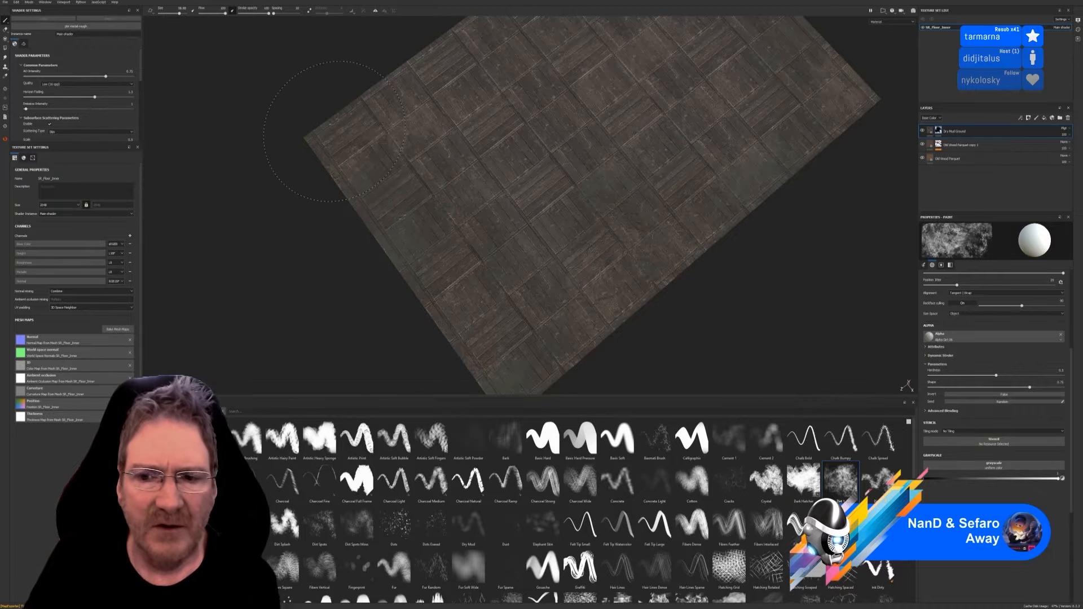
Paint mud back into the mask in patches along the floor's edges and corners, and check the surface from a low angle
mouse_move(761, 314)
alt+mouse_down()
mouse_move(522, 255)
mouse_move(529, 265)
alt+mouse_up()
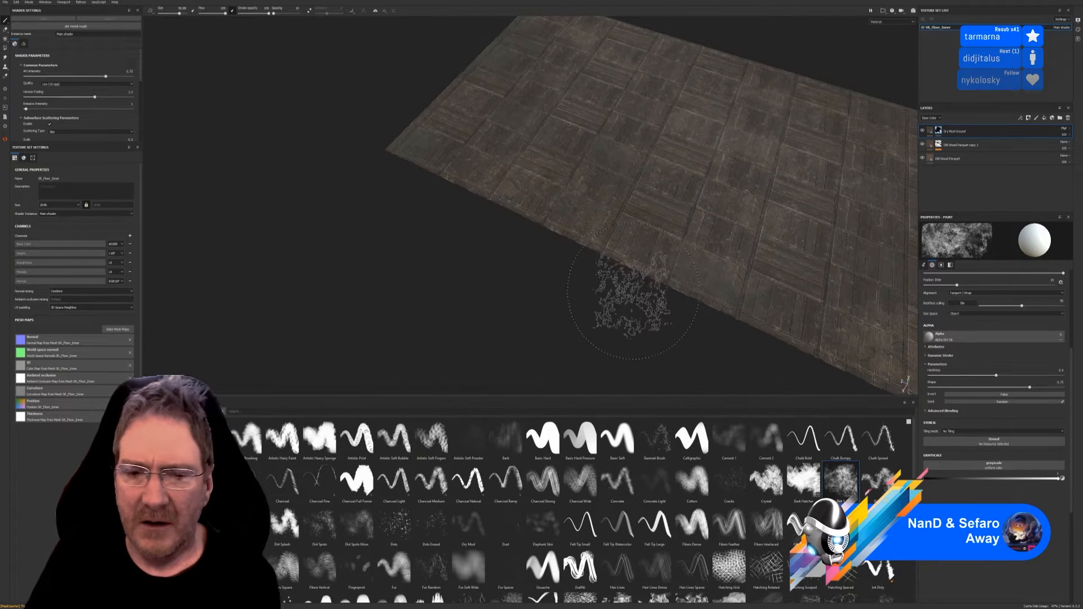
mouse_move(684, 286)
alt+right_down()
mouse_move(592, 266)
mouse_move(681, 321)
alt+right_up()
alt+middle_drag(713, 361, 532, 293)
alt+right_drag(532, 294, 486, 304)
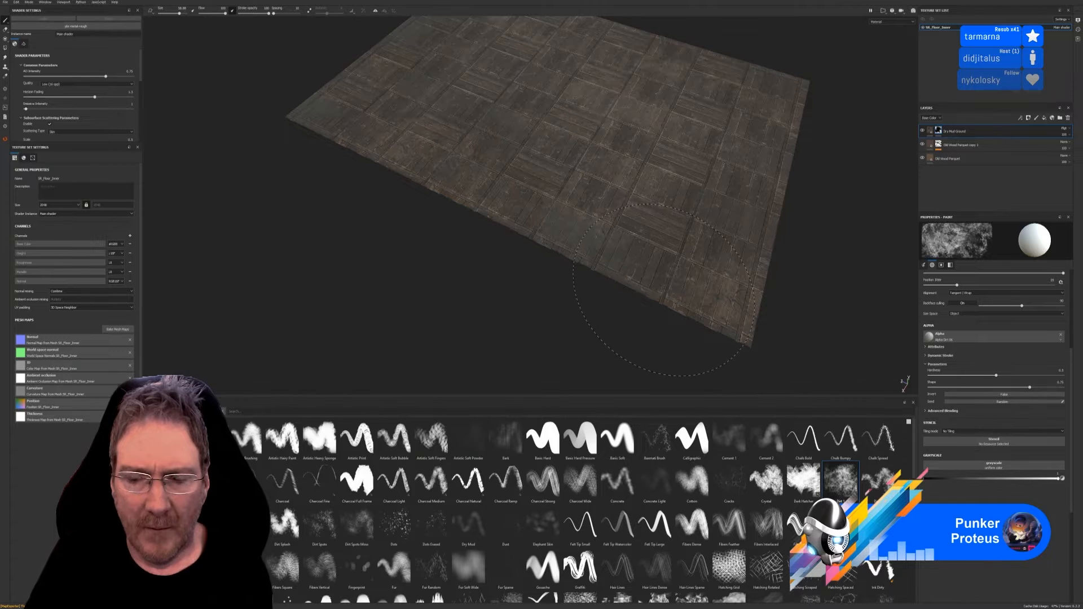
alt+drag(854, 281, 815, 304)
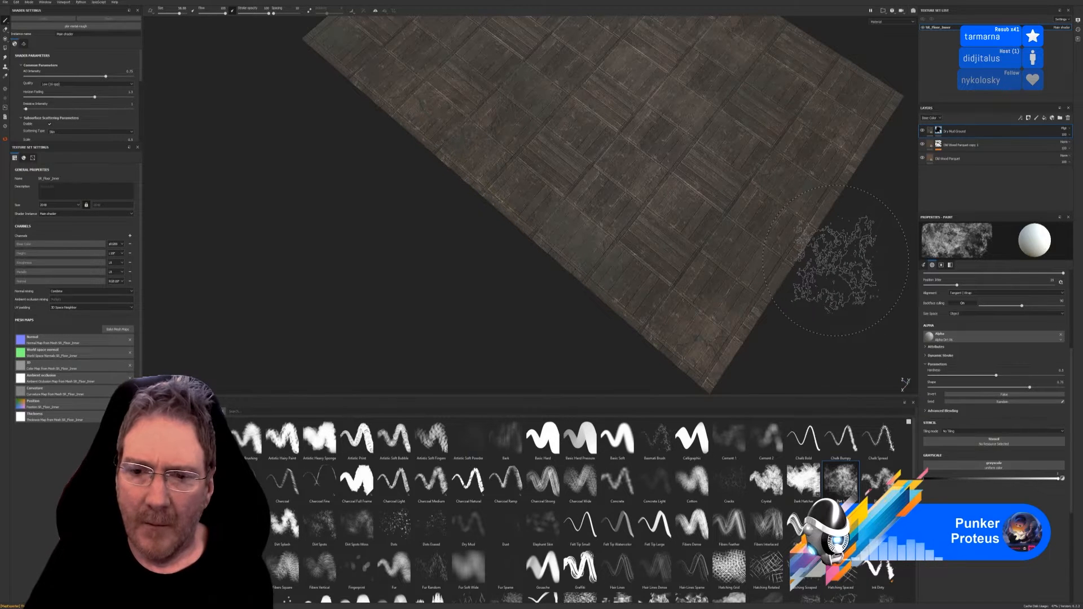
alt+right_drag(844, 266, 822, 308)
mouse_move(729, 254)
alt+right_down()
mouse_move(716, 197)
mouse_move(767, 185)
alt+right_up()
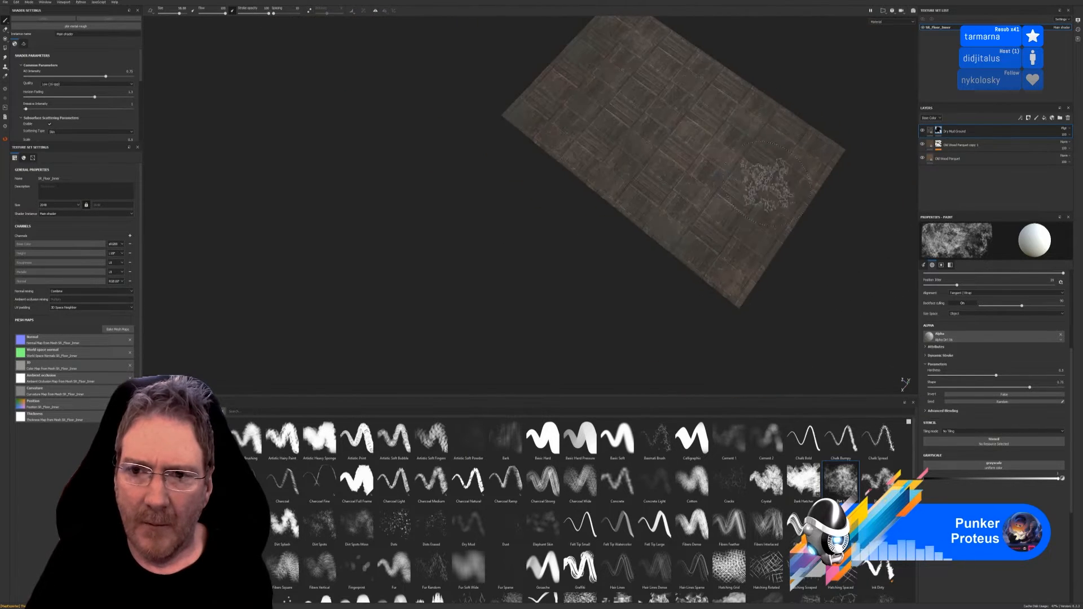
alt+middle_drag(798, 109, 720, 253)
alt+right_drag(638, 183, 620, 240)
drag(595, 194, 592, 189)
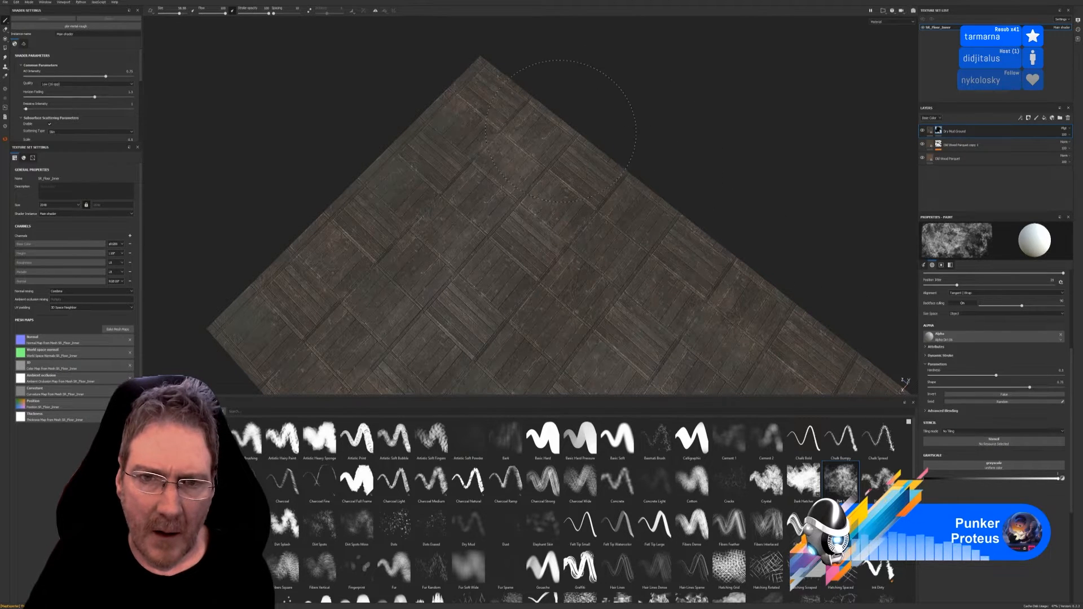
scroll(702, 174, down, 2)
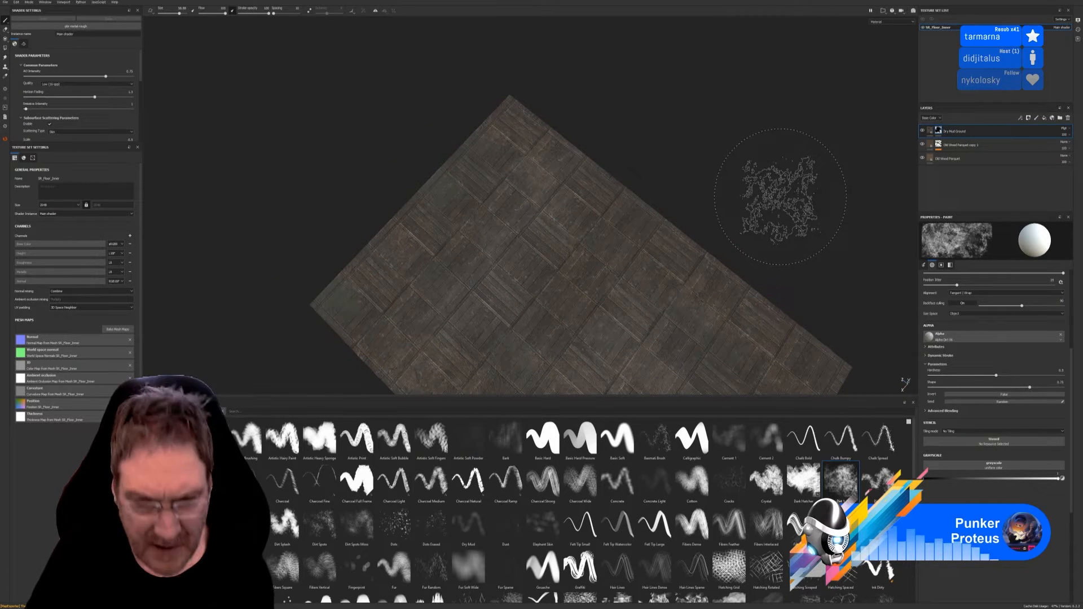
mouse_move(769, 194)
alt+middle_down()
mouse_move(737, 159)
mouse_move(702, 61)
alt+middle_up()
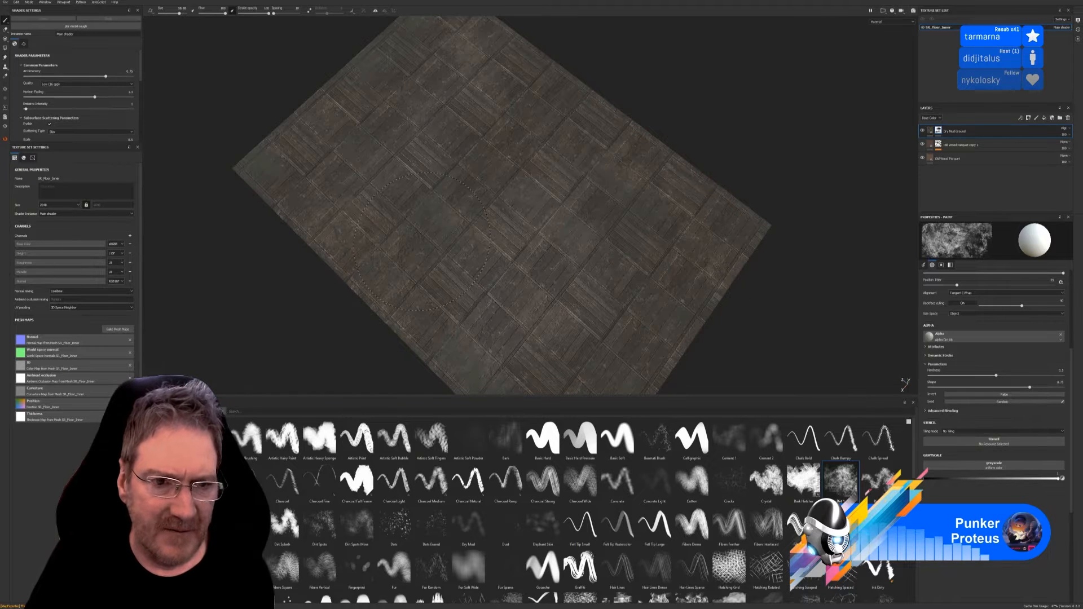
mouse_move(761, 335)
alt+mouse_down()
mouse_move(820, 230)
mouse_move(872, 214)
mouse_move(886, 176)
alt+mouse_up()
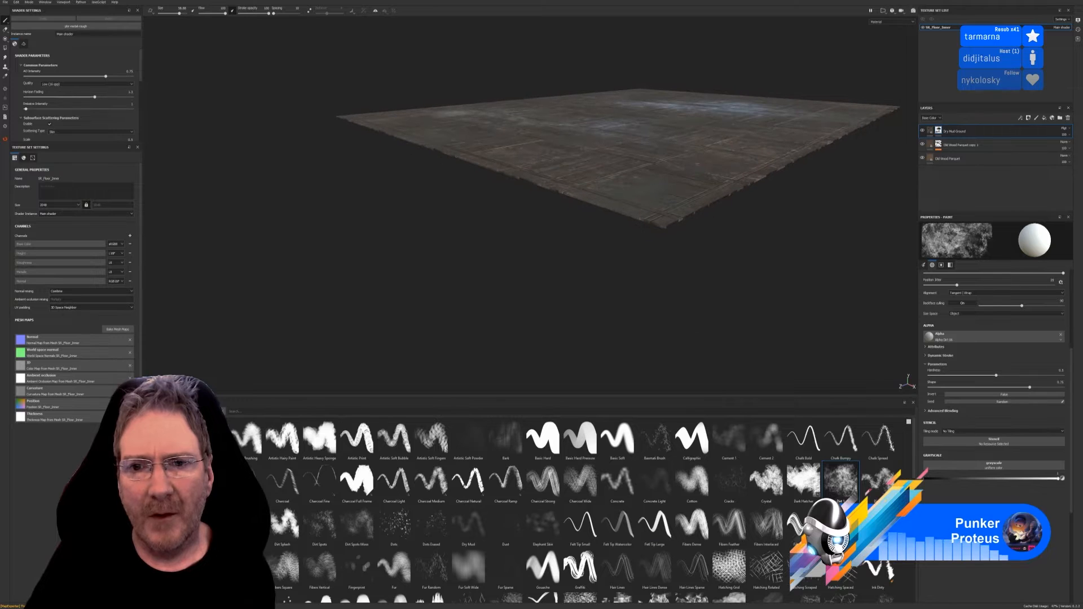
scroll(762, 257, down, 1)
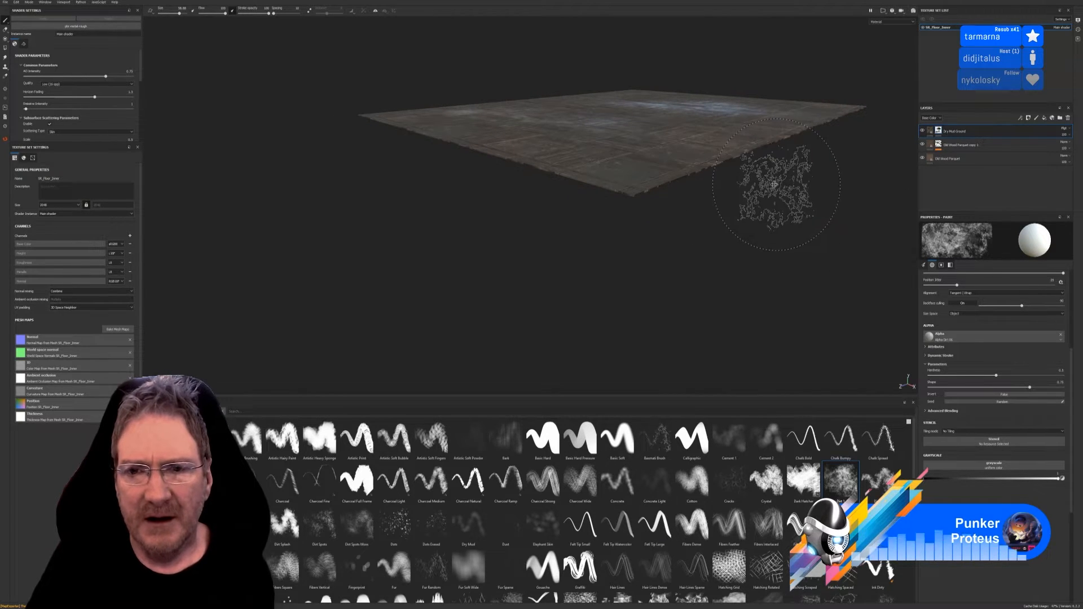
mouse_move(767, 189)
alt+mouse_down()
mouse_move(746, 232)
mouse_move(747, 285)
mouse_move(771, 252)
mouse_move(754, 270)
mouse_move(711, 278)
mouse_move(500, 254)
mouse_move(624, 280)
mouse_move(742, 261)
mouse_move(725, 242)
alt+mouse_up()
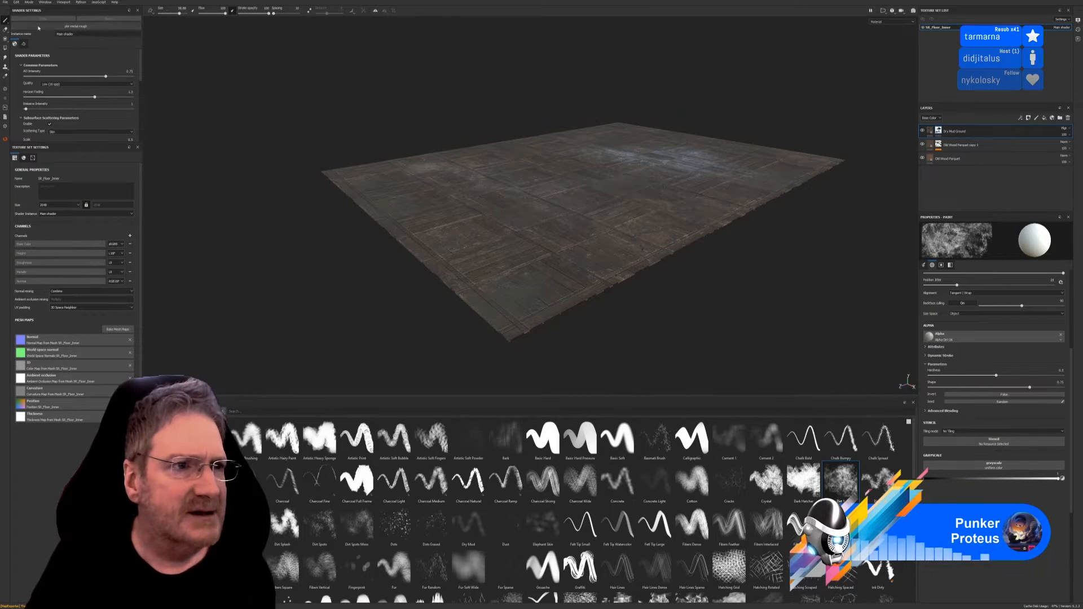
Save the project as SR_Floor in the Floor folder of the Sitting Room models
click(5, 3)
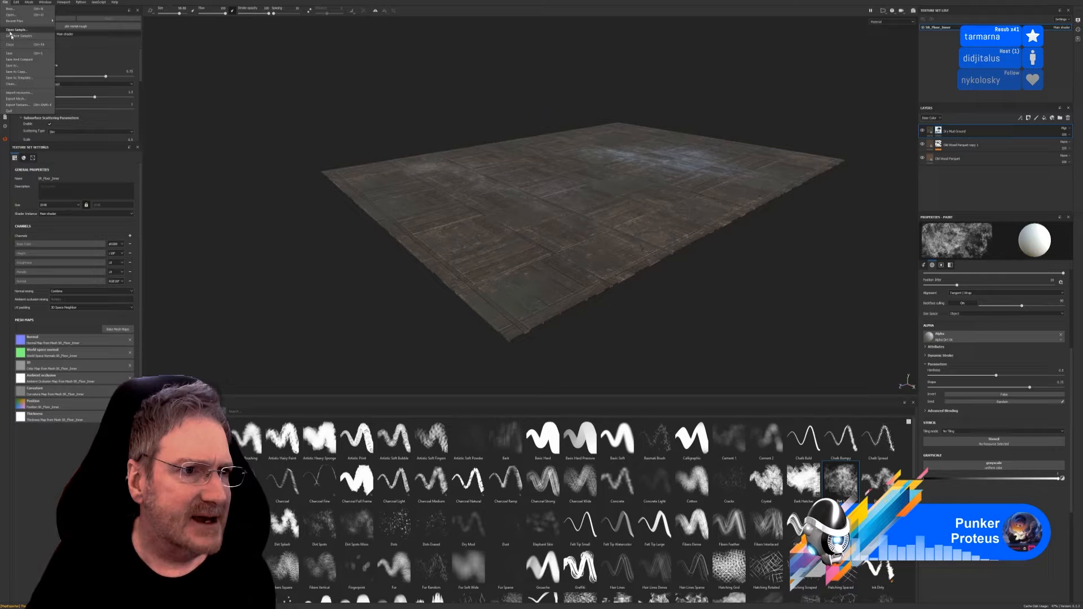
click(19, 67)
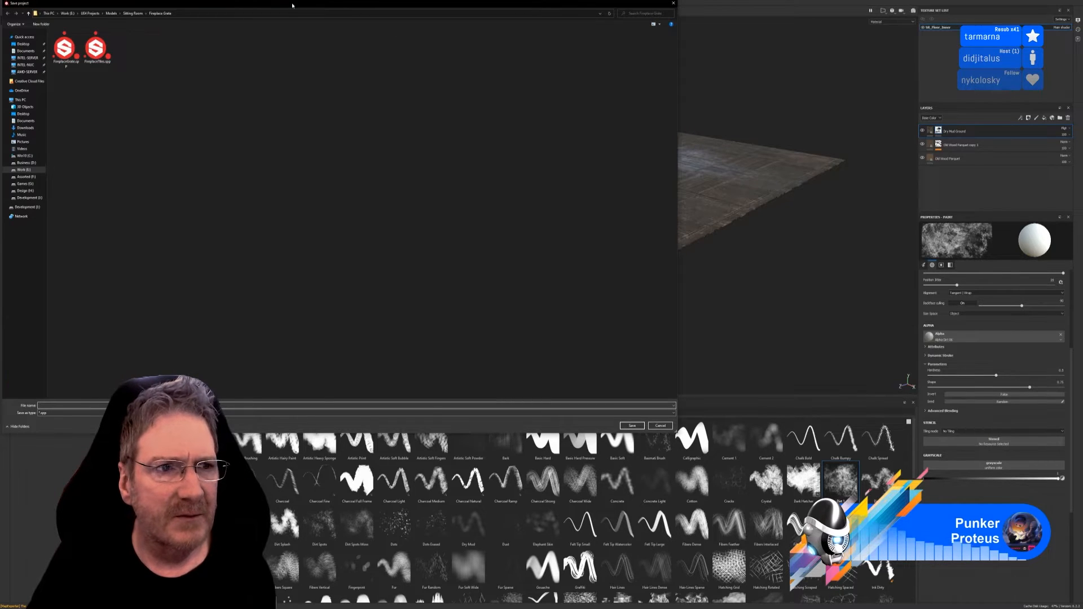
double_click(292, 5)
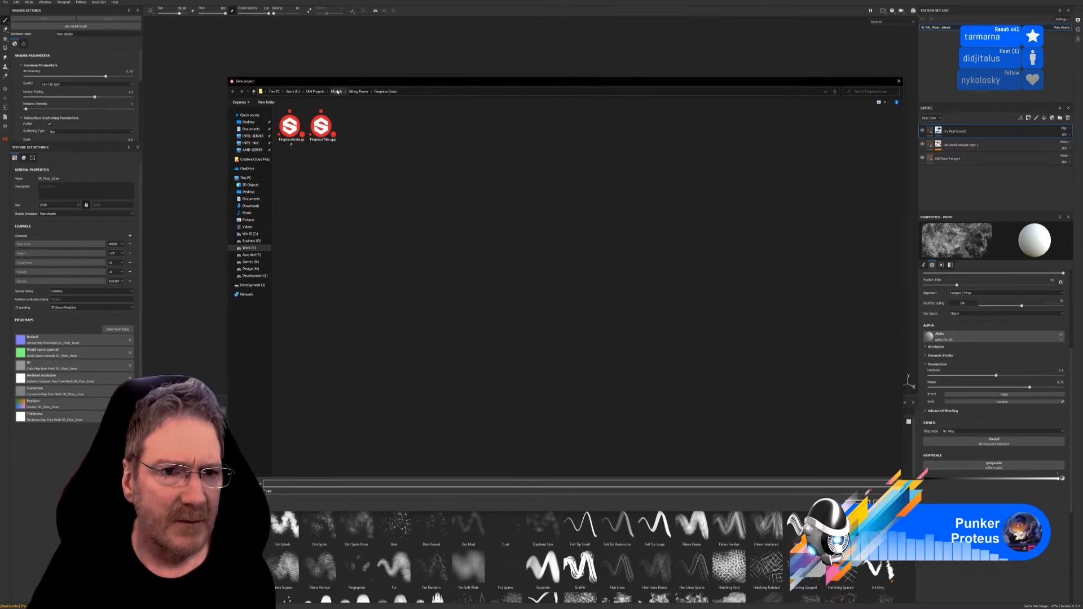
click(359, 91)
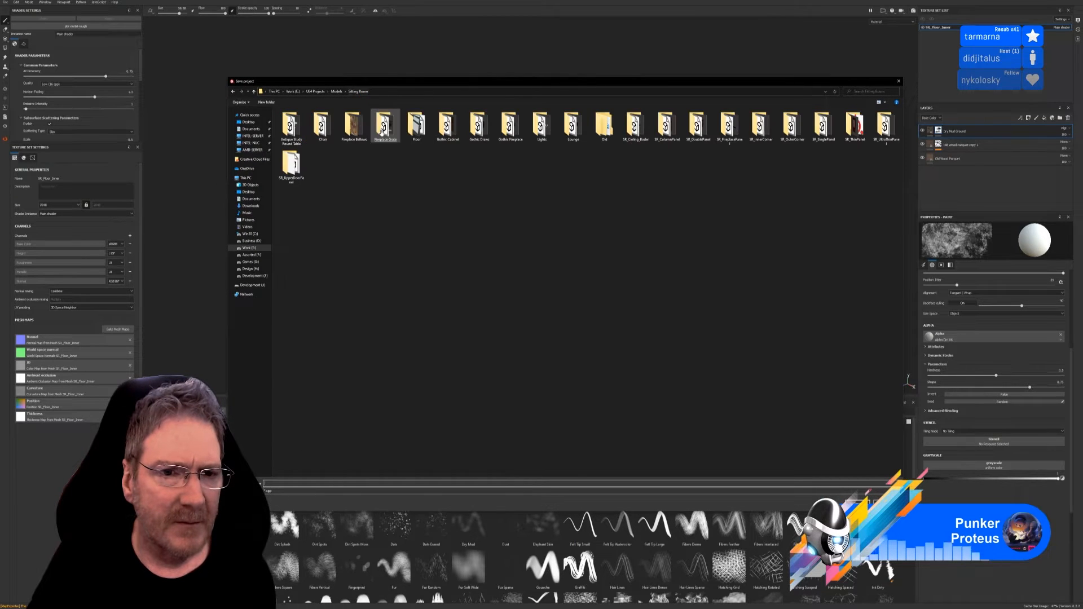
click(417, 138)
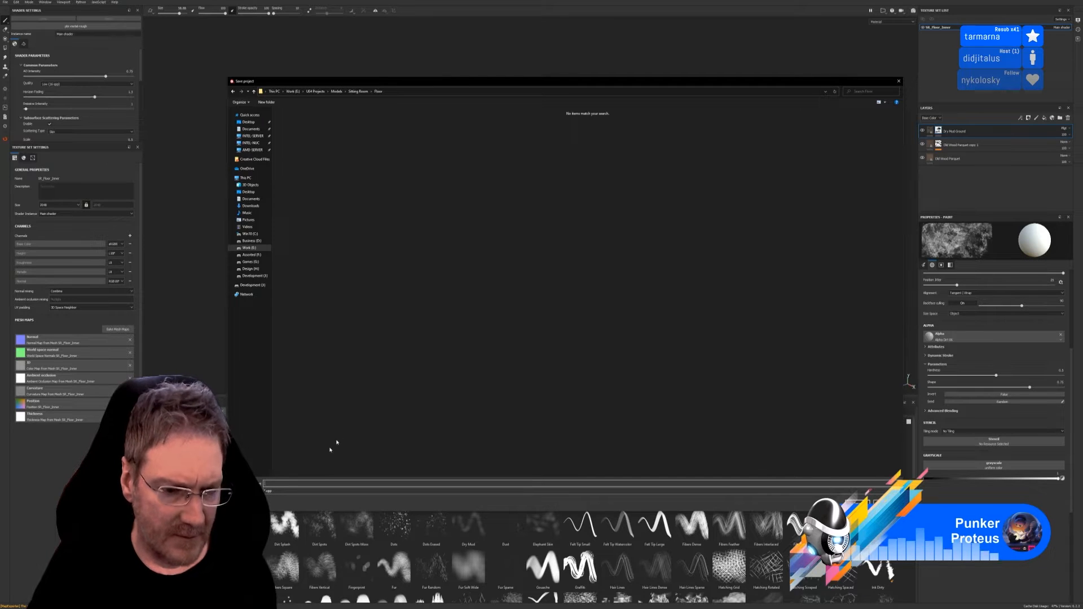
text(SR_)
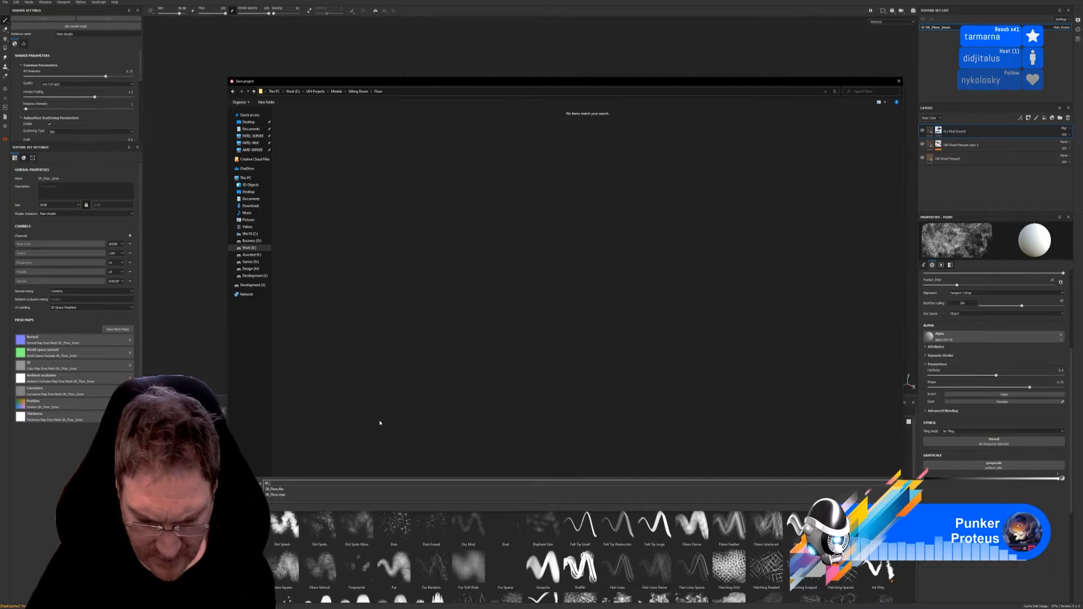
text(Floor)
key(Return)
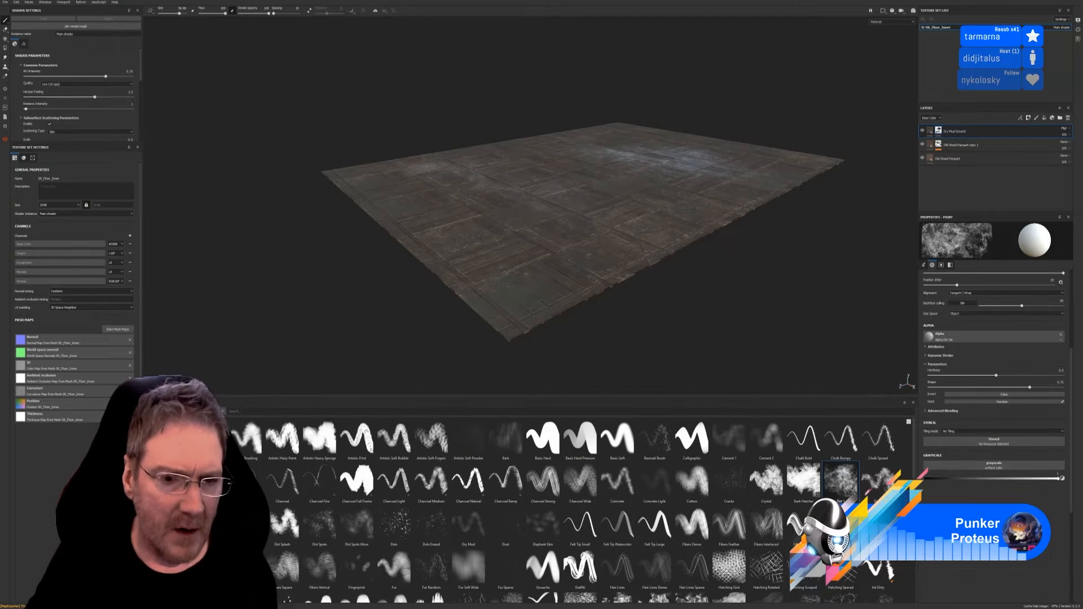
Export the floor's textures into the UE4 Projects > Models > Sitting Room > Floor folder
click(5, 3)
click(27, 105)
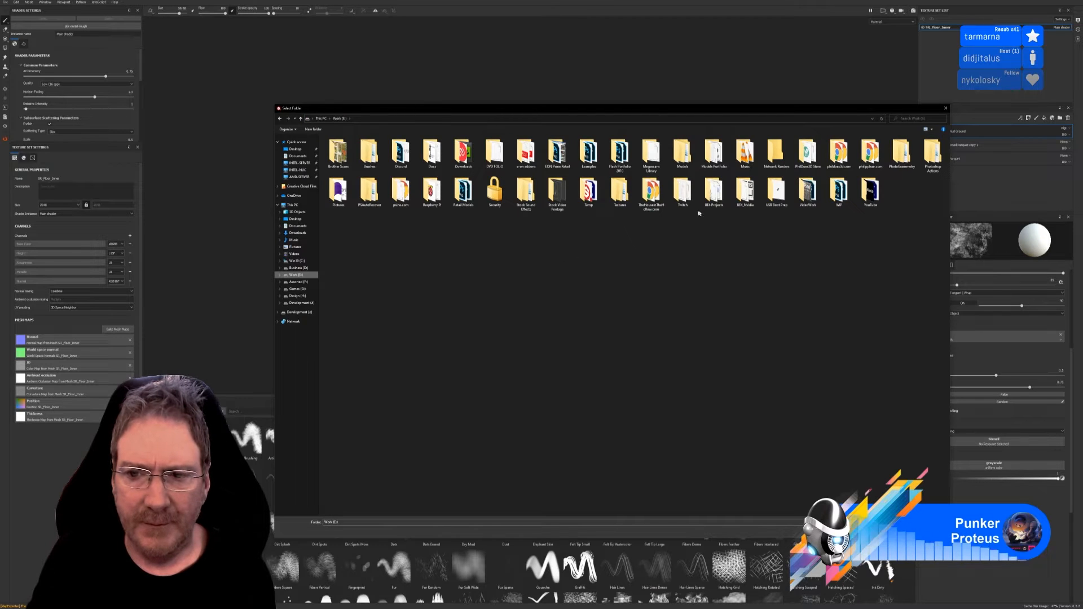
double_click(718, 195)
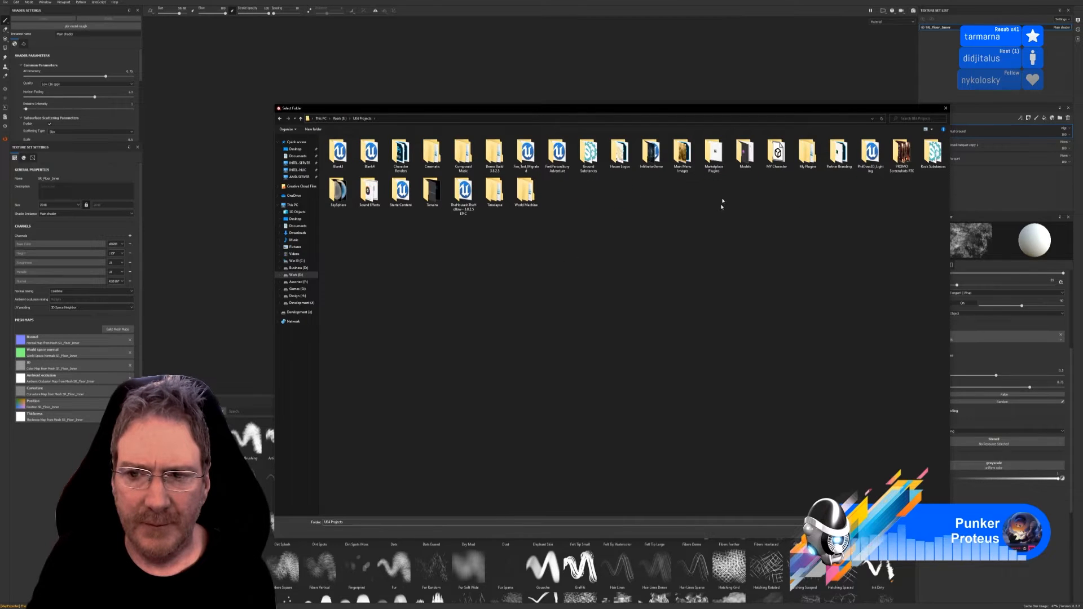
double_click(744, 153)
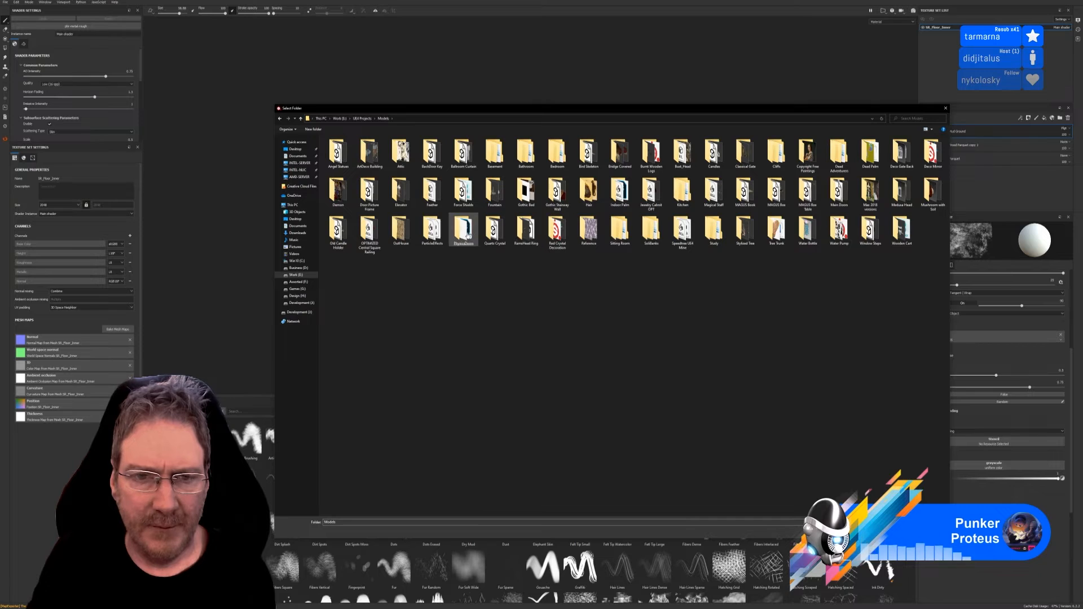
double_click(619, 230)
click(464, 158)
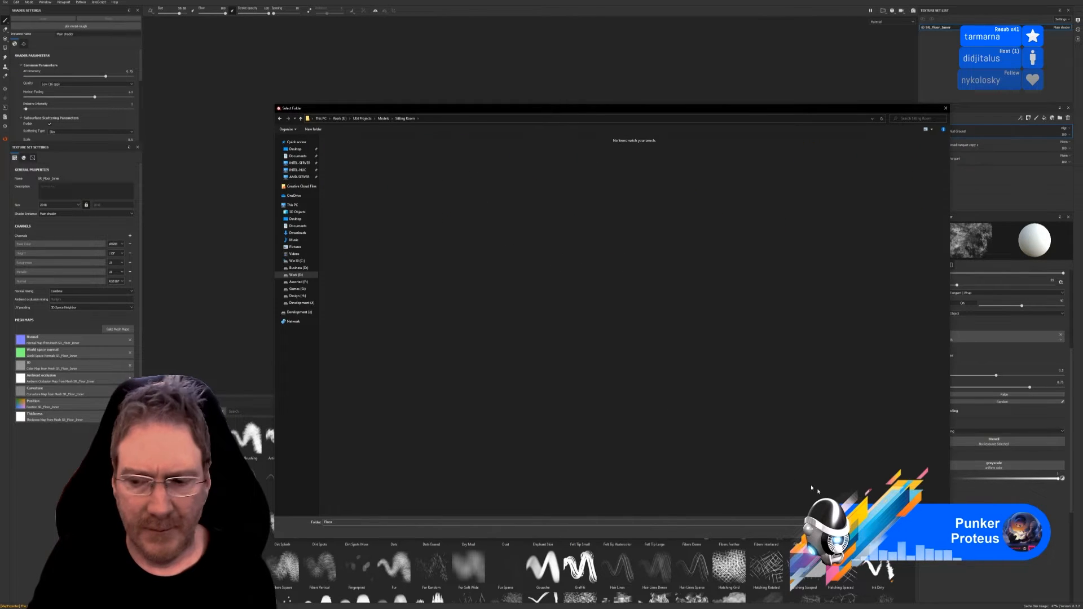
key(Escape)
click(675, 405)
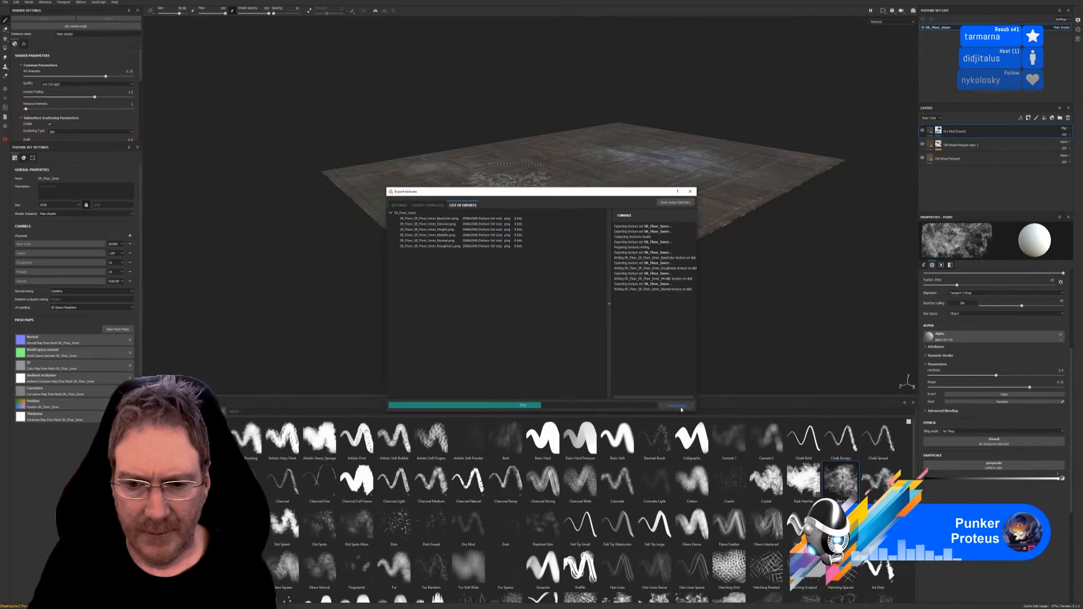
click(691, 192)
Switch to the Unreal Editor and import the SR_Floor mesh from the UE4 Projects > Models > Sitting Room > Floor folder with the offered import options
key(super+d)
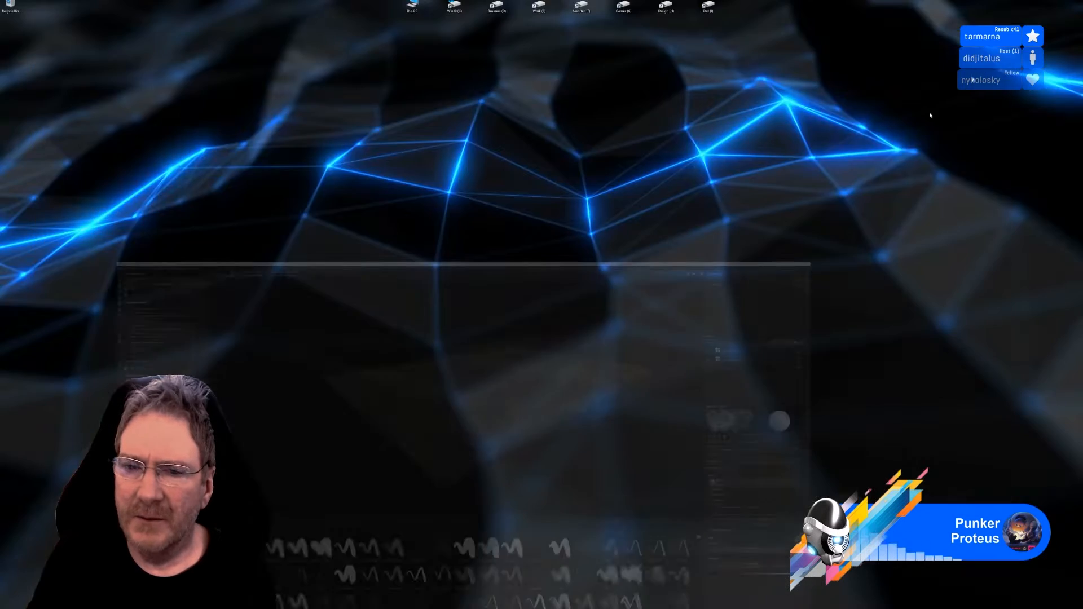
key(alt+Tab)
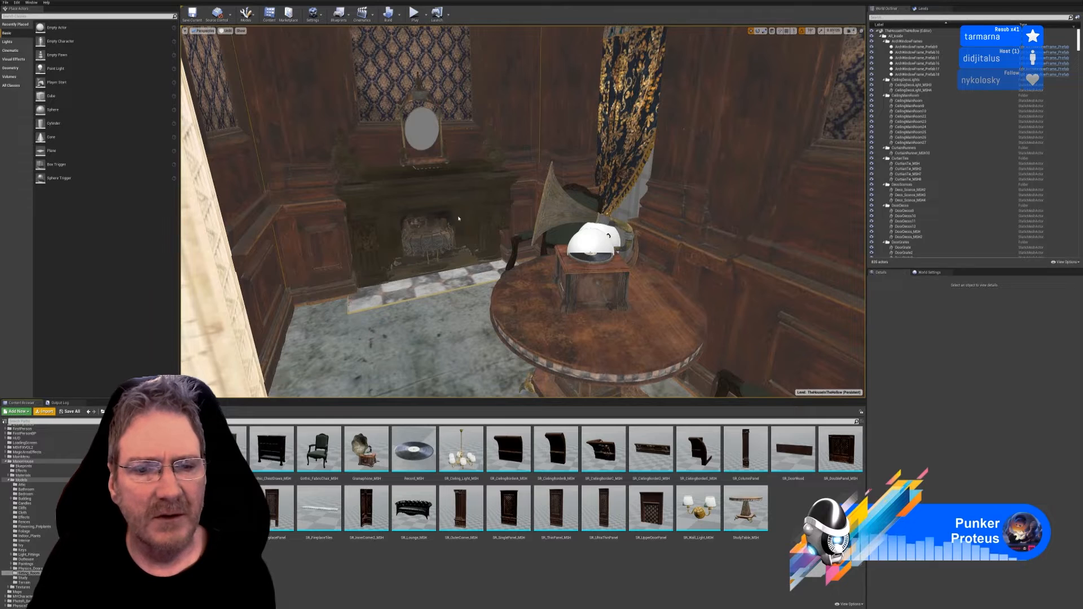
key(ctrl+i)
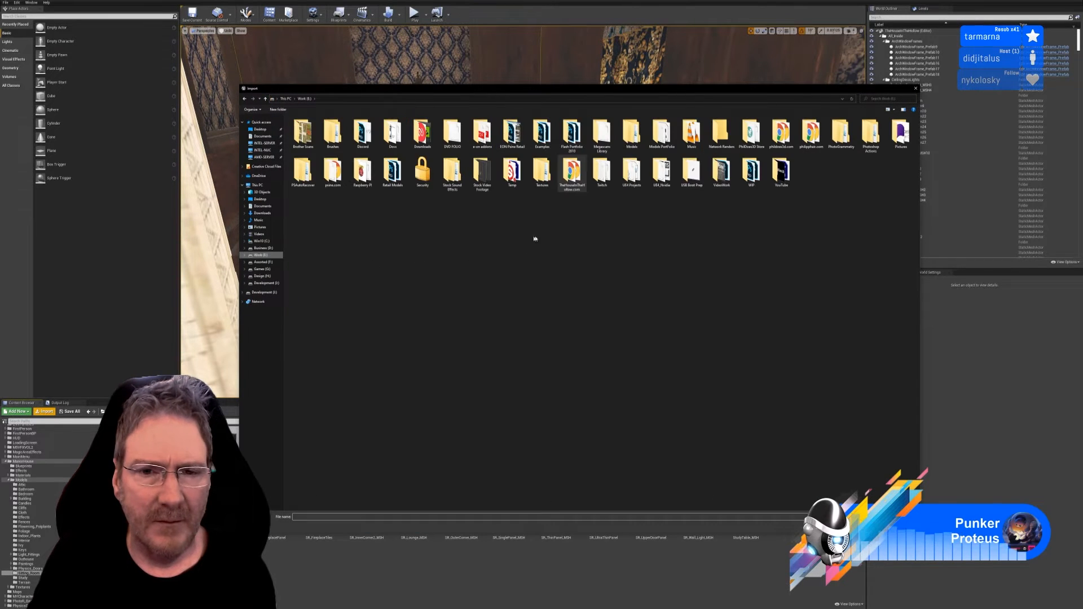
click(633, 171)
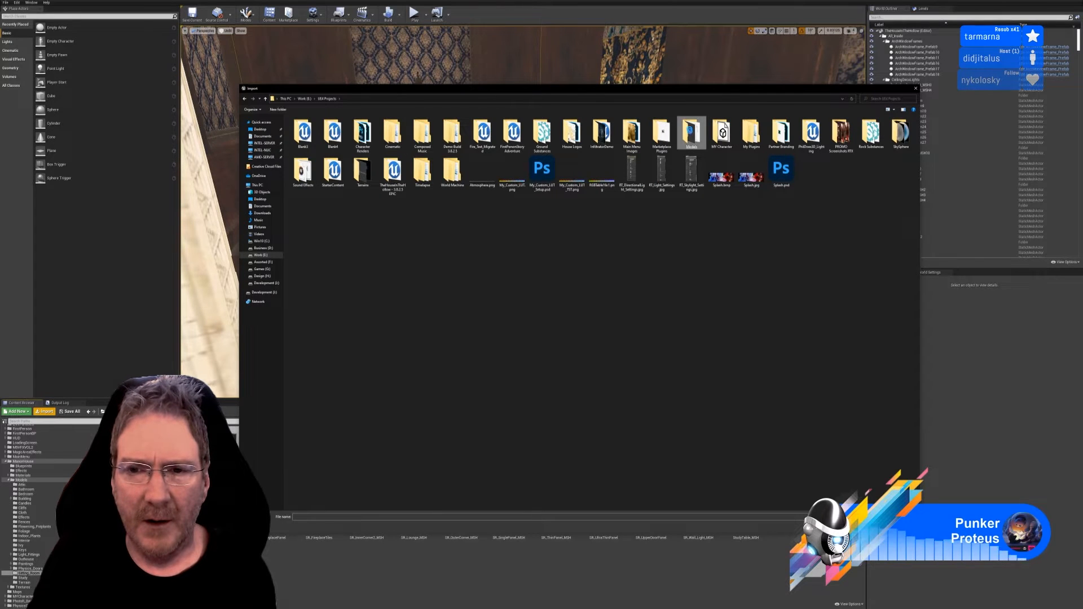
double_click(691, 135)
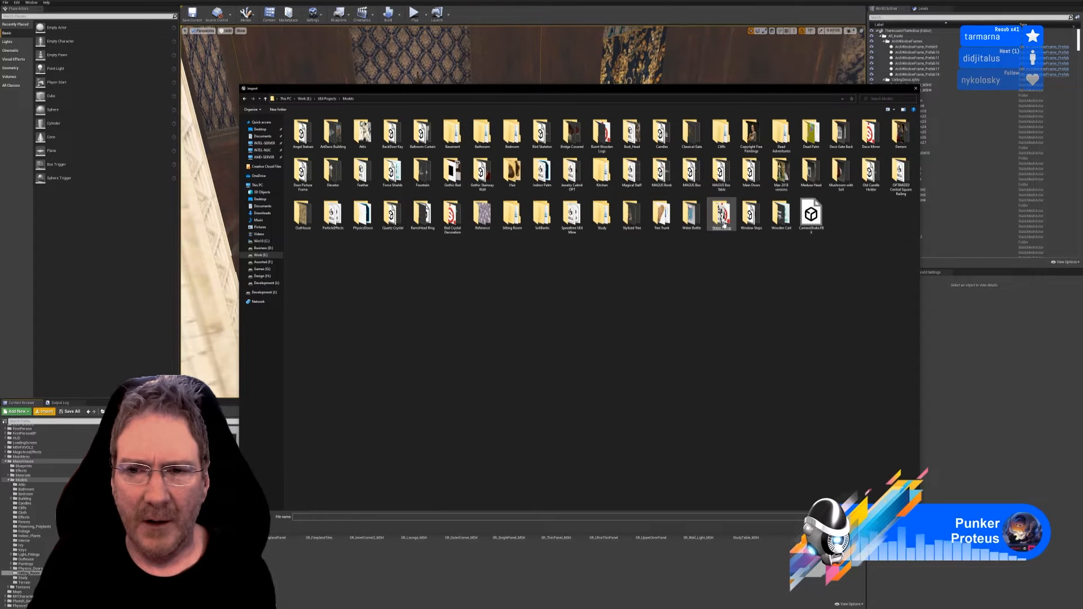
double_click(511, 217)
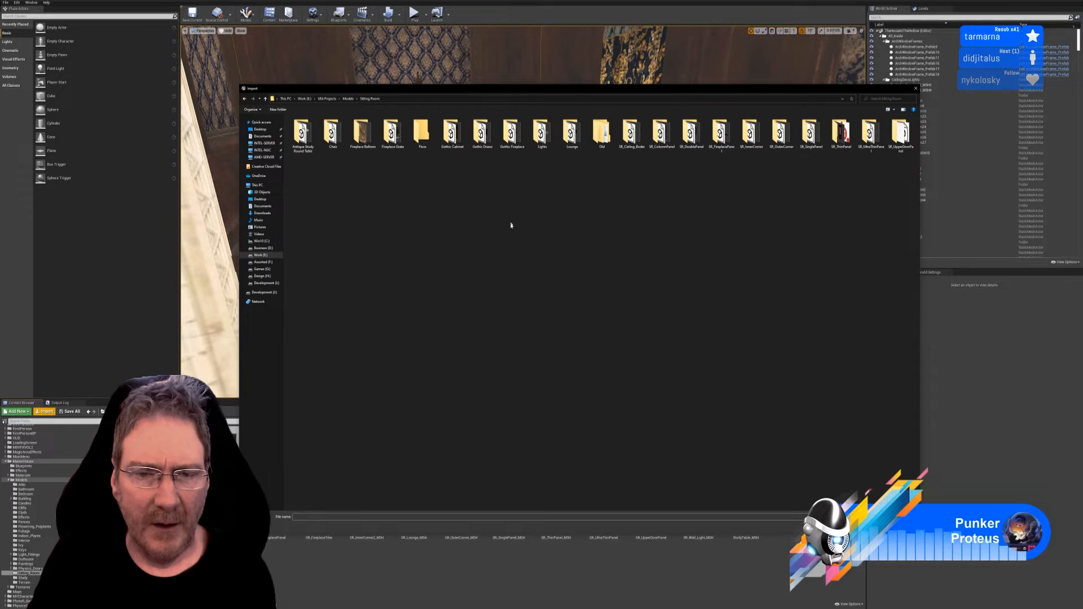
double_click(423, 135)
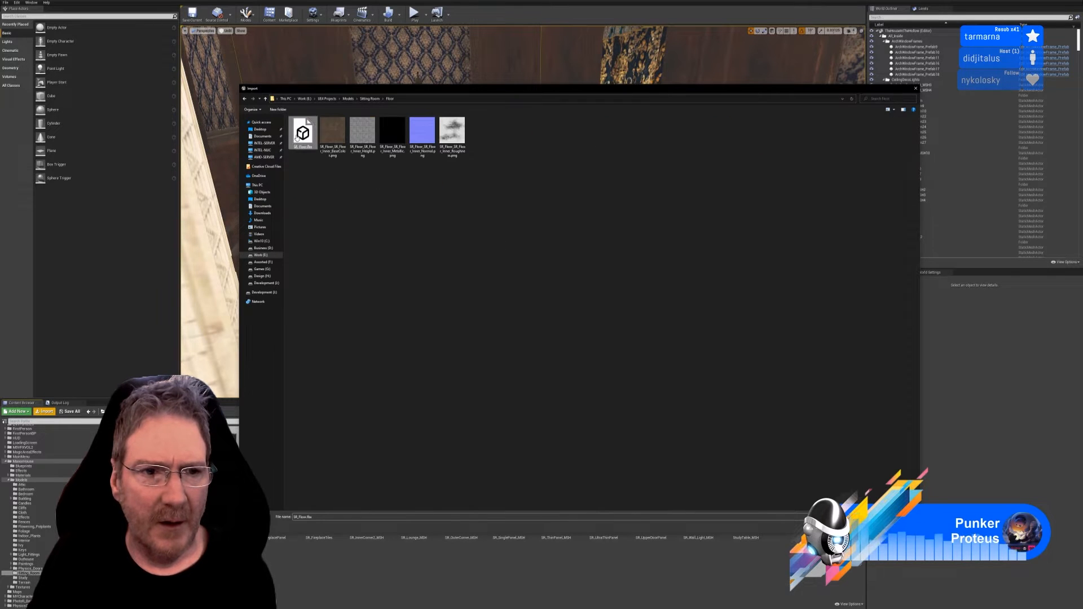
double_click(302, 133)
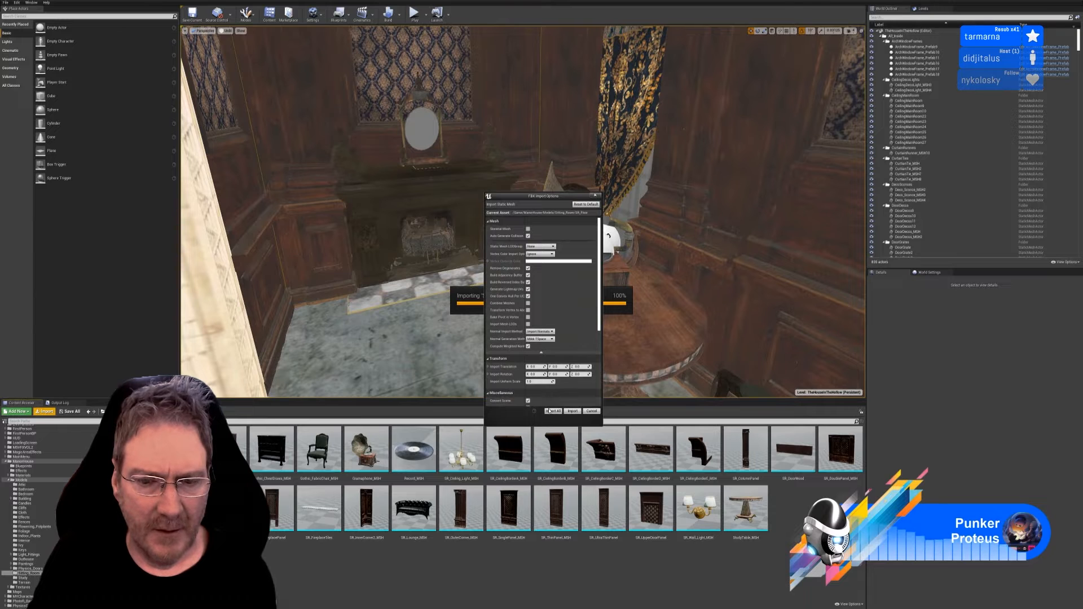
click(572, 412)
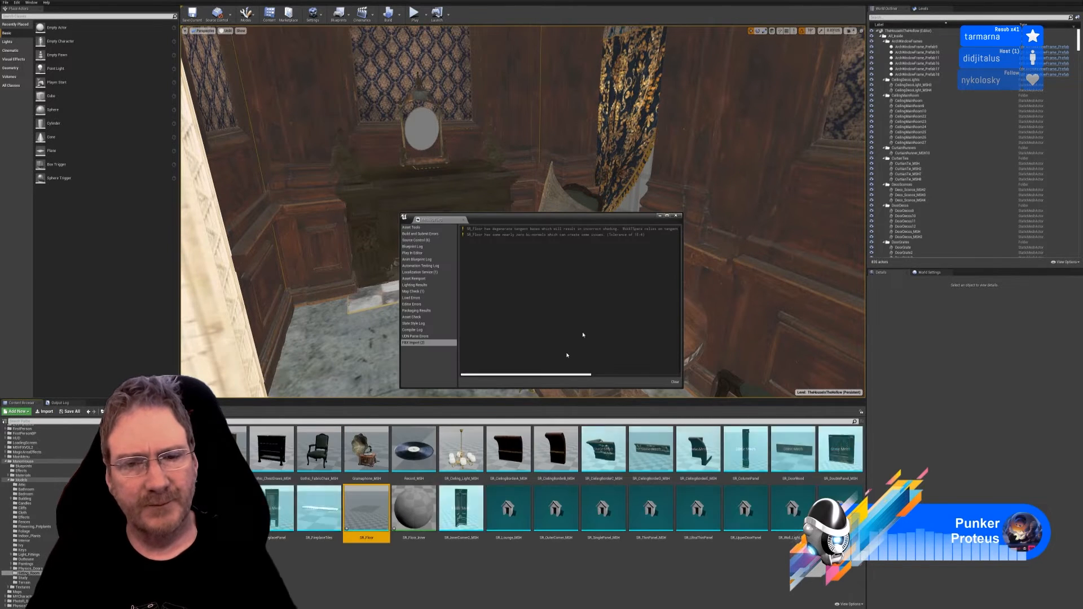
click(675, 217)
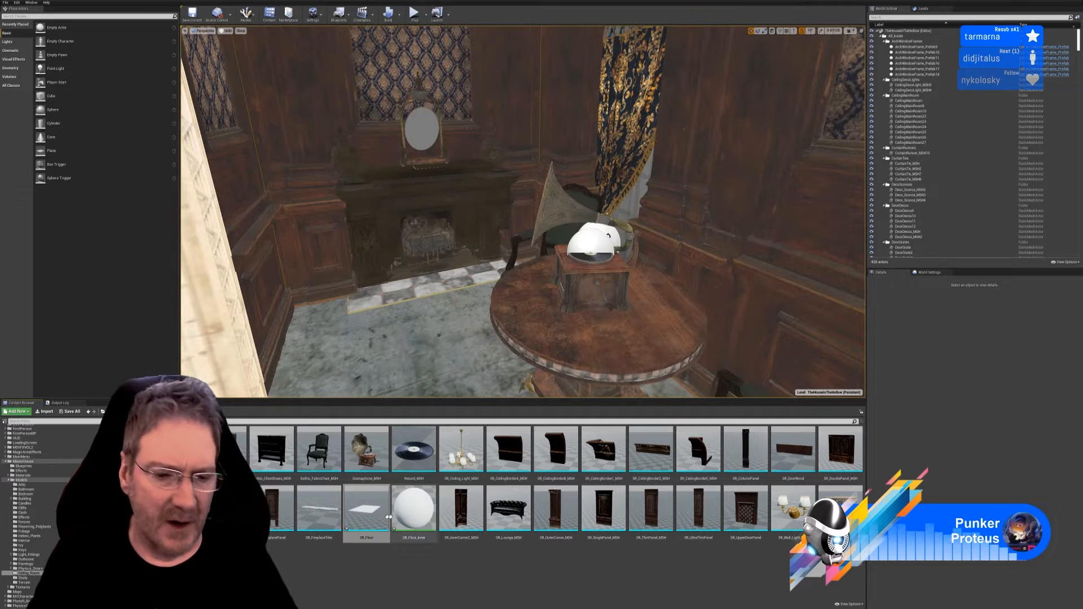
Rename the material imported with the floor mesh to SR_Floor_MAT
click(417, 511)
right_click(418, 512)
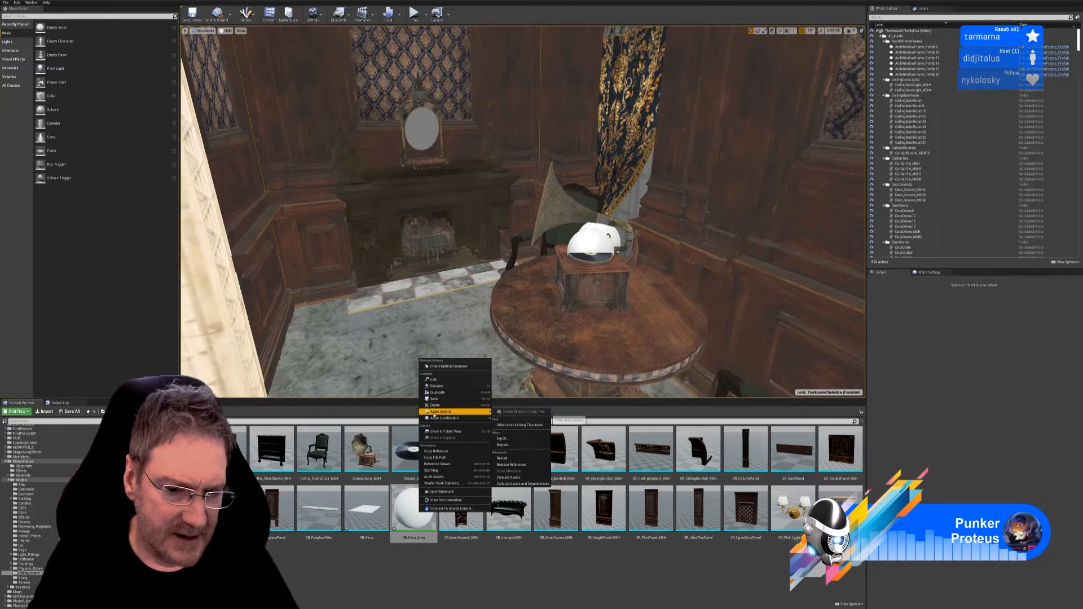
click(440, 387)
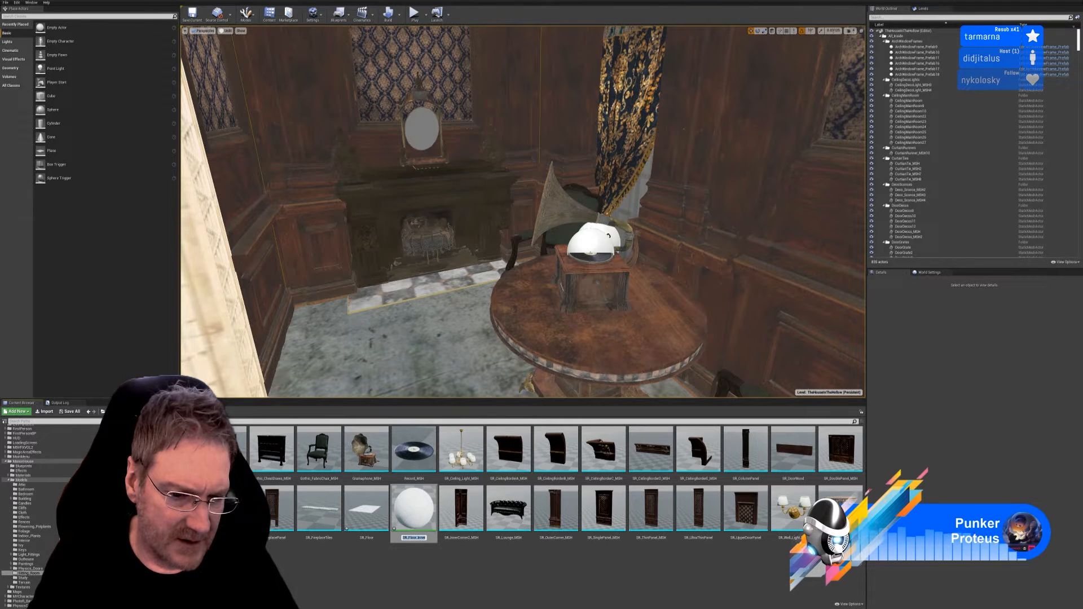
text(M)
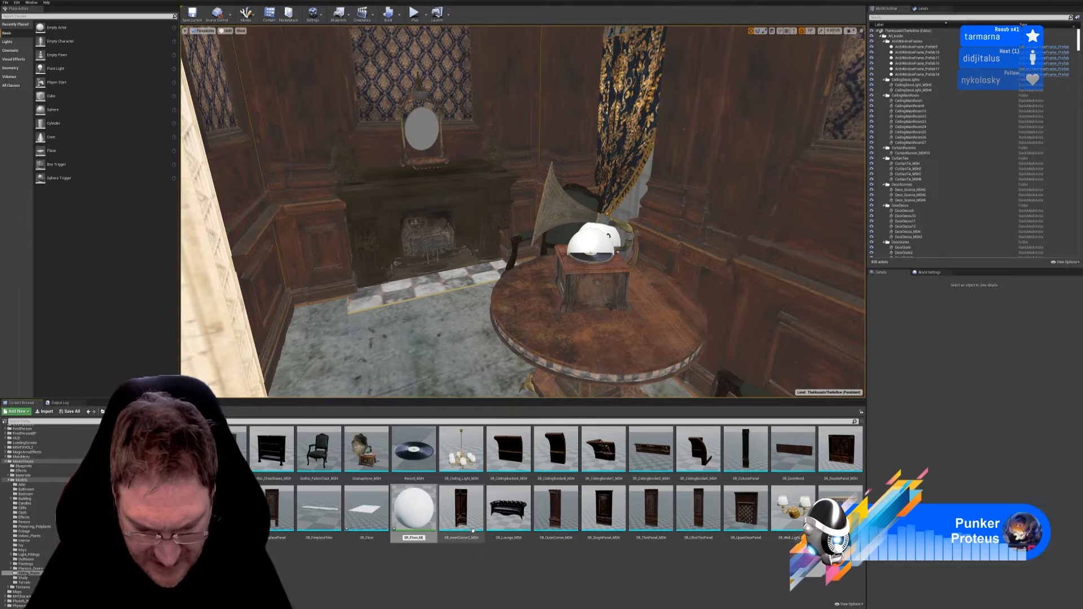
text(AT)
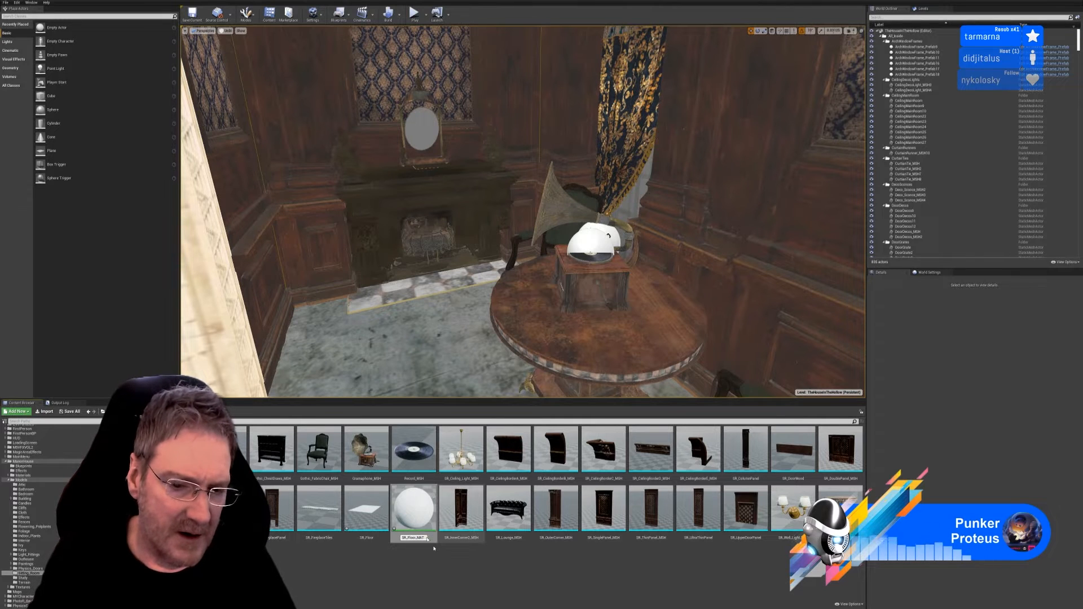
key(Return)
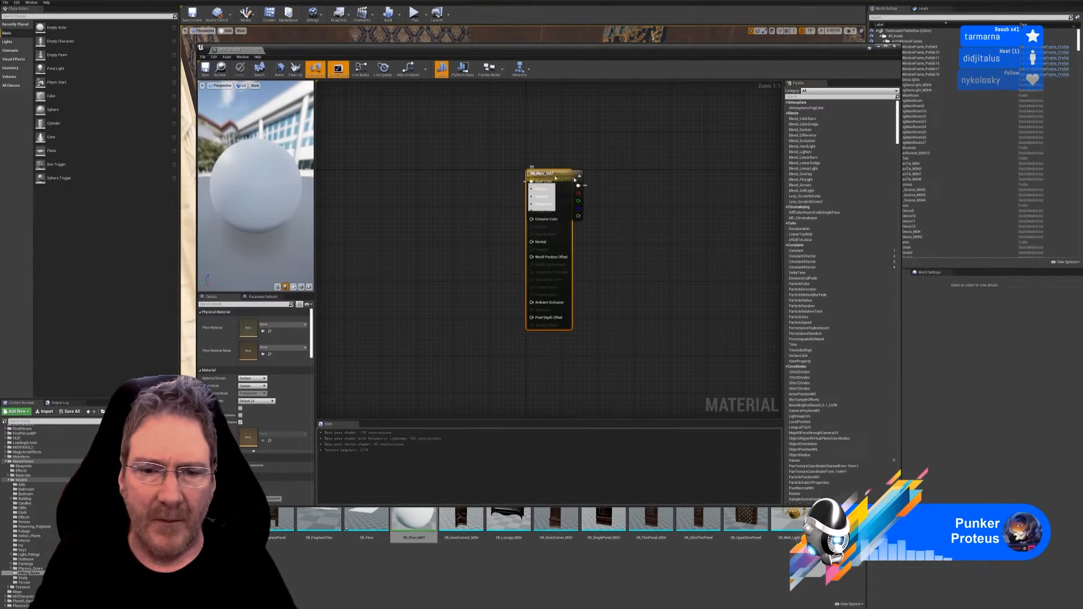
Move SR_Floor_MAT's output node clear of the Param node and import the floor's BaseColor, Metallic, Normal and Roughness textures
drag(556, 178, 630, 173)
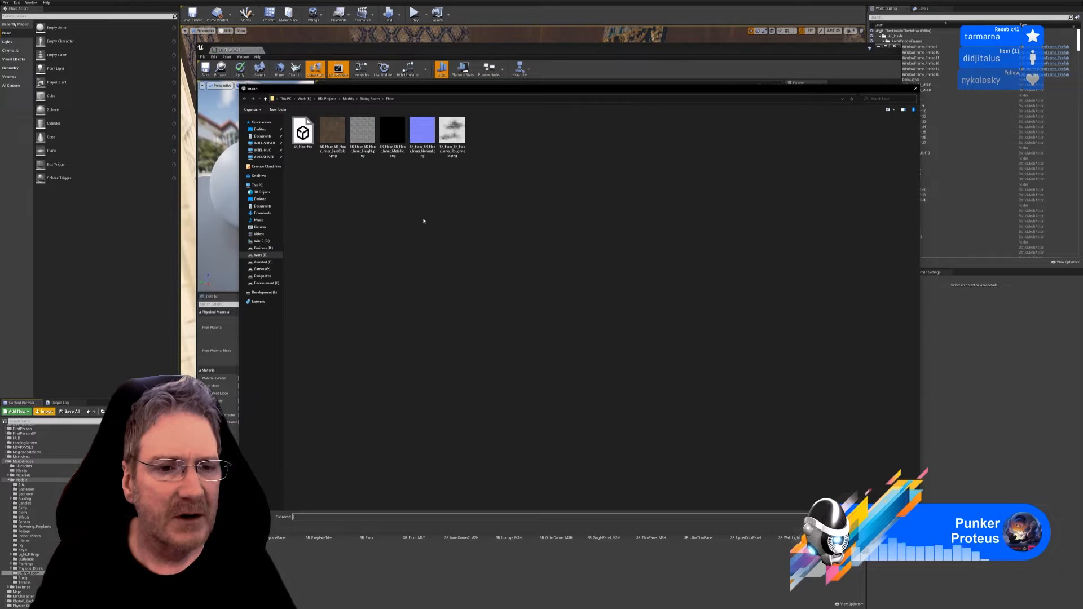
click(327, 139)
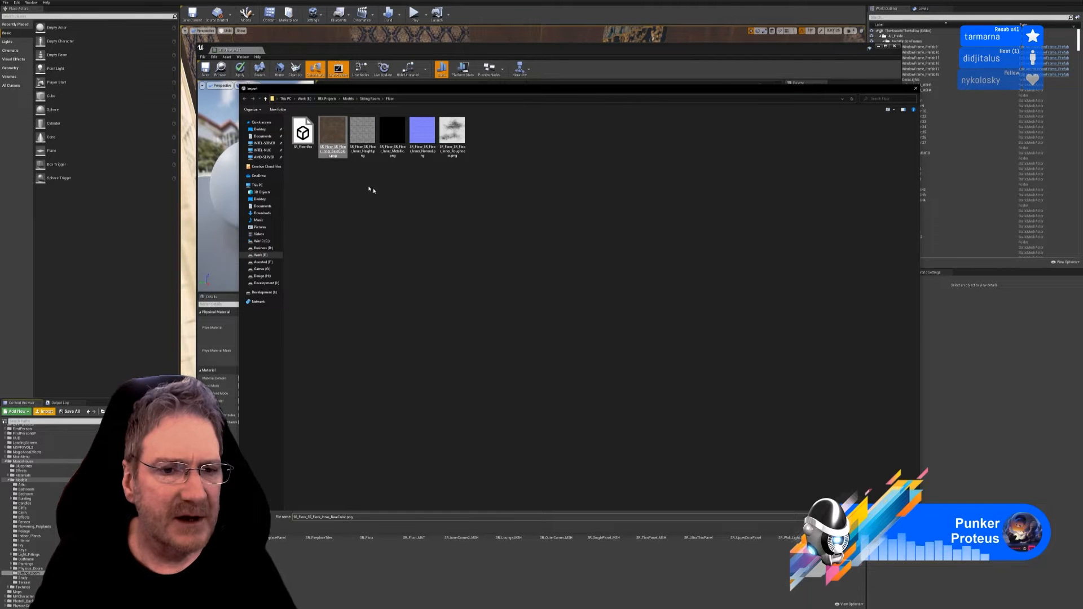
ctrl+click(392, 148)
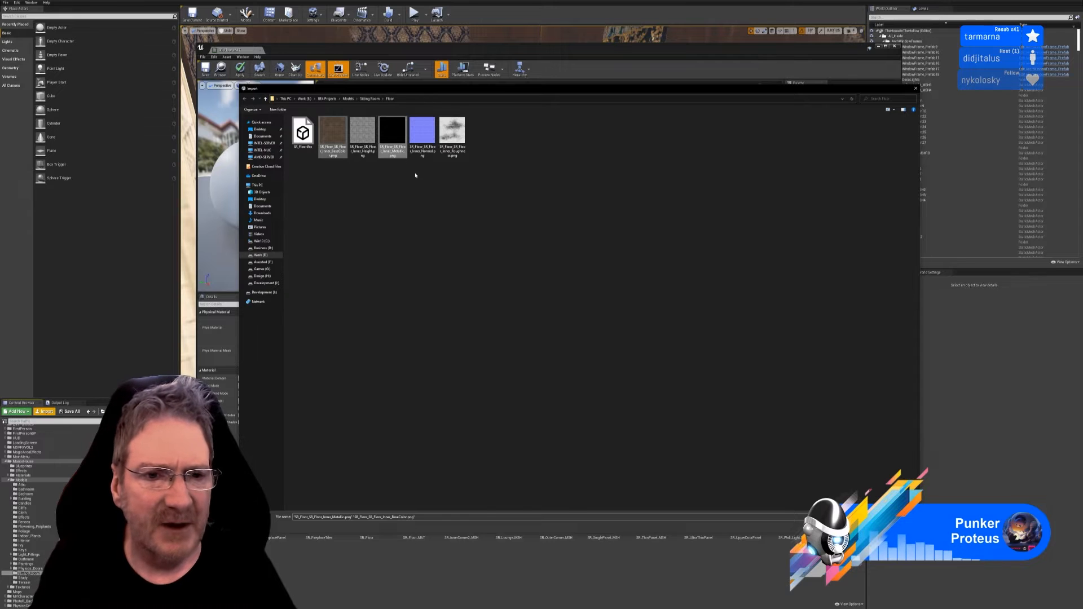
ctrl+click(424, 154)
ctrl+click(457, 146)
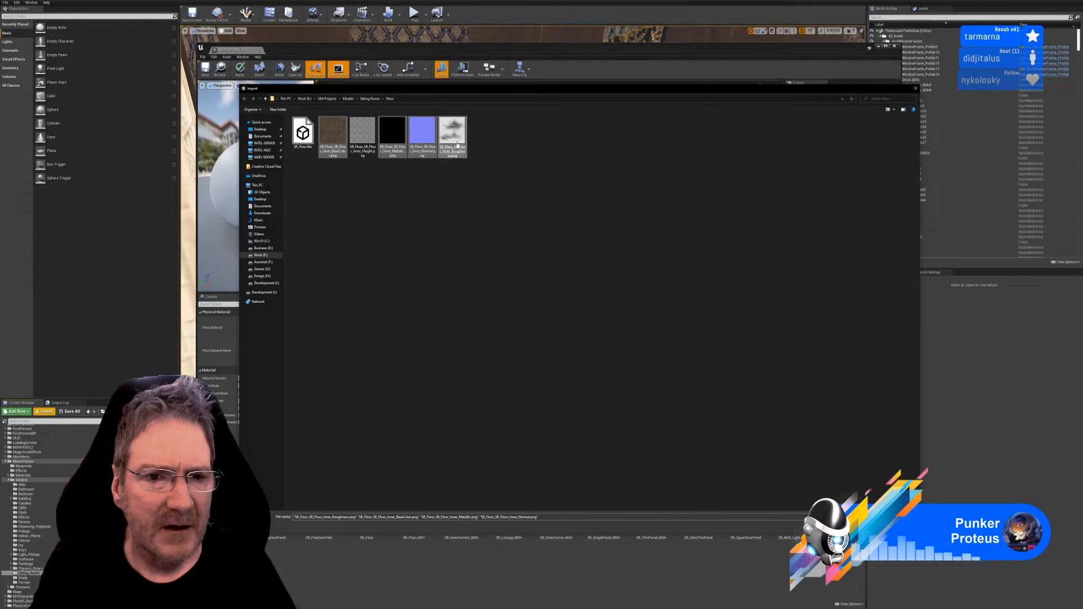
key(Return)
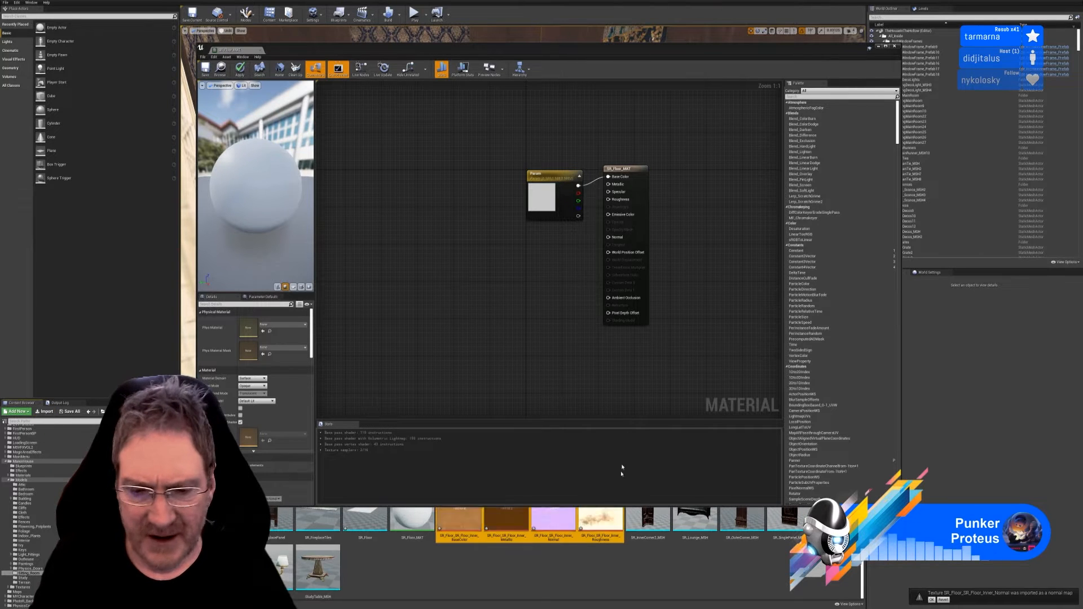
Add the four imported floor textures to the material graph, spread their samples into a column, and inspect the metallic texture
drag(507, 518, 459, 113)
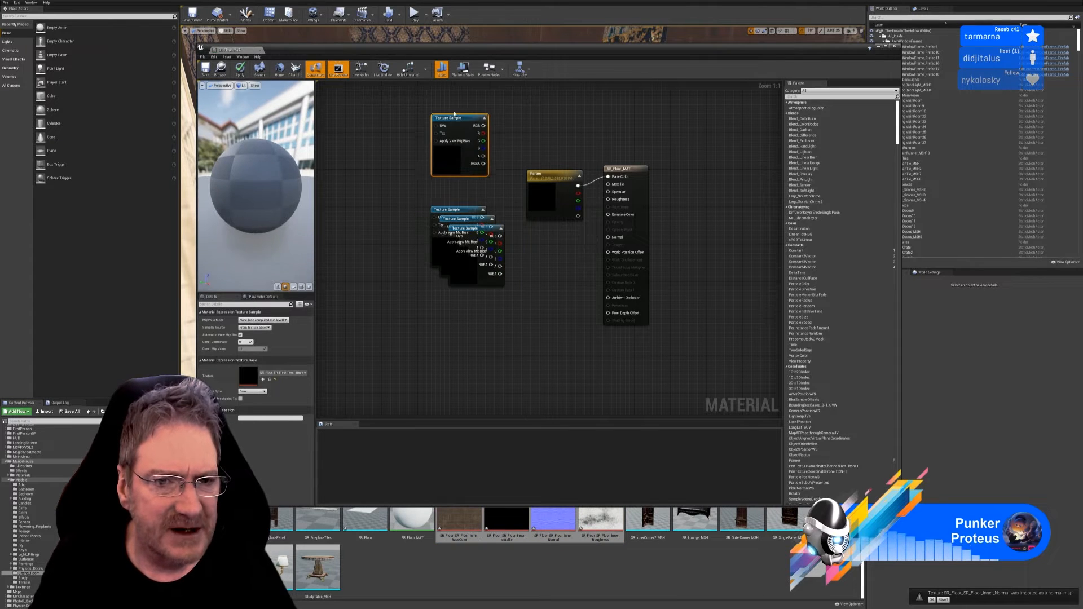
drag(452, 207, 452, 267)
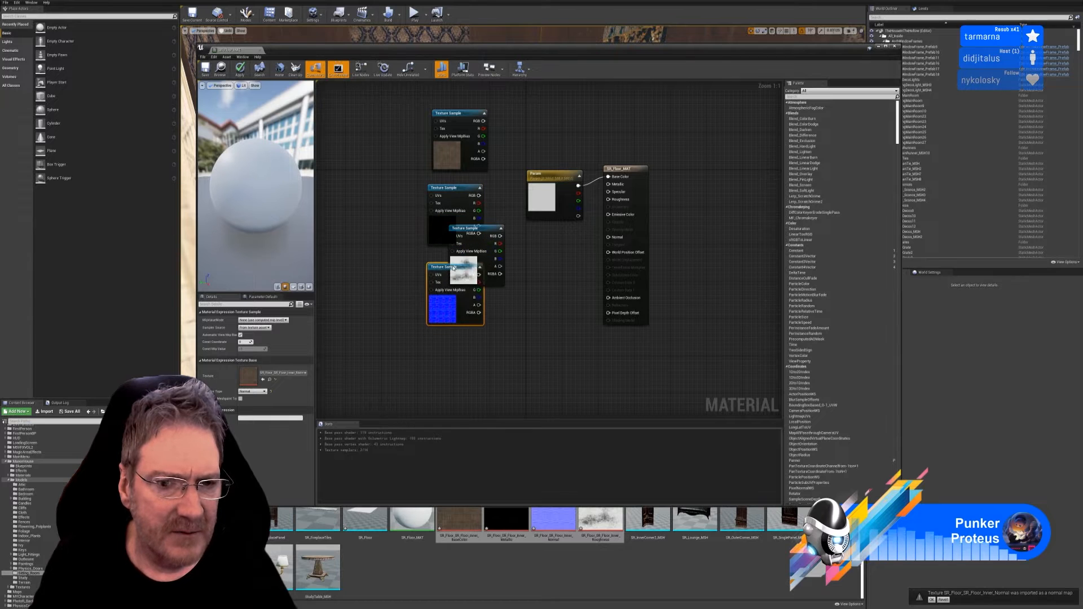
drag(477, 227, 455, 340)
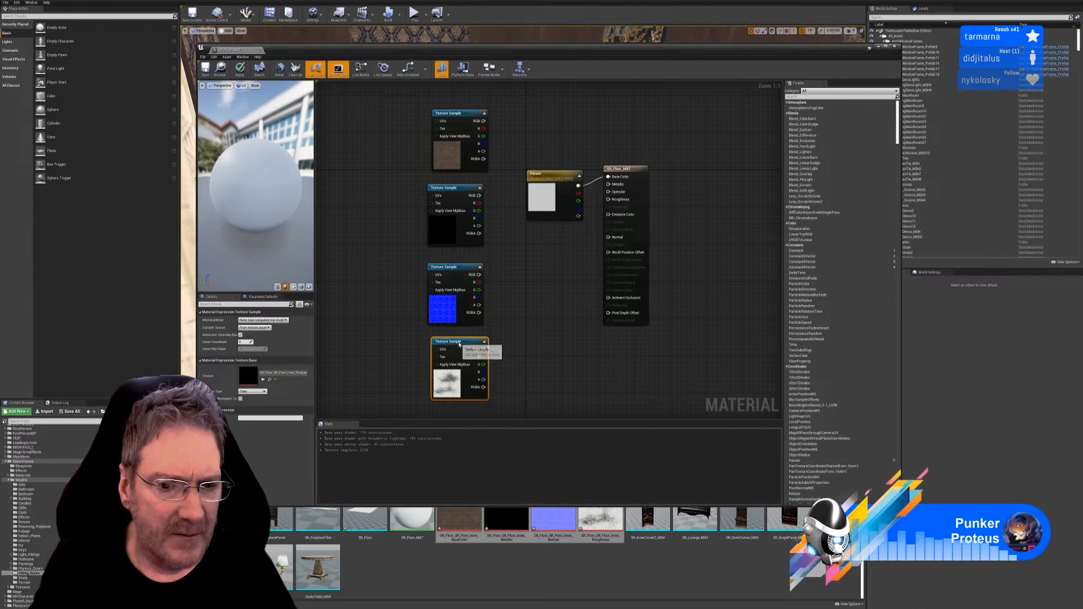
double_click(451, 236)
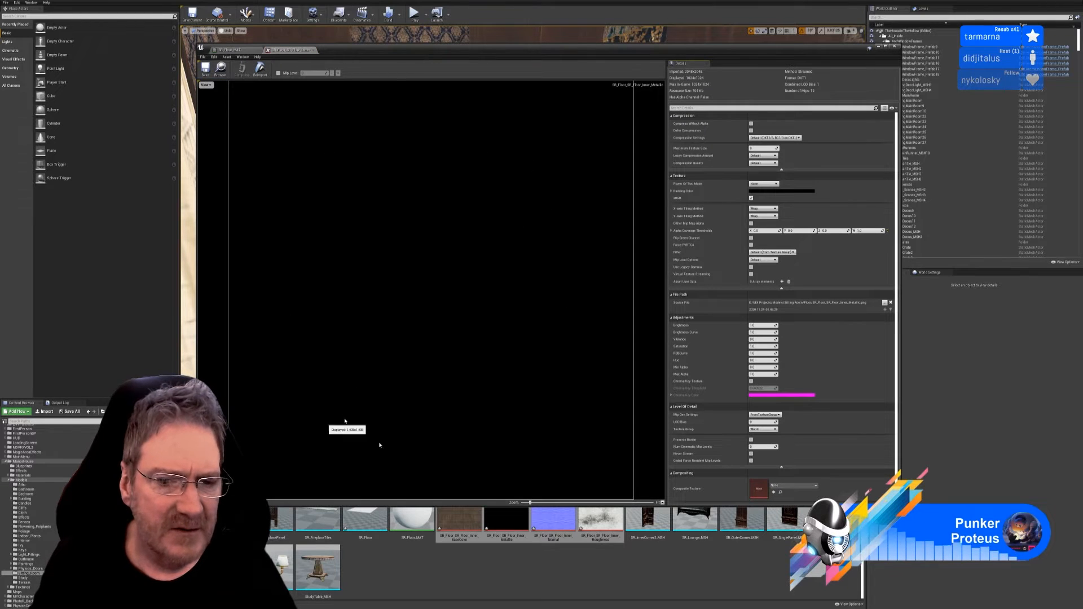
click(313, 50)
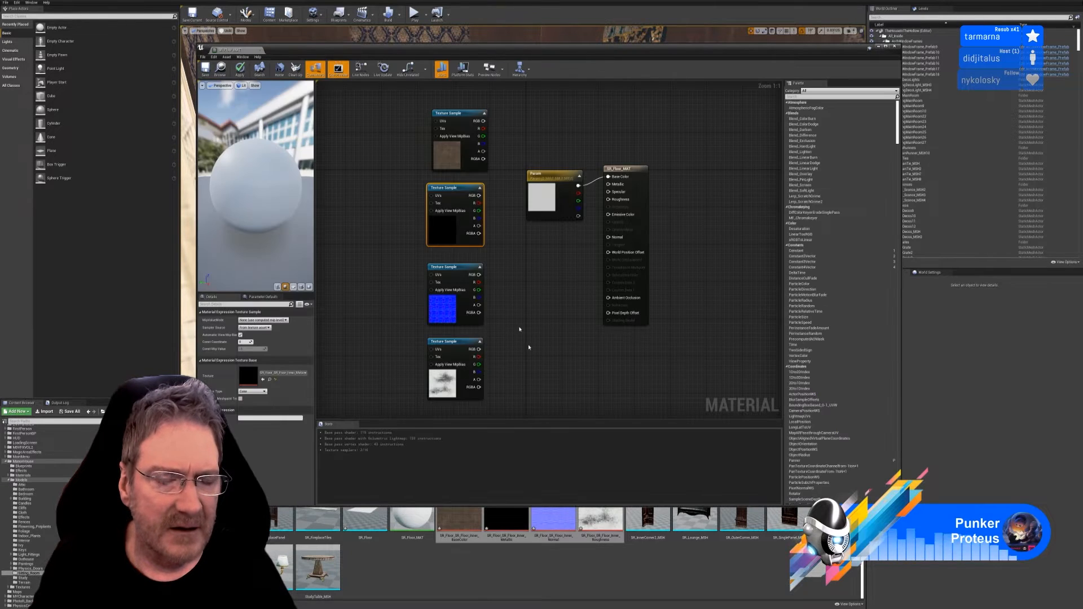
Add a Constant node beside the texture samples and set its value to 1
click(371, 241)
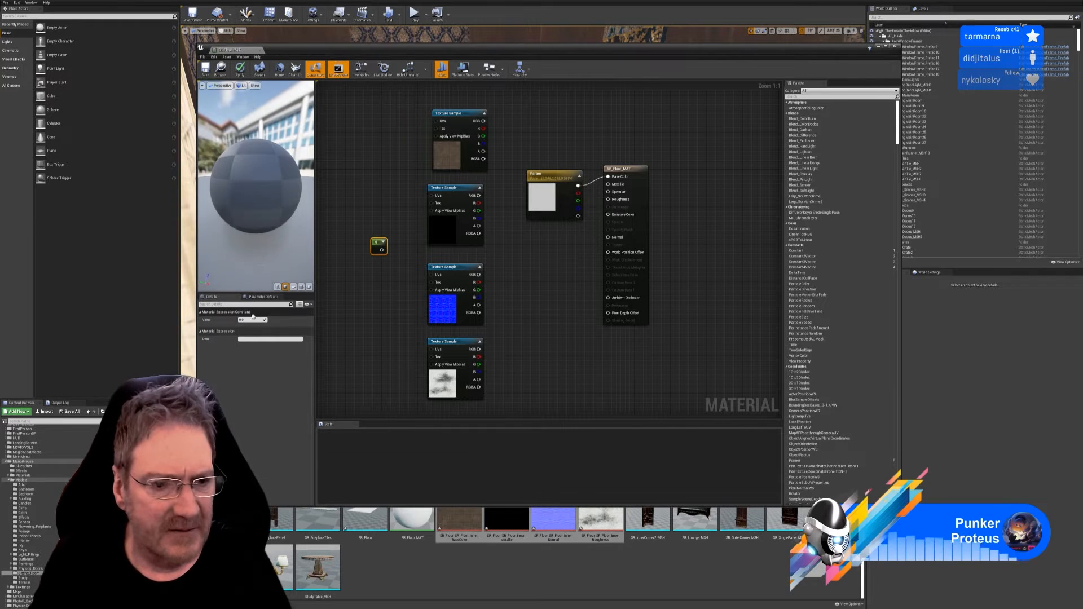
text(1)
key(Return)
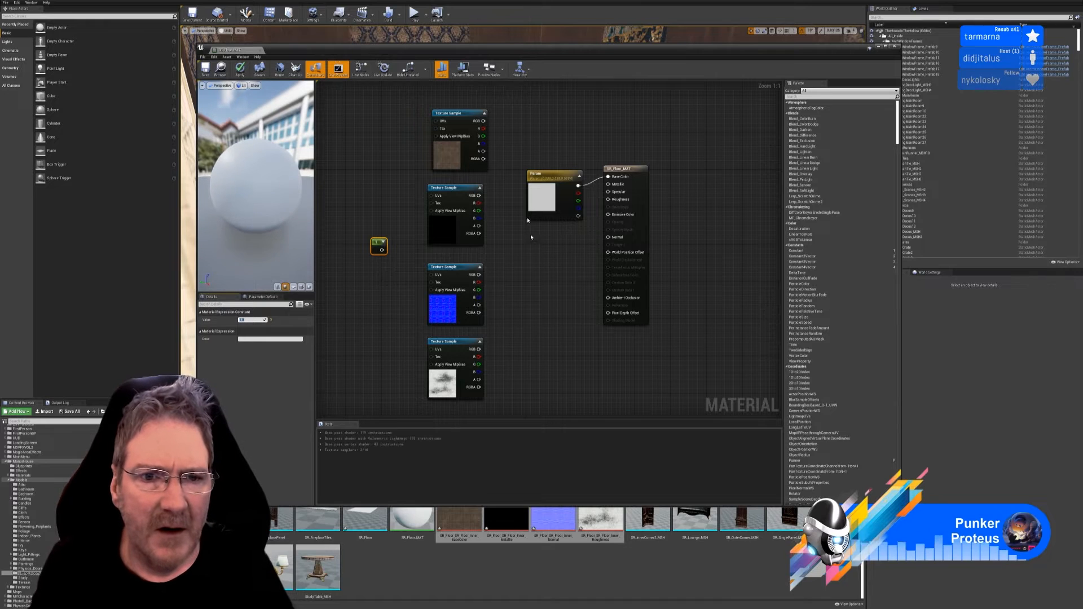
Connect the base color, normal and roughness samples to their matching material inputs, and the constant to Metallic
drag(485, 121, 608, 176)
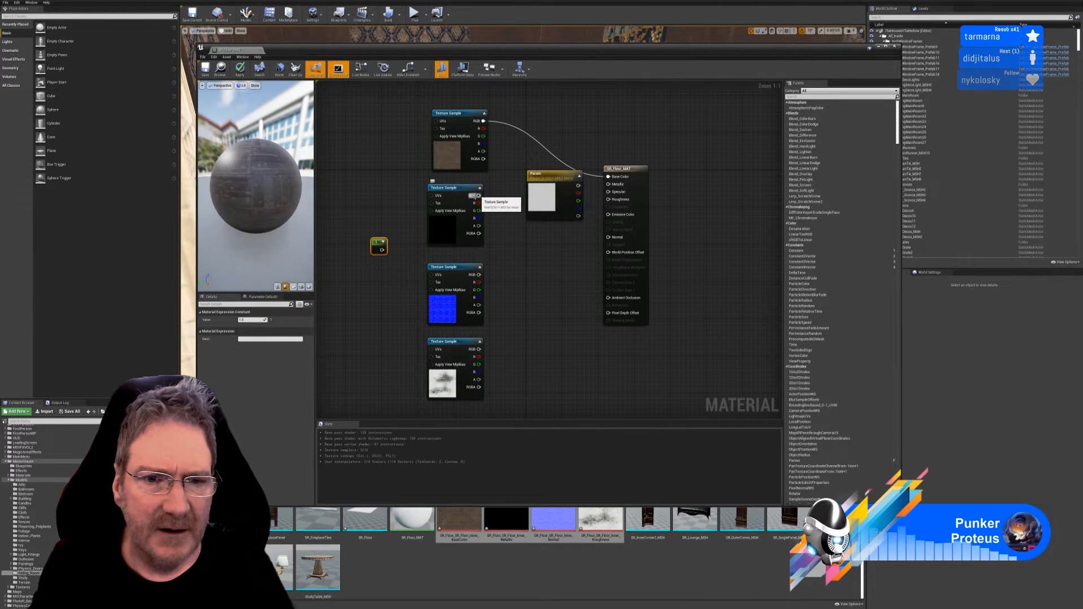
drag(480, 276, 608, 238)
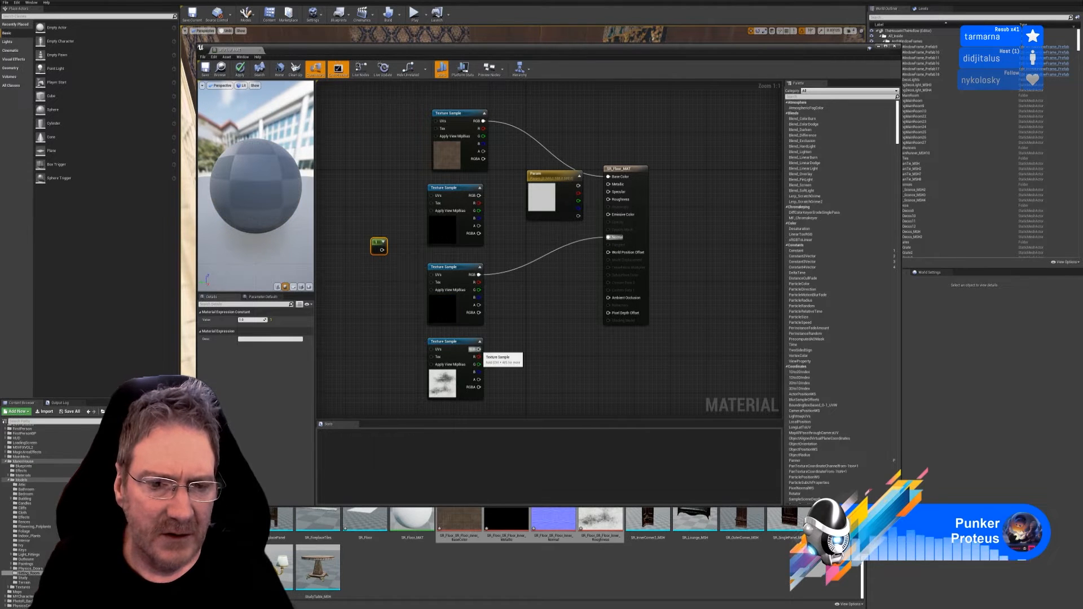
drag(479, 349, 609, 200)
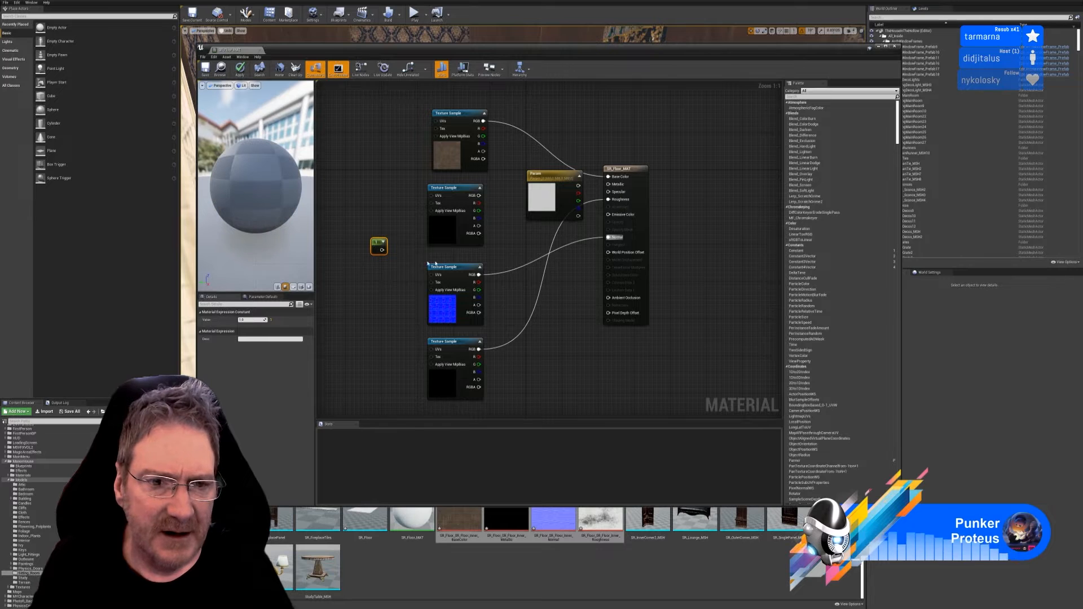
drag(385, 249, 609, 188)
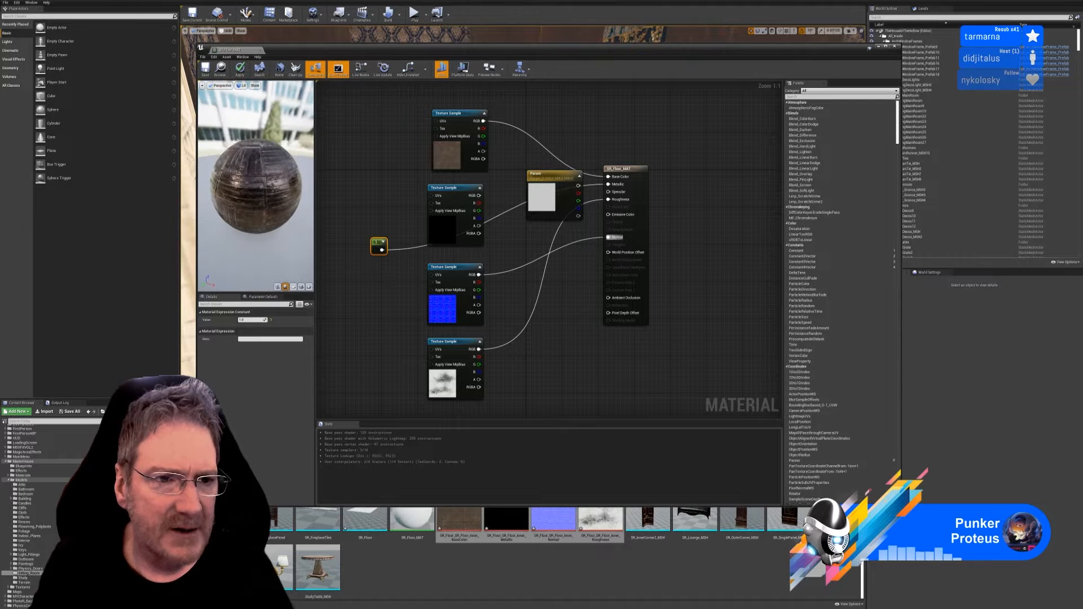
Set the metallic constant to 0, check the preview sphere, and delete the unused metallic texture sample
drag(276, 218, 278, 221)
click(249, 320)
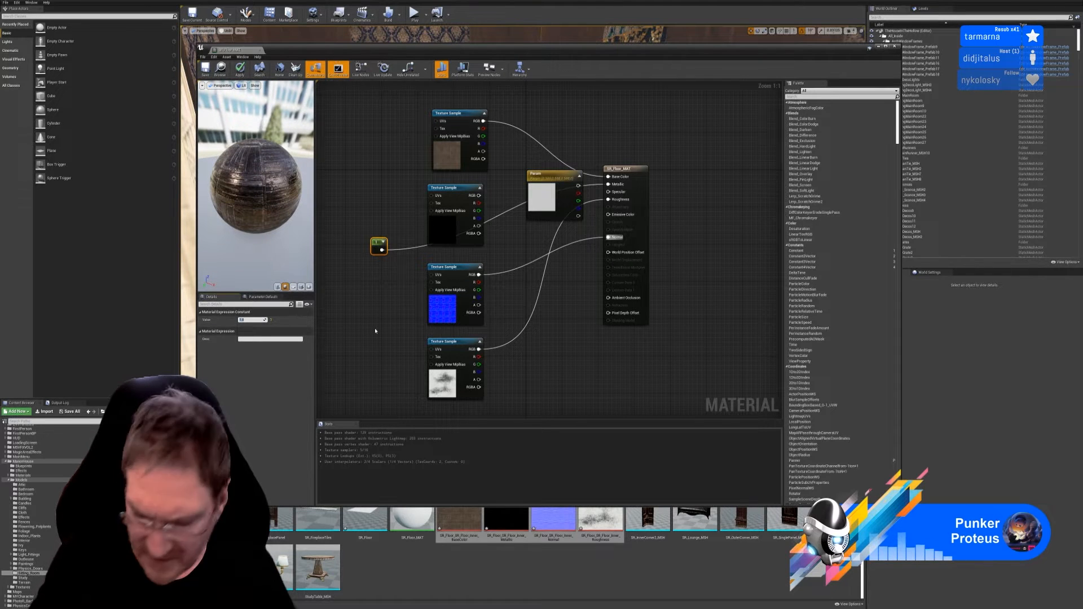
text(0)
key(Return)
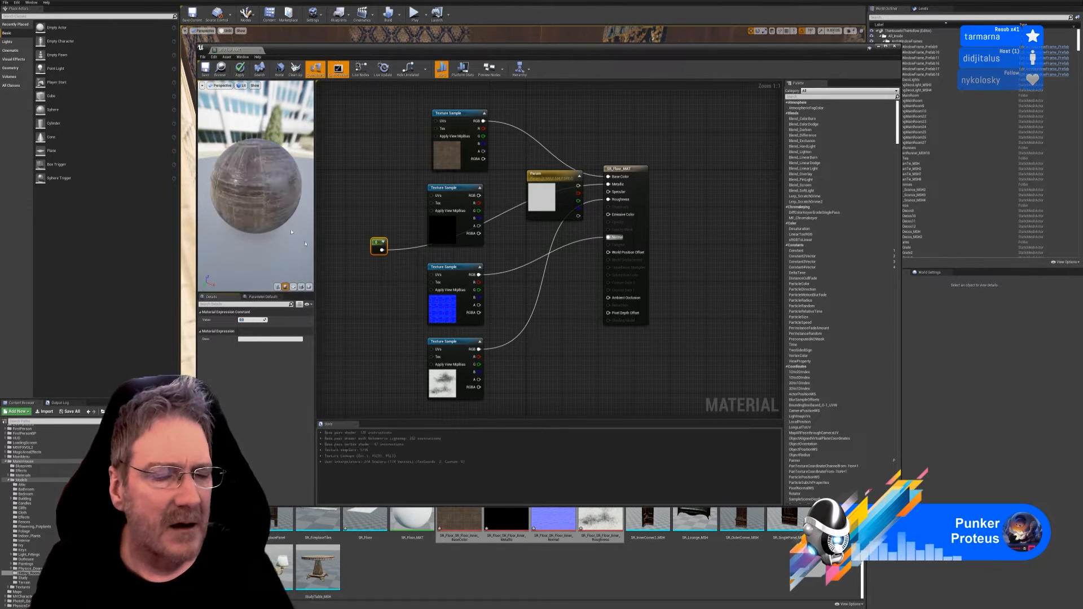
drag(256, 191, 282, 187)
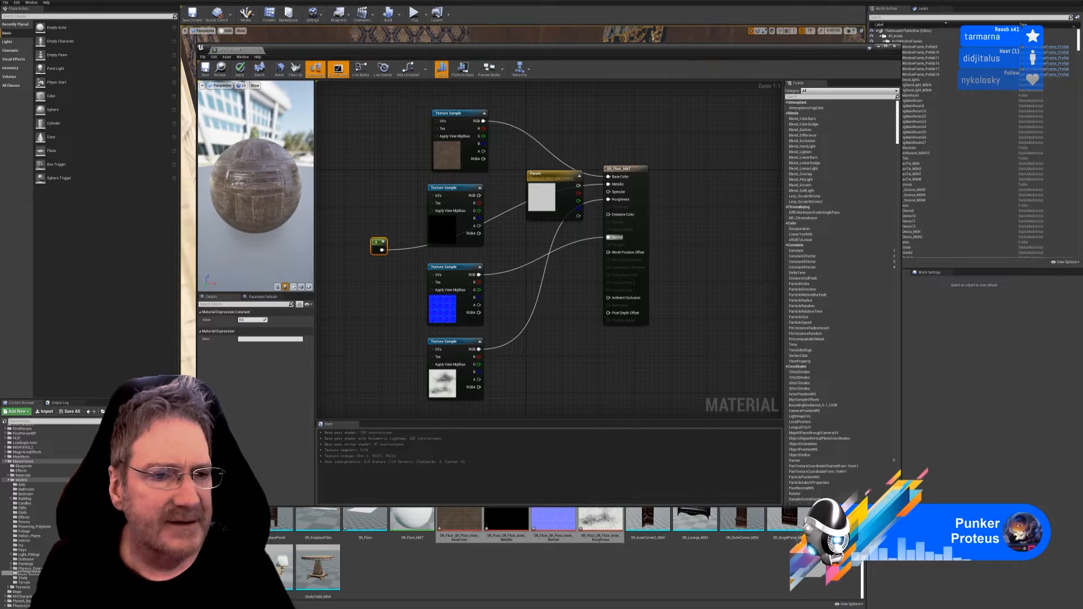
click(458, 197)
key(Delete)
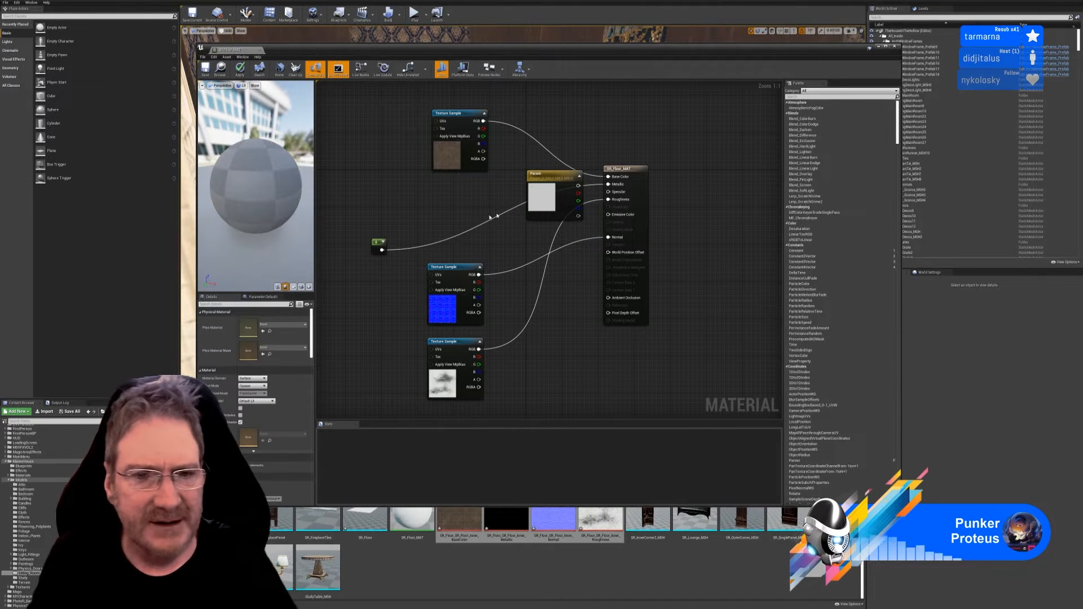
Delete the leftover Param texture node from the graph, save SR_Floor_MAT, and close the material
click(556, 179)
key(Delete)
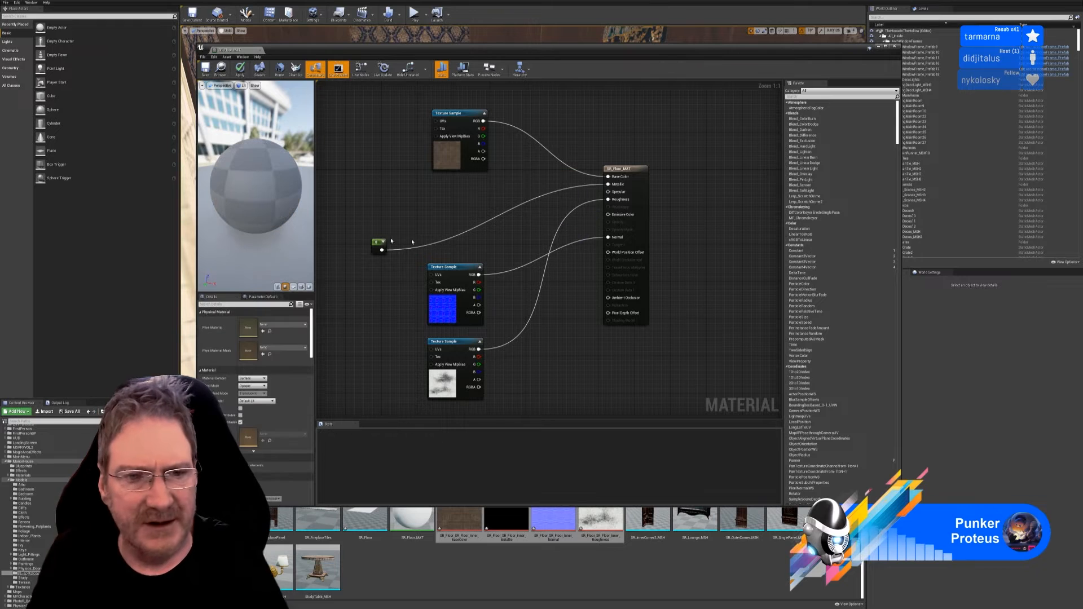
click(205, 69)
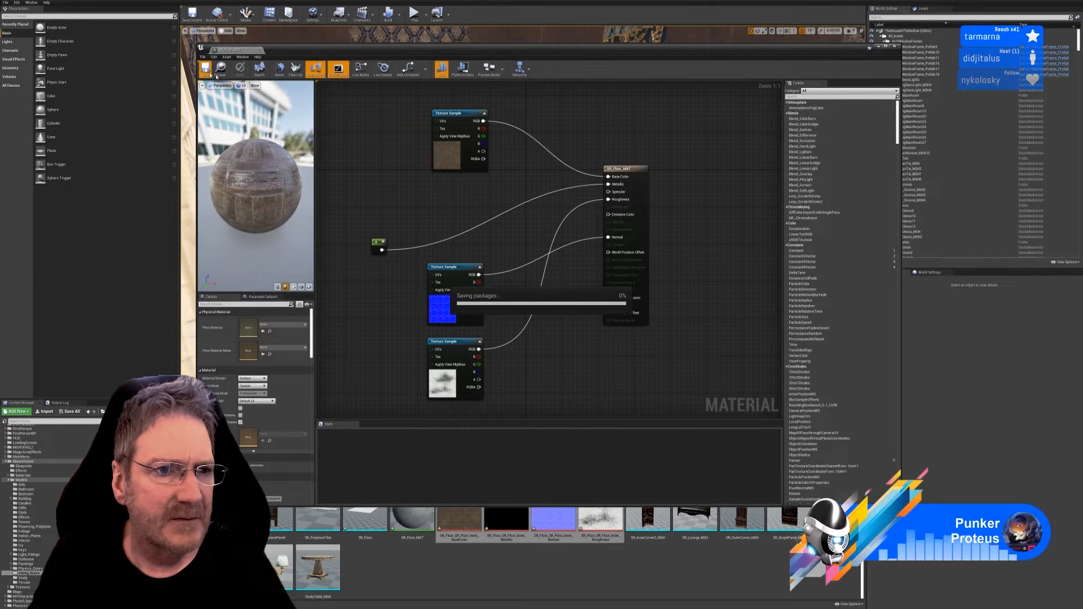
click(894, 47)
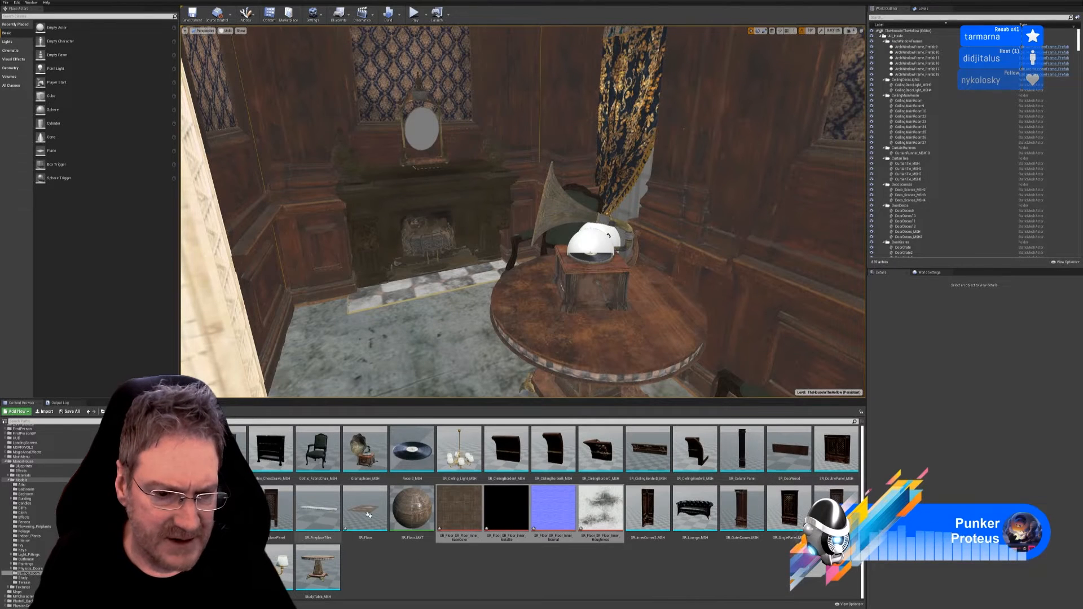
Open the SR_Floor static mesh, examine its parquet surface from several angles, and close it
double_click(366, 510)
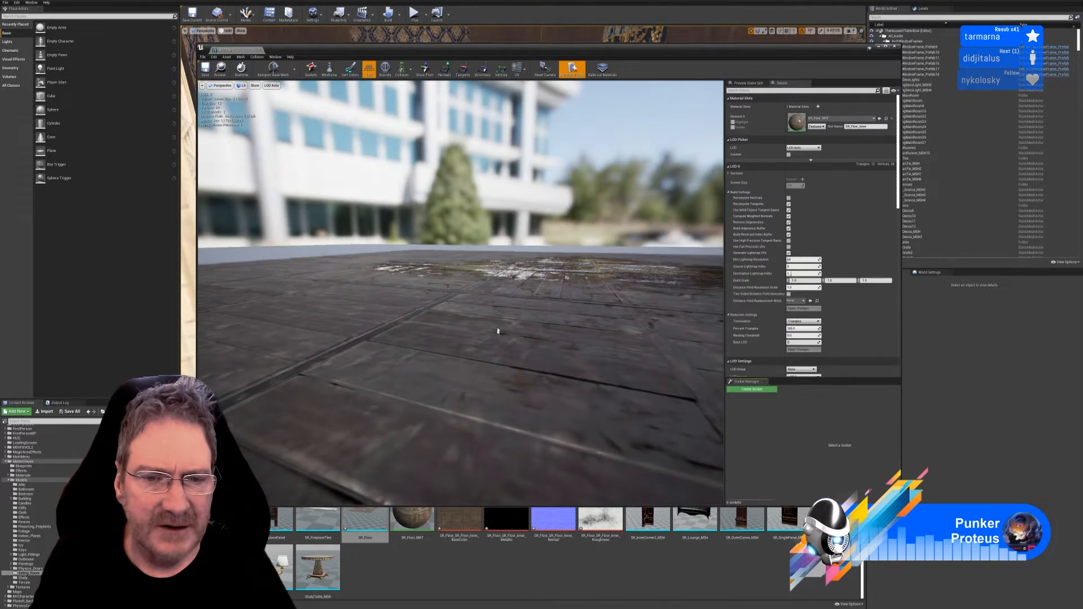
mouse_move(498, 331)
right_down()
mouse_move(420, 325)
mouse_move(422, 377)
mouse_move(442, 370)
mouse_move(431, 392)
mouse_move(433, 358)
mouse_move(500, 329)
right_up()
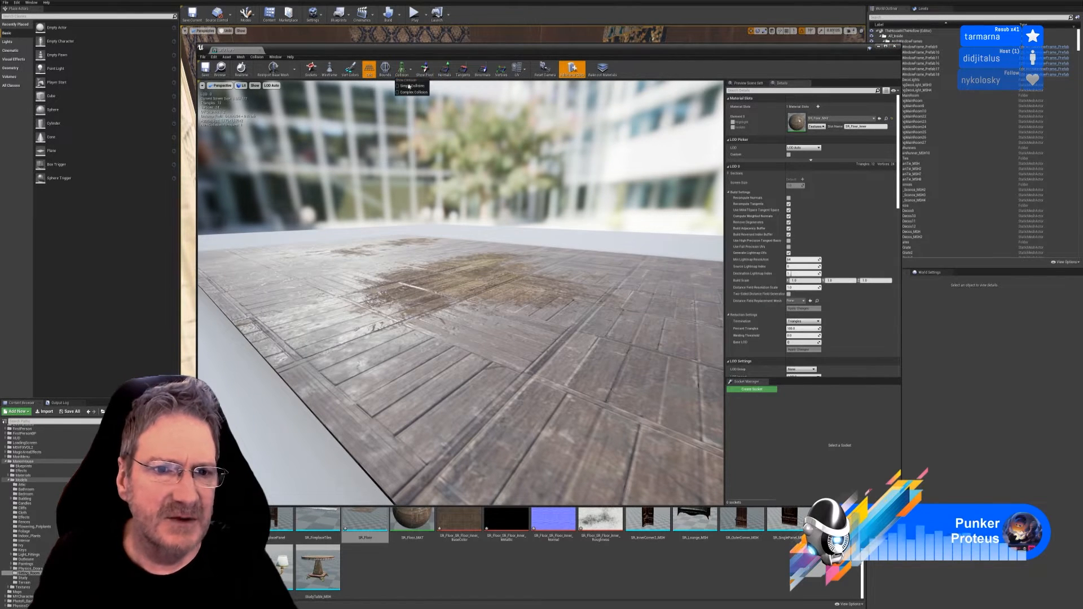
drag(421, 271, 373, 129)
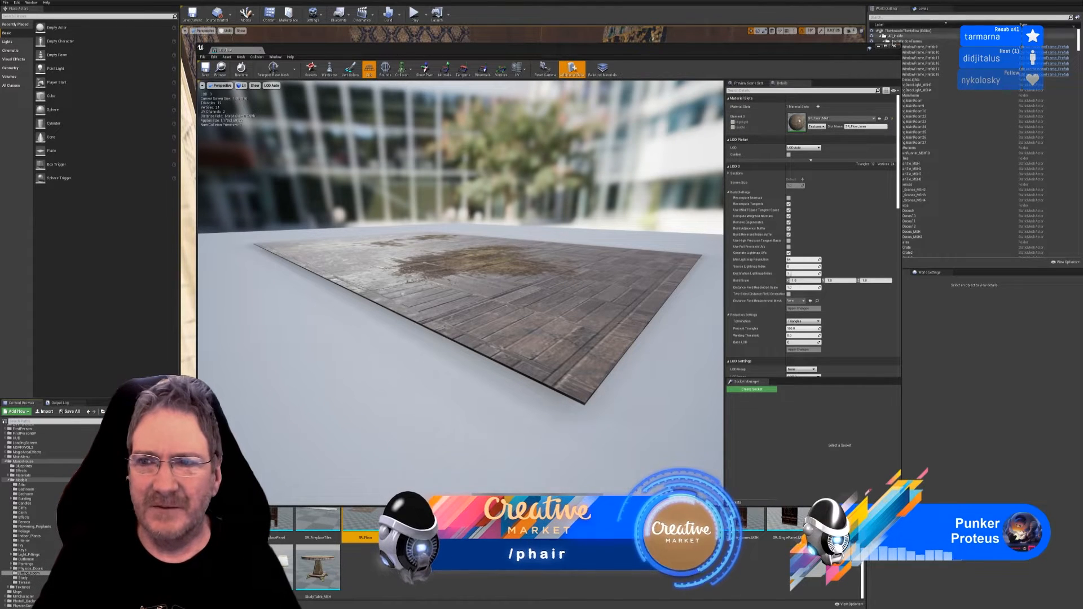
click(895, 46)
Place the SR_Floor mesh on the sitting room floor and rotate it a quarter turn about its vertical axis
right_drag(524, 225, 586, 294)
drag(357, 516, 399, 326)
mouse_move(399, 327)
right_down()
mouse_move(389, 372)
mouse_move(411, 330)
mouse_move(321, 384)
mouse_move(341, 350)
mouse_move(397, 349)
right_up()
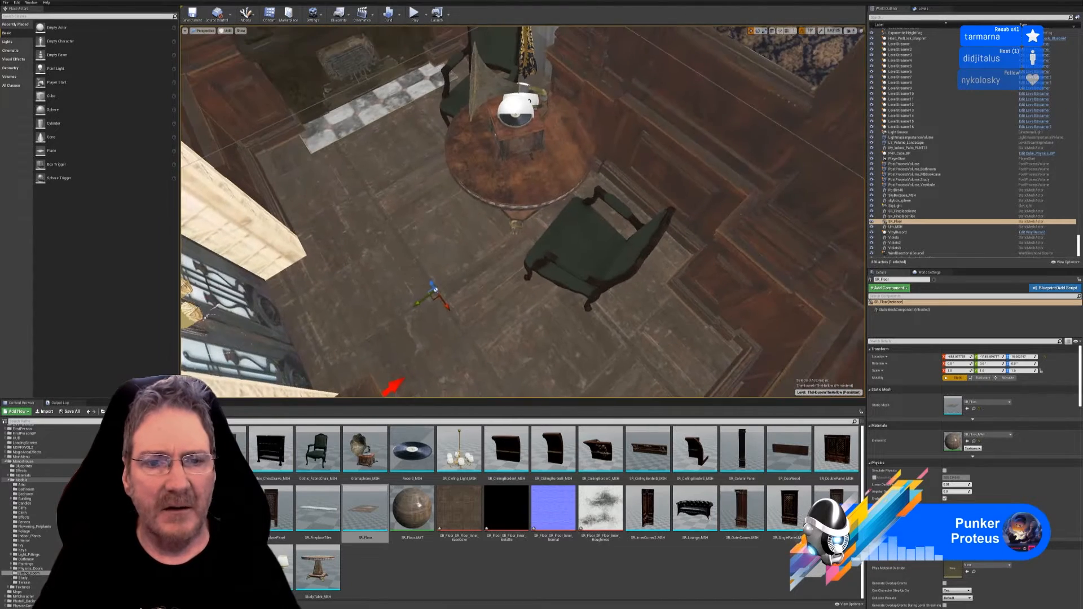
click(757, 30)
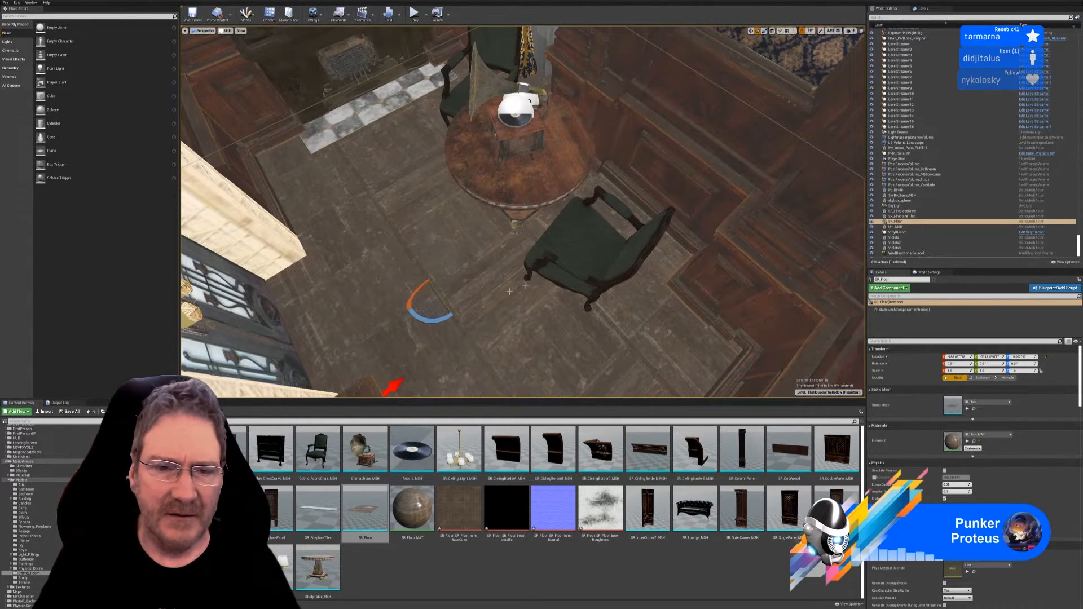
drag(432, 320, 455, 318)
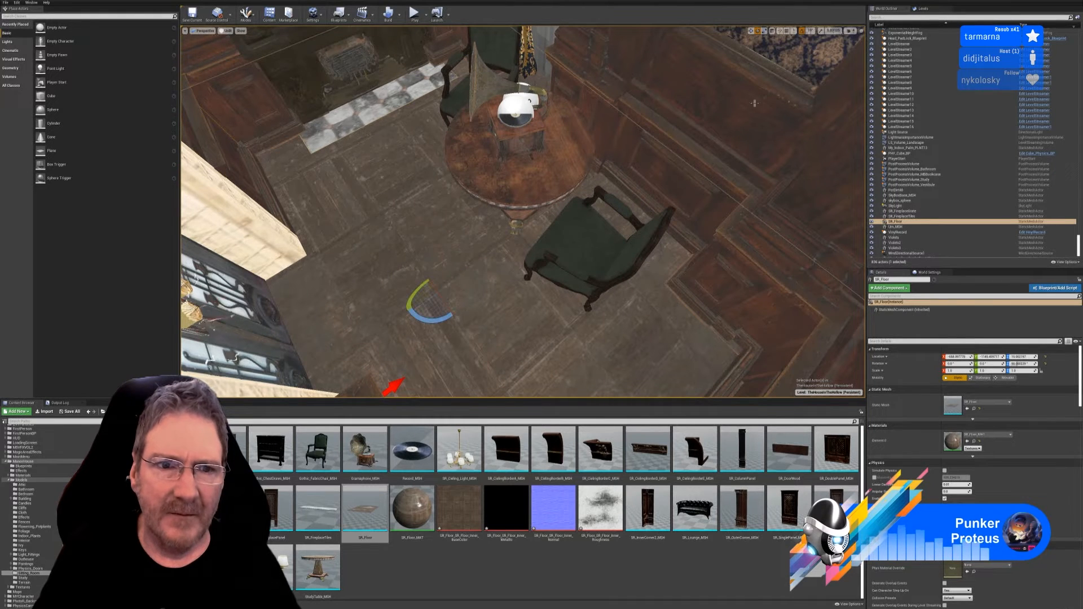
Scale the placed floor down uniformly and shift it toward the wall behind the gramophone table
click(764, 31)
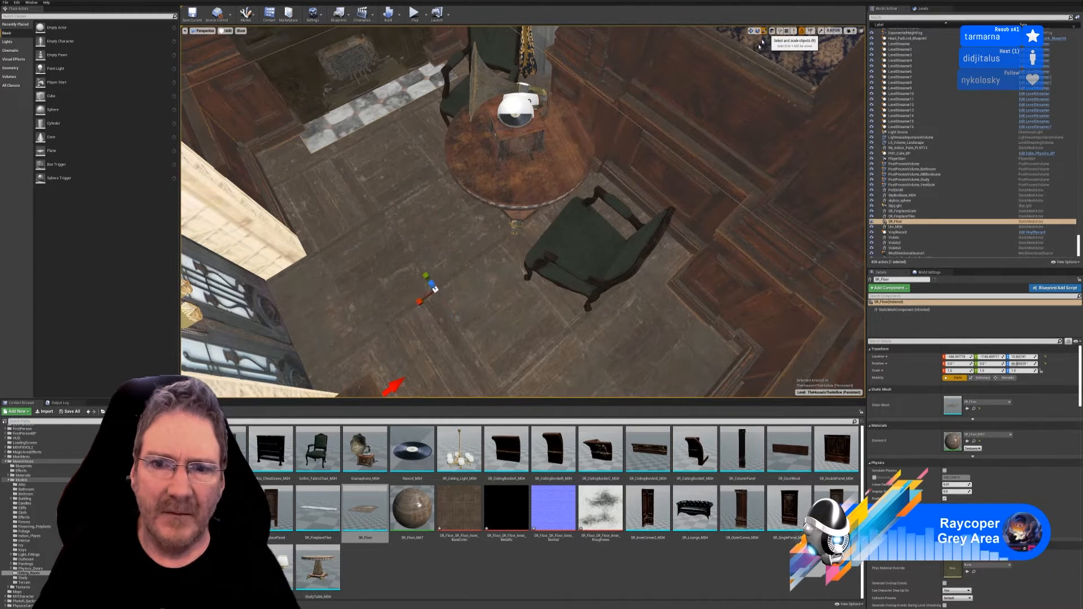
right_drag(657, 152, 575, 181)
right_drag(643, 126, 592, 125)
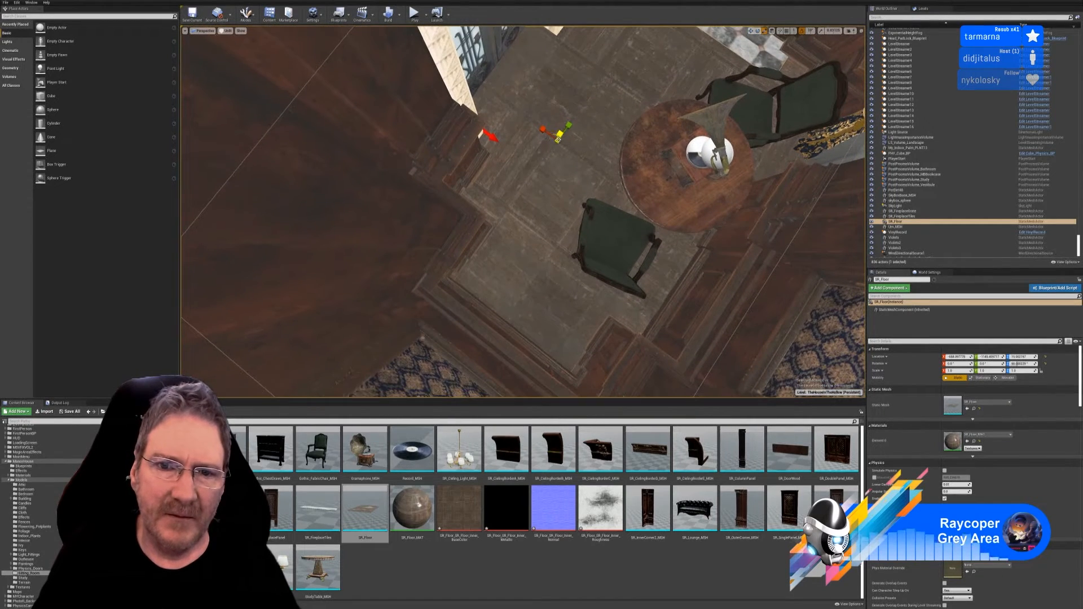
drag(558, 141, 558, 141)
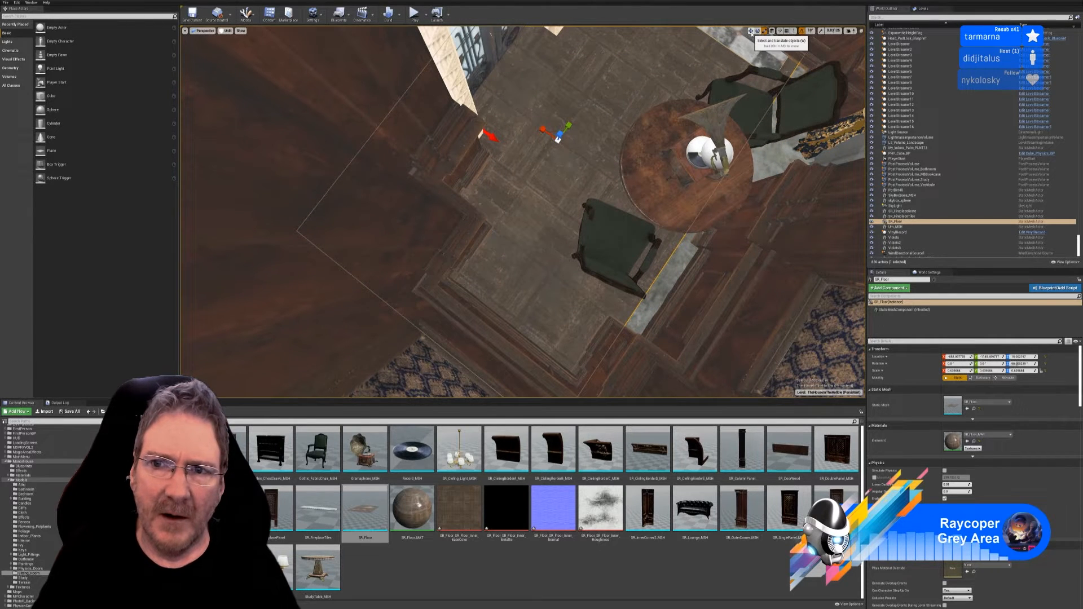
drag(540, 128, 557, 142)
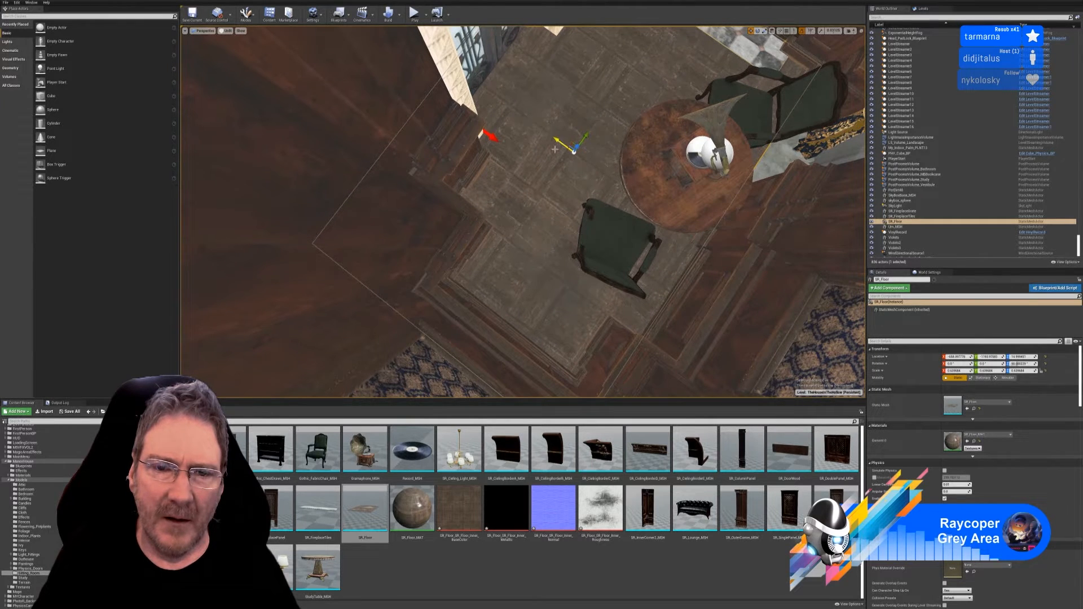
Shrink the floor mesh further and slide it away from the double doors toward the gramophone table
right_drag(555, 149, 321, 131)
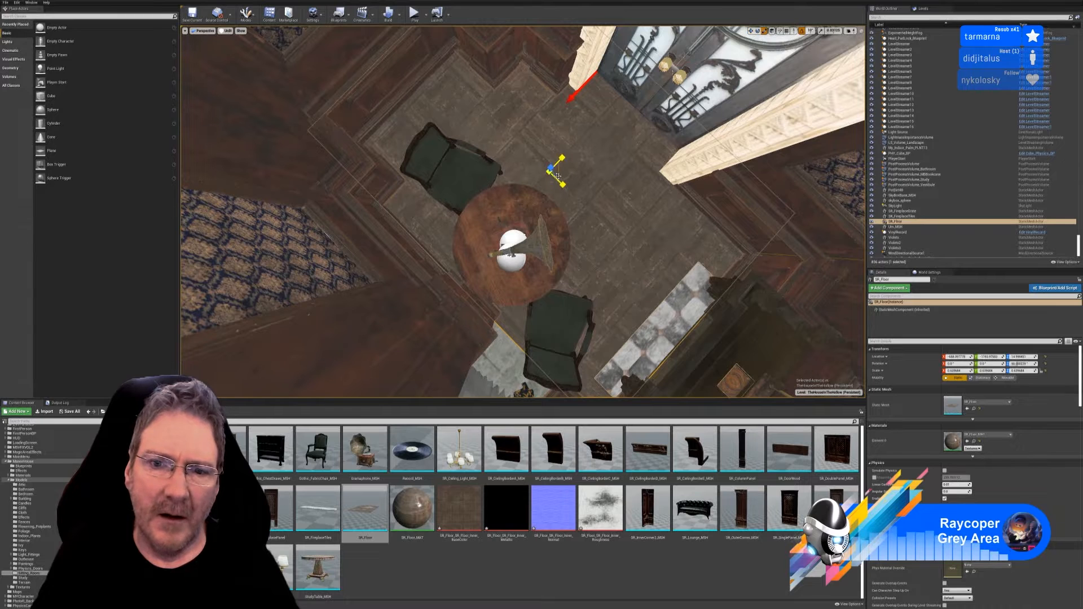
drag(549, 172, 536, 176)
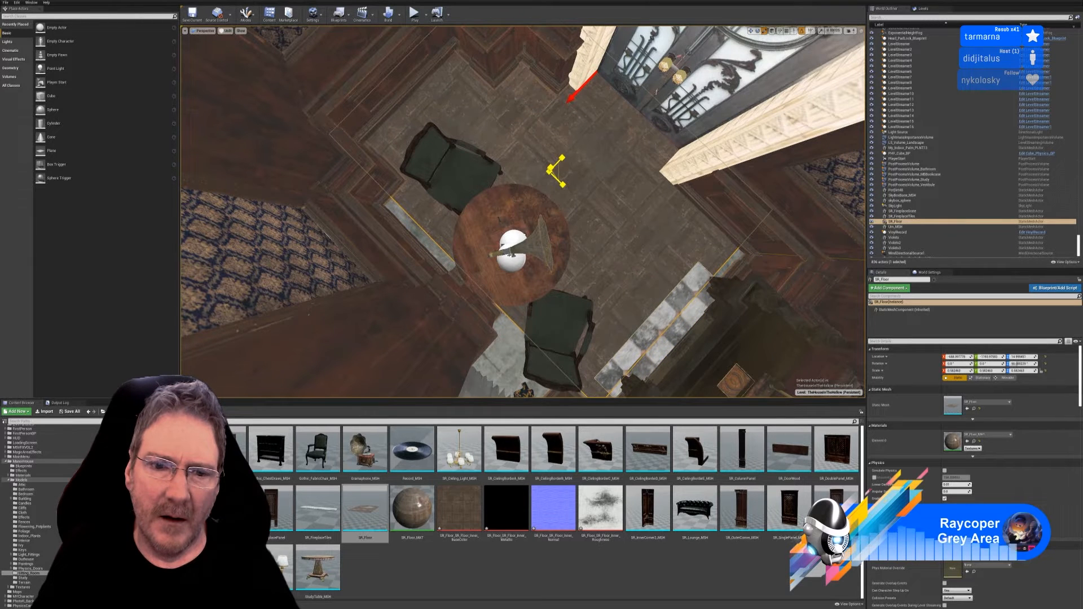
click(750, 31)
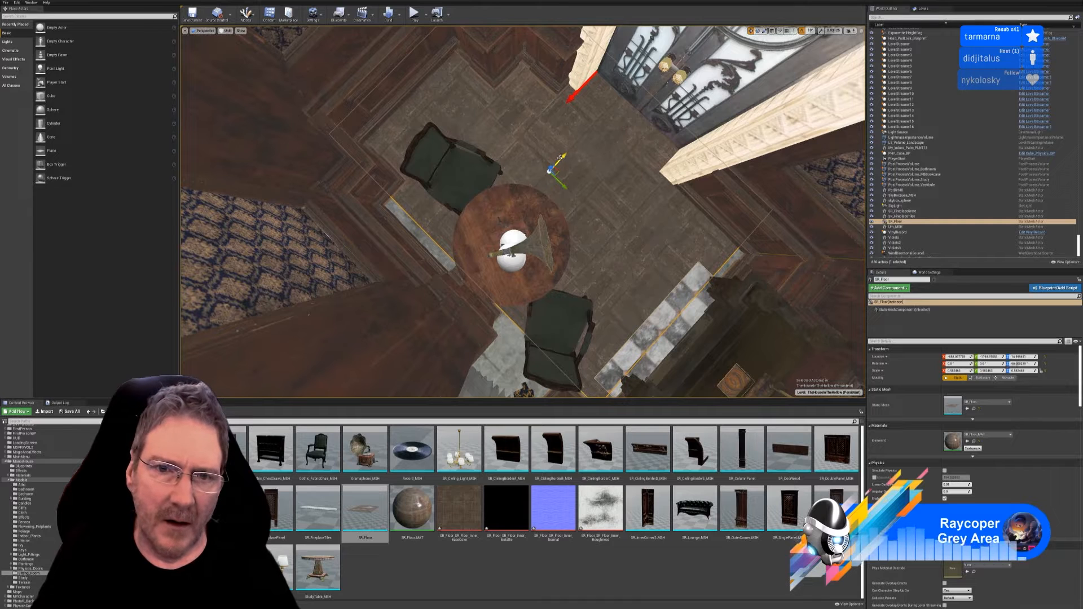
drag(559, 161, 536, 183)
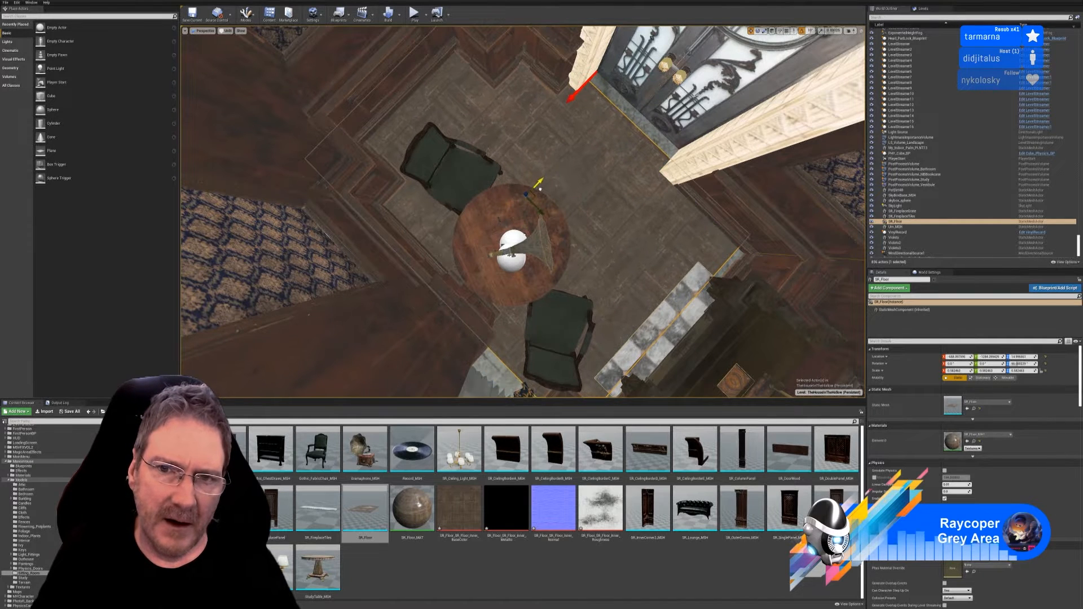
Fine-tune the floor's position between the doors and the table wall, and shift it toward the fireplace
right_drag(528, 330, 425, 329)
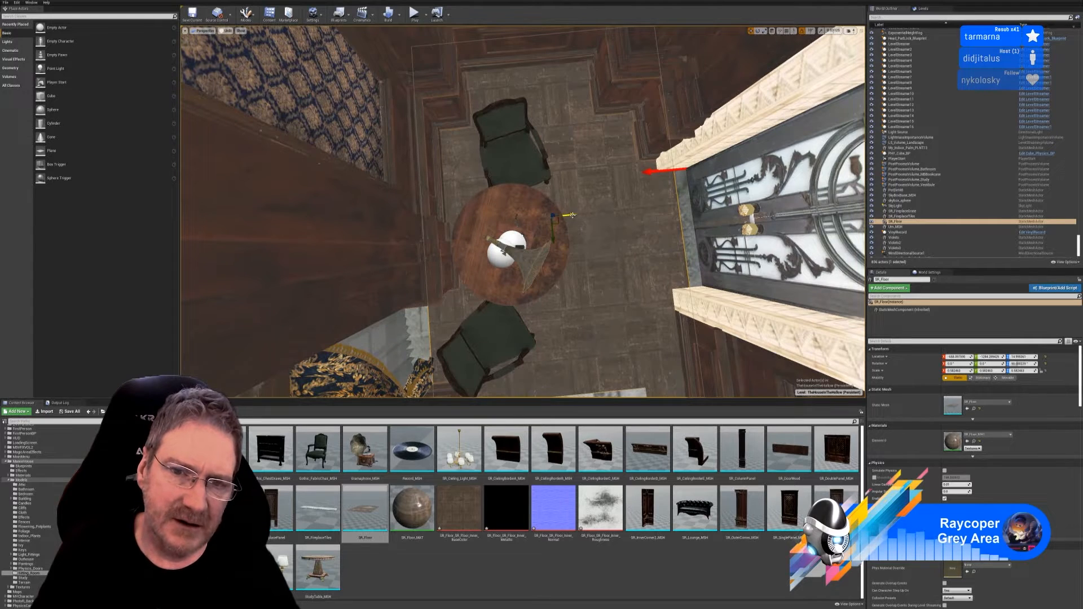
drag(573, 215, 570, 215)
right_drag(569, 226, 523, 233)
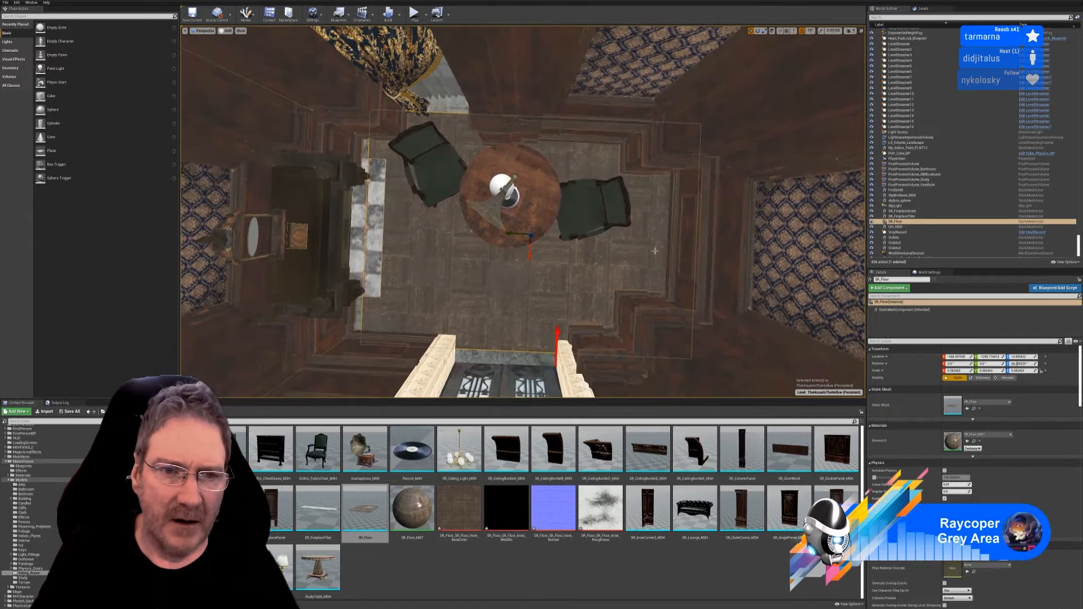
drag(522, 233, 513, 233)
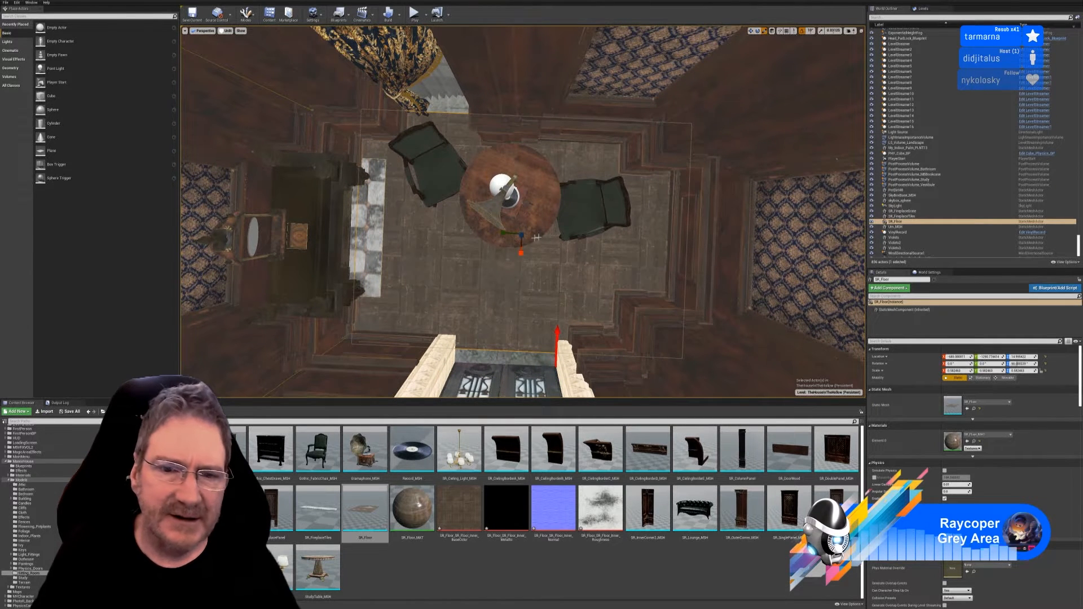
Enlarge the floor mesh slightly and reposition it toward the table wall and the fireplace to cover the room
drag(522, 234, 540, 236)
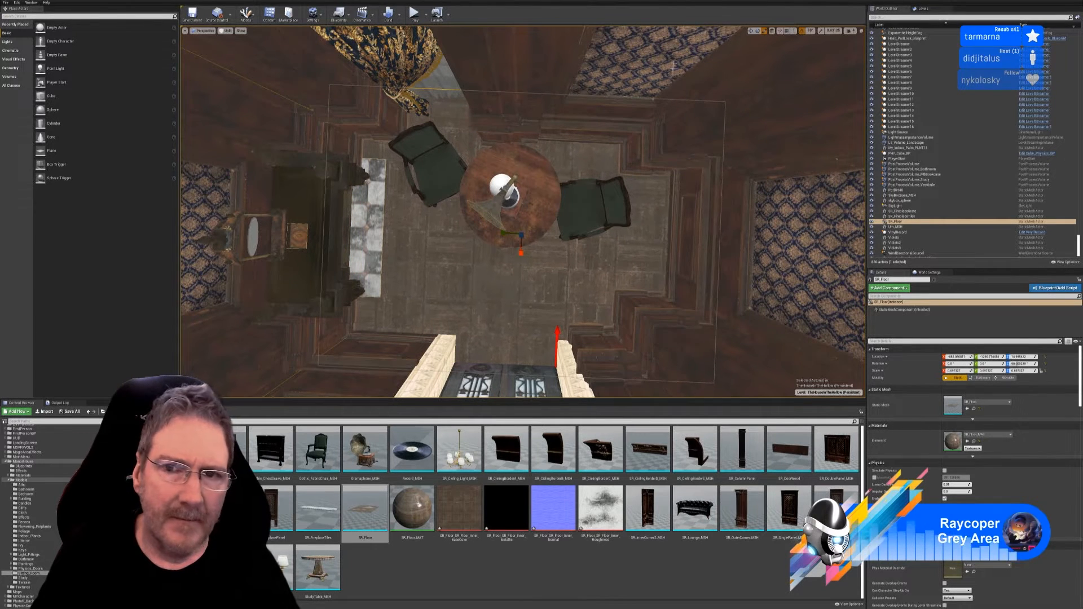
click(750, 31)
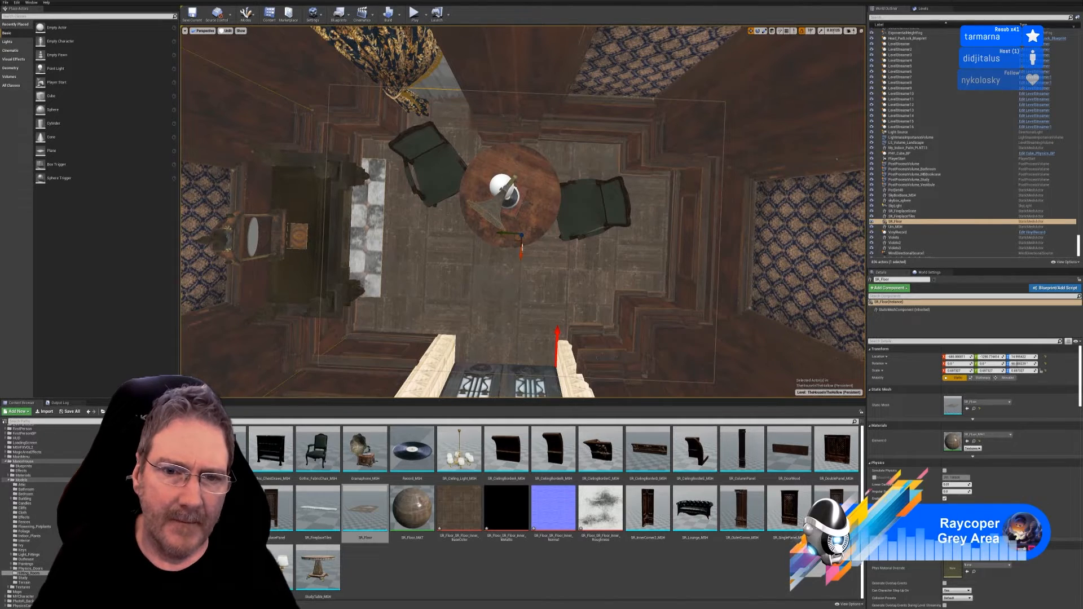
drag(521, 252, 529, 243)
right_drag(609, 199, 643, 184)
key(d)
key(a)
key(d)
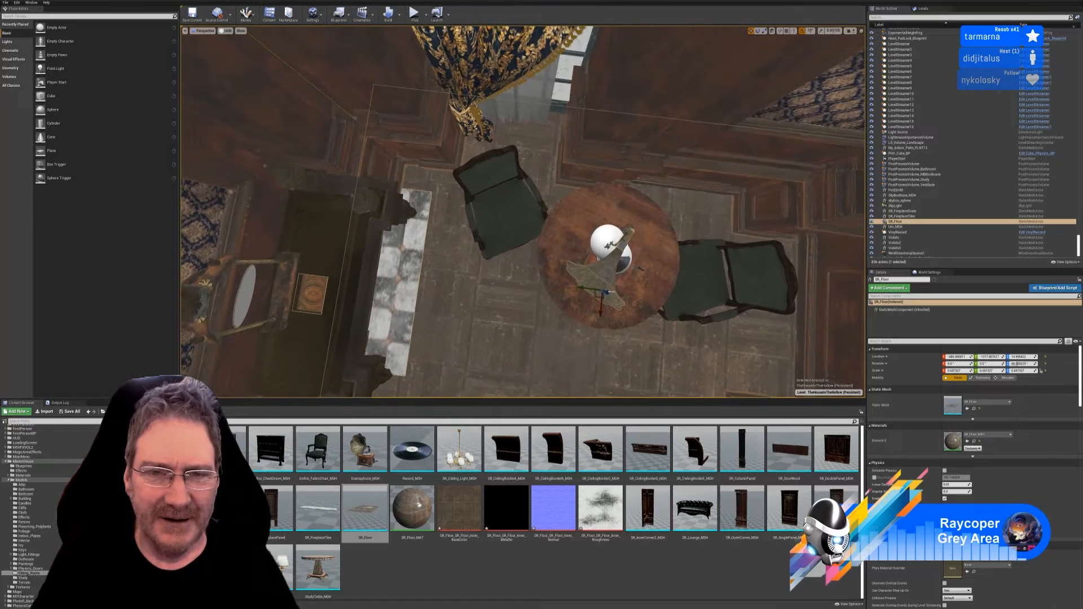
drag(581, 287, 561, 284)
Examine the floor mesh's edges around the walls, doors, curtained window and fireplace for coverage
key(d)
right_drag(648, 287, 650, 287)
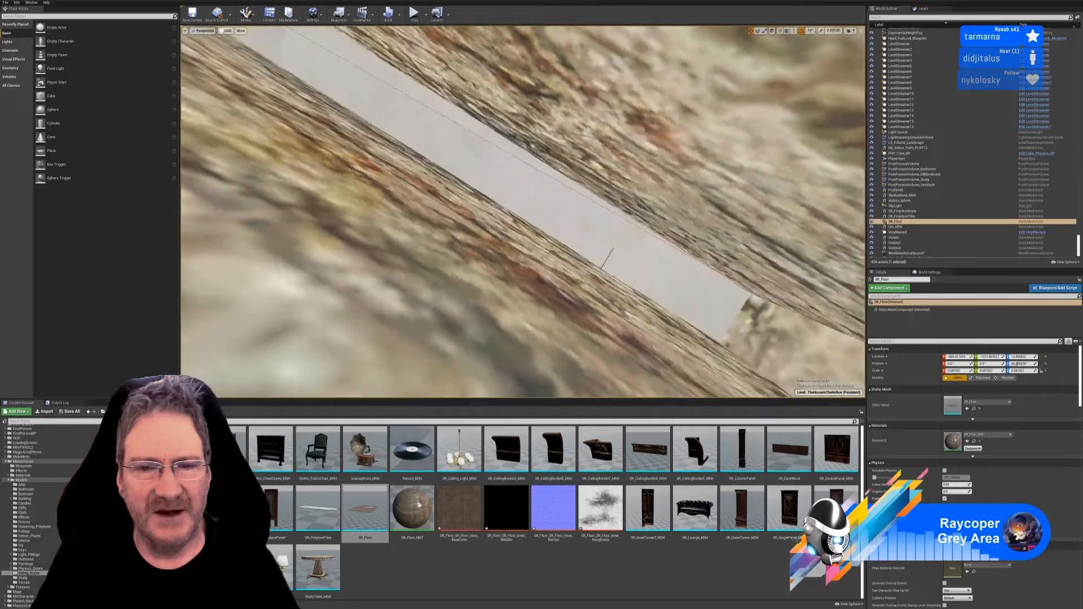
right_drag(522, 212, 438, 212)
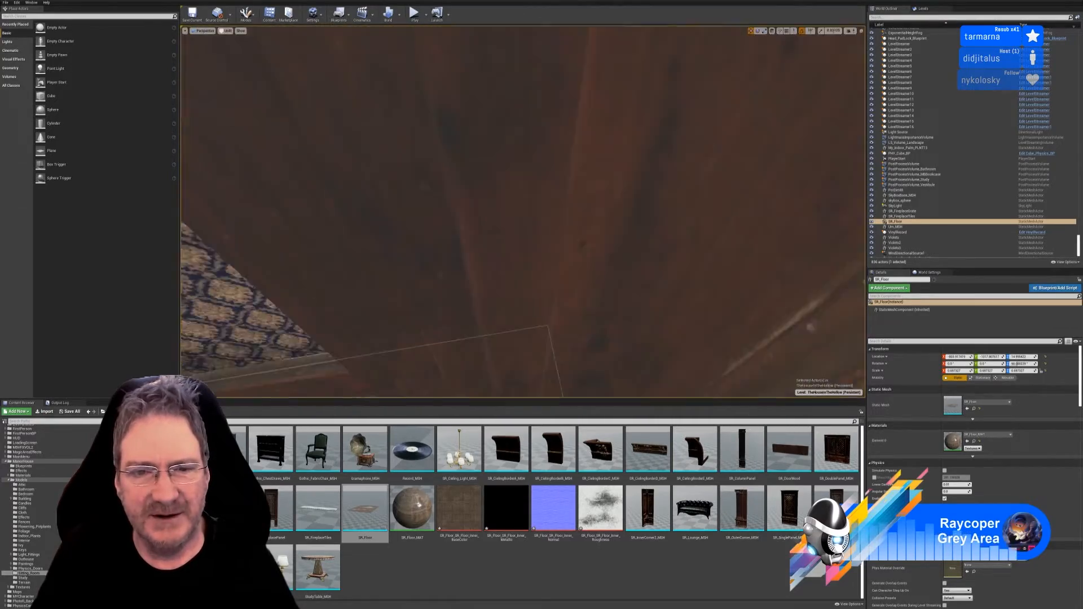
right_drag(522, 212, 471, 254)
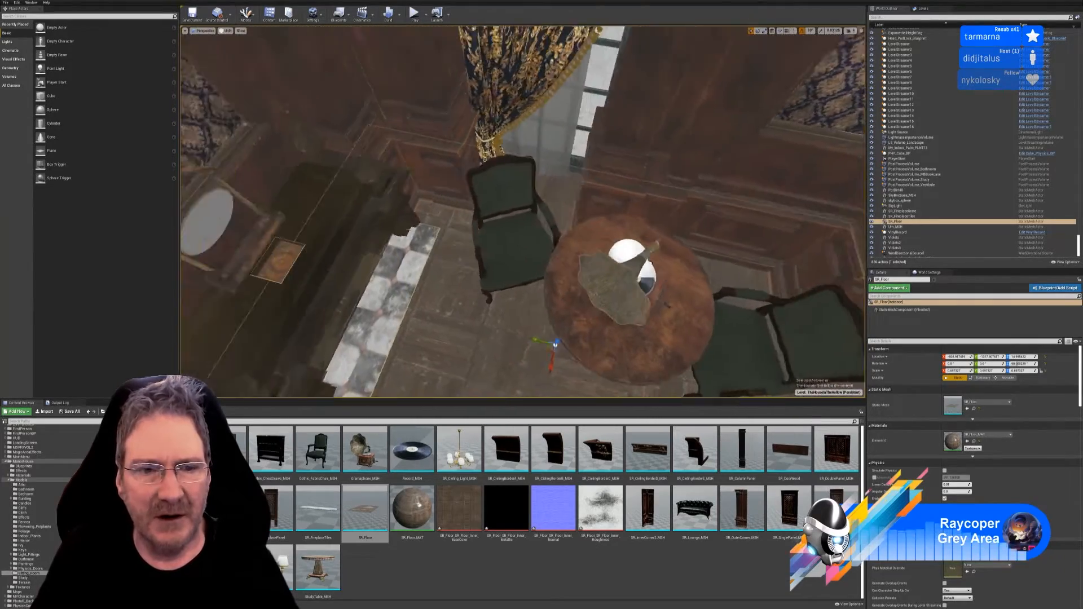
right_drag(523, 212, 477, 178)
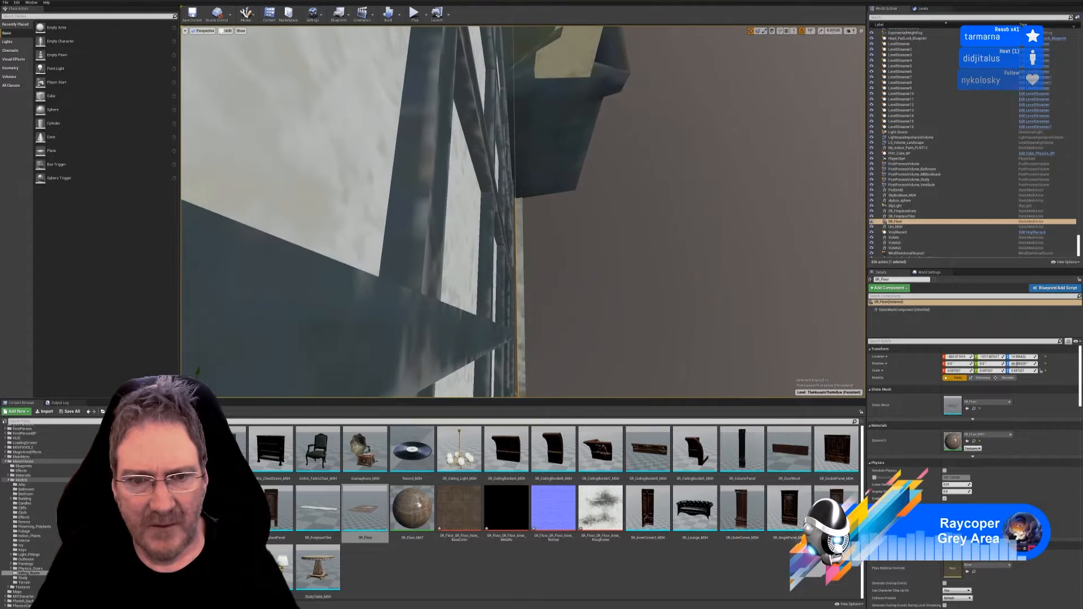
right_drag(523, 212, 333, 226)
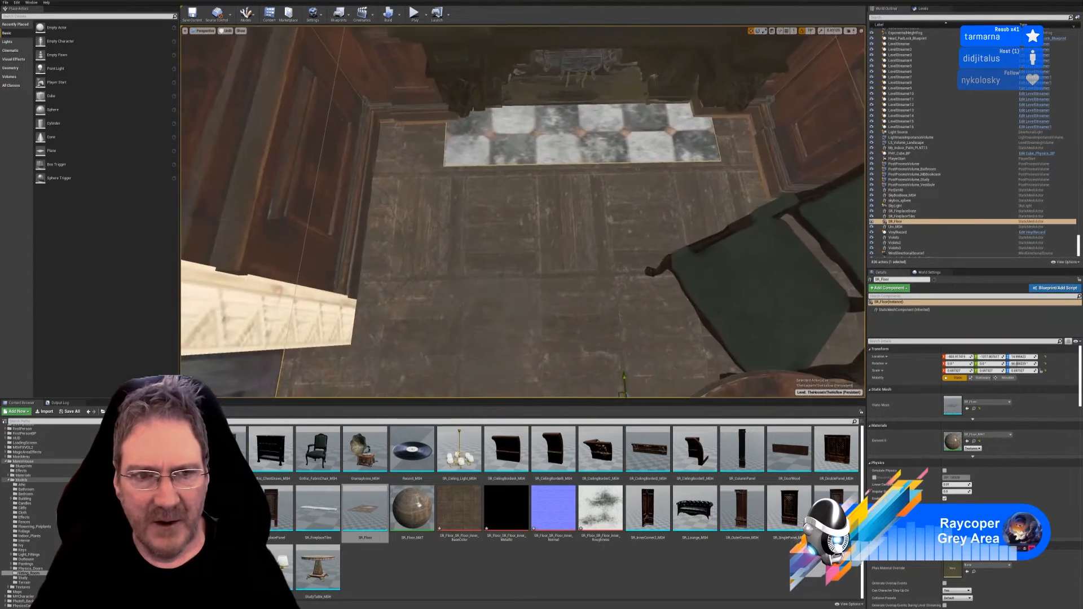
Scale the SR_Floor mesh down slightly and uniformly to fit the room with the fireplace
right_drag(564, 254, 597, 239)
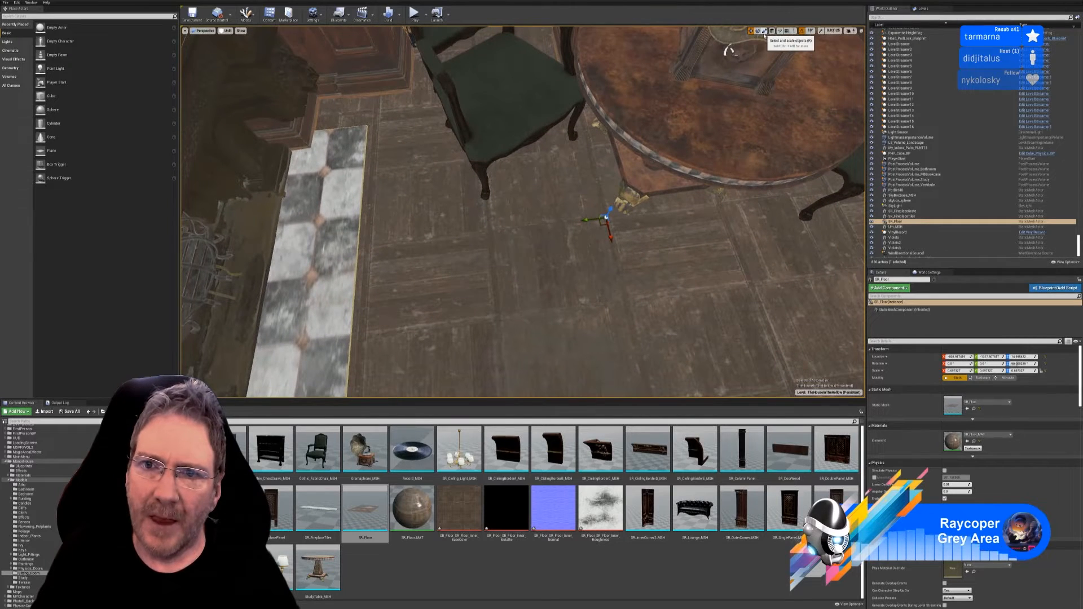
mouse_move(742, 196)
right_down()
mouse_move(744, 214)
mouse_move(743, 185)
right_up()
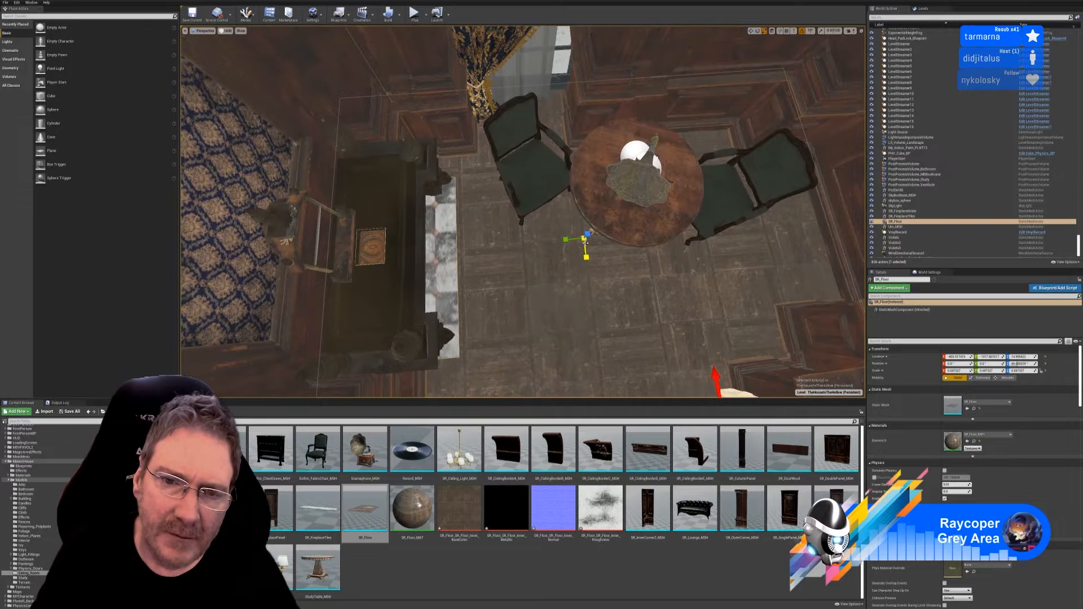
drag(584, 241, 584, 239)
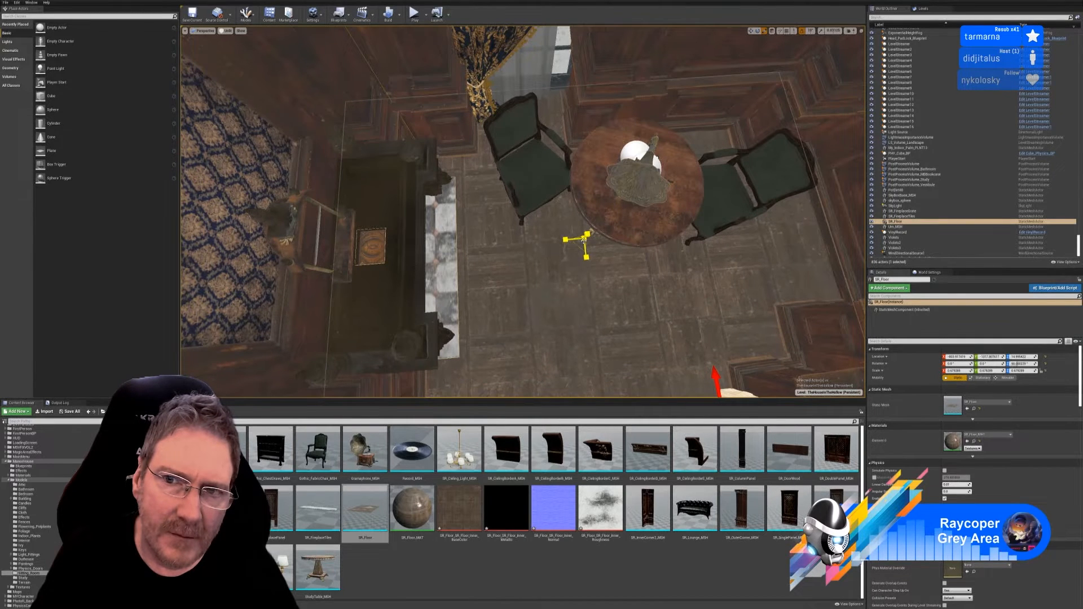
Shift the SR_Floor mesh slightly along its X axis and check its edges against the walls
right_drag(716, 311, 561, 293)
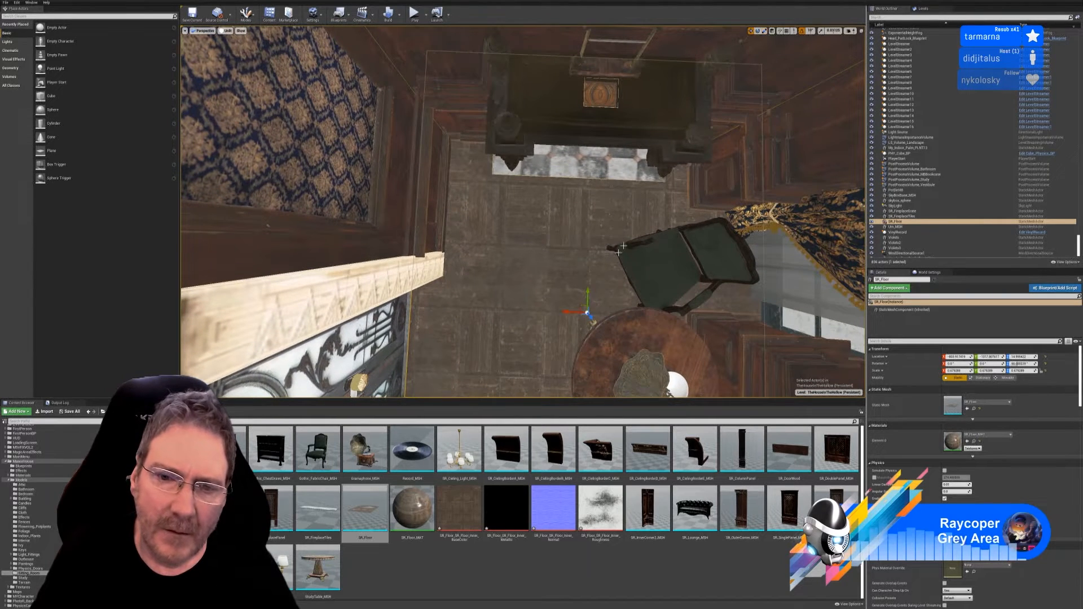
drag(569, 311, 564, 312)
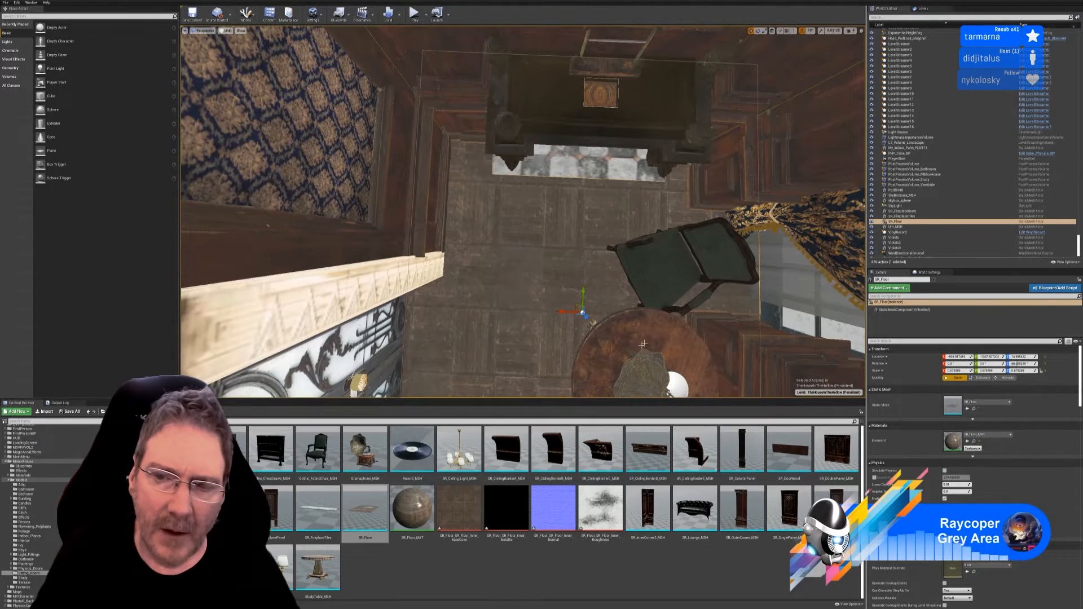
right_drag(644, 344, 511, 330)
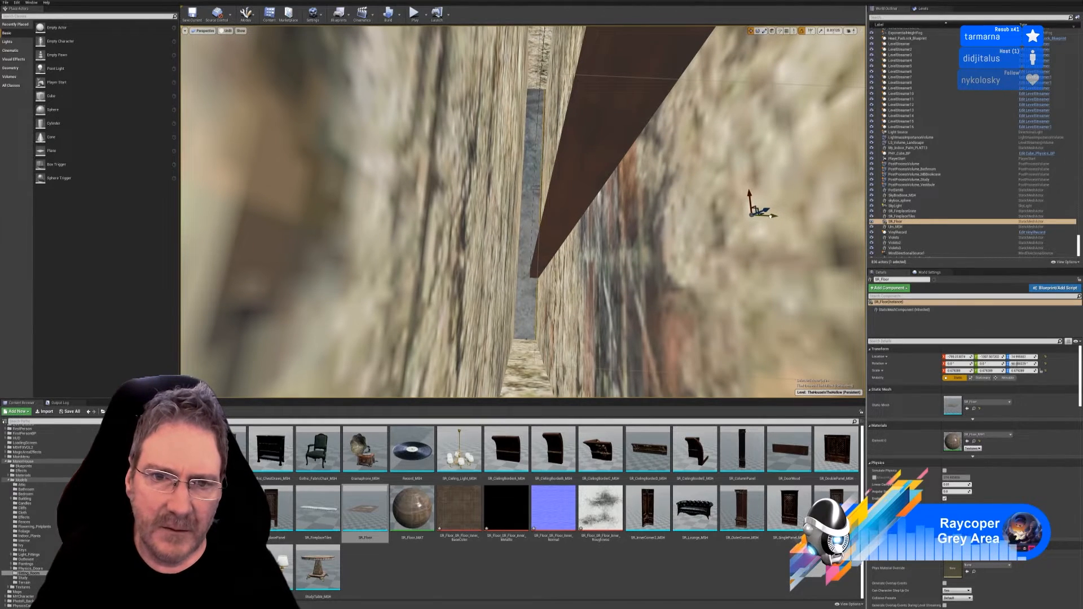
right_drag(511, 330, 512, 330)
right_drag(523, 233, 523, 234)
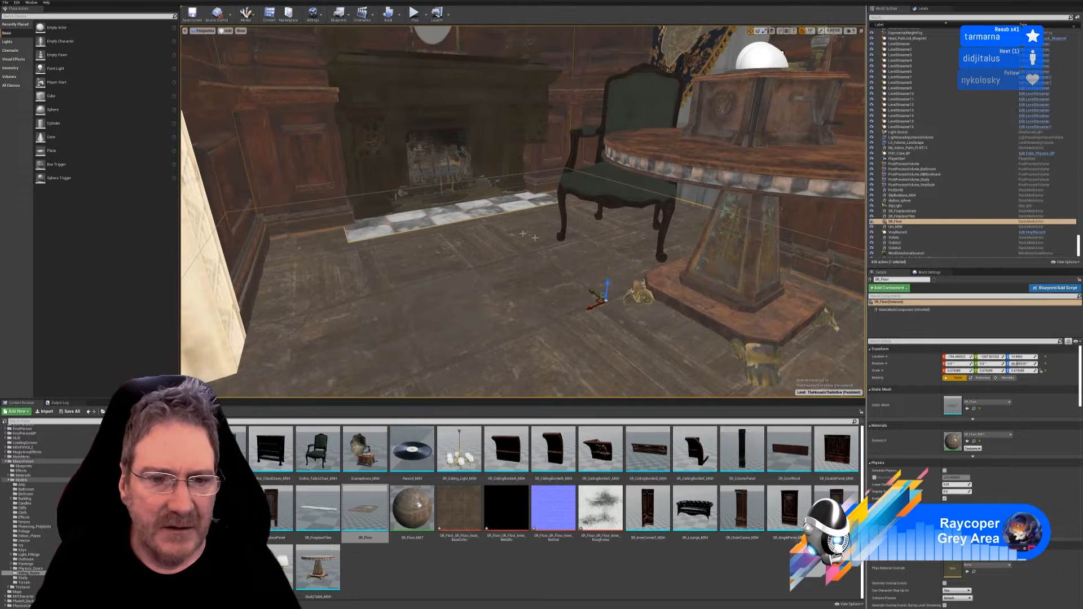
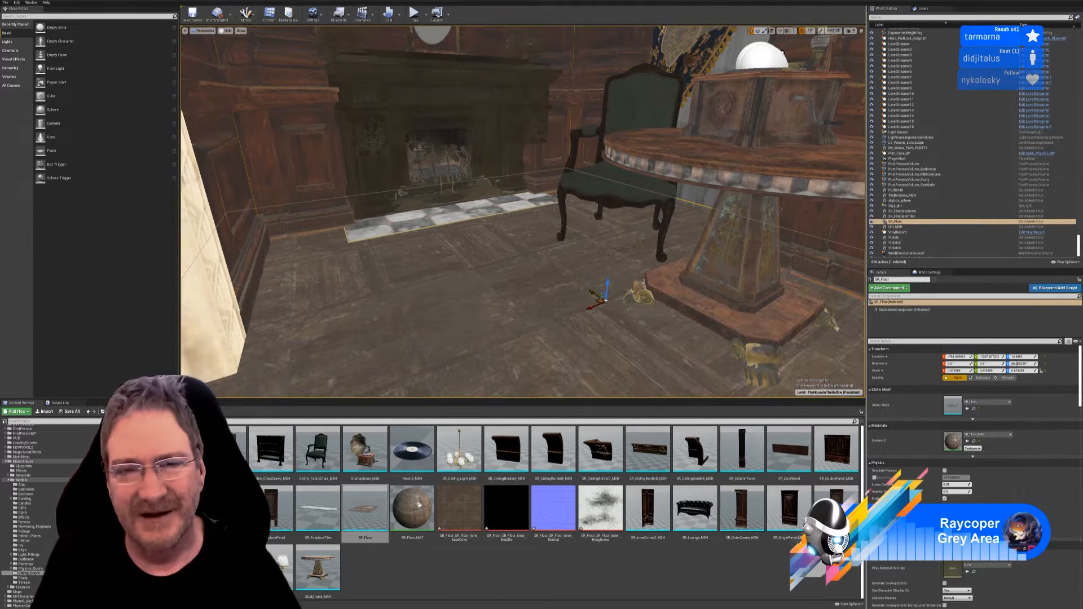
Deselect the floor, inspect the room in the Lit view mode, and return the viewport to Unlit
right_drag(462, 217, 584, 256)
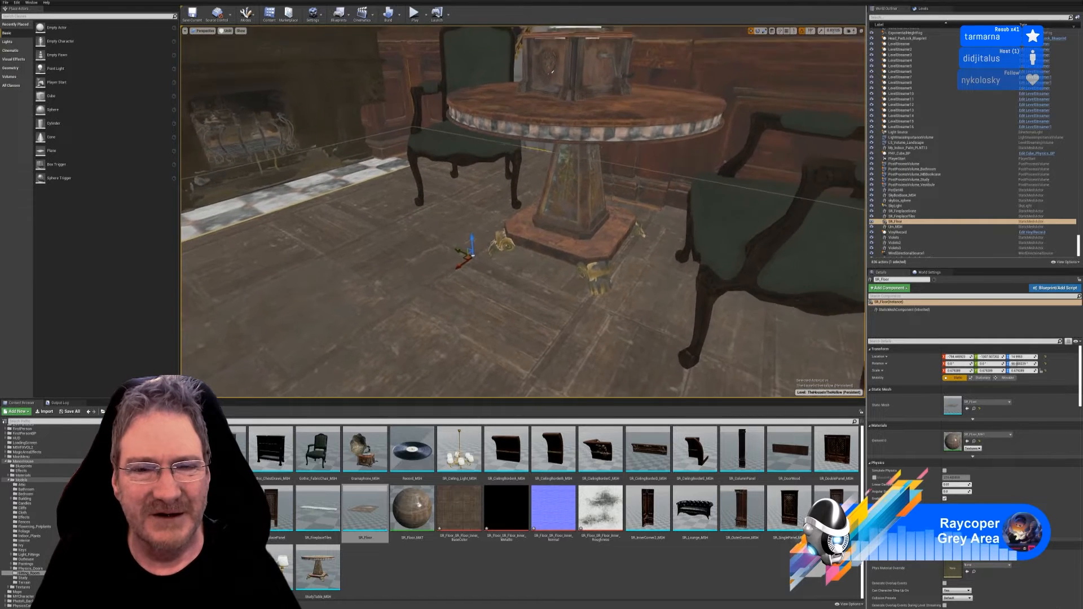
right_drag(507, 240, 473, 237)
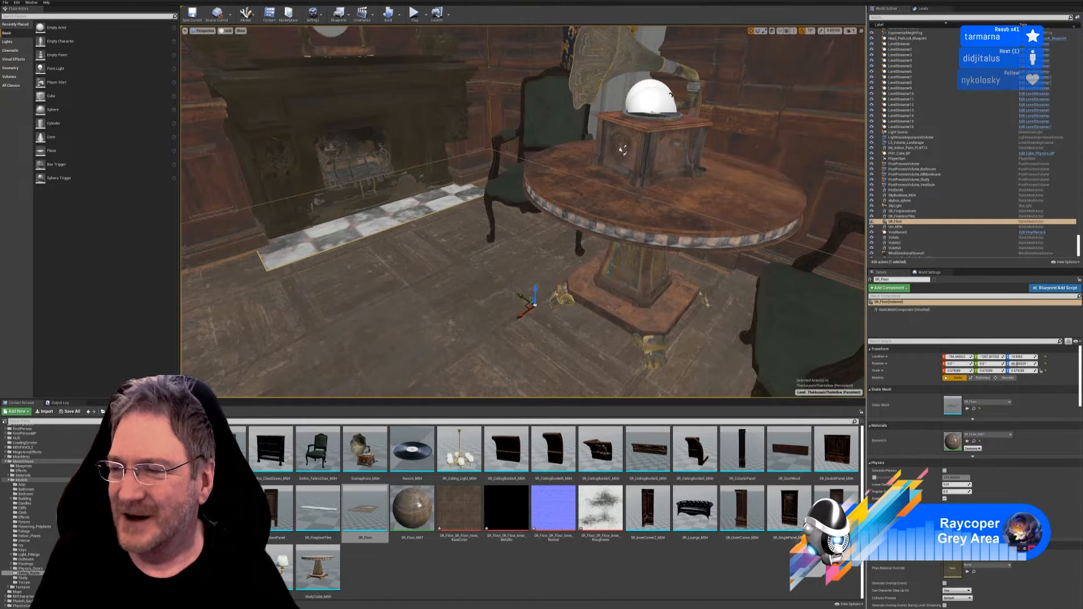
right_drag(398, 182, 432, 272)
key(Escape)
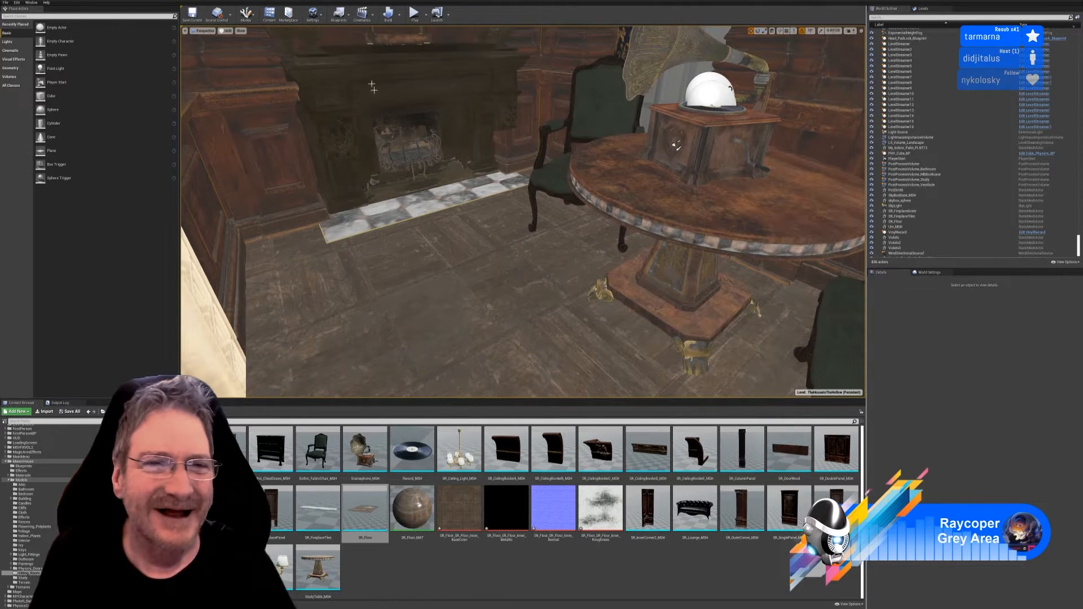
click(226, 31)
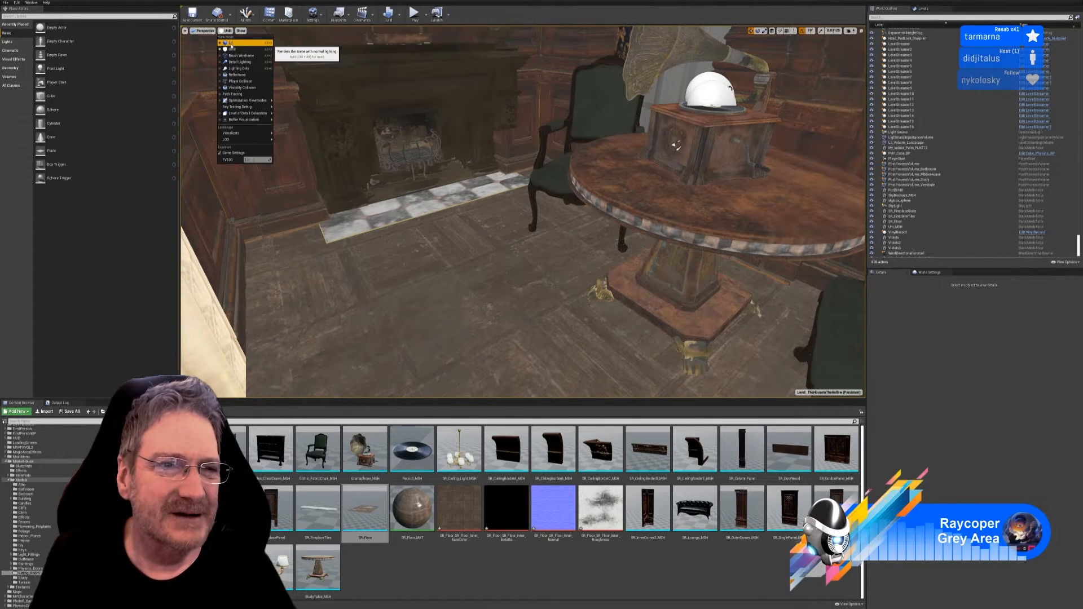
click(231, 46)
right_drag(294, 103, 398, 93)
right_drag(398, 158, 501, 316)
click(224, 31)
click(231, 46)
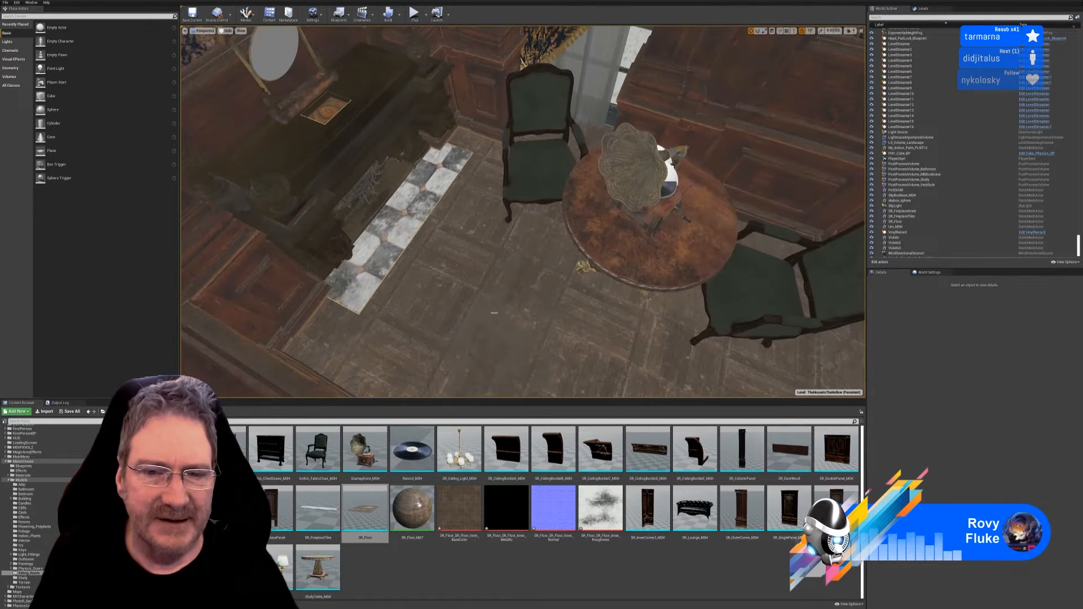
Select the SR_Floor mesh and rotate it about its vertical axis to about -90 degrees
click(501, 315)
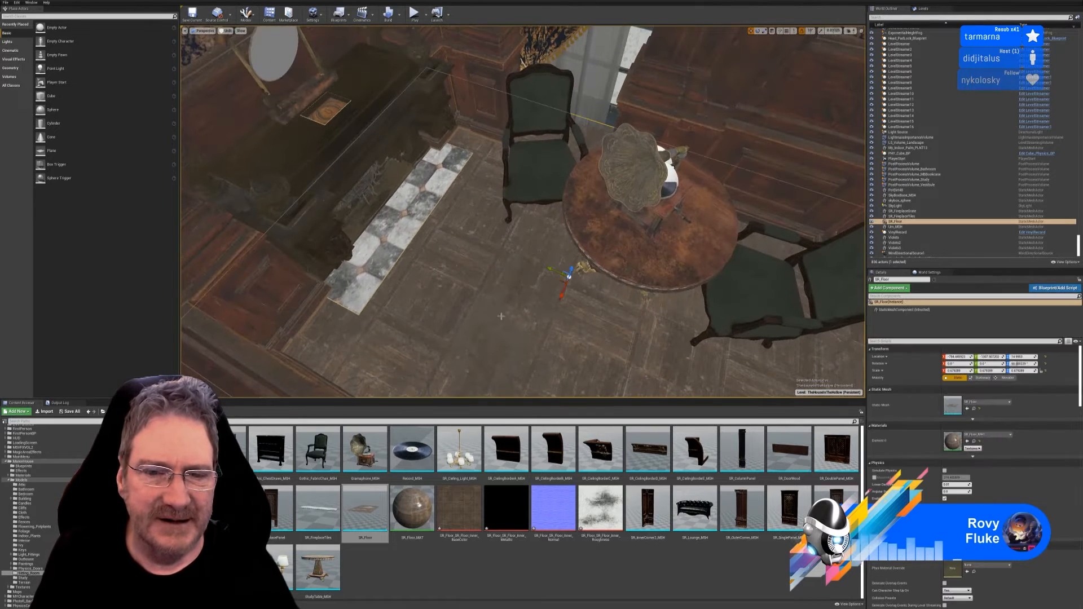
click(757, 31)
drag(585, 307, 557, 307)
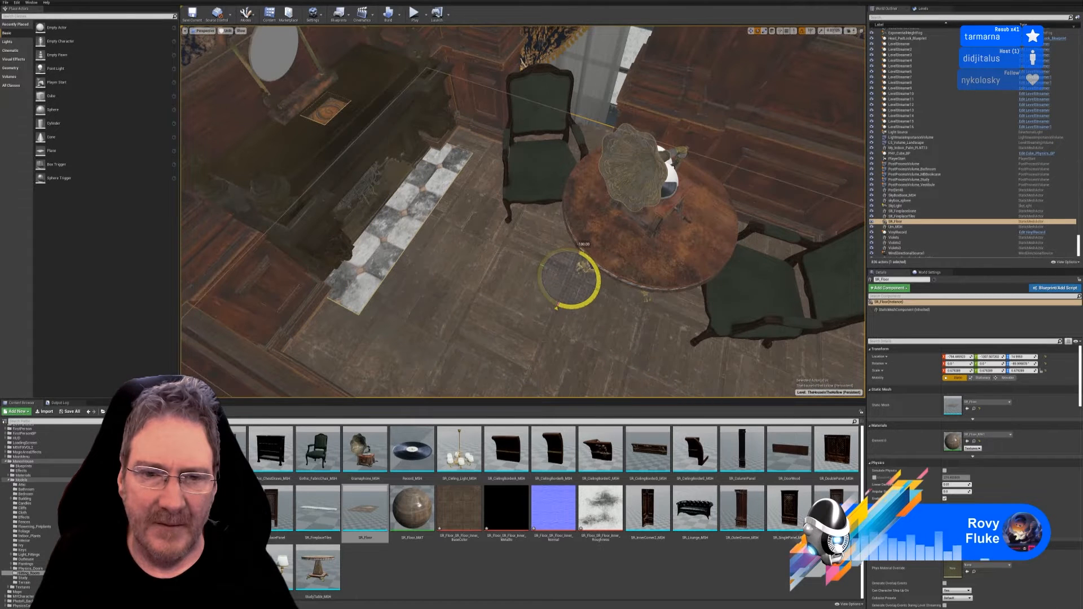
Switch the viewport to Lit and examine the reflections on the rotated floor up close
click(226, 31)
click(240, 44)
key(w)
right_drag(458, 240, 414, 203)
right_drag(508, 222, 548, 157)
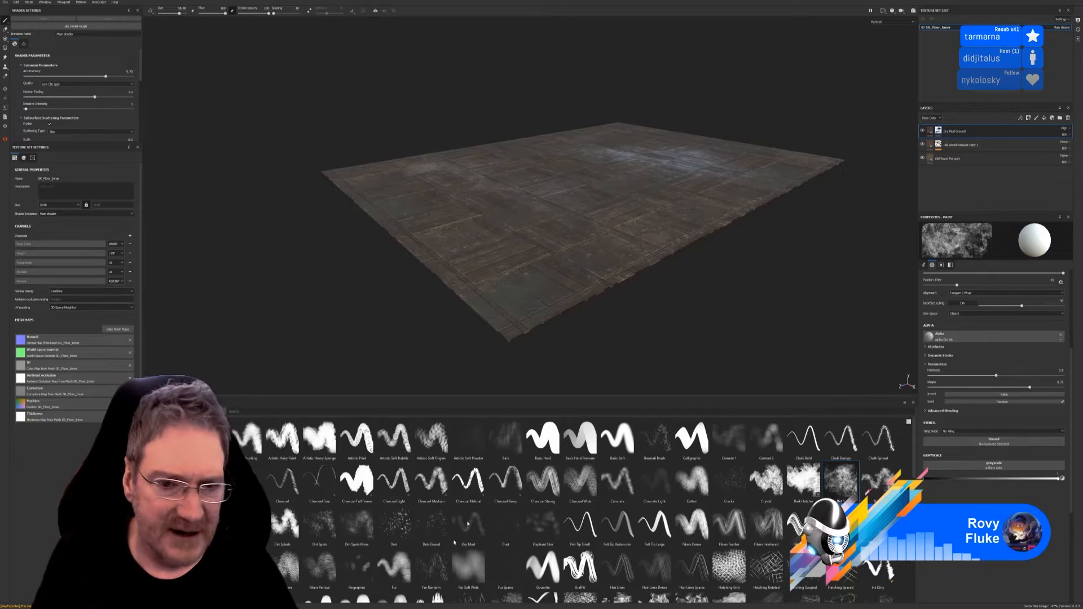
In Substance Painter, set the brush grayscale to black to paint out mud on the mud ground layer's mask
right_click(702, 316)
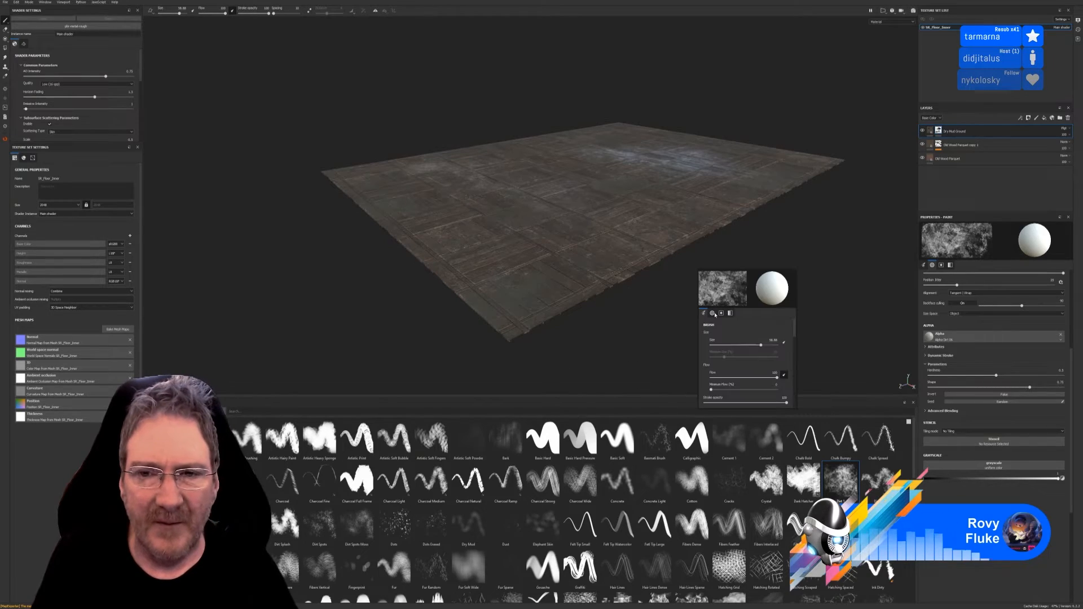
click(660, 309)
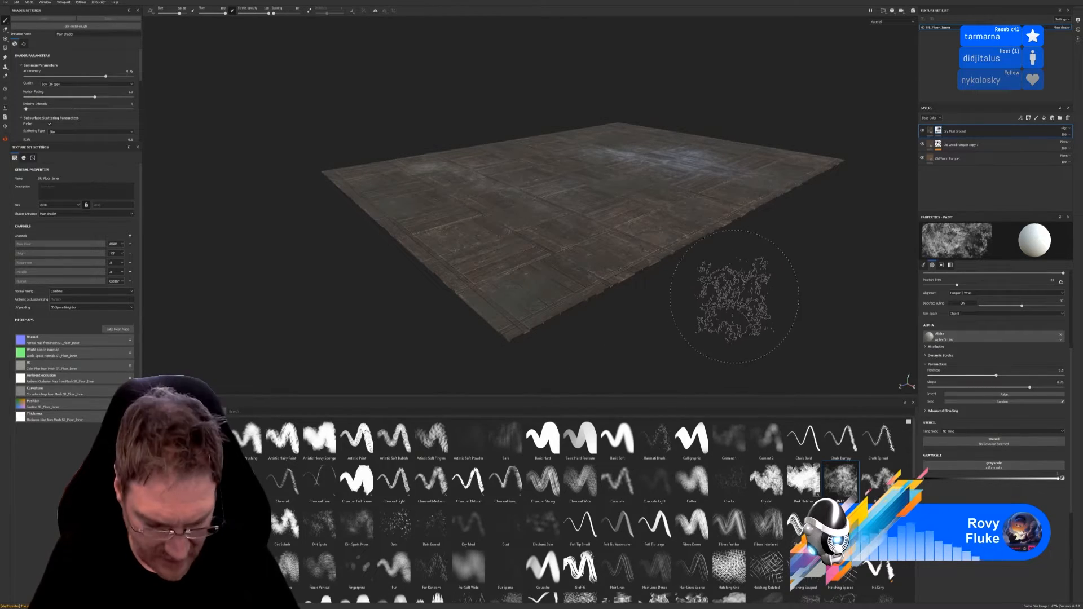
mouse_move(757, 224)
alt+mouse_down()
mouse_move(763, 254)
mouse_move(815, 242)
mouse_move(793, 225)
mouse_move(778, 232)
alt+mouse_up()
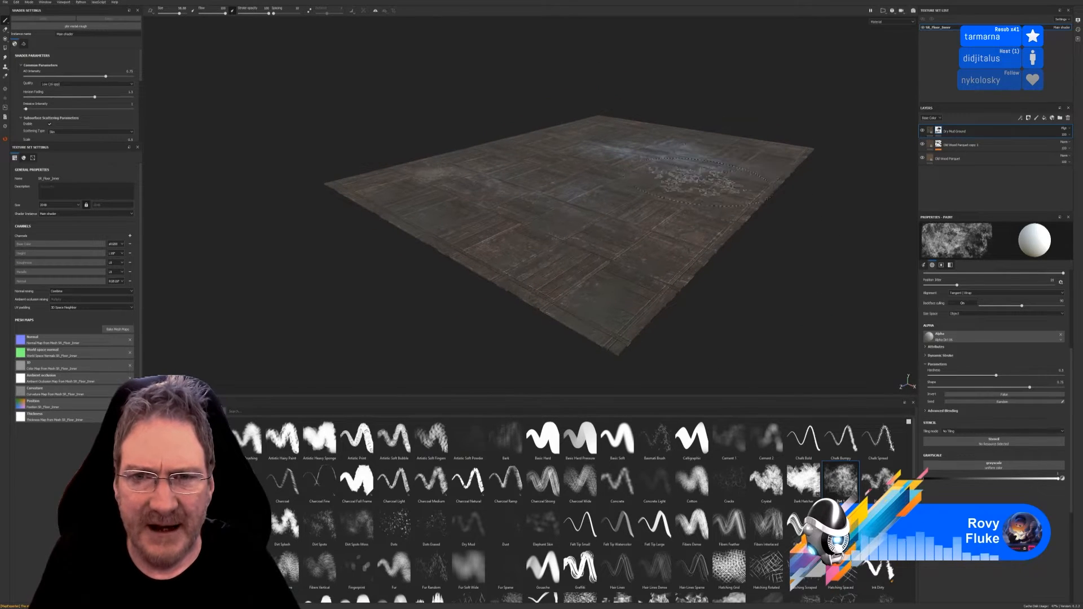
scroll(654, 101, up, 4)
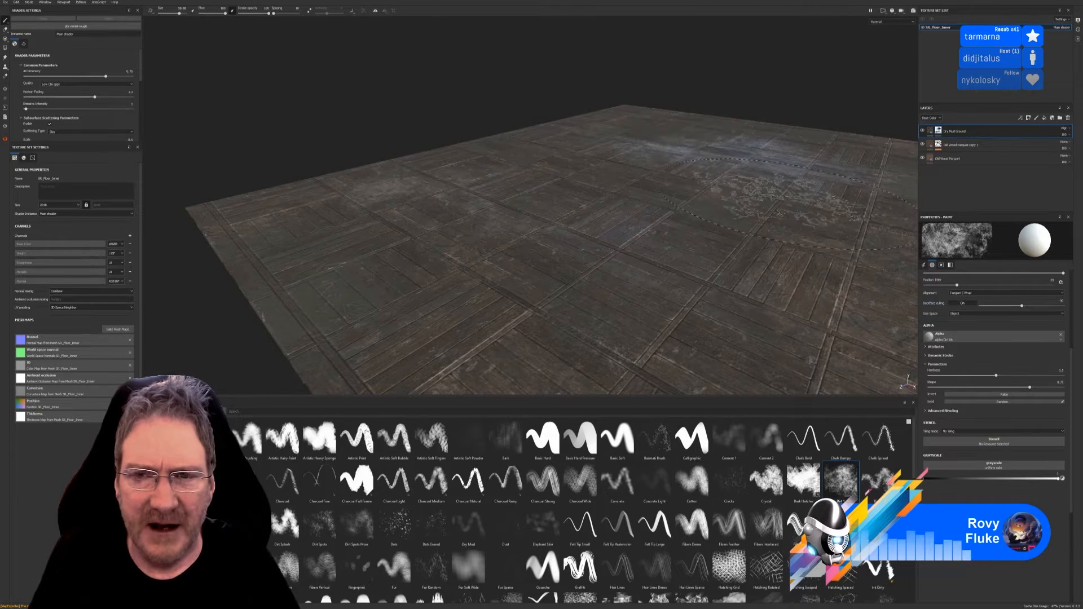
alt+drag(759, 195, 740, 239)
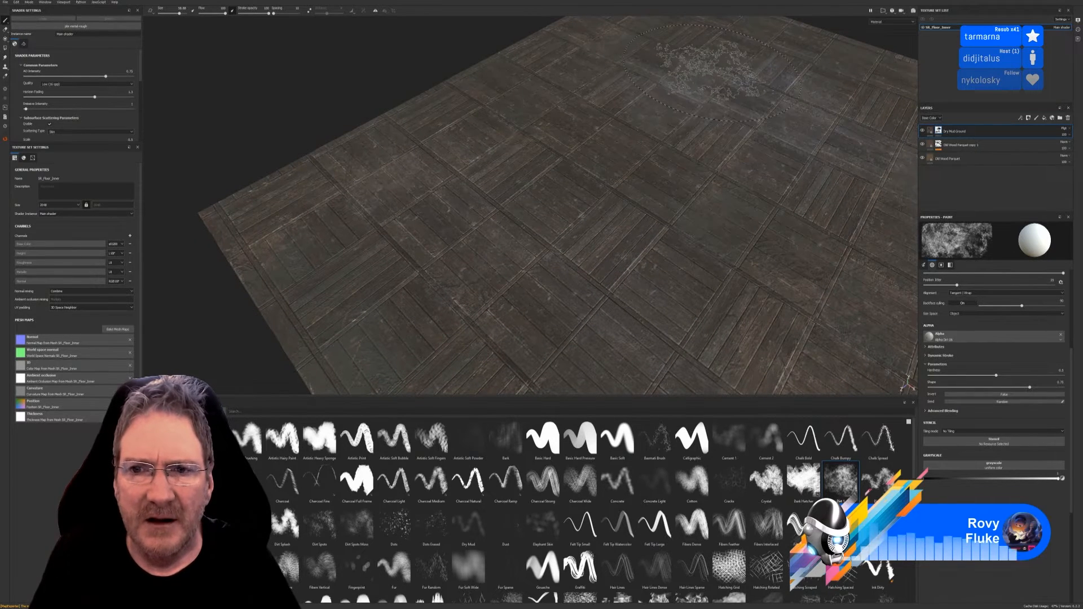
click(928, 480)
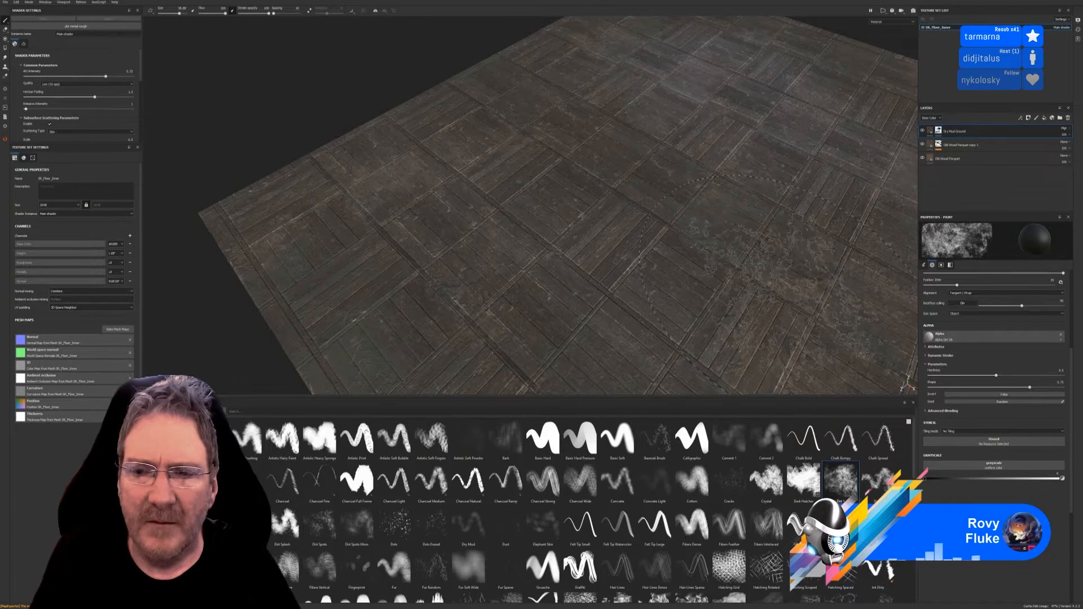
mouse_move(758, 299)
alt+mouse_down()
mouse_move(807, 227)
mouse_move(787, 254)
alt+mouse_up()
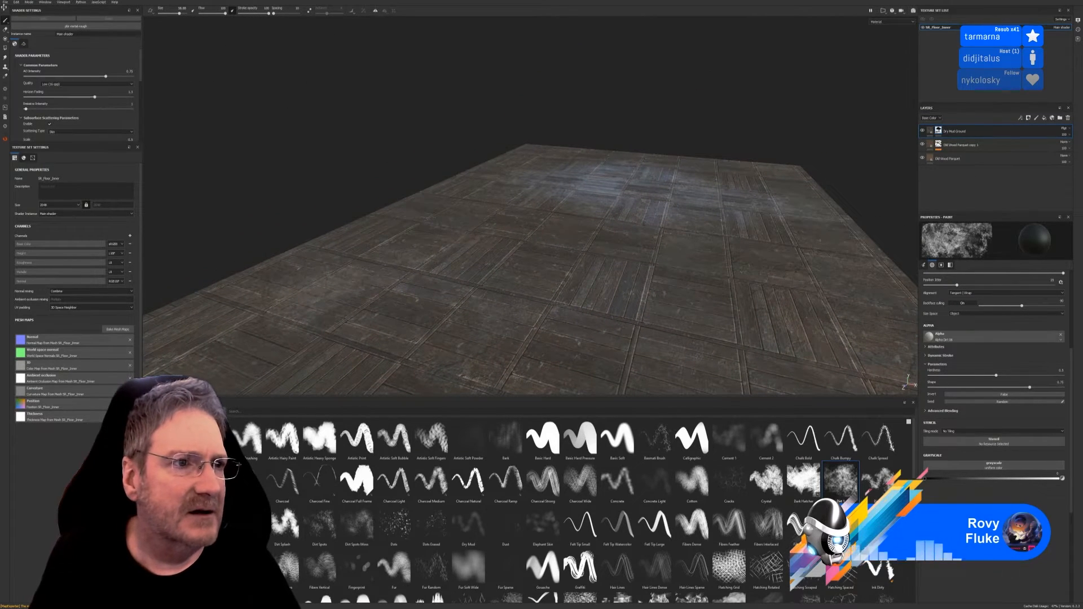
Export the floor's texture set using the existing export settings and close the export window
click(5, 2)
click(19, 105)
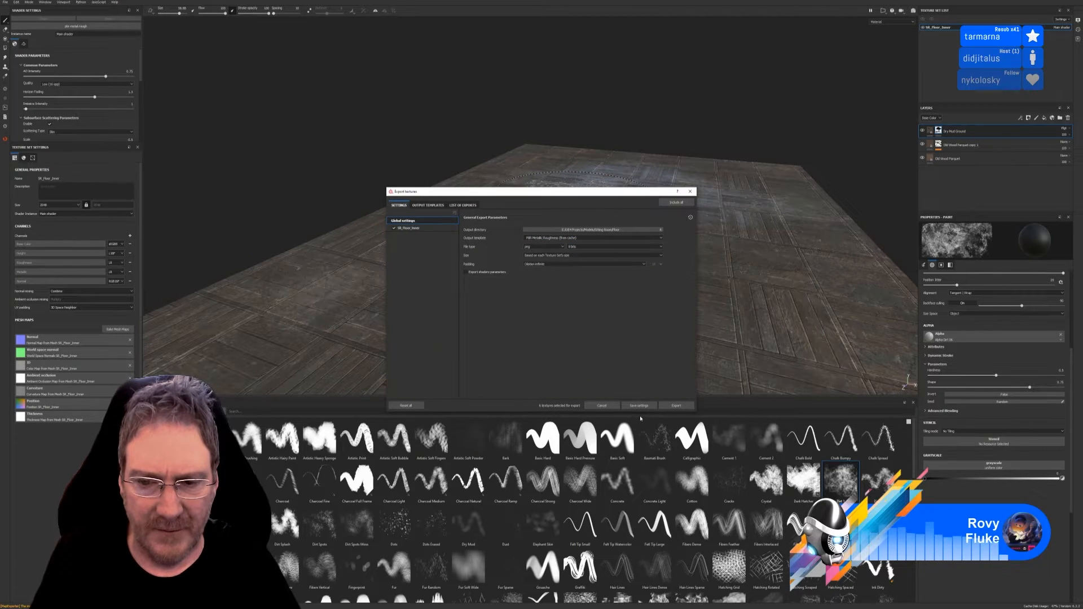
click(674, 406)
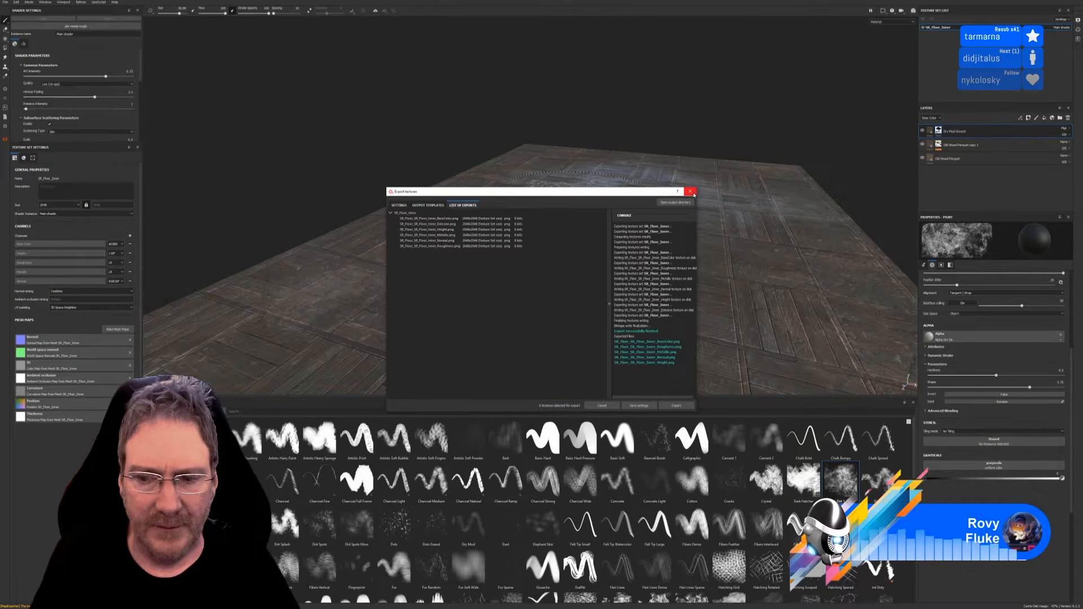
click(692, 192)
Switch back to Unreal Editor and reimport the SR_Floor_SR_Floor_Inner_BaseColor texture
click(1035, 0)
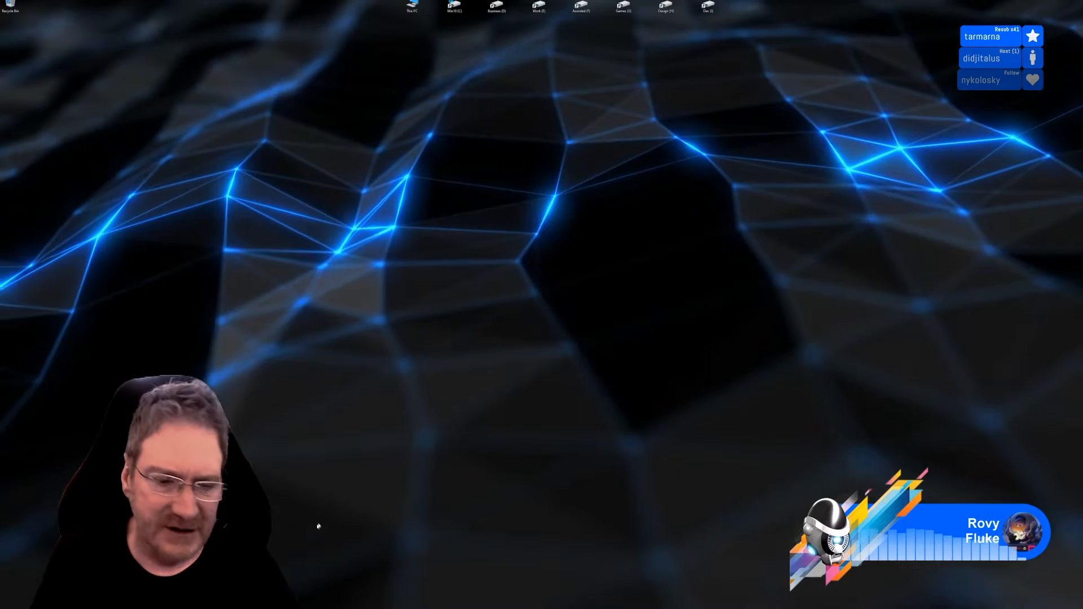
click(307, 608)
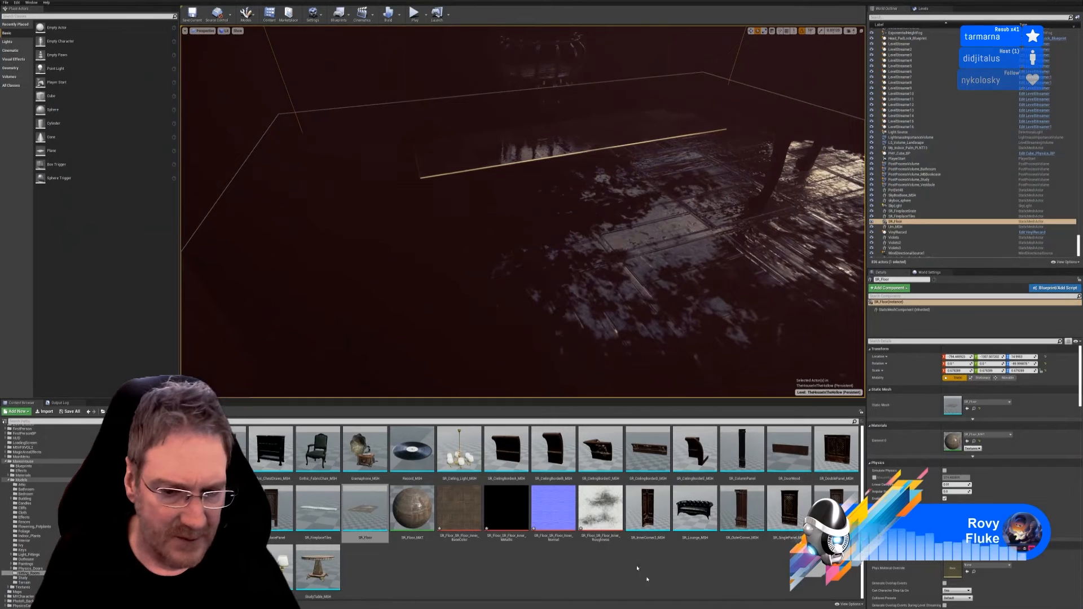
right_click(466, 502)
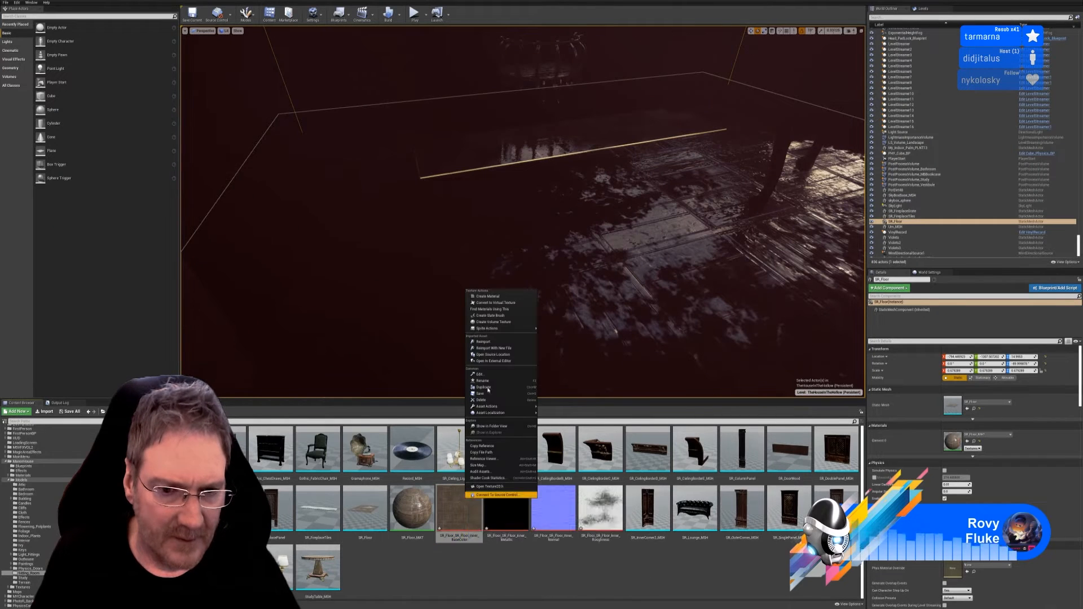
click(483, 342)
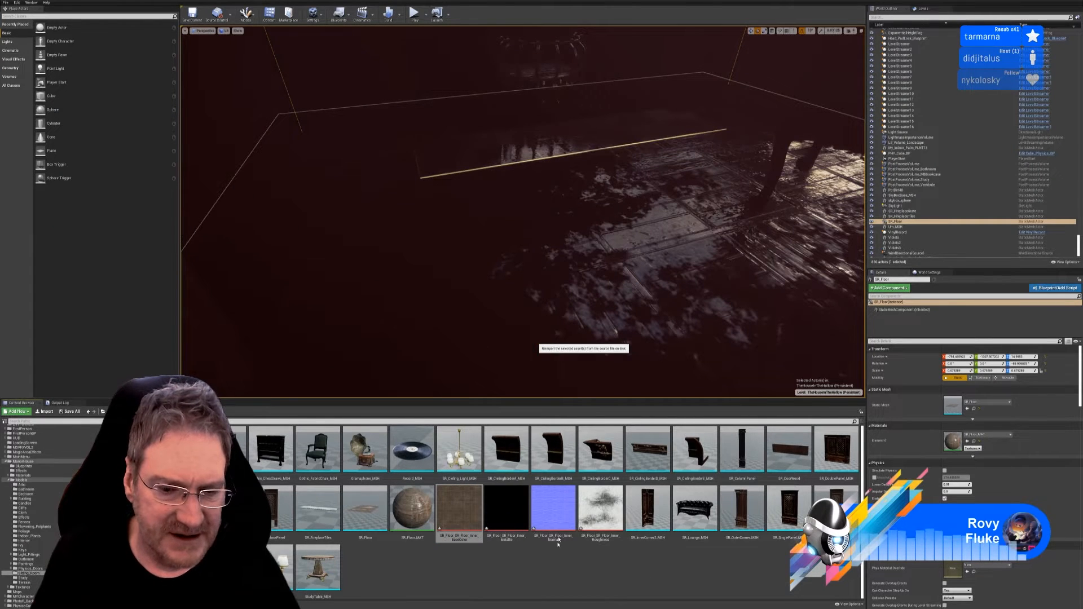
Reimport the floor's Normal and Roughness textures from their exported source files
click(555, 516)
right_click(555, 516)
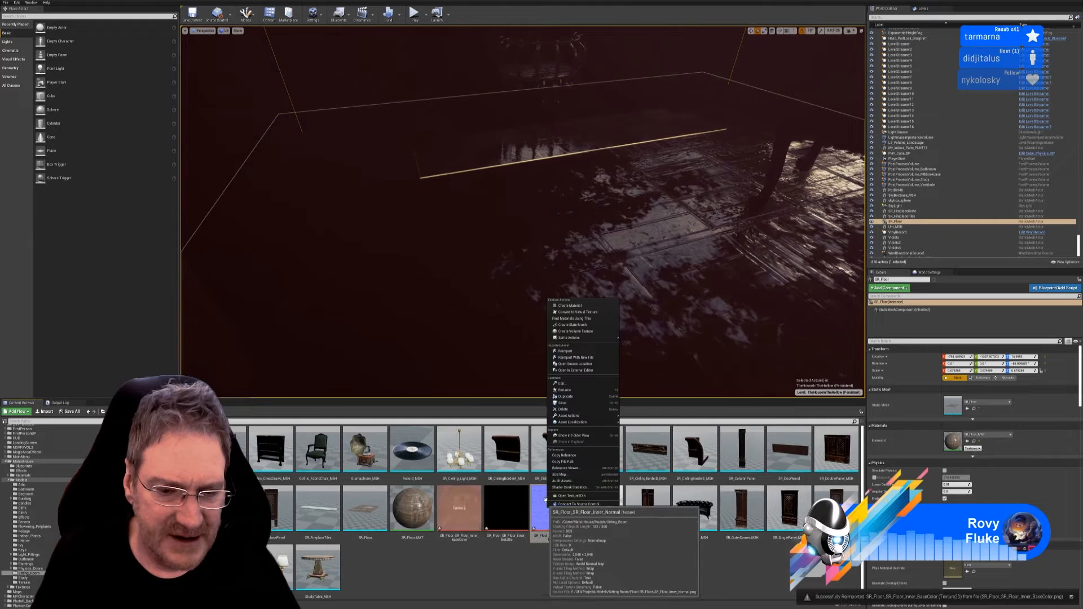
click(564, 350)
click(599, 507)
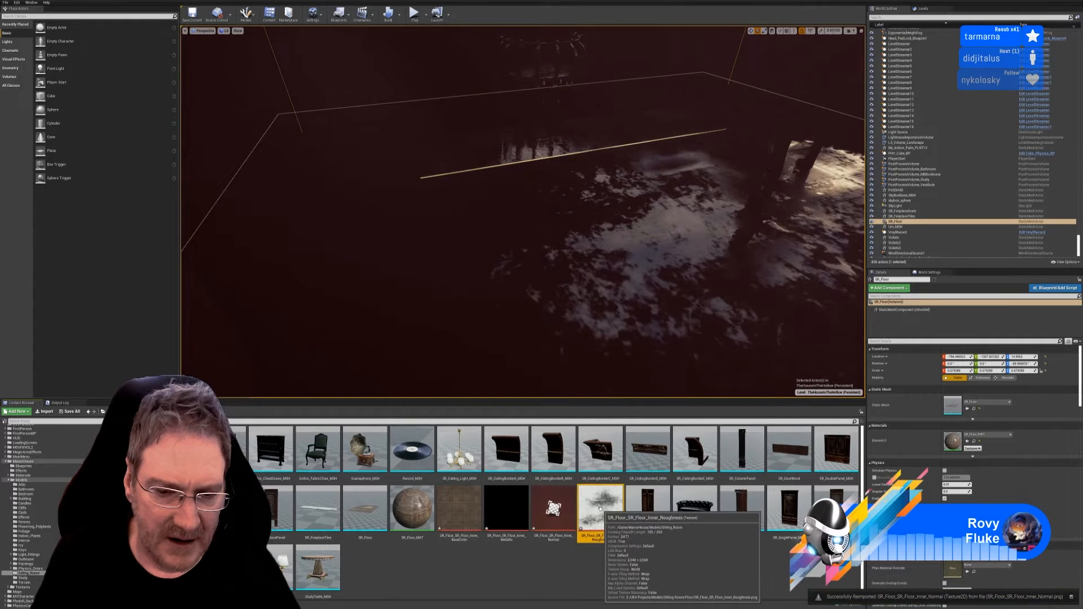
right_click(600, 507)
click(618, 364)
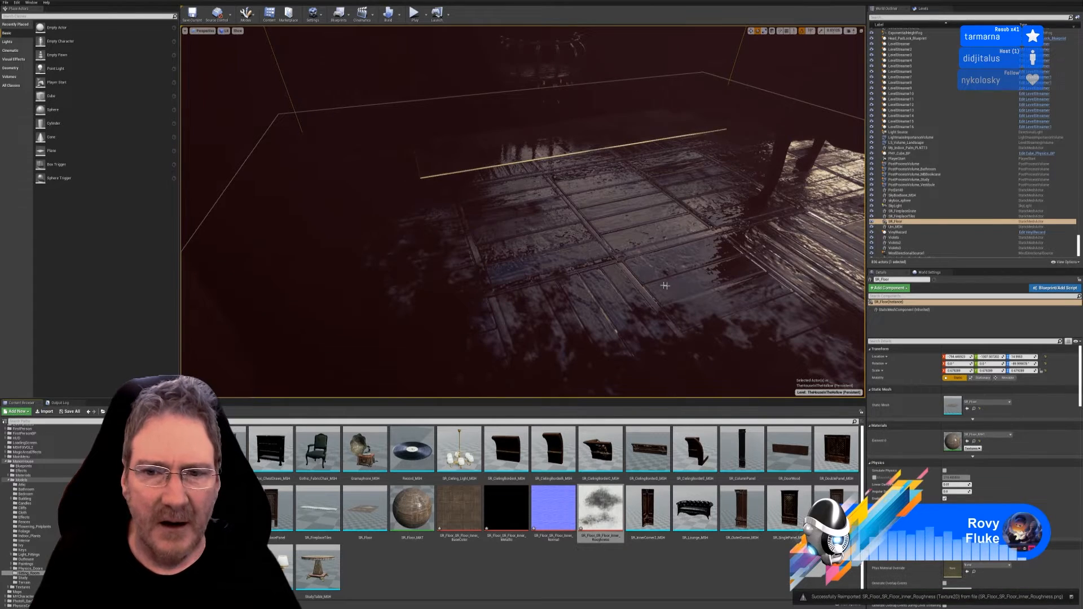
Examine the updated floor in Lit mode, then in Unlit mode around the table and fireplace
right_drag(608, 315, 629, 329)
right_drag(555, 250, 462, 148)
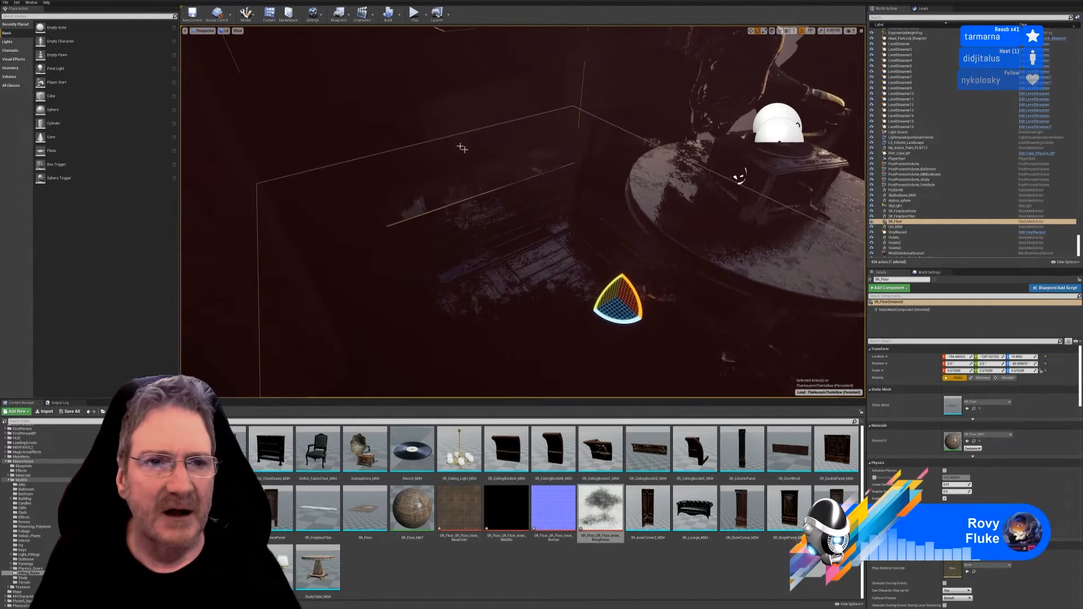
click(224, 30)
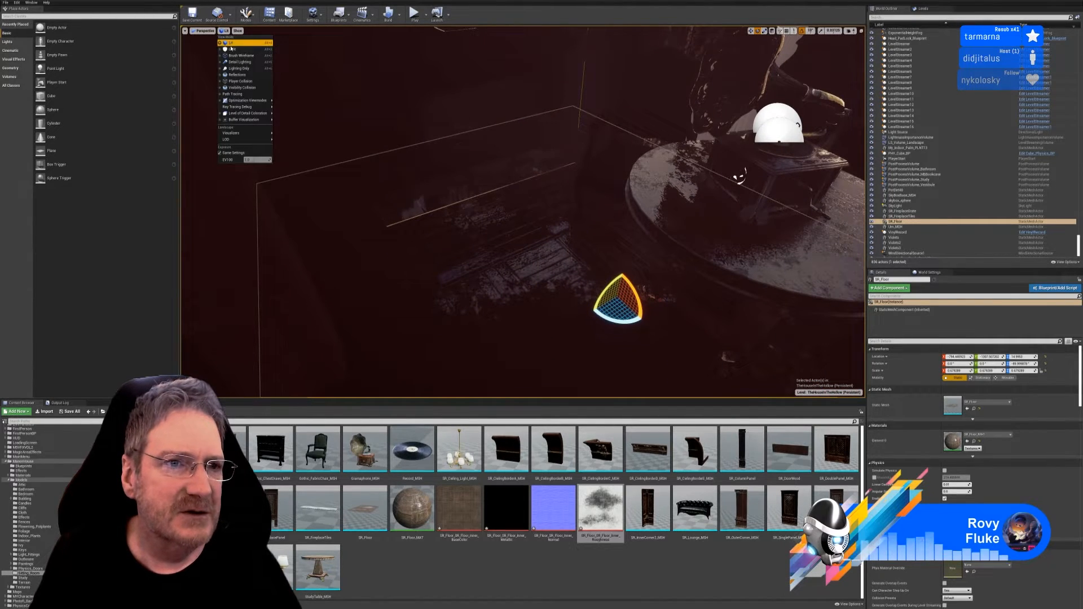
click(231, 50)
right_drag(479, 236, 722, 73)
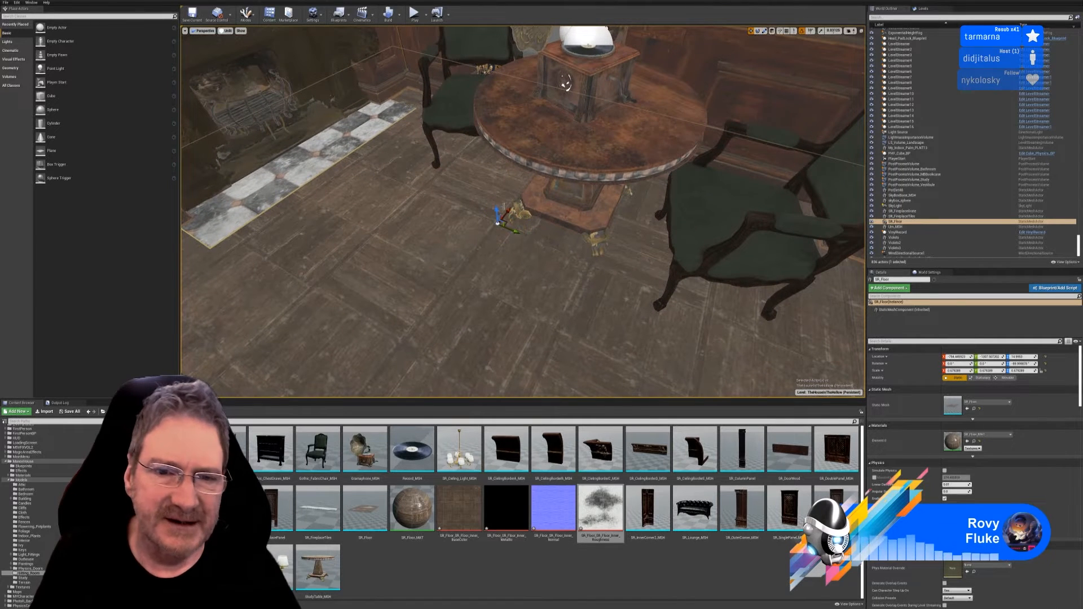
Nudge the sitting room's wooden floor vertically to fine-tune its height against the fireplace tiles
drag(496, 211, 496, 212)
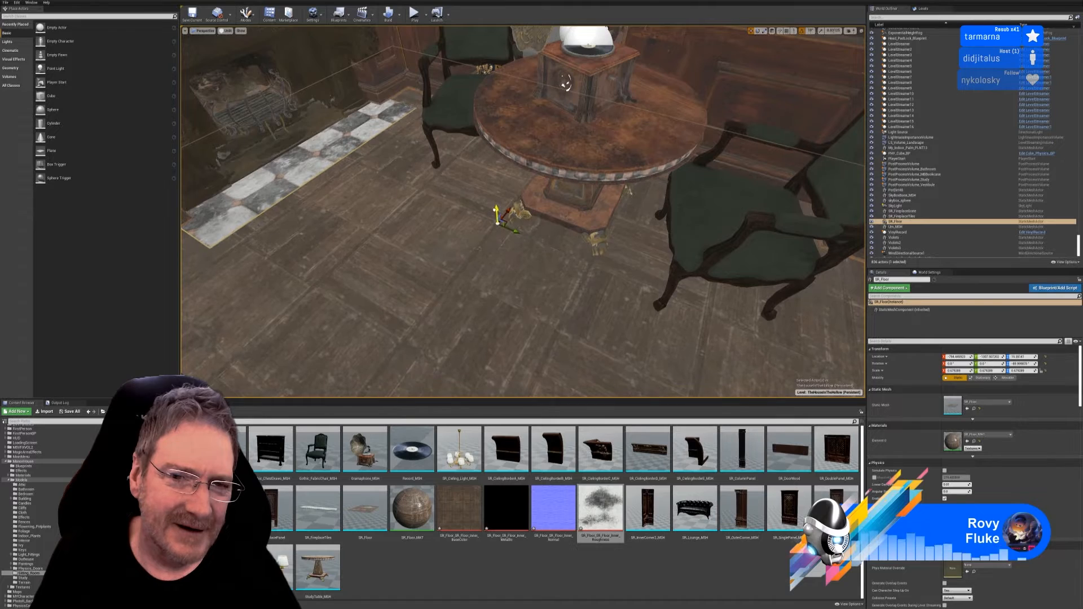
right_drag(490, 212, 431, 242)
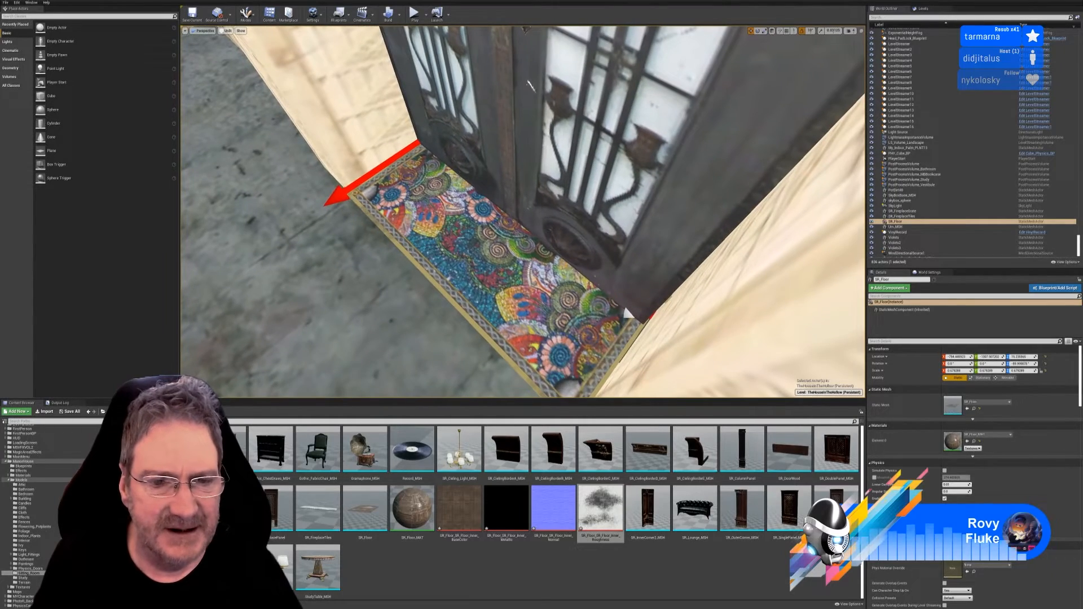
Duplicate the colourful mosaic tile strip at the base of the ironwork door
click(486, 246)
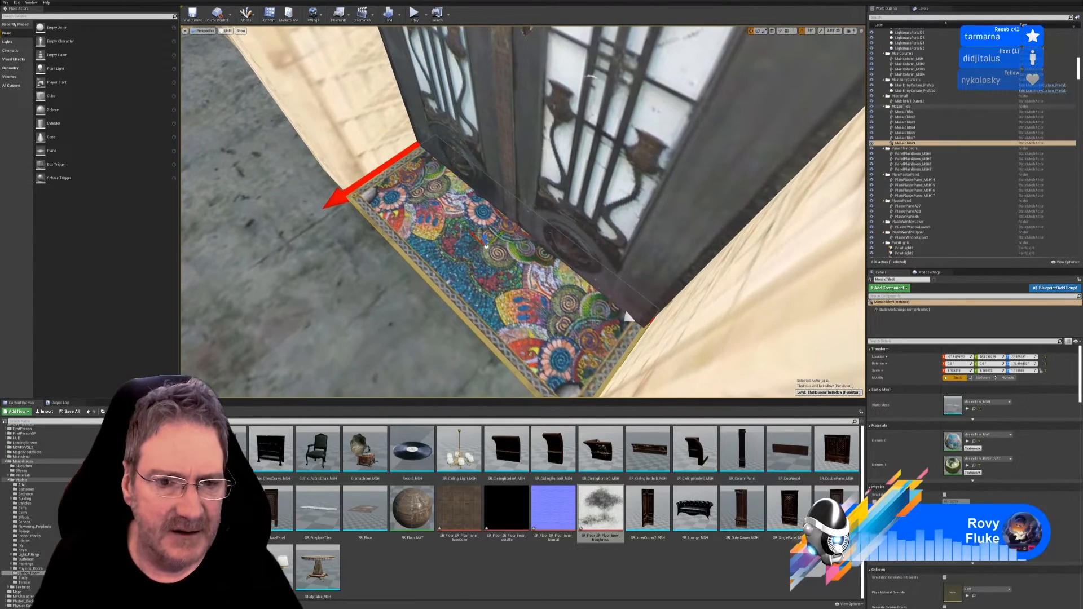
right_click(492, 265)
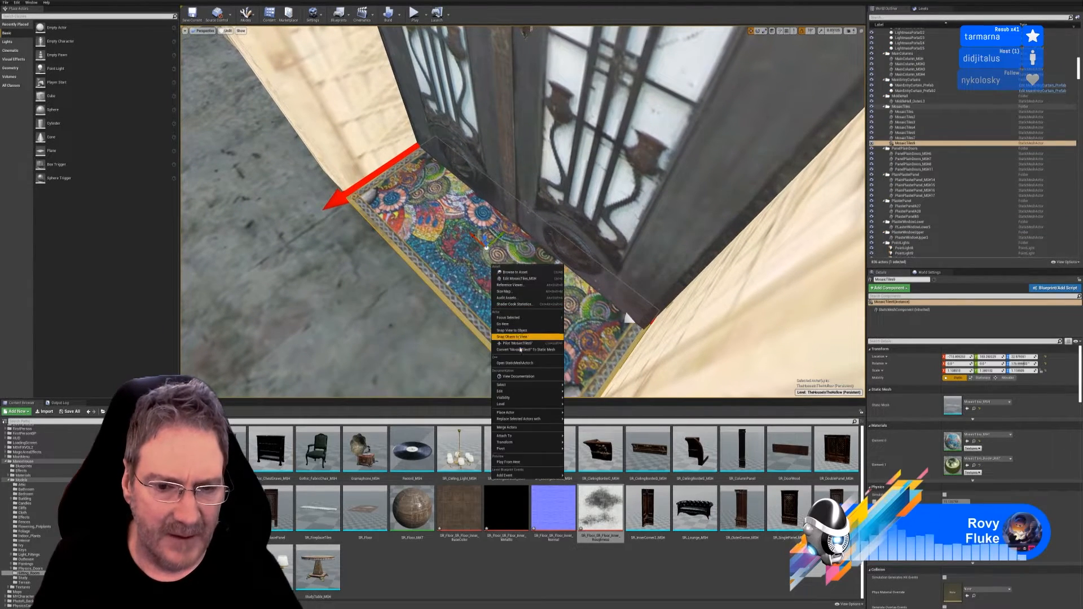
mouse_move(530, 390)
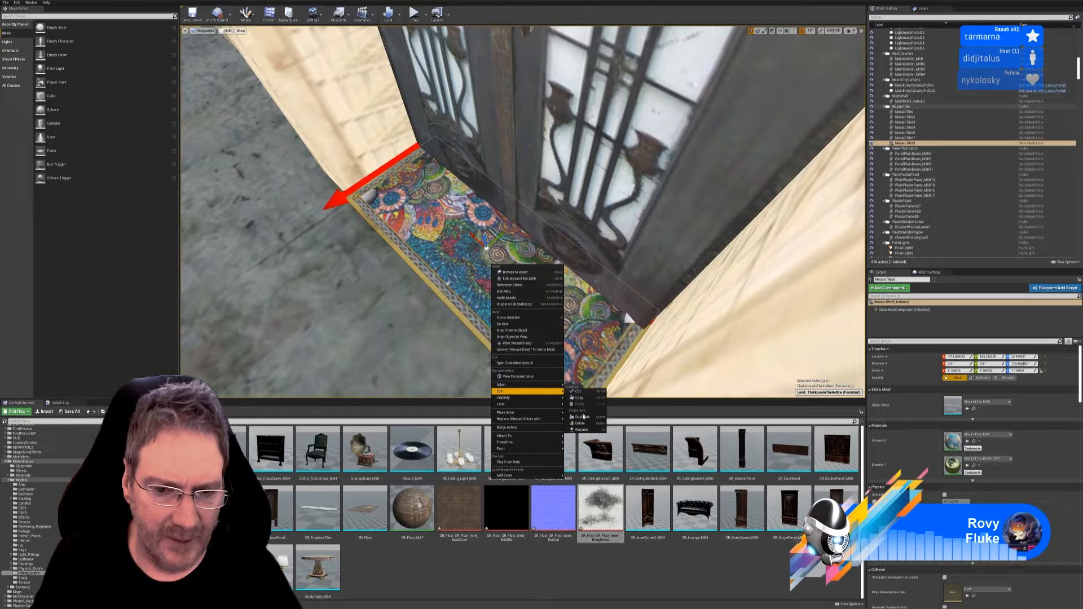
click(582, 417)
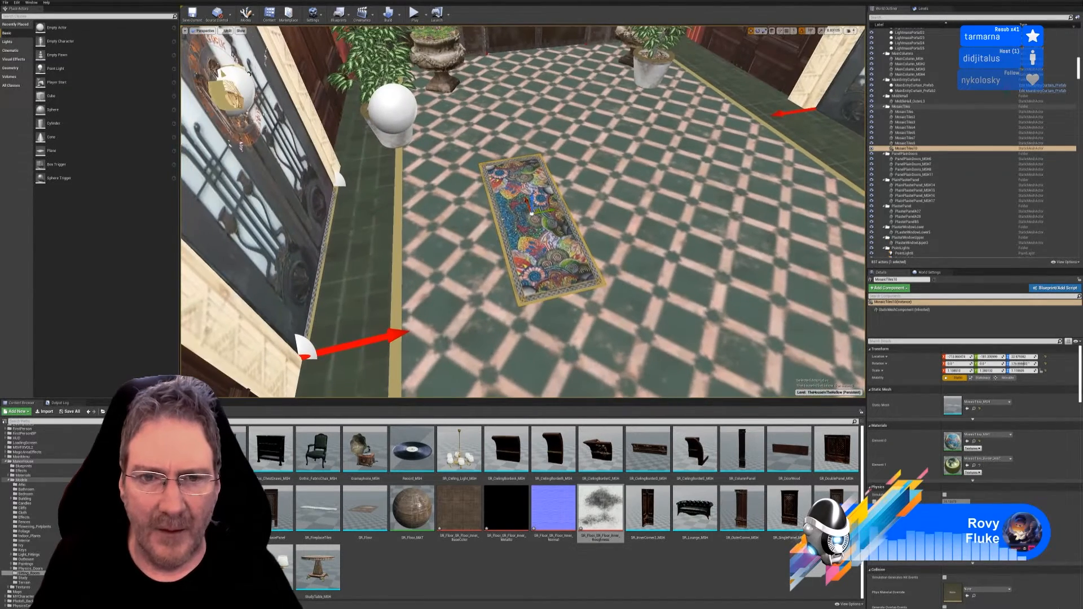
Move the mosaic strip copy under the sitting room's double doors, align it with the floor edge, and deselect it
drag(837, 171, 825, 172)
right_drag(825, 172, 829, 197)
key(d)
right_drag(522, 212, 480, 217)
drag(332, 336, 440, 348)
right_drag(533, 363, 487, 388)
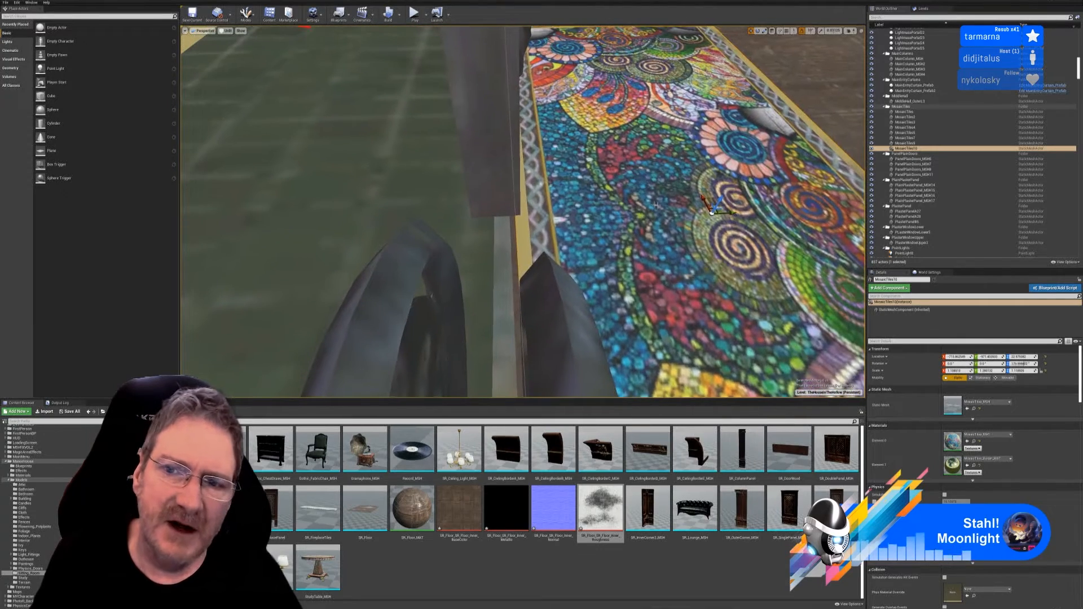
mouse_move(656, 205)
right_down()
mouse_move(655, 179)
mouse_move(650, 189)
mouse_move(663, 189)
right_up()
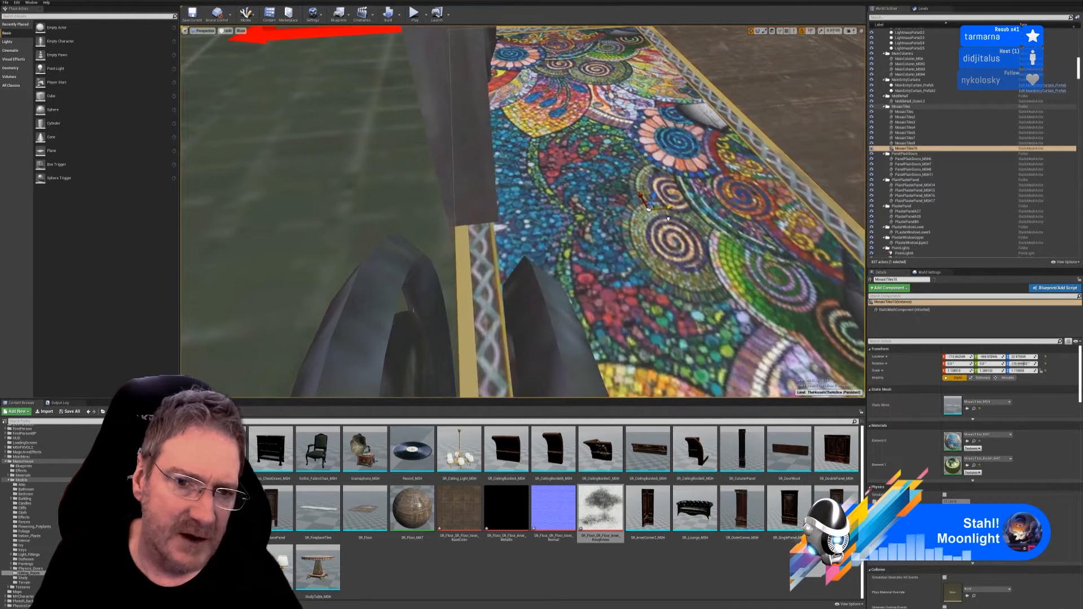
right_drag(664, 228, 631, 178)
key(Escape)
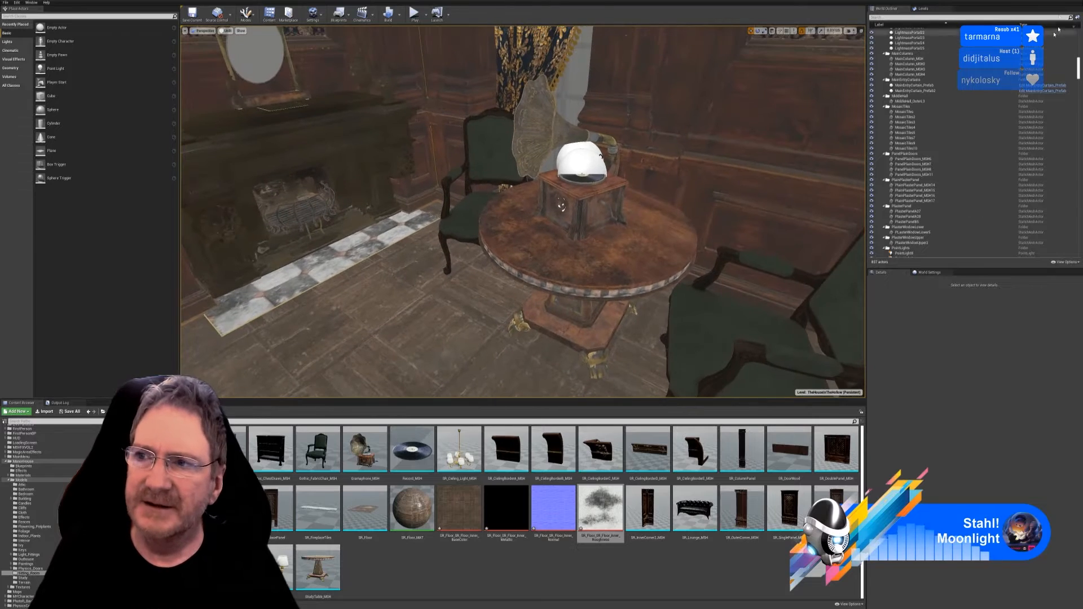
Switch to Substance Painter, save the floor project, and return to Unreal Editor
click(1055, 4)
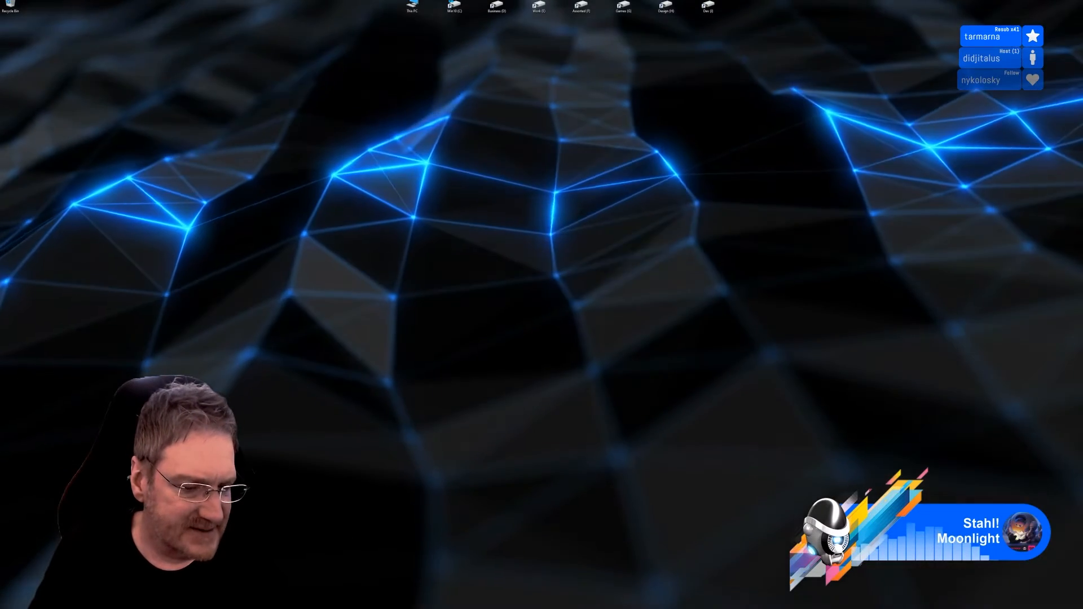
key(alt+Tab)
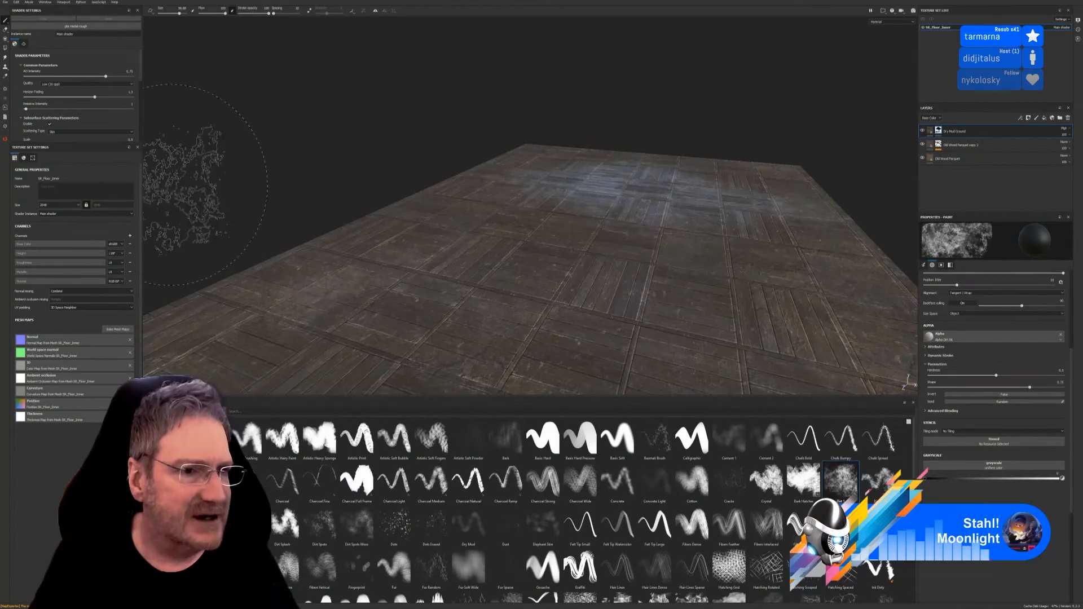
click(4, 2)
click(13, 55)
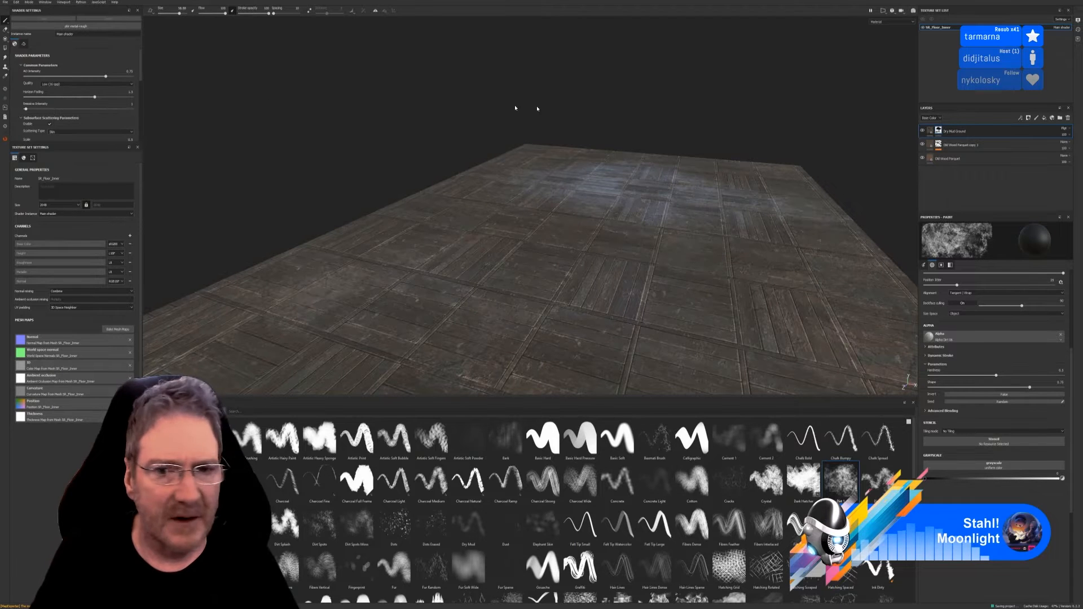
click(1034, 1)
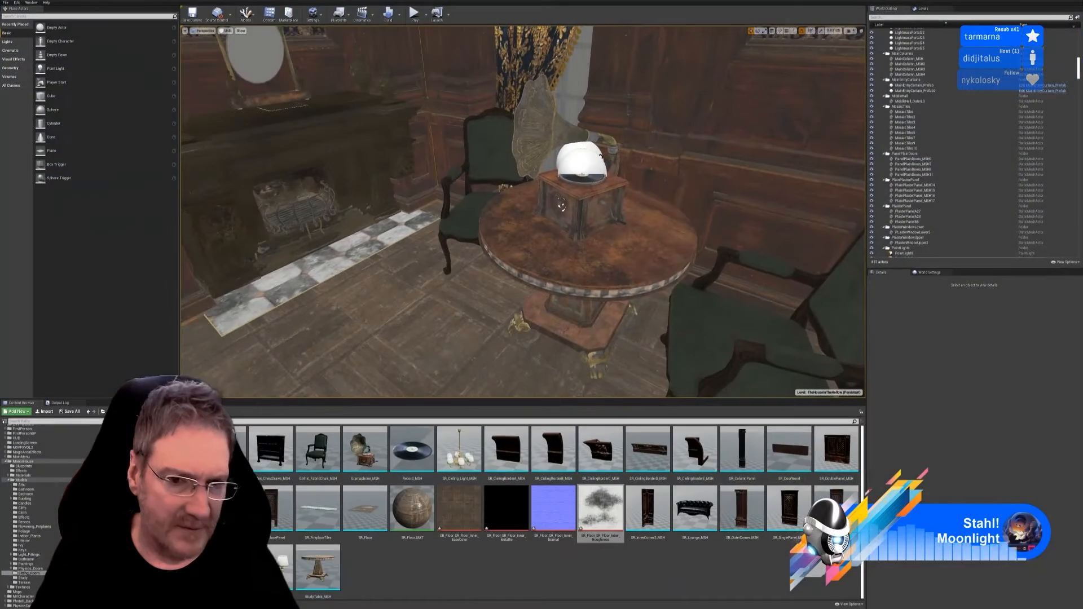
Place the SR_Ceiling_Light_MSH mesh in the sitting room
right_drag(521, 339, 475, 337)
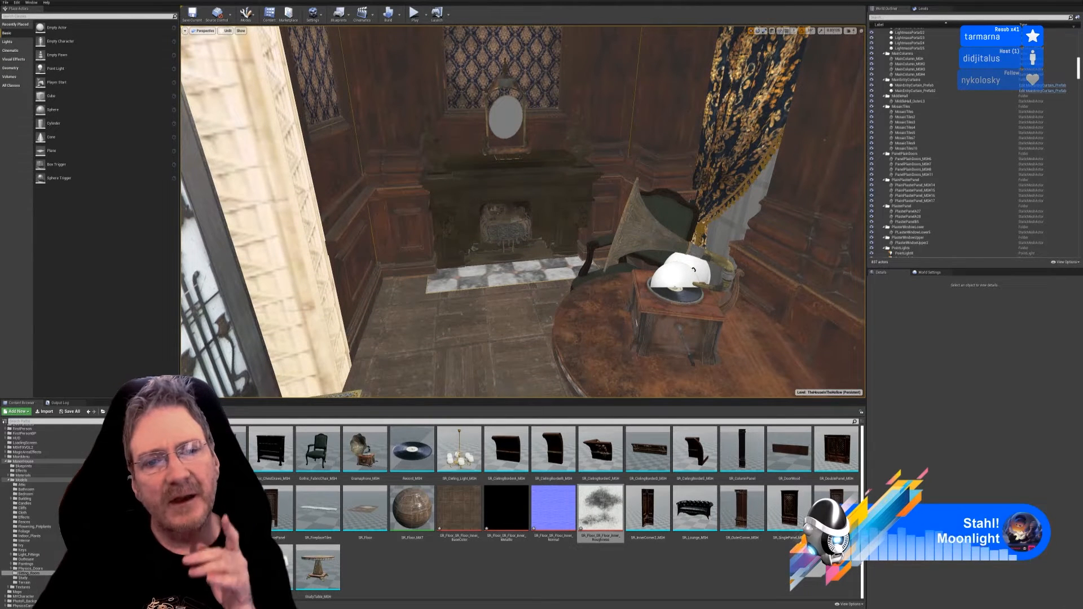
right_drag(490, 339, 619, 257)
drag(461, 450, 484, 361)
key(f)
right_drag(519, 257, 518, 240)
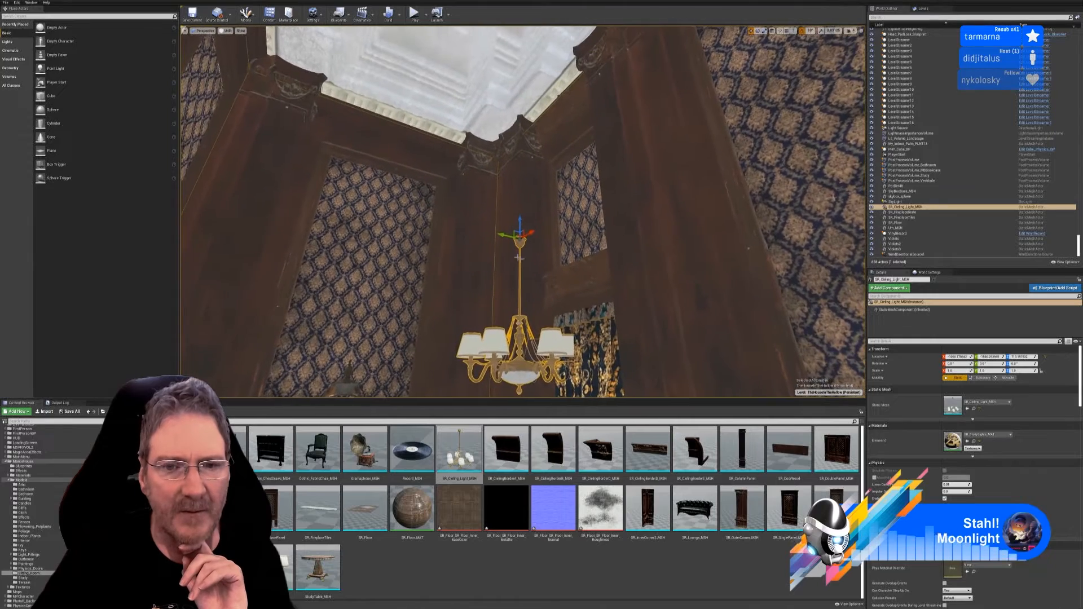
Raise the ceiling light until its stem reaches the sitting room's white ceiling
drag(521, 225, 519, 44)
right_drag(518, 43, 516, 5)
right_drag(616, 141, 581, 192)
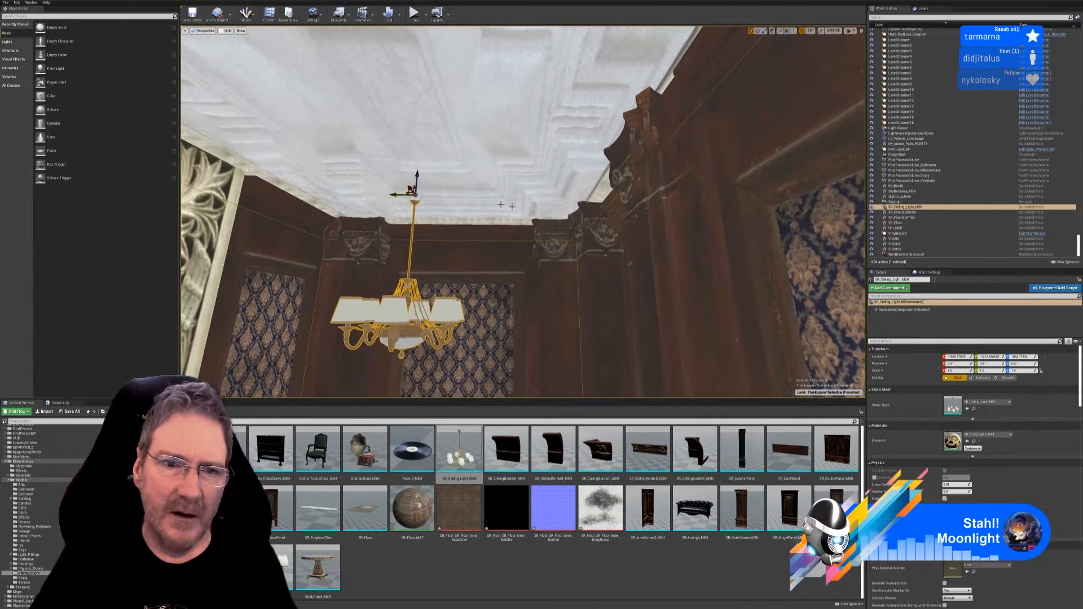
Shift the ceiling light horizontally along both axes to the middle of the ceiling's central panel
mouse_move(501, 205)
right_down()
mouse_move(479, 206)
mouse_move(496, 220)
mouse_move(491, 192)
right_up()
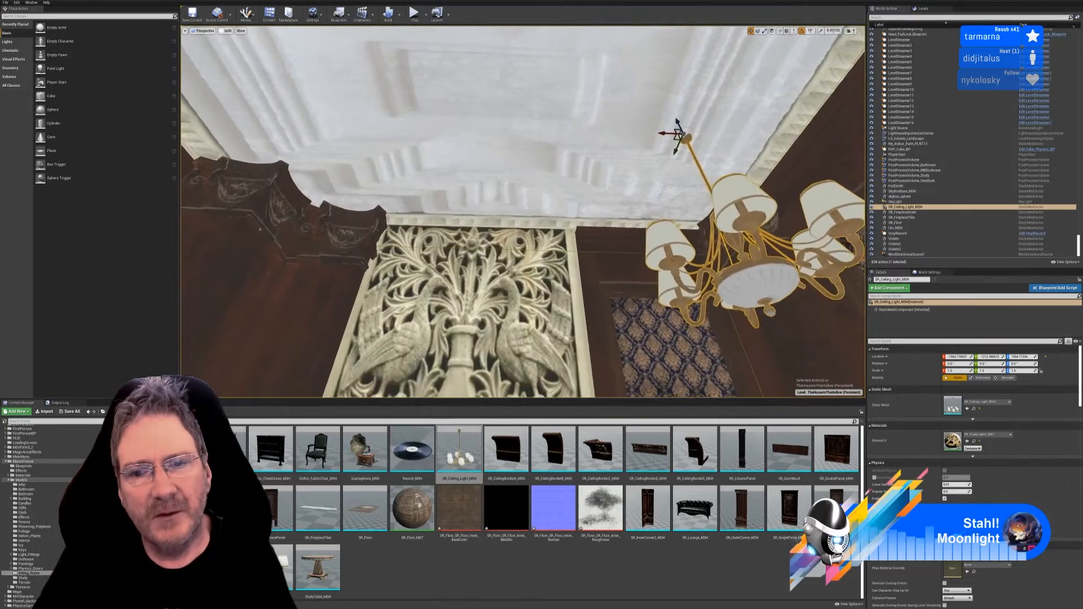
right_drag(578, 210, 587, 186)
drag(643, 182, 468, 182)
right_drag(531, 155, 556, 139)
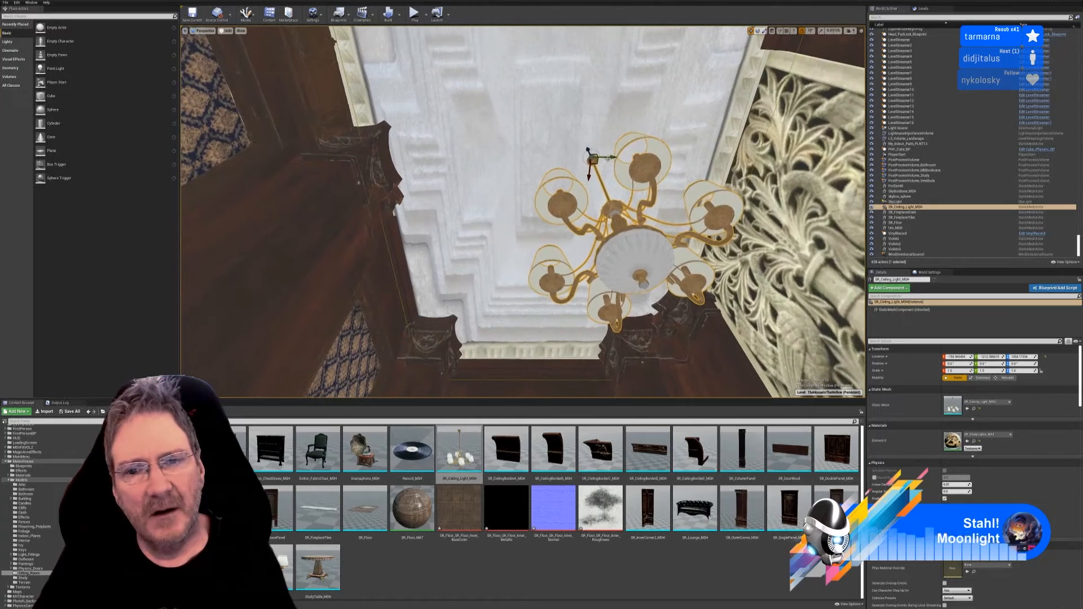
drag(607, 159, 566, 155)
right_drag(562, 156, 630, 205)
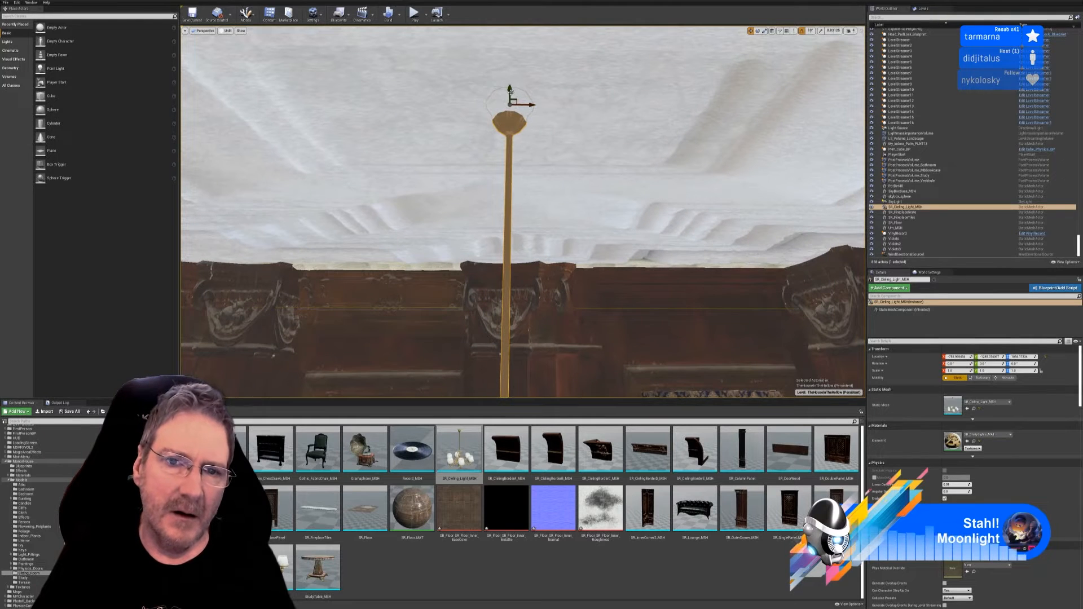
Fit the light's mount against the ceiling surface and nudge it sideways to refine its centring
drag(510, 98, 509, 111)
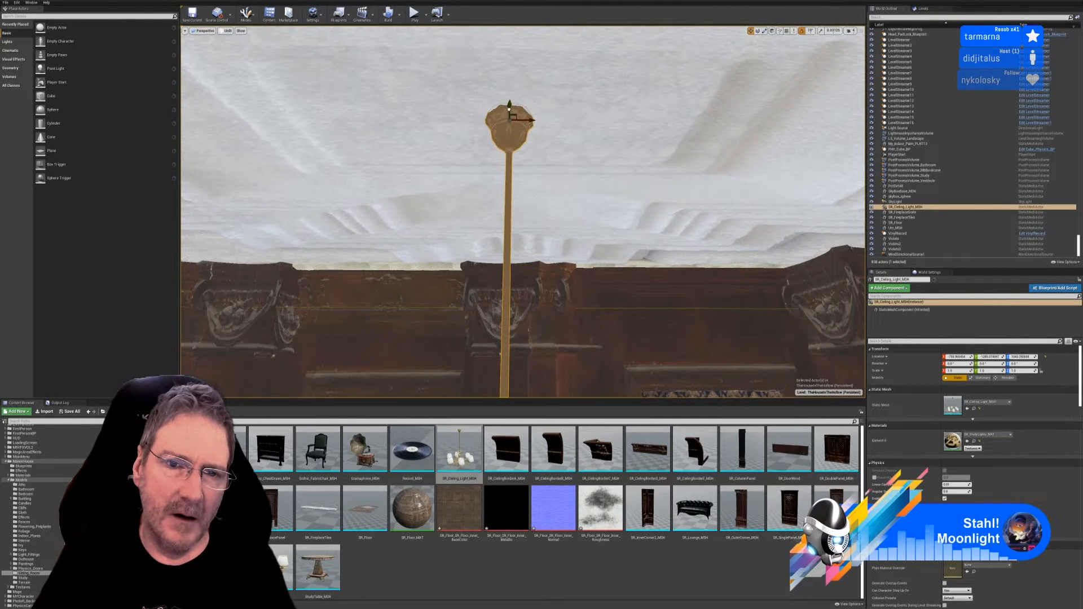
right_drag(572, 173, 614, 220)
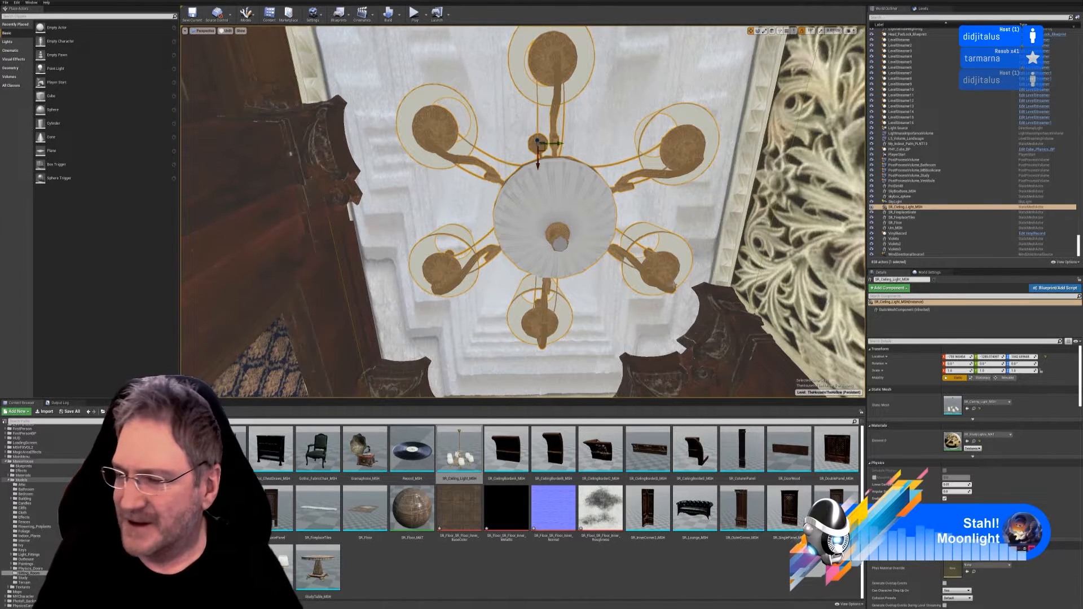
right_drag(645, 367, 851, 360)
right_drag(570, 271, 576, 273)
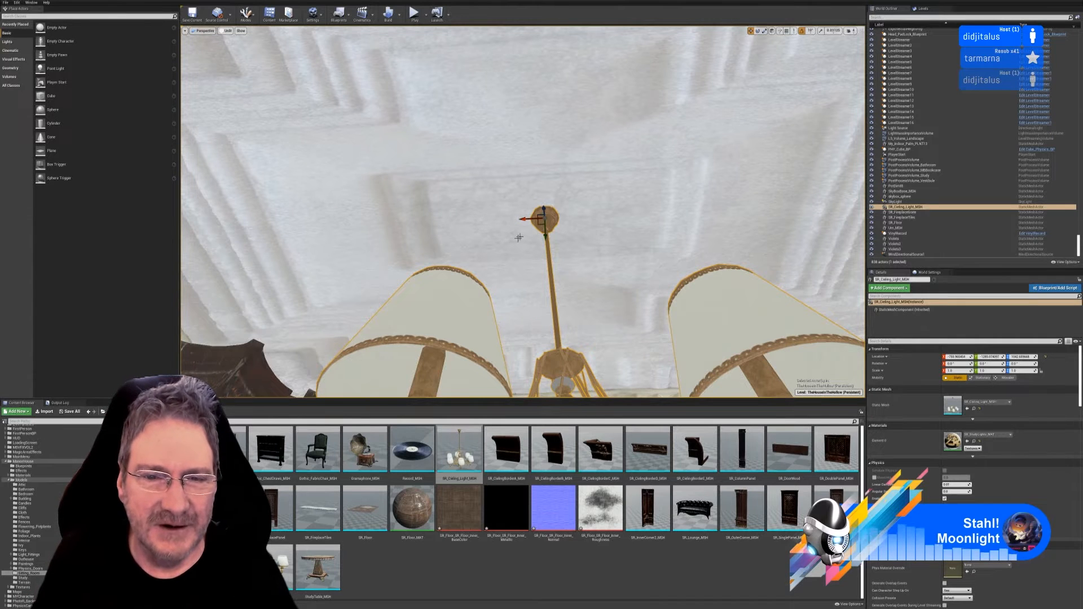
drag(527, 218, 530, 218)
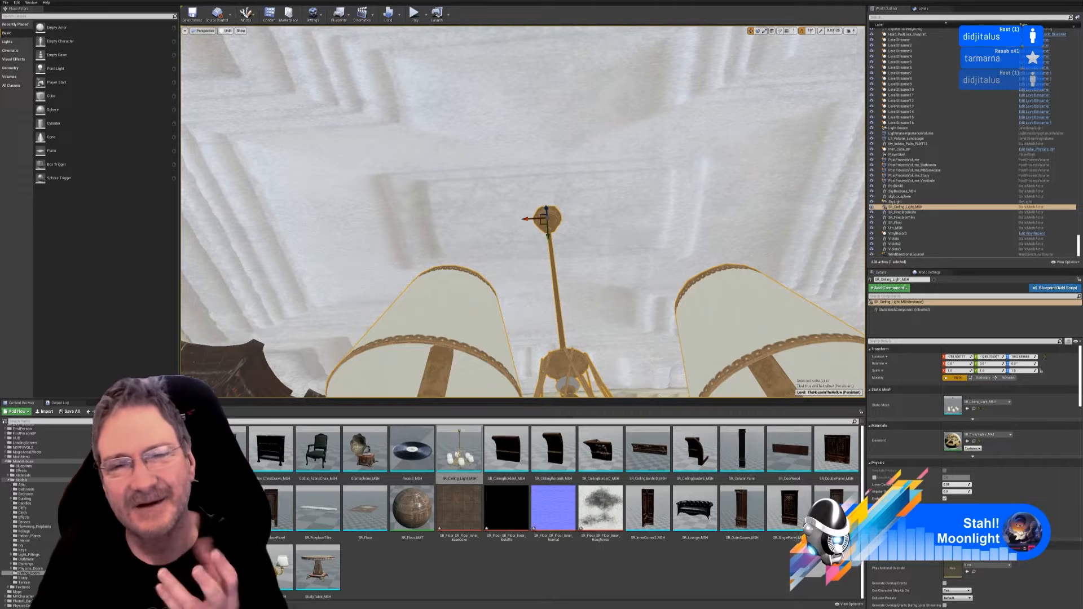
right_drag(528, 226, 553, 210)
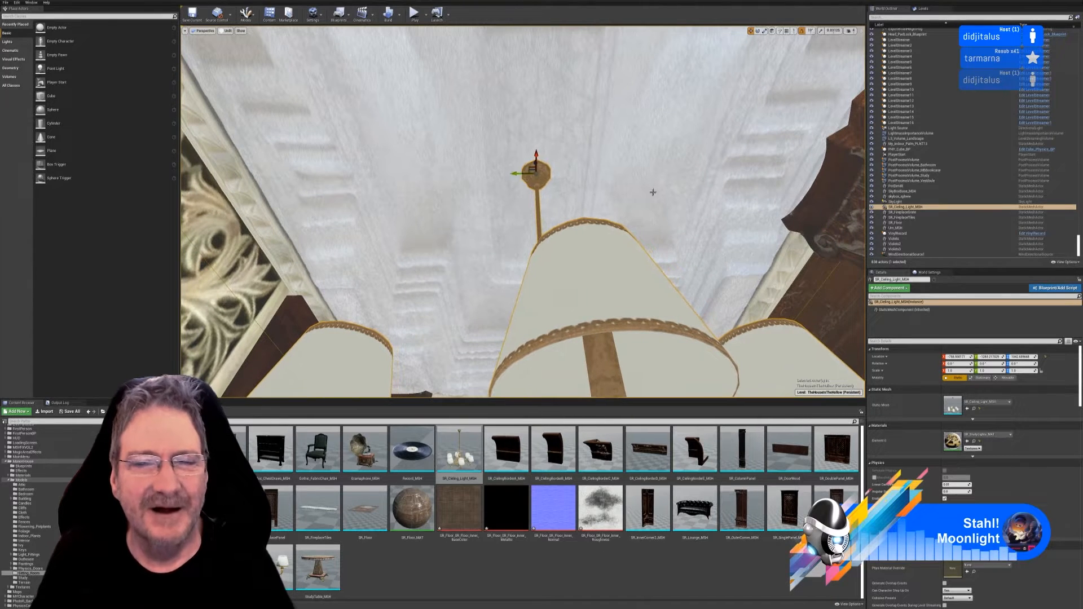
Examine the ceiling light's placement from below and deselect it
right_drag(653, 193, 676, 336)
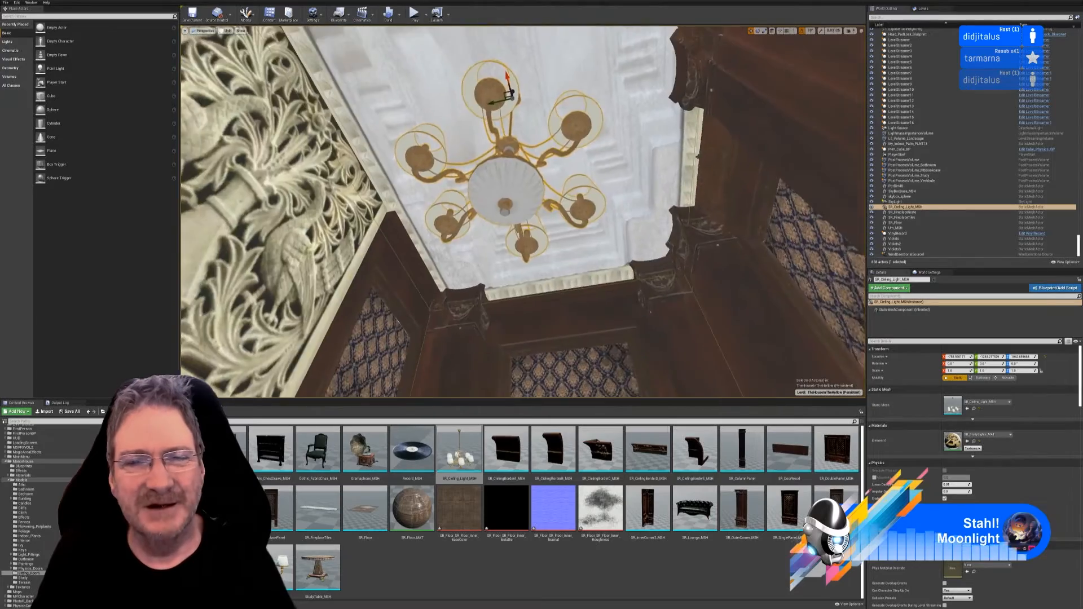
right_drag(564, 170, 600, 112)
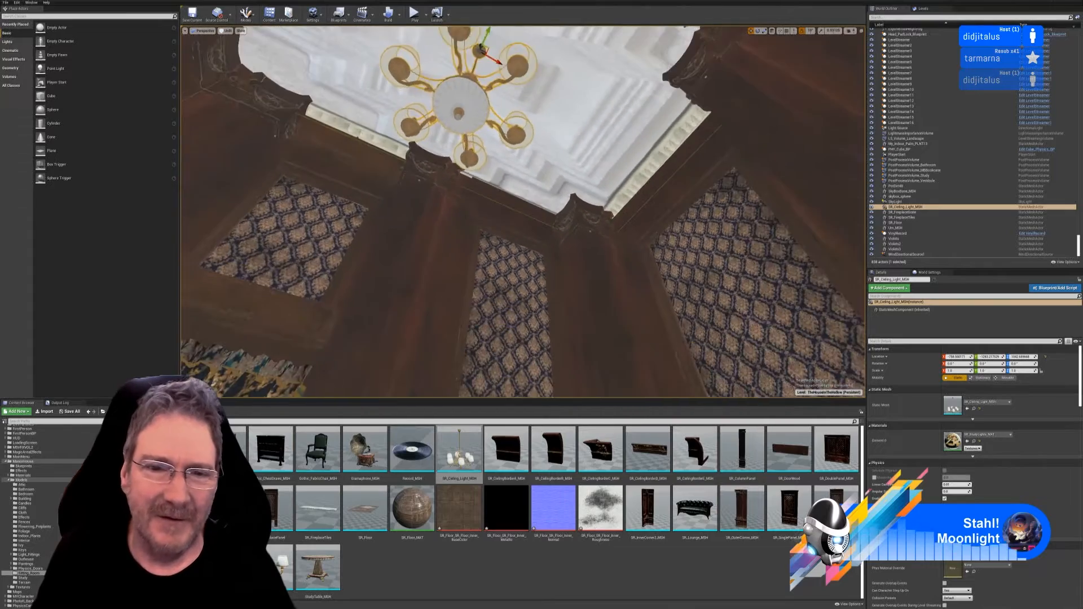
right_drag(564, 169, 491, 170)
key(Escape)
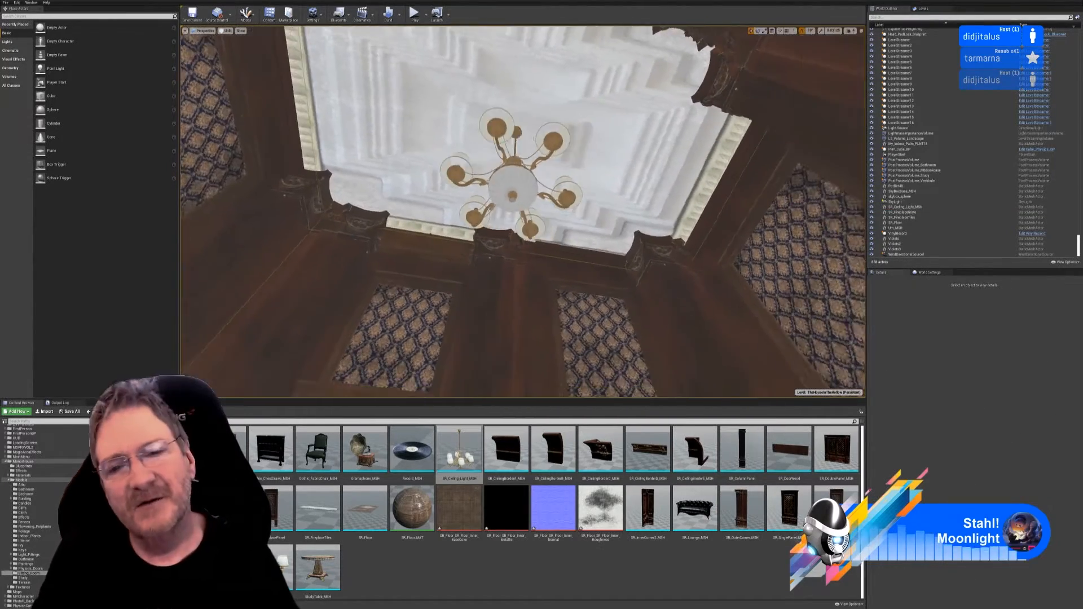
right_drag(564, 169, 598, 118)
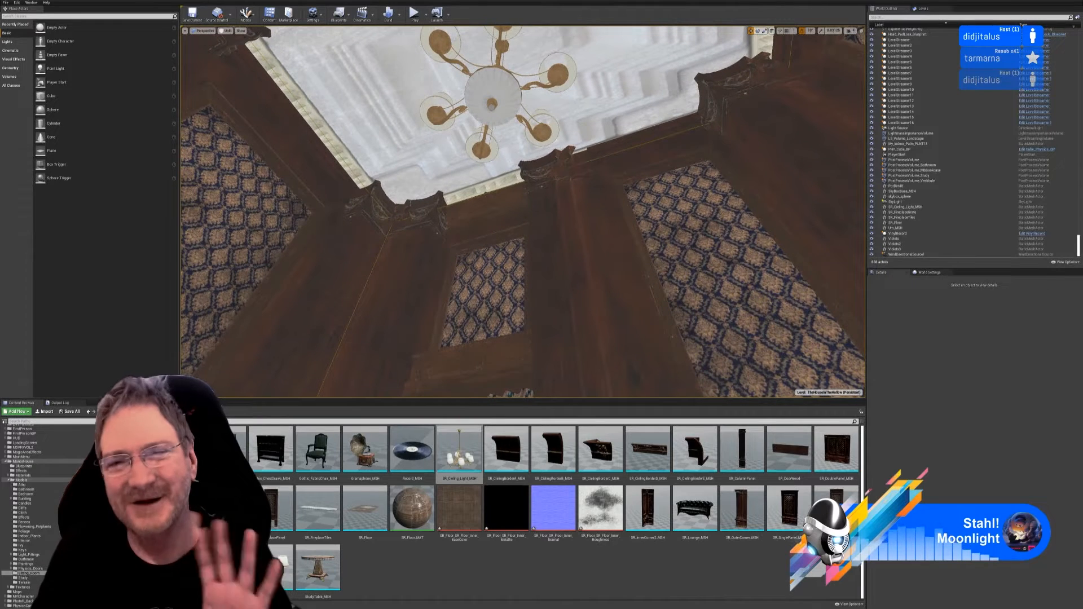
Place the SR_Wall_Light_MSH mesh beside the fireplace mirror and rotate it about its vertical axis to face into the room
right_drag(523, 212, 517, 176)
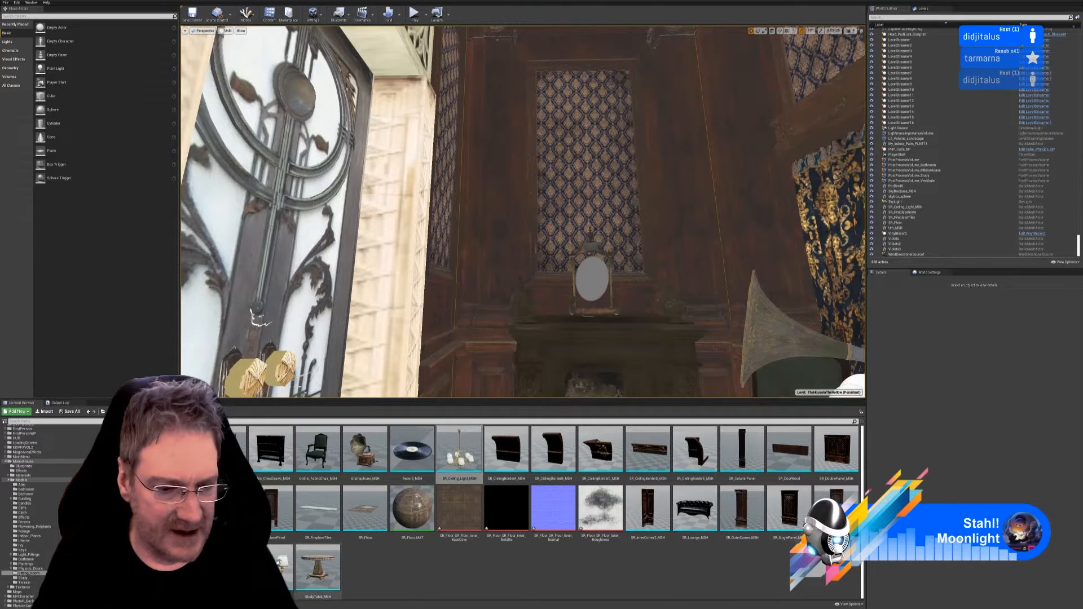
drag(283, 567, 500, 266)
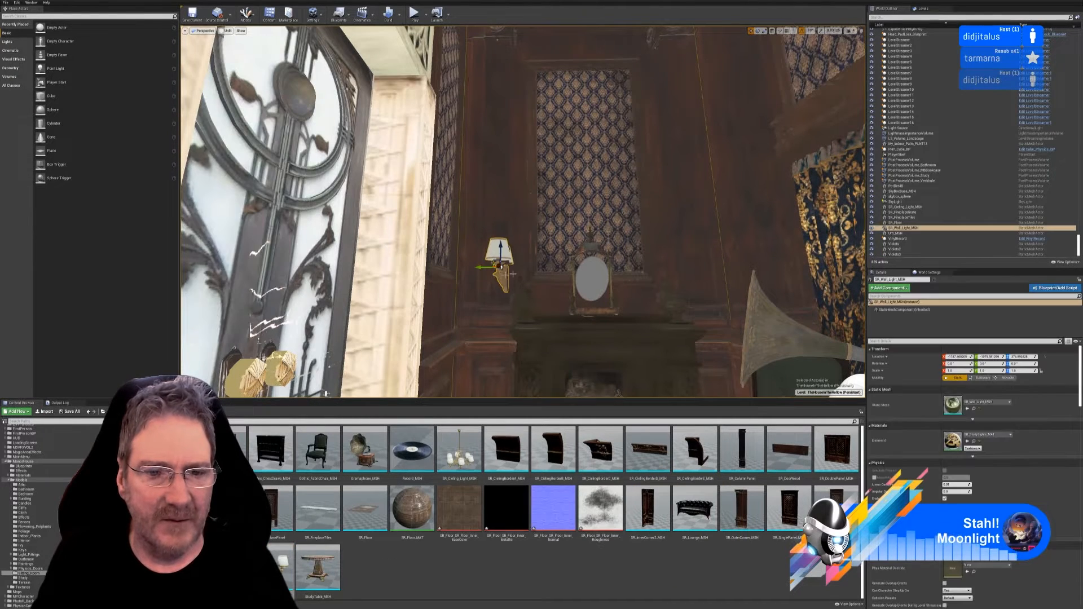
click(758, 31)
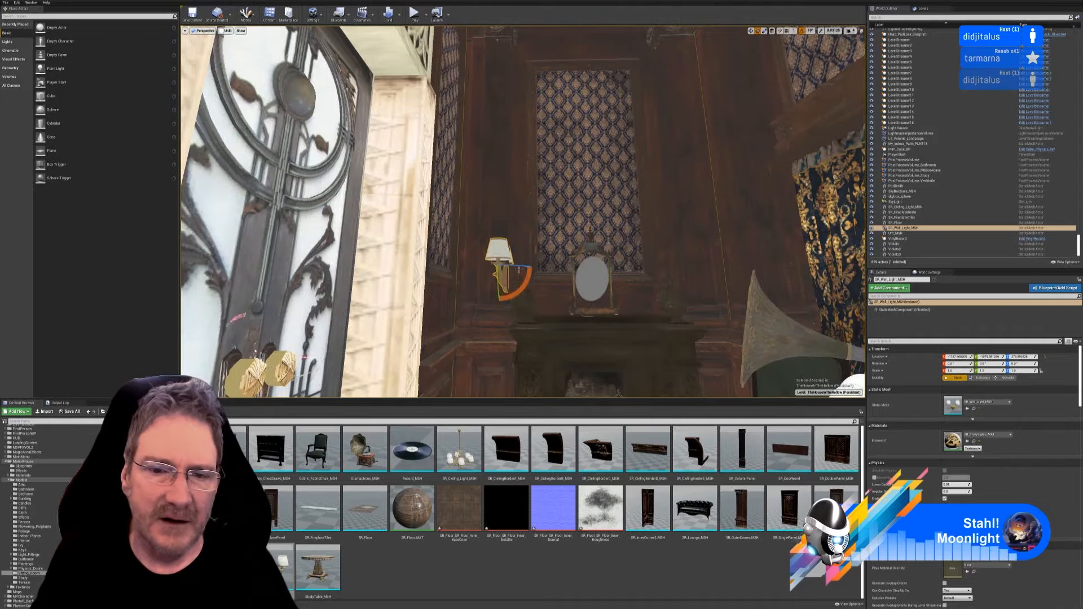
drag(513, 266, 540, 268)
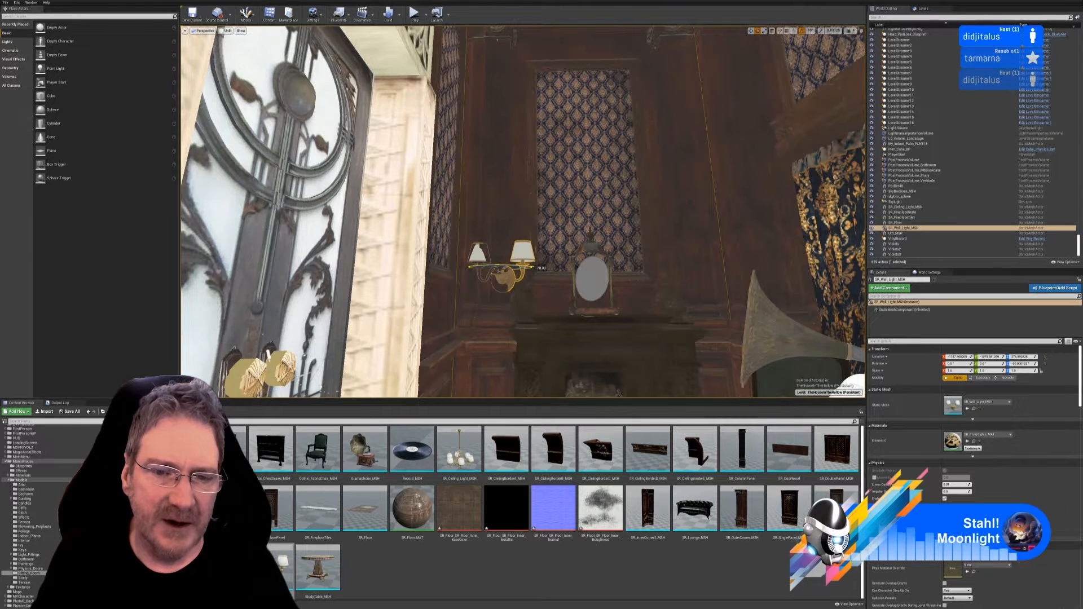
click(750, 31)
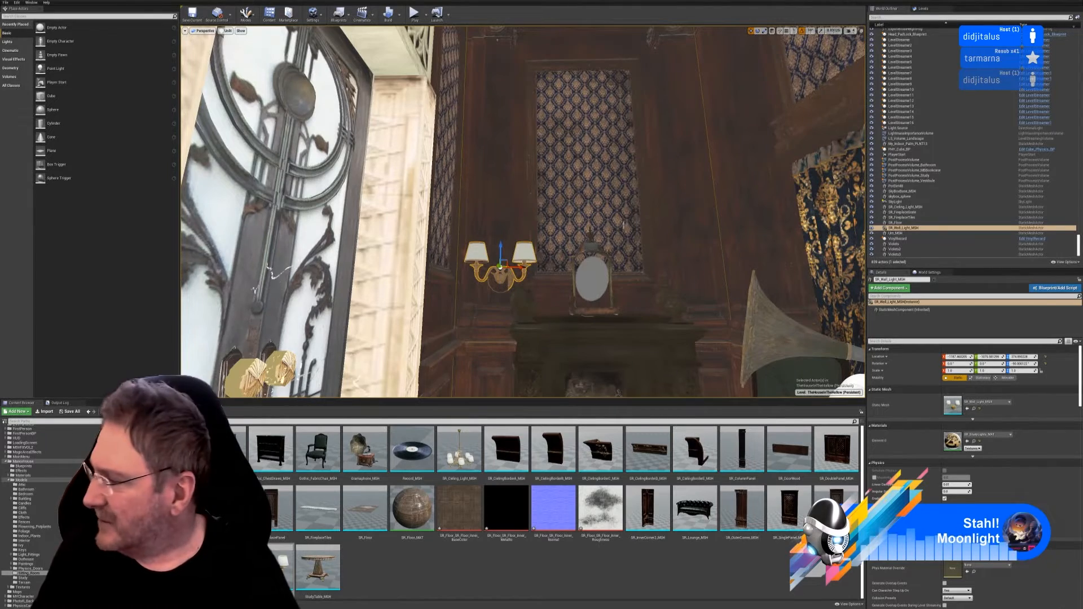
Raise the wall light and shift it sideways to line up with the wooden column beside the fireplace mirror
key(f)
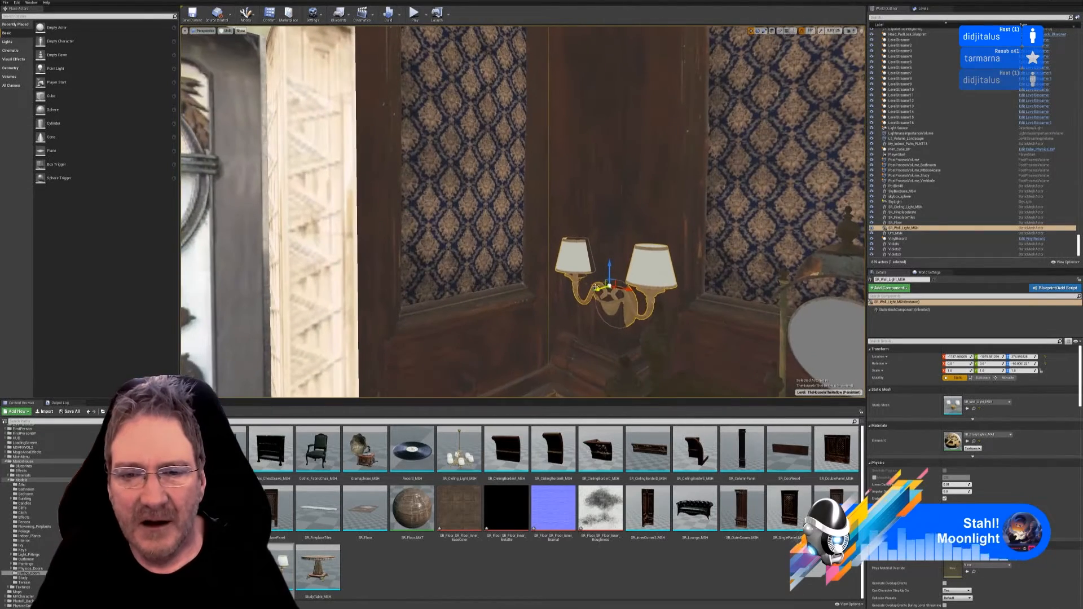
drag(598, 288, 598, 155)
key(f)
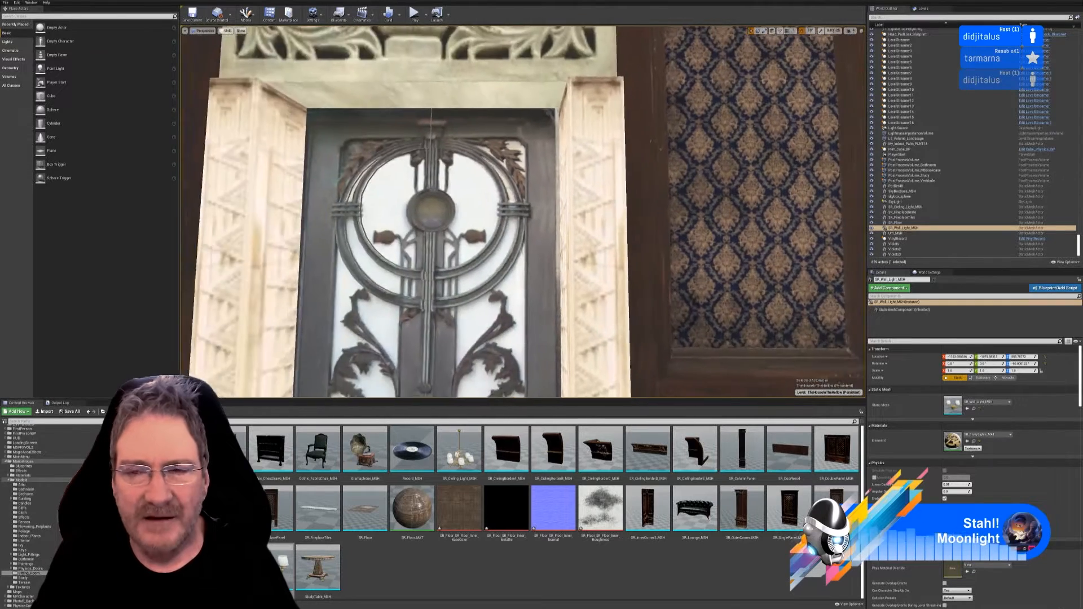
mouse_move(598, 155)
right_down()
mouse_move(542, 147)
mouse_move(626, 147)
mouse_move(598, 144)
right_up()
drag(504, 170, 527, 168)
right_drag(527, 169, 587, 183)
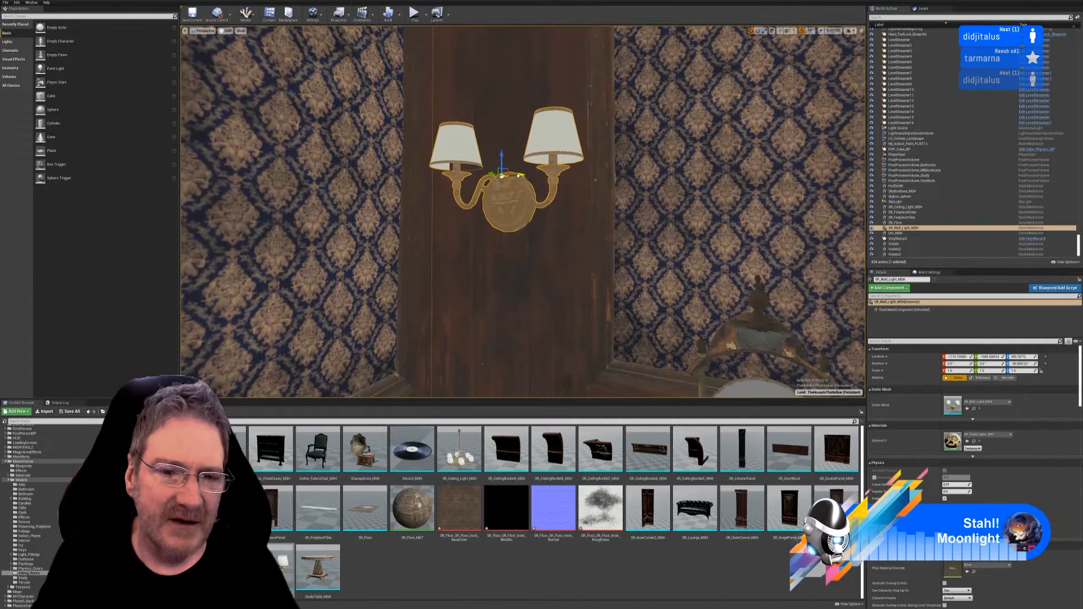
Lower the wall light slightly and refine how its back plate sits against the wooden column
key(s)
mouse_move(562, 251)
right_down()
mouse_move(617, 259)
mouse_move(629, 282)
mouse_move(592, 287)
mouse_move(595, 302)
mouse_move(580, 246)
mouse_move(566, 252)
right_up()
key(w)
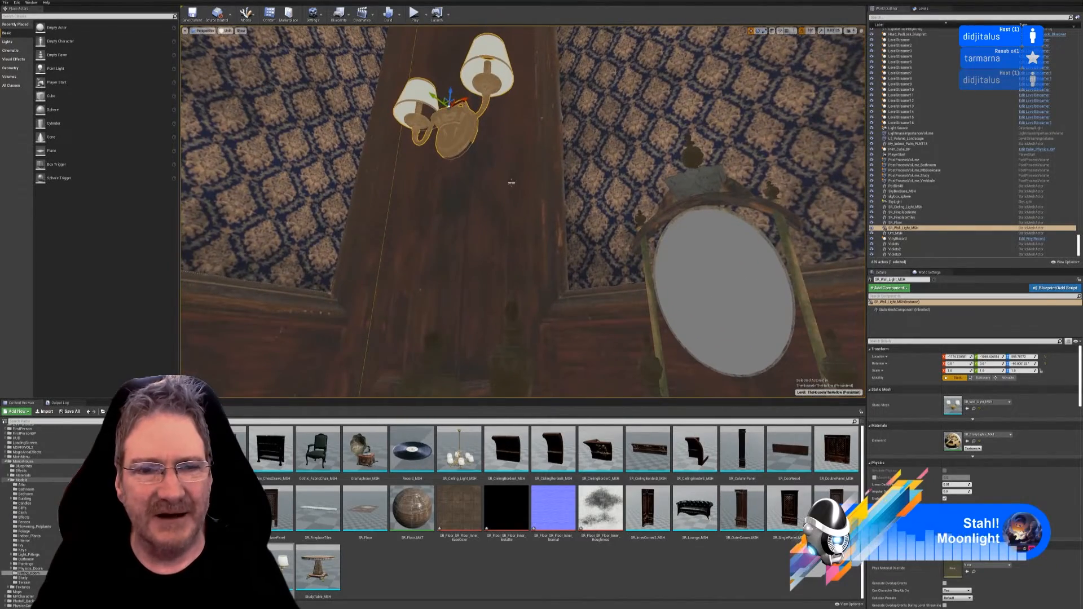
right_drag(524, 181, 446, 206)
key(w)
key(s)
key(w)
key(d)
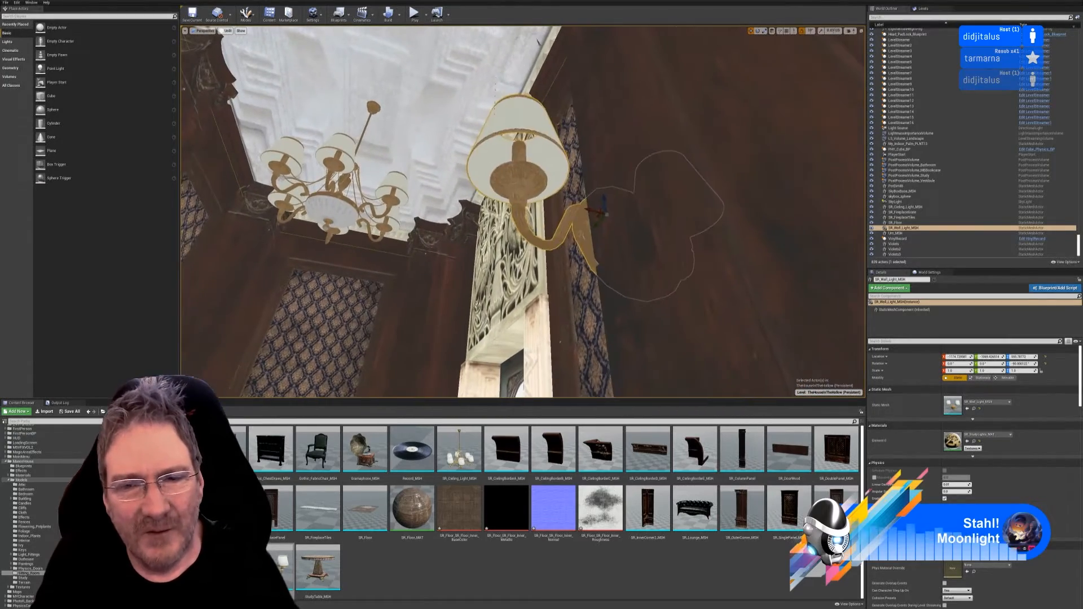
drag(616, 202, 616, 220)
drag(444, 83, 441, 80)
Examine the wall light's placement relative to the mirror and columns from several distances and angles
right_drag(613, 213, 655, 293)
key(d)
key(a)
key(w)
key(s)
key(d)
mouse_move(476, 267)
right_down()
mouse_move(483, 259)
mouse_move(476, 266)
right_up()
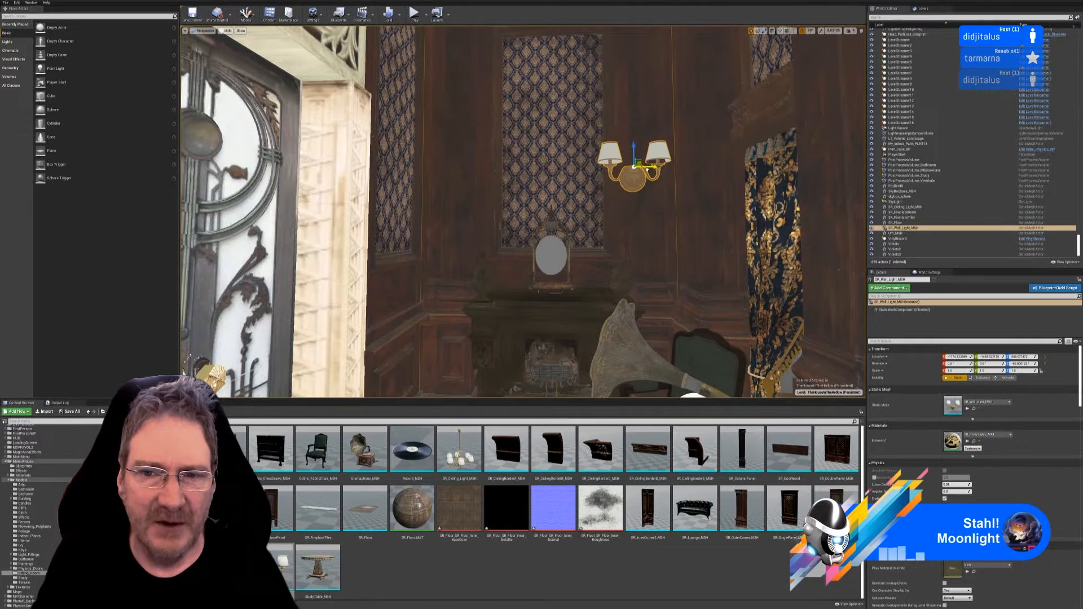
right_drag(646, 204, 632, 232)
key(w)
key(f)
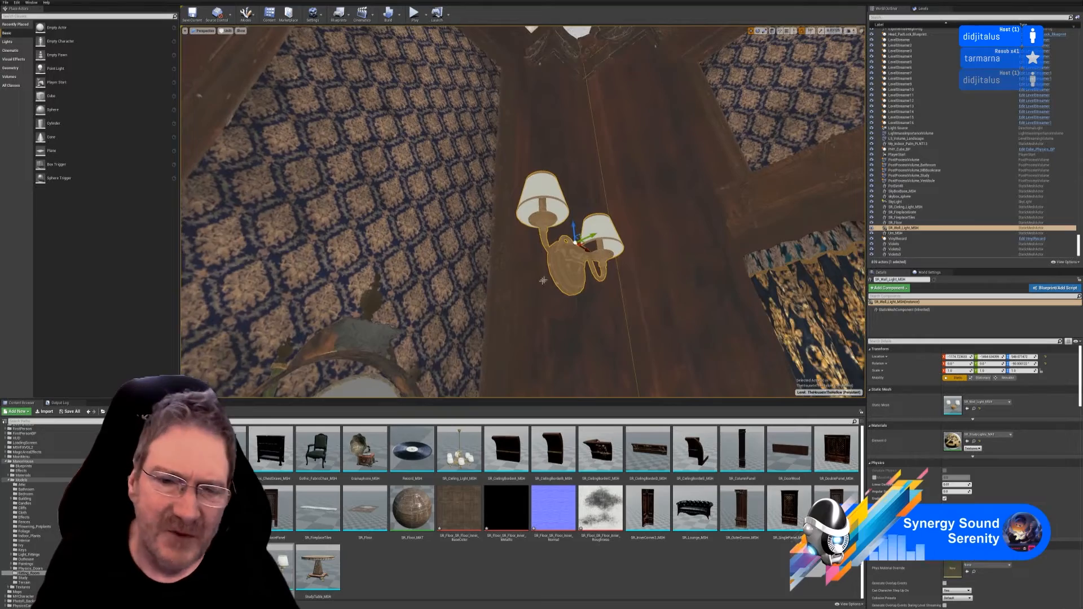
right_drag(582, 299, 615, 290)
key(w)
key(a)
key(d)
shift+drag(289, 177, 621, 203)
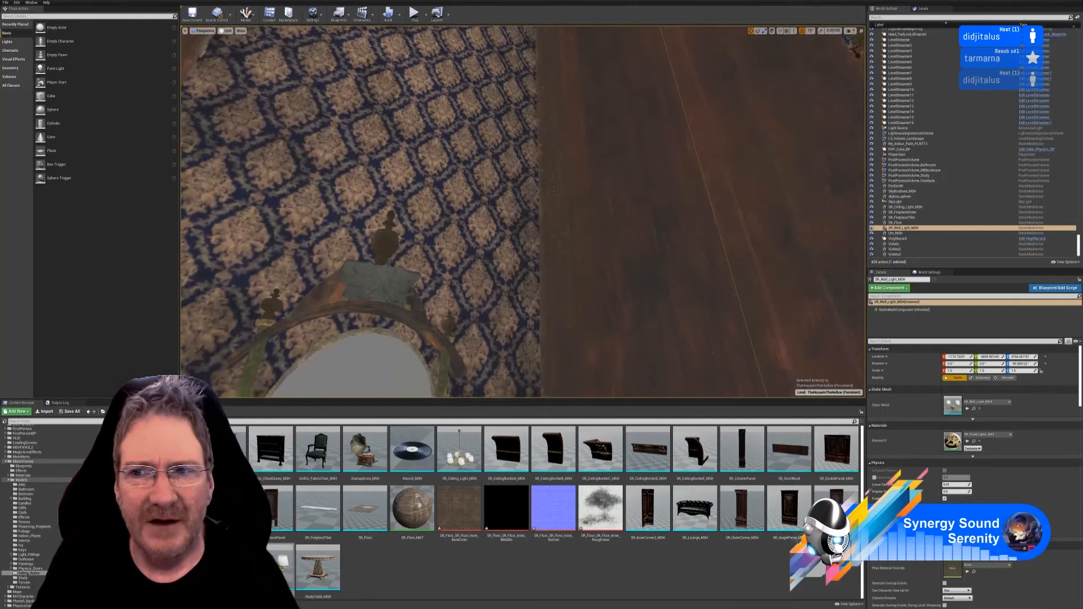
key(ctrl+z)
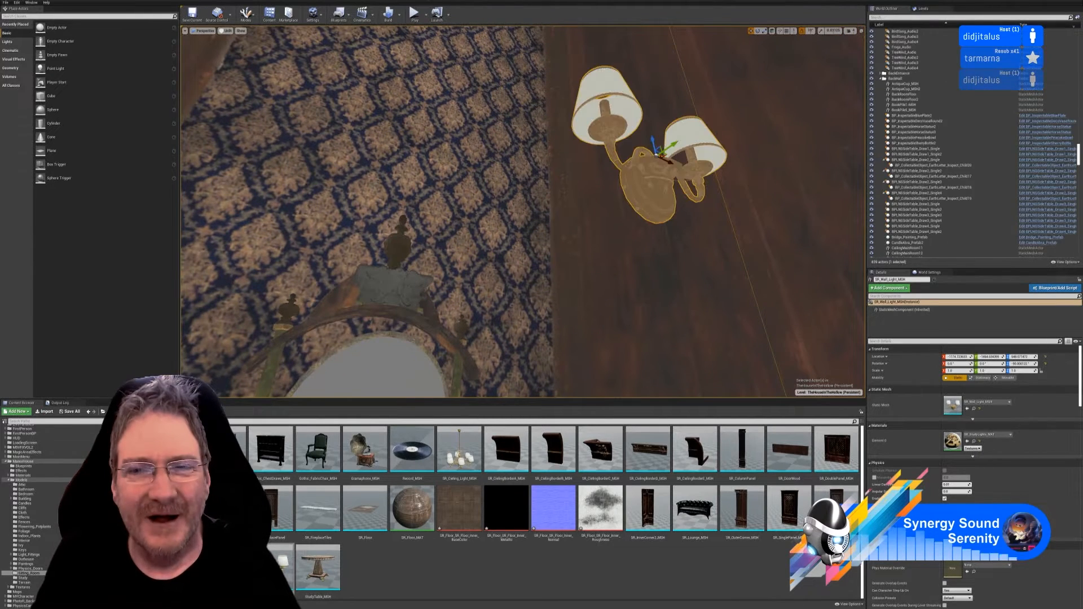
Move the wall light in front of the wallpaper above the mirror and rotate it about its vertical axis
right_drag(621, 203, 621, 159)
key(s)
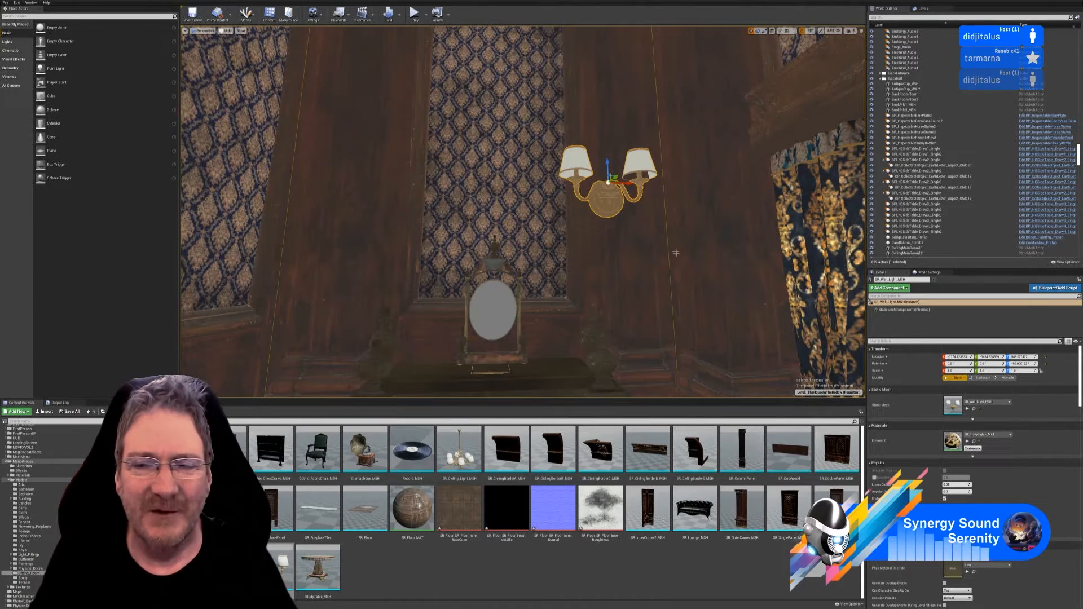
right_drag(700, 226, 699, 226)
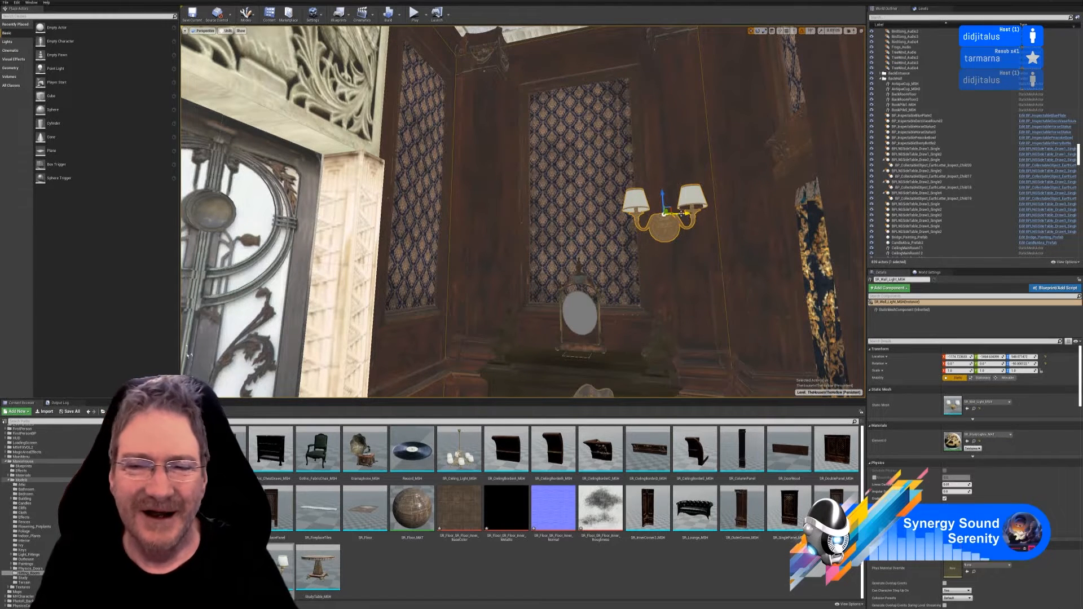
drag(681, 213, 592, 212)
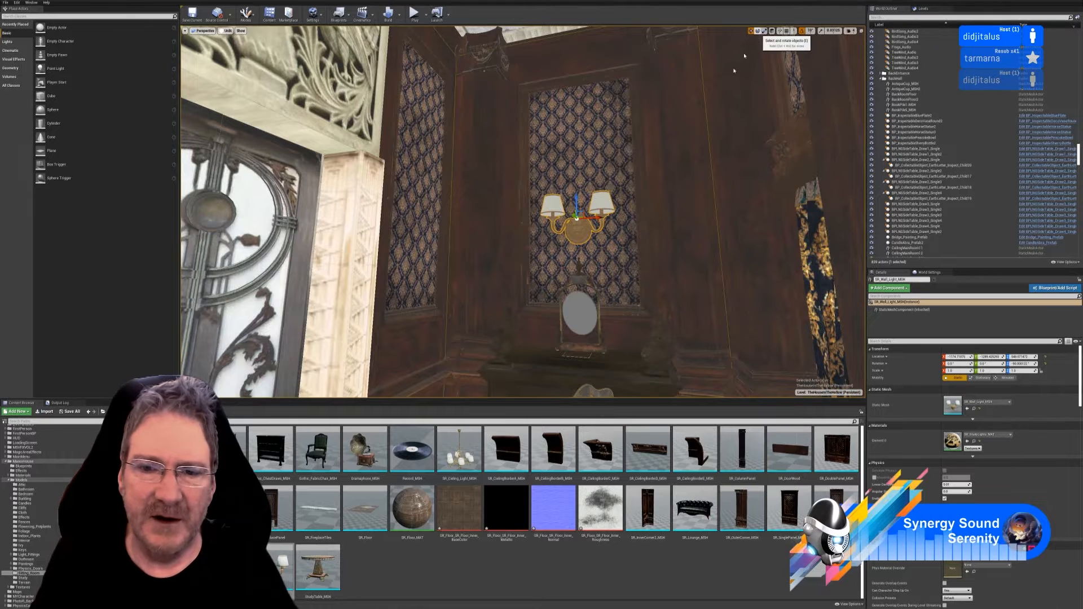
click(758, 31)
drag(591, 214, 472, 223)
Move the rotated wall light onto the narrow wallpaper panel between the doorway and the fireplace
click(751, 31)
mouse_move(539, 226)
right_down()
mouse_move(468, 244)
mouse_move(539, 226)
right_up()
key(w)
drag(610, 191, 526, 191)
mouse_move(525, 195)
right_down()
mouse_move(556, 215)
mouse_move(514, 162)
mouse_move(509, 181)
right_up()
key(w)
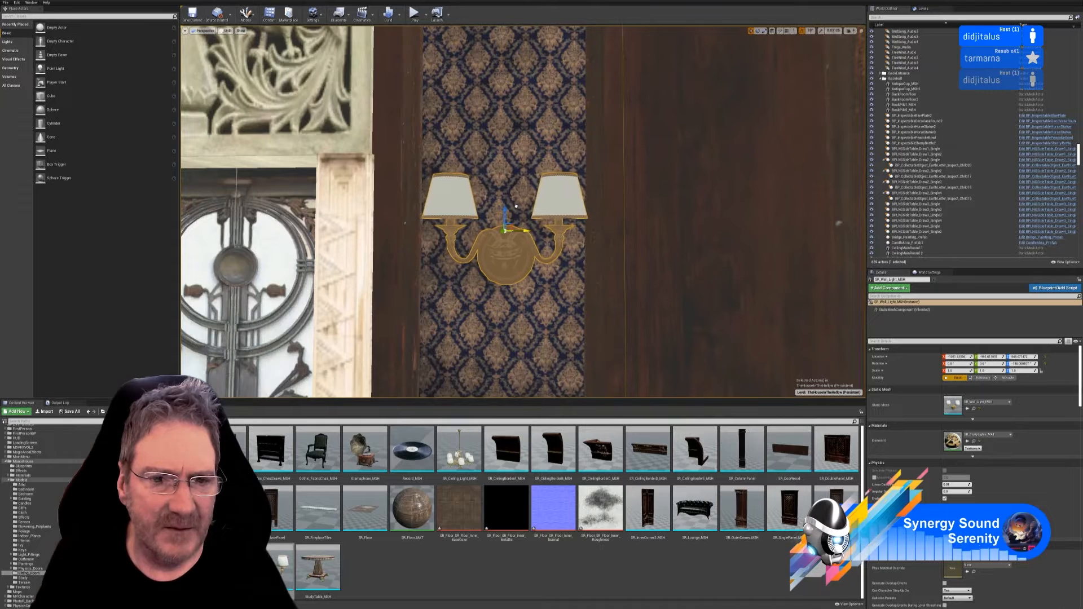
right_drag(618, 264, 734, 253)
key(s)
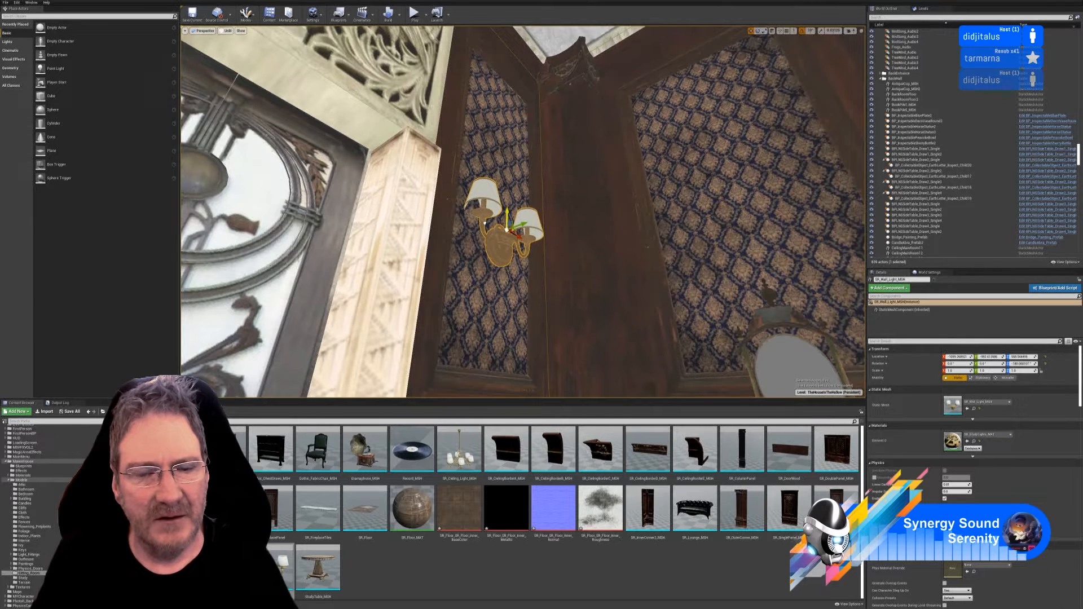
right_drag(620, 284, 786, 366)
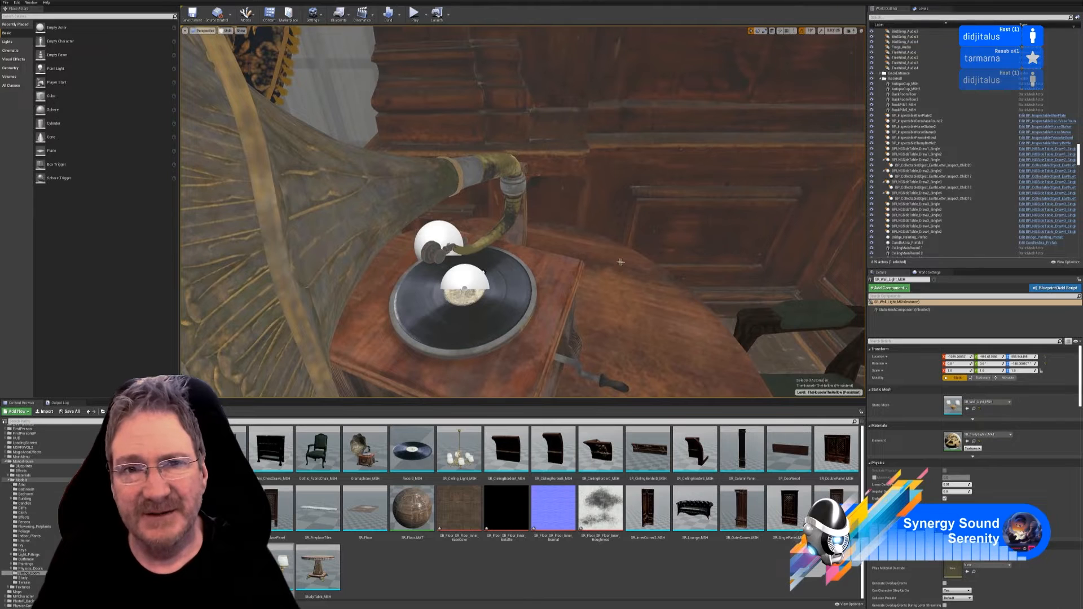
drag(524, 226, 486, 348)
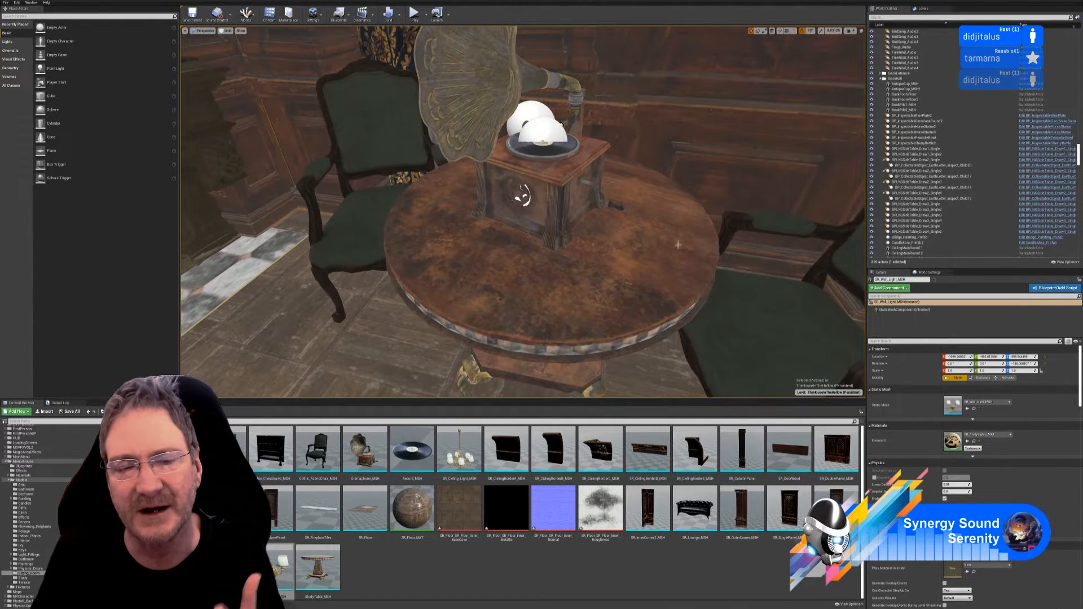
right_drag(550, 204, 594, 250)
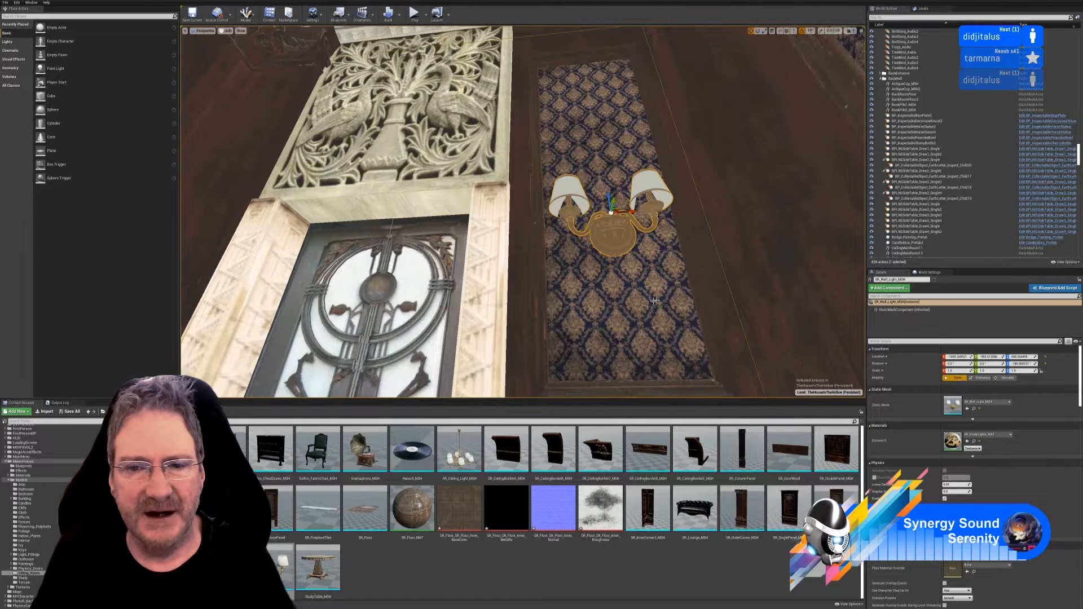
right_drag(654, 301, 704, 317)
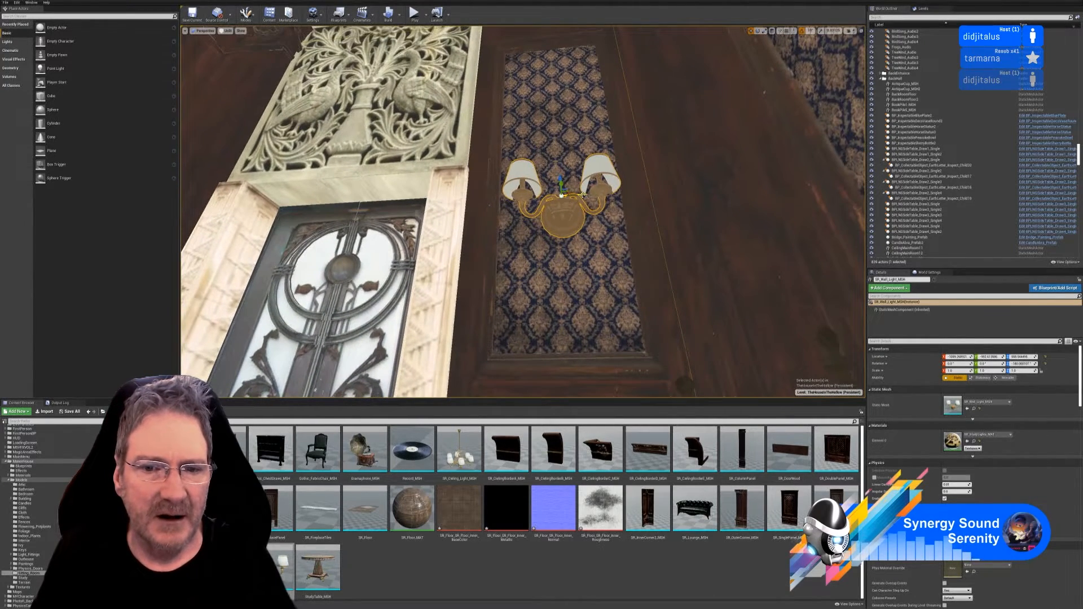
Nudge the wall light back and forth along one axis to fit its back plate against the narrow wallpaper panel
right_drag(584, 236, 725, 279)
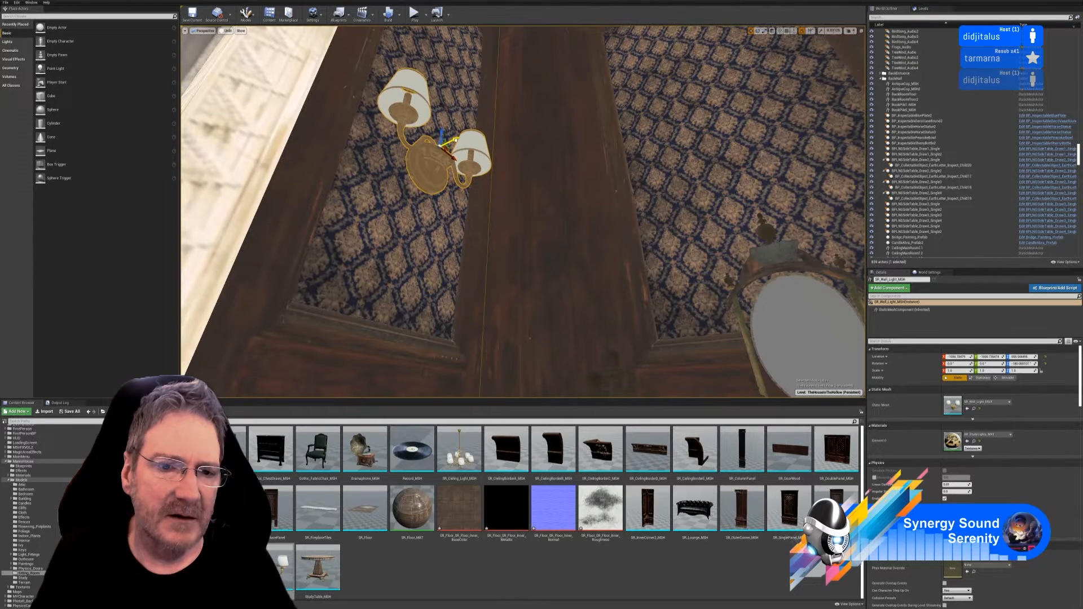
right_drag(455, 140, 447, 207)
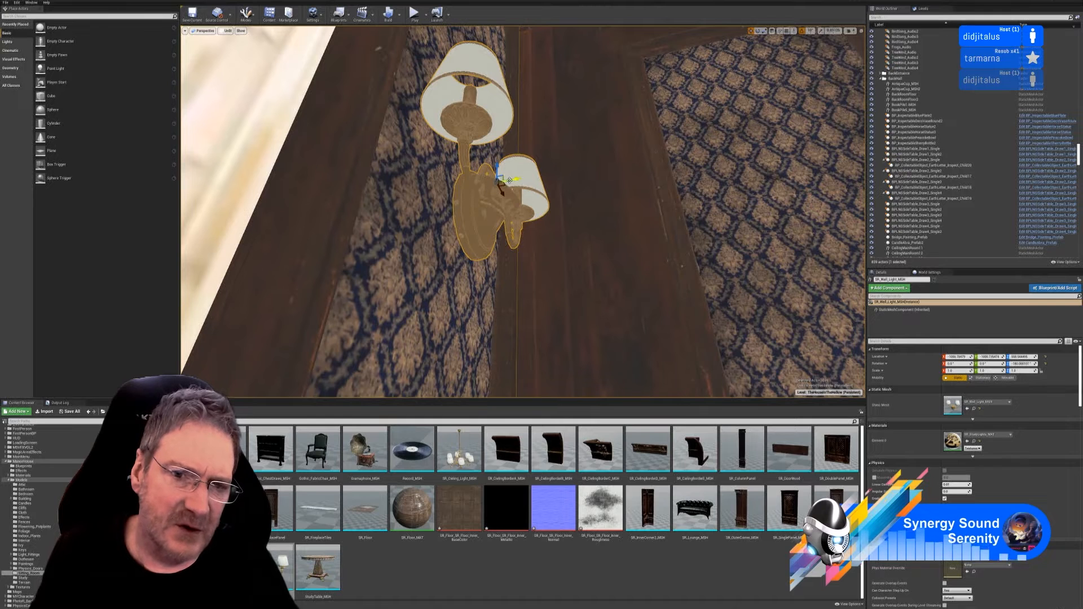
drag(510, 181, 489, 181)
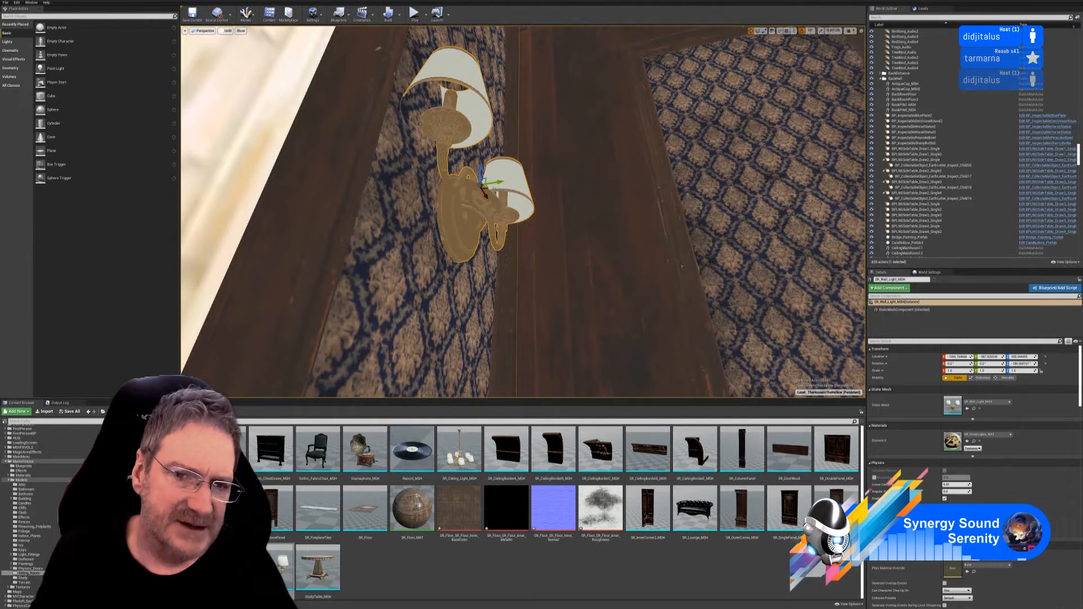
drag(491, 183, 507, 183)
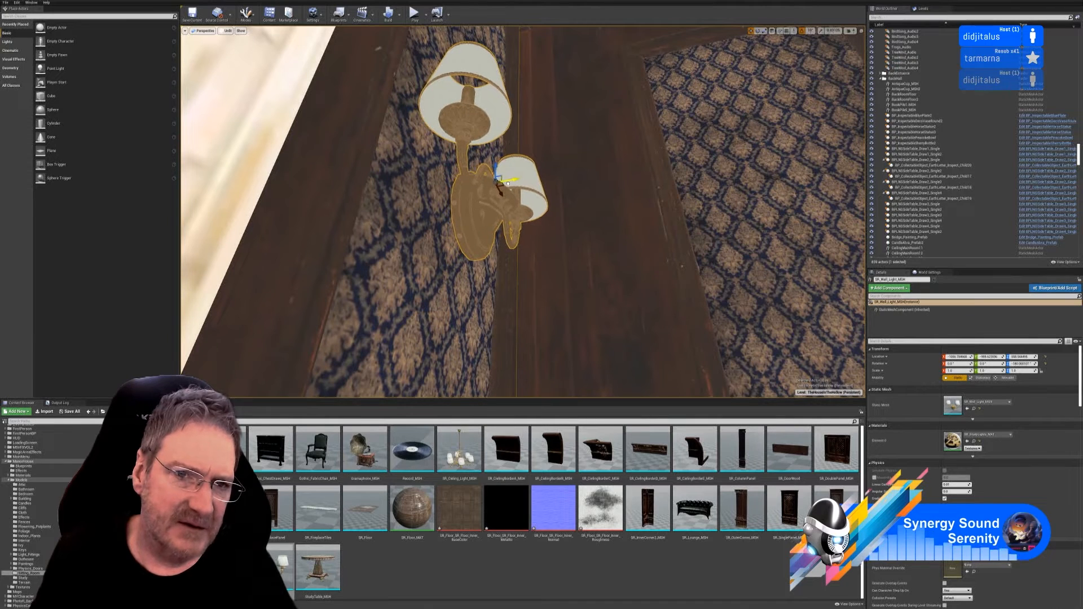
mouse_move(587, 281)
right_down()
mouse_move(612, 277)
mouse_move(586, 281)
right_up()
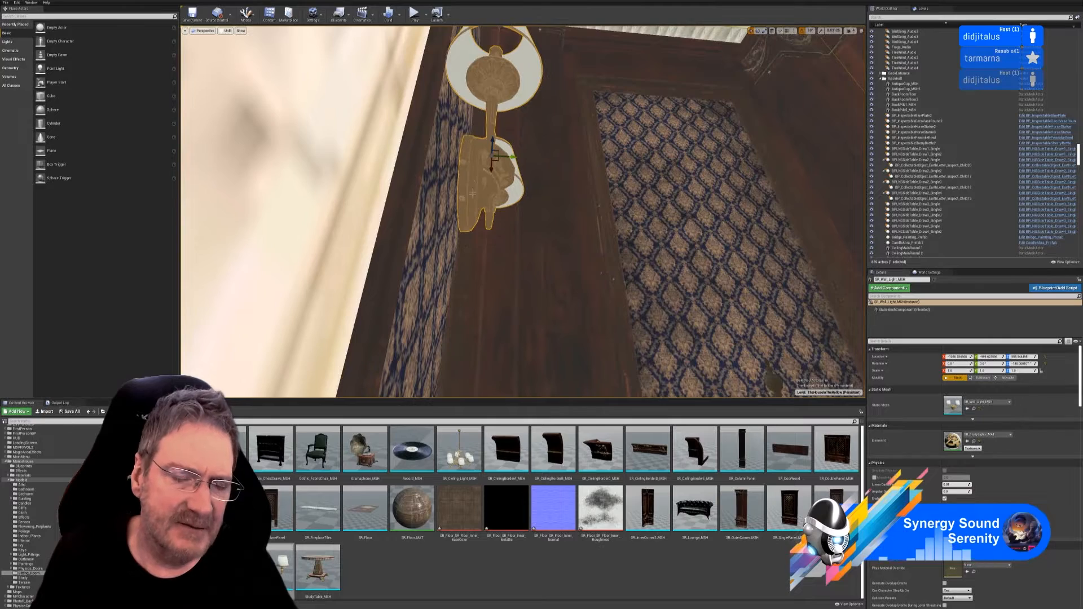
mouse_move(545, 222)
right_down()
mouse_move(570, 225)
mouse_move(550, 212)
right_up()
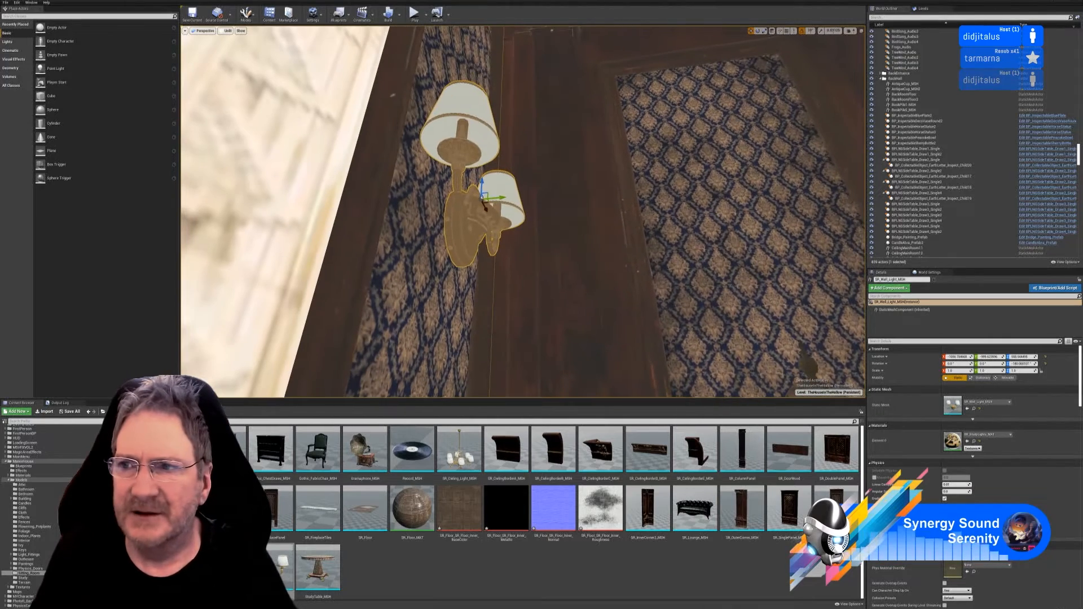
Switch to 3ds Max and save the open floor scene
key(super+d)
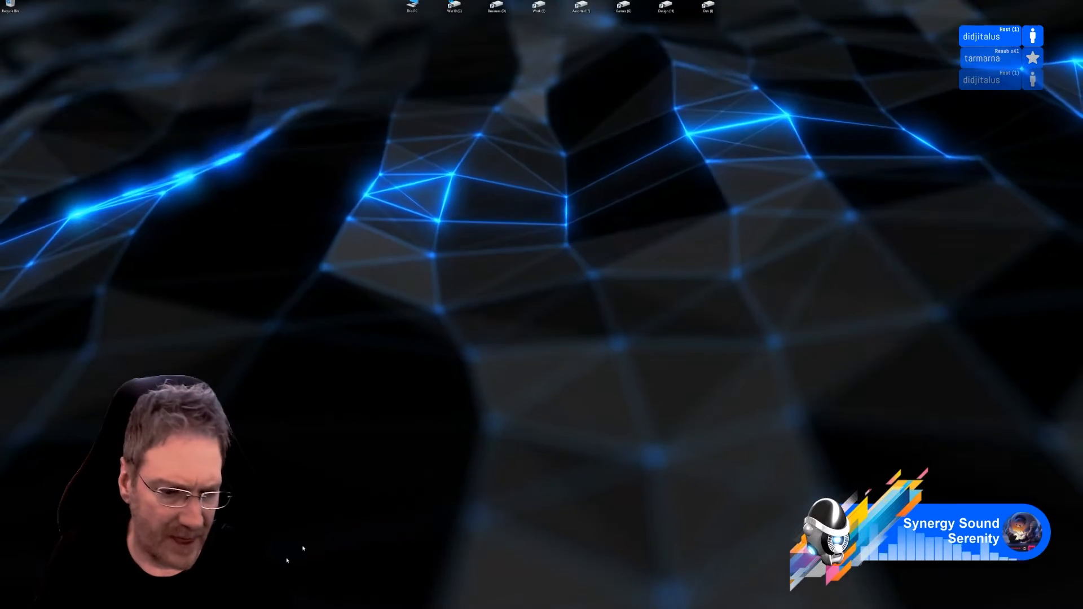
key(super+d)
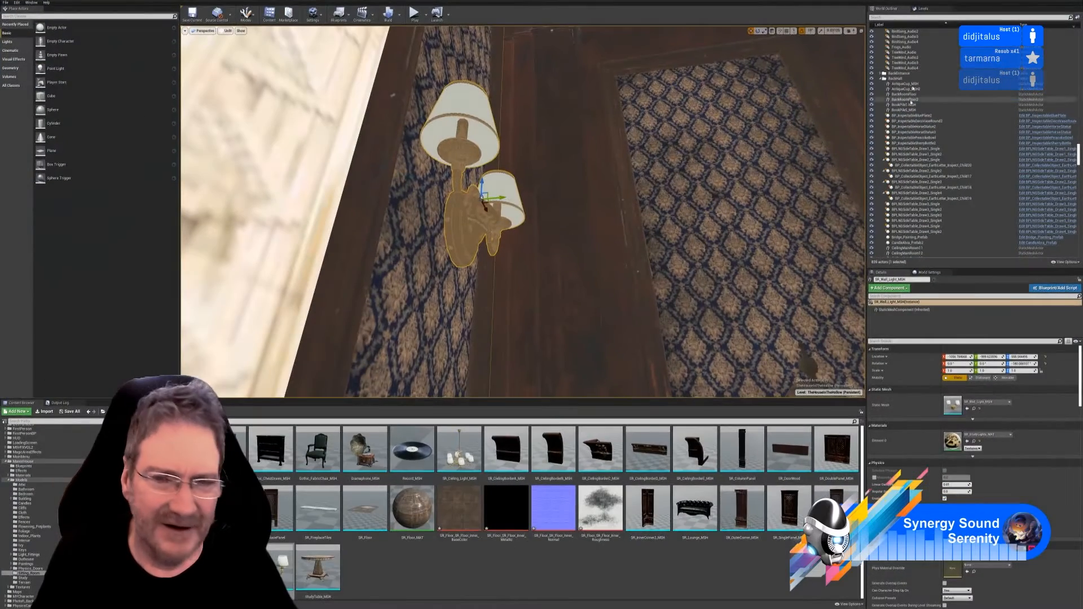
key(super+d)
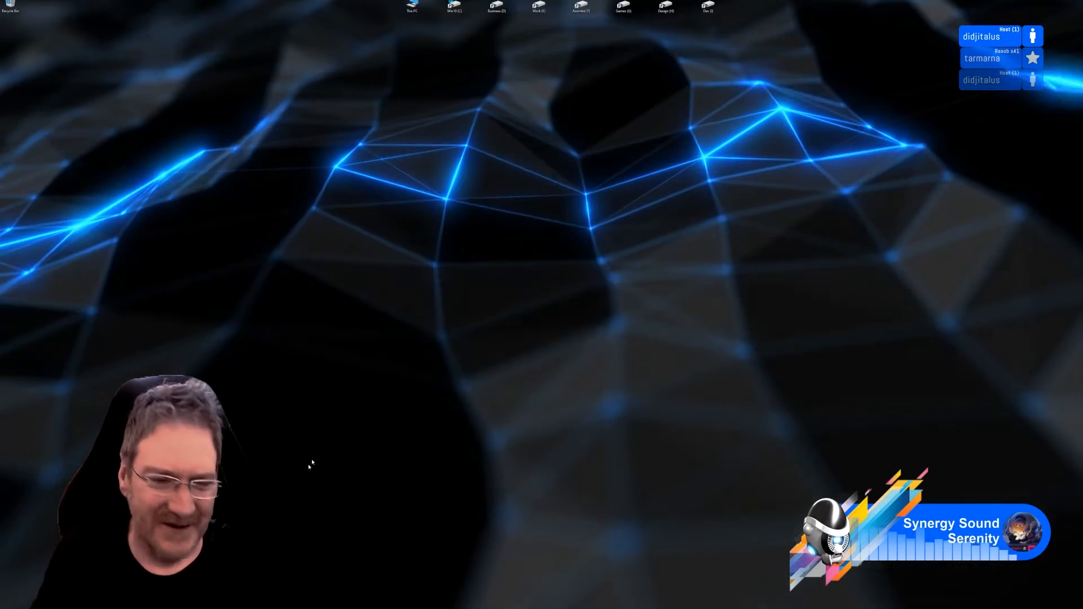
key(alt+Tab)
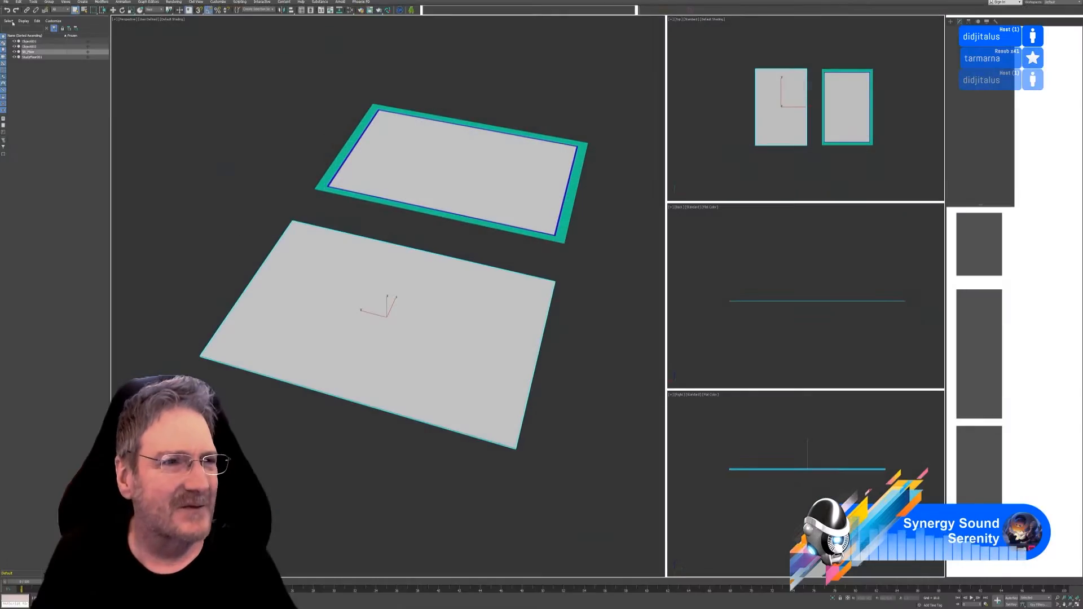
click(6, 2)
click(18, 47)
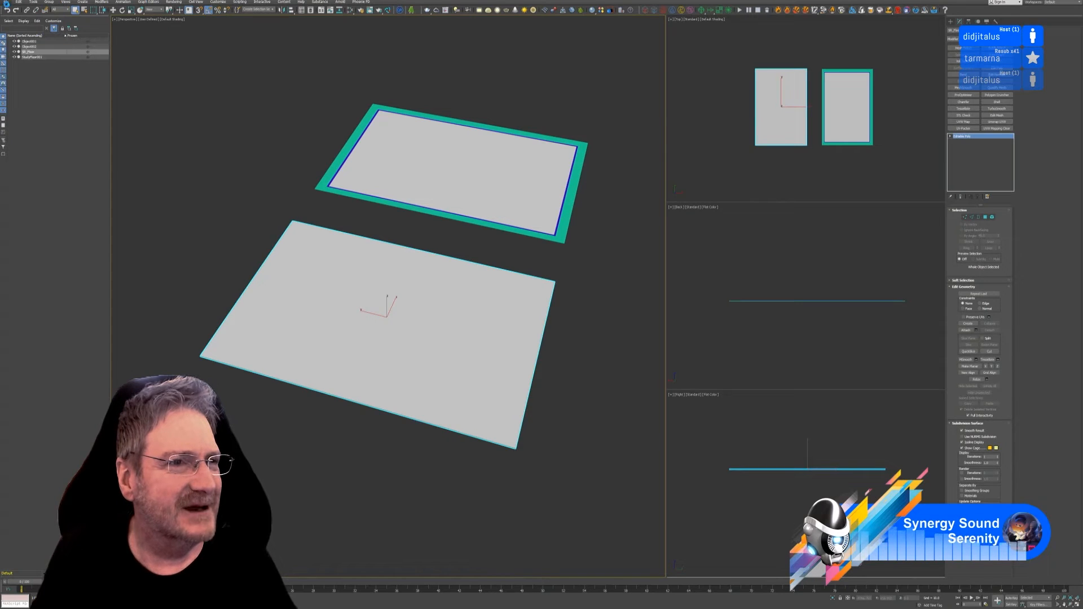
Open the second lights scene from the sitting room's Lights folder and select the wall light
click(6, 3)
click(17, 24)
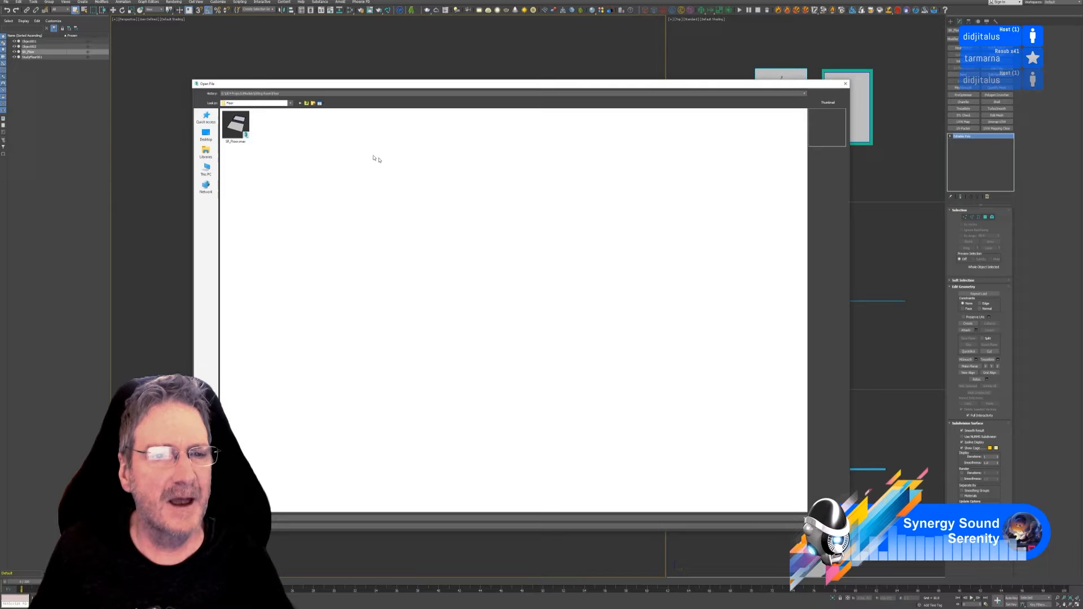
click(306, 104)
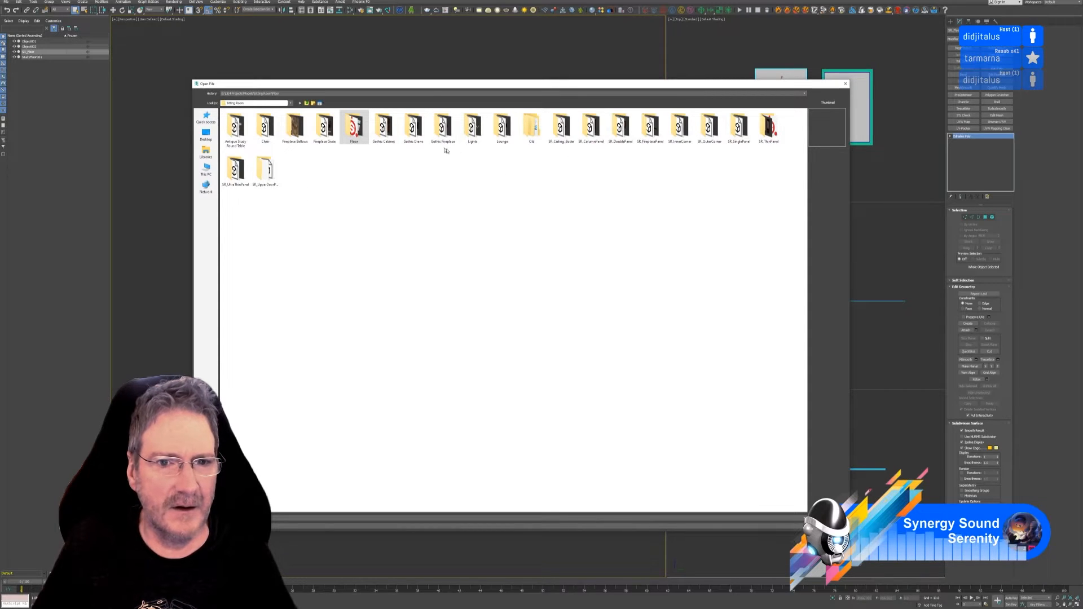
click(472, 141)
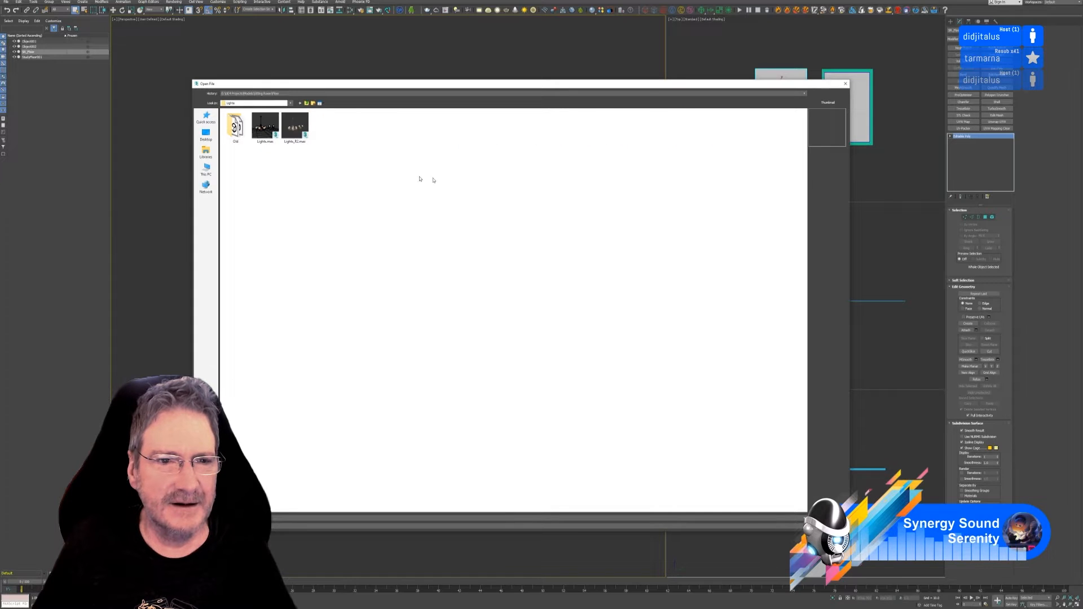
click(300, 132)
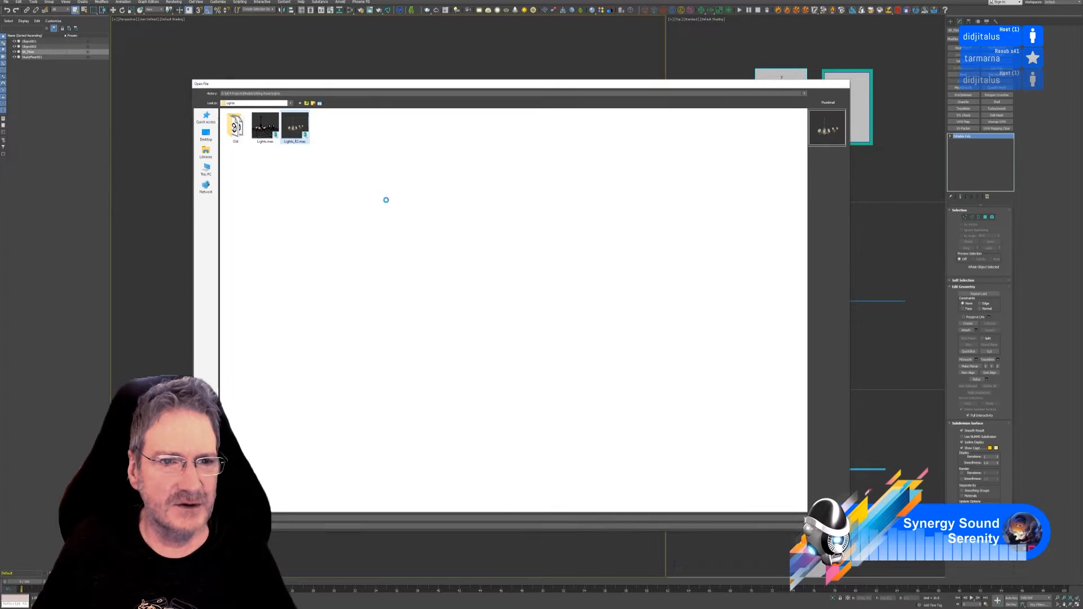
key(Return)
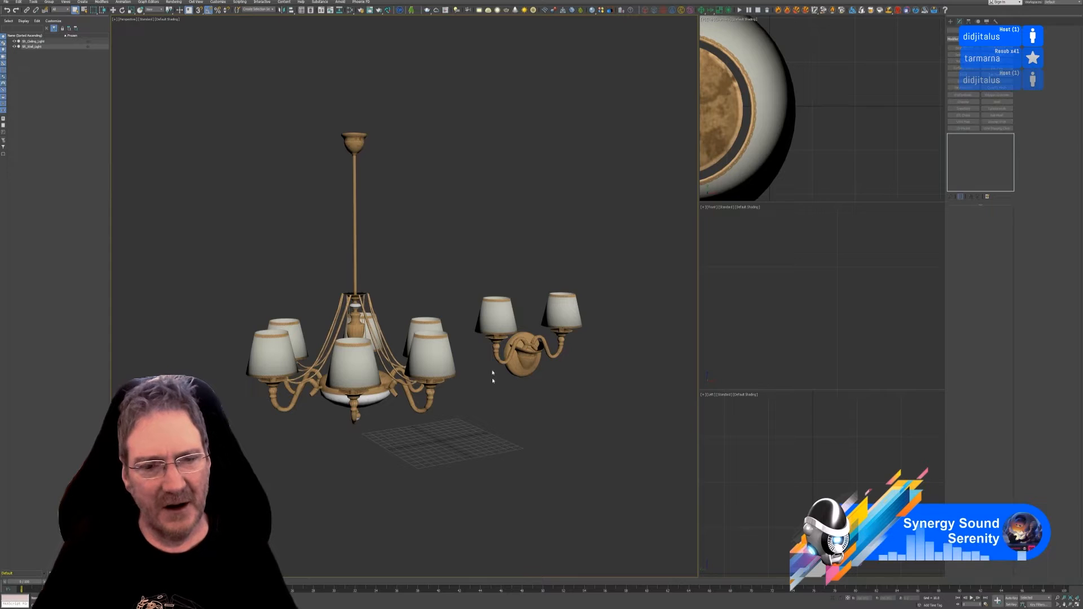
click(518, 354)
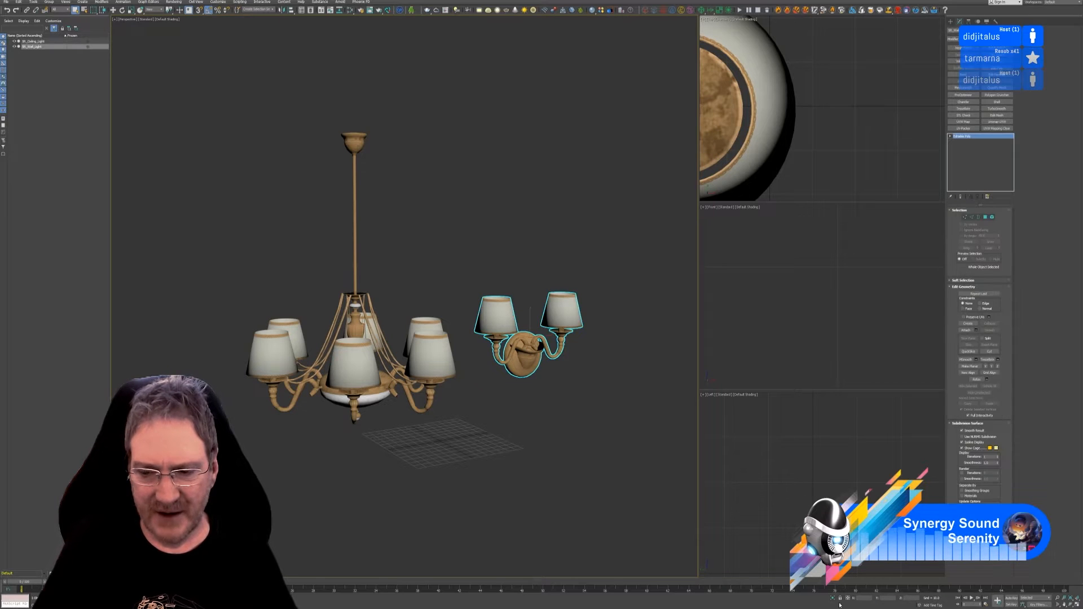
Isolate the selected wall light and frame it in the top view
click(833, 598)
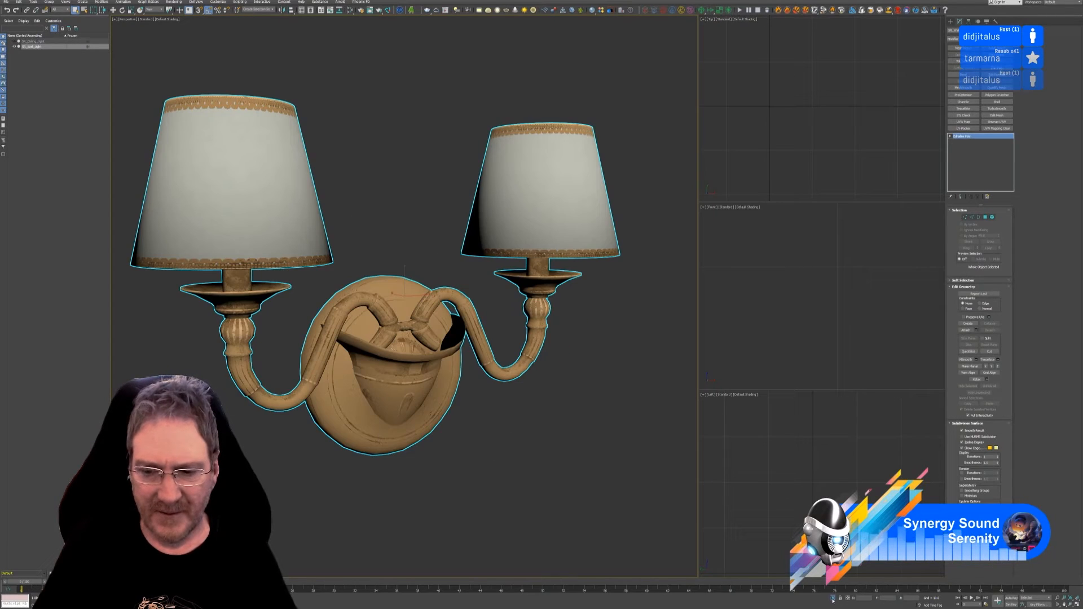
right_click(792, 129)
key(z)
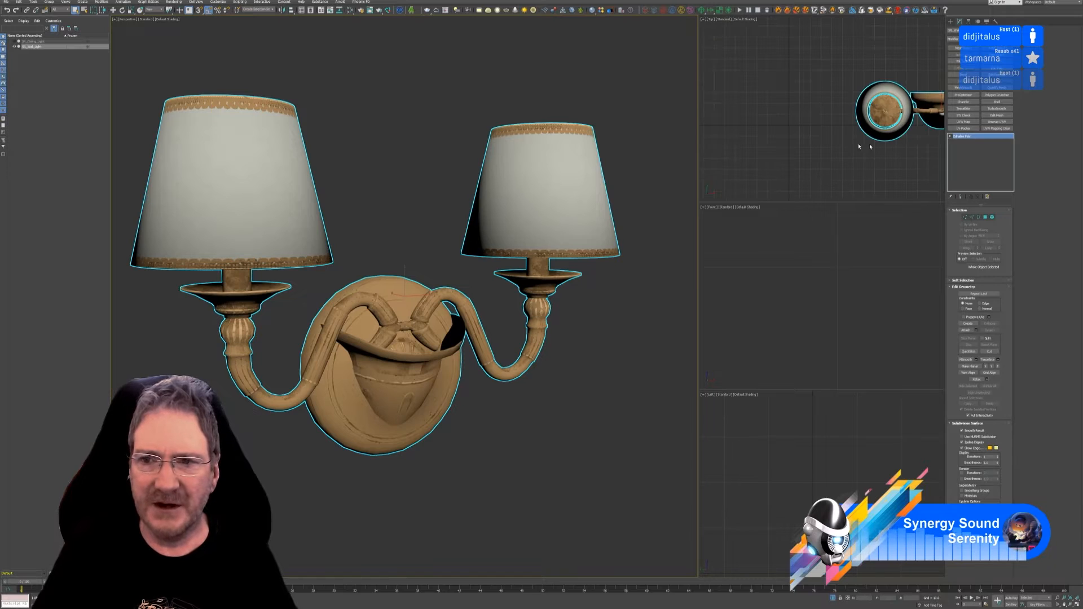
scroll(818, 117, up, 4)
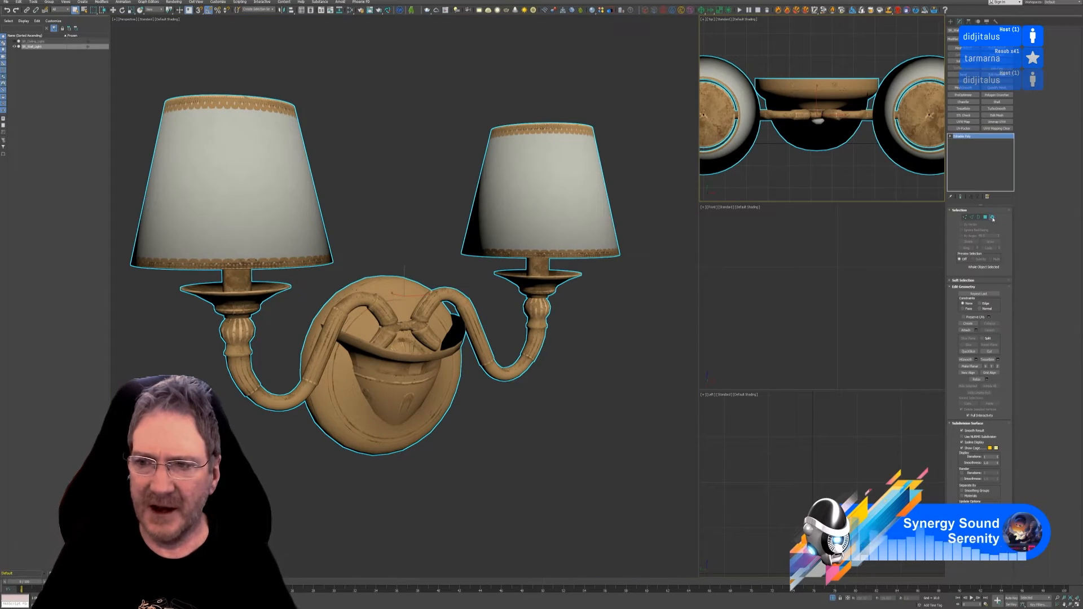
Detach the round back plate element from the wall light as a separate object with the default name
click(993, 219)
click(846, 89)
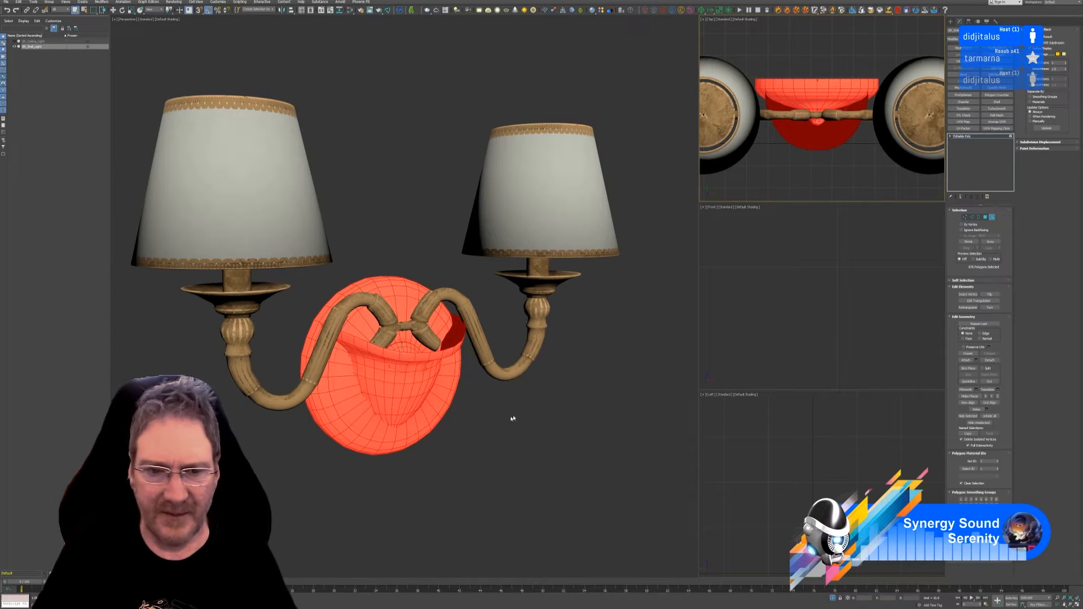
click(467, 416)
click(443, 399)
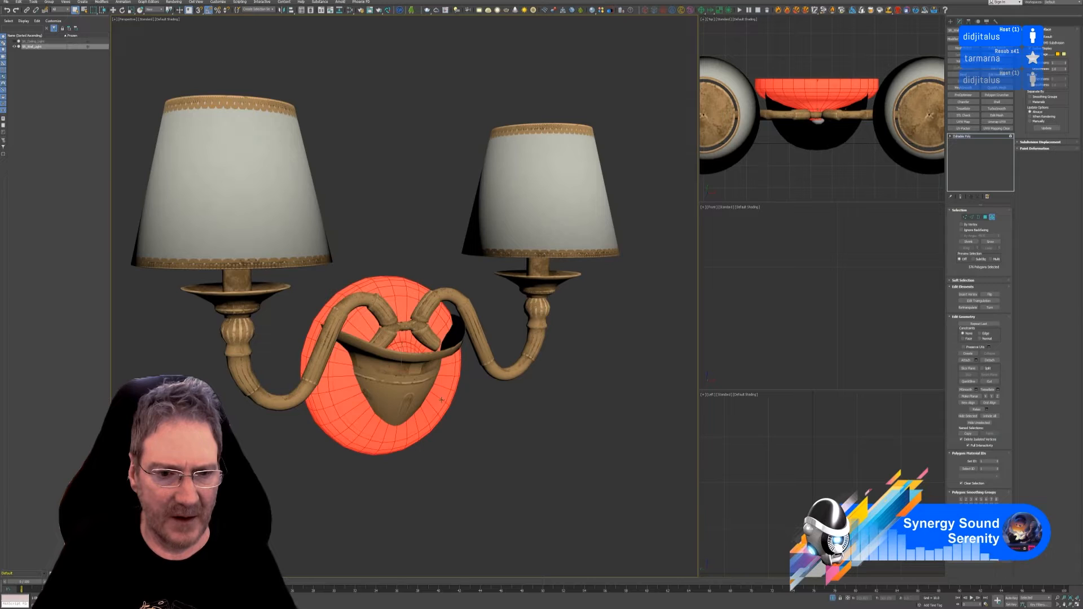
click(990, 360)
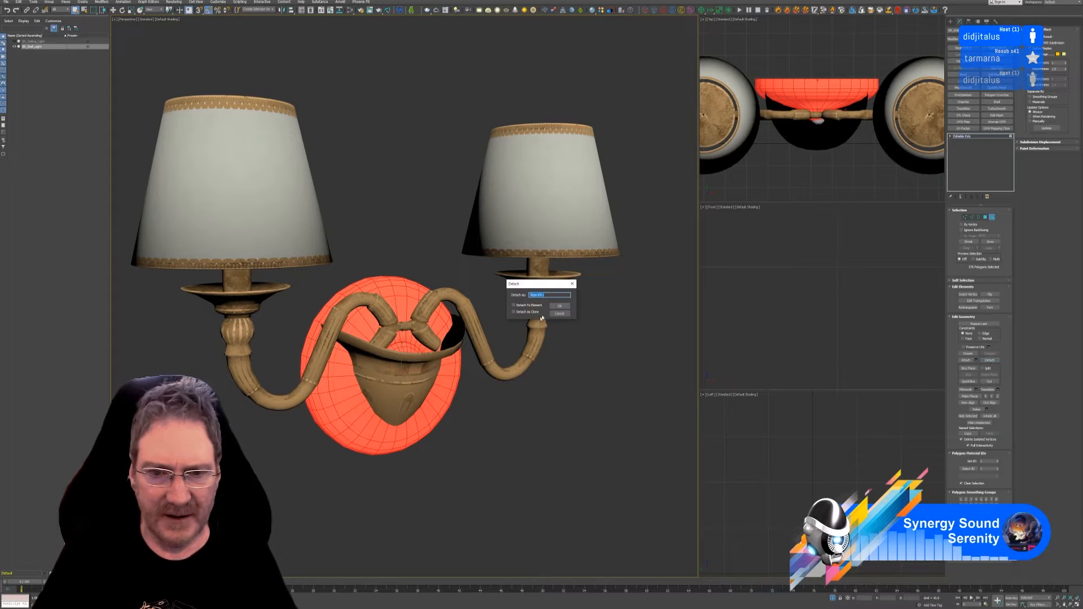
key(Return)
click(991, 217)
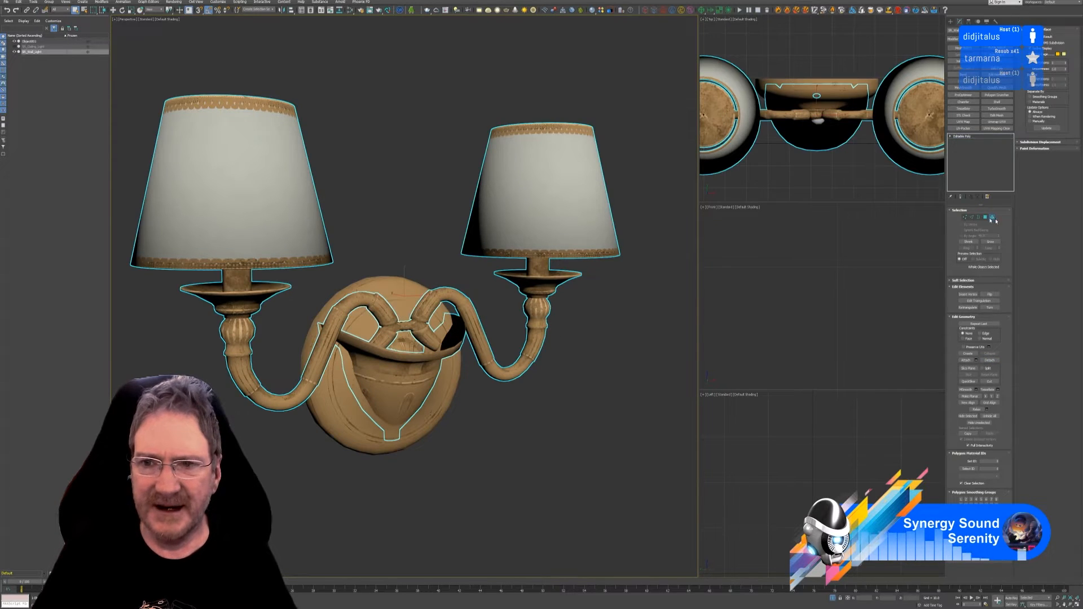
Deepen the detached back plate by moving its rear vertices backwards along one axis, to roughly twice its original depth
click(854, 186)
click(839, 84)
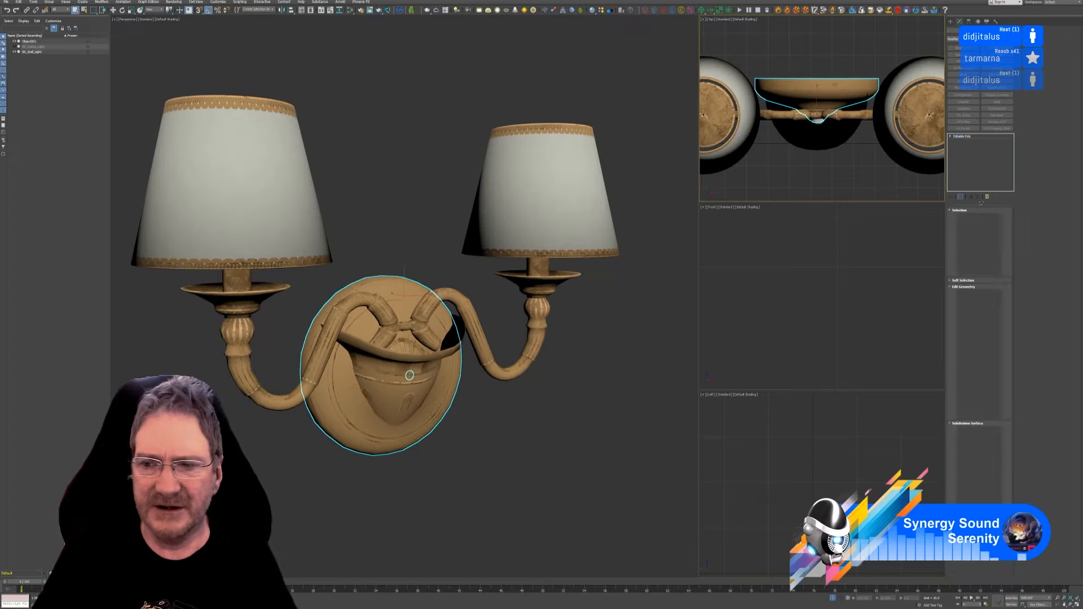
click(965, 217)
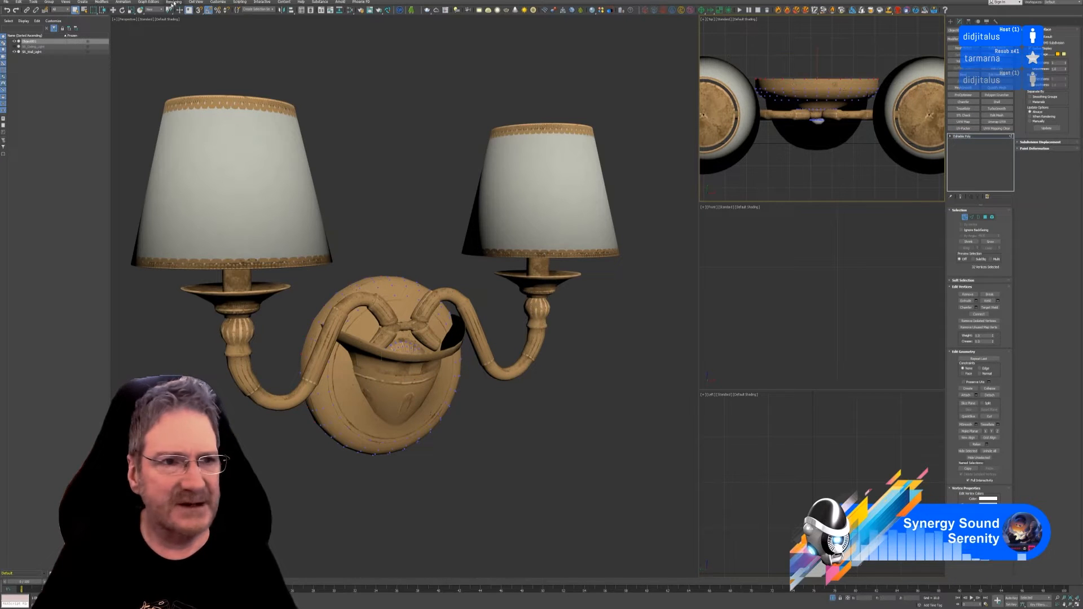
click(113, 10)
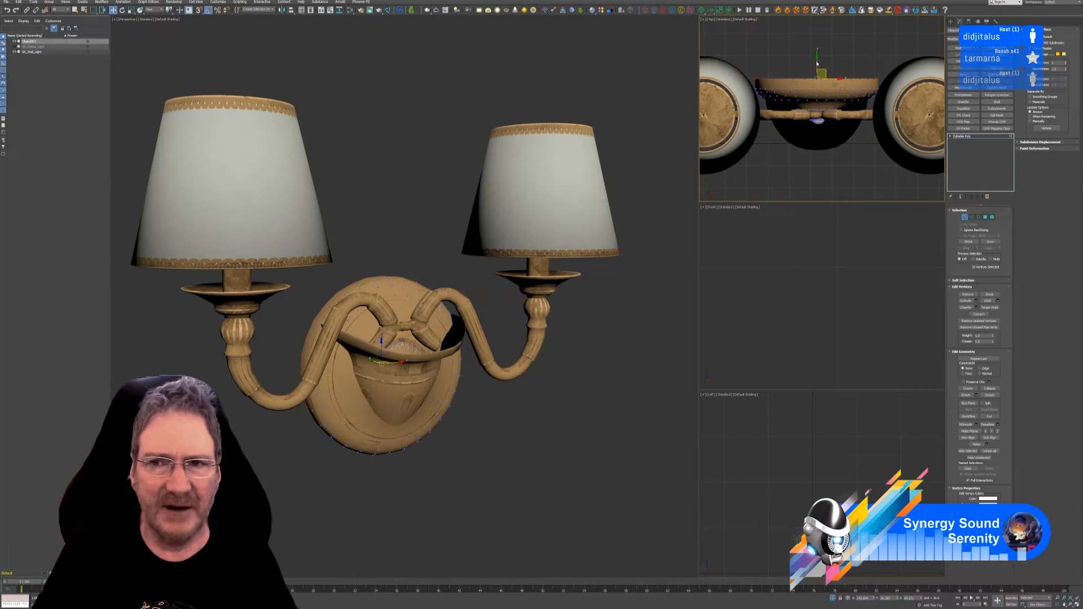
drag(817, 64, 825, 21)
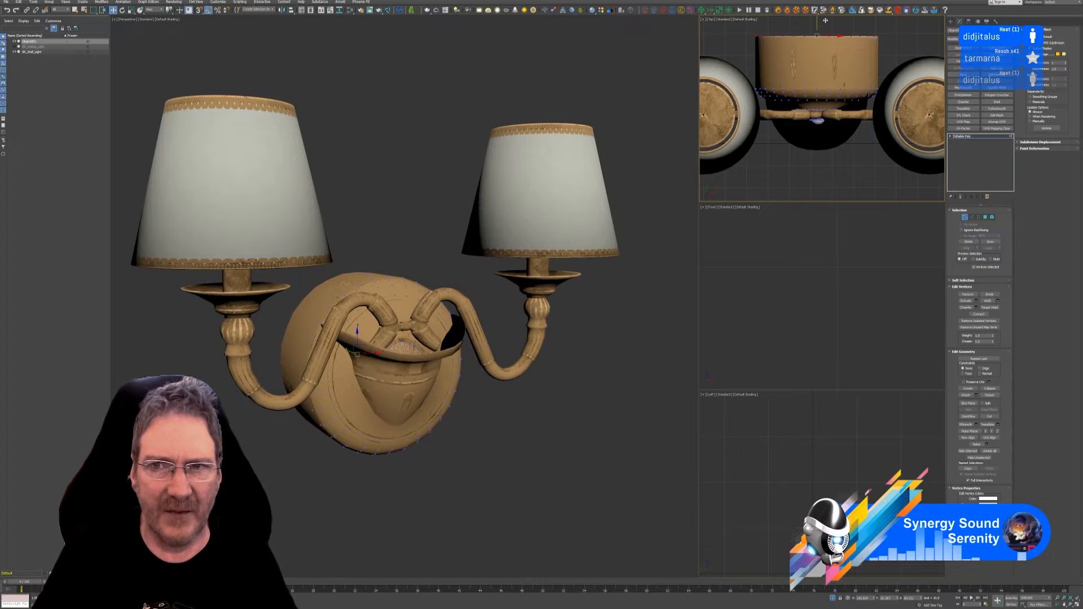
scroll(796, 159, down, 3)
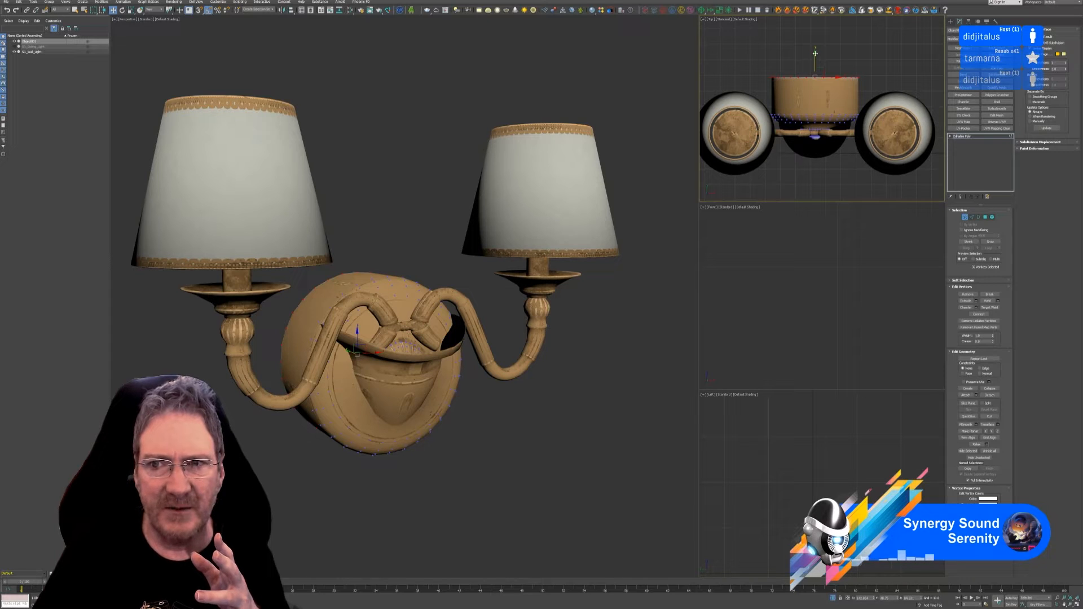
drag(816, 57, 814, 77)
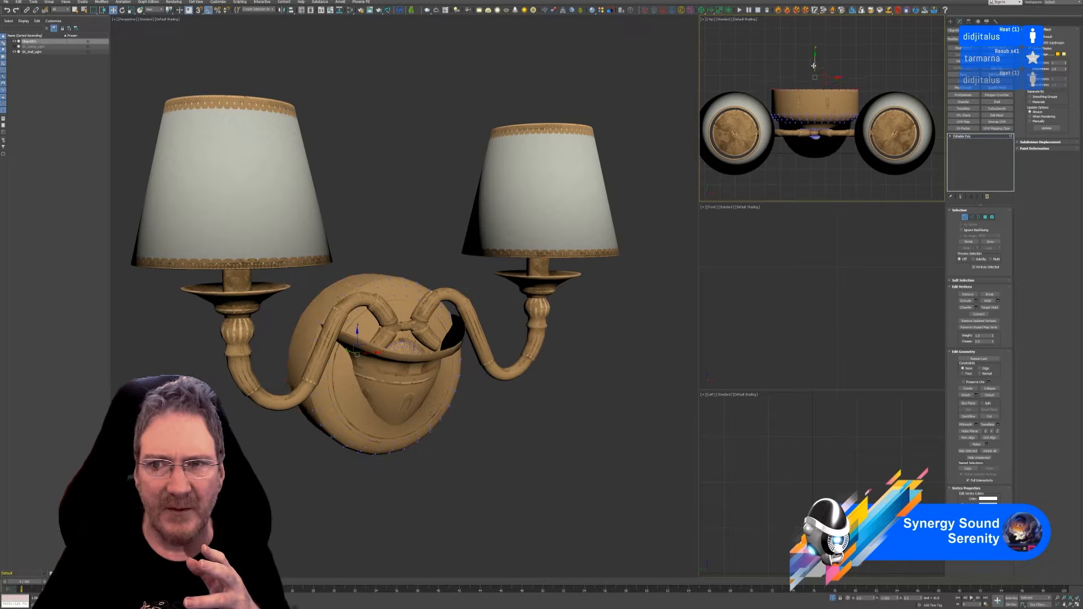
click(966, 218)
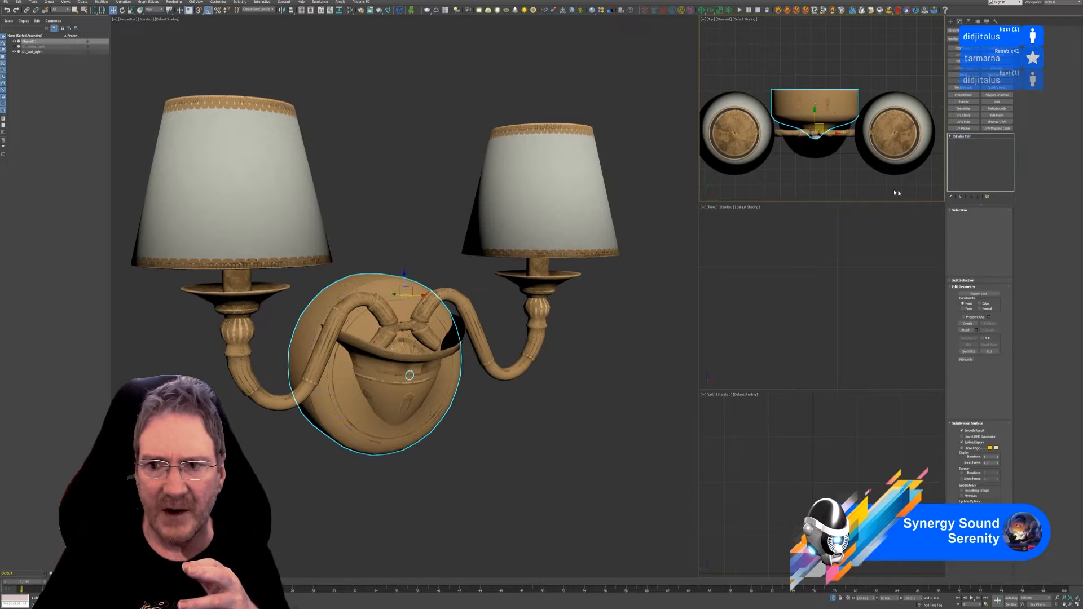
click(992, 218)
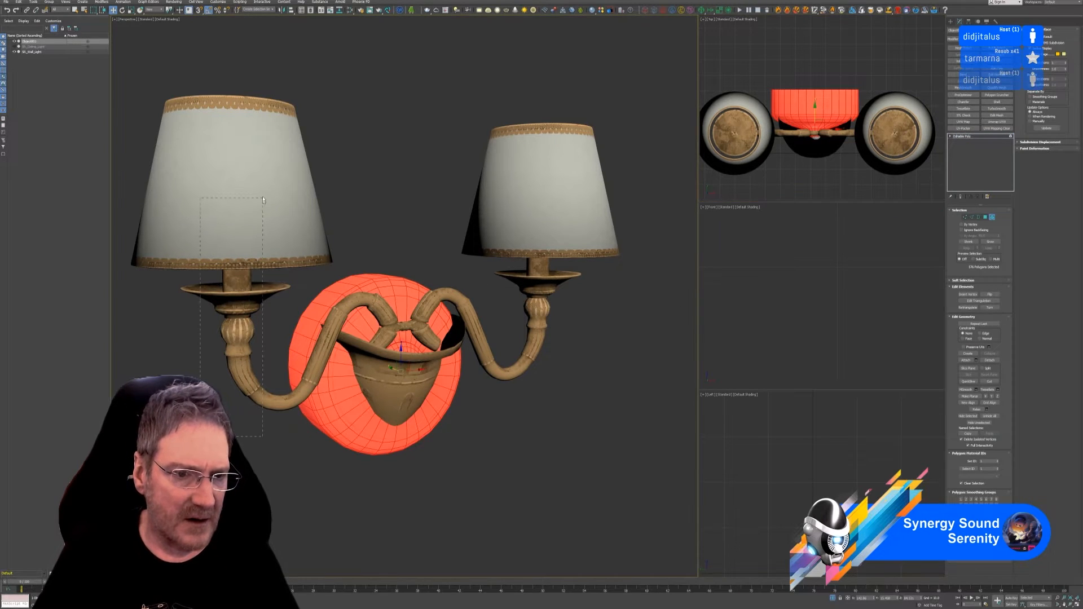
click(265, 253)
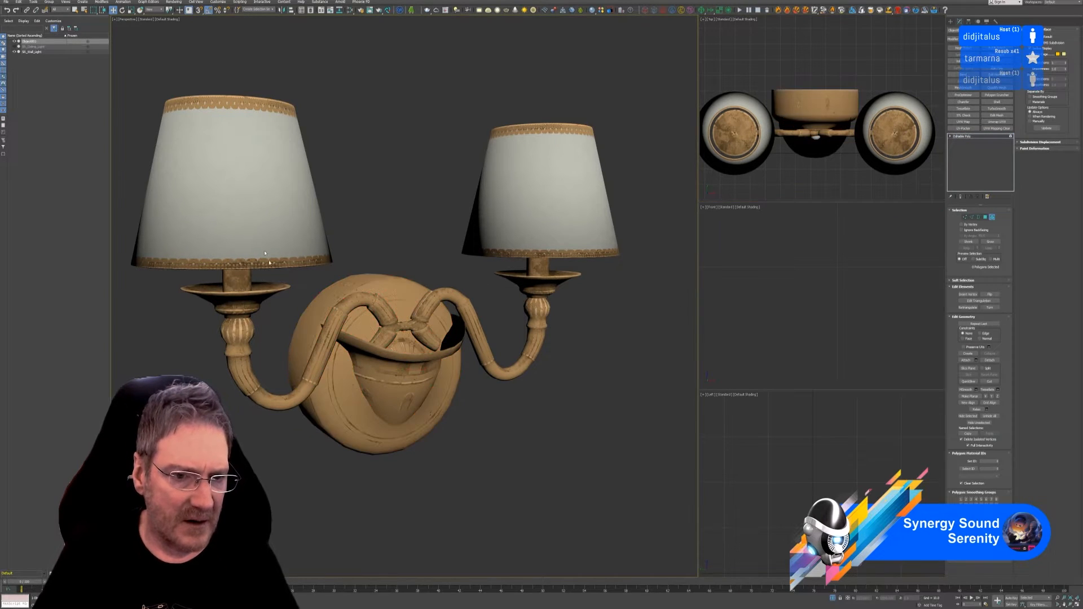
click(992, 217)
Detach the wall light's left arm together with its shade and candle holder as a separate object
click(541, 387)
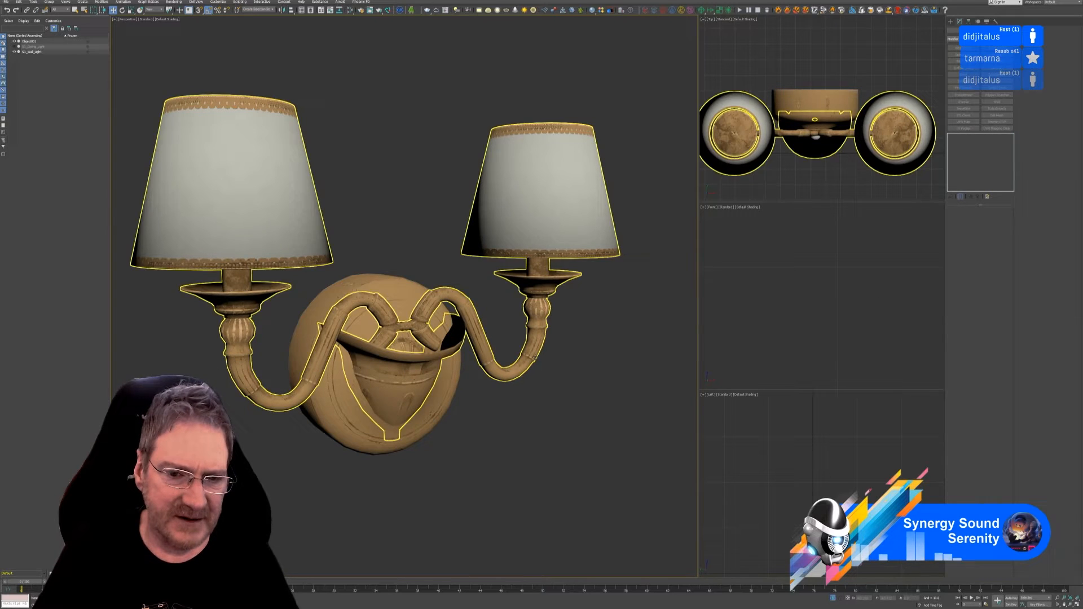
click(537, 358)
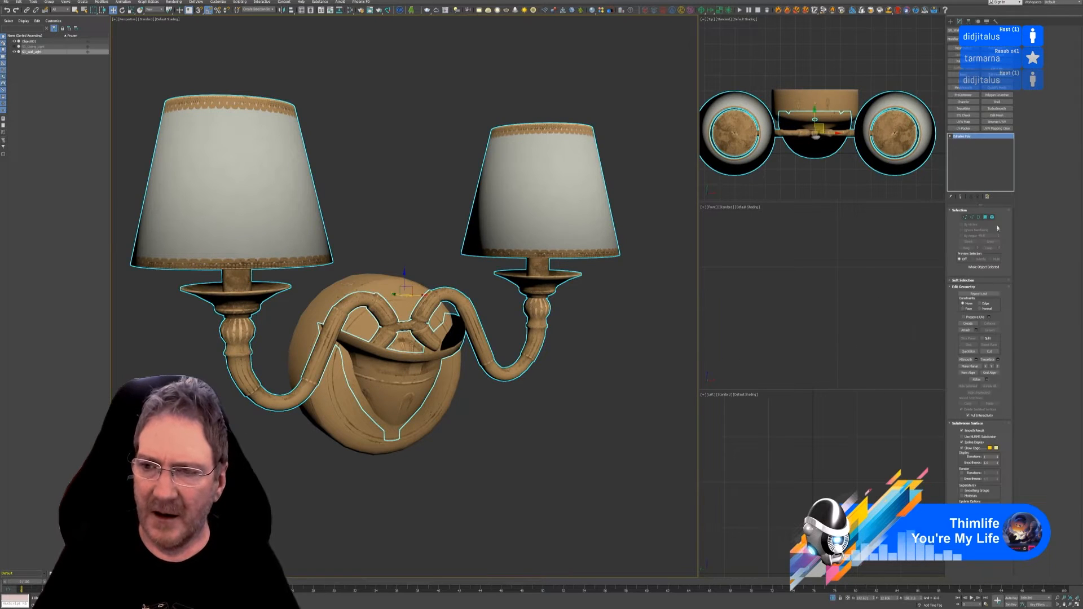
click(992, 218)
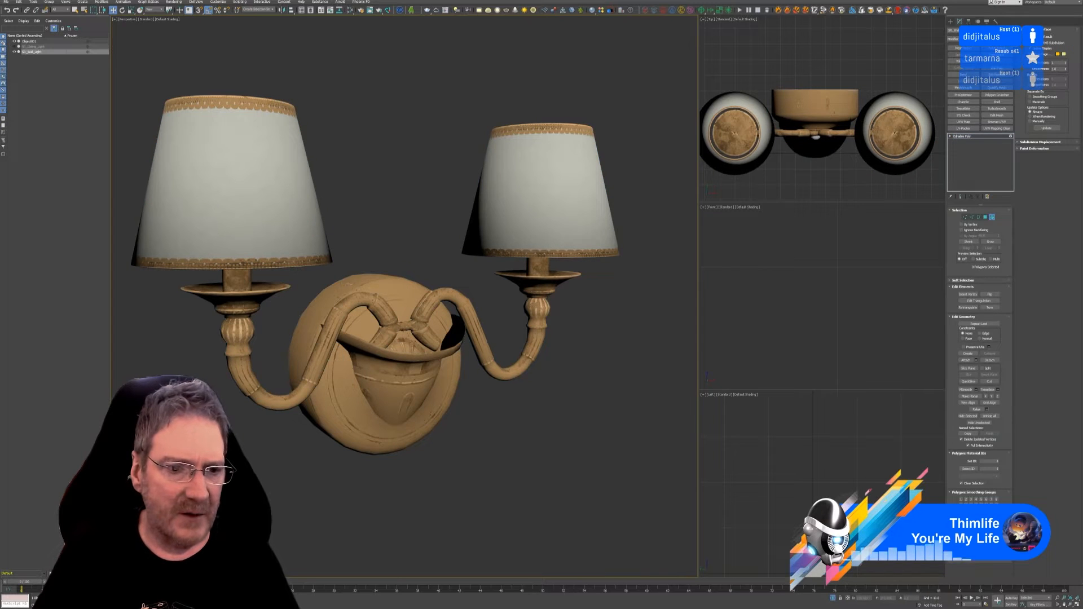
drag(247, 213, 248, 213)
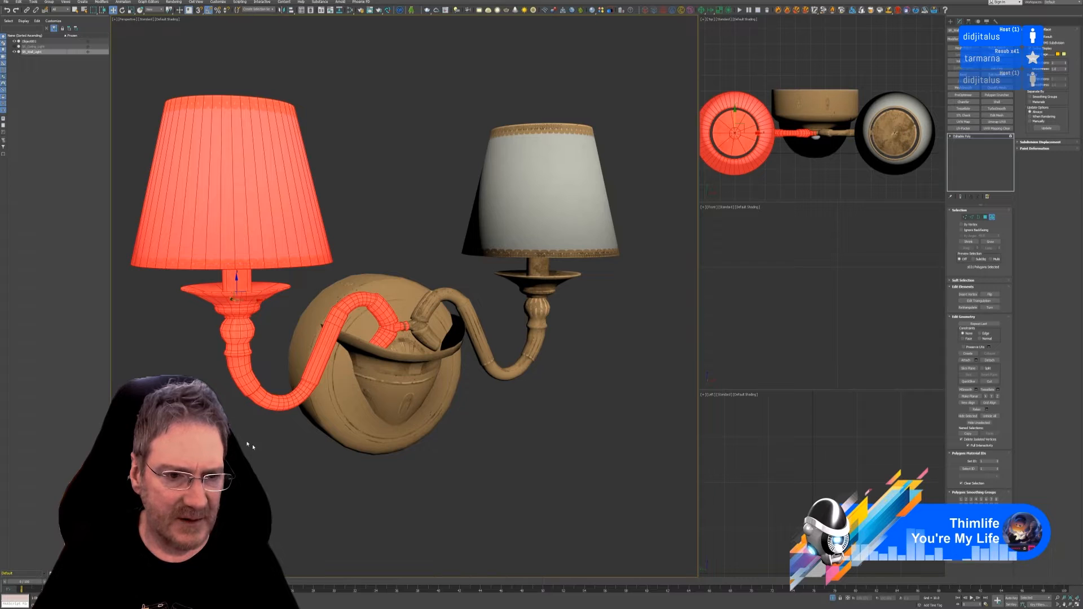
mouse_move(198, 377)
alt+middle_down()
mouse_move(217, 474)
mouse_move(212, 428)
mouse_move(181, 373)
alt+middle_up()
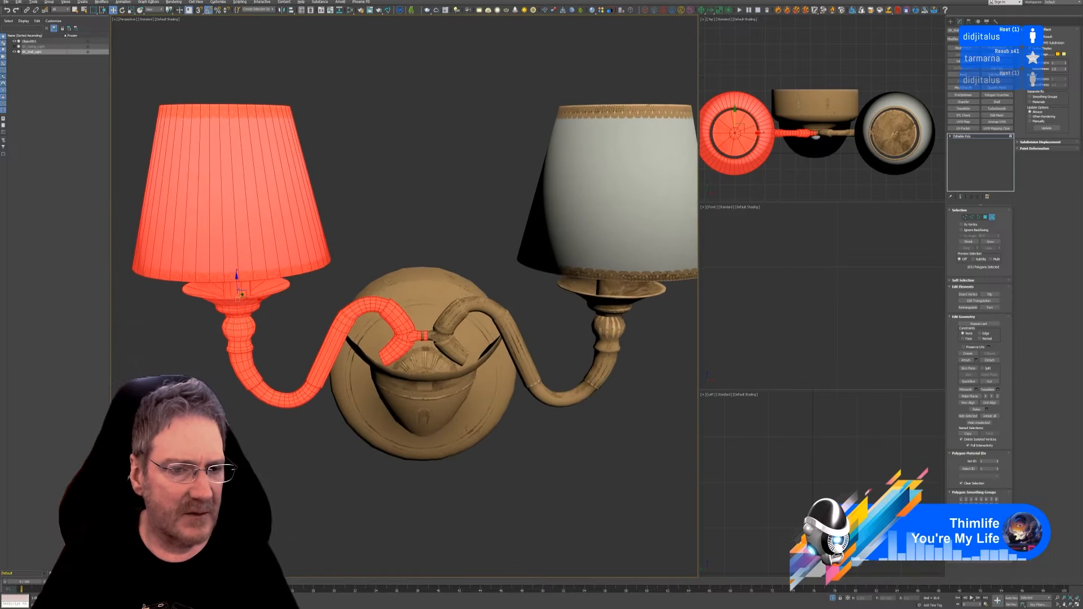
click(987, 359)
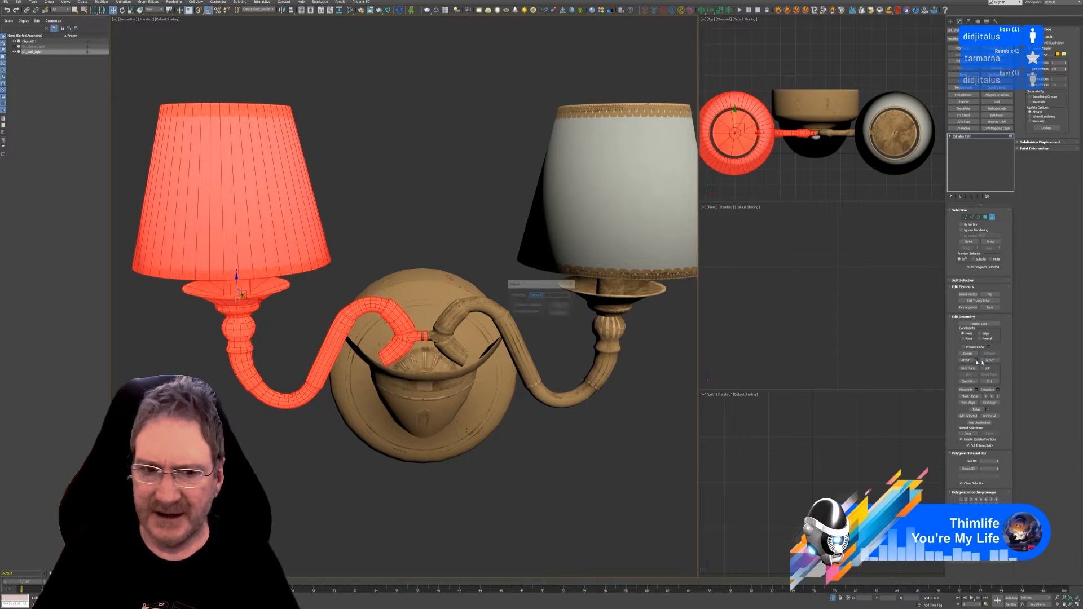
click(561, 308)
Detach the wall light's right arm, shade and candle holder elements as another separate object
middle_drag(521, 414, 413, 411)
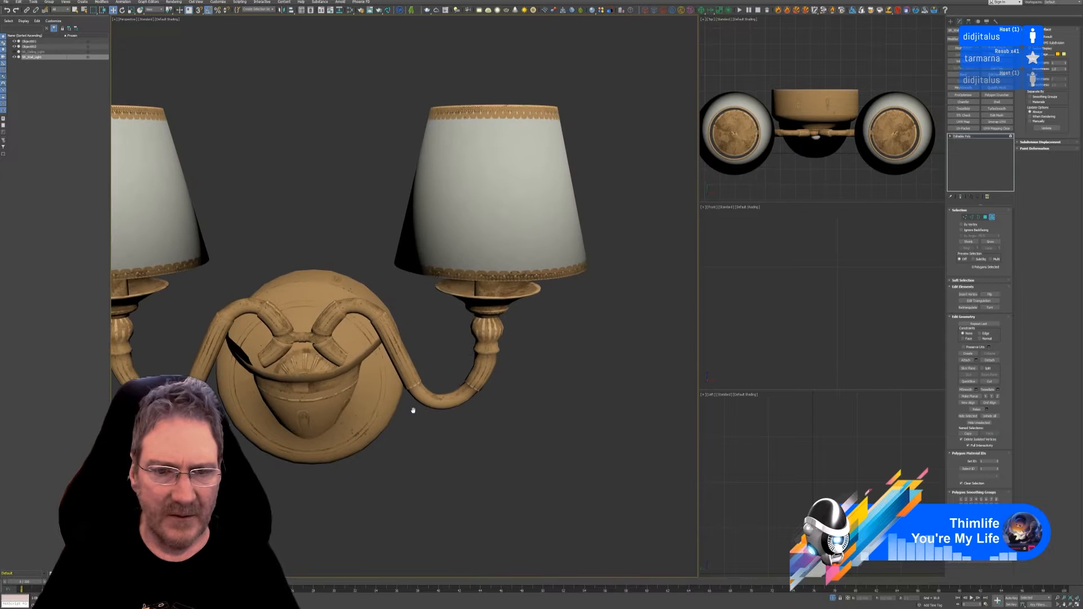
drag(433, 450, 439, 476)
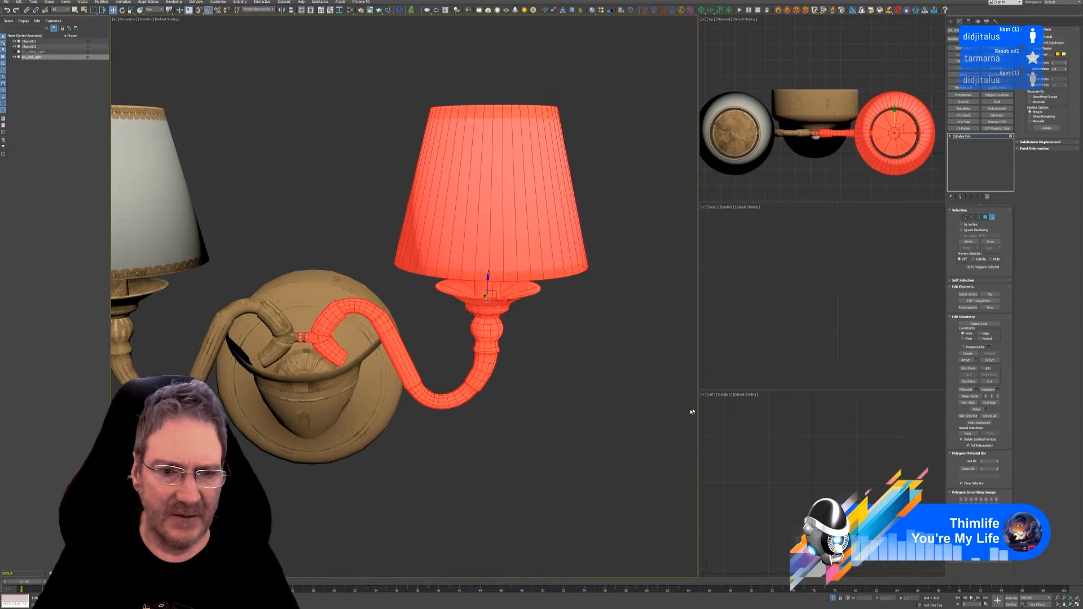
click(989, 360)
click(559, 305)
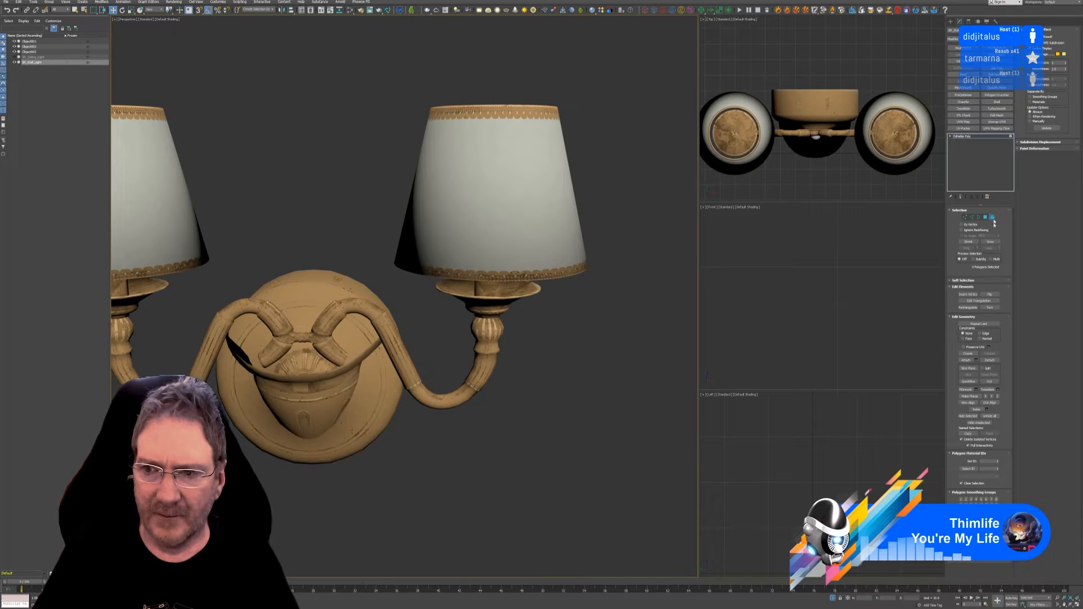
click(992, 217)
Rotate the left lamp arm around the vertical axis so its shade swings forward, away from the back plate
middle_drag(852, 157, 860, 137)
click(770, 26)
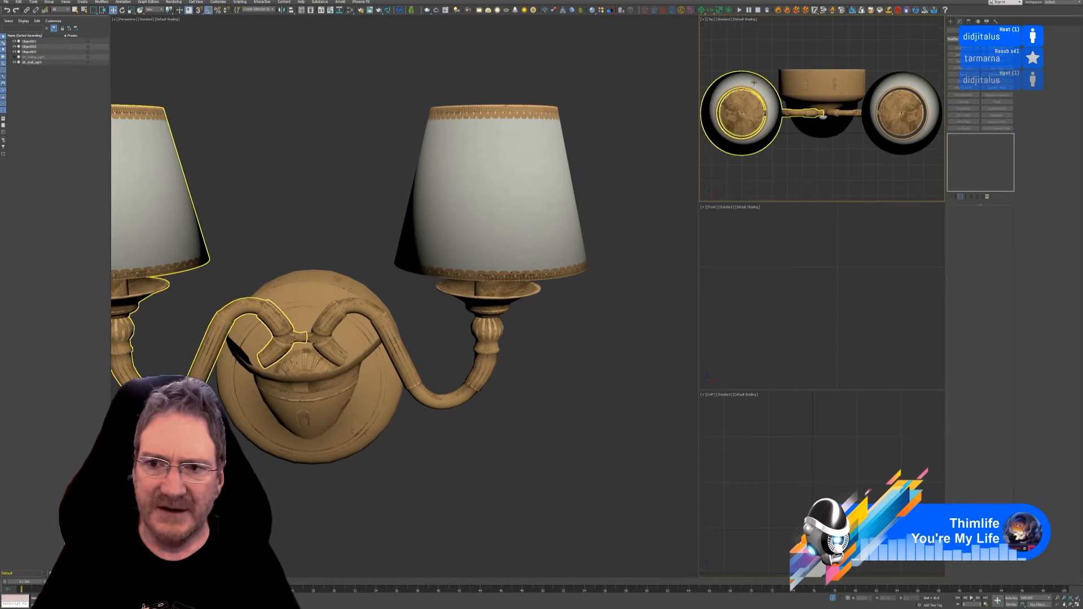
click(754, 83)
click(899, 110)
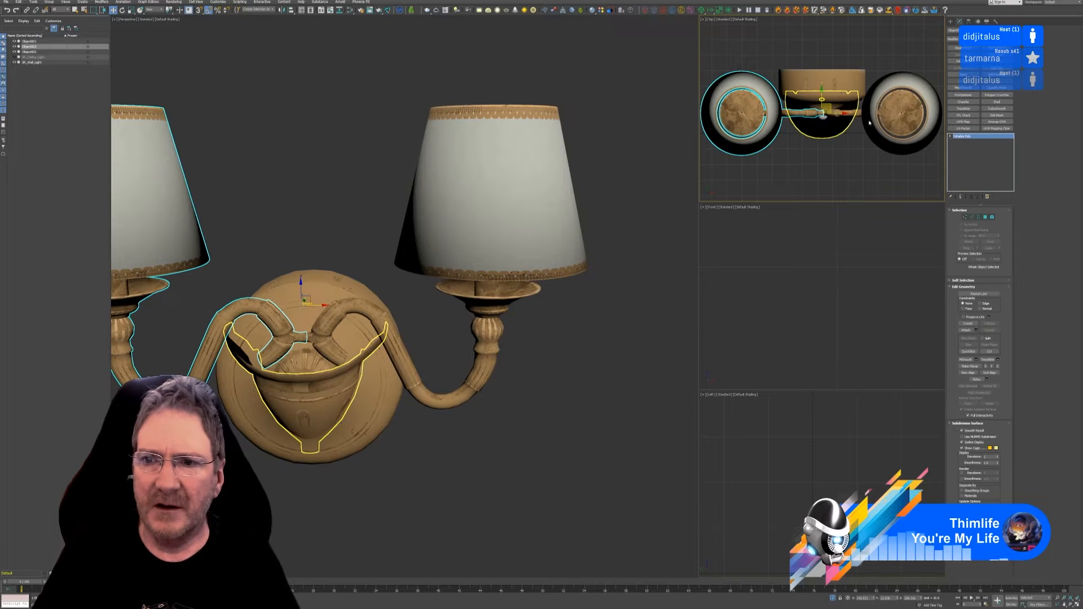
click(745, 111)
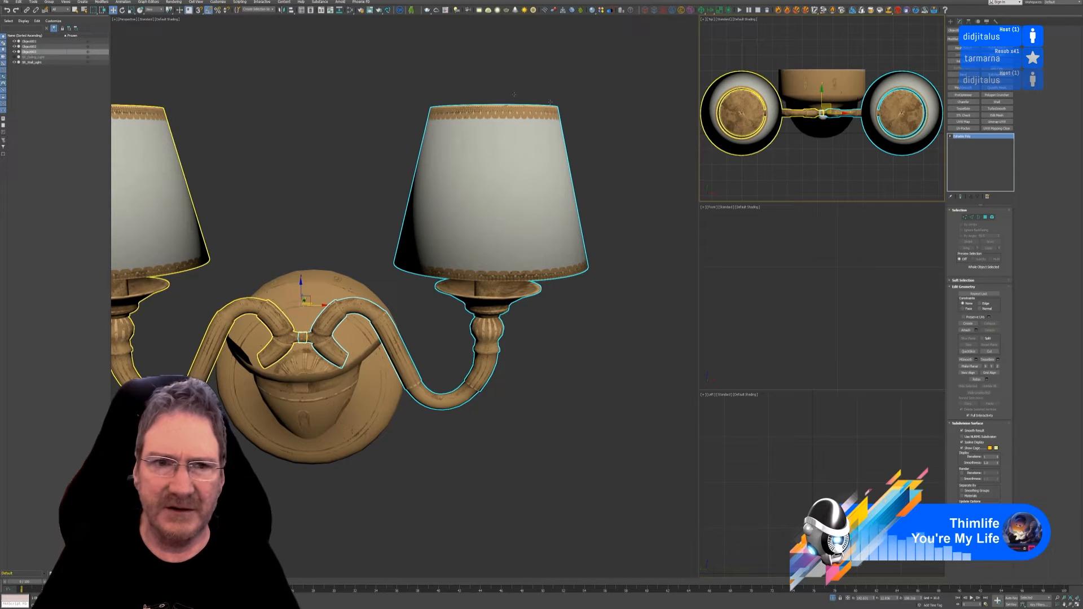
click(744, 113)
click(122, 10)
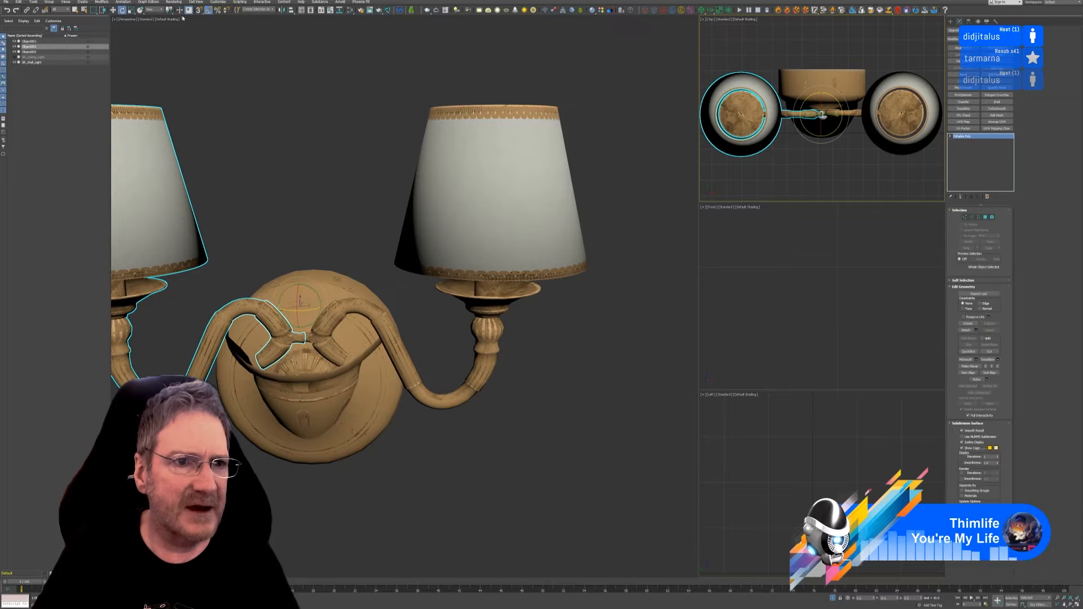
click(208, 10)
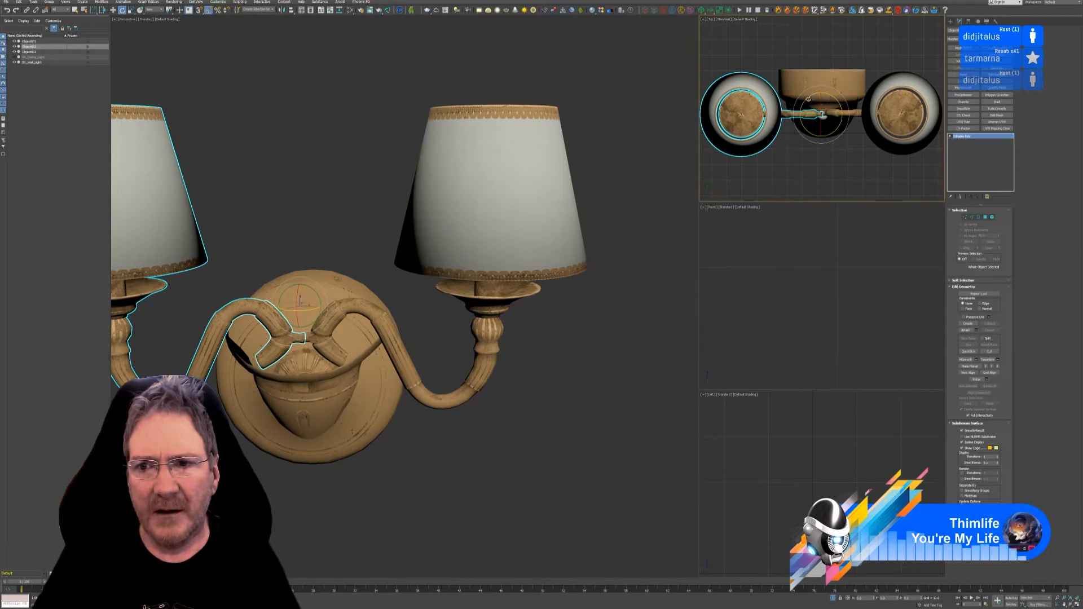
drag(809, 100, 805, 101)
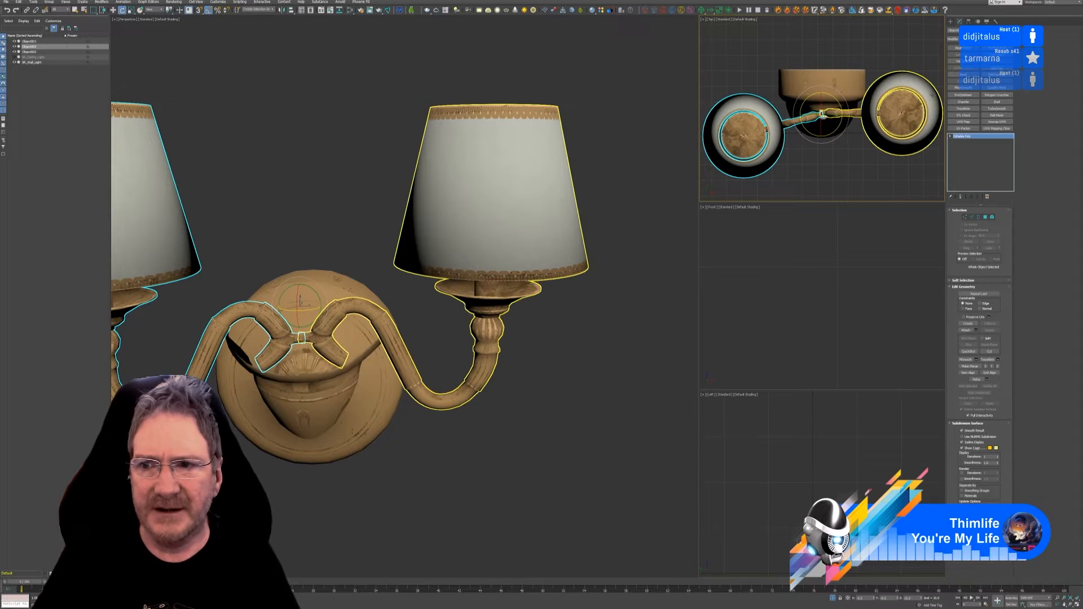
Rotate the right lamp arm forward around the vertical axis to mirror the left arm's angle
click(917, 92)
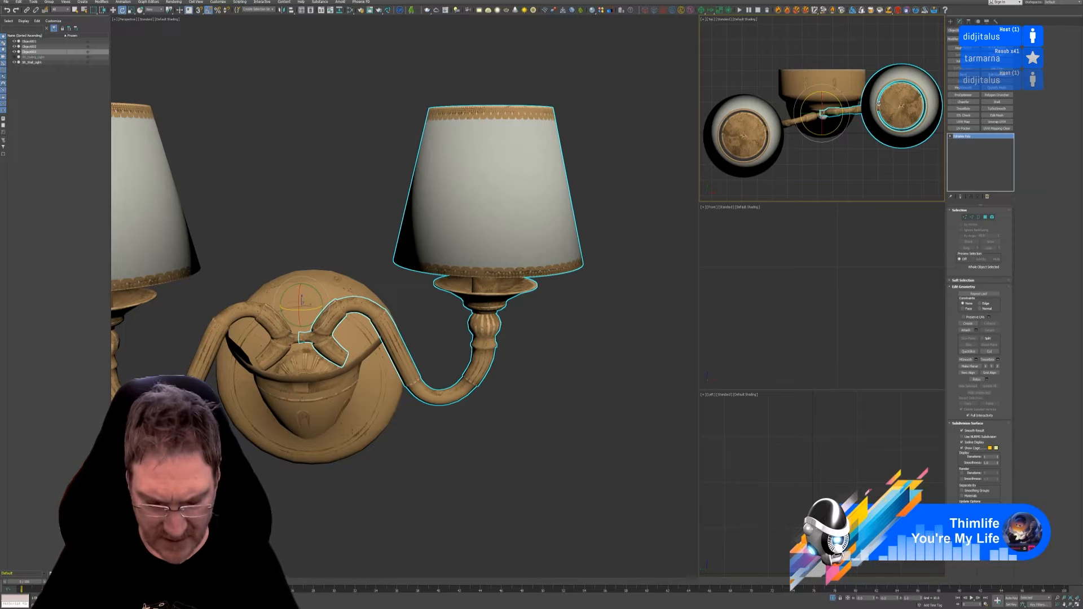
key(ctrl+z)
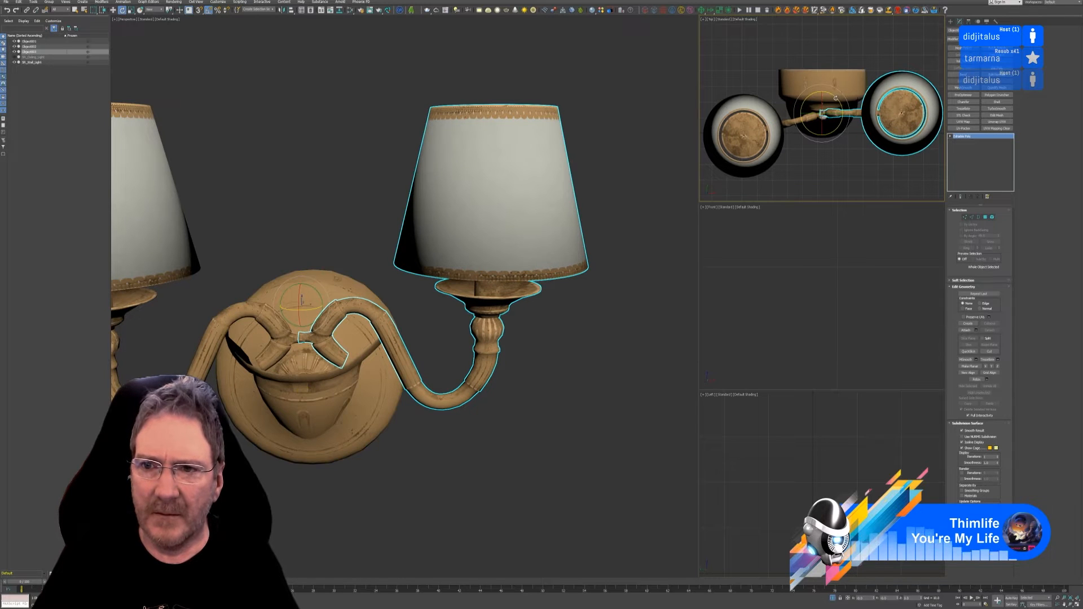
drag(836, 98, 839, 100)
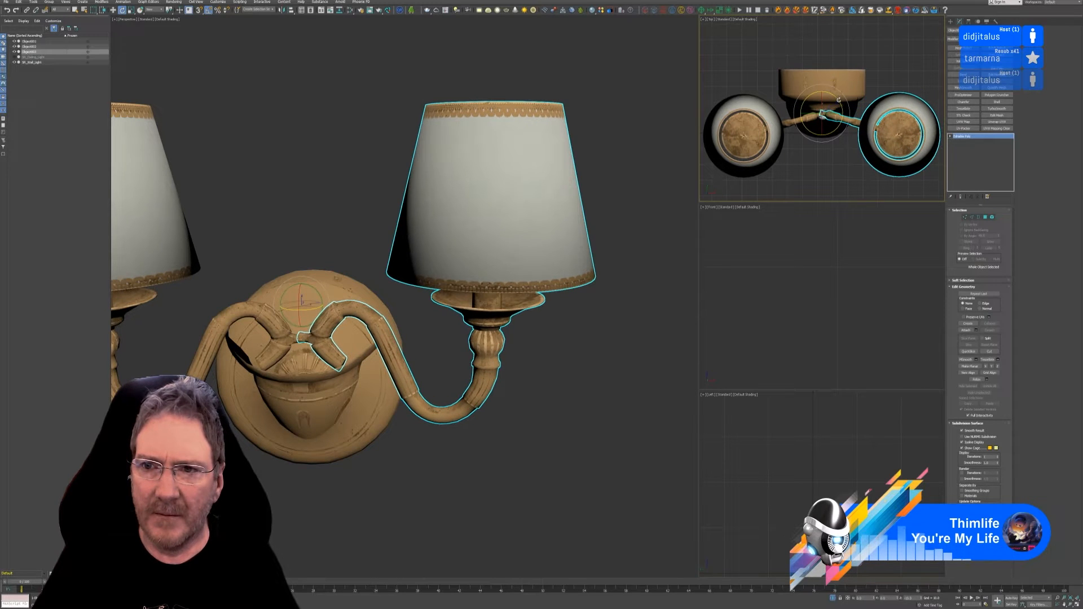
scroll(503, 395, down, 6)
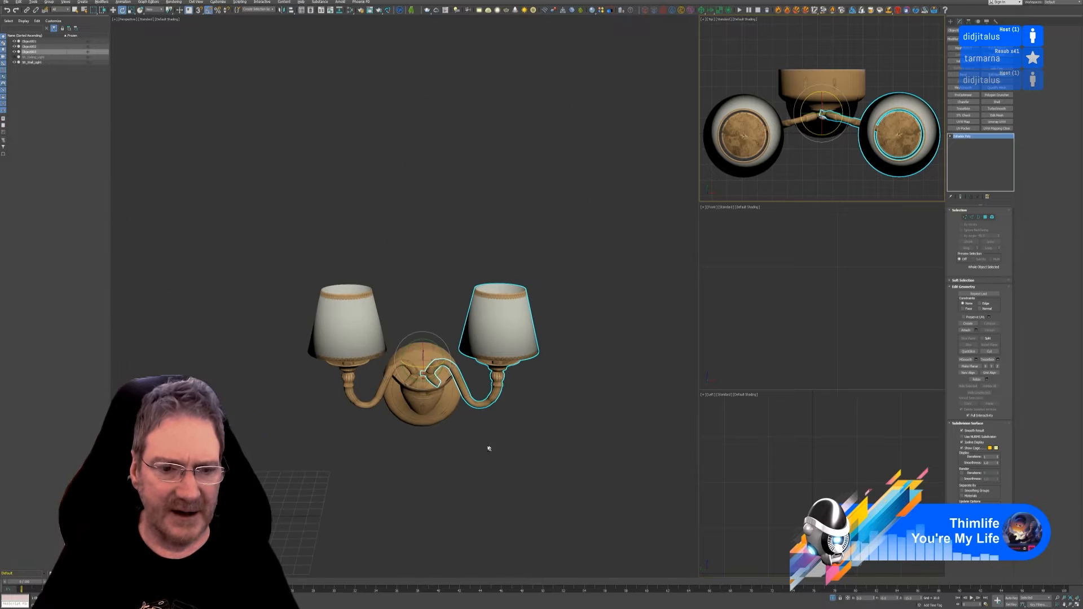
Reduce the wall light's back plate depth by moving its rear vertices forward toward the arms
alt+middle_drag(488, 447, 534, 409)
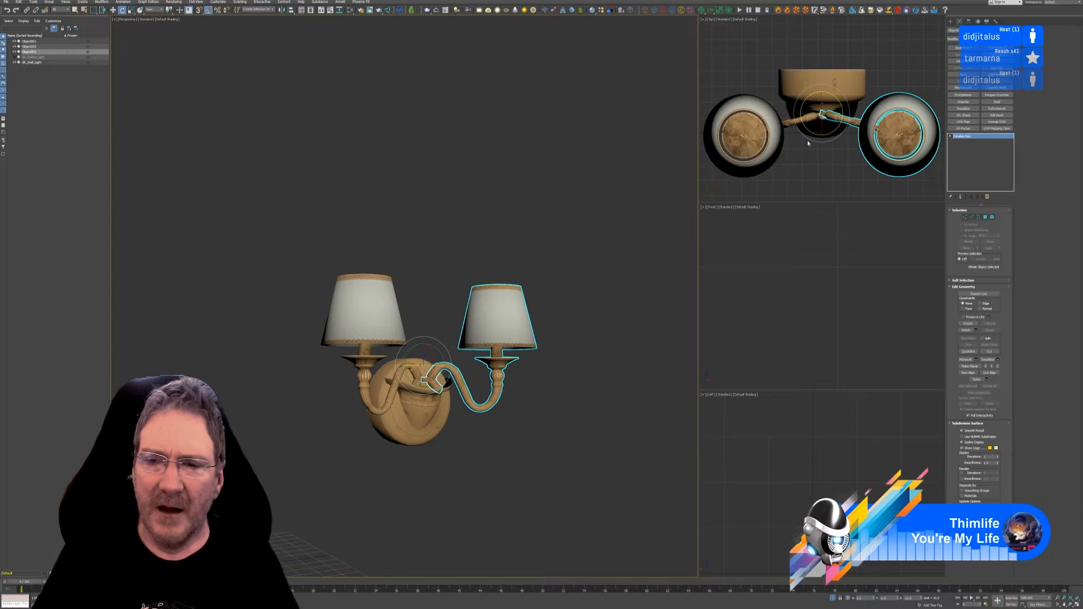
right_click(826, 74)
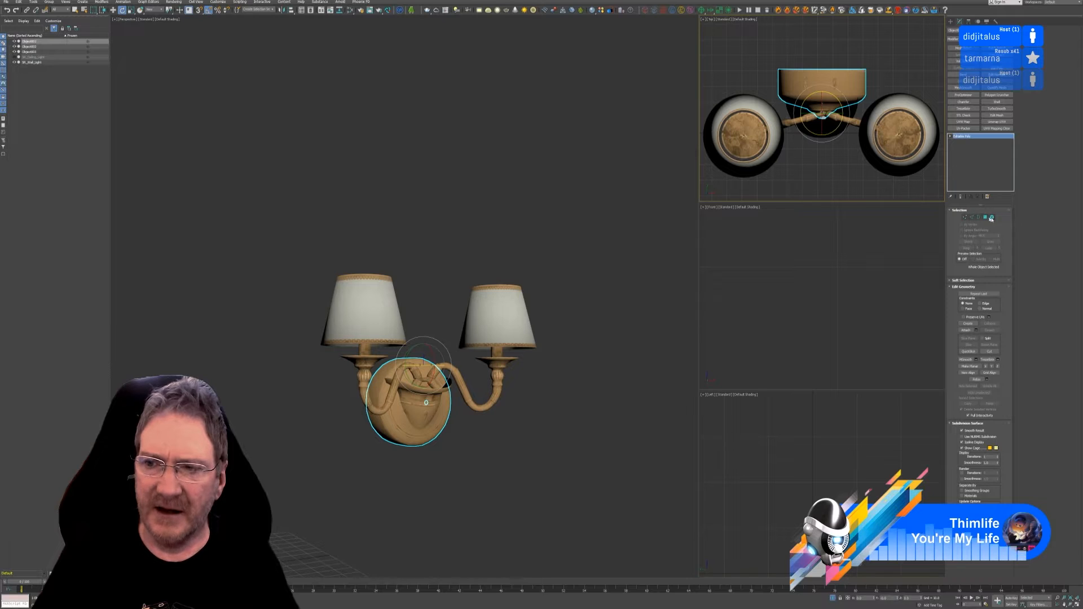
click(114, 10)
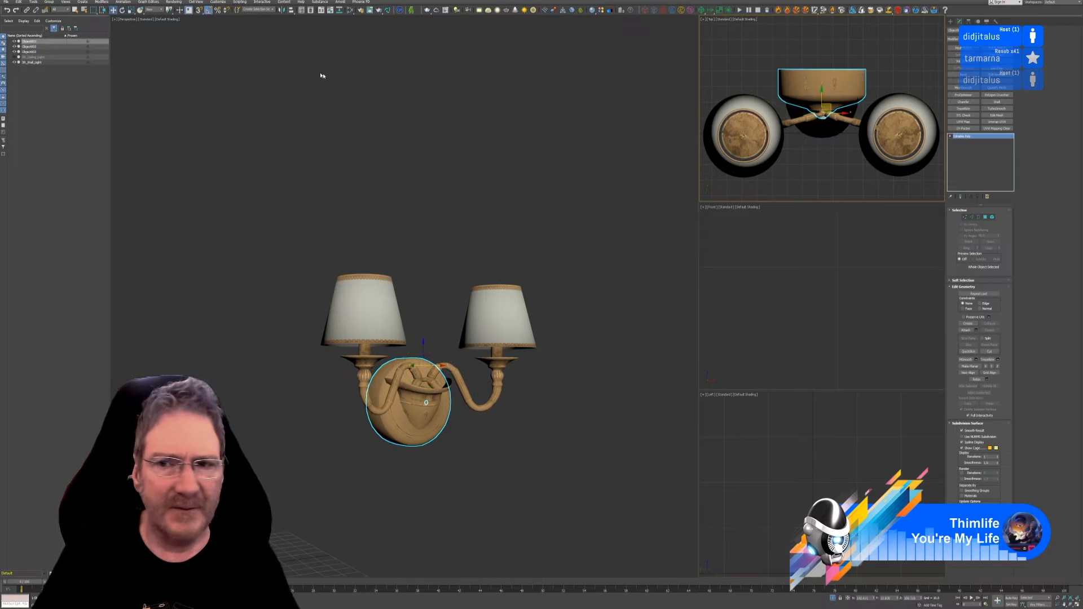
click(823, 175)
click(846, 79)
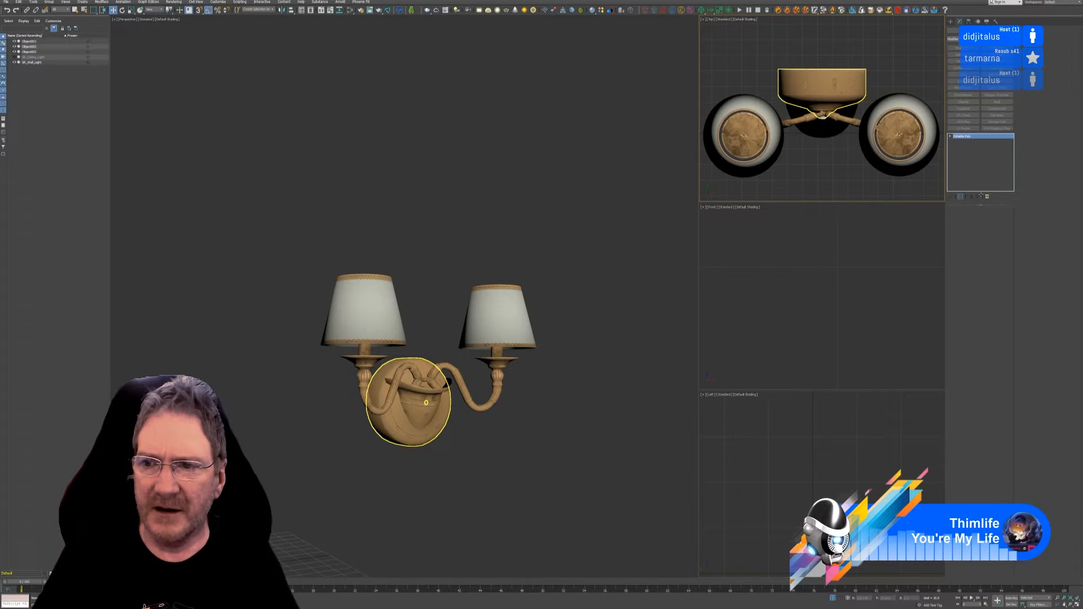
click(966, 217)
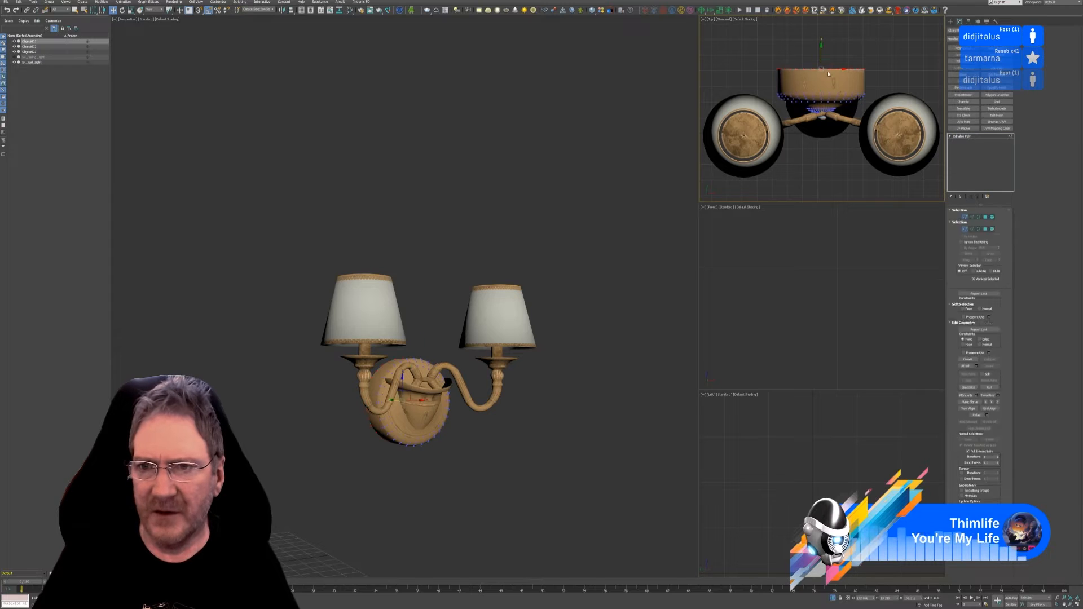
drag(821, 50, 821, 58)
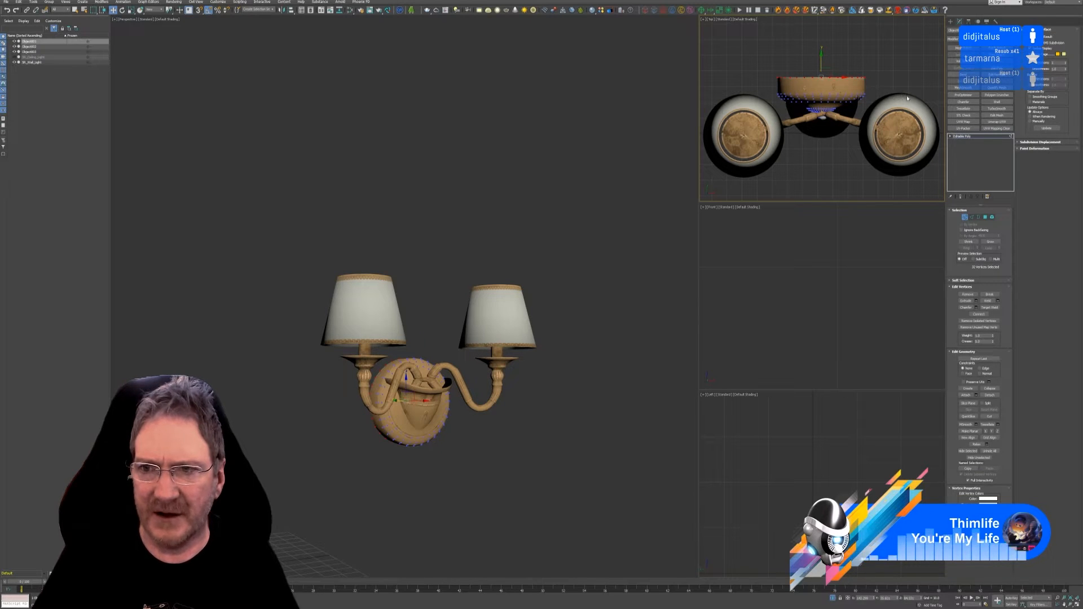
drag(822, 57, 820, 62)
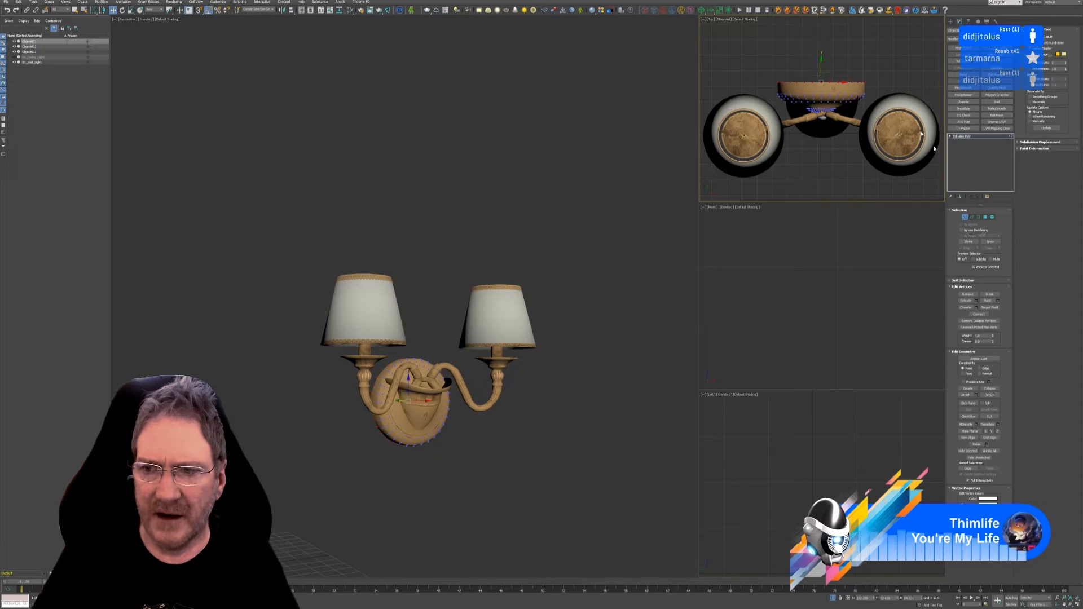
click(963, 217)
click(515, 419)
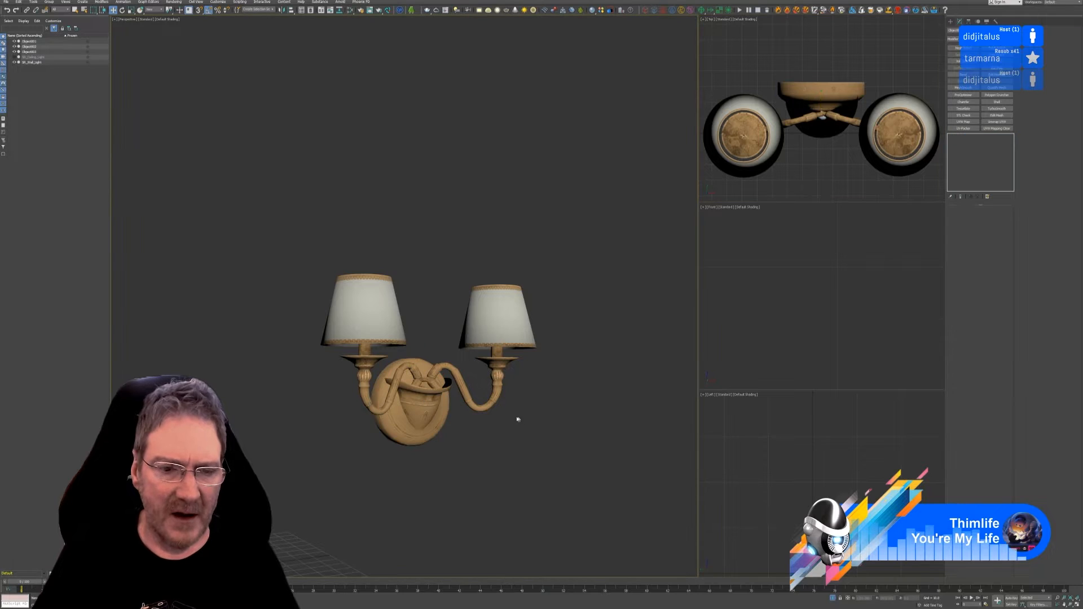
Attach the back plate and both lamp arms to the wall light's central body as a single object
click(443, 395)
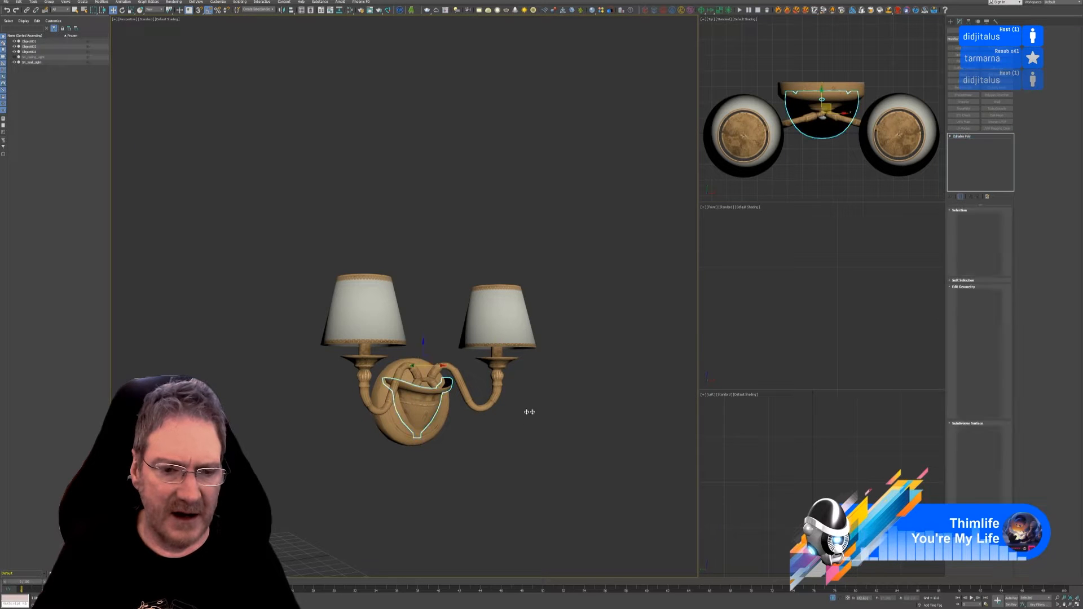
mouse_move(621, 411)
alt+middle_down()
mouse_move(561, 436)
mouse_move(610, 422)
alt+middle_up()
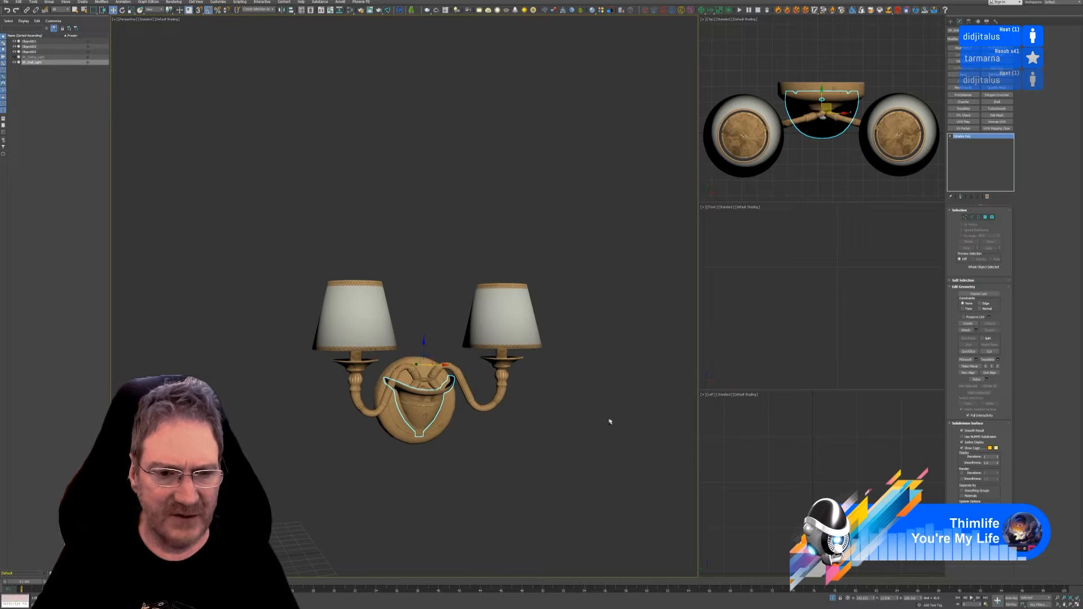
click(971, 330)
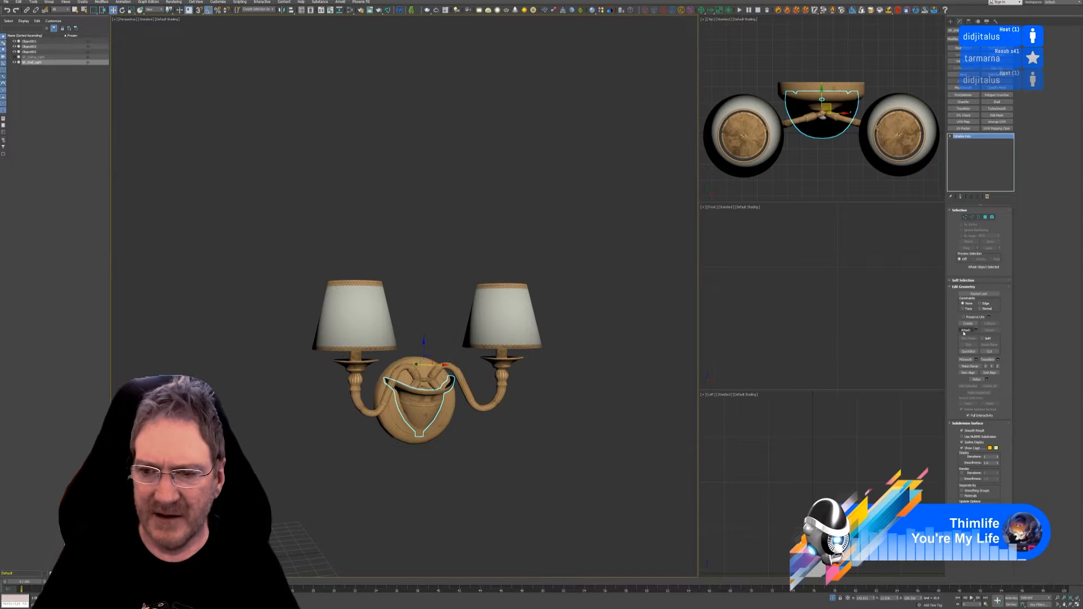
click(421, 367)
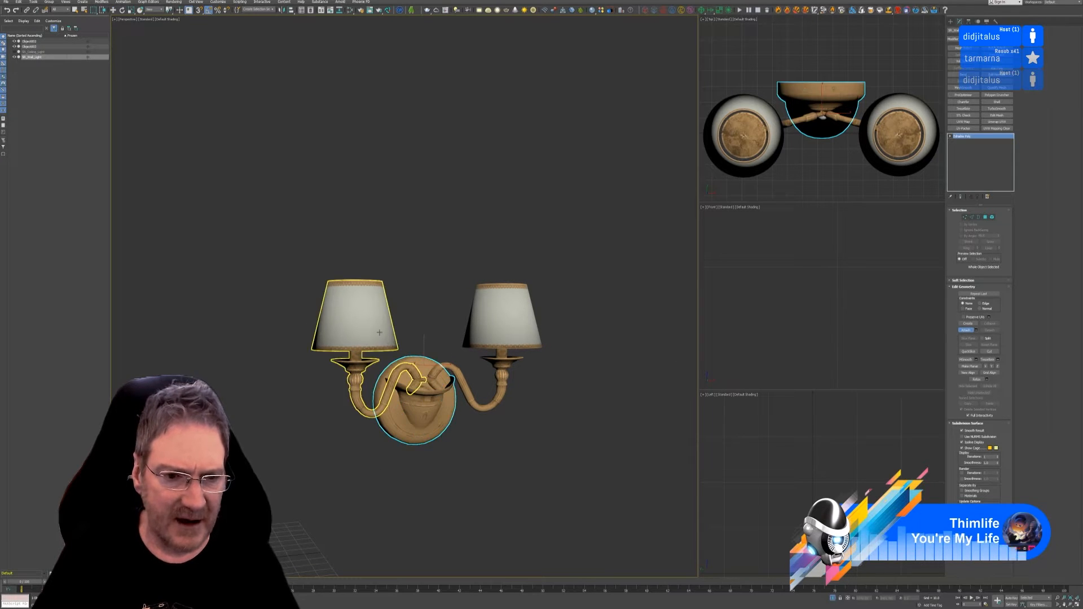
click(355, 333)
click(501, 333)
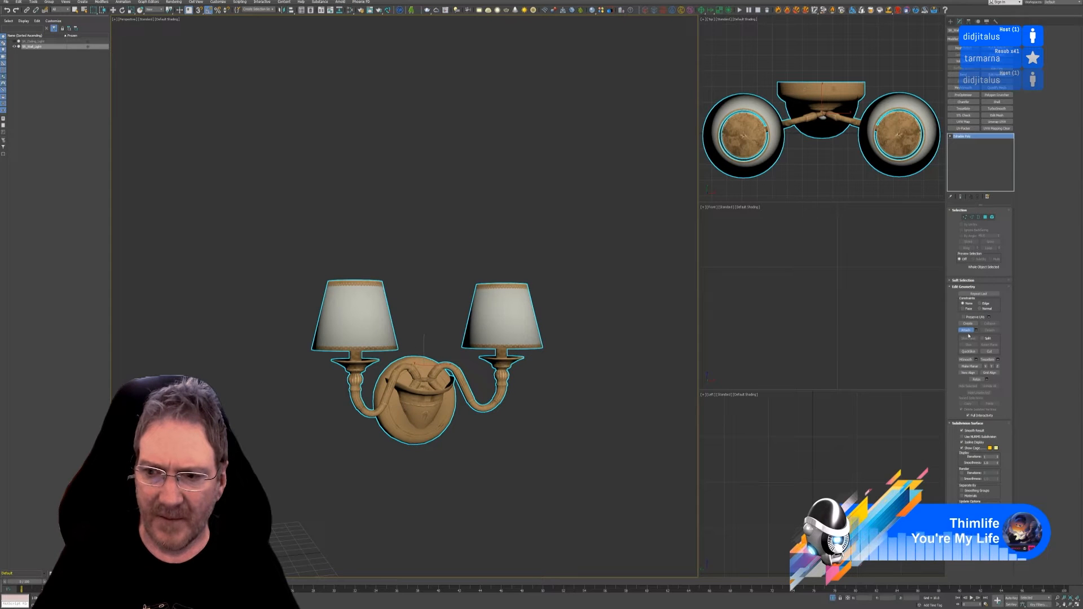
key(w)
click(547, 398)
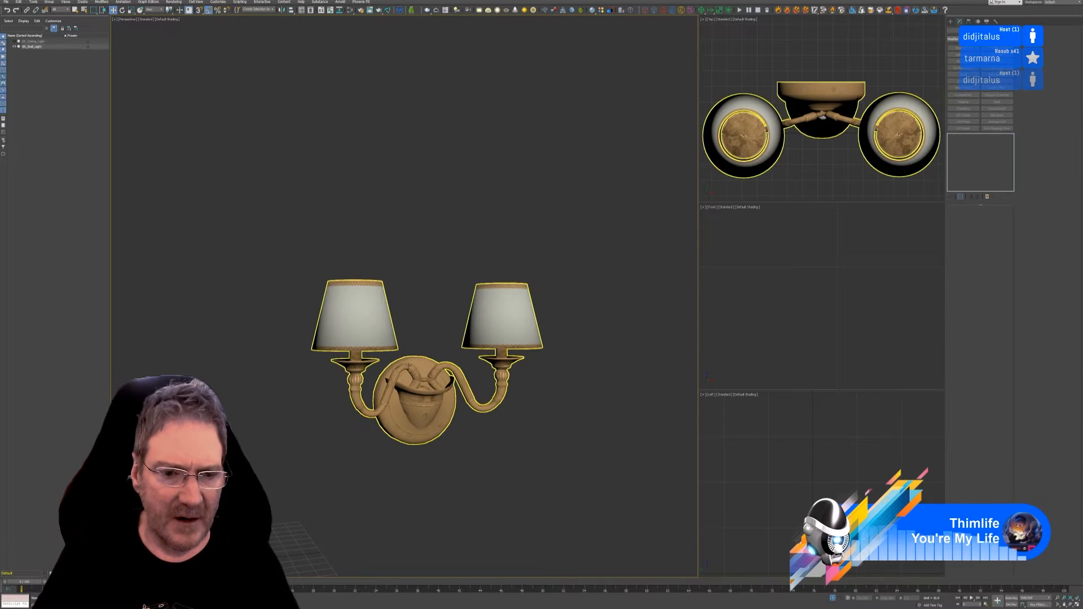
Reset the wall light's transform with Reset XForm and collapse its modifier stack
click(996, 21)
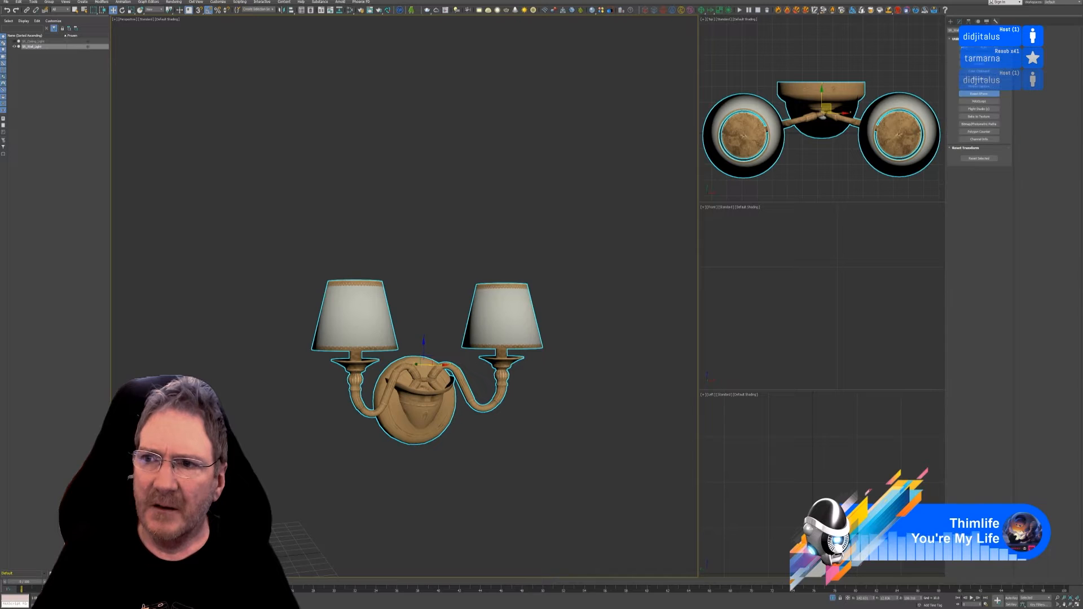
click(979, 158)
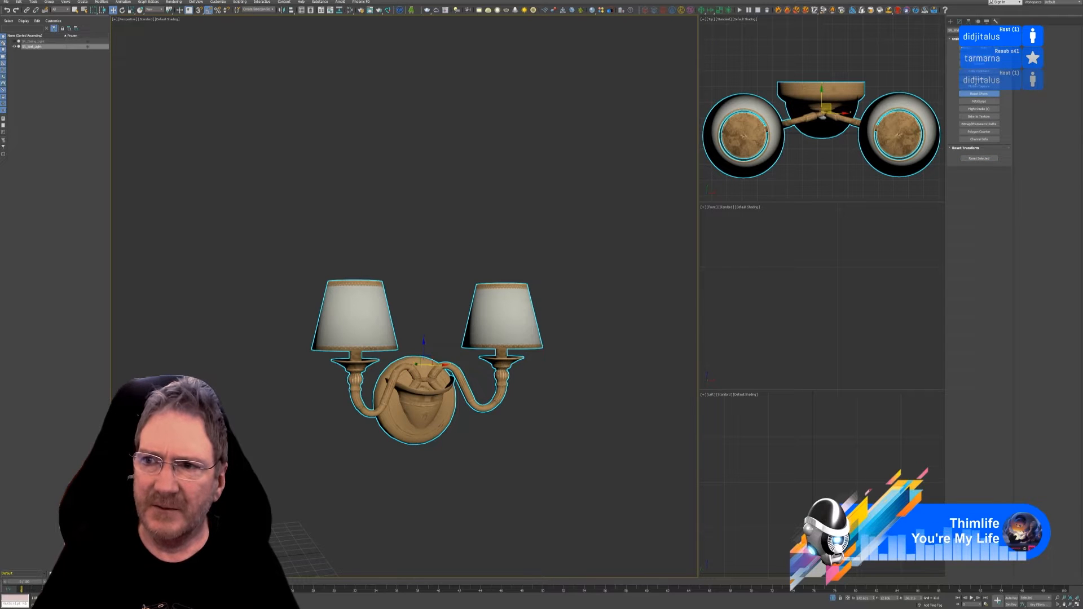
right_click(966, 137)
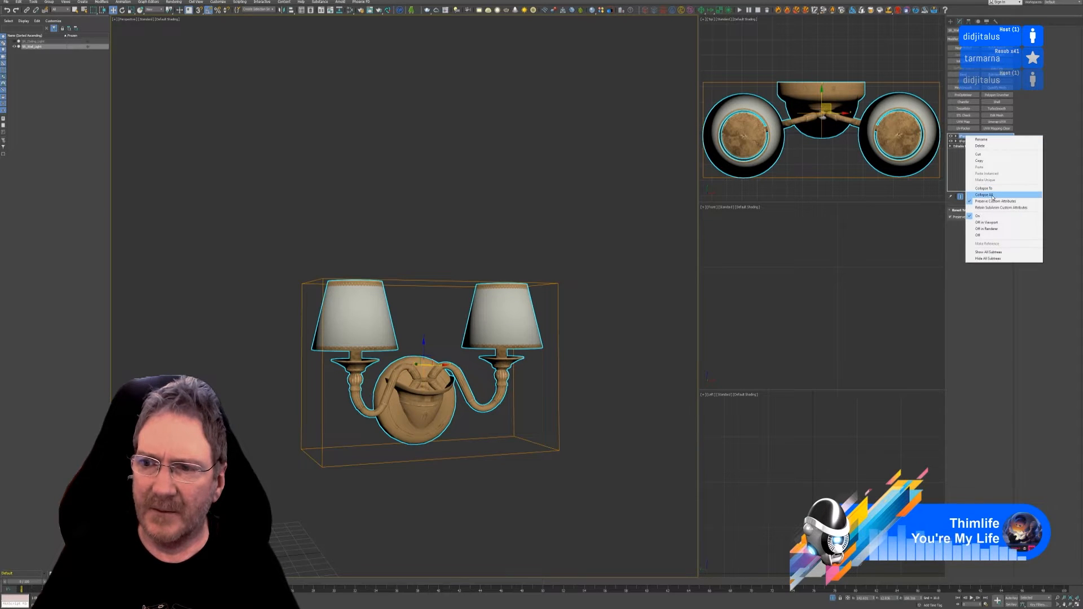
click(995, 198)
click(567, 319)
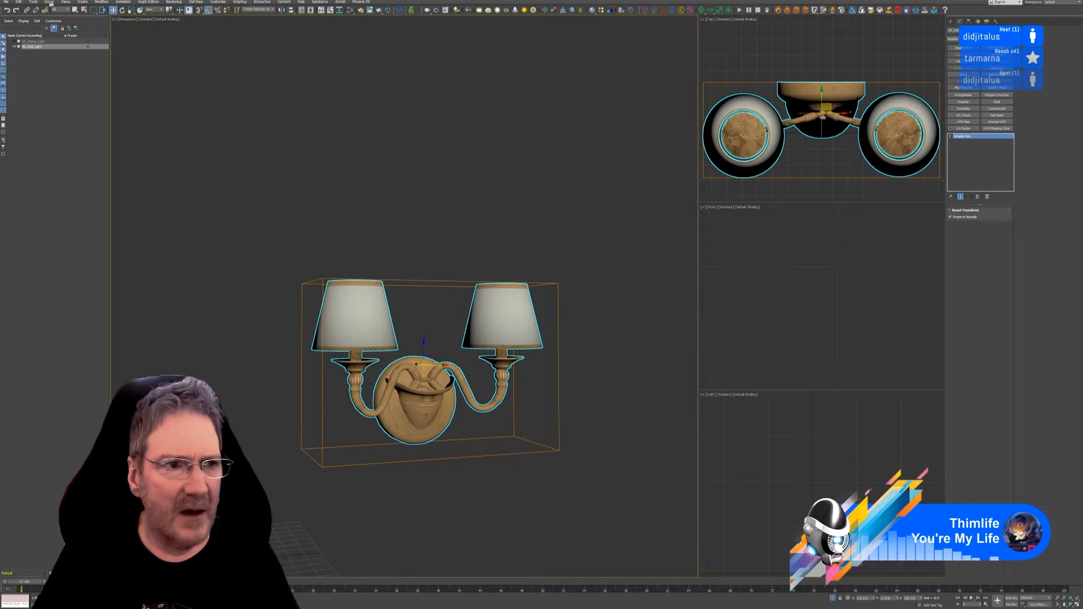
Export the selected wall light as FBX, overwriting SR_Wall_Light.fbx in the sitting room's Lights folder
click(5, 1)
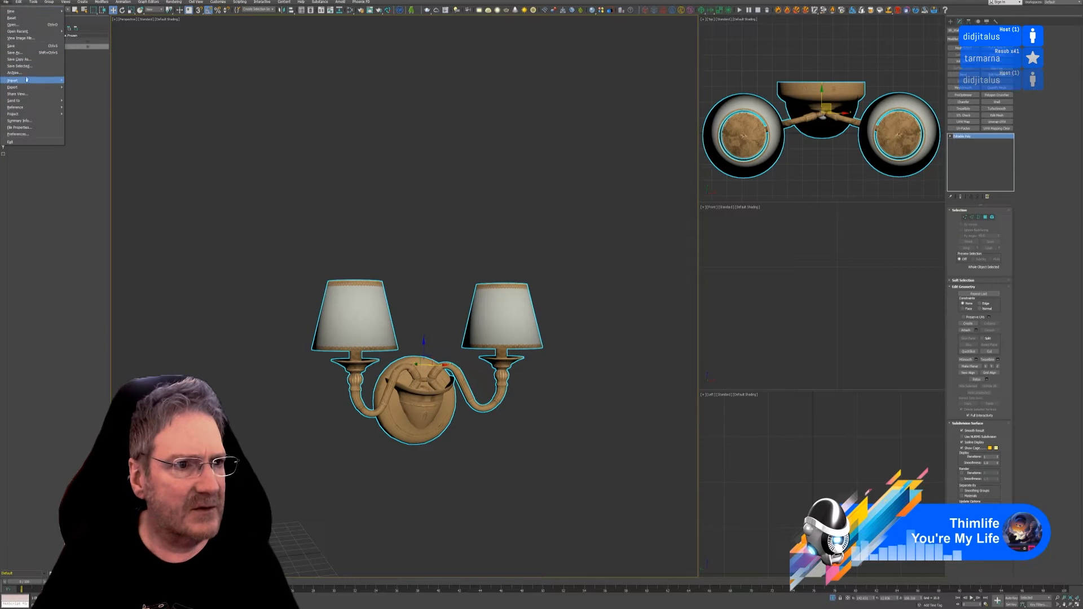
mouse_move(22, 86)
click(83, 94)
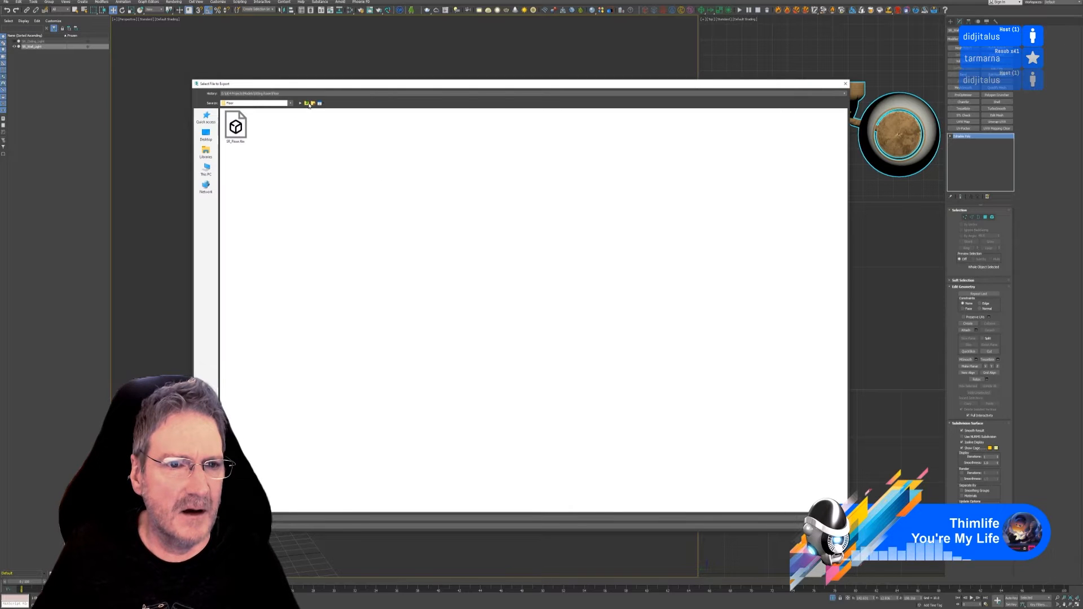
click(307, 104)
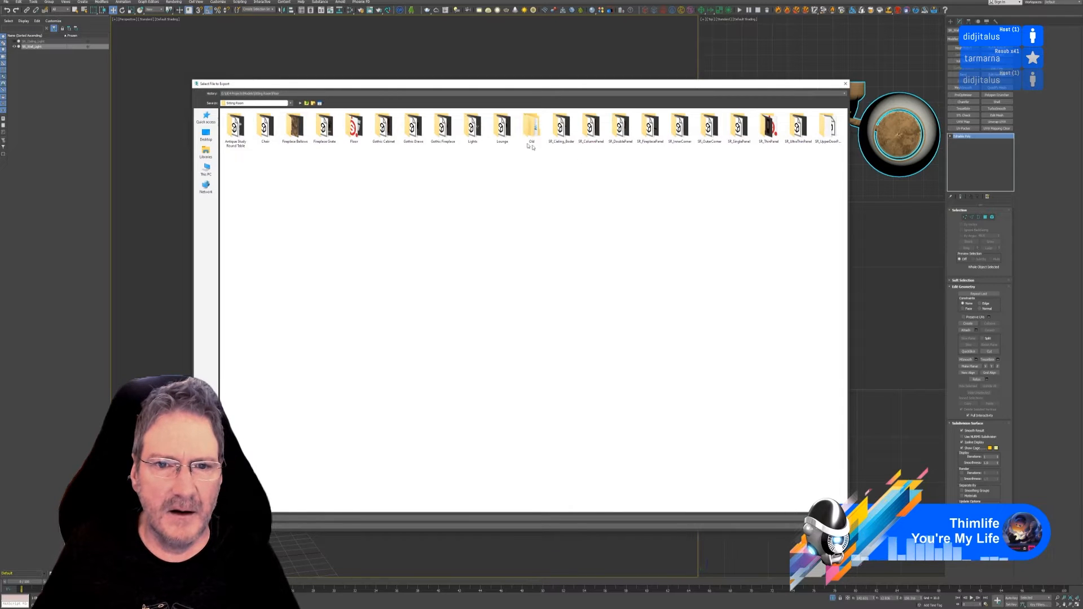
click(472, 129)
key(Return)
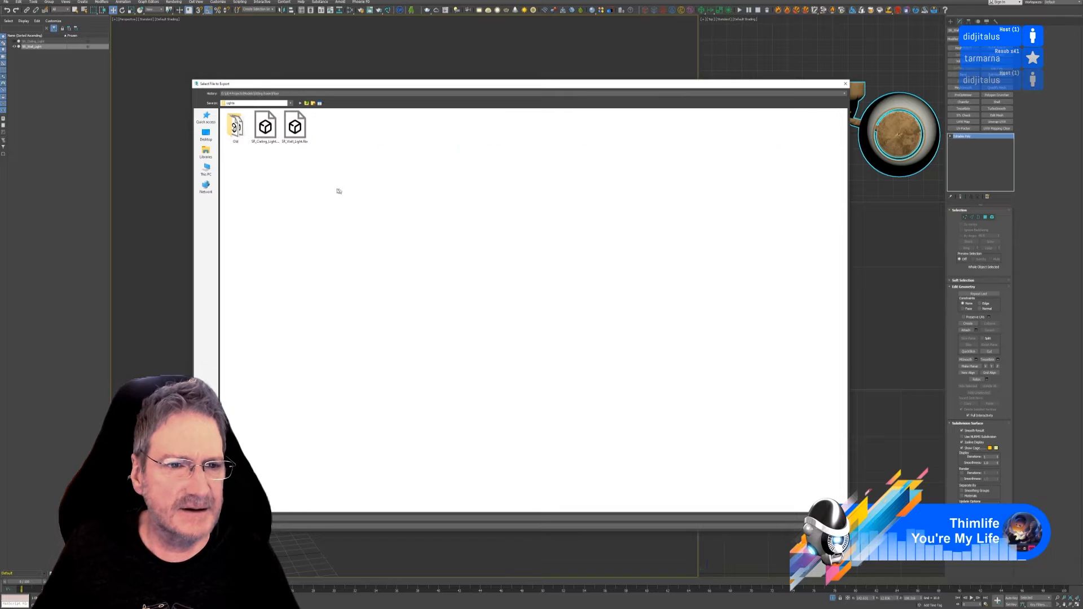
click(294, 127)
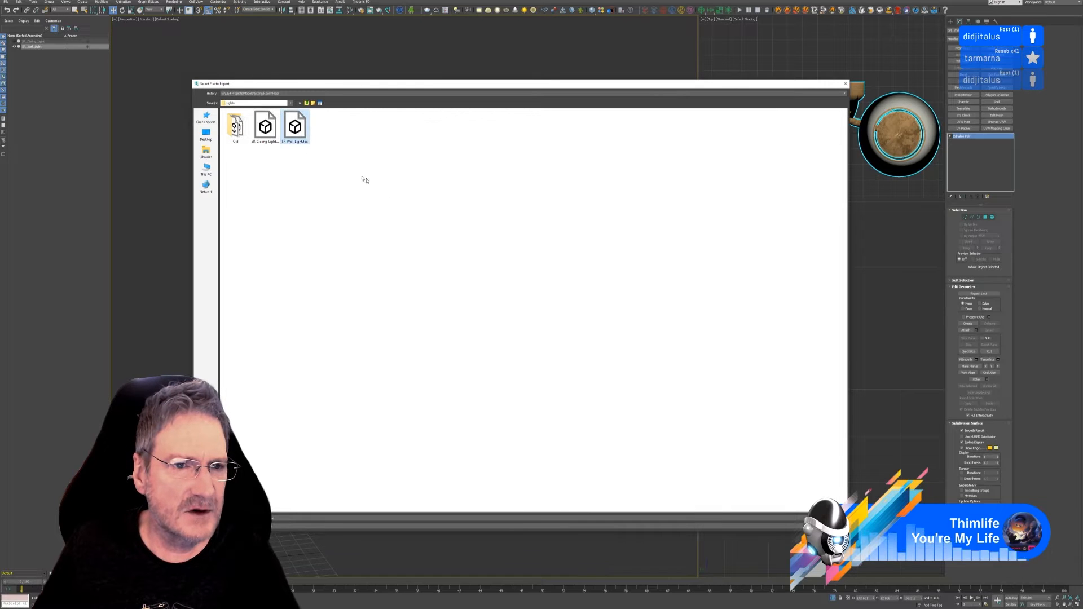
key(Return)
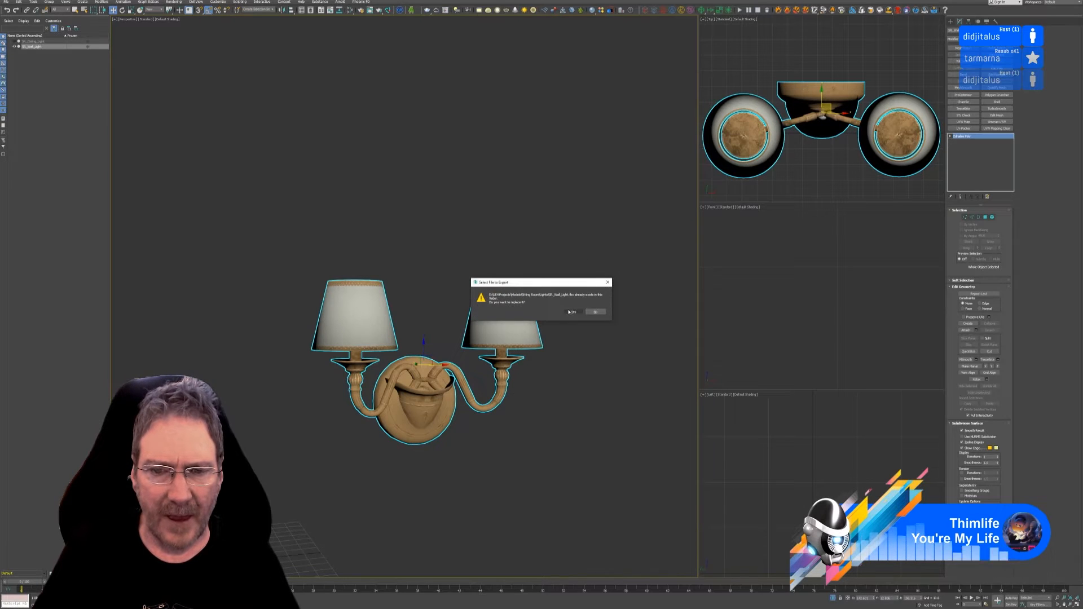
click(571, 309)
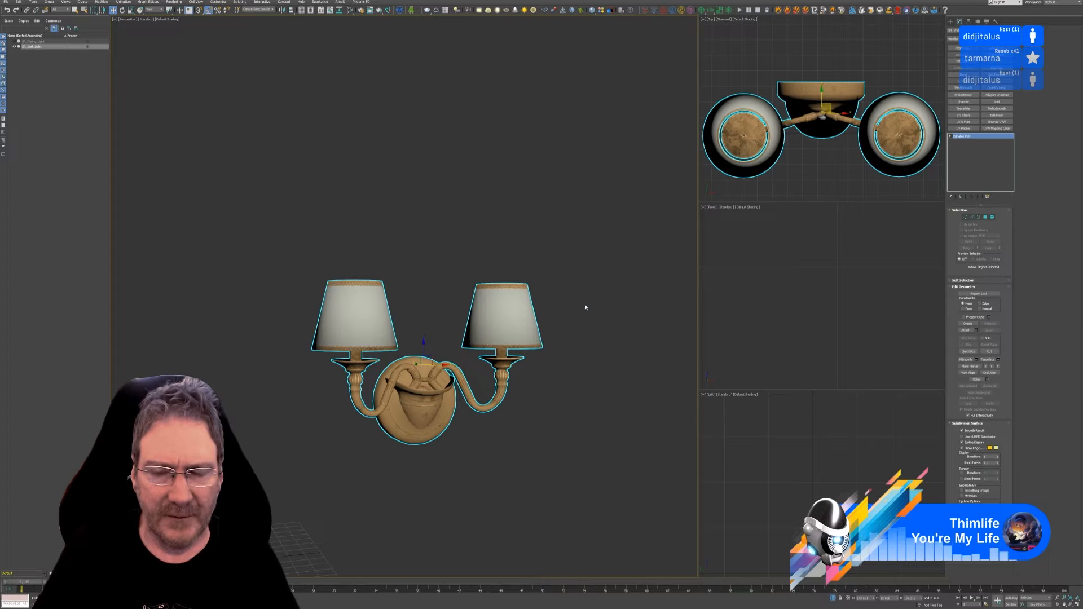
click(587, 302)
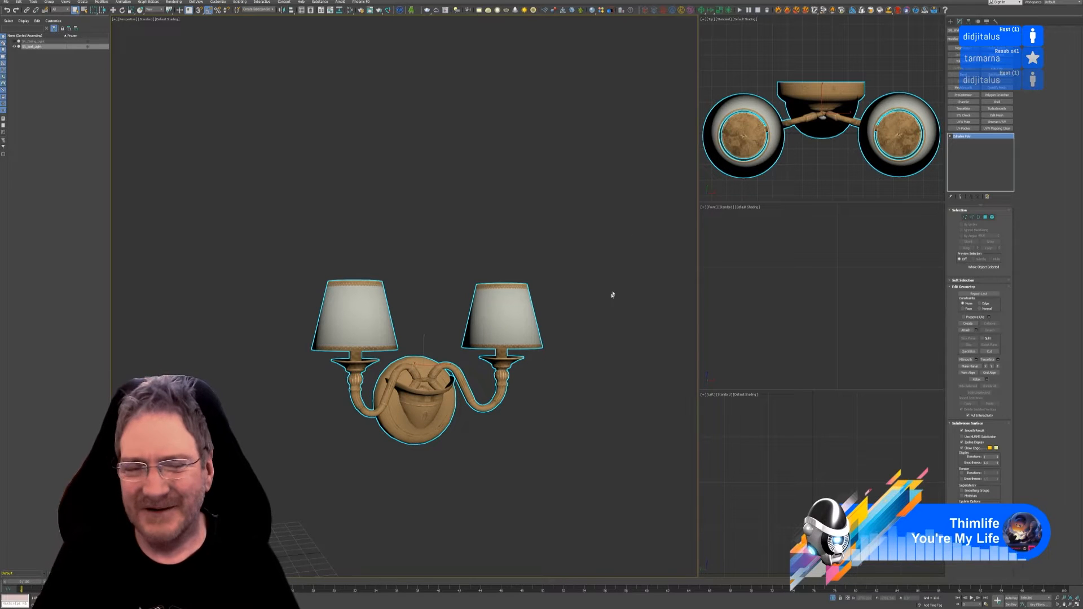
Switch to Unreal Editor and reimport the SR_Wall_Light_MSH static mesh from its updated source file
click(1043, 0)
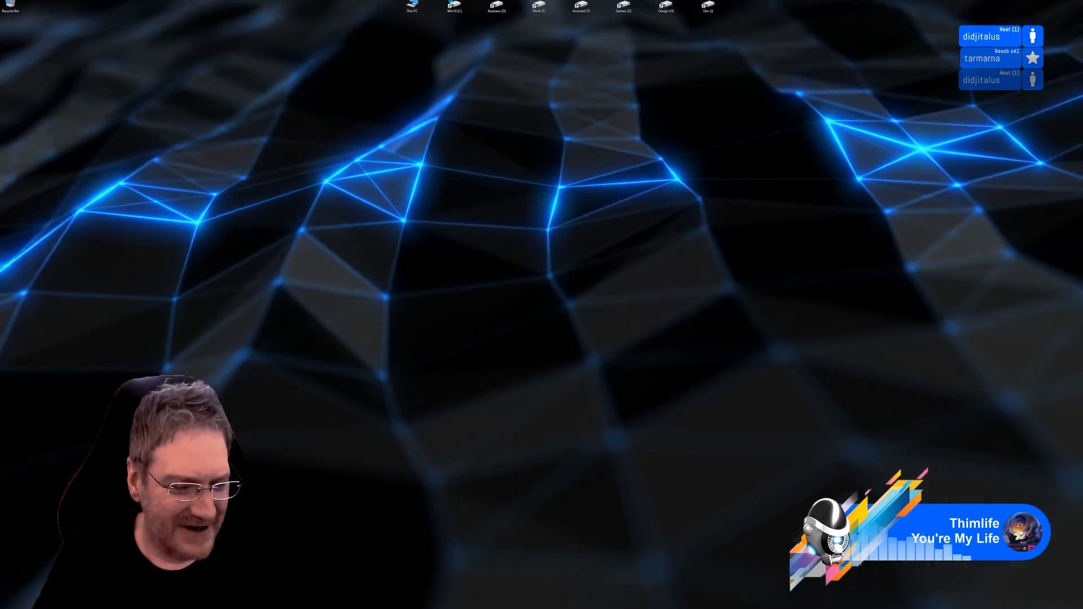
key(alt+Tab)
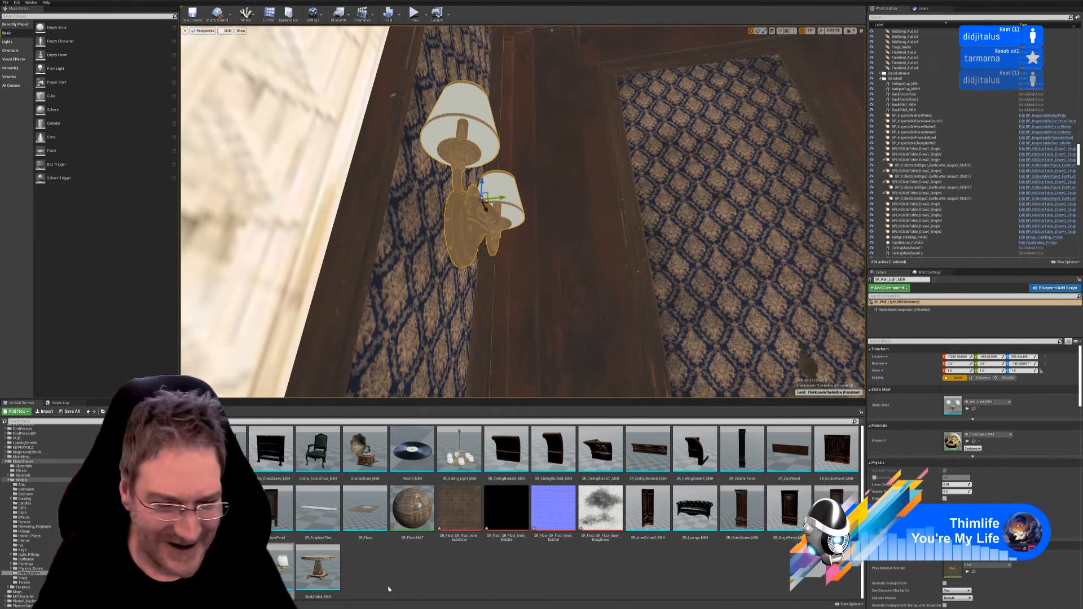
right_click(312, 587)
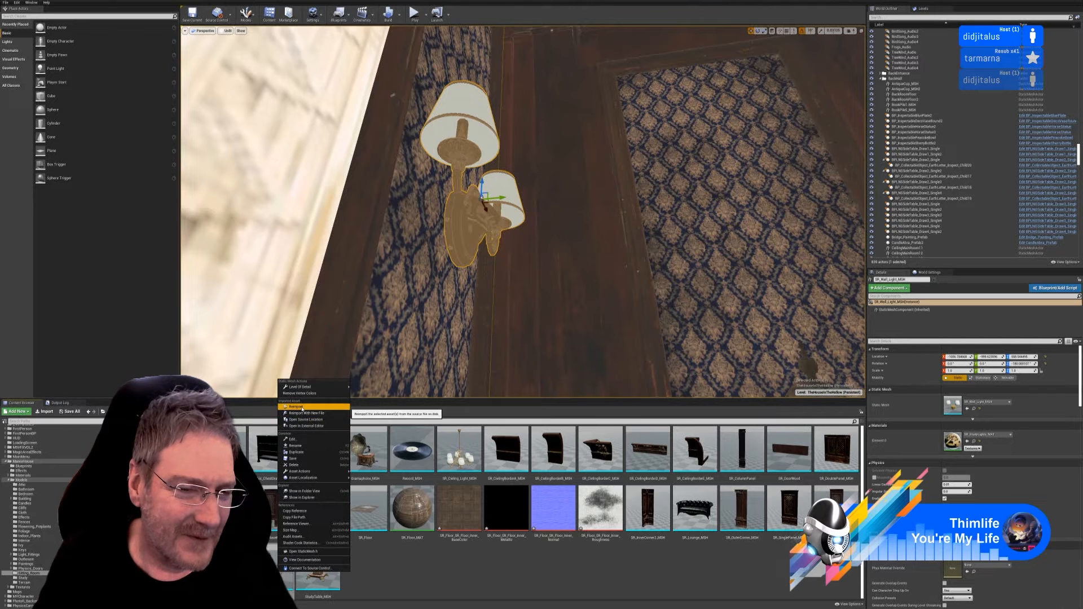
click(513, 339)
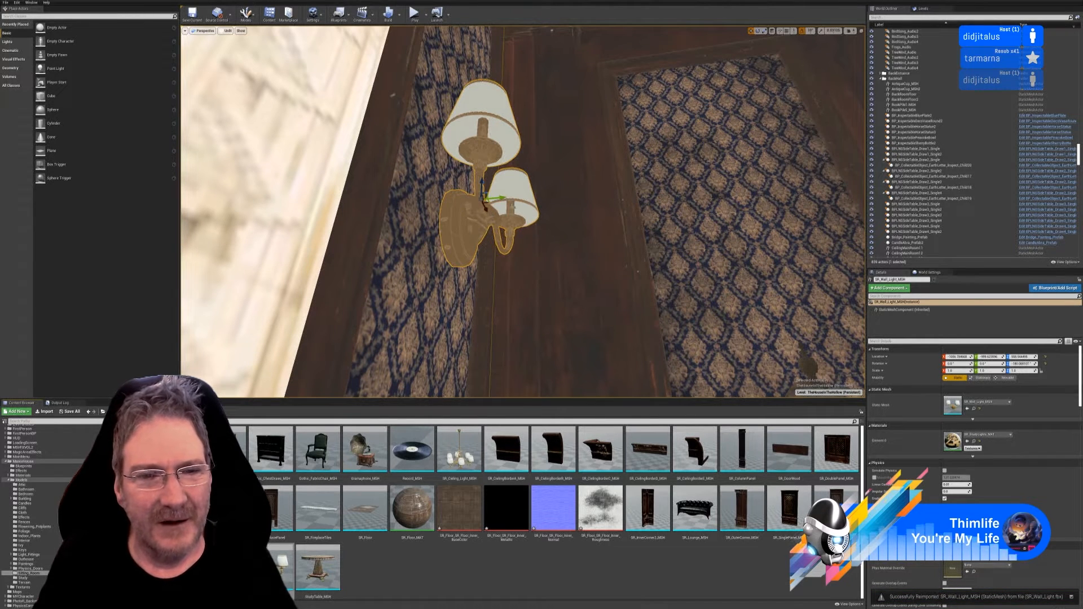
Move the reimported wall light back so its back plate sits against the wallpapered wall
drag(501, 198, 492, 198)
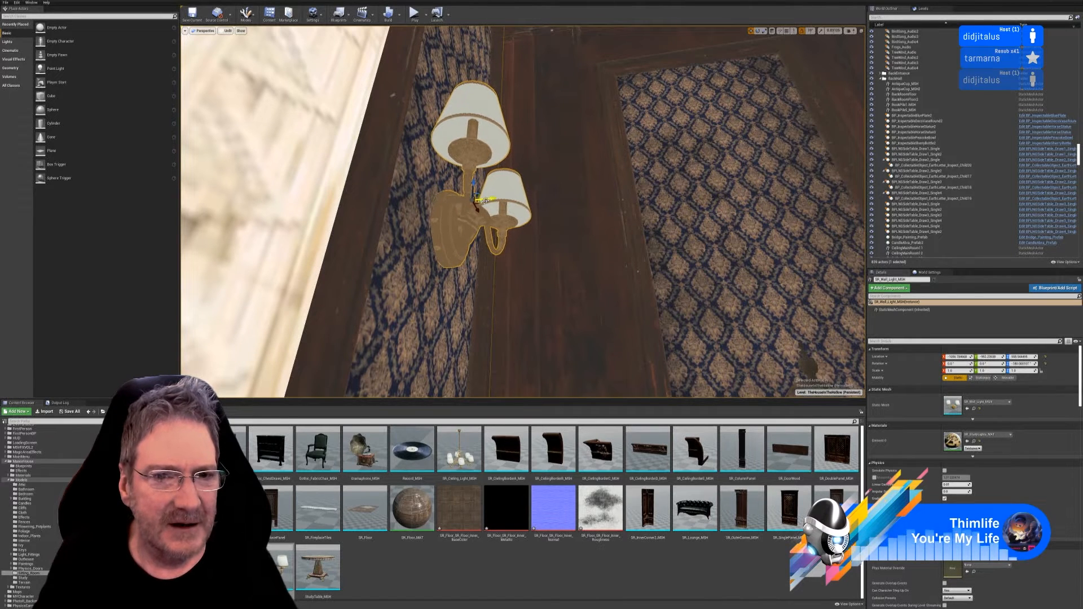
right_drag(590, 272, 632, 260)
right_drag(584, 195, 572, 232)
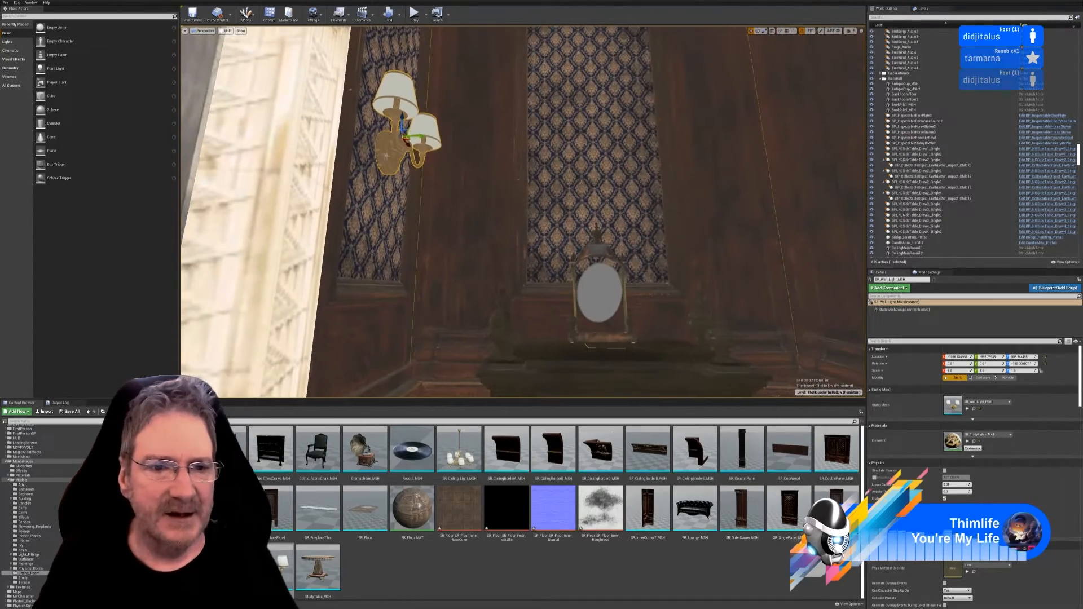
Duplicate the wall light onto the adjacent wallpapered panel and rotate the copy for the adjoining wall
right_click(386, 153)
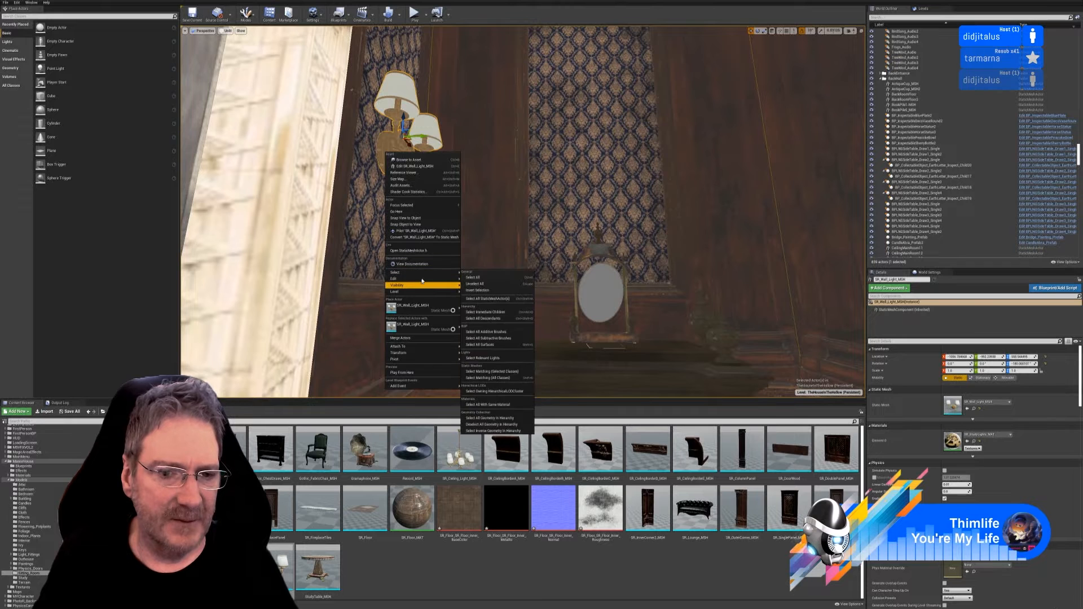
mouse_move(457, 280)
click(480, 304)
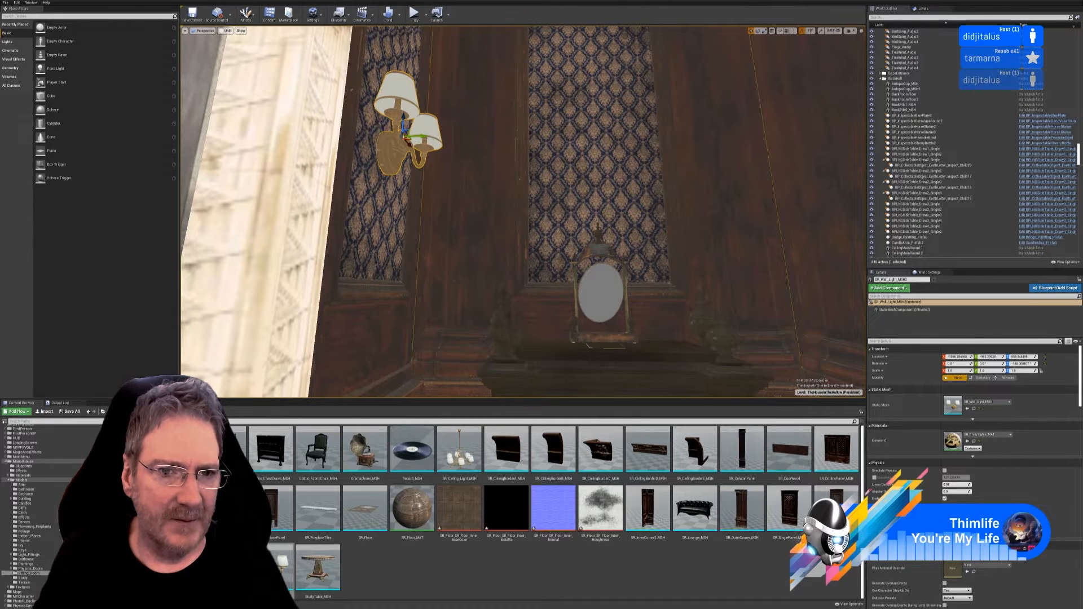
drag(423, 137, 608, 135)
click(757, 32)
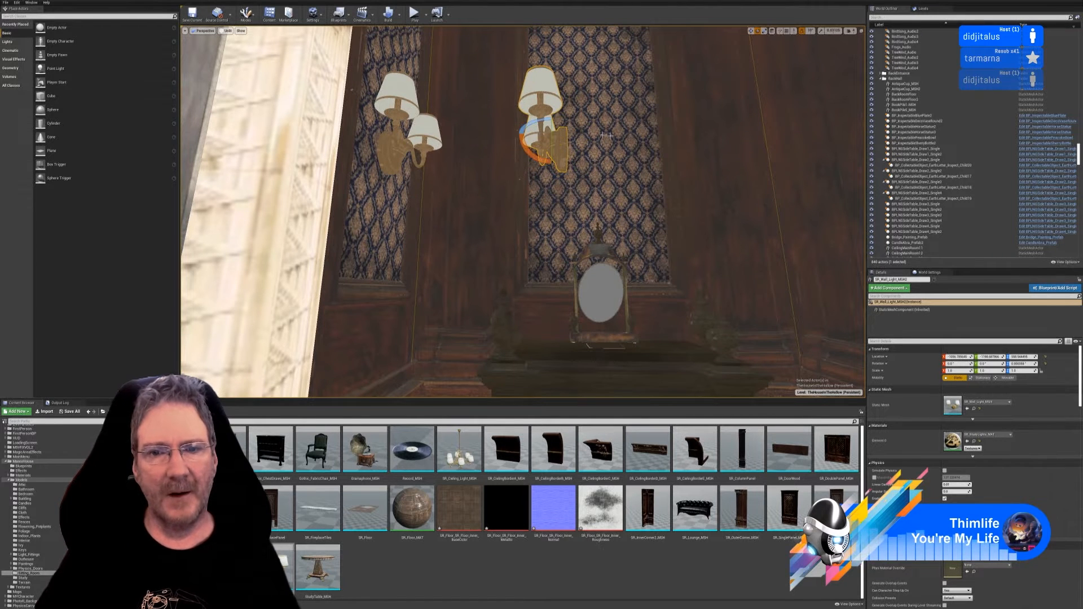
Move the duplicated wall light across the room, past the curtained window, towards the narrow wallpapered panel
click(751, 31)
right_drag(665, 174, 603, 150)
drag(432, 127, 813, 45)
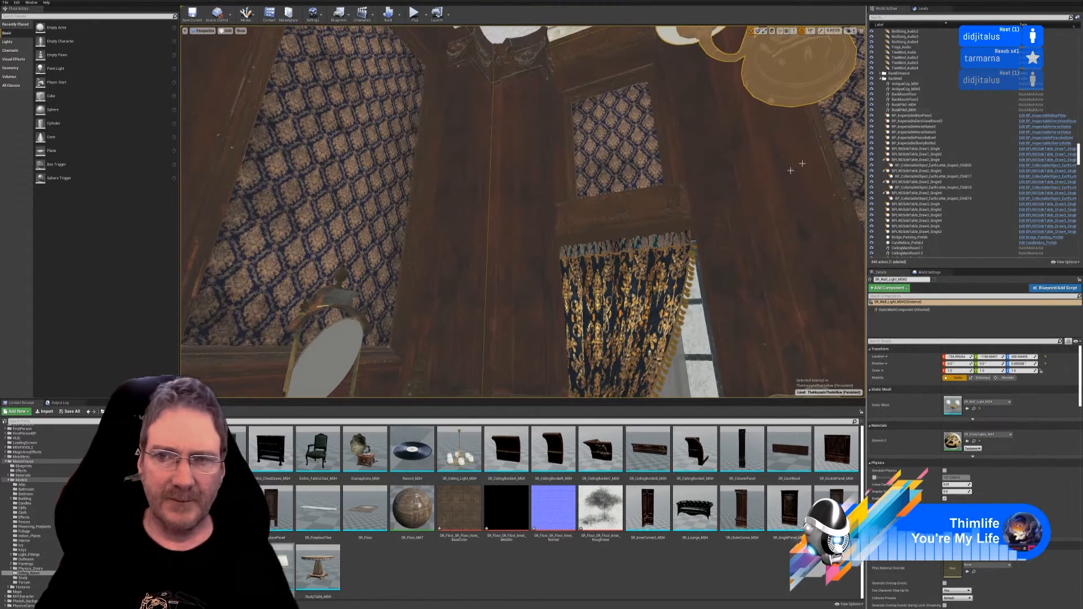
right_drag(724, 189, 778, 161)
drag(648, 164, 717, 255)
Centre the duplicated wall light on the narrow wallpaper strip, seat its back plate against the wall, and deselect it
mouse_move(718, 254)
right_down()
mouse_move(804, 254)
mouse_move(713, 247)
right_up()
drag(673, 194, 609, 259)
mouse_move(609, 259)
right_down()
mouse_move(598, 260)
mouse_move(631, 245)
mouse_move(623, 248)
right_up()
mouse_move(608, 299)
right_down()
mouse_move(623, 309)
mouse_move(608, 299)
right_up()
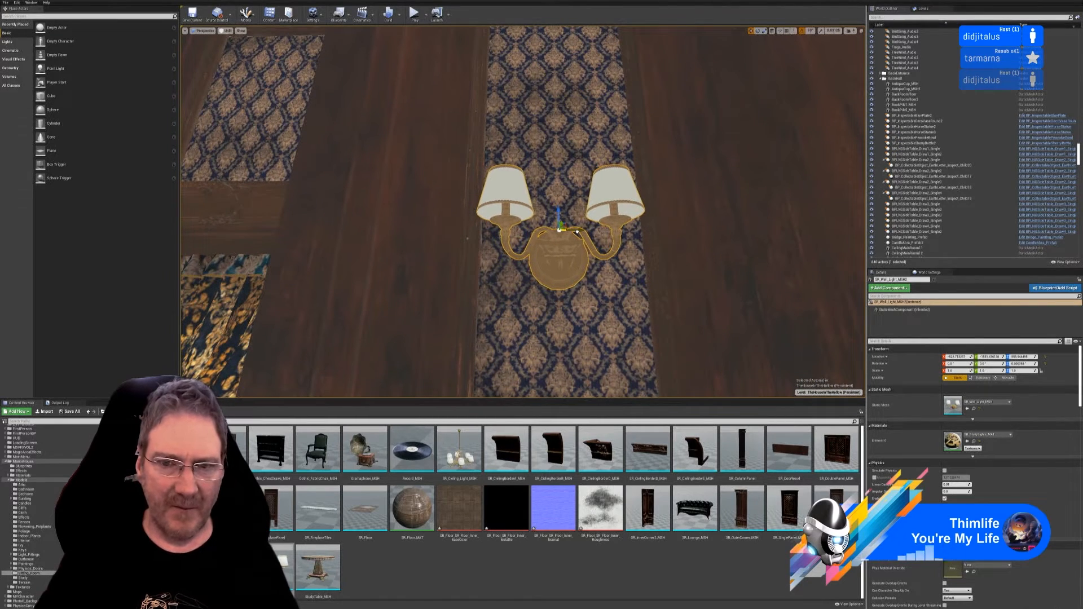
right_drag(572, 237, 561, 213)
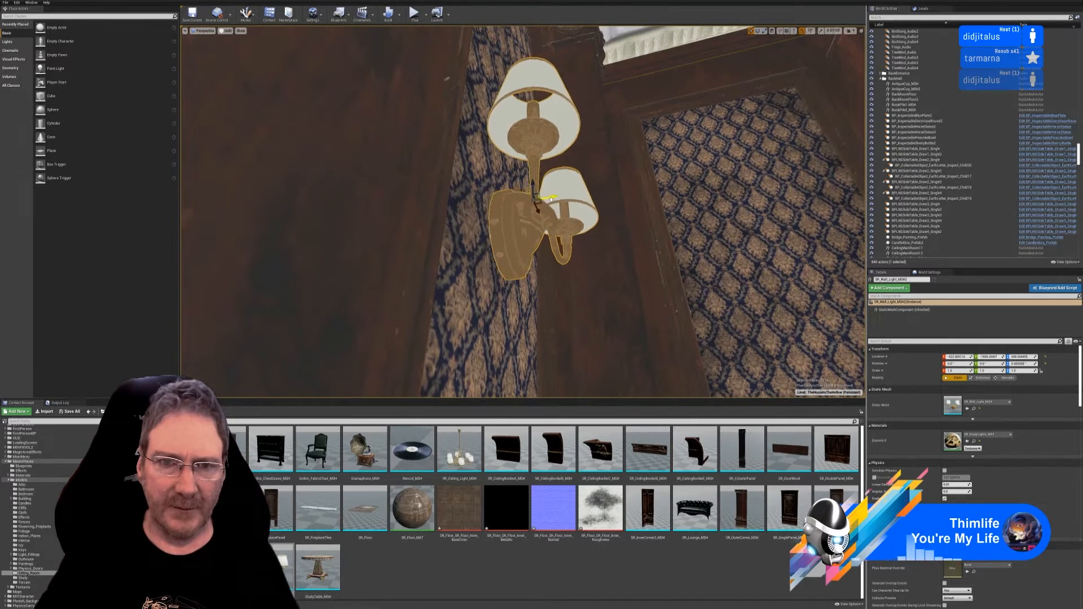
right_drag(557, 228, 587, 252)
key(Escape)
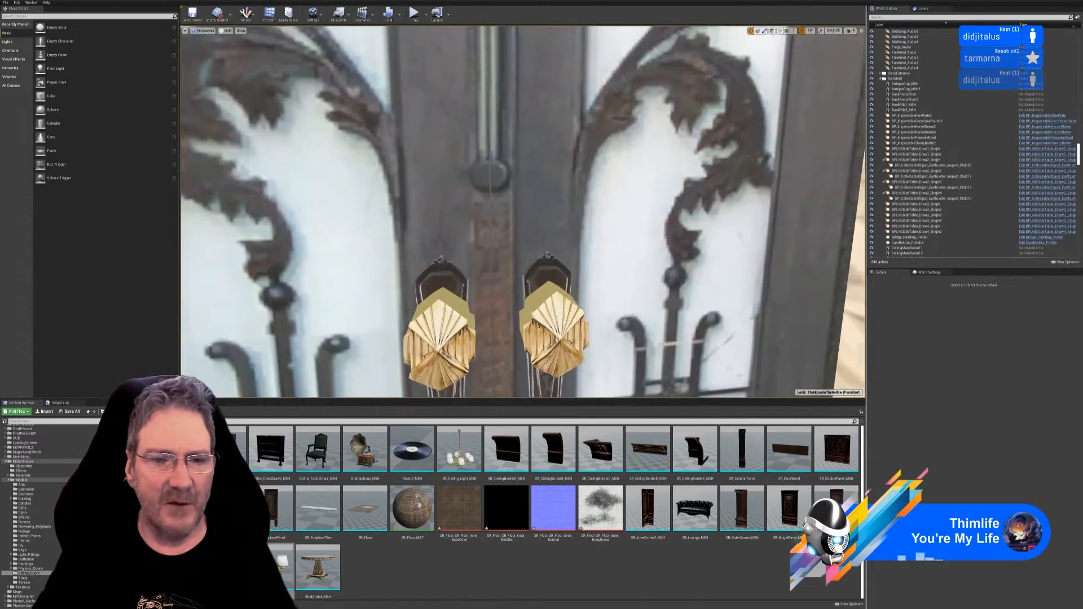
Make the ManorHouseUpper level visible to bring up the existing bronze wall sconces
right_drag(522, 211, 562, 219)
key(s)
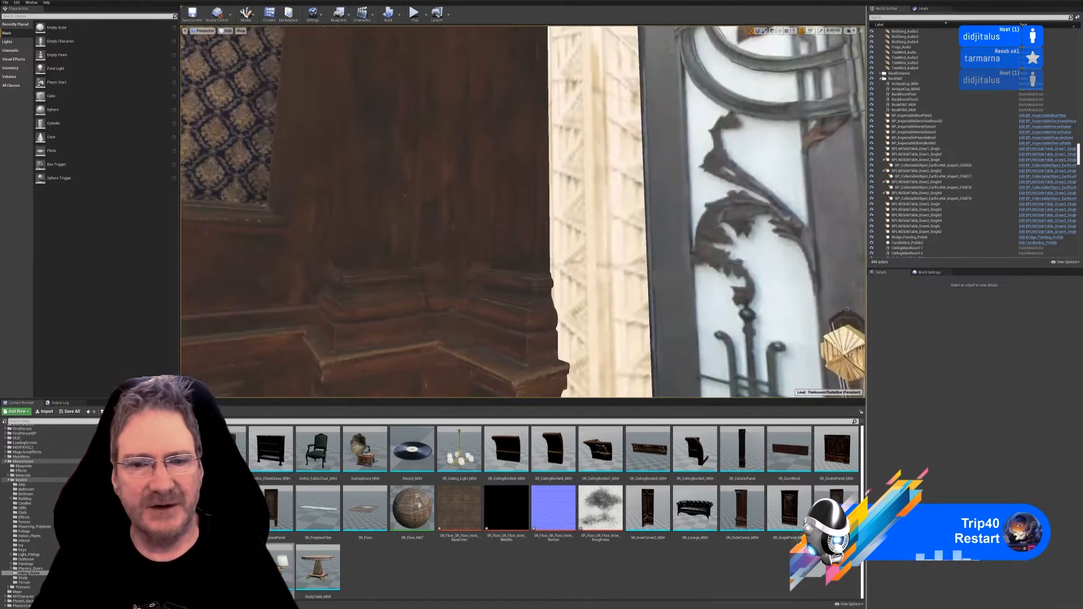
key(w)
right_drag(523, 211, 454, 158)
key(w)
key(w)
key(w)
right_drag(560, 249, 497, 249)
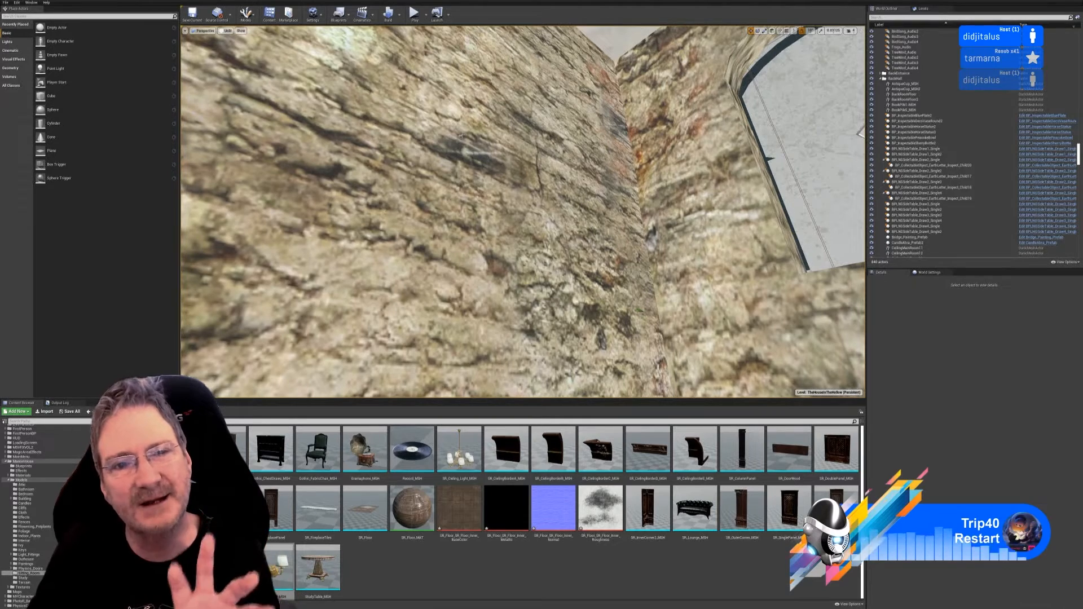
right_drag(461, 136, 533, 180)
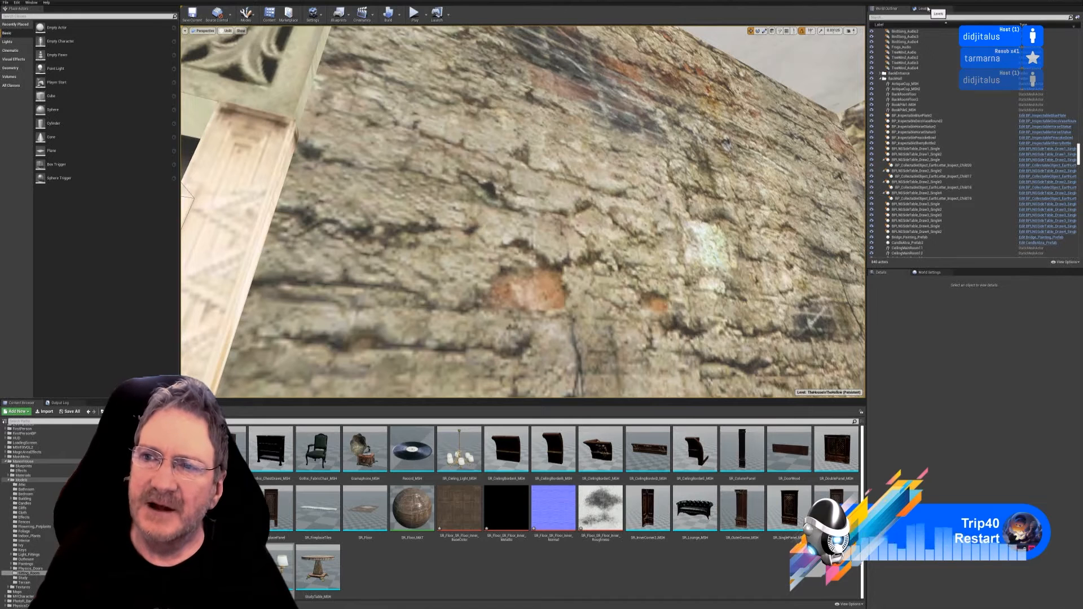
click(928, 9)
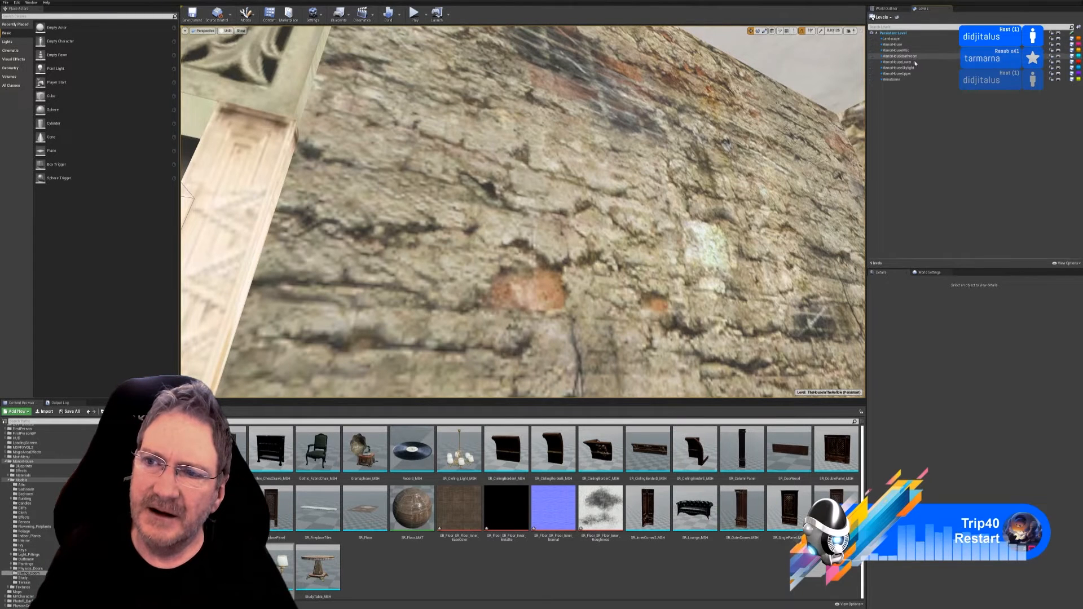
click(871, 74)
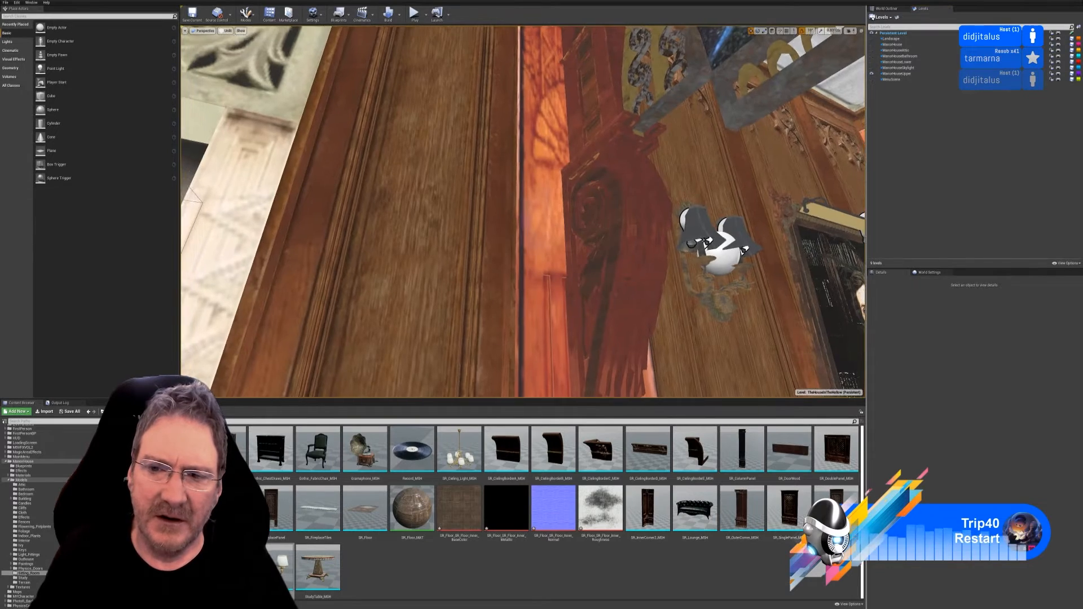
Examine the crystal bulb mesh and the bronze wall sconce prefab of the first existing wall light
key(w)
right_drag(523, 211, 519, 189)
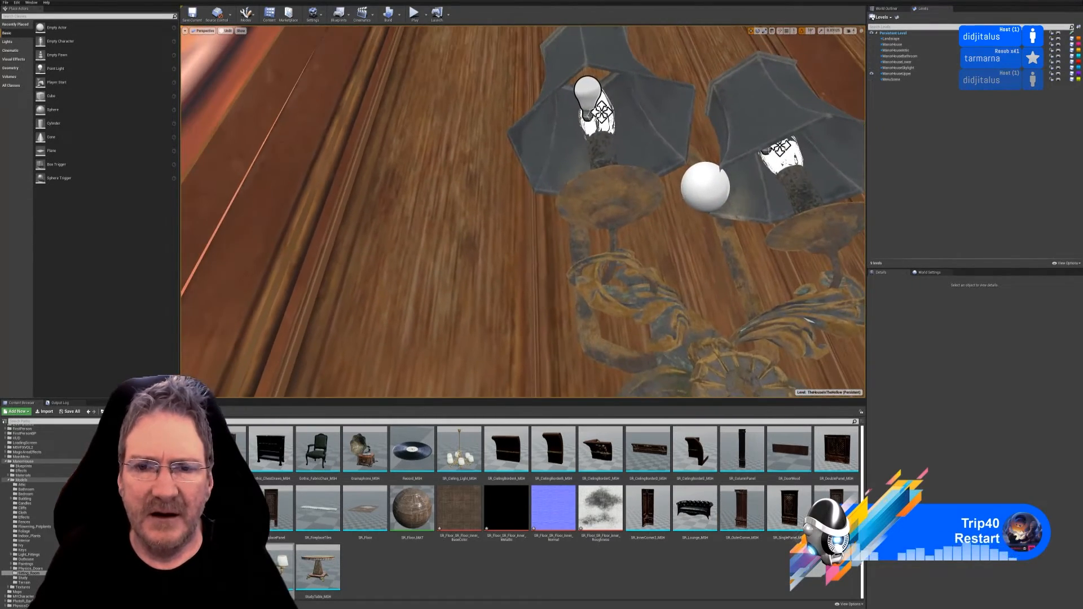
click(597, 121)
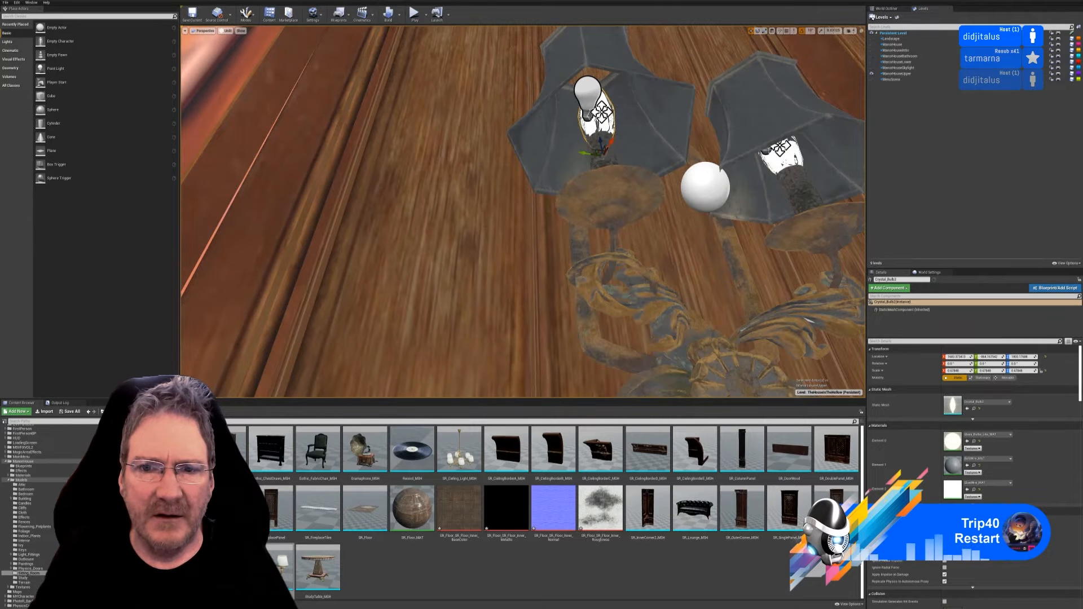
click(587, 85)
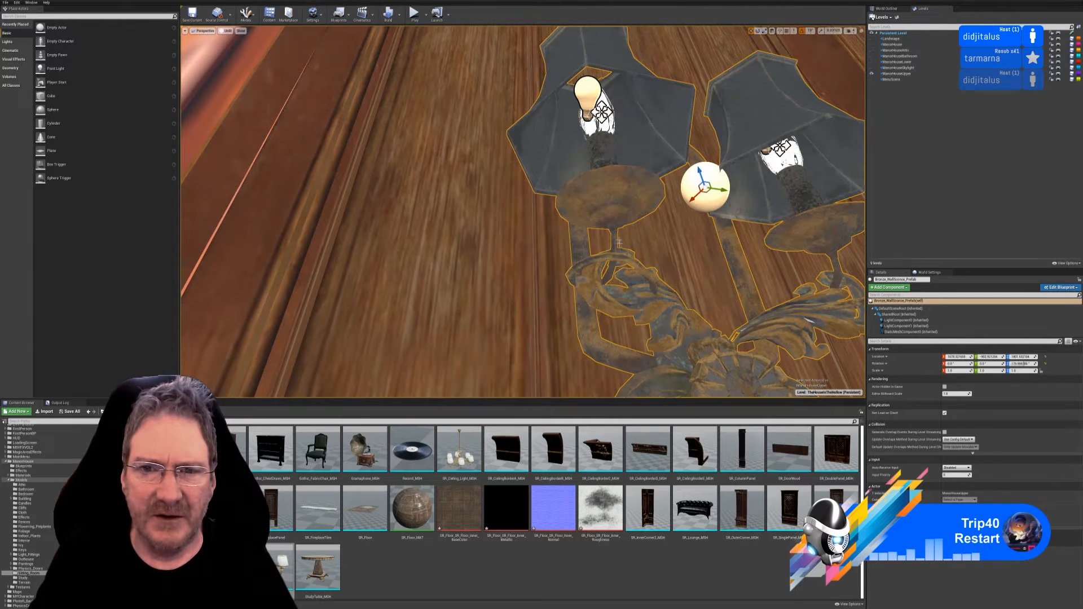
key(Escape)
Examine the sconce beside the plant, comparing its separate crystal bulb with the bronze sconce prefab
right_drag(523, 211, 293, 212)
right_drag(550, 76, 587, 107)
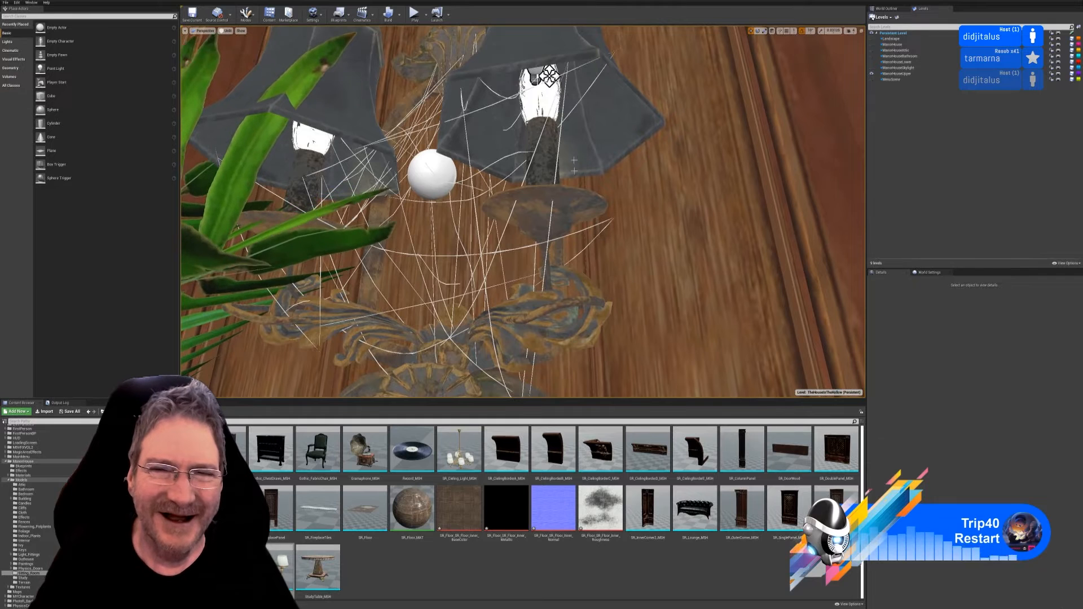
click(549, 75)
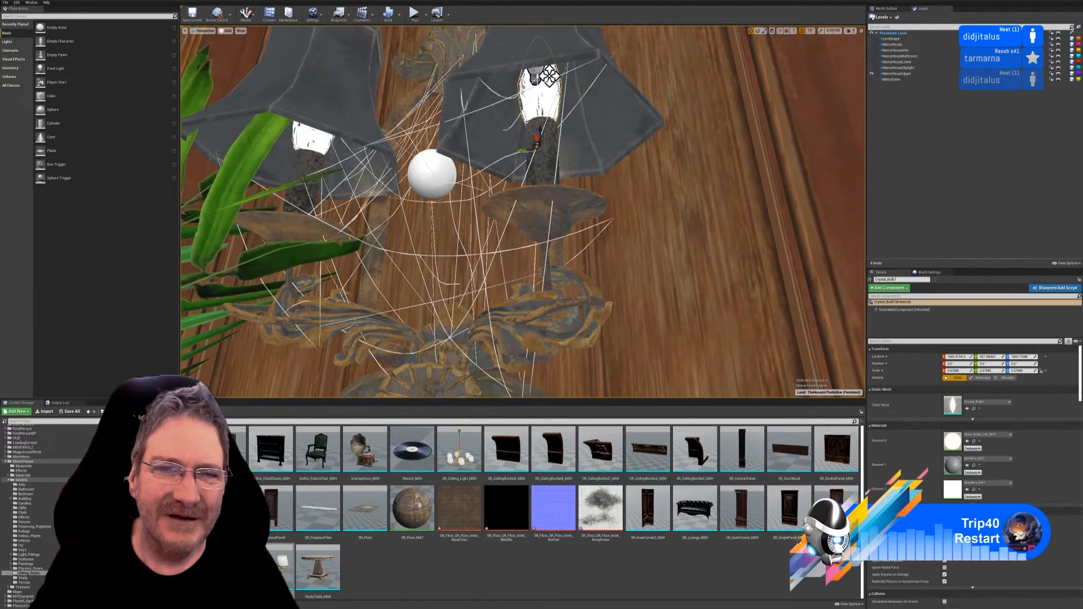
right_drag(528, 139, 528, 110)
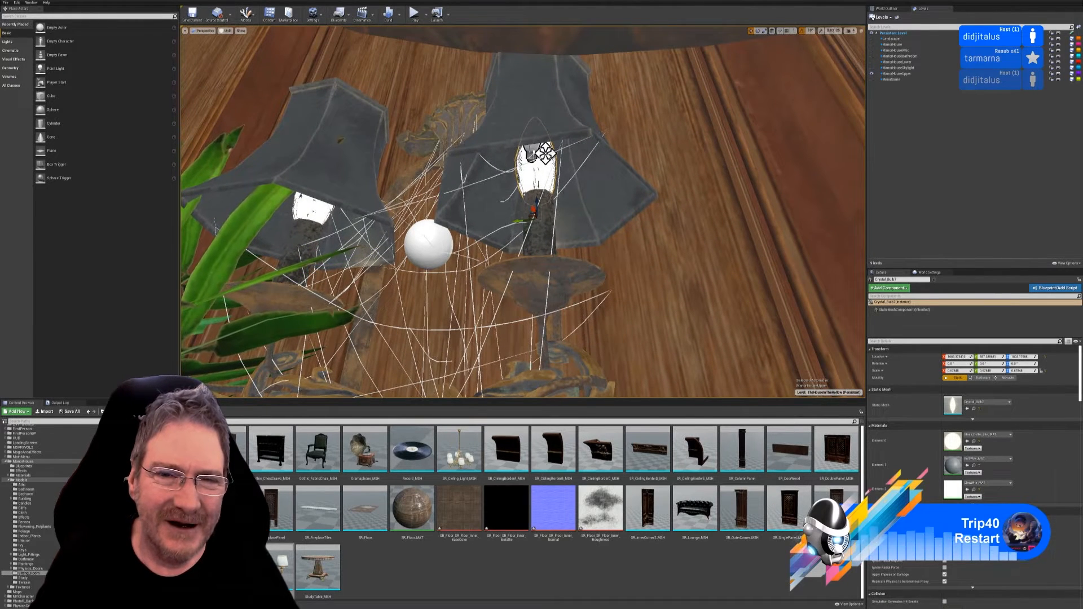
click(509, 126)
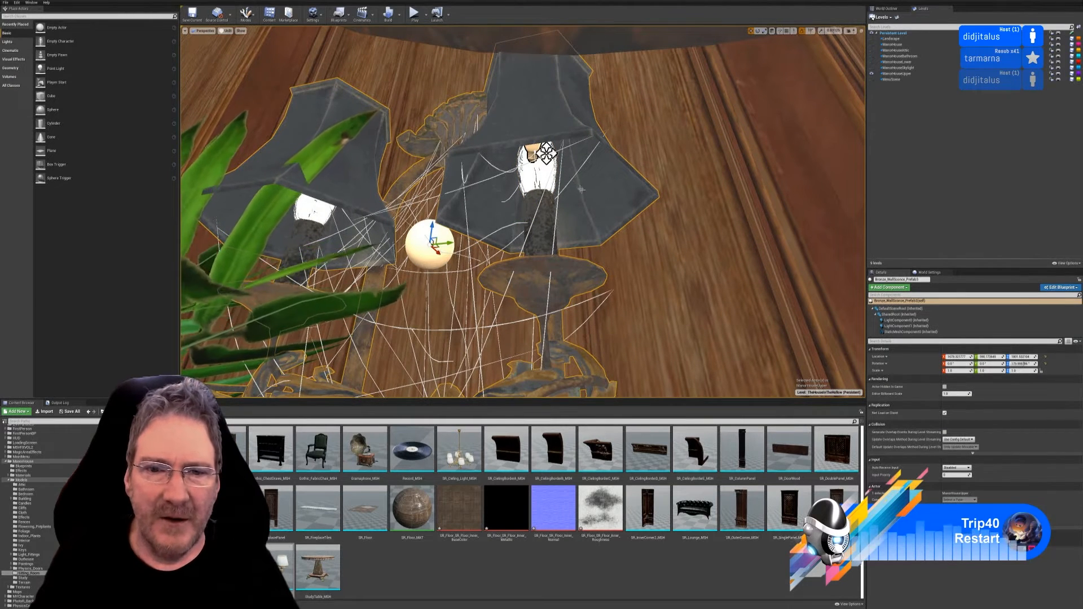
click(545, 153)
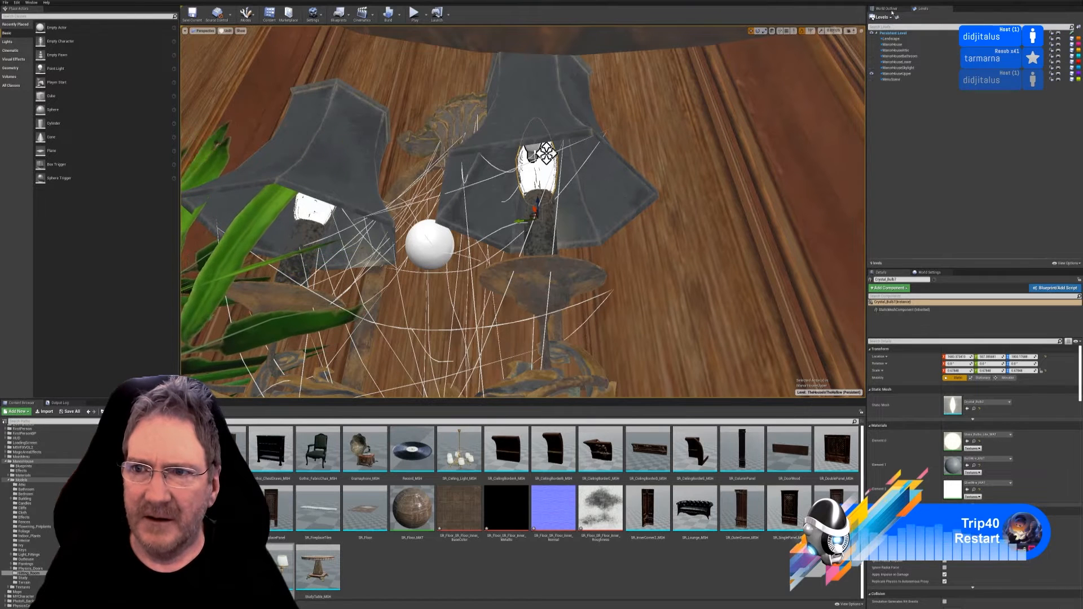
Locate the crystal bulb and sconce prefab in the World Outliner, and review the settings of the sconce's point light components
click(887, 9)
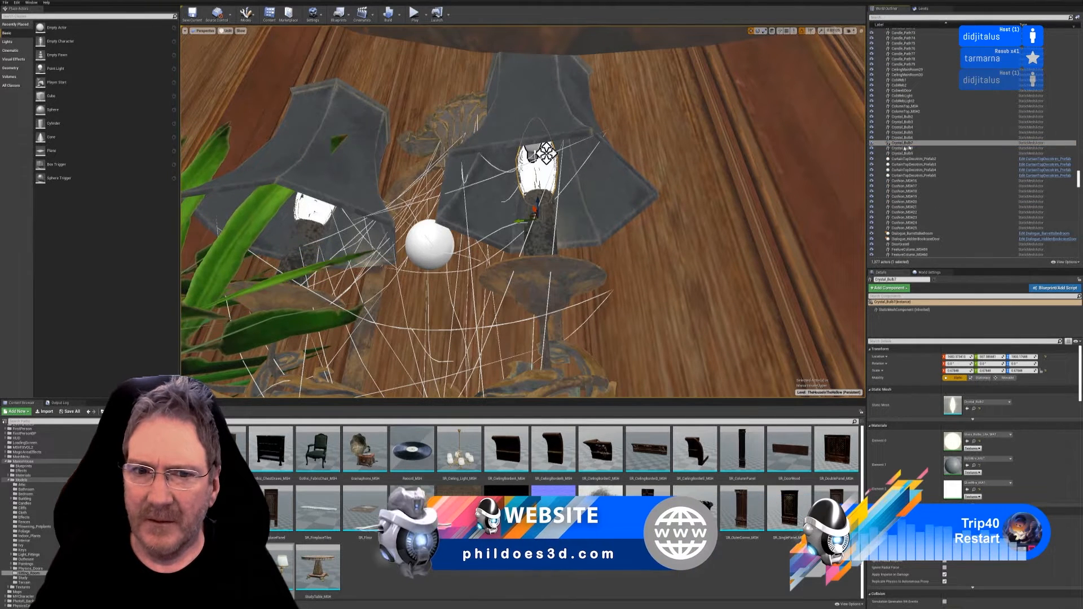
click(914, 144)
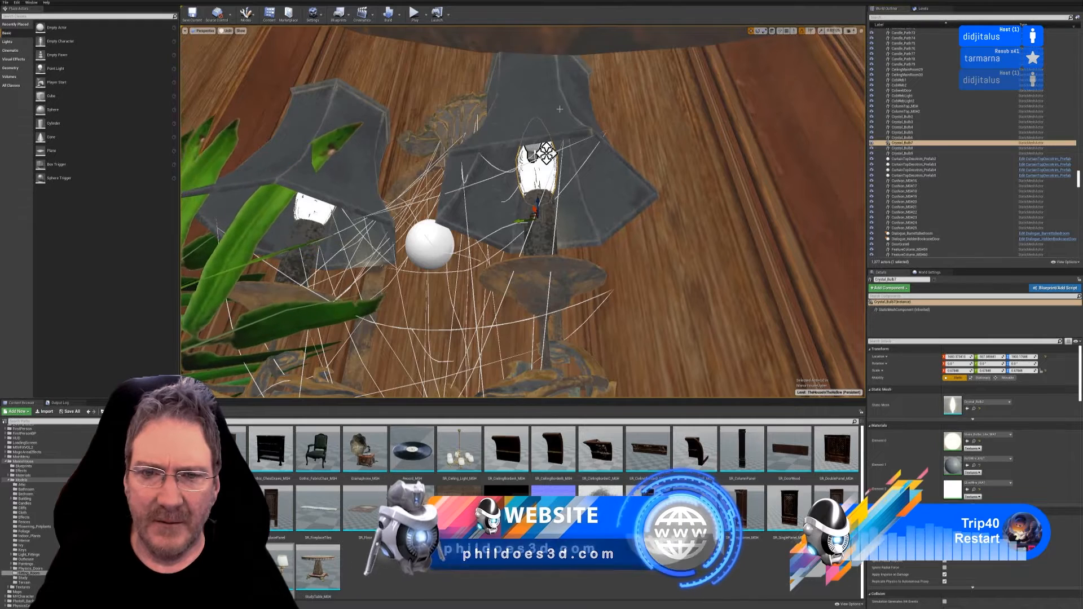
click(545, 153)
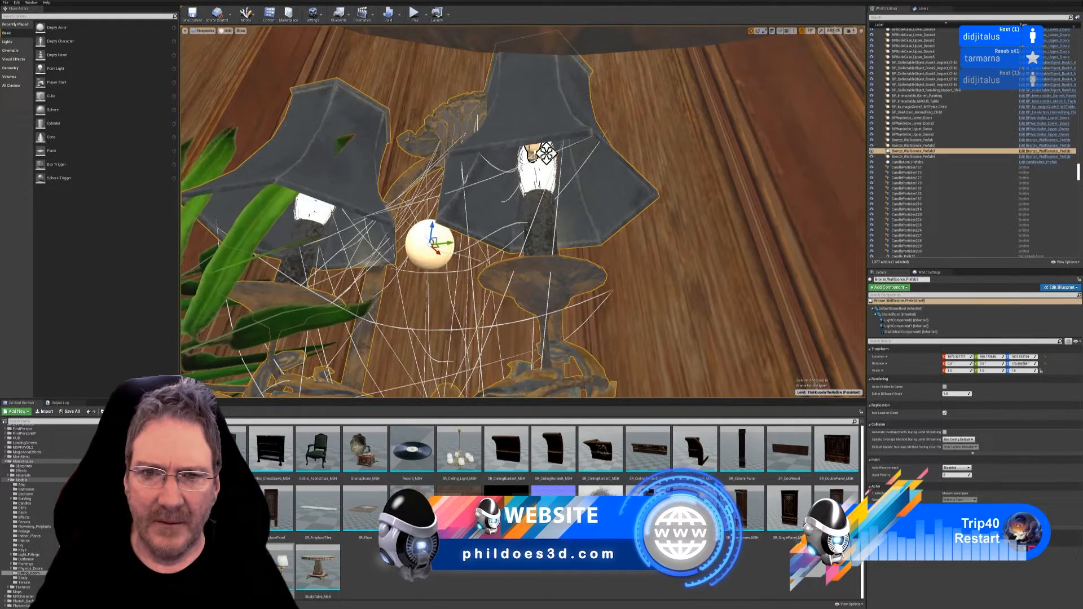
click(904, 320)
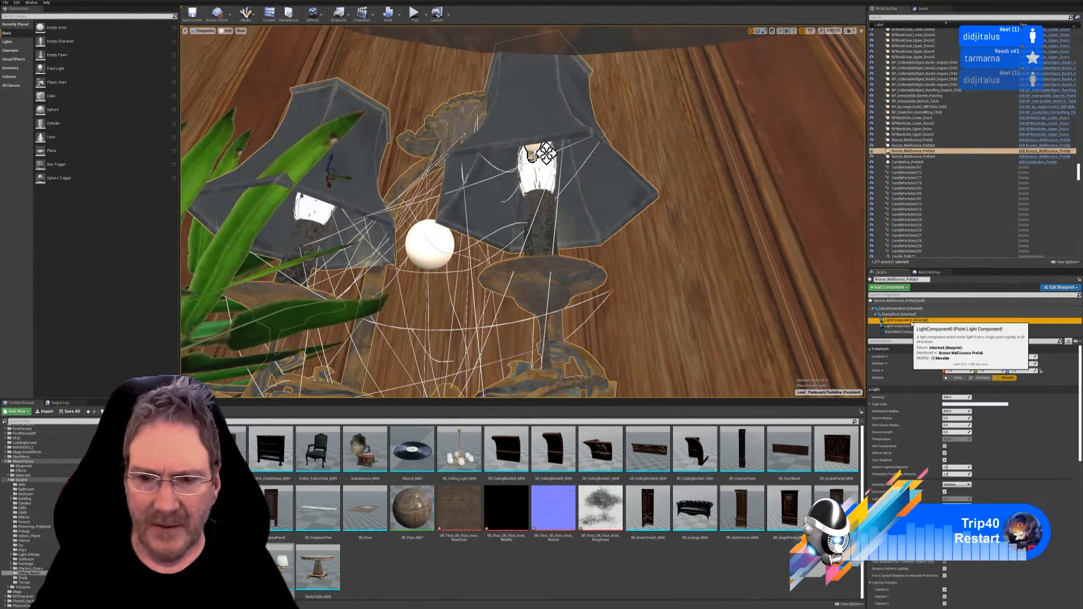
click(901, 326)
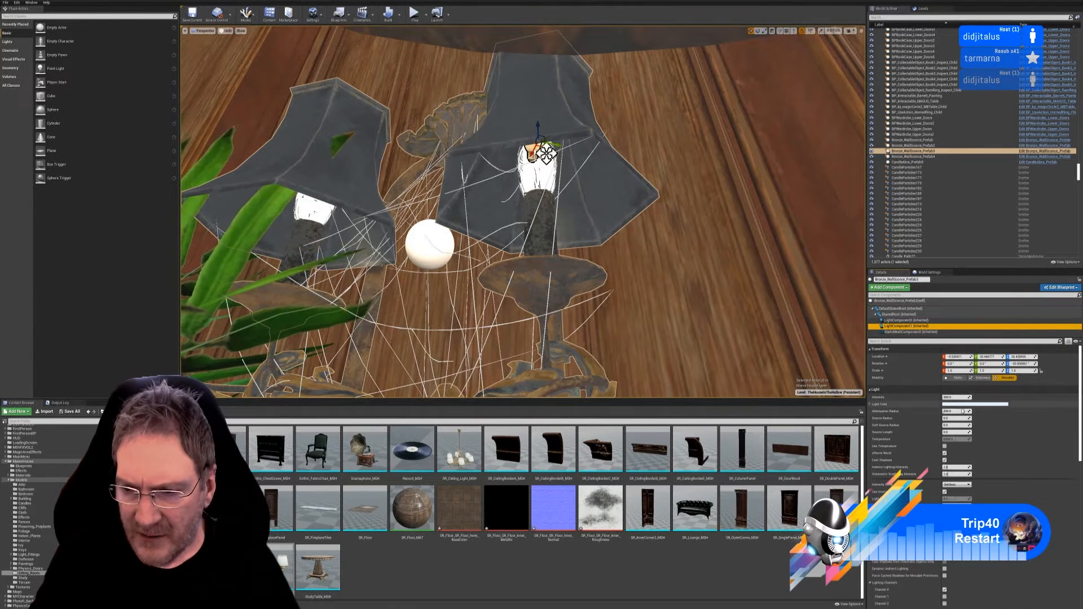
scroll(1005, 478, down, 2)
scroll(1006, 479, down, 12)
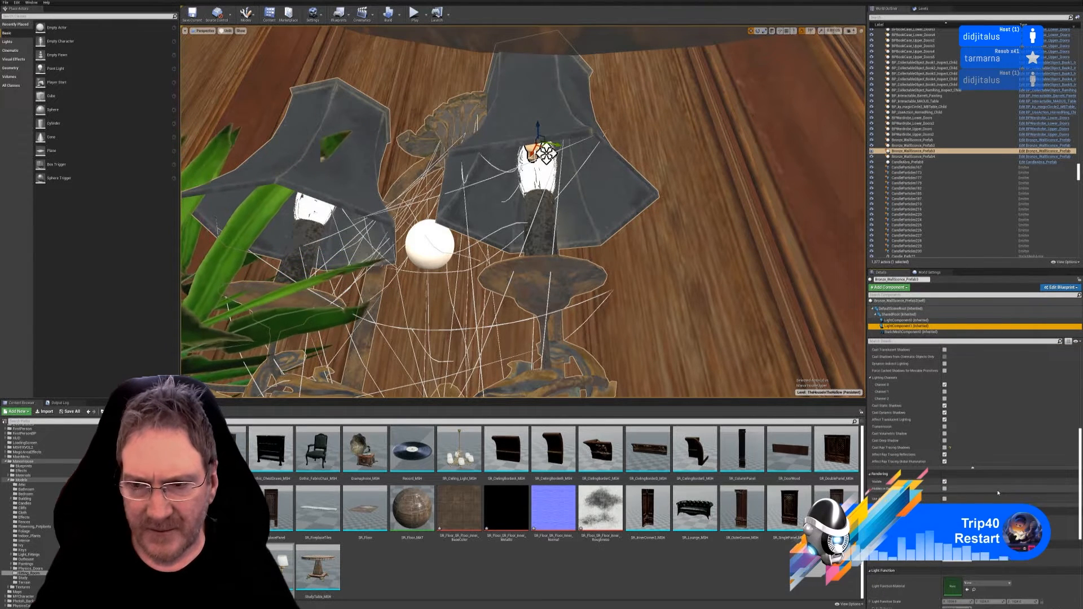
scroll(996, 485, up, 1)
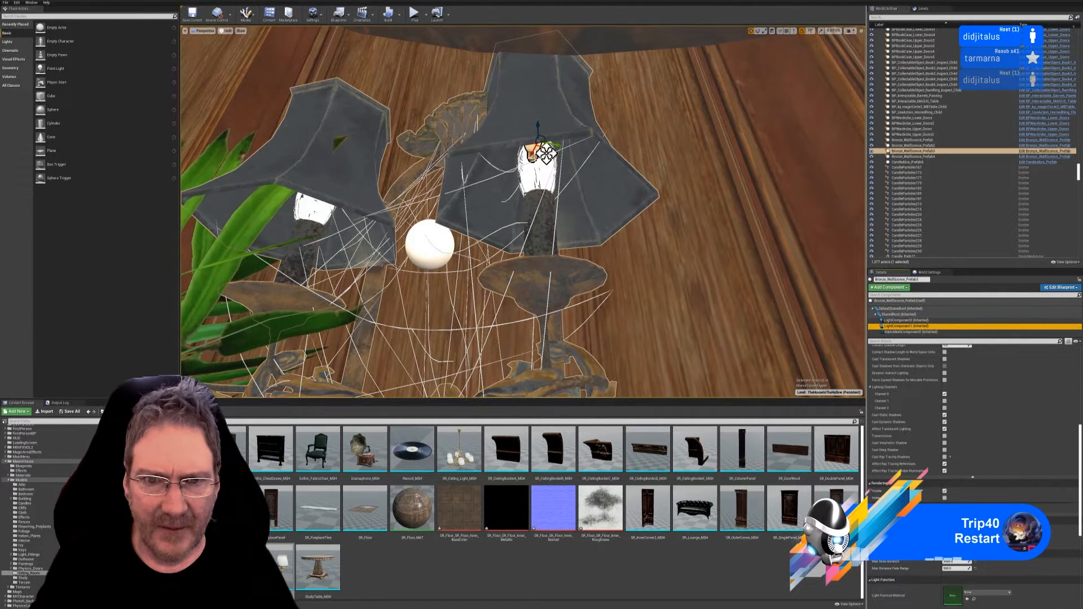
Select the crystal bulb and the sconce's second point light component in close-up to compare how they are set up
right_drag(546, 154, 541, 163)
right_click(539, 120)
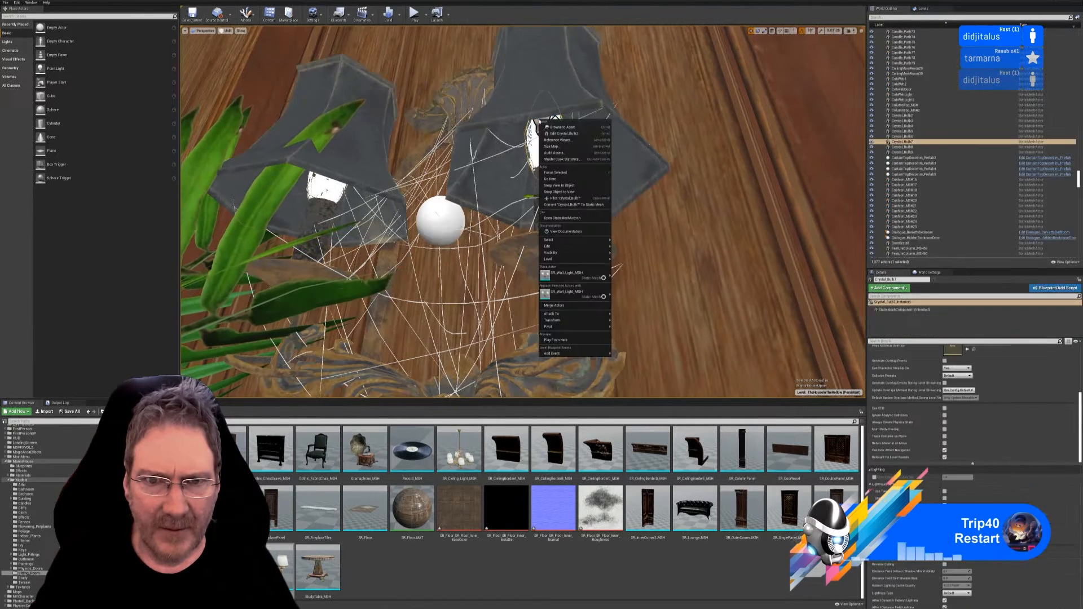
click(620, 159)
mouse_move(620, 159)
right_down()
mouse_move(614, 148)
mouse_move(623, 172)
mouse_move(620, 151)
right_up()
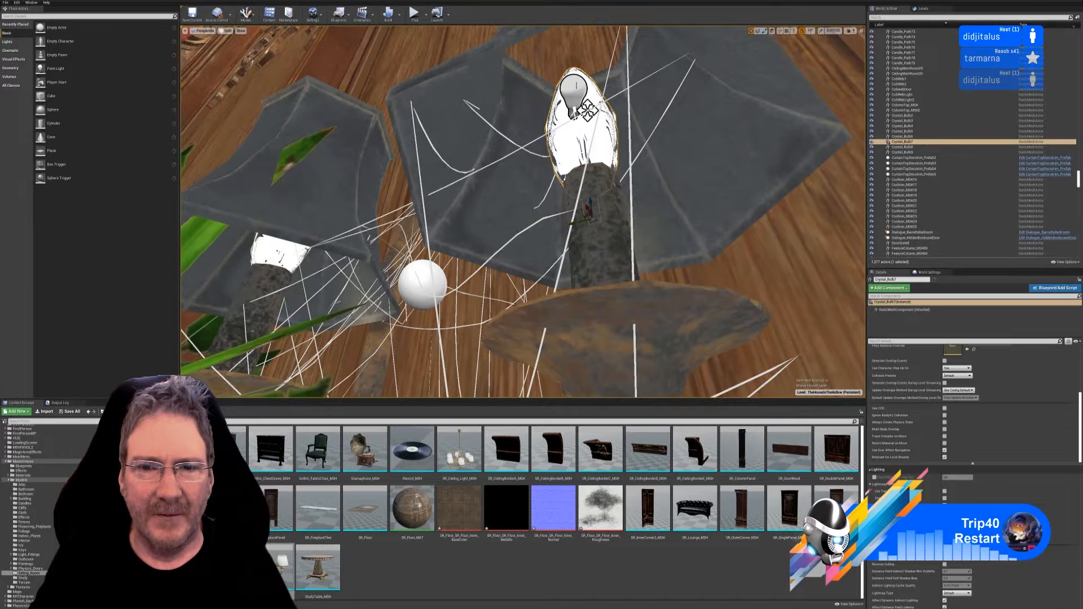
click(678, 147)
click(594, 141)
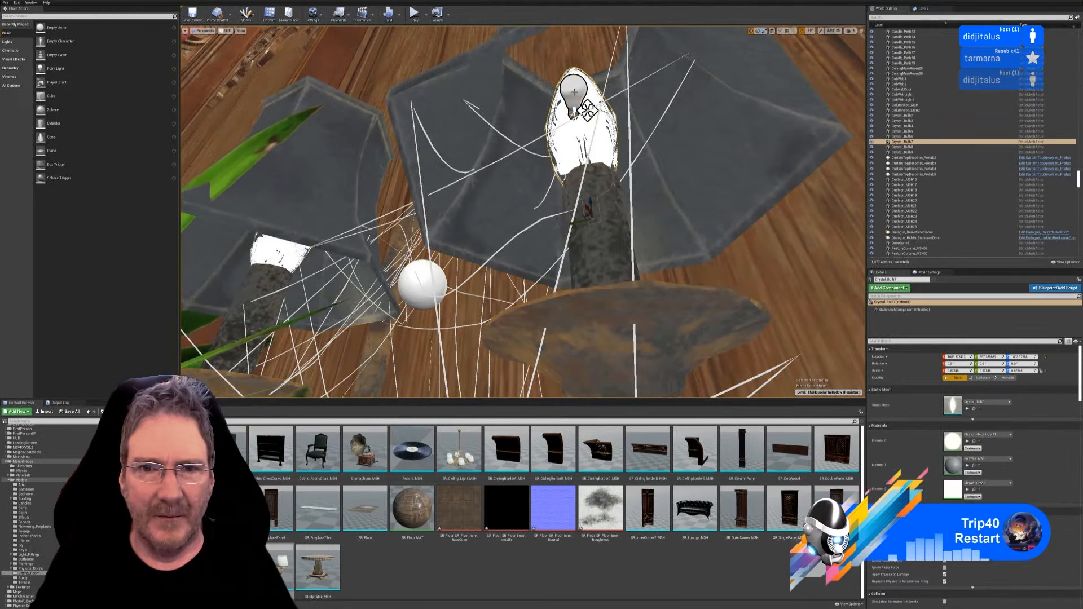
click(679, 162)
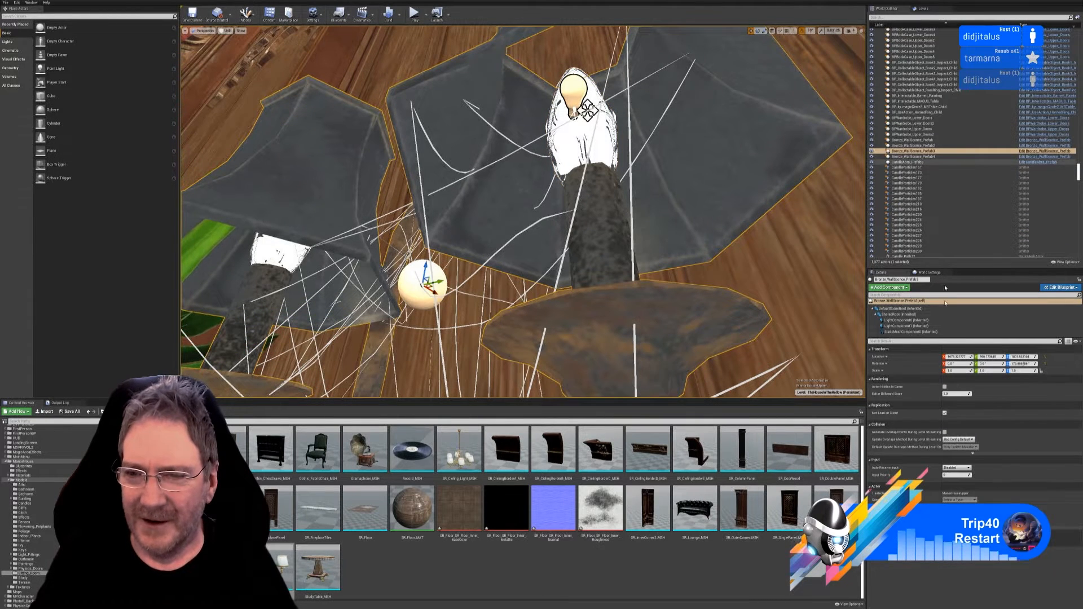
click(903, 325)
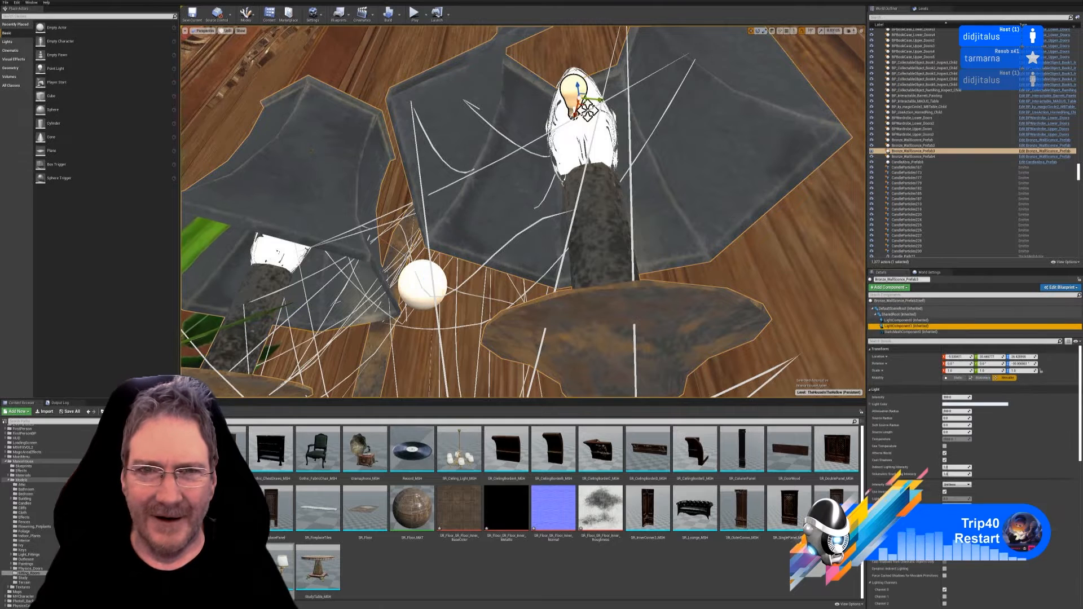
right_click(569, 89)
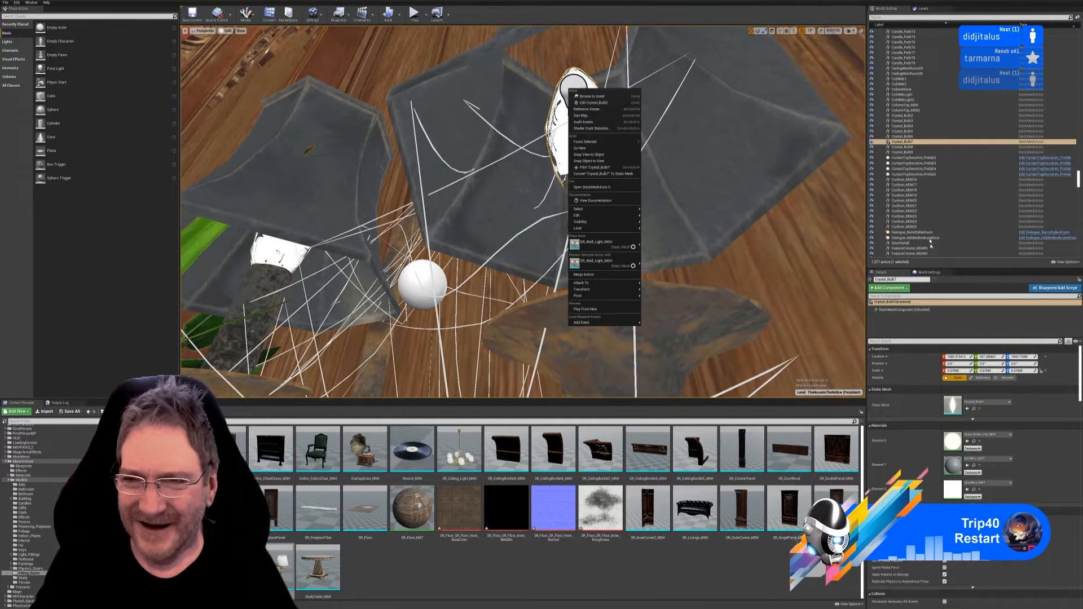
click(577, 112)
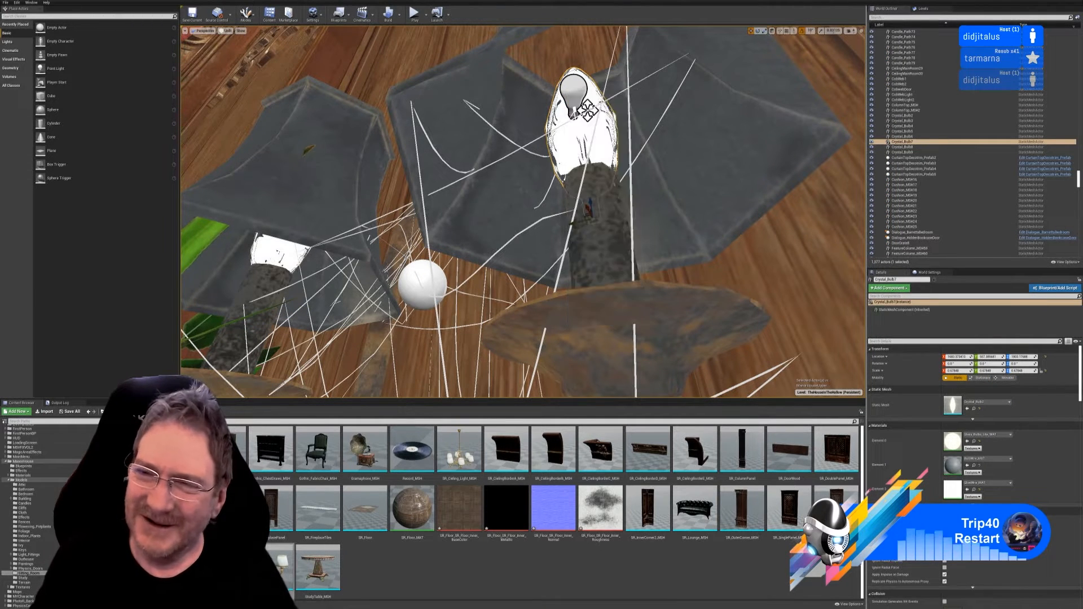
click(899, 326)
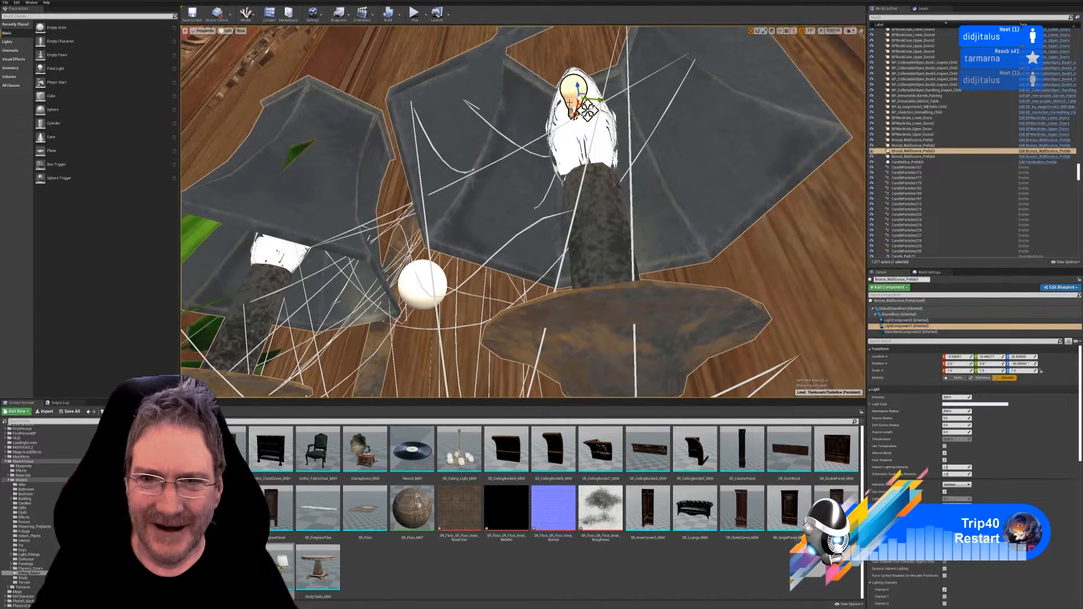
Select the crystal bulb for its actor options, and reselect the bronze sconce's second light component
right_click(570, 104)
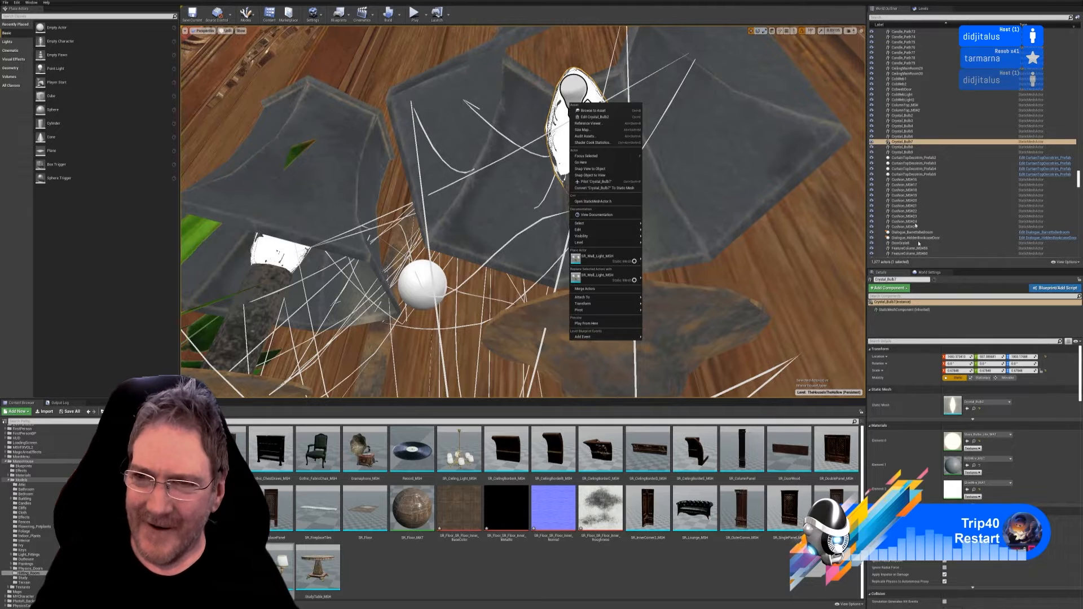
click(559, 141)
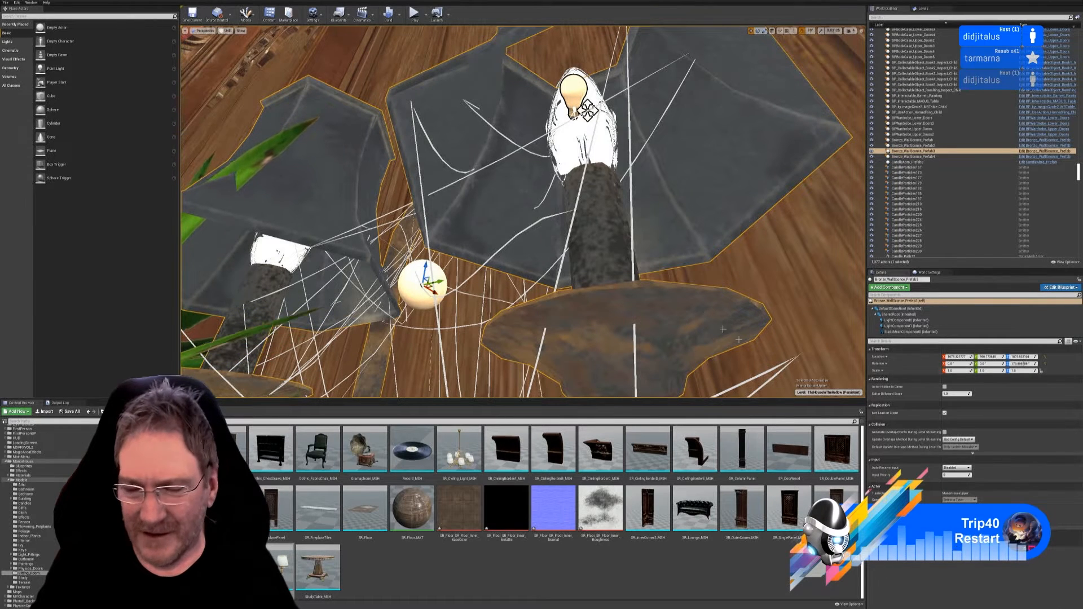
click(905, 326)
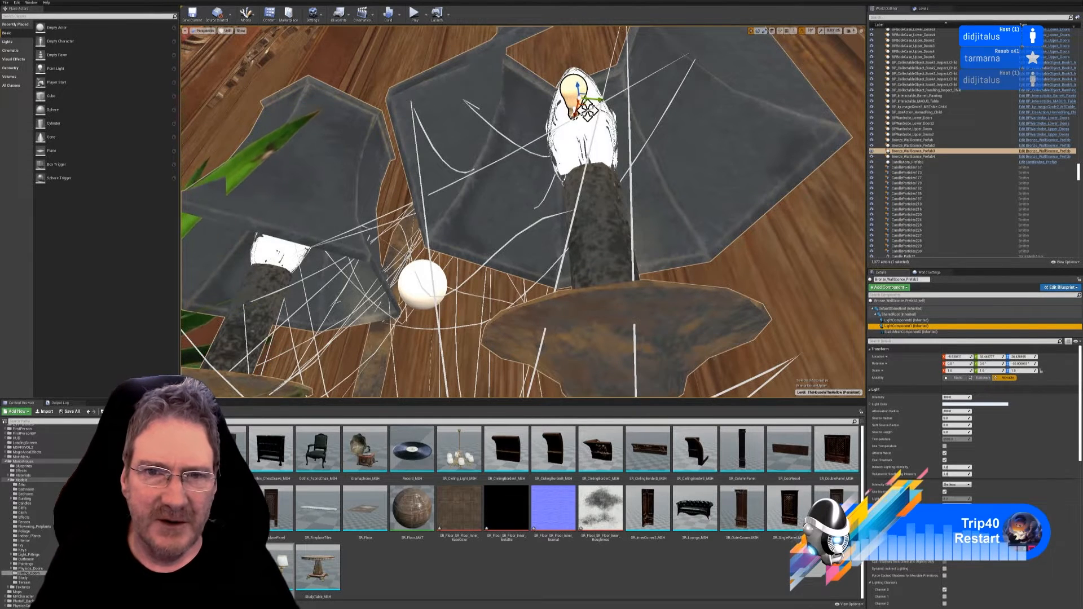
Duplicate the crystal bulb on the bronze sconce and pull the copy clear of the fixture
click(568, 138)
right_click(568, 138)
mouse_move(596, 263)
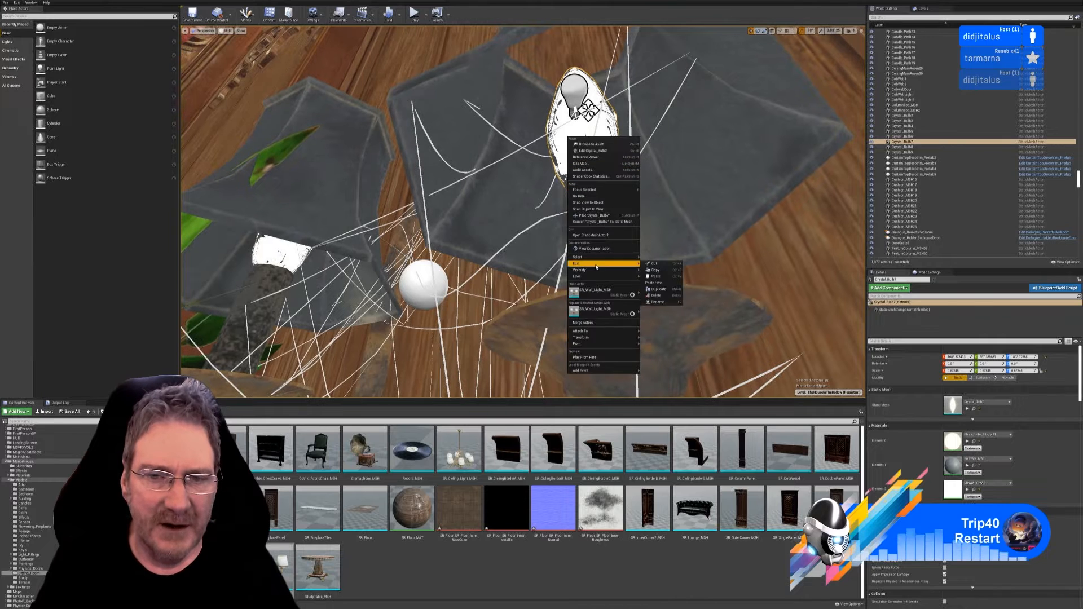
click(658, 289)
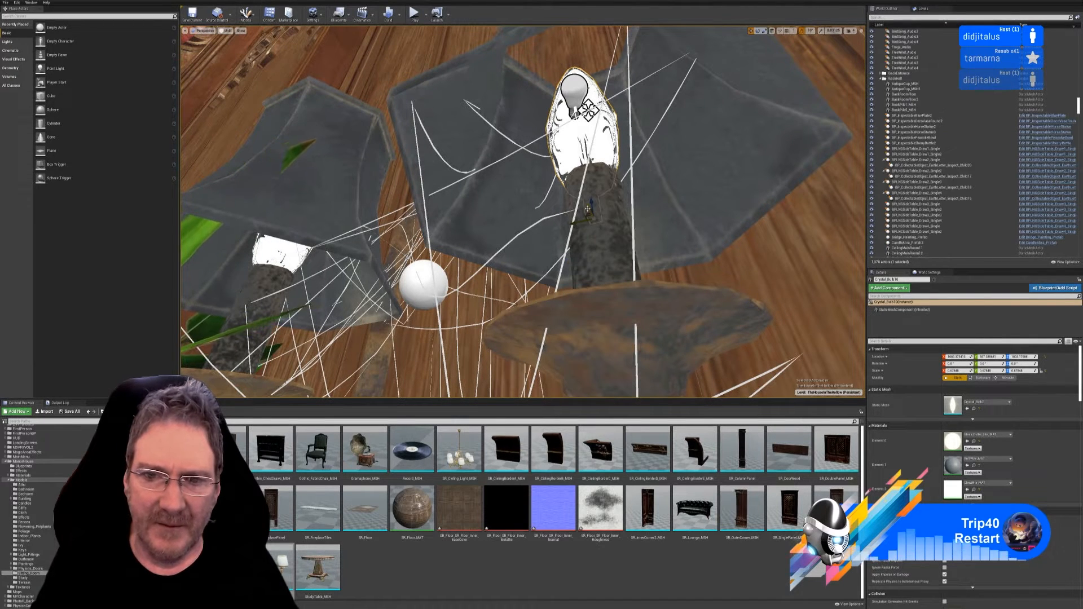
drag(587, 210, 706, 307)
right_drag(705, 307, 632, 243)
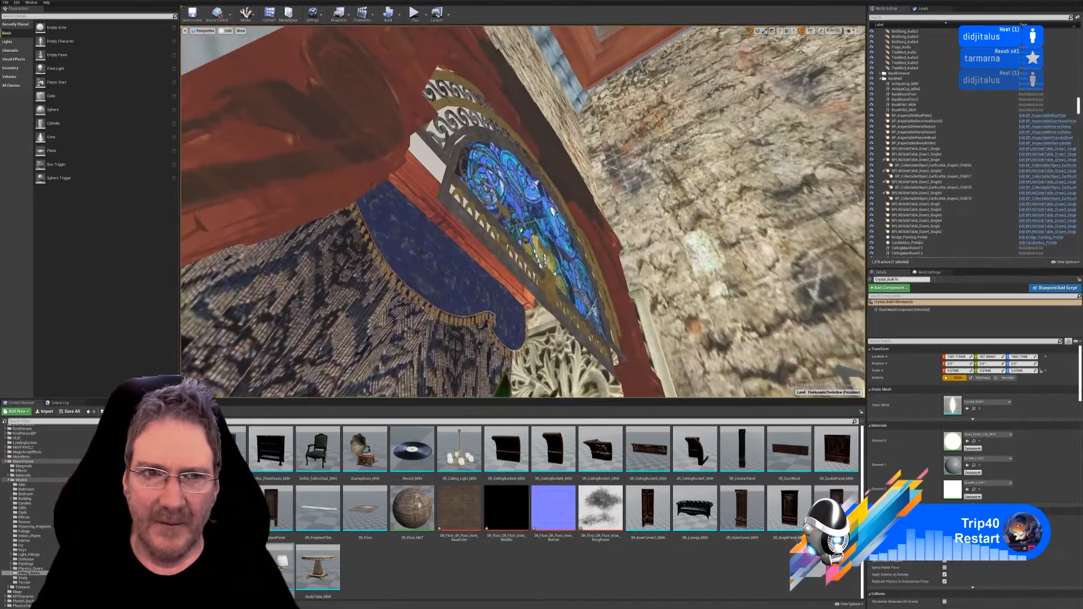
mouse_move(764, 305)
right_down()
mouse_move(764, 248)
mouse_move(764, 305)
right_up()
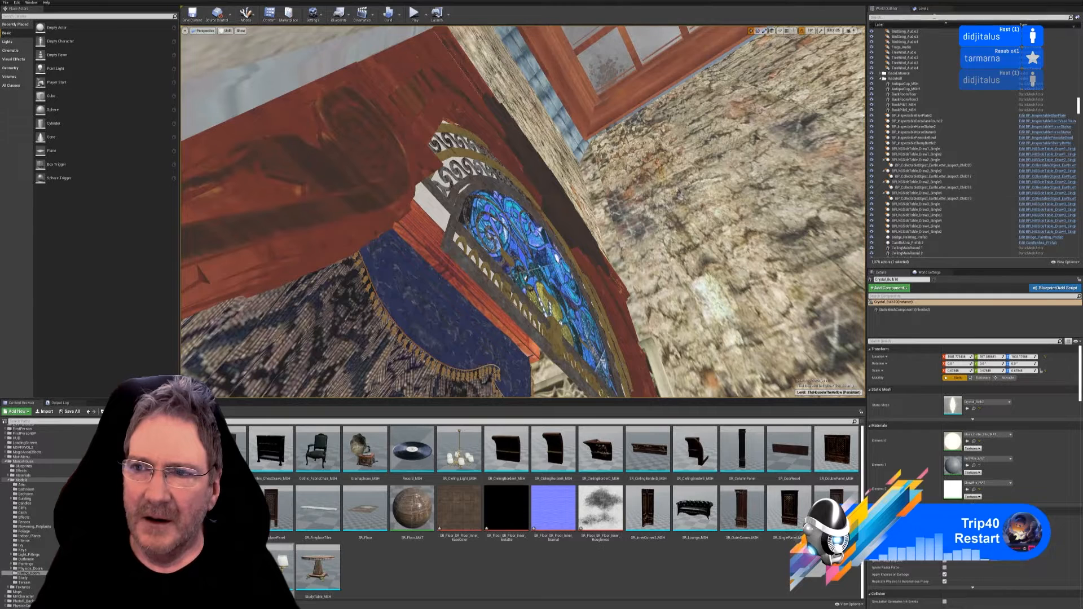
Review the persistent level's options, and move the crystal bulb copy out in front of the stained-glass arch
click(922, 9)
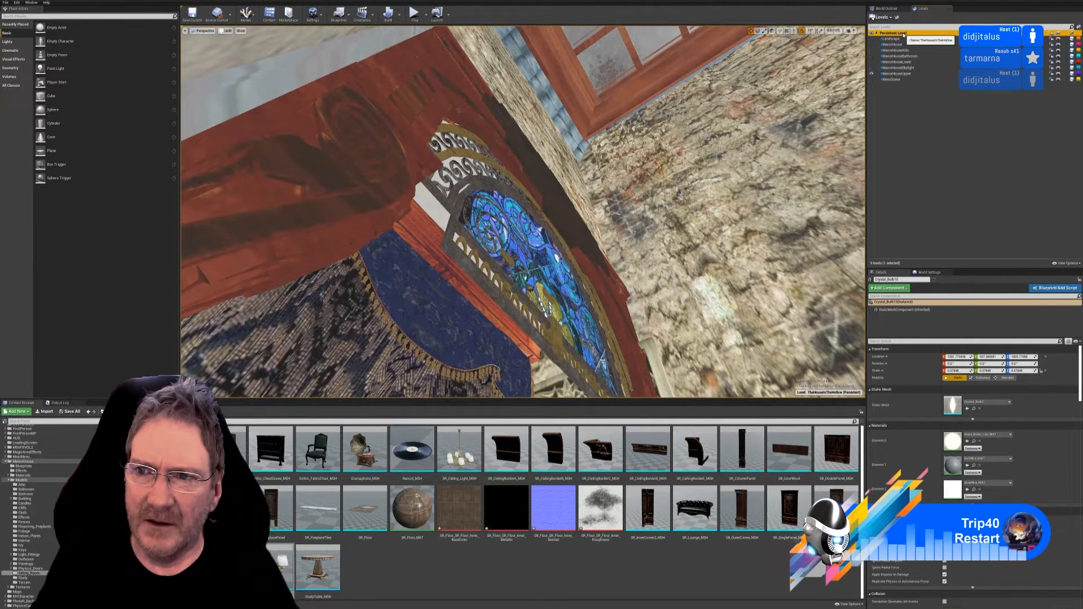
right_click(903, 34)
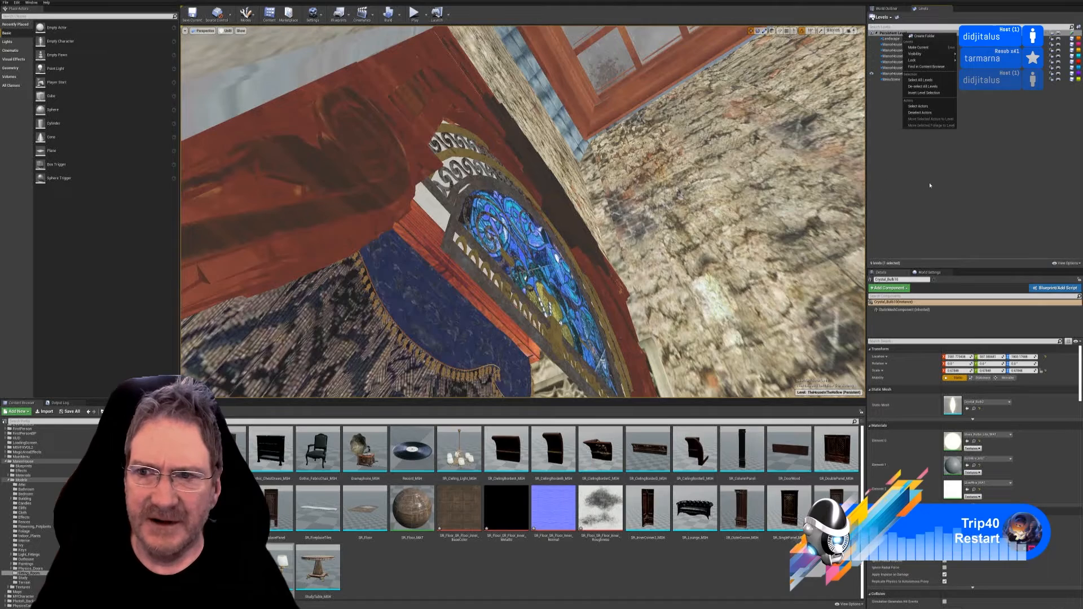
right_drag(656, 193, 531, 197)
drag(364, 199, 821, 118)
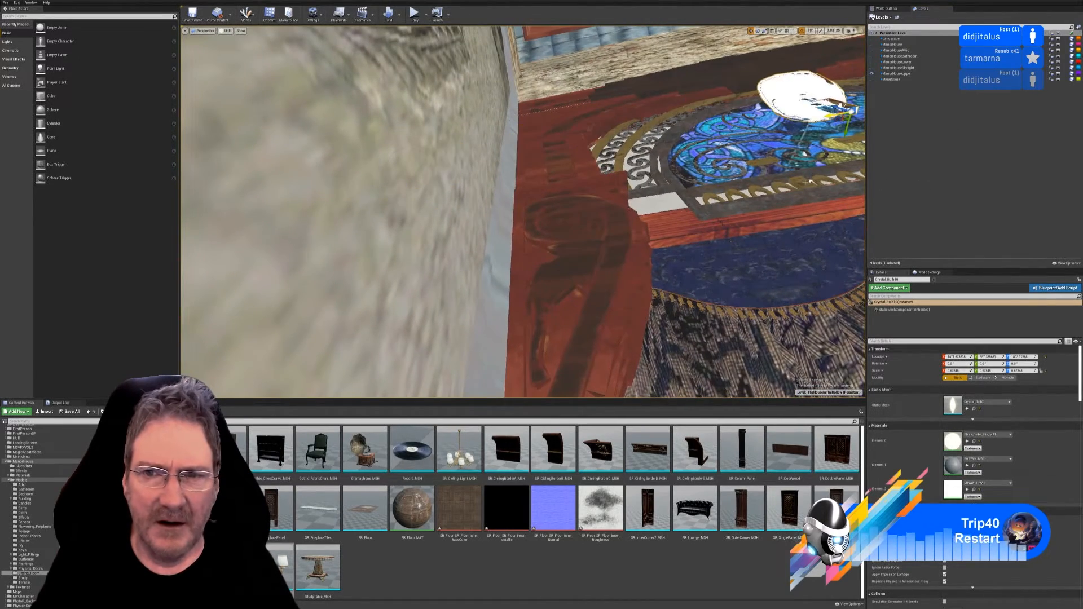
right_drag(821, 117, 883, 110)
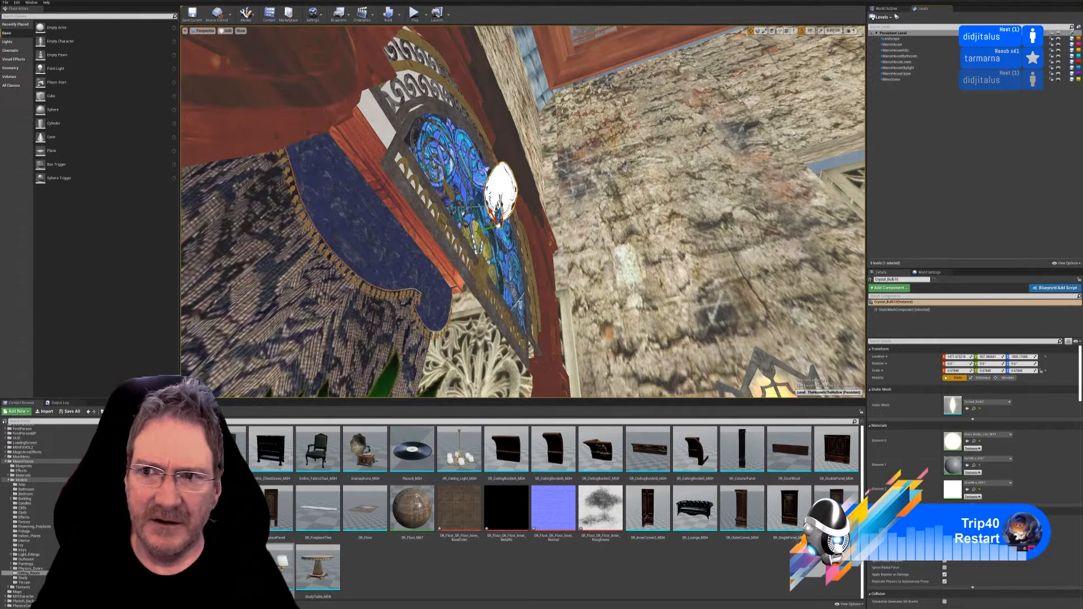
click(890, 10)
right_drag(533, 194, 533, 195)
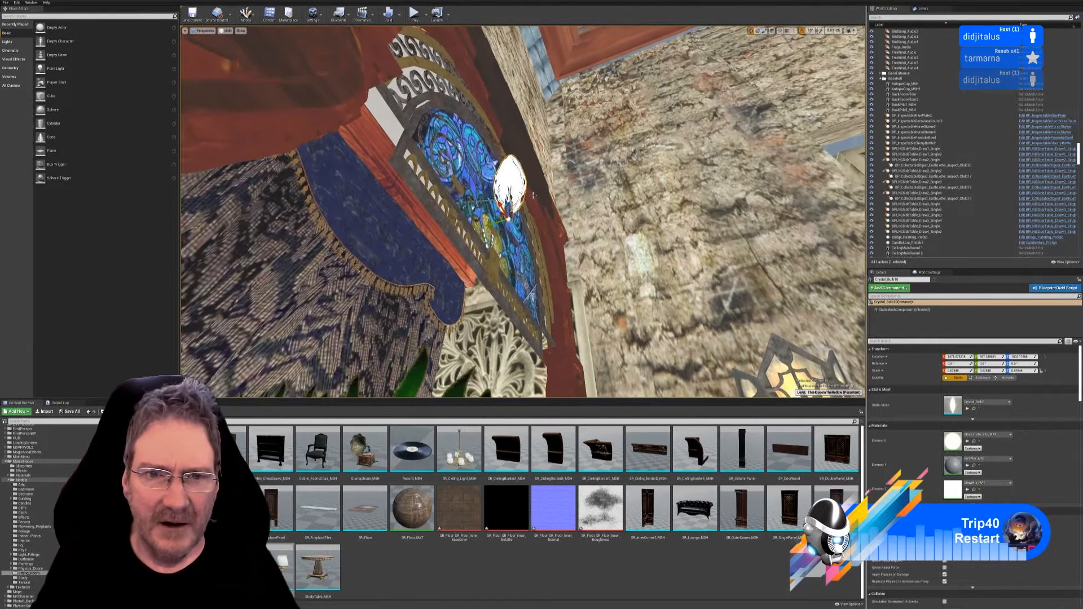
Lower the crystal bulb copy beneath the bronze sconce and carry it along the stone-walled hall past the doorways
drag(508, 206, 506, 356)
right_drag(505, 357, 500, 395)
drag(419, 328, 812, 256)
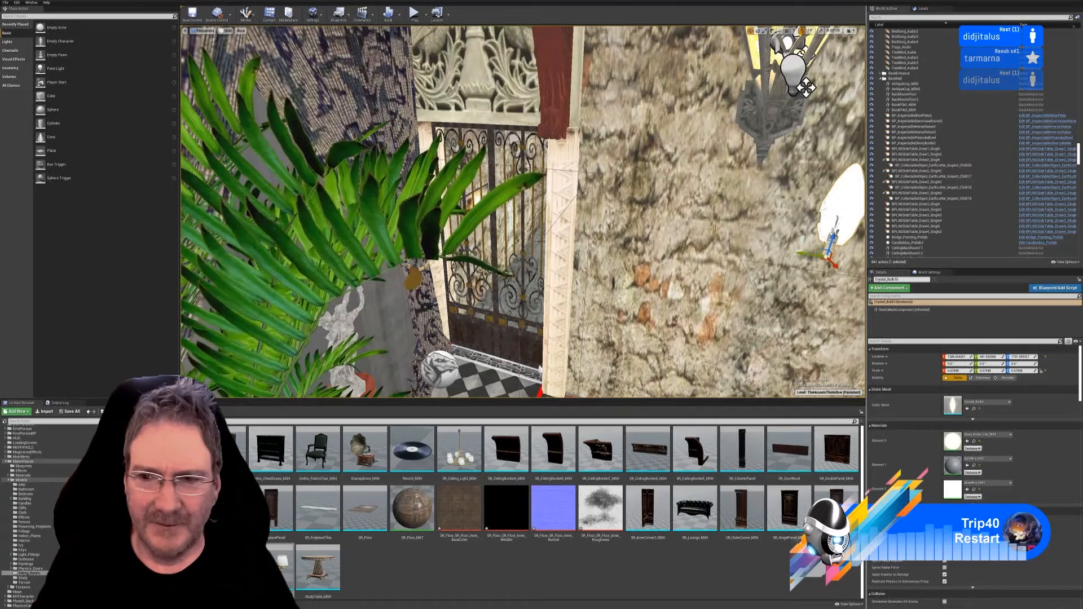
right_drag(812, 256, 851, 271)
right_drag(671, 224, 699, 202)
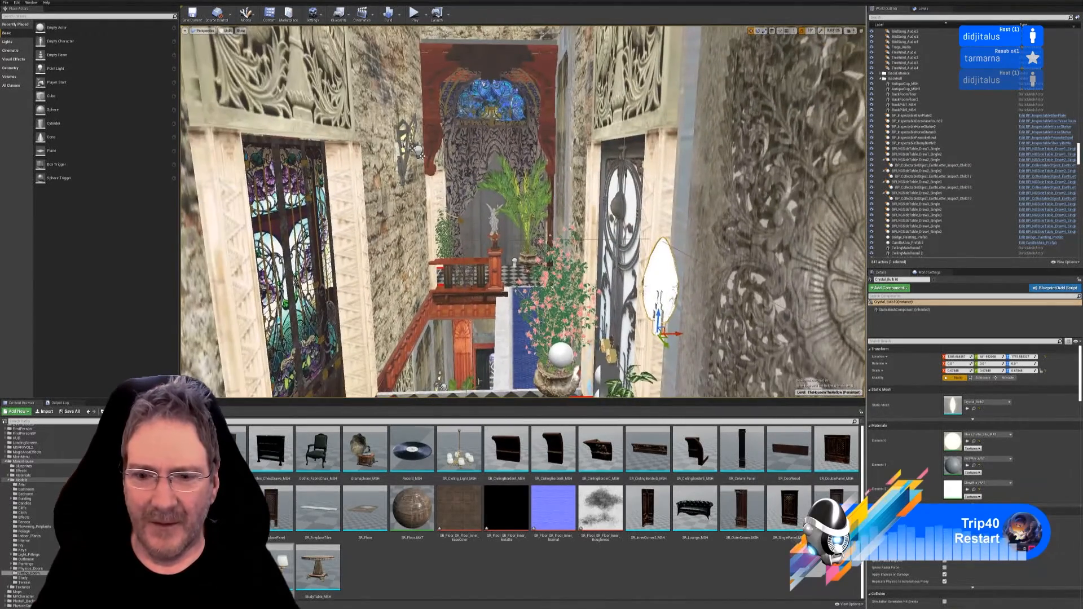
drag(675, 335, 394, 335)
right_drag(395, 334, 316, 337)
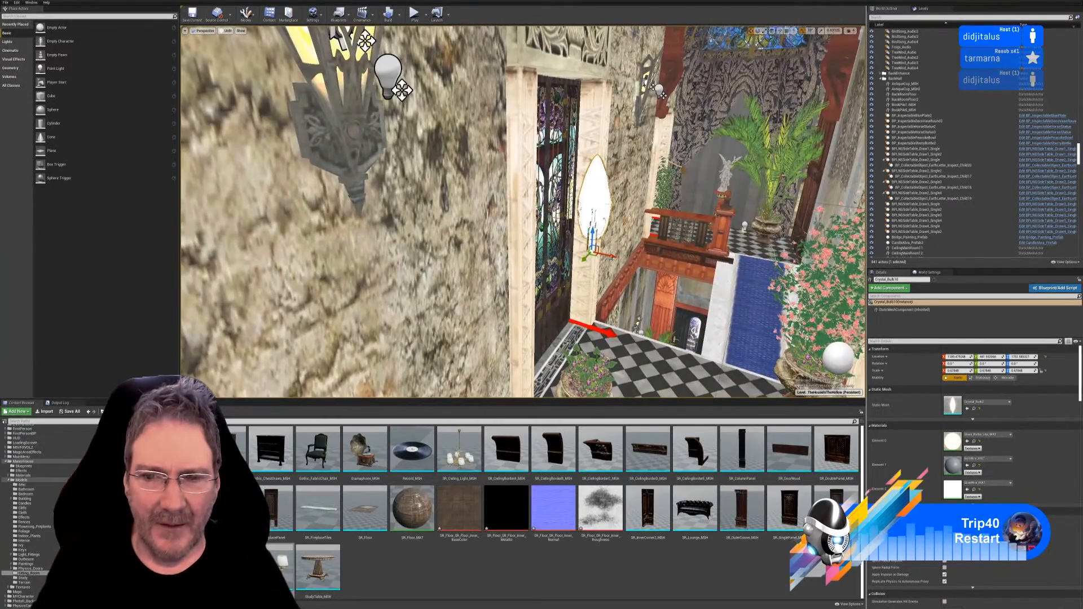
Move the crystal bulb copy across the hall to the landing beside the red folding screen
right_drag(633, 270, 666, 275)
drag(587, 206, 189, 164)
right_drag(189, 164, 319, 179)
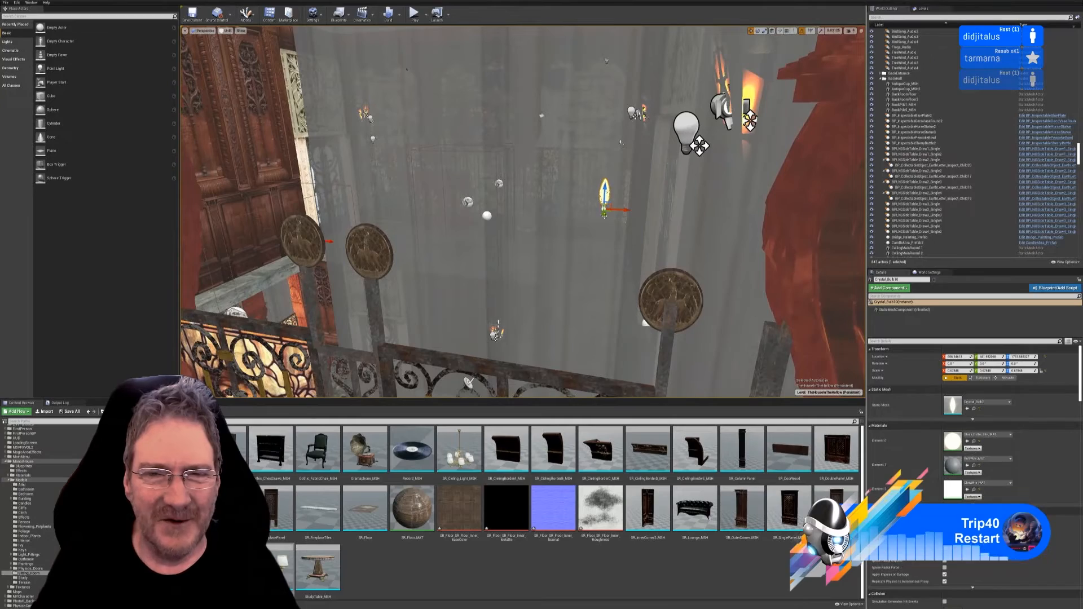
drag(413, 200, 411, 200)
right_drag(412, 199, 375, 190)
drag(534, 305, 731, 232)
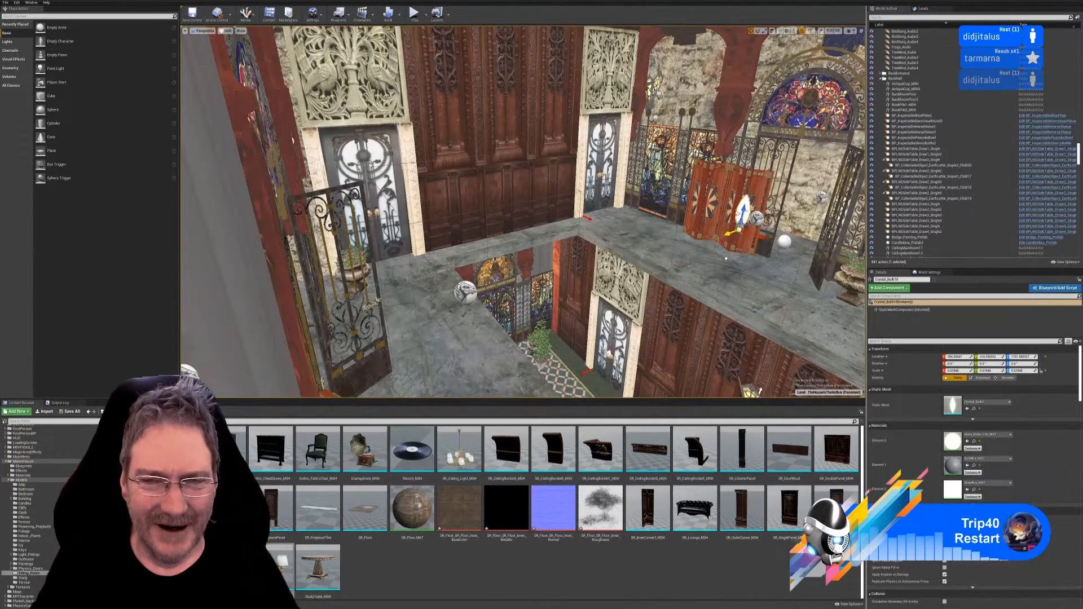
Lower the crystal bulb copy through the floor opening beside the carved door surround below
drag(705, 391, 706, 387)
right_drag(706, 387, 701, 423)
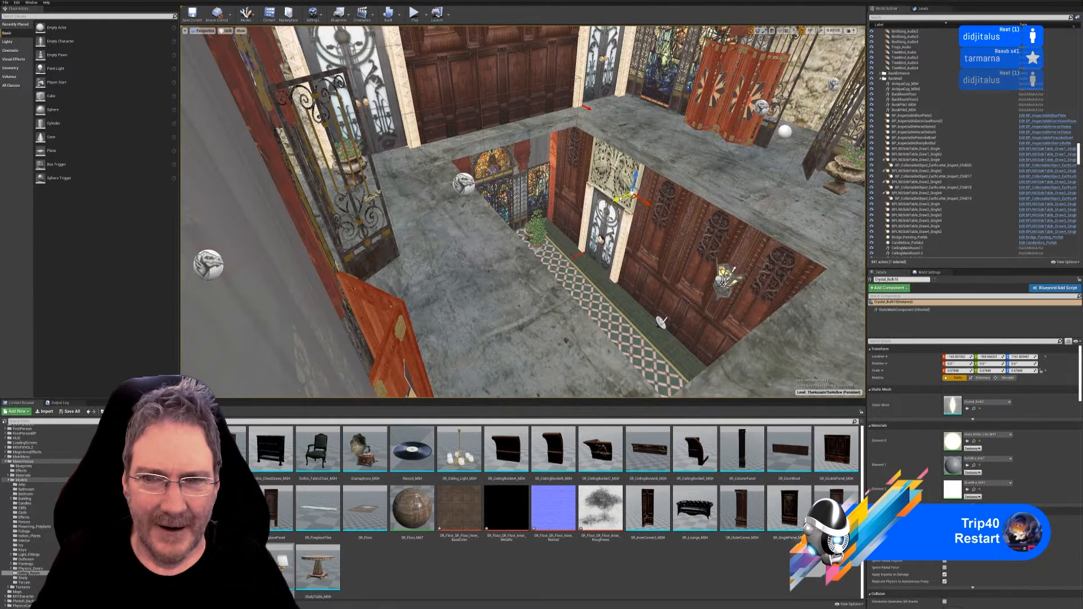
mouse_move(622, 270)
right_down()
mouse_move(623, 281)
mouse_move(622, 270)
right_up()
key(w)
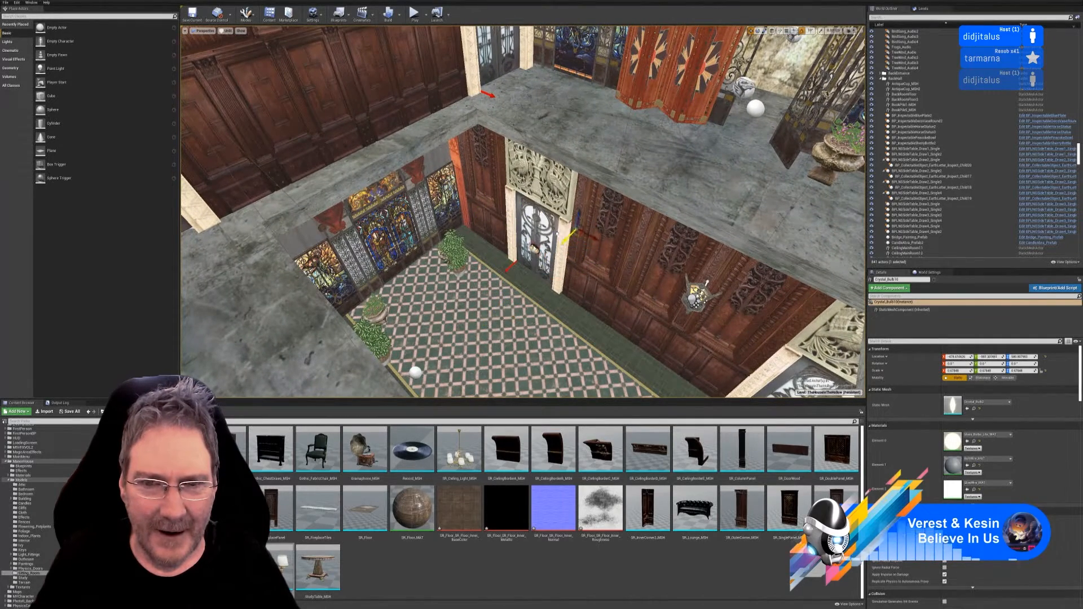
Bring the crystal bulb copy into the wallpapered sitting room, close to the double-shaded wall light
mouse_move(696, 304)
right_down()
mouse_move(728, 303)
mouse_move(699, 296)
right_up()
key(w)
key(w)
right_drag(530, 276, 545, 282)
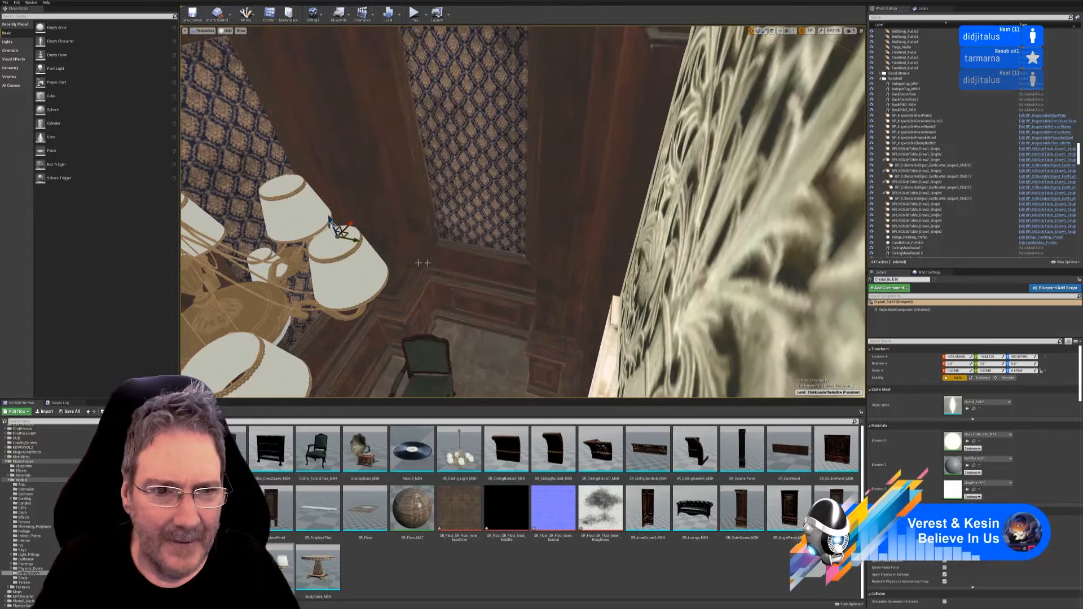
mouse_move(423, 263)
right_down()
mouse_move(403, 259)
mouse_move(423, 251)
right_up()
key(w)
key(w)
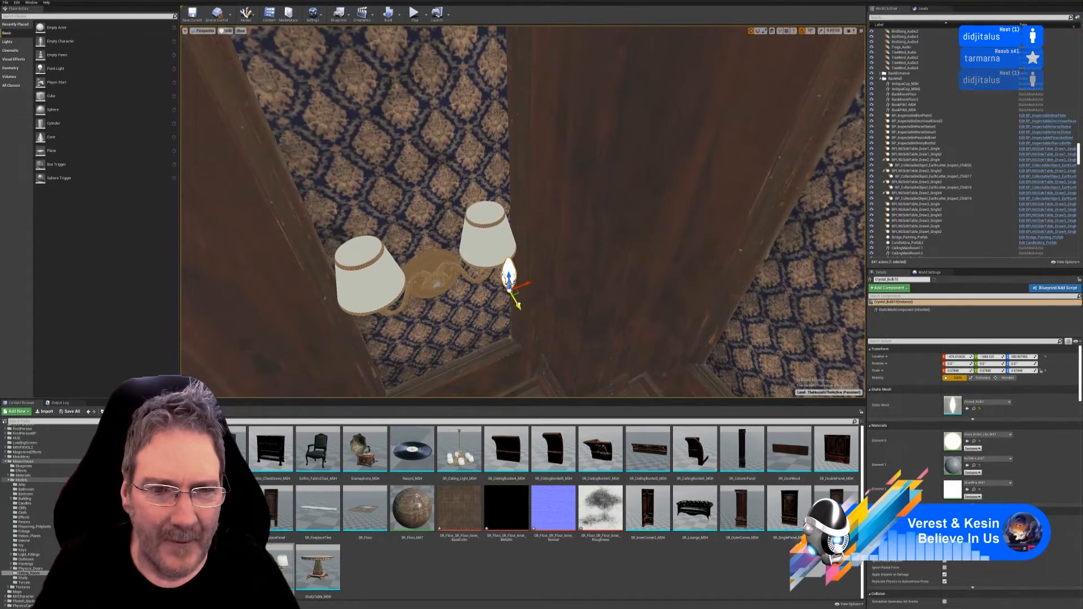
Move the crystal bulb copy inside the right-hand shade of the wall light
drag(488, 268, 490, 271)
mouse_move(490, 271)
right_down()
mouse_move(487, 293)
mouse_move(479, 287)
mouse_move(507, 288)
mouse_move(480, 282)
right_up()
key(w)
key(s)
key(w)
key(d)
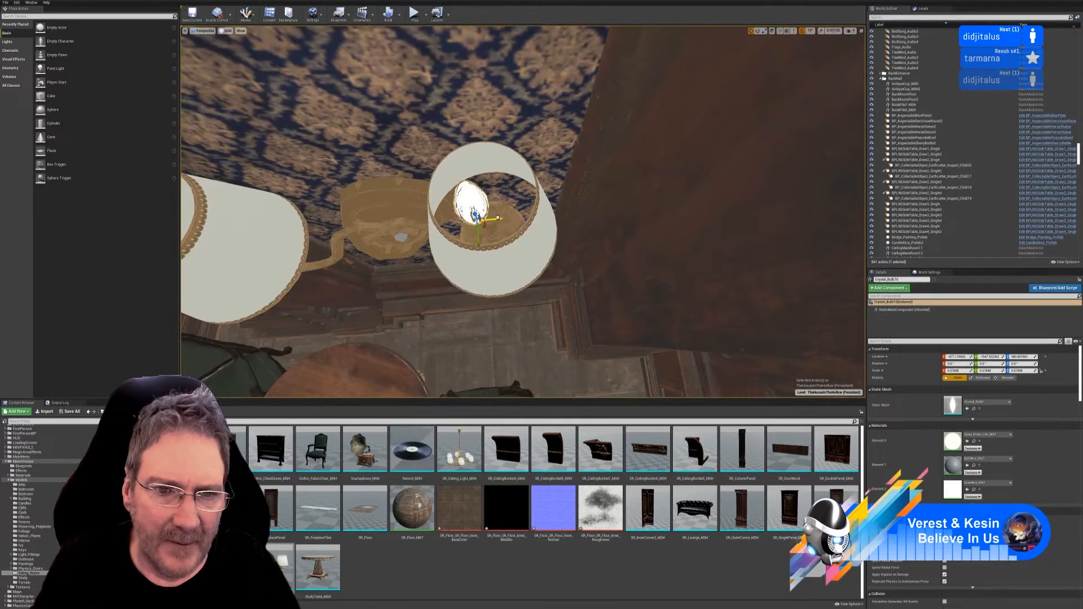
Centre the crystal bulb copy on the shade's candle stem and raise it so its base sits on top
right_drag(511, 218, 480, 130)
key(w)
key(w)
key(s)
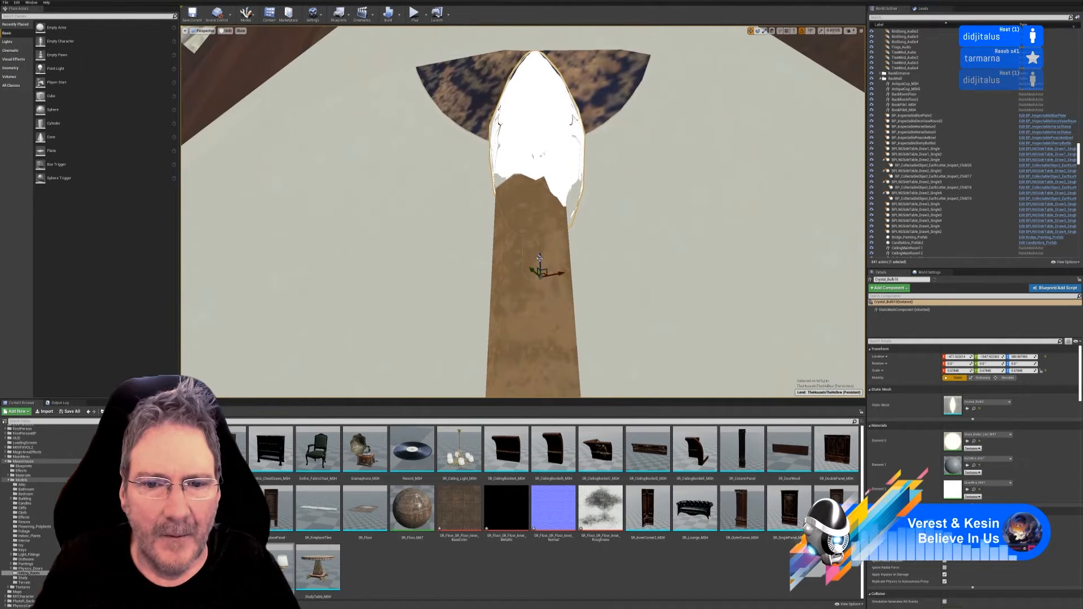
drag(540, 260, 540, 215)
right_drag(591, 236, 514, 292)
drag(523, 296, 515, 346)
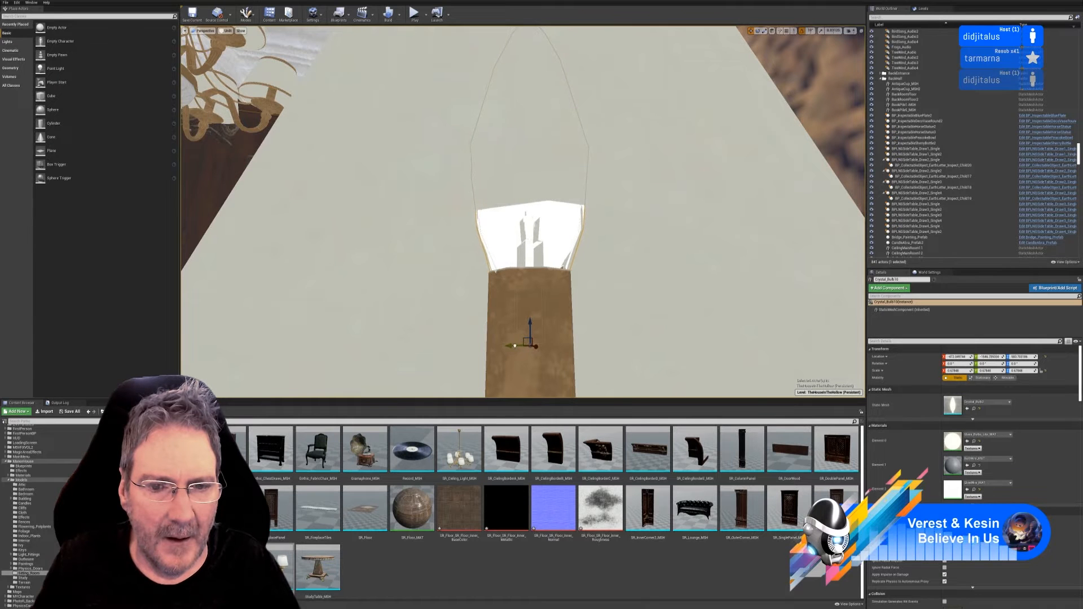
Examine the placed bulb in the wall light, and review its material, physics, collision and lighting settings
right_drag(514, 346, 575, 211)
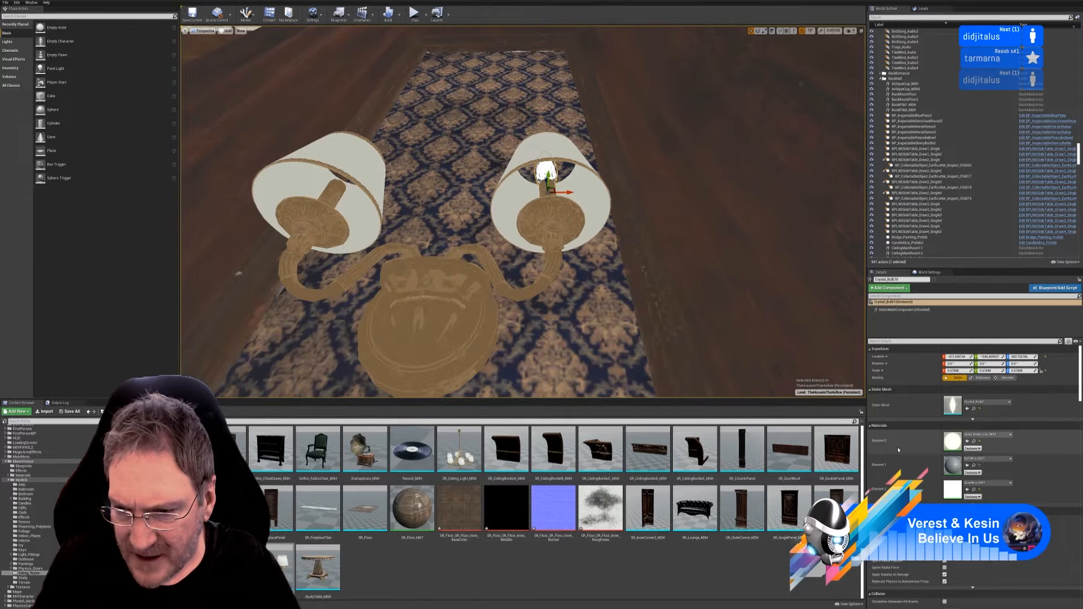
scroll(1003, 489, down, 8)
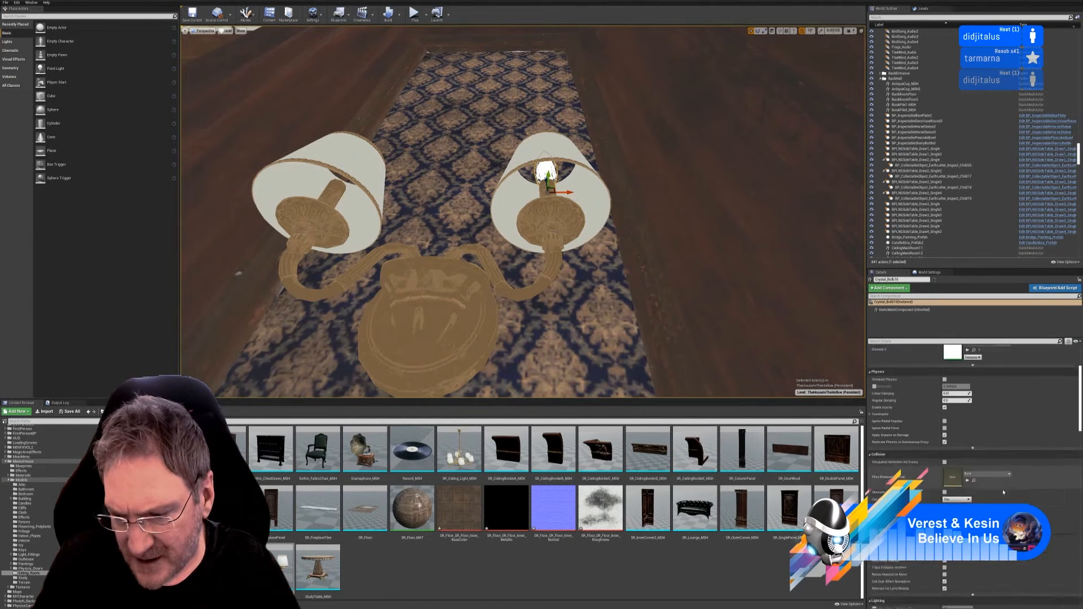
scroll(1002, 491, down, 10)
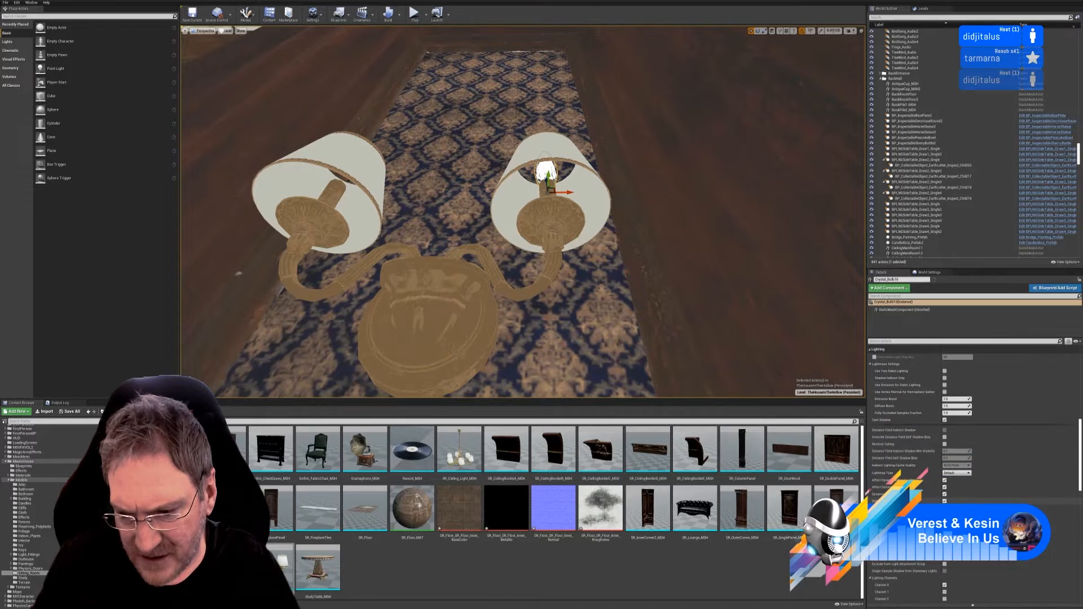
scroll(983, 466, up, 6)
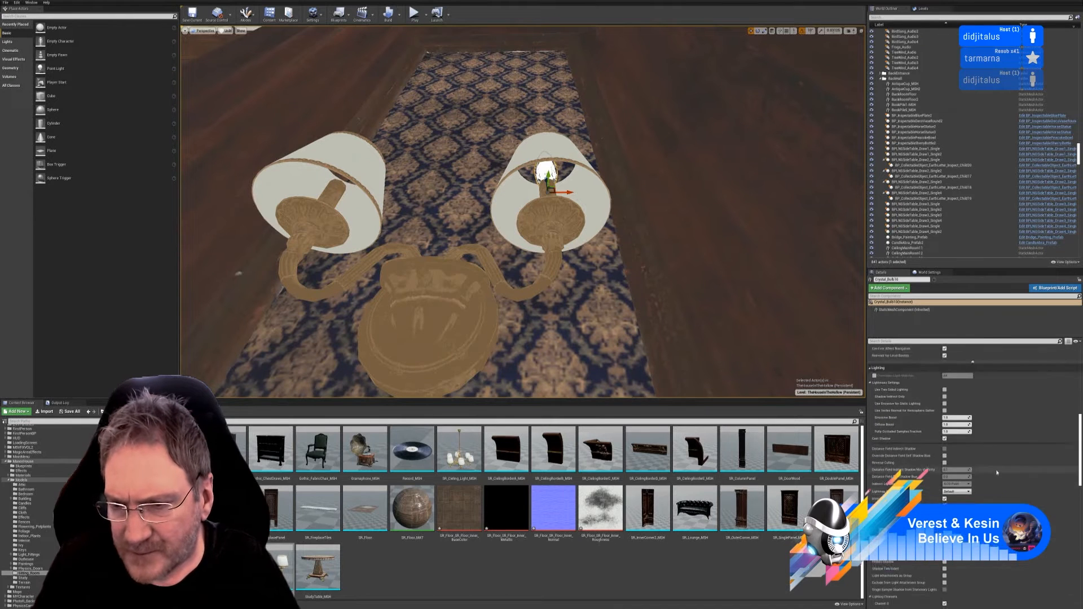
scroll(987, 463, up, 3)
scroll(977, 449, up, 5)
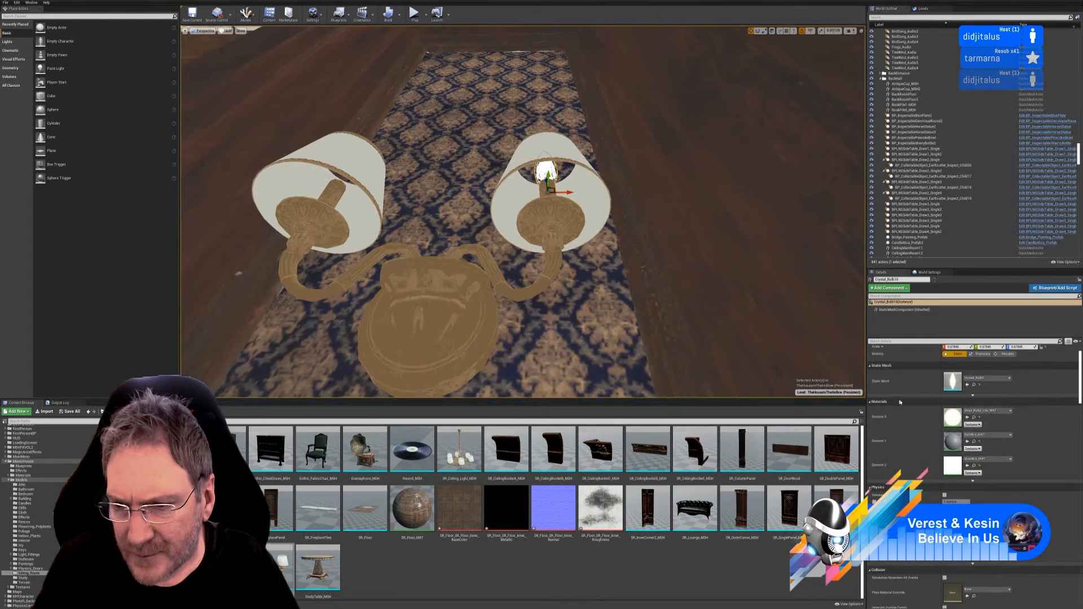
scroll(878, 410, up, 2)
Select the bulb copy's static mesh component and review its physics, lighting and rendering settings
click(905, 311)
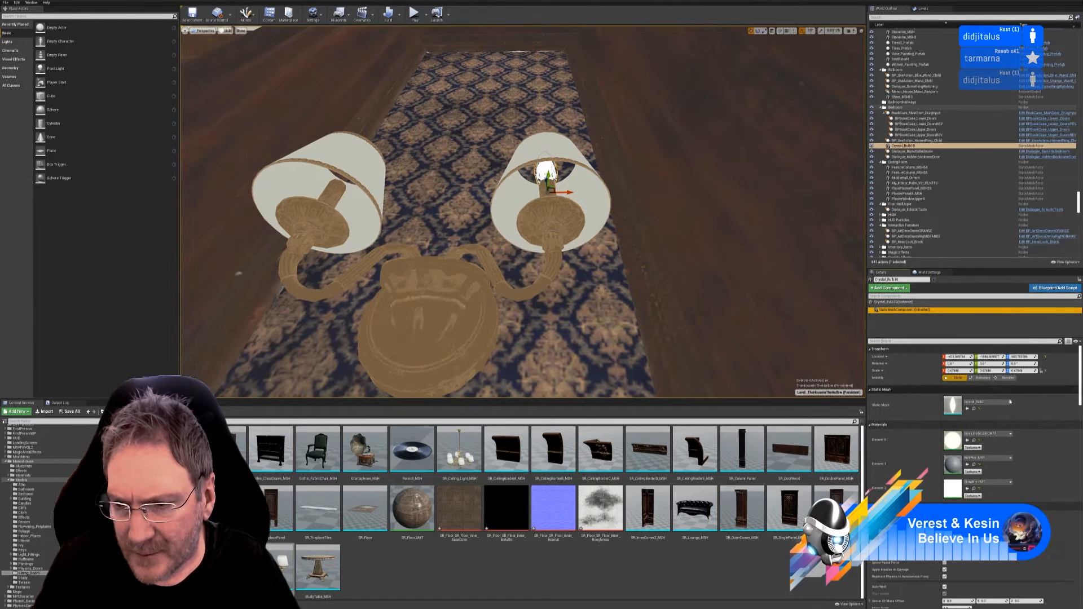
scroll(1020, 444, down, 8)
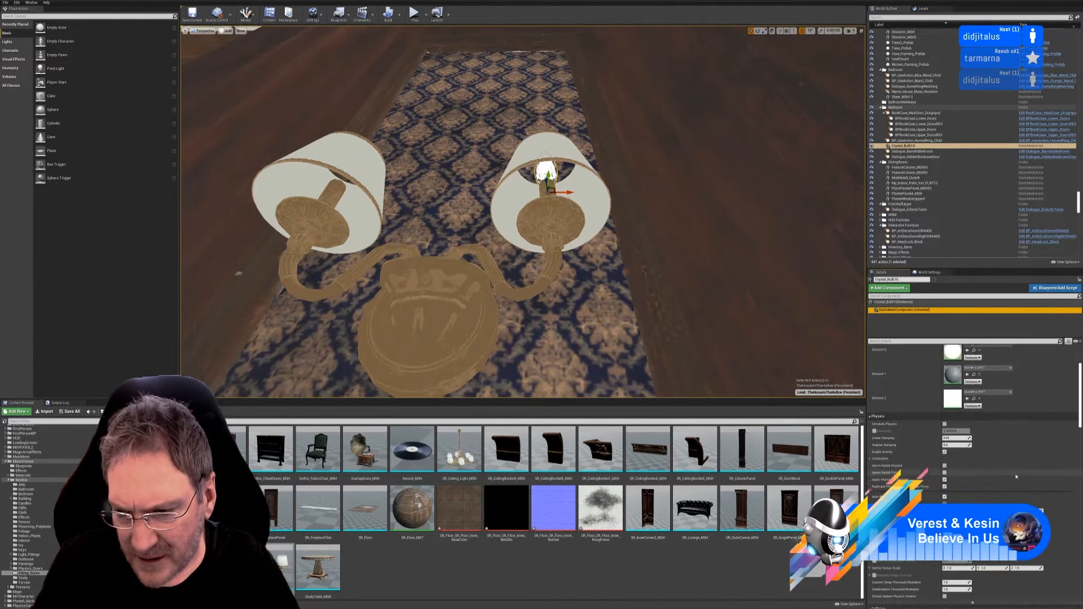
scroll(1012, 503, down, 10)
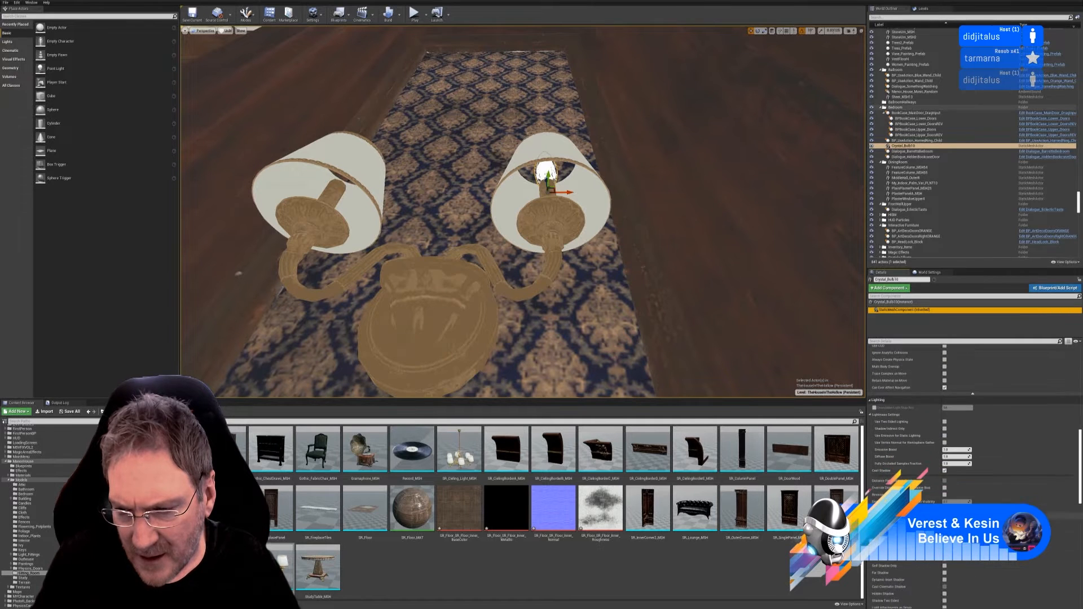
scroll(1011, 564, down, 10)
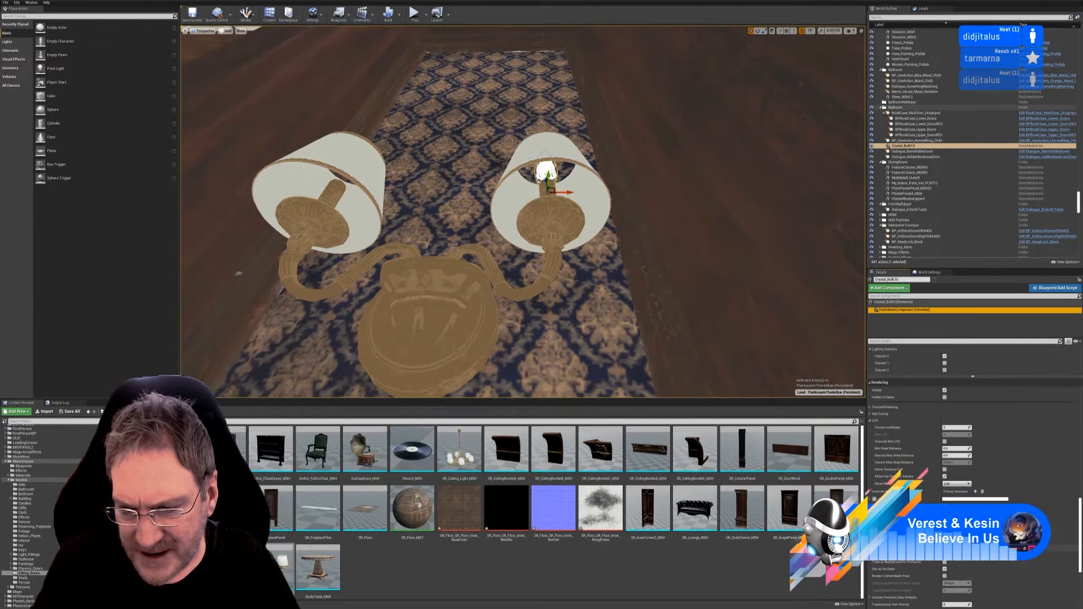
scroll(1010, 561, up, 5)
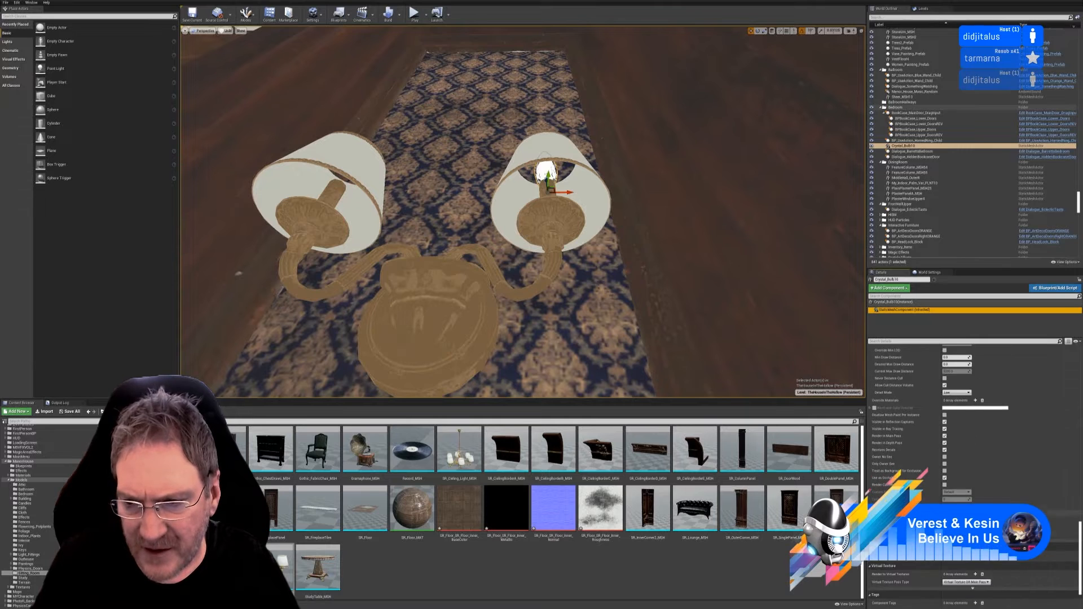
scroll(1019, 417, up, 6)
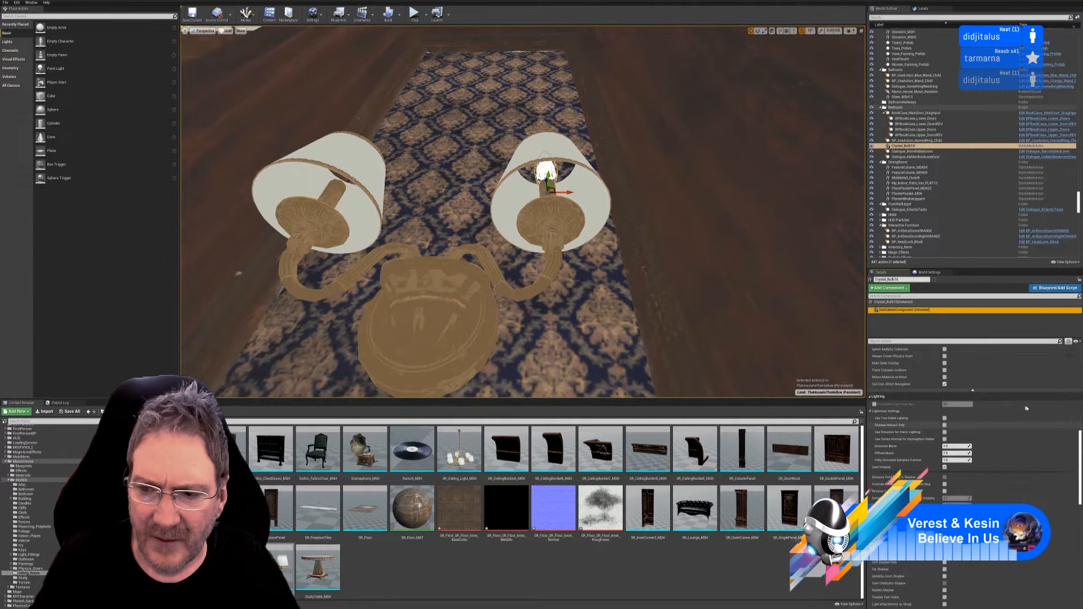
Review the bulb component's physics, material and transform settings, going back up from its lighting settings
scroll(1018, 400, up, 3)
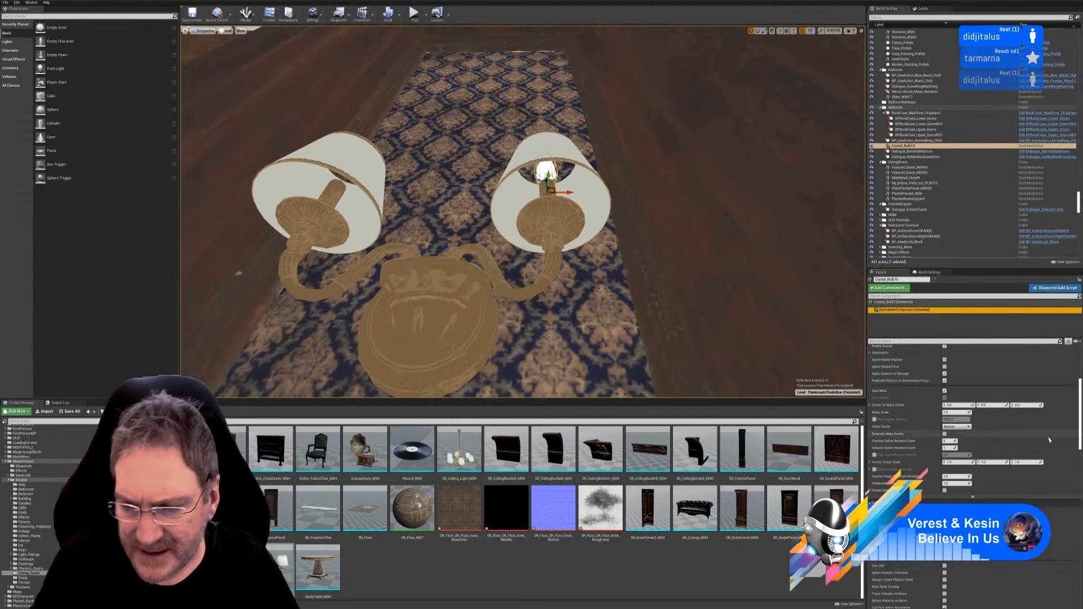
scroll(1009, 395, up, 4)
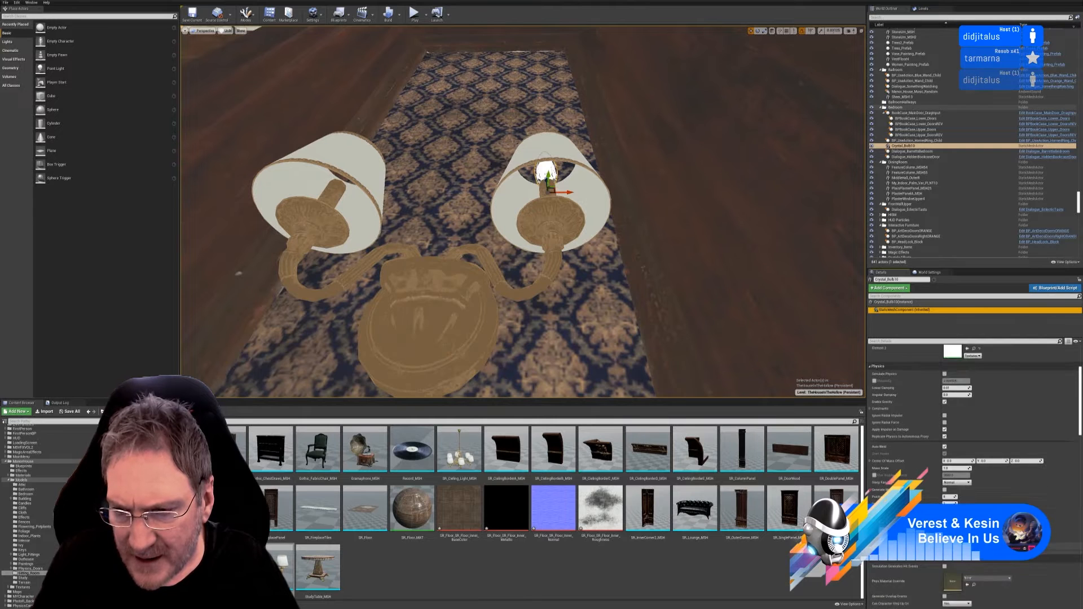
scroll(988, 492, up, 4)
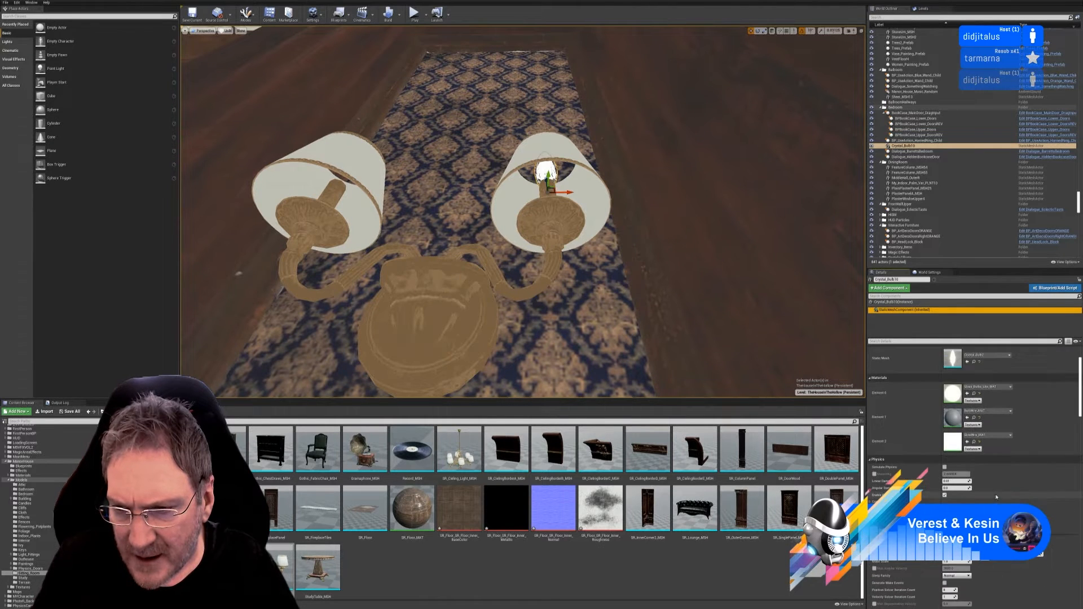
right_click(540, 169)
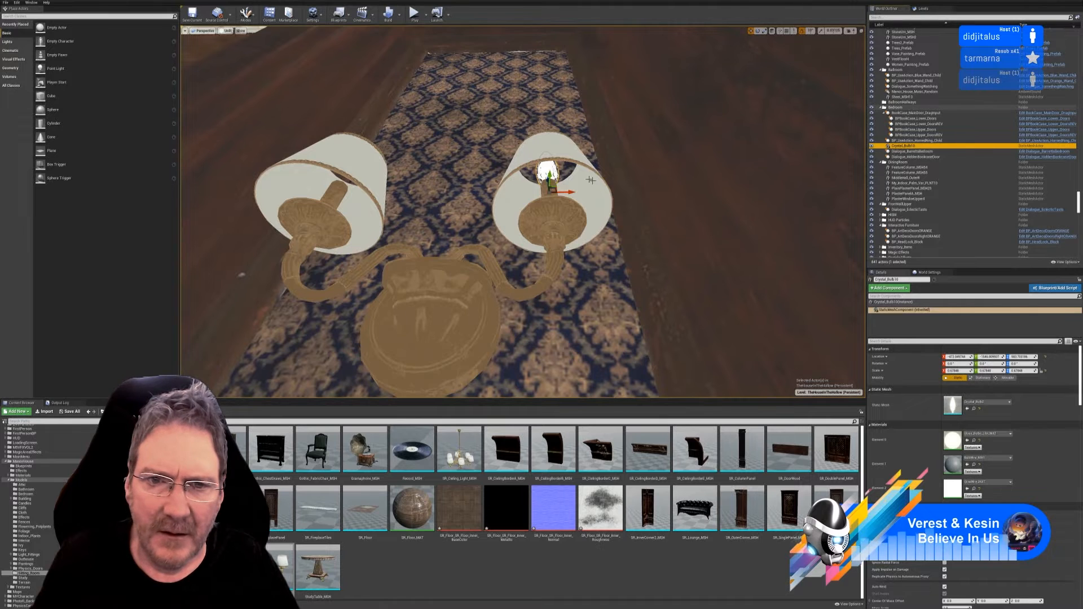
right_click(551, 166)
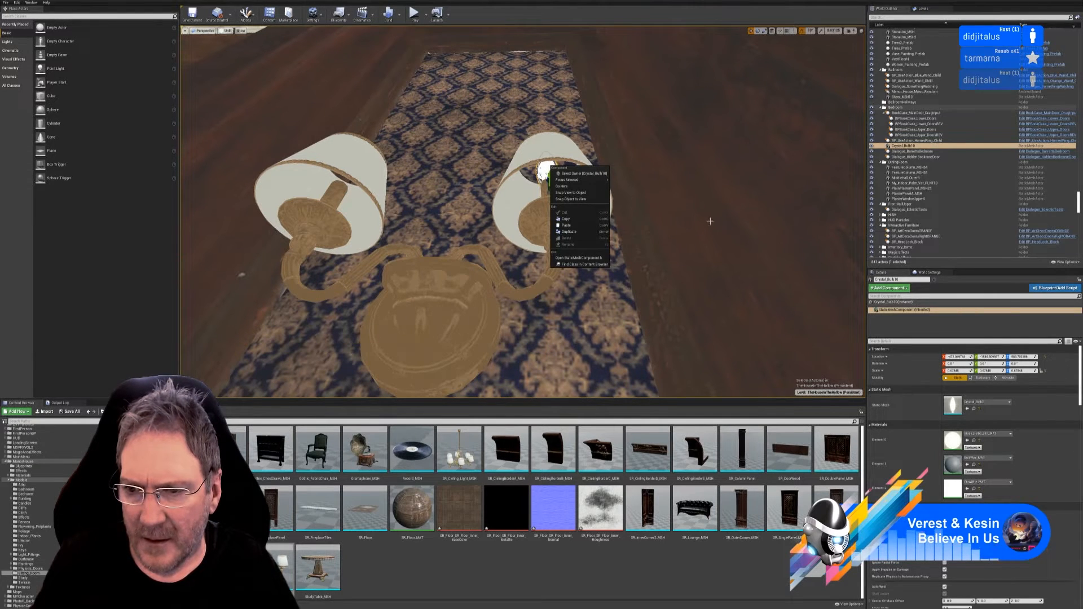
Duplicate the crystal bulb in the right-hand shade and move the copy sideways into the wall light's left-hand shade
click(906, 145)
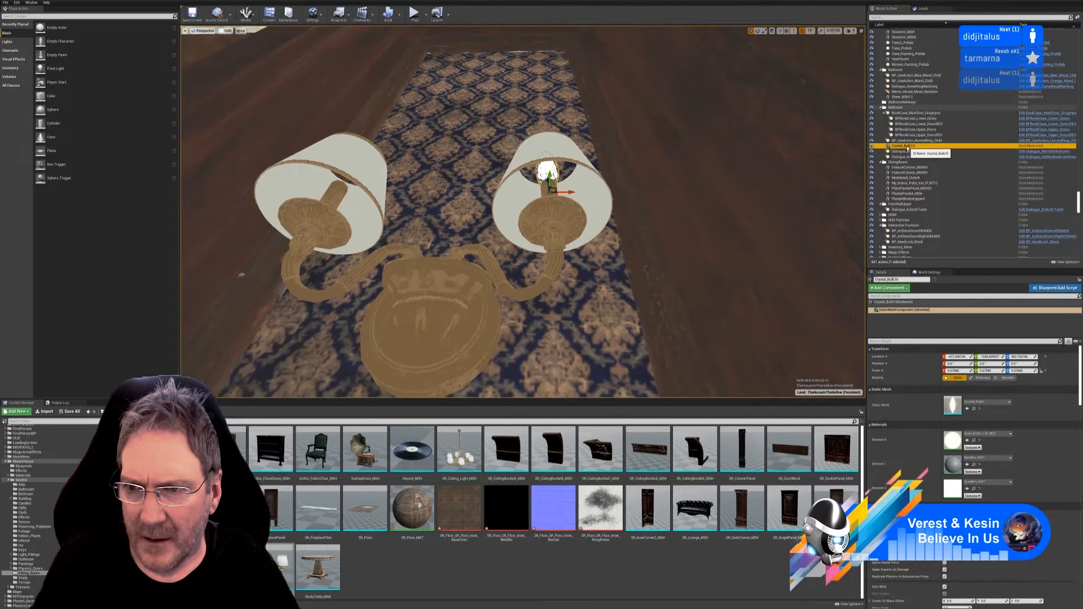
right_click(907, 146)
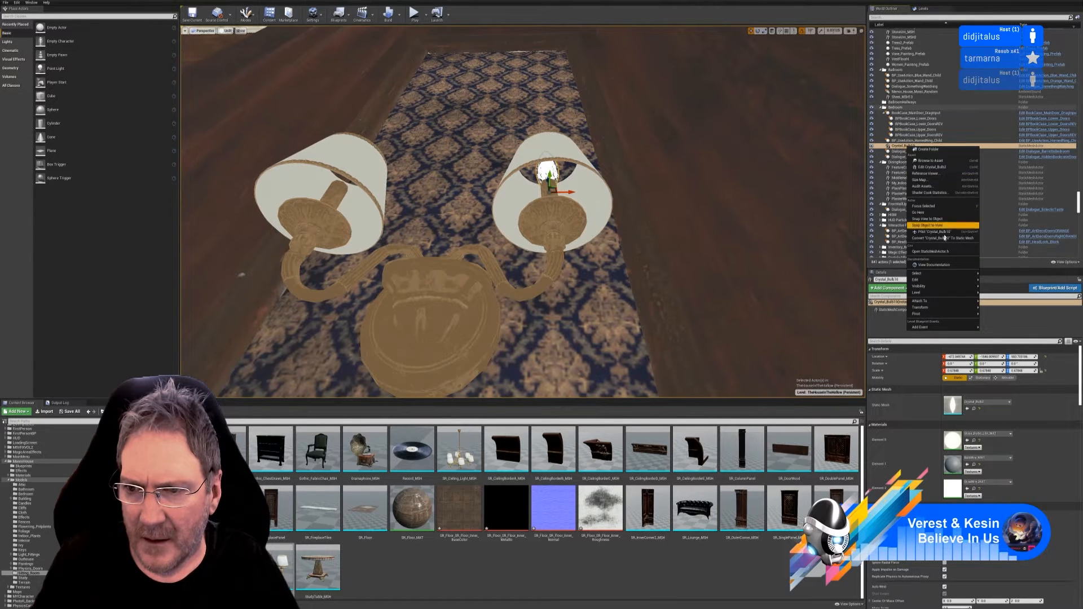
mouse_move(925, 286)
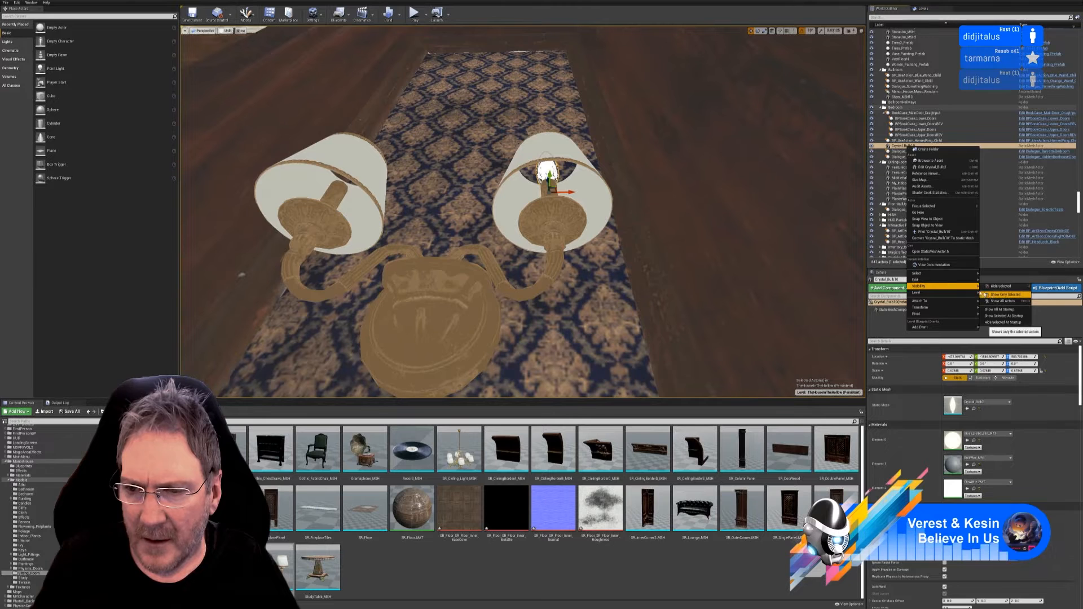
mouse_move(959, 293)
right_click(543, 175)
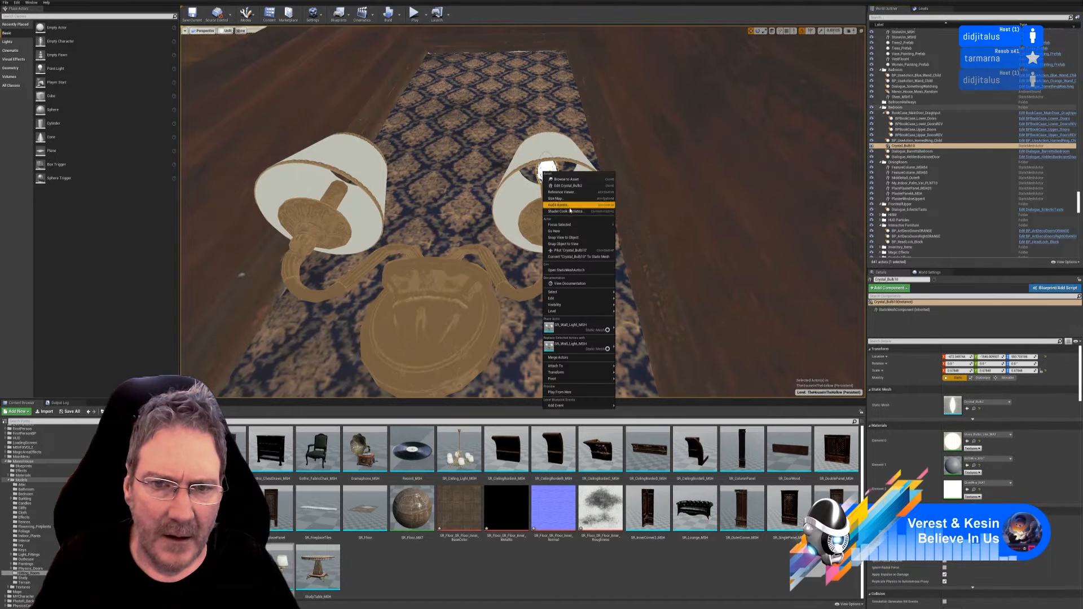
mouse_move(570, 301)
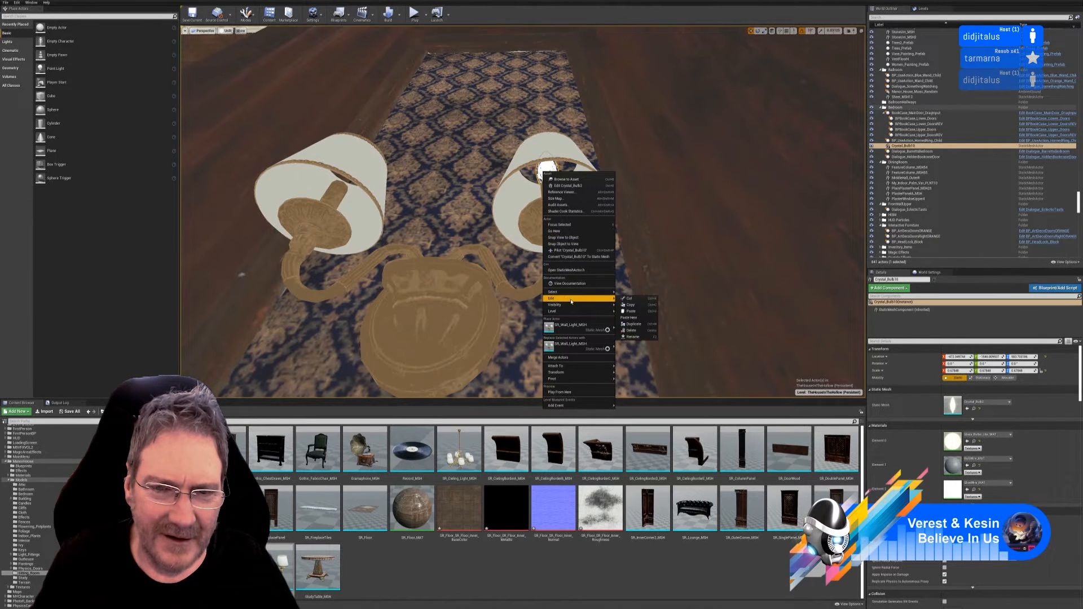
click(642, 326)
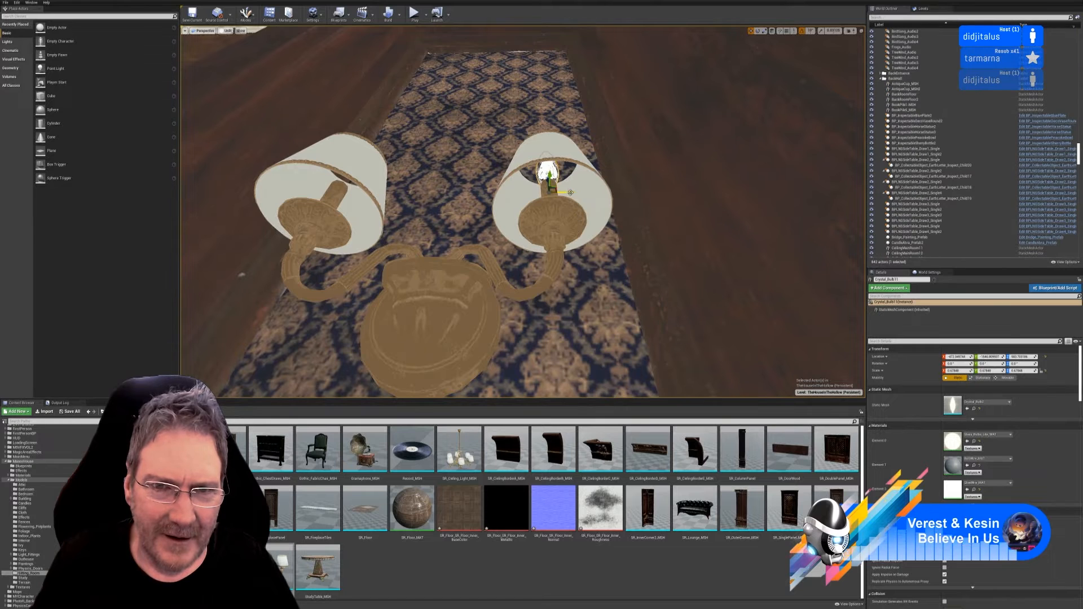
drag(570, 194, 367, 210)
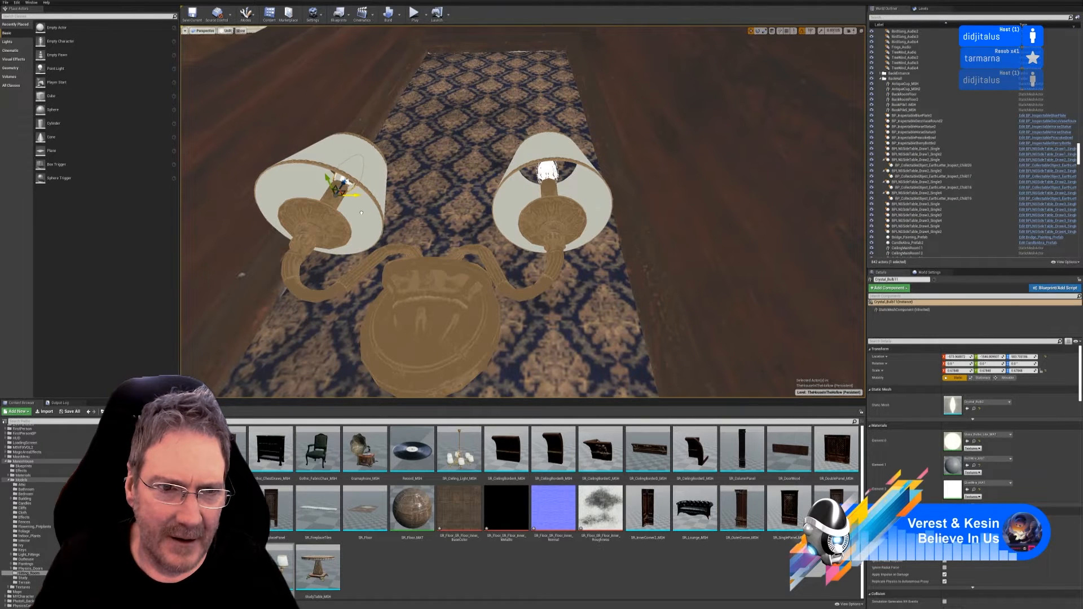
Duplicate the crystal bulb in the left-hand shade and lift the copy out above the shade
right_drag(440, 256, 427, 237)
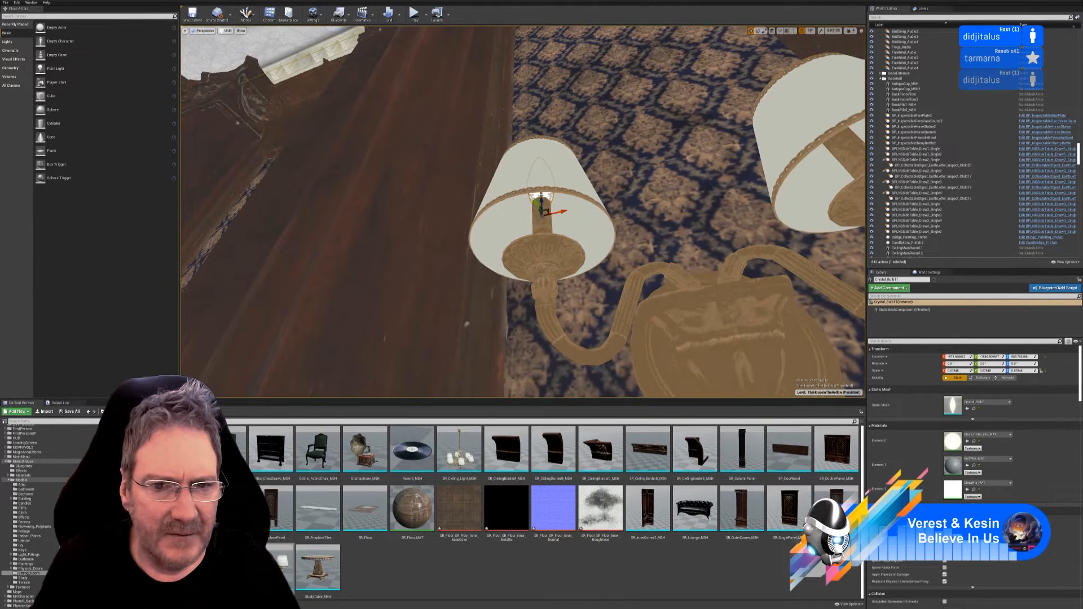
right_click(535, 196)
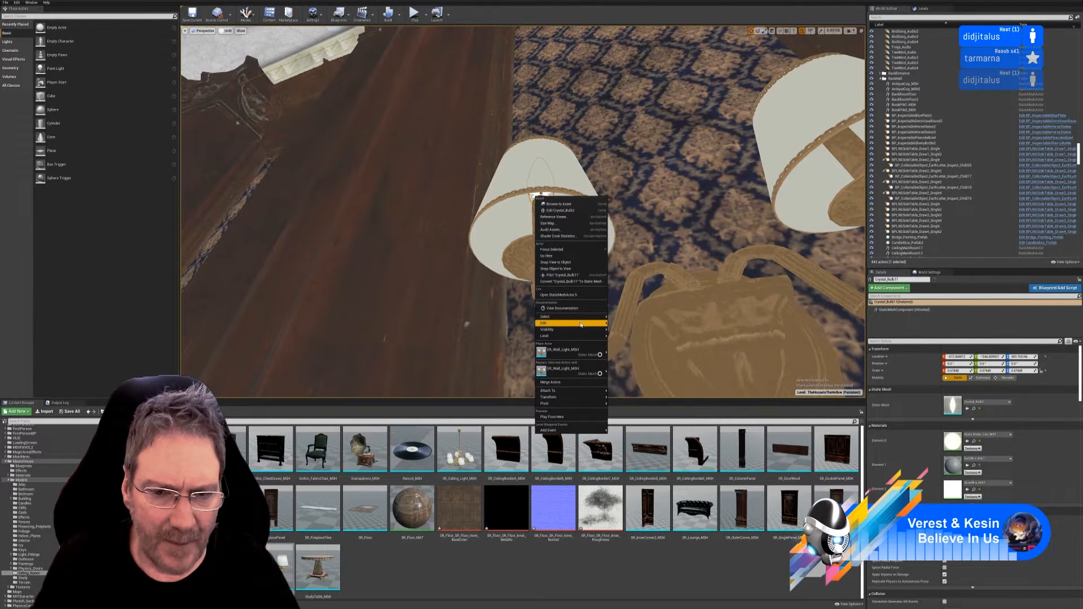
mouse_move(581, 324)
click(629, 354)
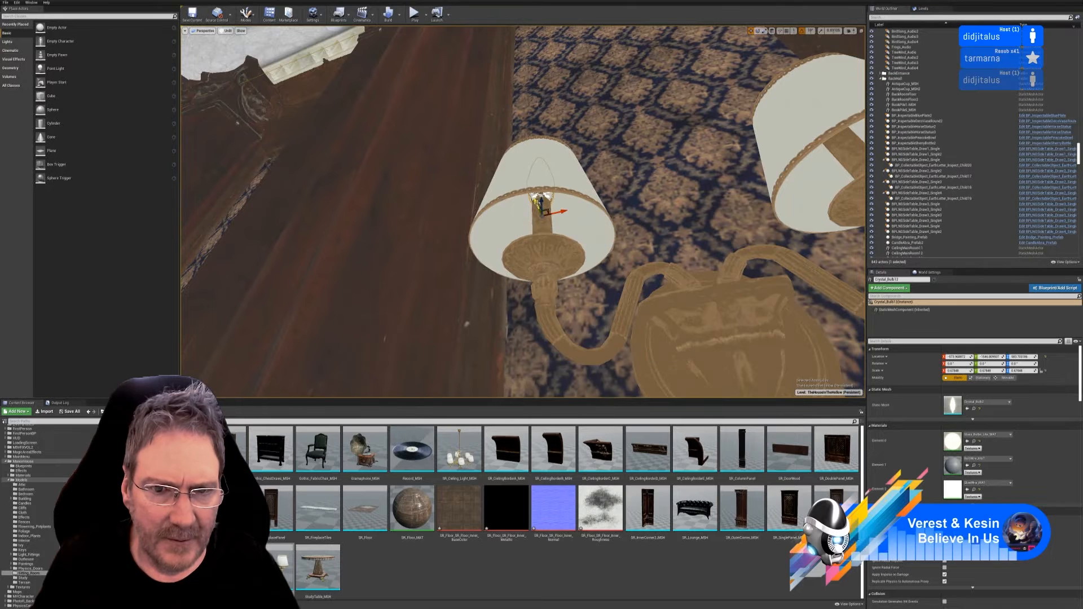
drag(536, 203, 489, 87)
Move the new bulb copy across the room to the left-hand shade of the wall light beside the carved overmantel
right_drag(618, 118, 532, 148)
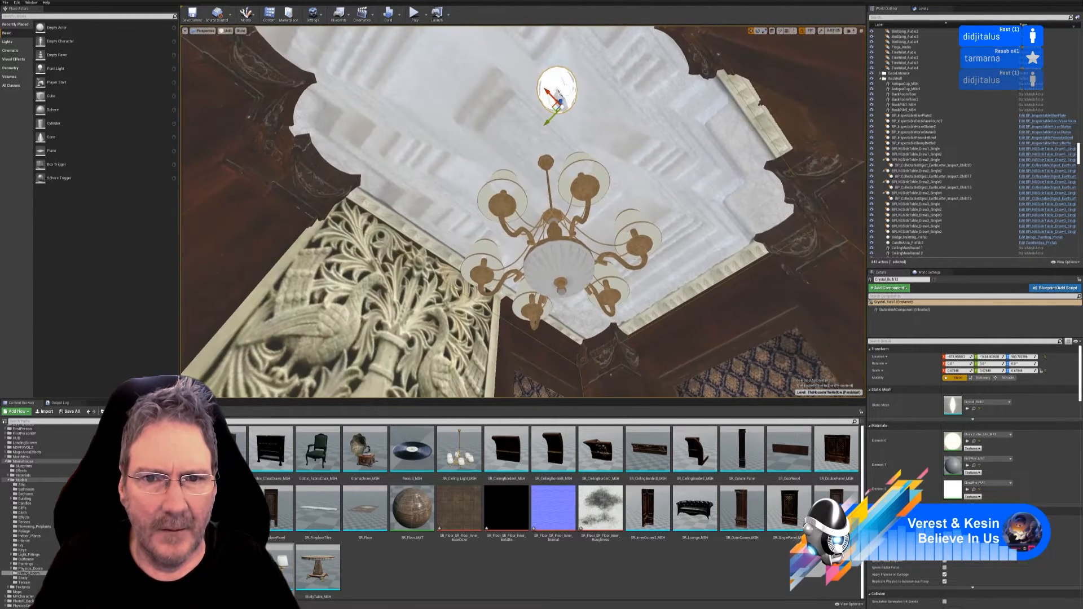
drag(551, 105, 556, 394)
mouse_move(556, 395)
right_down()
mouse_move(561, 418)
mouse_move(536, 388)
right_up()
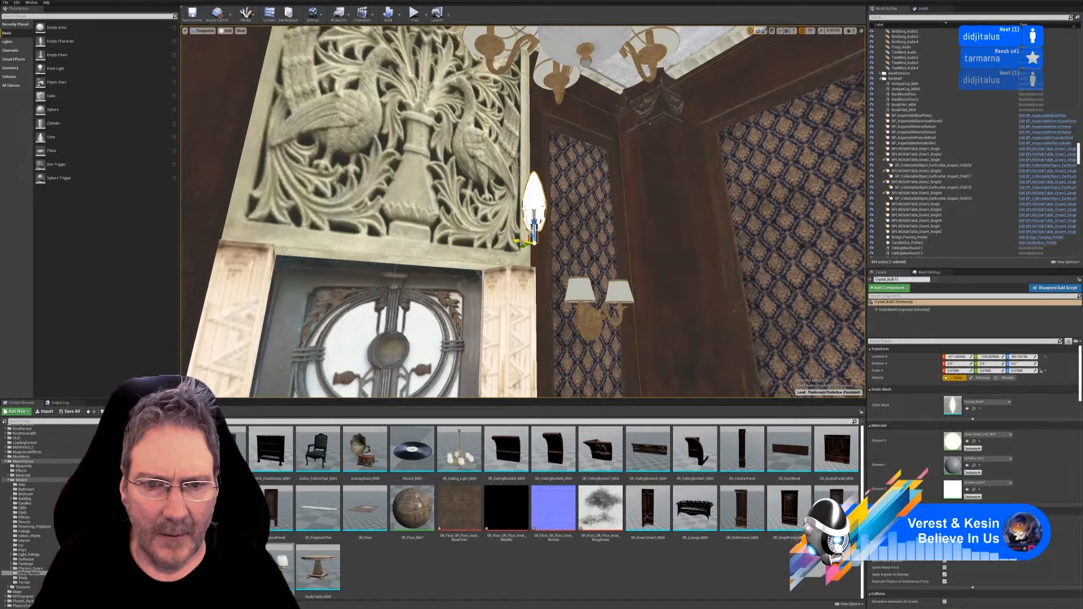
drag(522, 241, 576, 285)
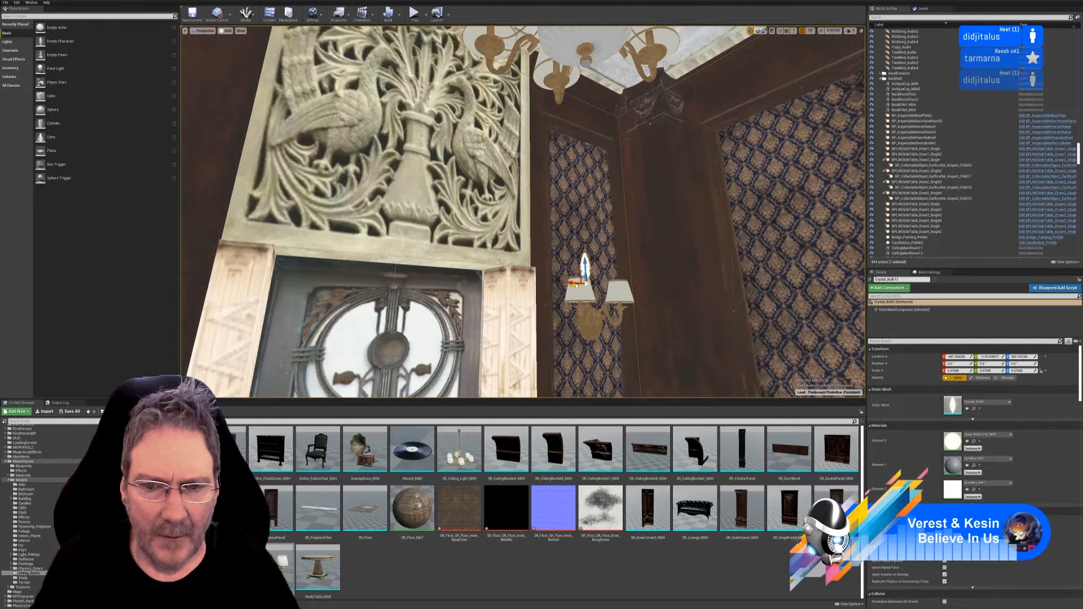
right_drag(599, 293, 518, 300)
drag(567, 245, 661, 244)
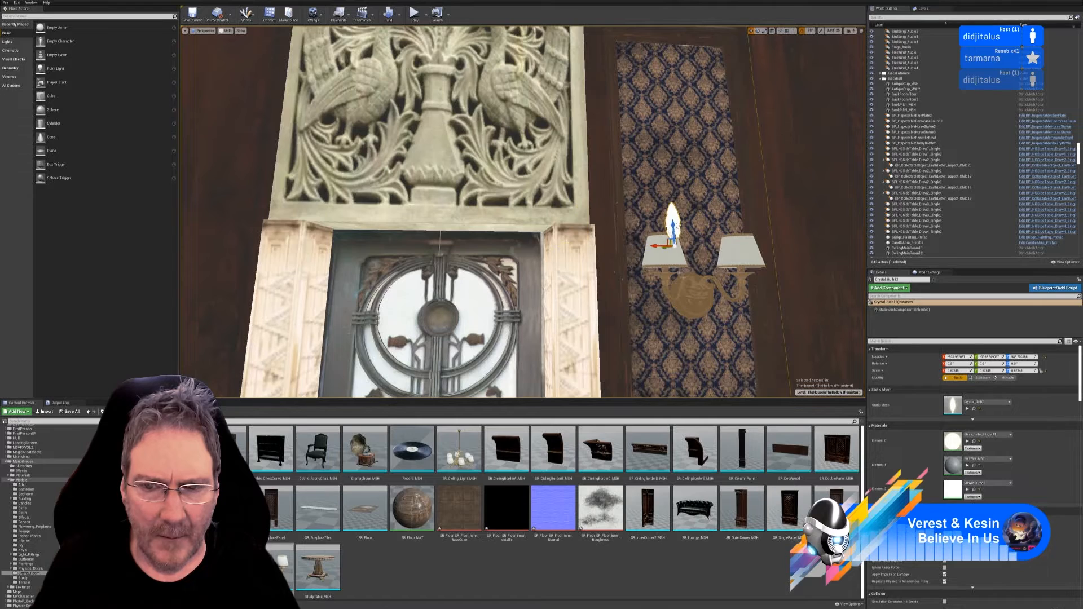
right_drag(597, 270, 676, 301)
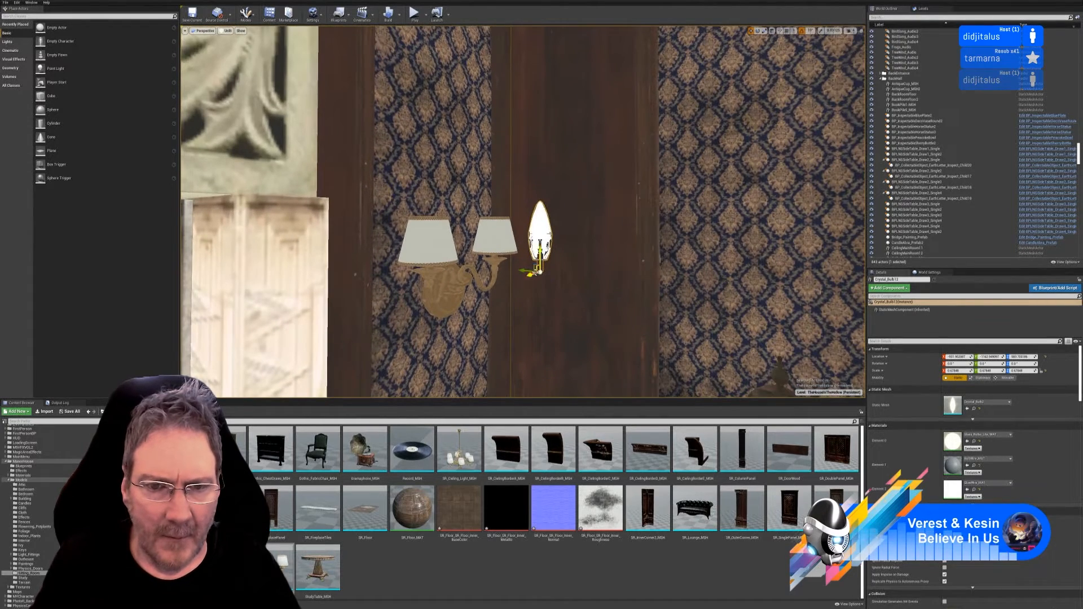
drag(537, 272, 418, 249)
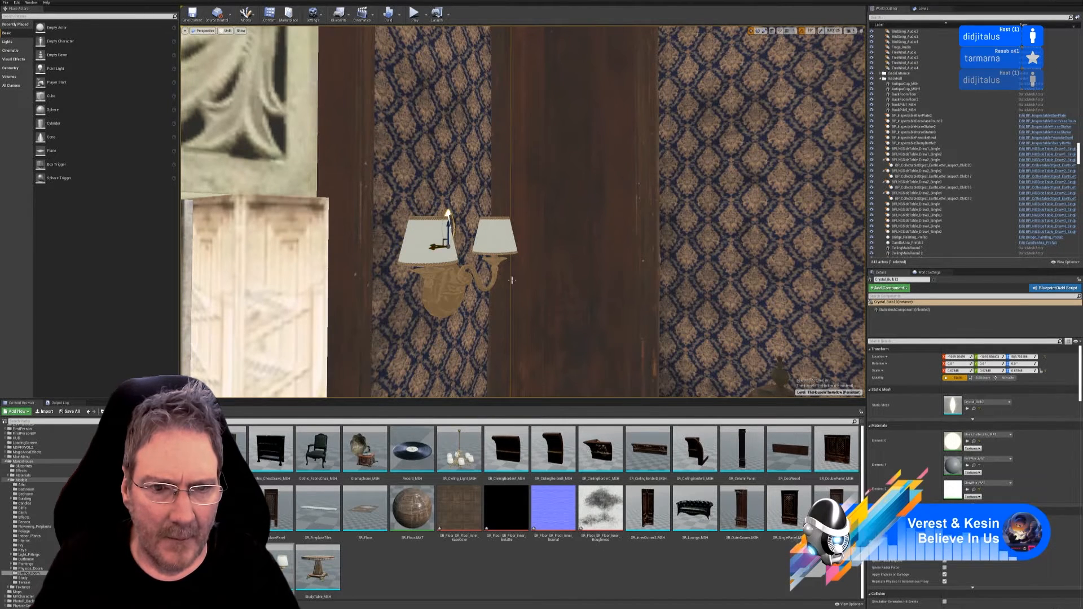
Centre the bulb copy on the candle stem inside the left-hand shade of the second wall light
right_drag(511, 280, 521, 223)
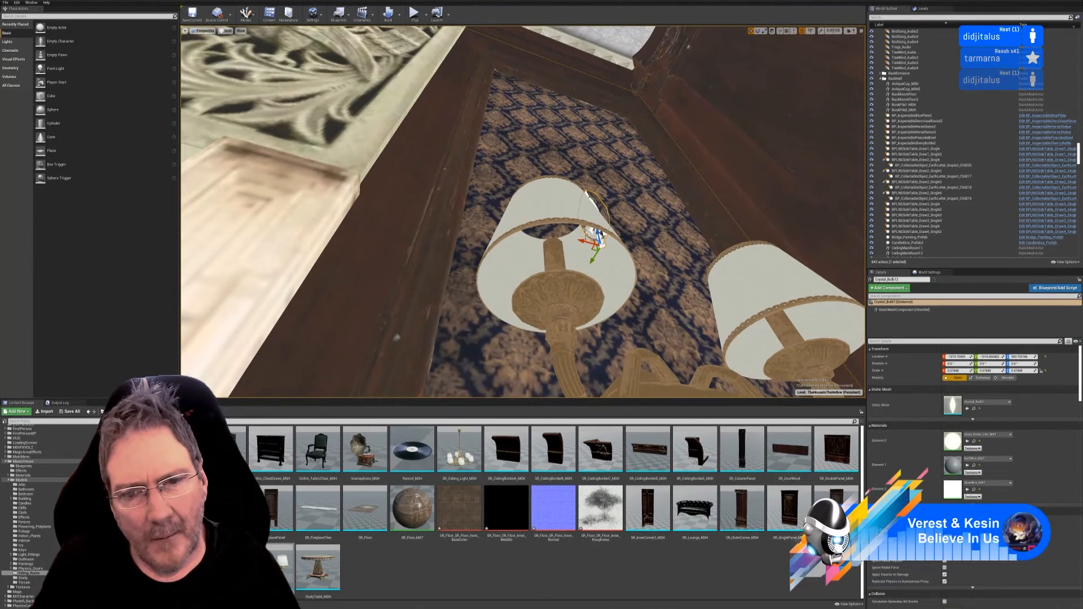
drag(584, 242, 580, 240)
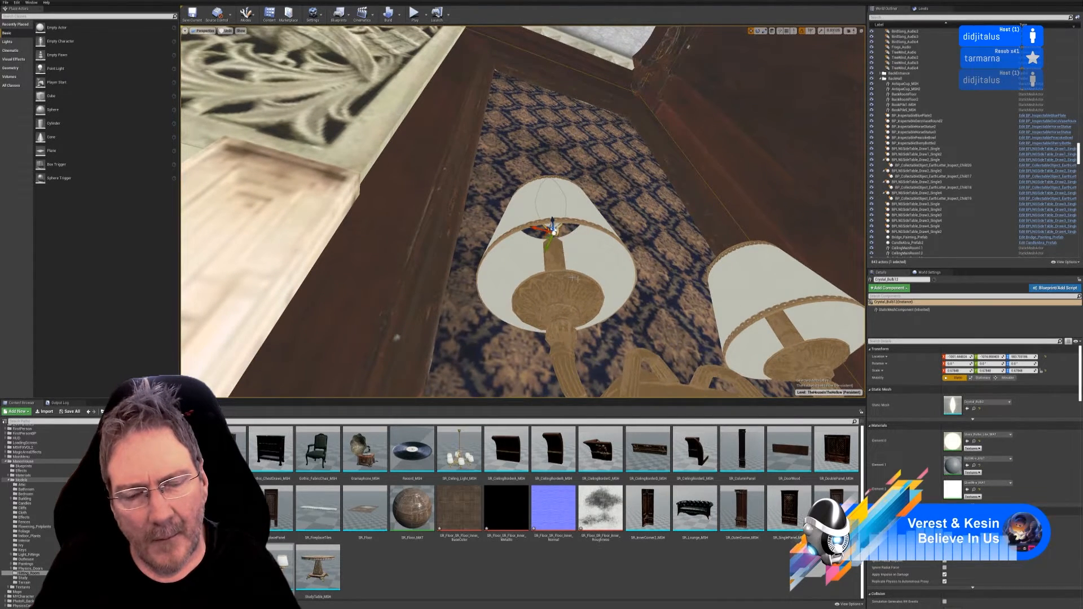
right_drag(574, 279, 618, 271)
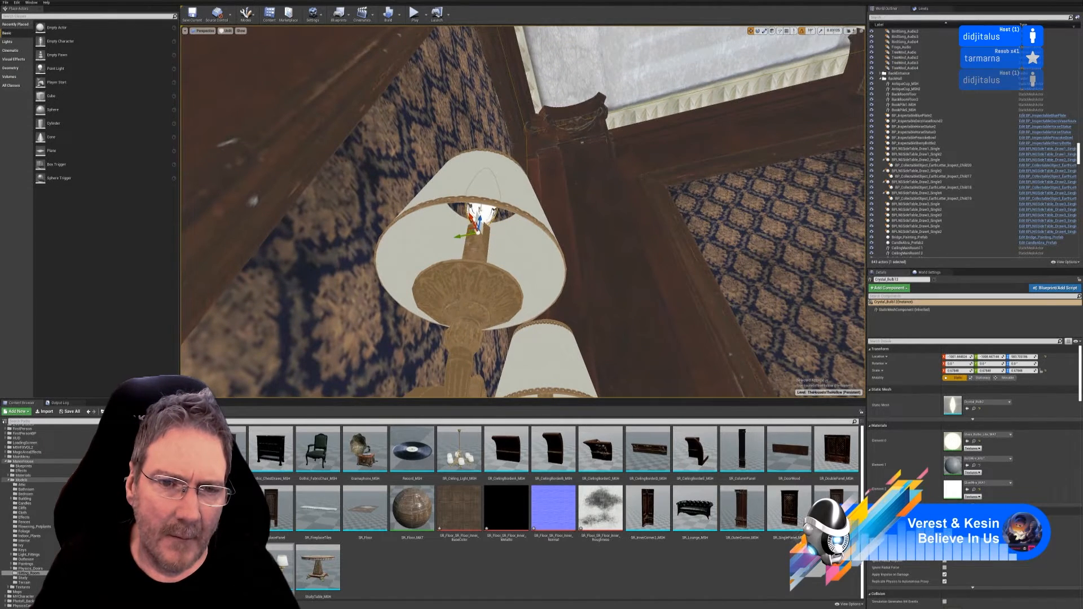
right_drag(522, 237, 494, 230)
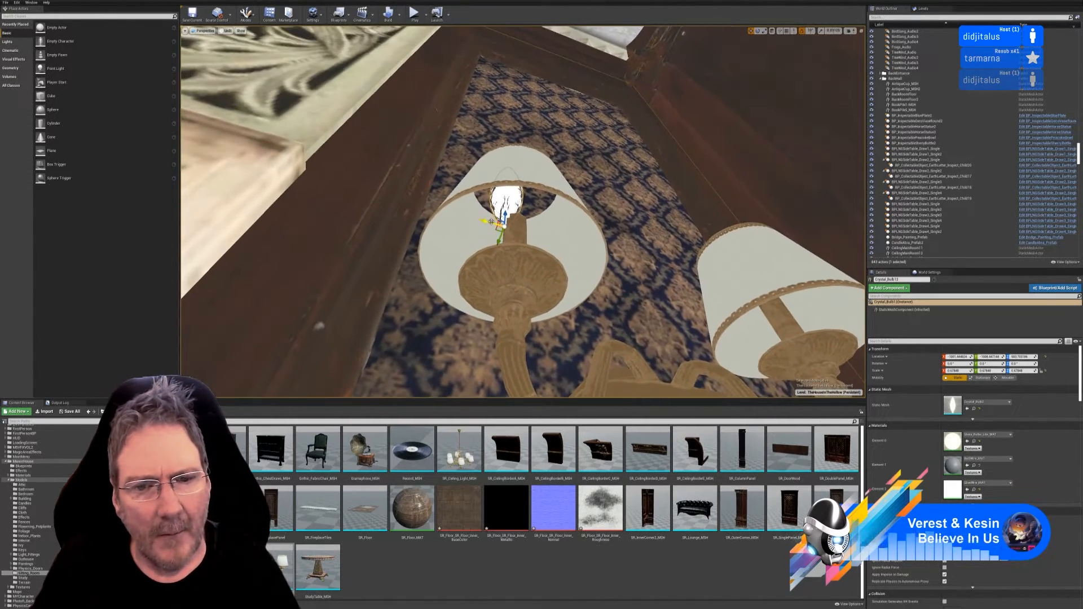
drag(501, 229, 498, 227)
right_drag(498, 227, 518, 144)
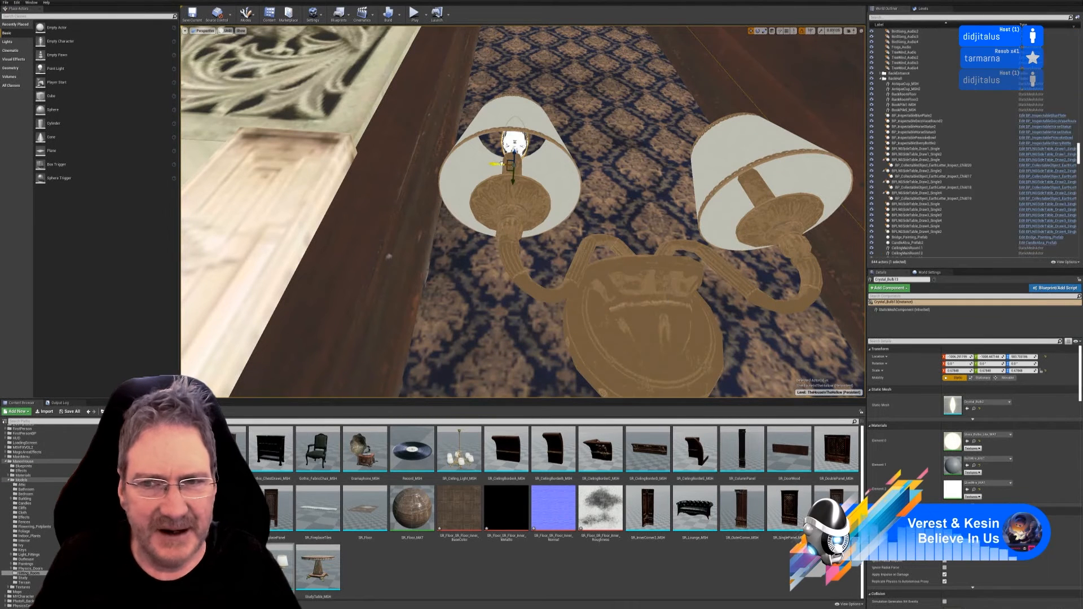
Copy the bulb into the second wall light's right-hand shade, align it on the candle stem, and clear the selection
drag(751, 194, 758, 194)
right_drag(757, 195, 795, 258)
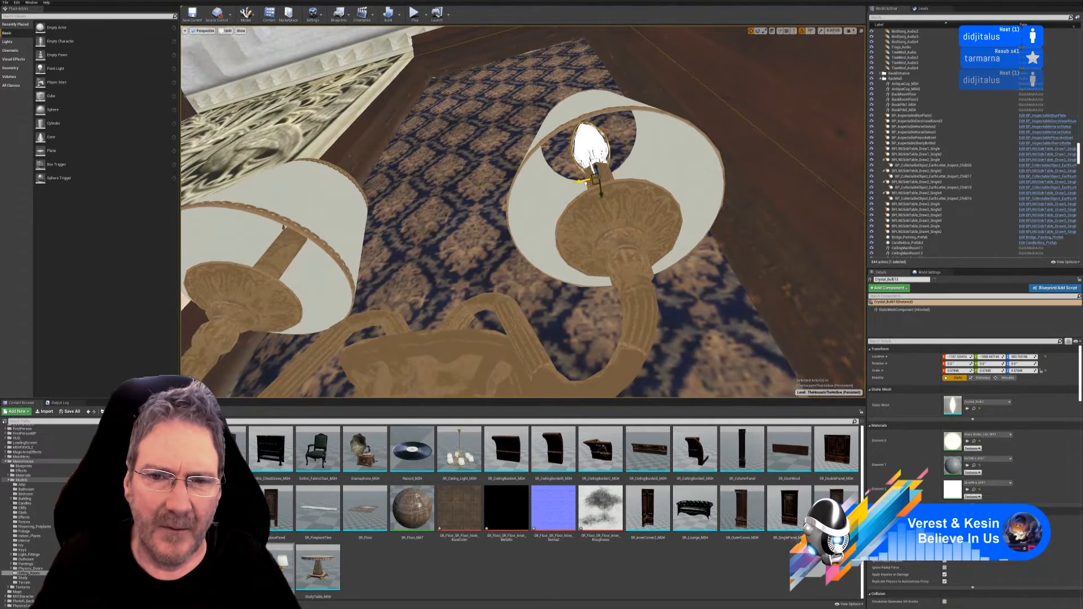
drag(585, 183, 584, 184)
right_drag(584, 184, 634, 180)
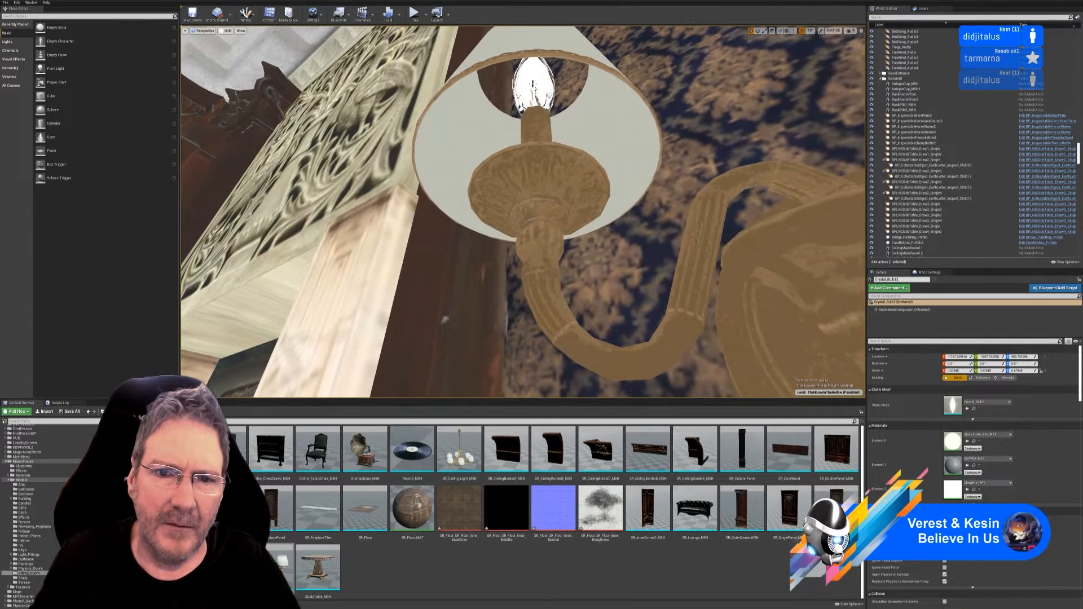
click(532, 84)
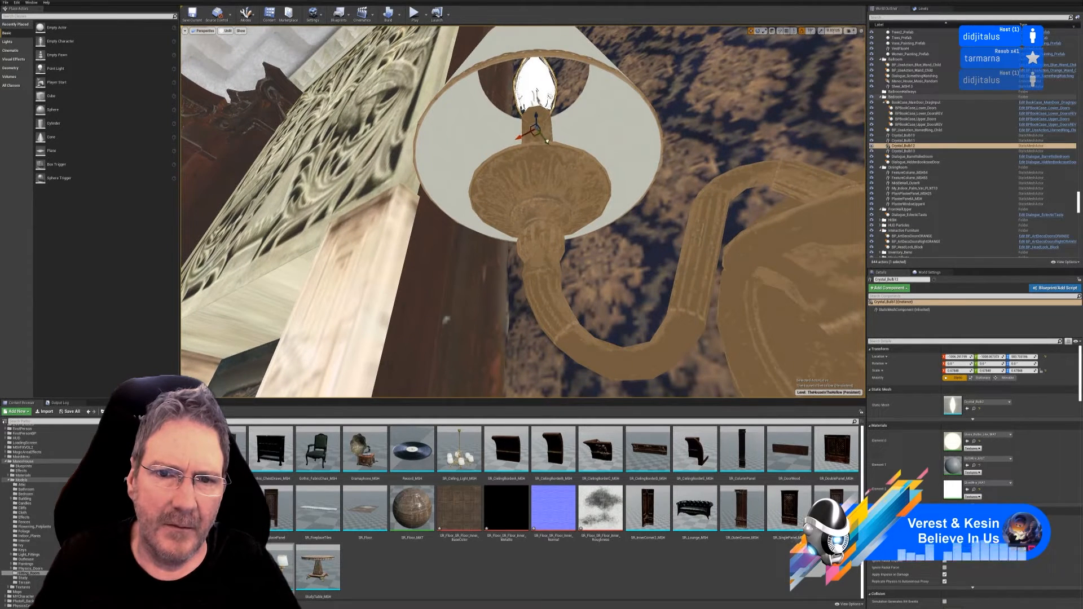
key(Escape)
Duplicate the bulb in the first wall light's left-hand shade and raise the new copy above the shade
right_drag(590, 178, 570, 200)
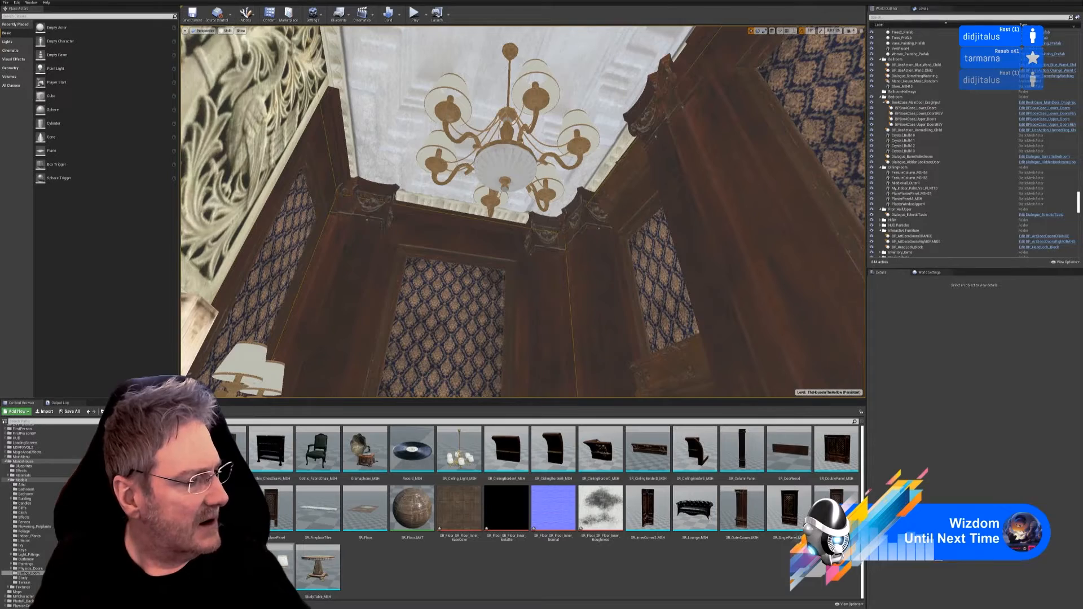
mouse_move(513, 152)
right_down()
mouse_move(497, 330)
mouse_move(493, 159)
right_up()
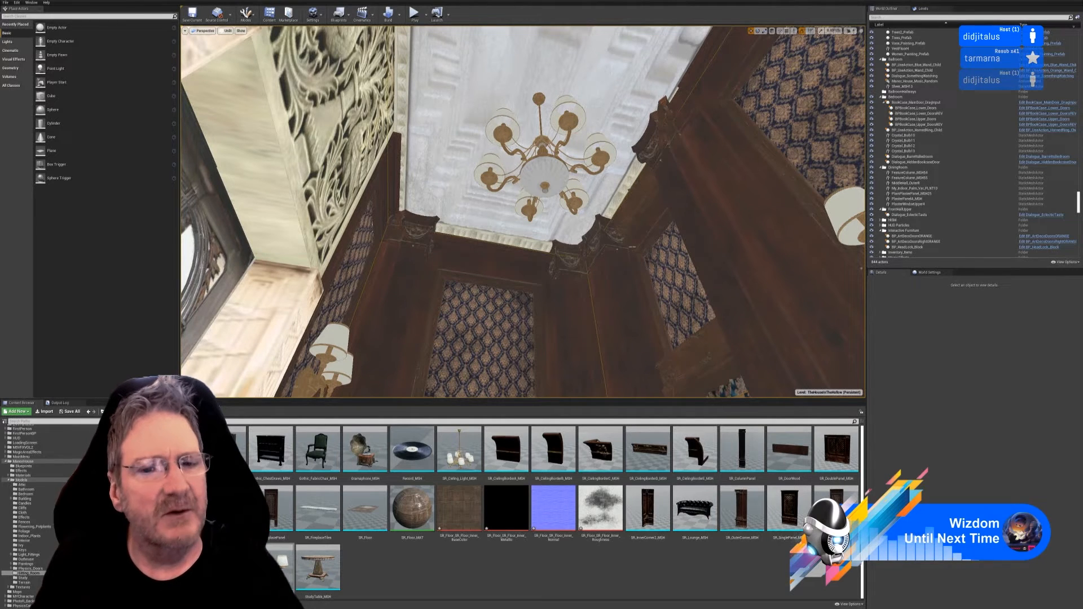
right_drag(492, 159, 594, 247)
key(w)
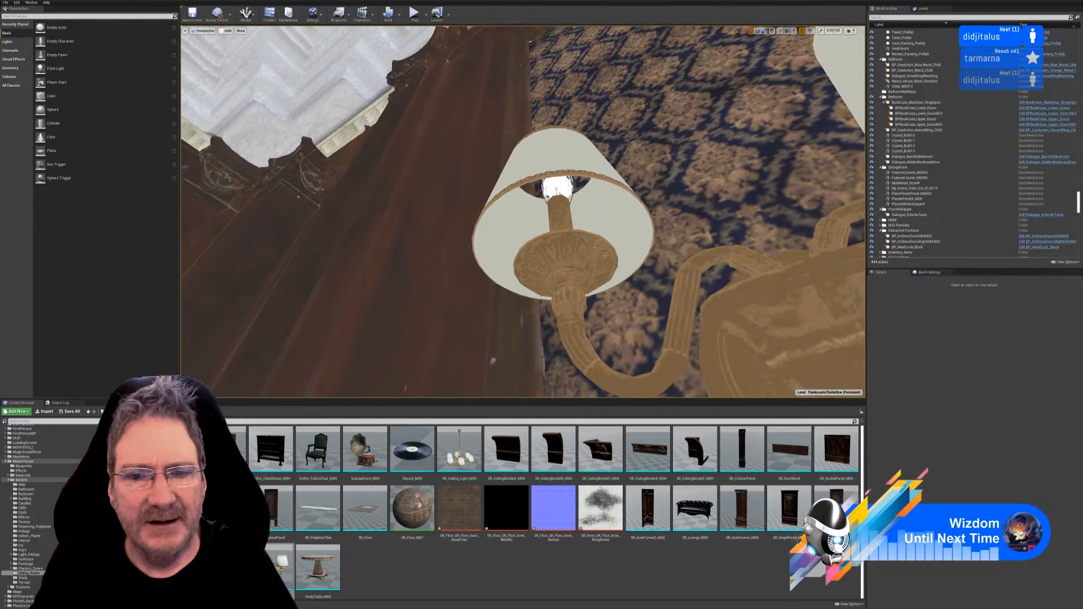
click(563, 186)
right_click(564, 186)
mouse_move(578, 312)
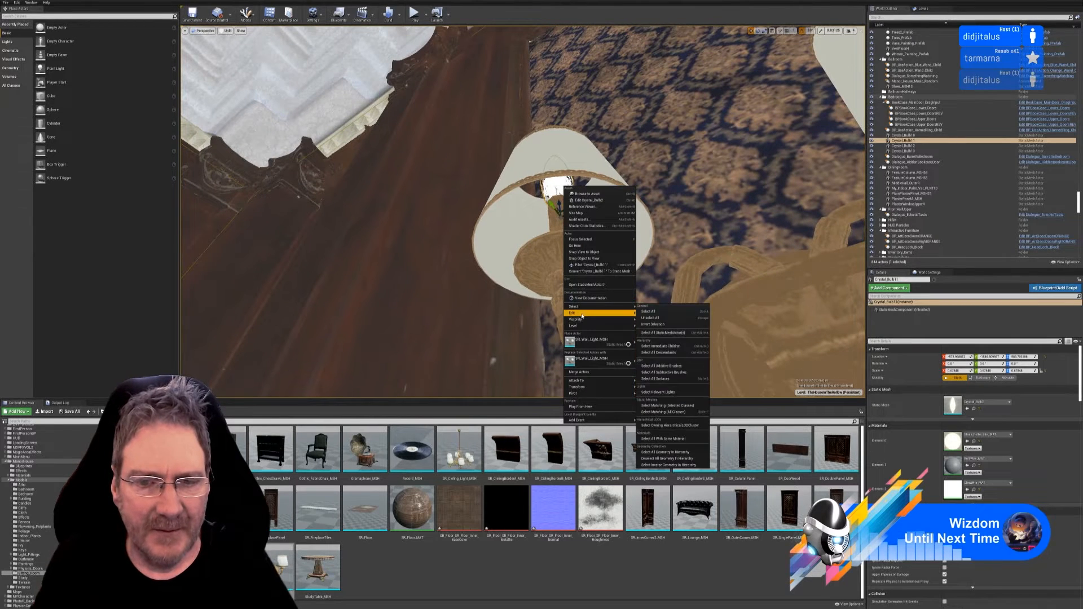
click(652, 339)
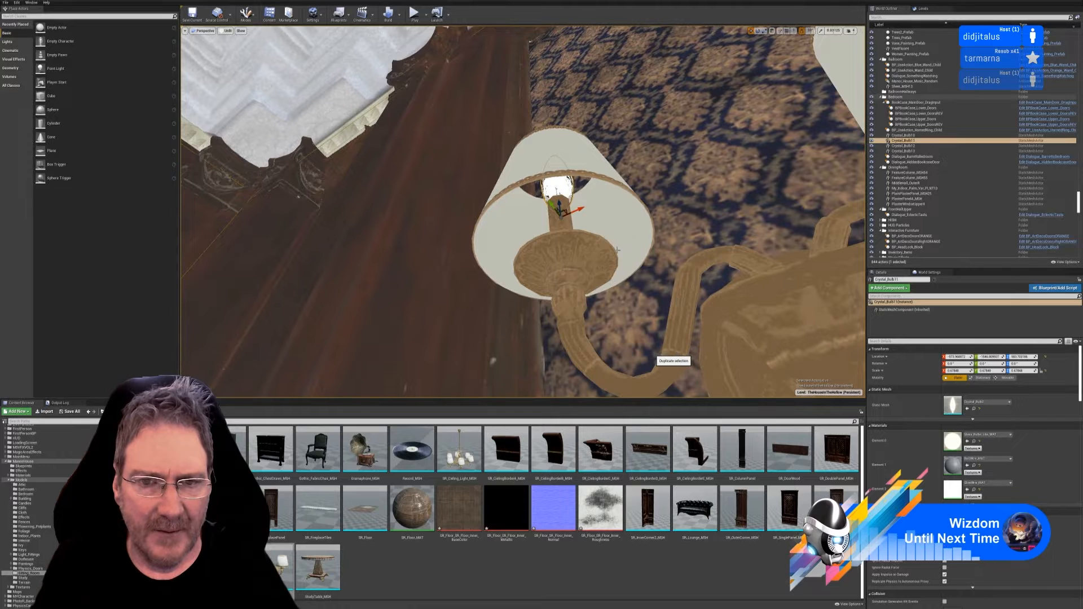
drag(560, 206, 545, 85)
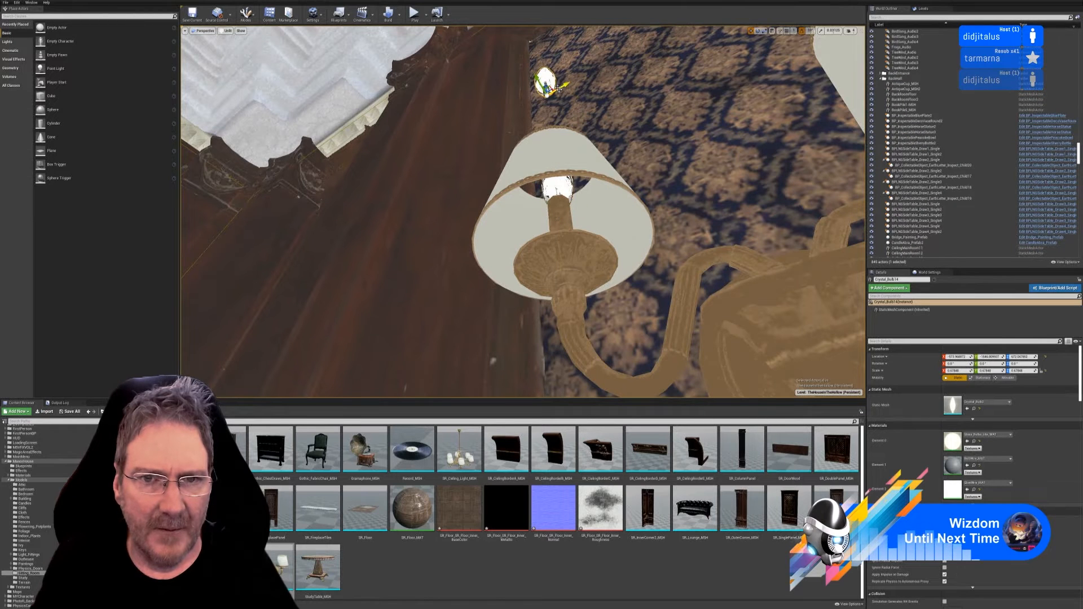
Move the new bulb copy from above the wall light across the room to one of the chandelier's shades
right_drag(542, 212, 428, 188)
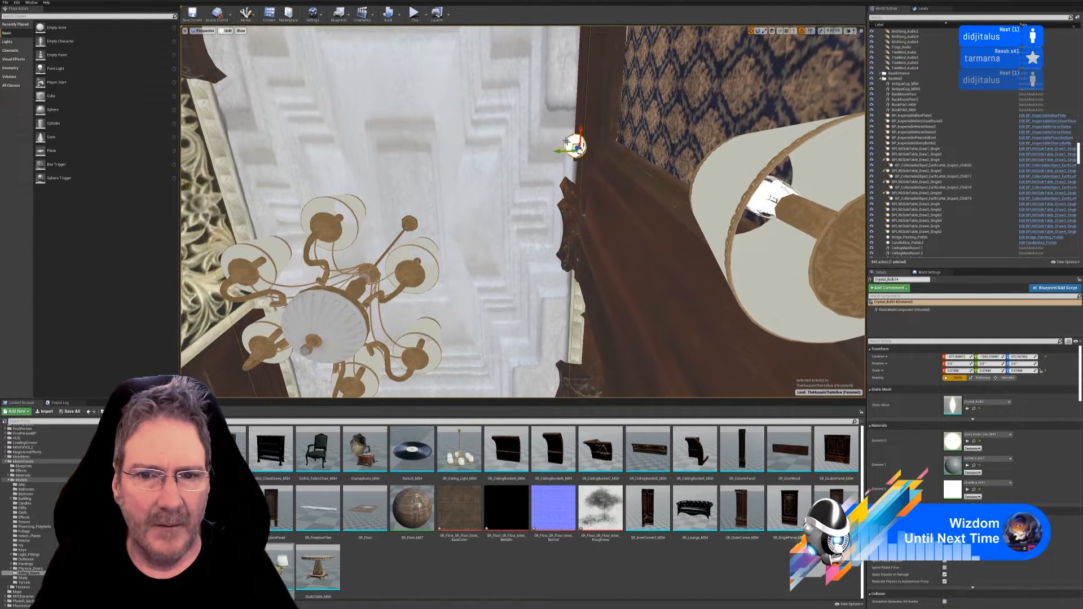
drag(567, 152, 354, 152)
right_drag(449, 200, 341, 338)
drag(364, 281, 553, 90)
right_drag(553, 90, 705, 59)
right_drag(554, 215, 550, 212)
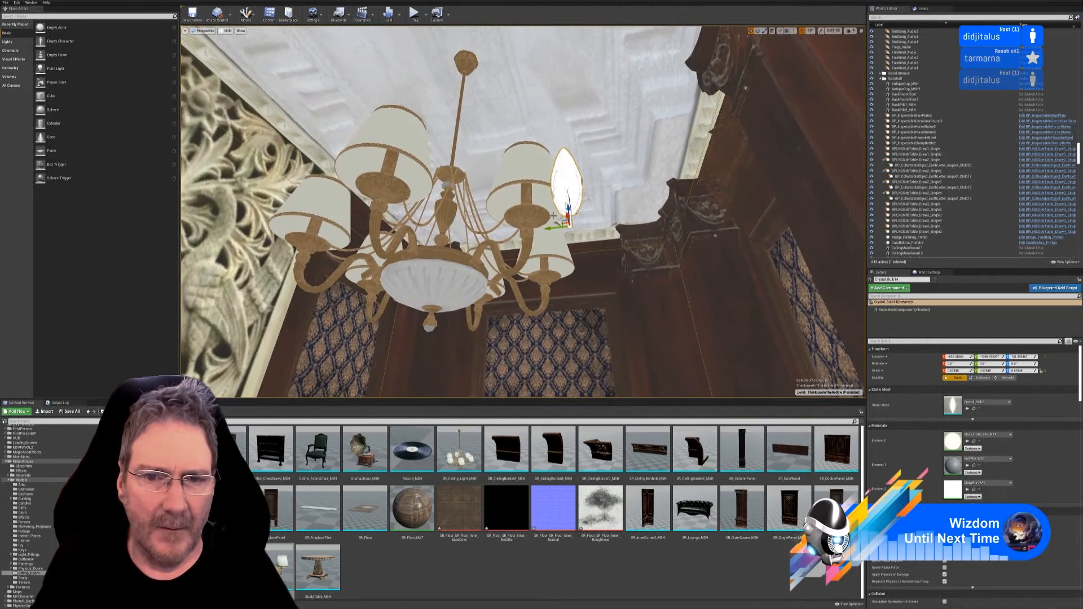
drag(550, 228, 364, 171)
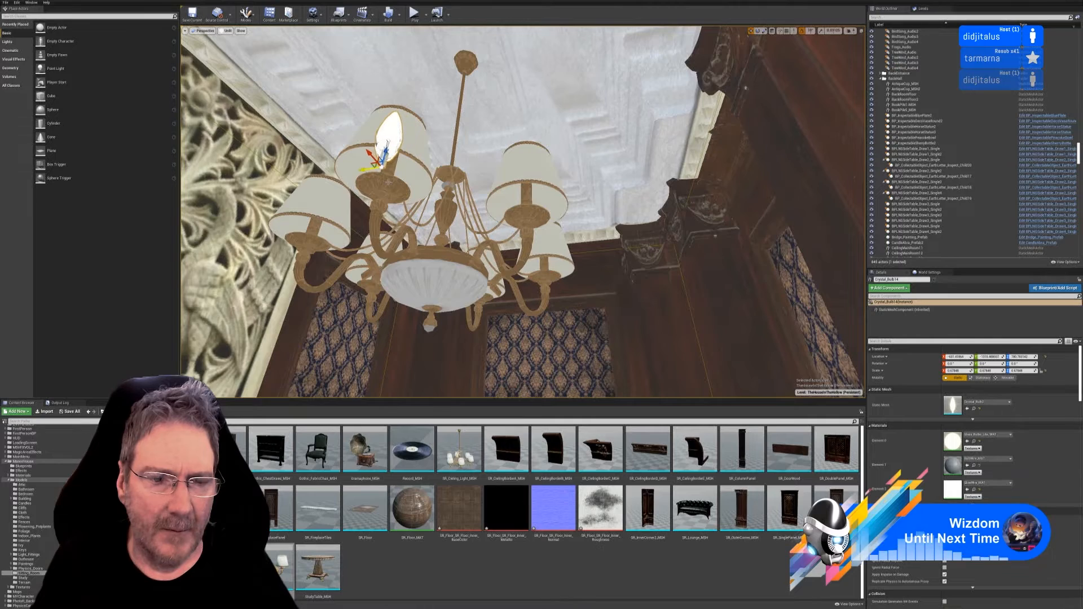
Position the bulb copy inside the first chandelier shade and seat it centrally on the candle stem
right_drag(464, 172, 472, 141)
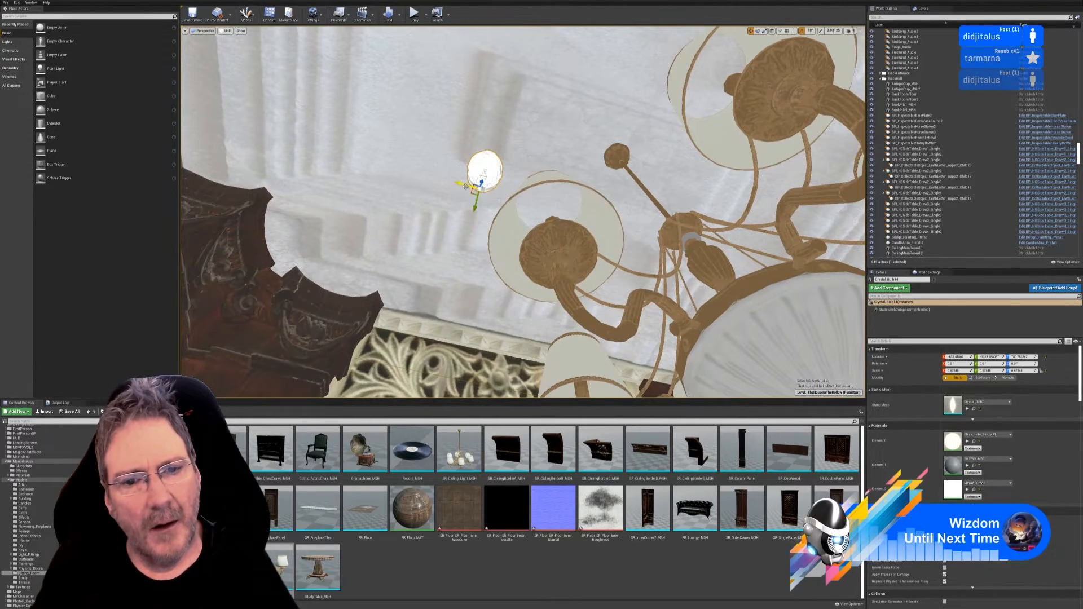
drag(465, 186, 547, 221)
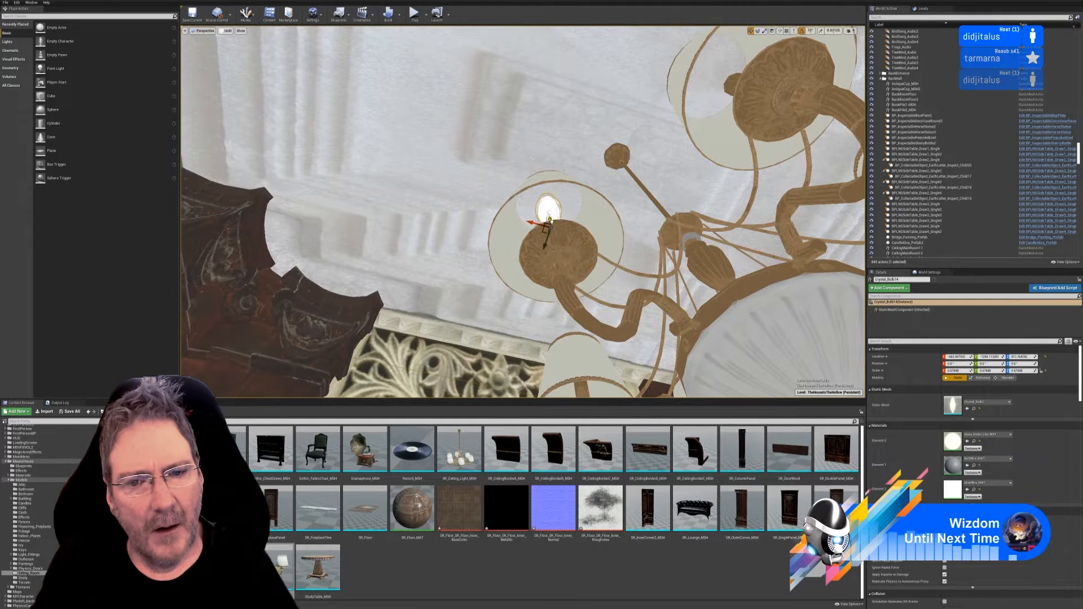
mouse_move(547, 221)
right_down()
mouse_move(527, 248)
mouse_move(533, 265)
mouse_move(560, 219)
right_up()
drag(569, 234, 582, 238)
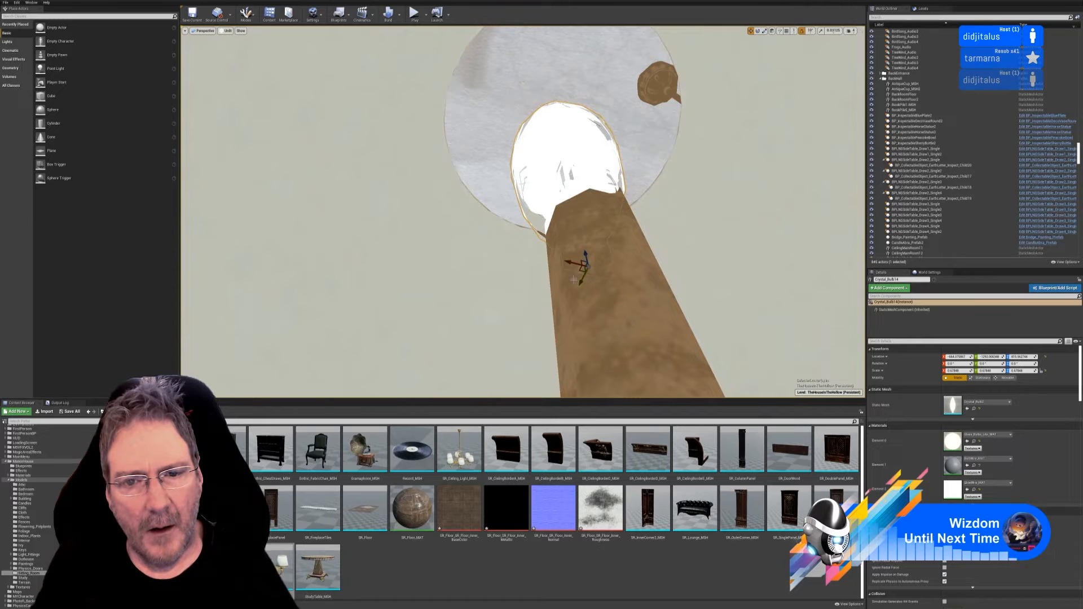
drag(582, 268, 581, 267)
mouse_move(598, 267)
right_down()
mouse_move(649, 262)
mouse_move(610, 265)
mouse_move(618, 267)
mouse_move(586, 248)
mouse_move(559, 256)
mouse_move(586, 261)
right_up()
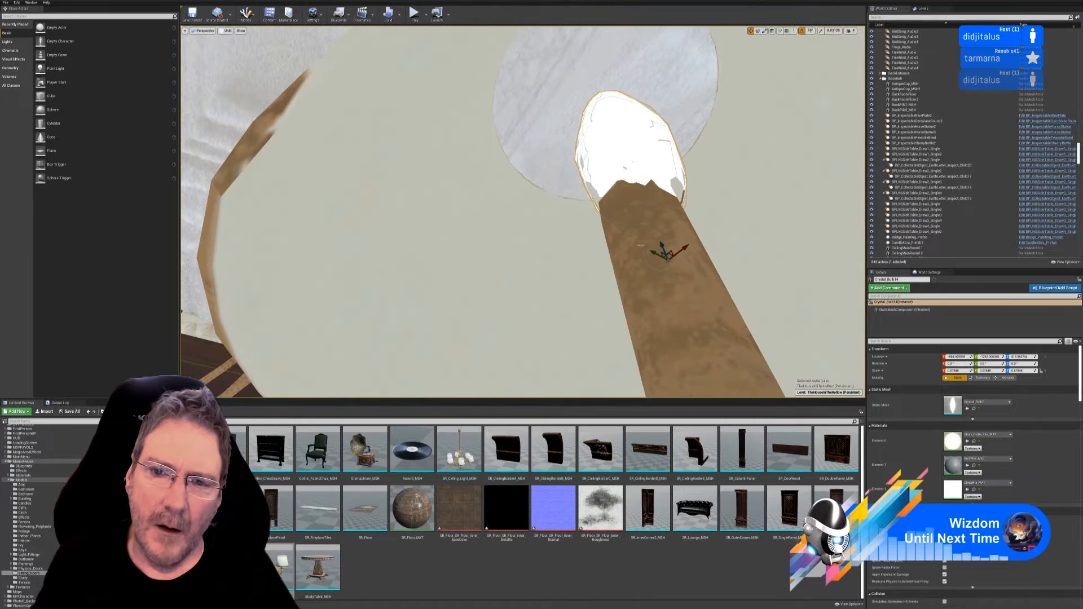
drag(663, 245, 650, 223)
right_drag(651, 222, 581, 310)
Duplicate the first chandelier bulb into the neighbouring second shade and centre the copy over its candle holder
right_click(501, 285)
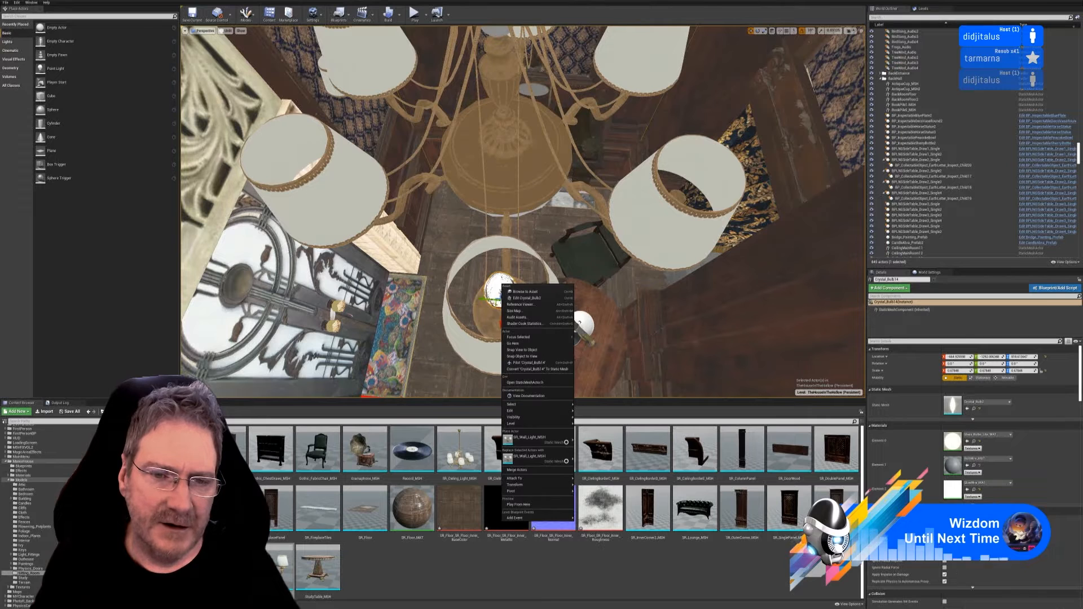
mouse_move(519, 410)
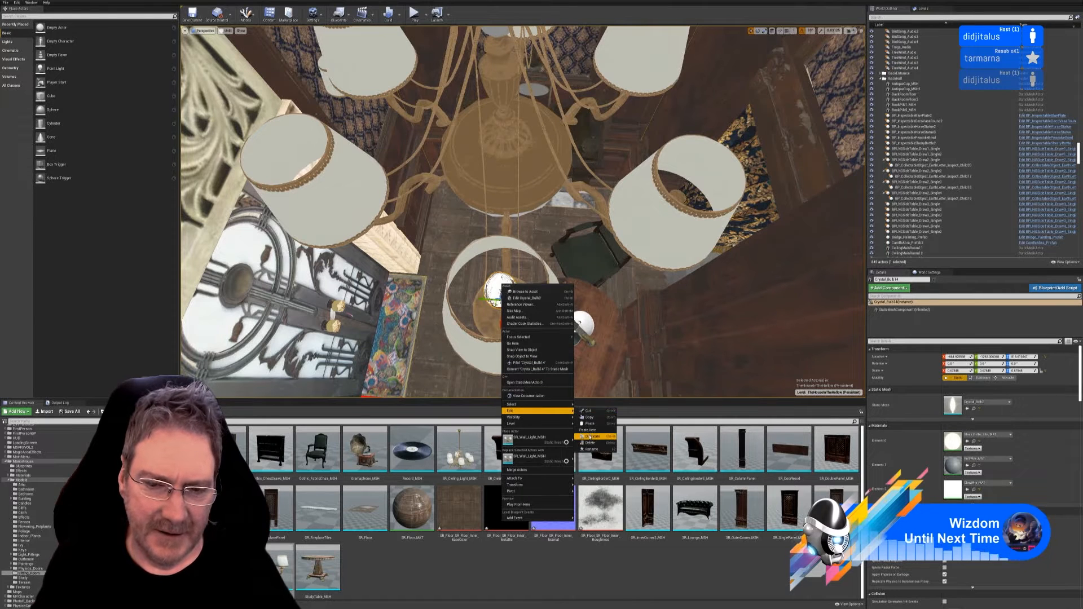
click(589, 436)
drag(497, 302, 666, 208)
right_drag(679, 281, 607, 300)
right_drag(495, 314, 515, 313)
drag(504, 305, 511, 307)
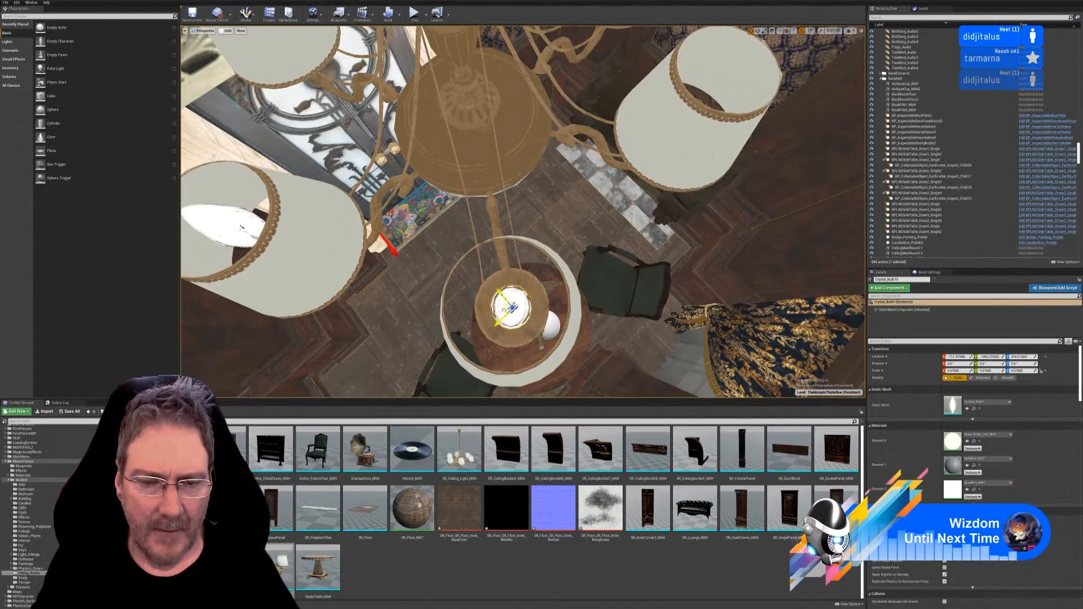
Duplicate the second chandelier bulb into the third shade and centre the copy over its candle holder
right_click(501, 304)
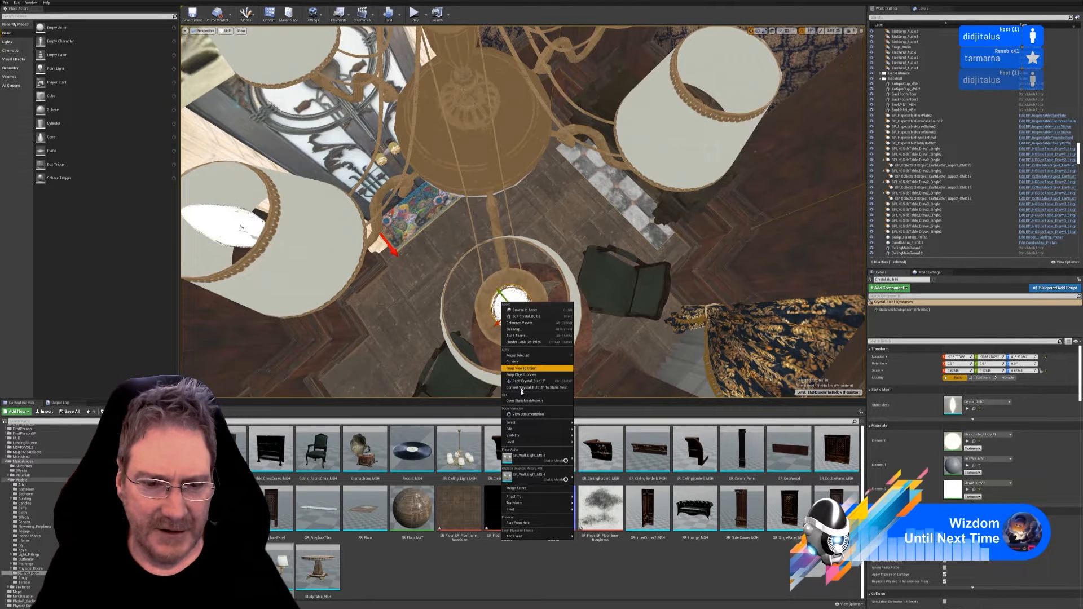
mouse_move(532, 430)
click(589, 455)
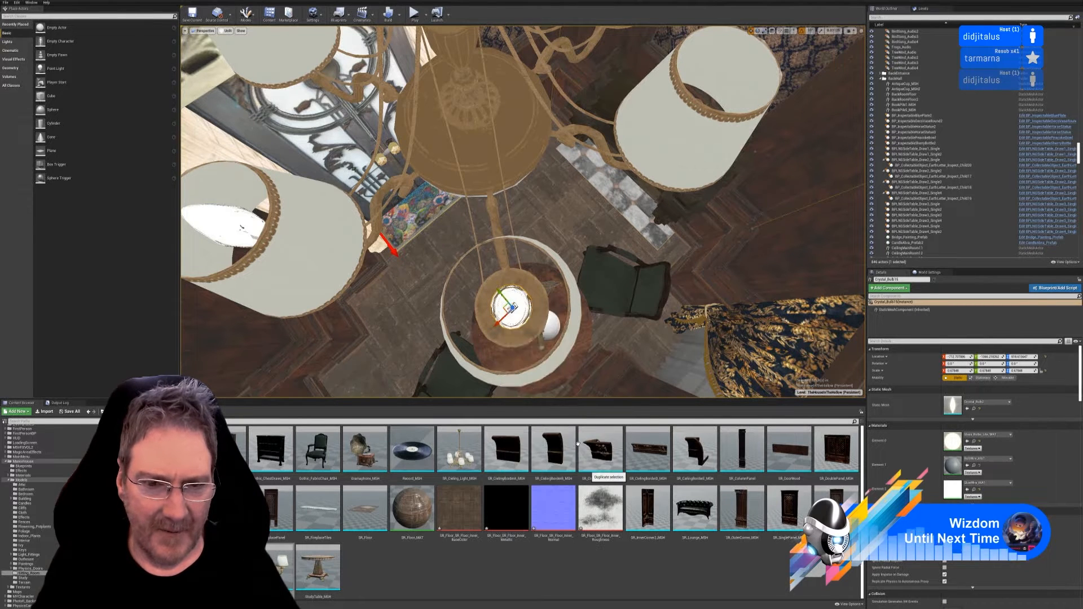
drag(511, 307, 699, 109)
scroll(698, 113, up, 1)
right_drag(603, 195, 494, 195)
drag(499, 260, 526, 272)
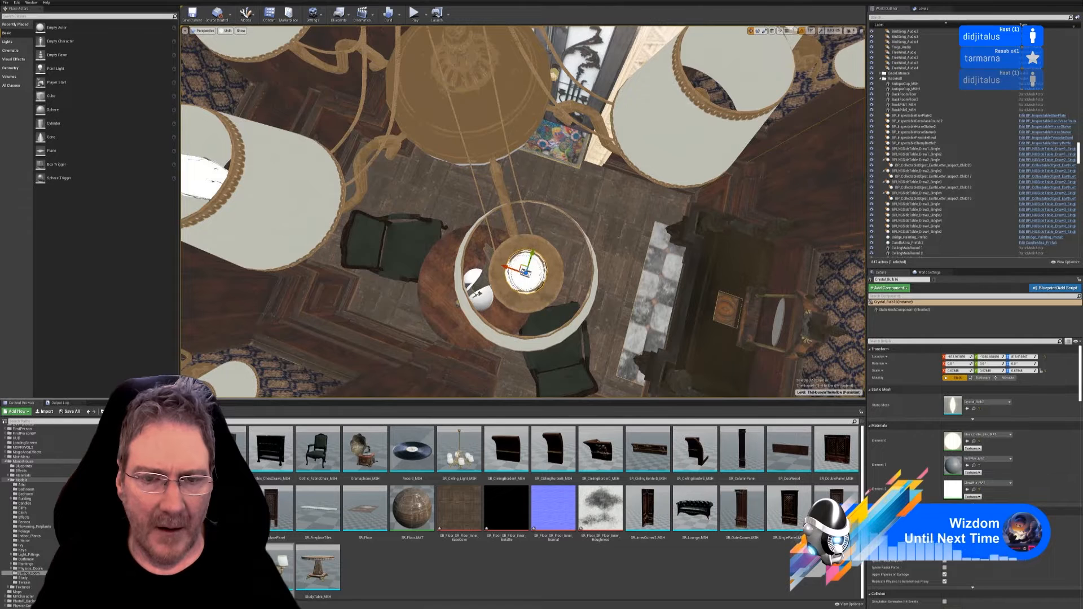
Duplicate the third chandelier bulb into the fourth shade and align the copy with its candle holder
right_click(533, 269)
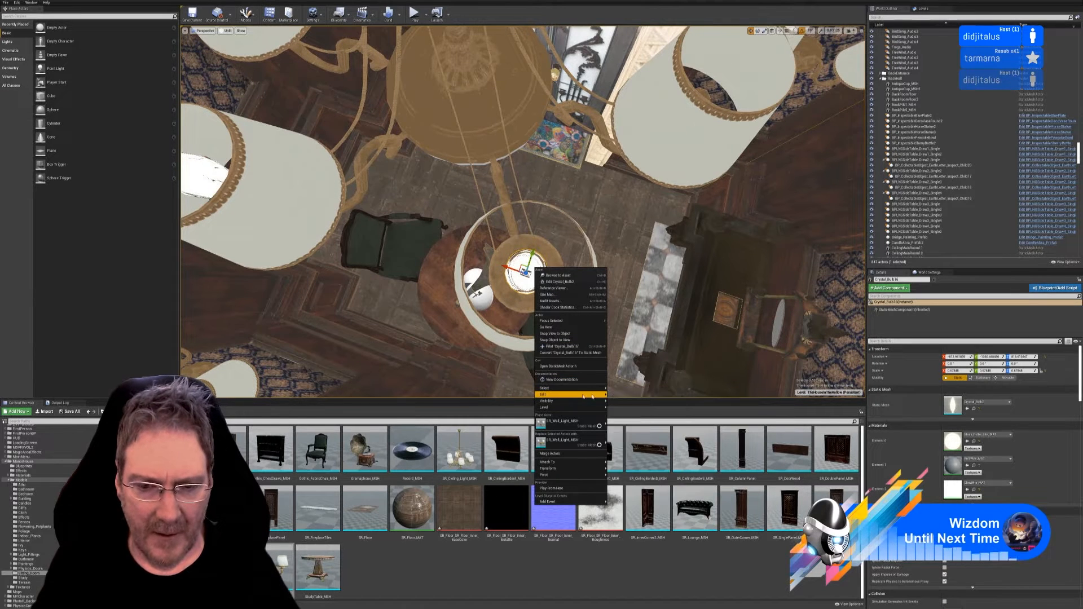
mouse_move(586, 394)
click(626, 420)
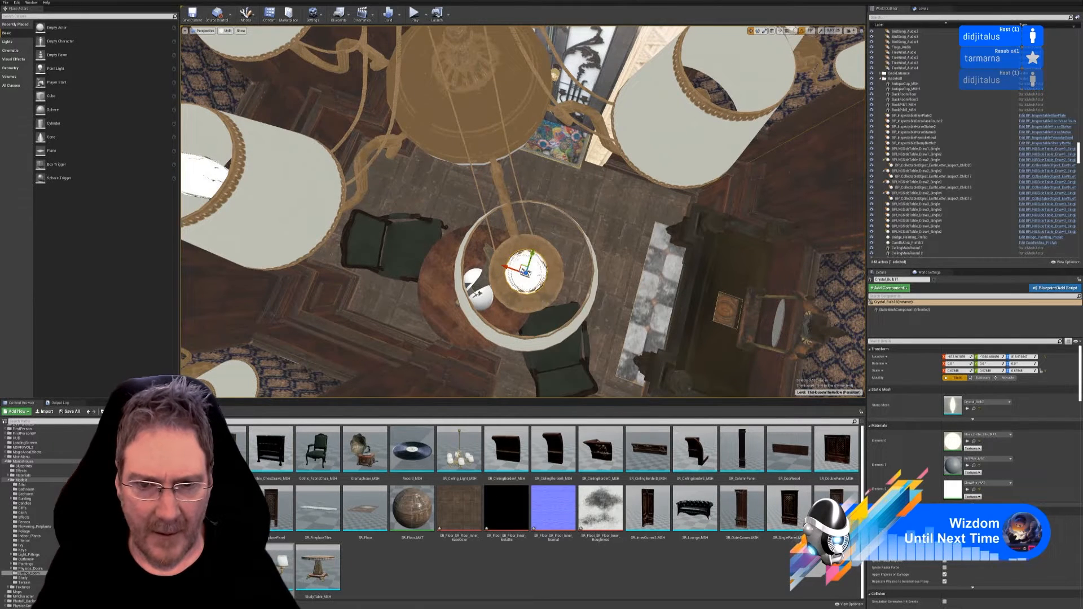
drag(523, 265, 675, 95)
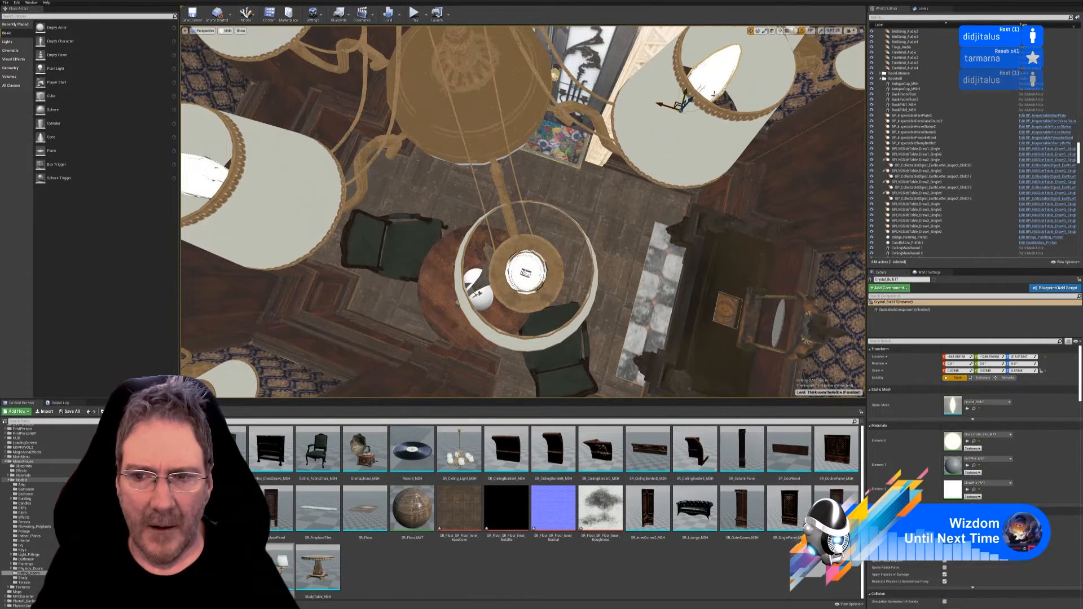
right_drag(676, 94, 542, 76)
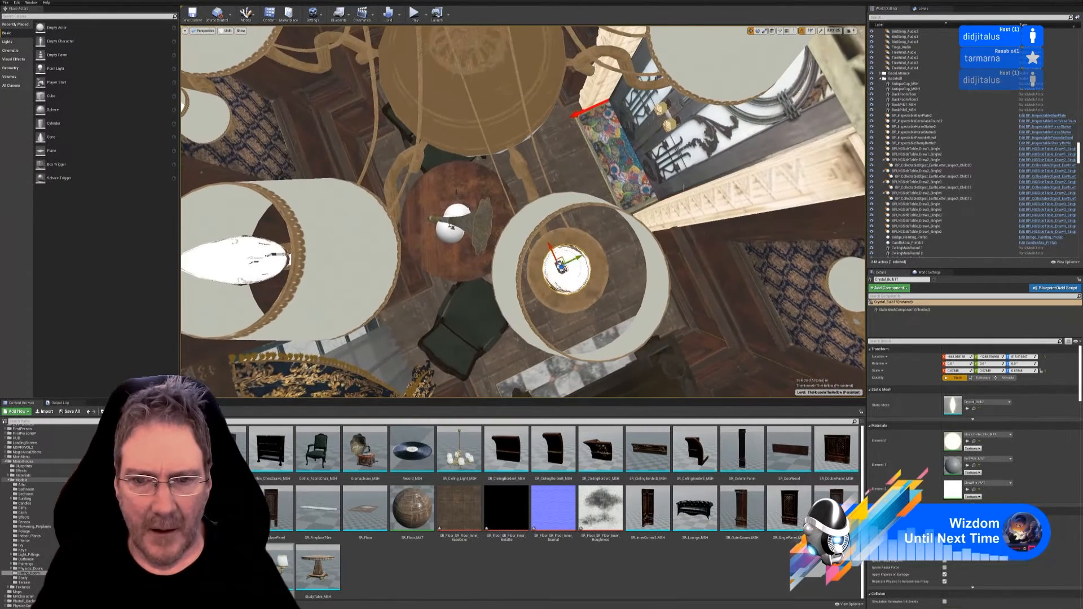
mouse_move(563, 263)
mouse_down()
mouse_move(592, 270)
mouse_move(573, 271)
mouse_up()
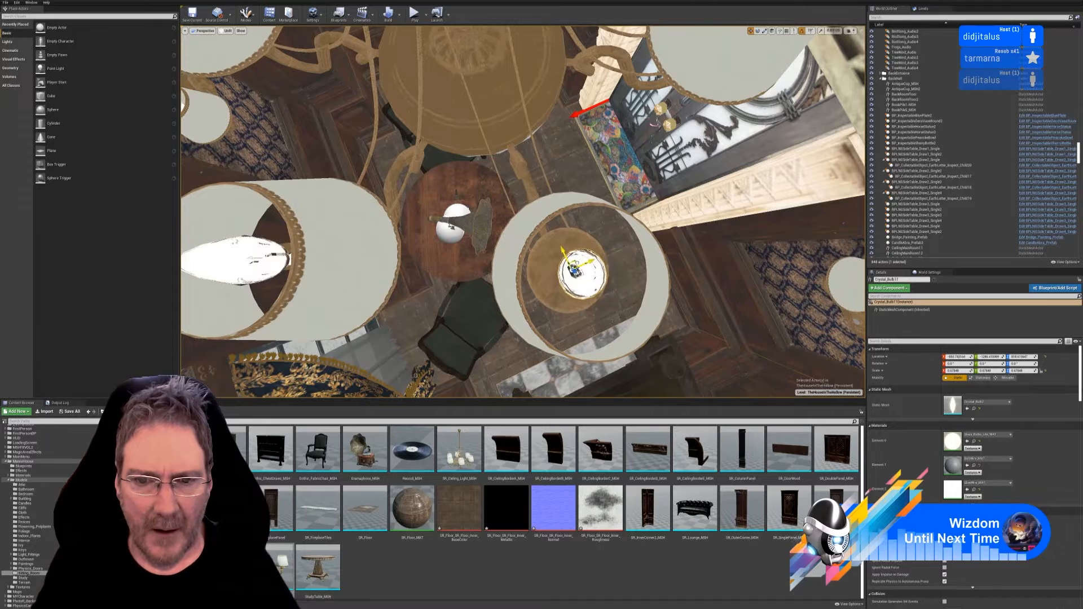
right_drag(574, 267, 491, 268)
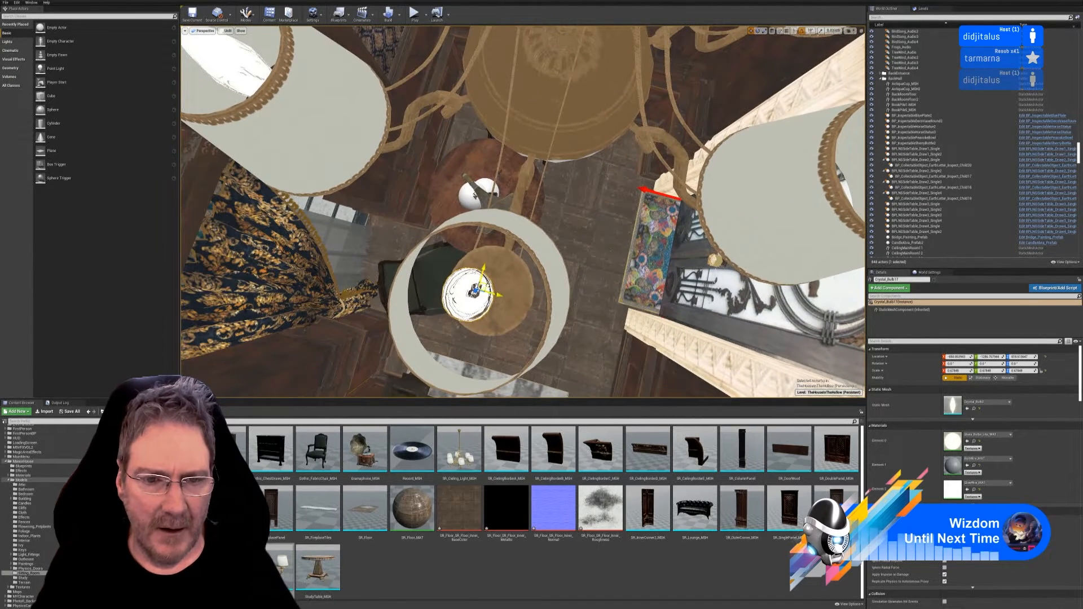
drag(475, 291, 481, 291)
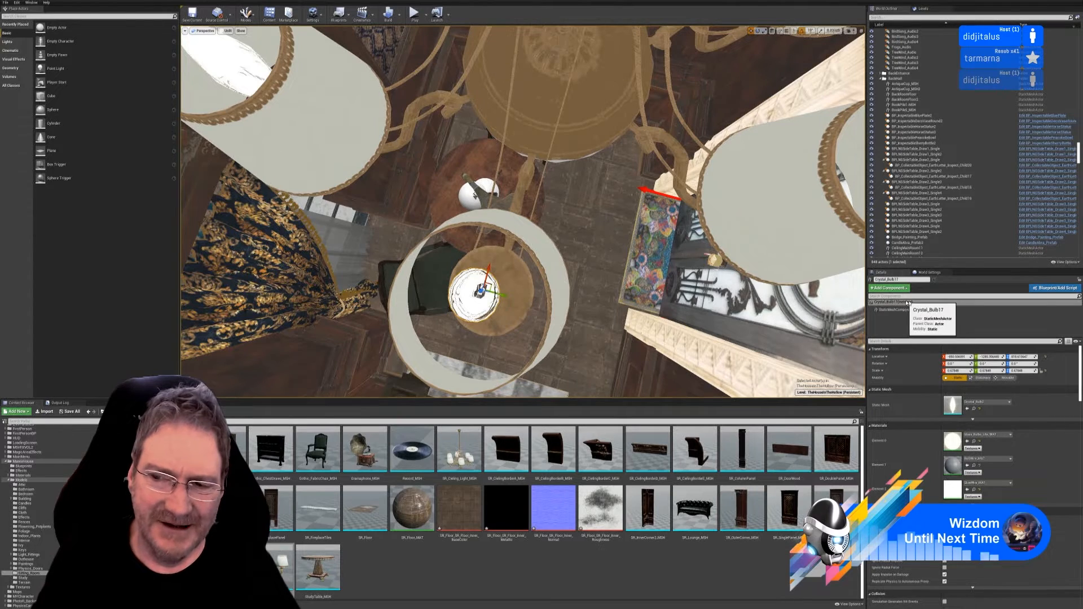
right_drag(604, 291, 408, 299)
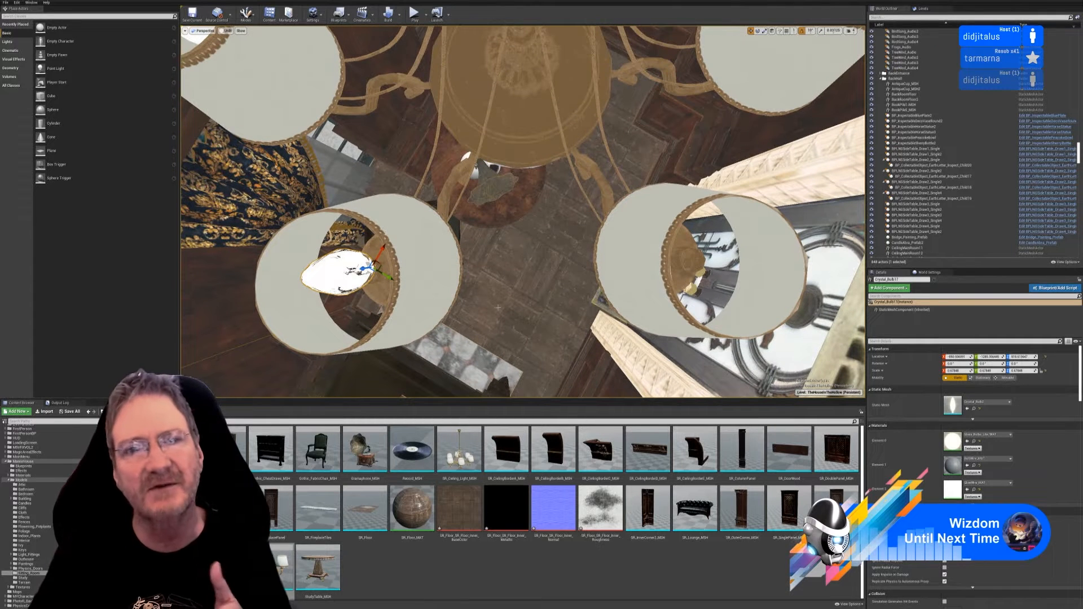
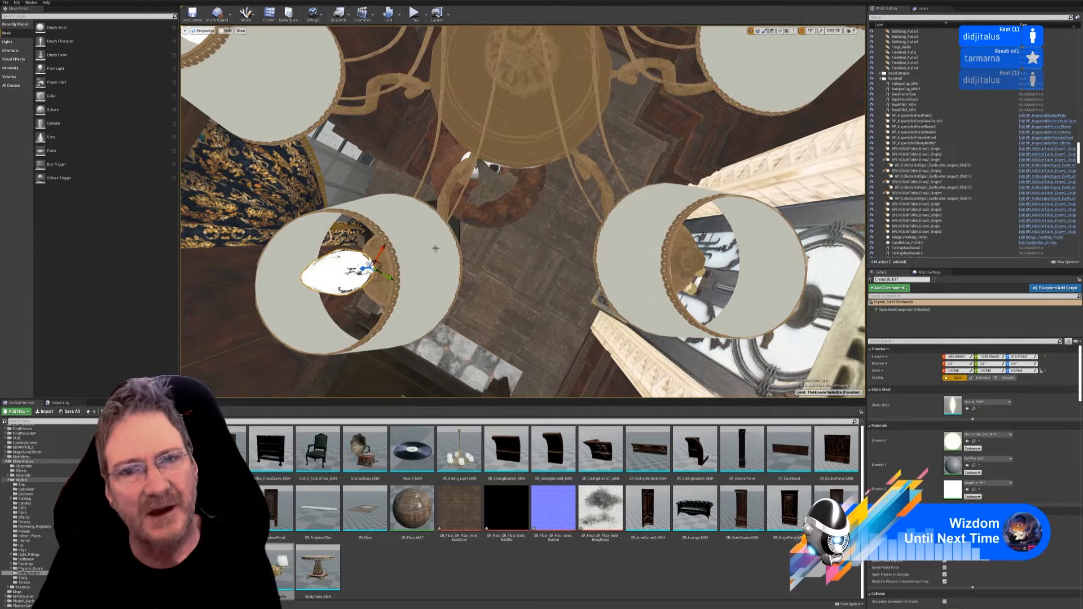
Duplicate the fourth chandelier bulb into the fifth shade and align the copy with its candle holder
right_click(339, 269)
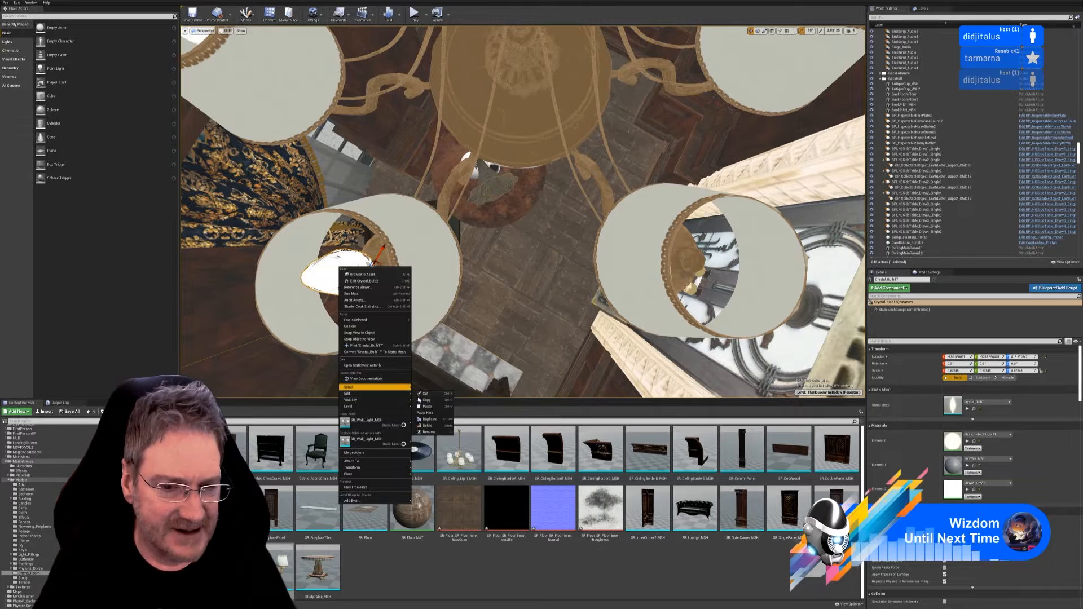
mouse_move(363, 393)
click(430, 419)
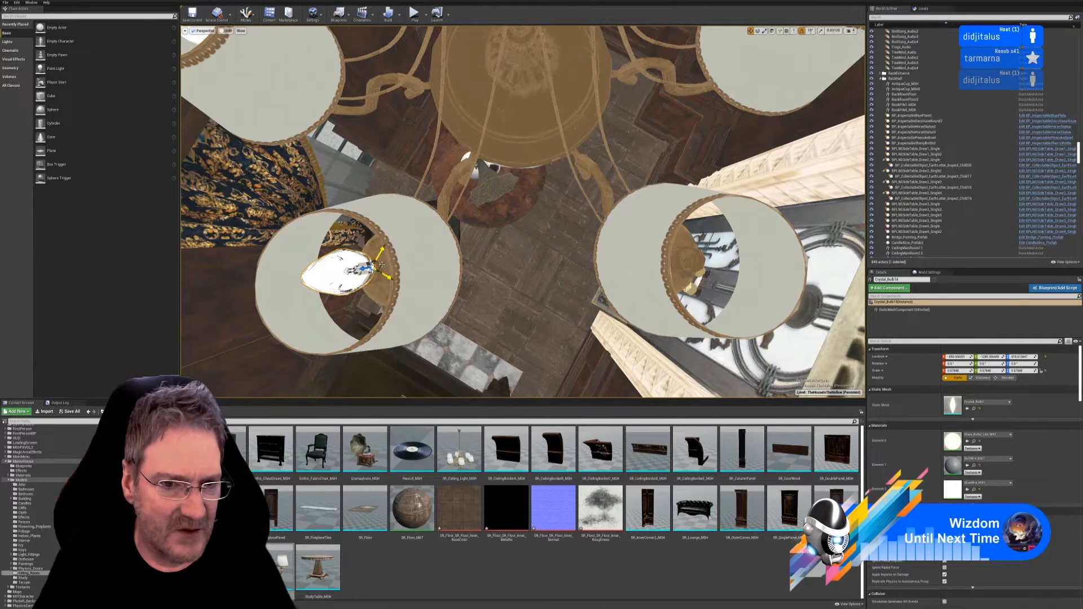
drag(372, 256, 681, 259)
right_drag(681, 259, 592, 261)
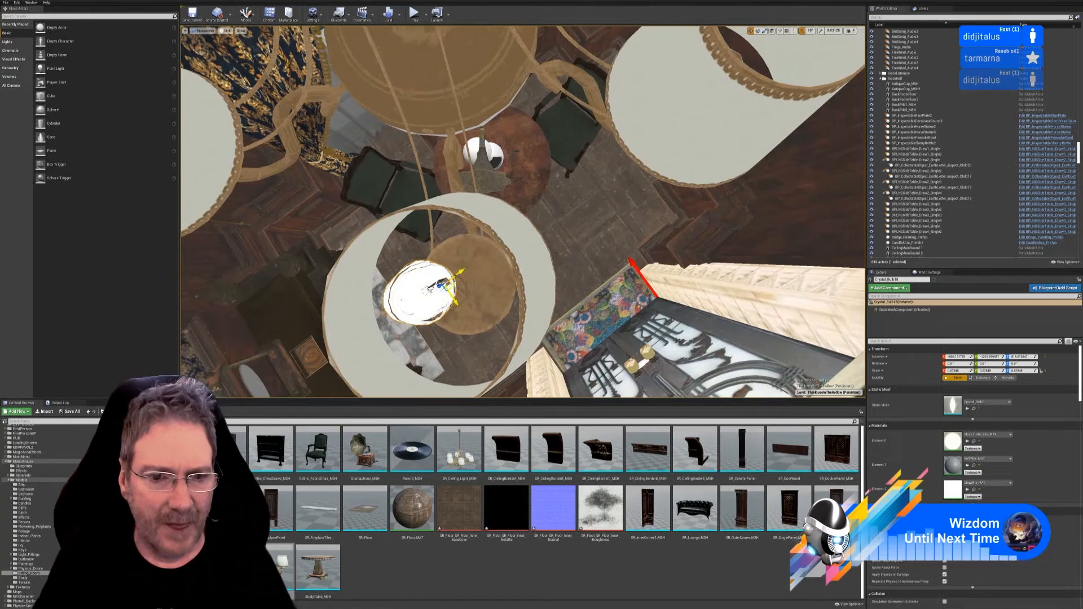
drag(450, 287, 465, 294)
right_drag(539, 311, 580, 310)
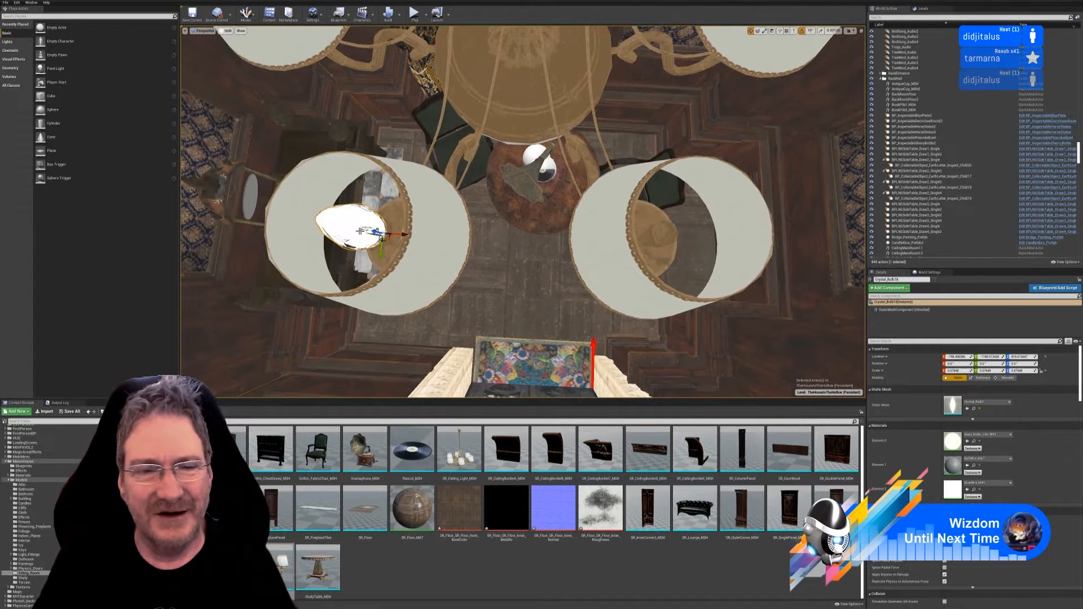
Duplicate the fifth chandelier bulb into the remaining sixth shade and align the copy with its candle holder
right_click(353, 220)
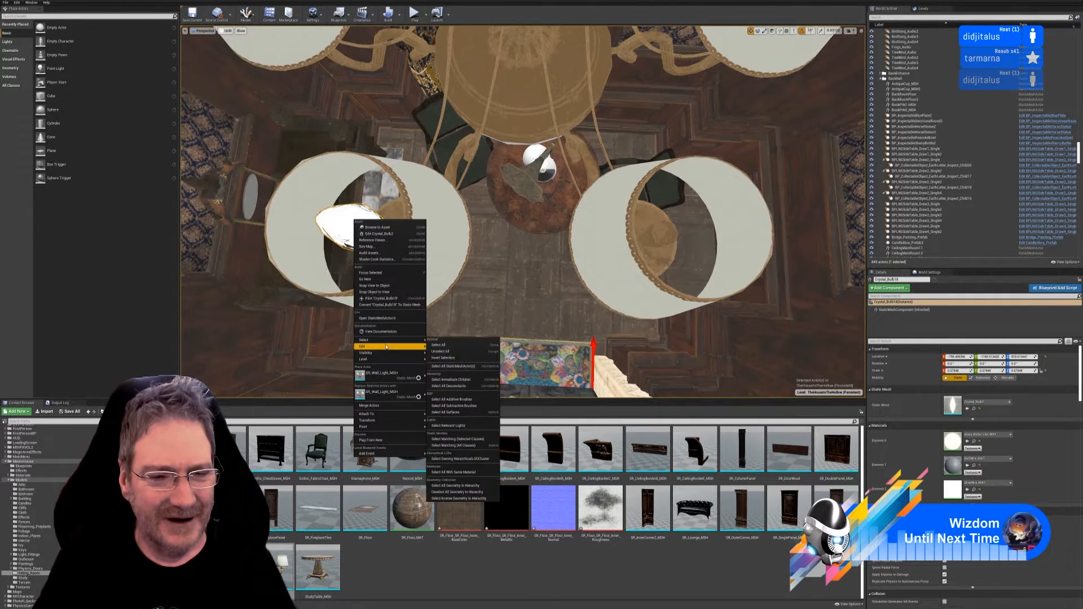
mouse_move(407, 348)
click(448, 372)
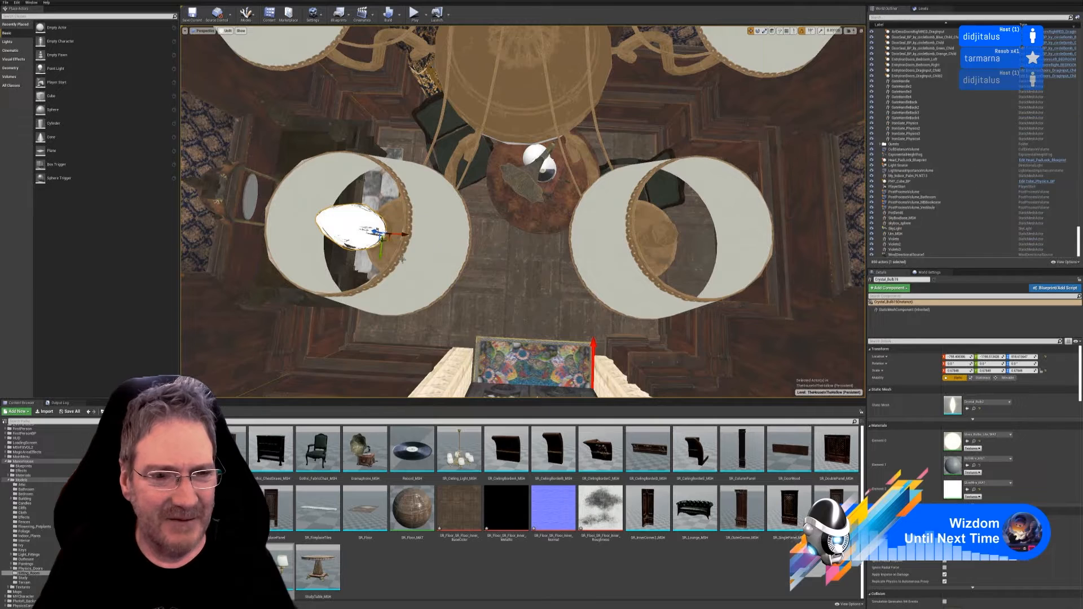
drag(388, 241, 655, 240)
right_drag(656, 240, 350, 217)
right_drag(595, 308, 595, 308)
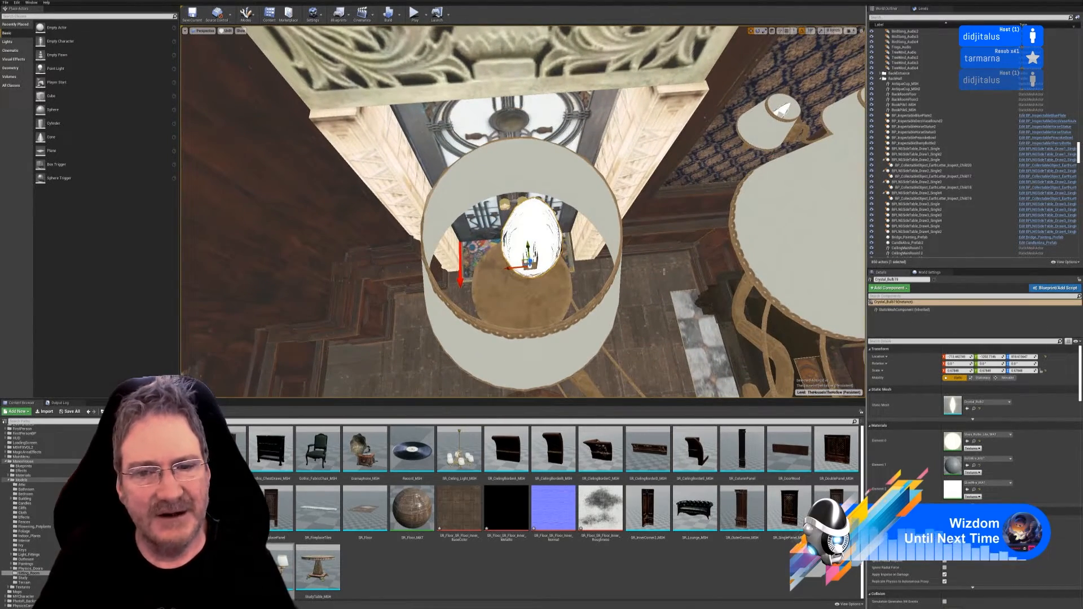
right_drag(525, 236, 643, 266)
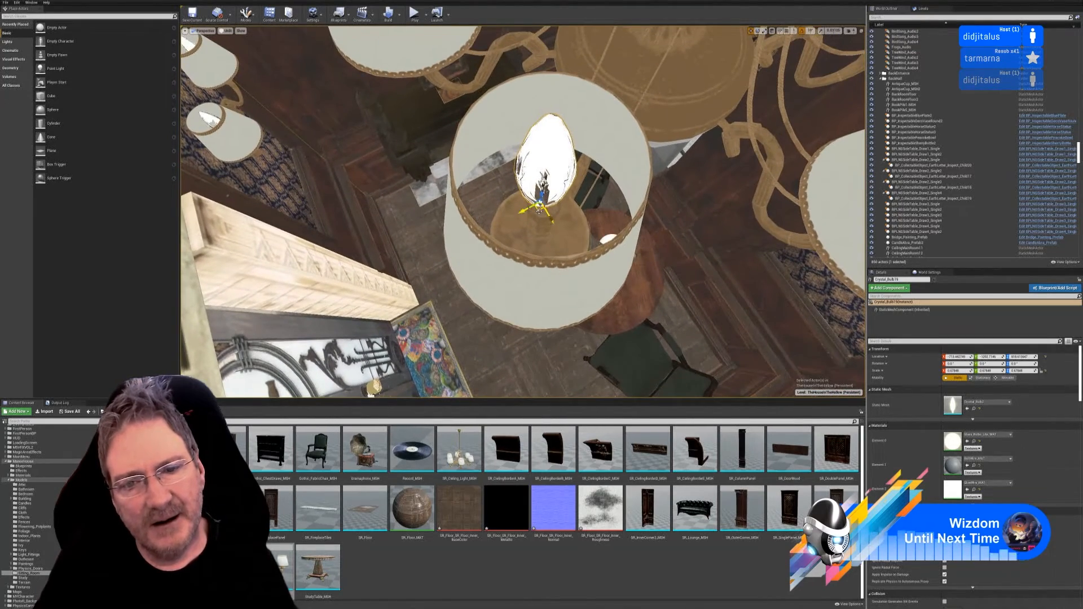
drag(539, 210, 543, 217)
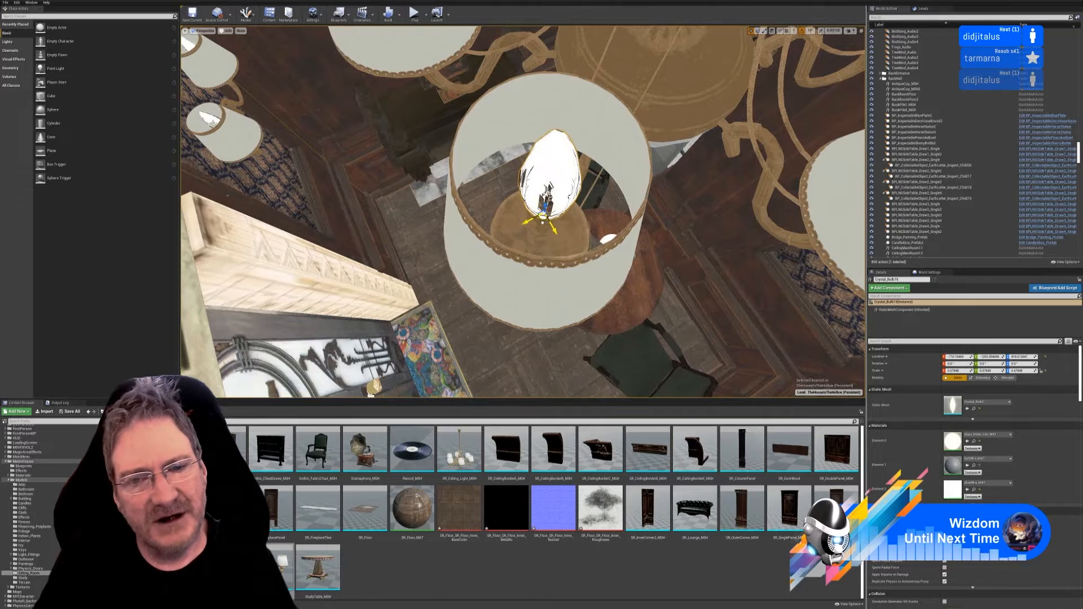
Check the seating of the chandelier bulbs from below and fine-tune a bulb's position over its candle holder
right_drag(544, 217, 550, 107)
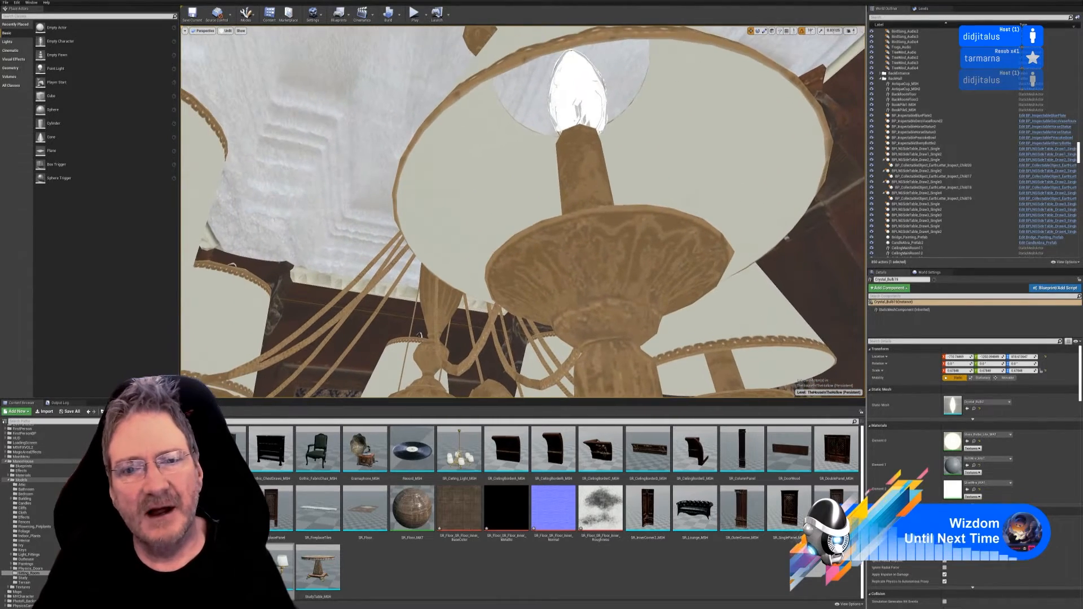
click(583, 104)
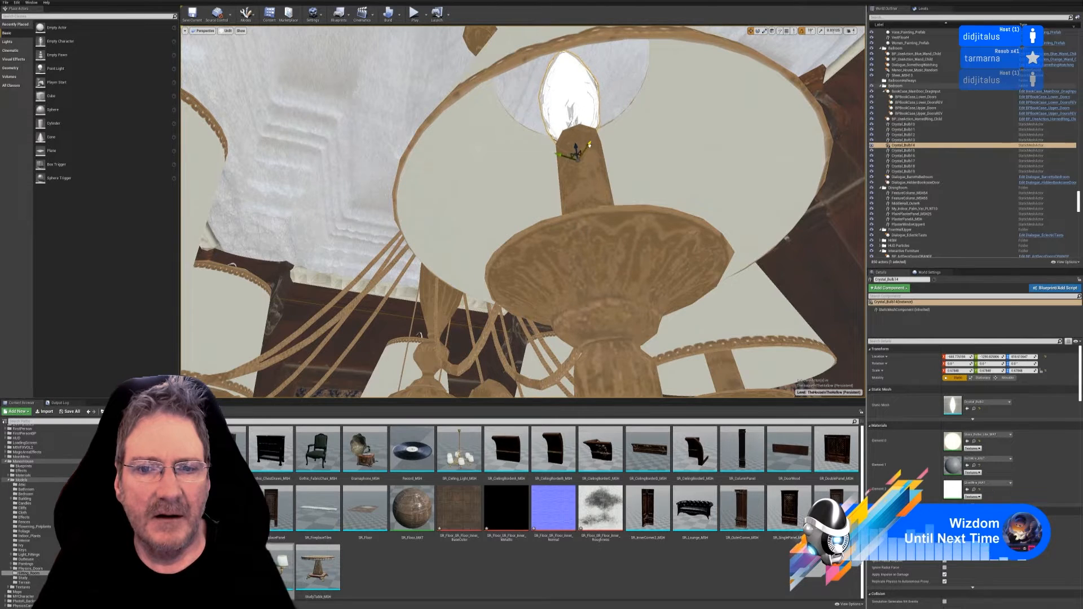
right_drag(583, 105, 575, 130)
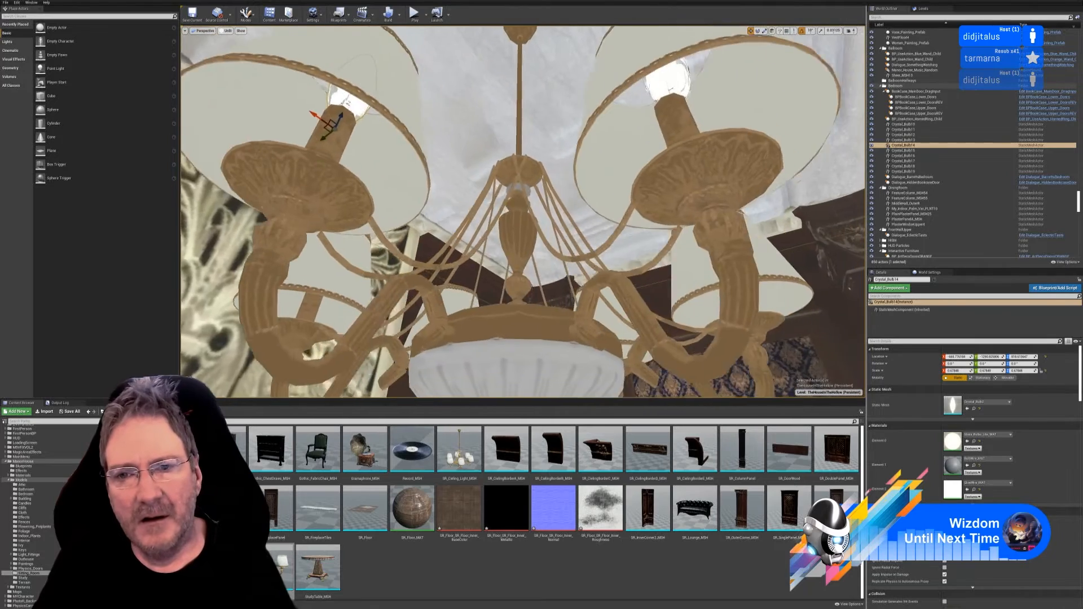
click(635, 126)
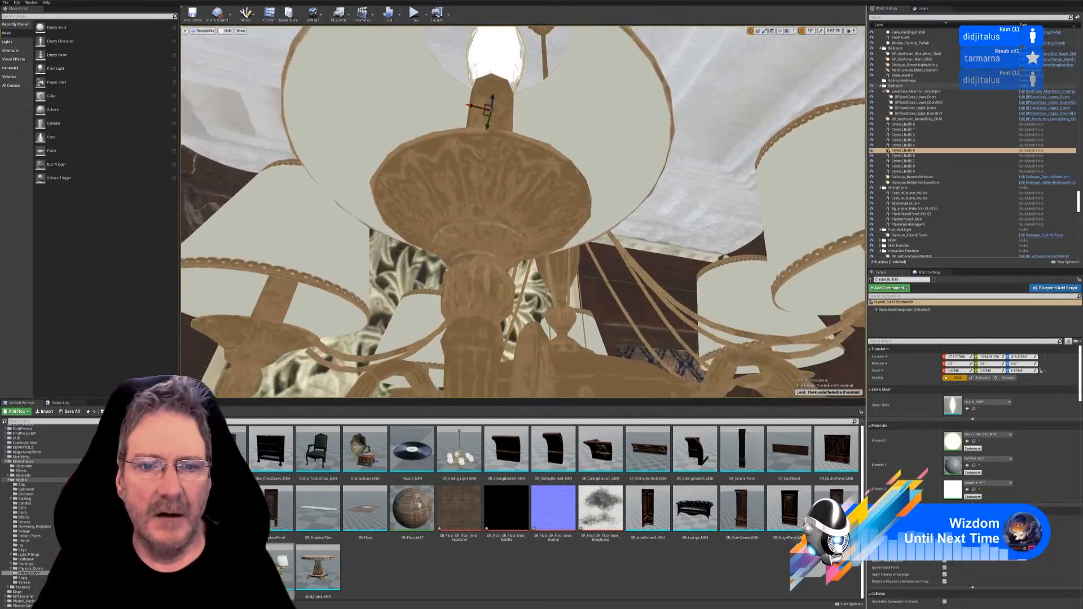
right_drag(524, 169, 488, 152)
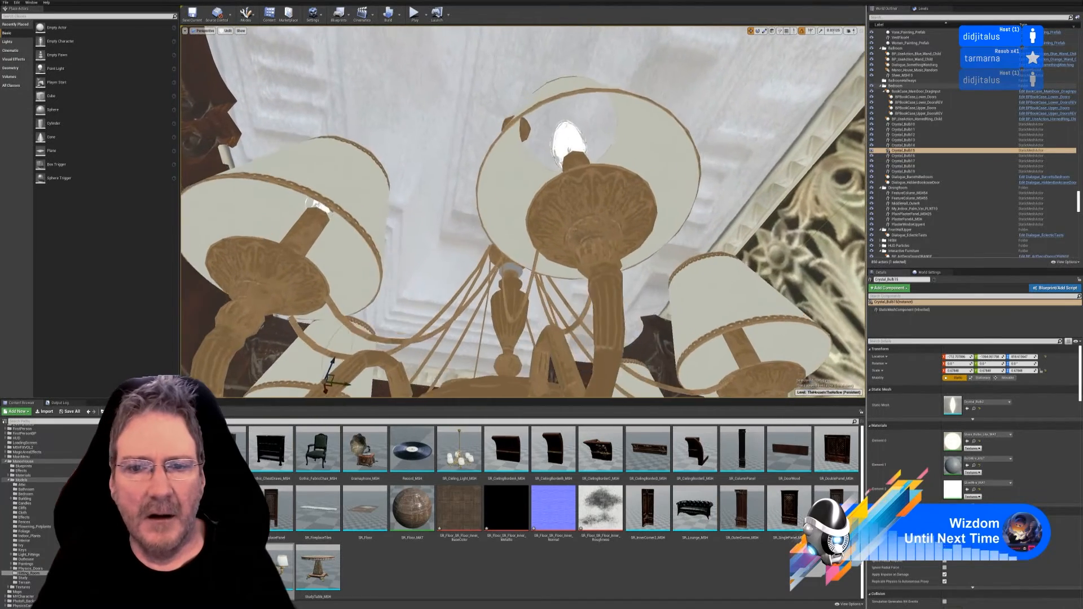
click(590, 125)
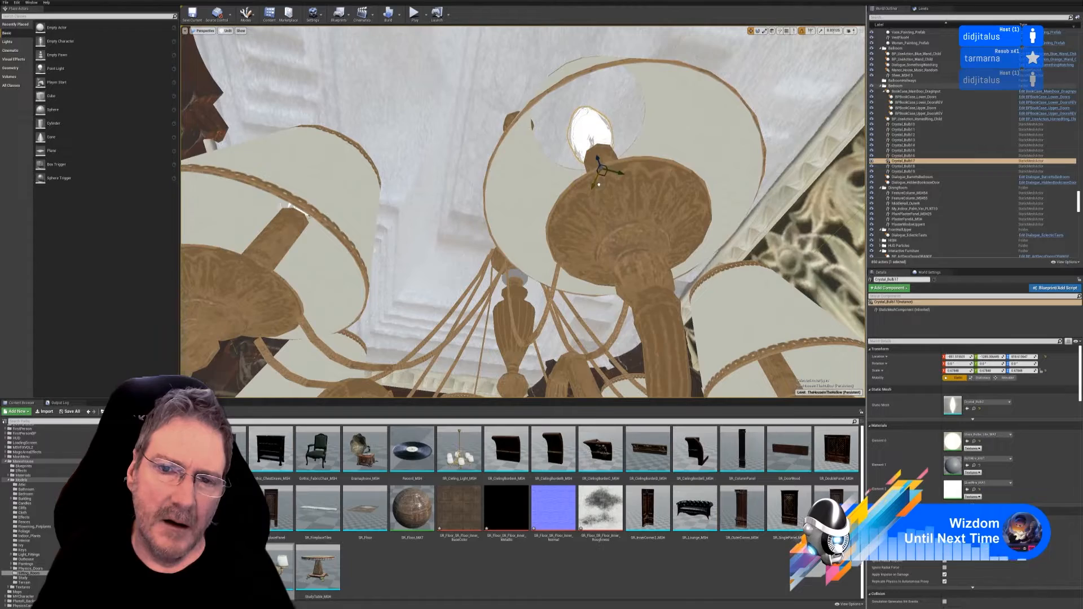
drag(599, 185, 598, 187)
right_drag(597, 187, 613, 163)
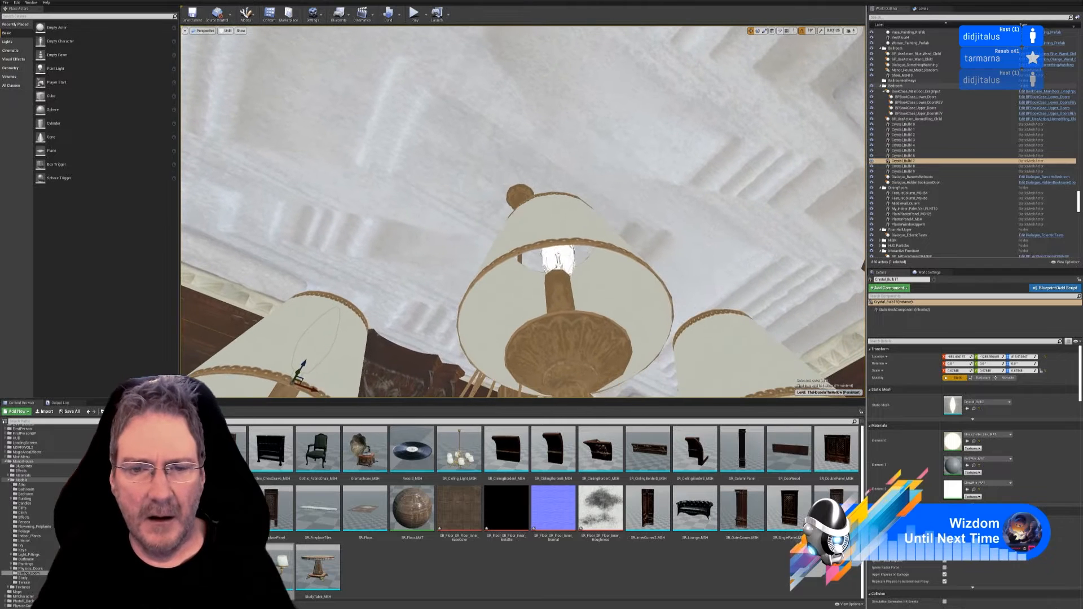
click(567, 263)
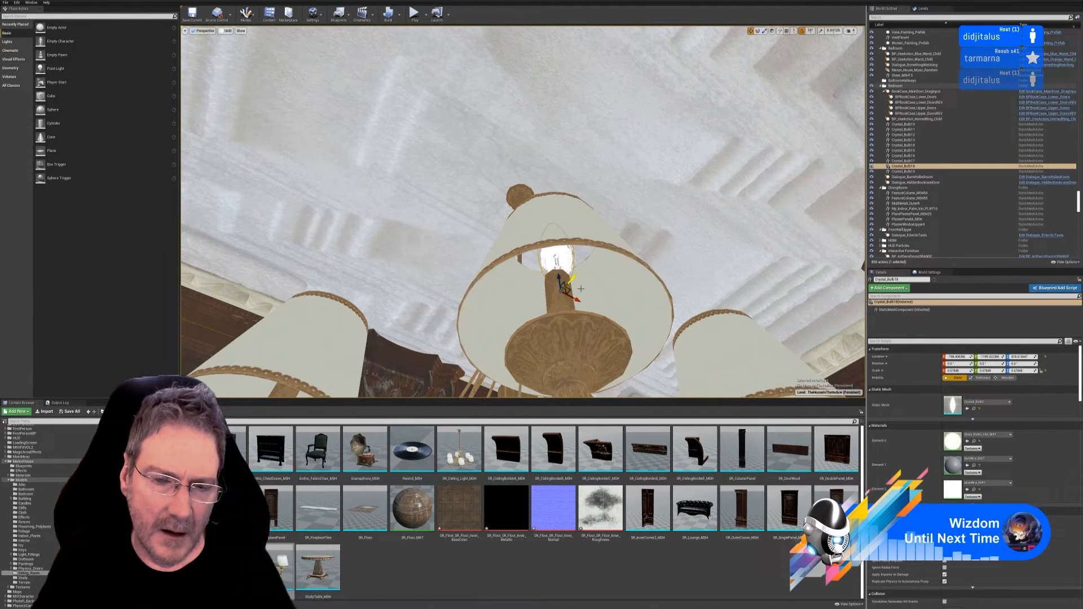
mouse_move(580, 289)
right_down()
mouse_move(555, 285)
mouse_move(603, 284)
mouse_move(564, 289)
right_up()
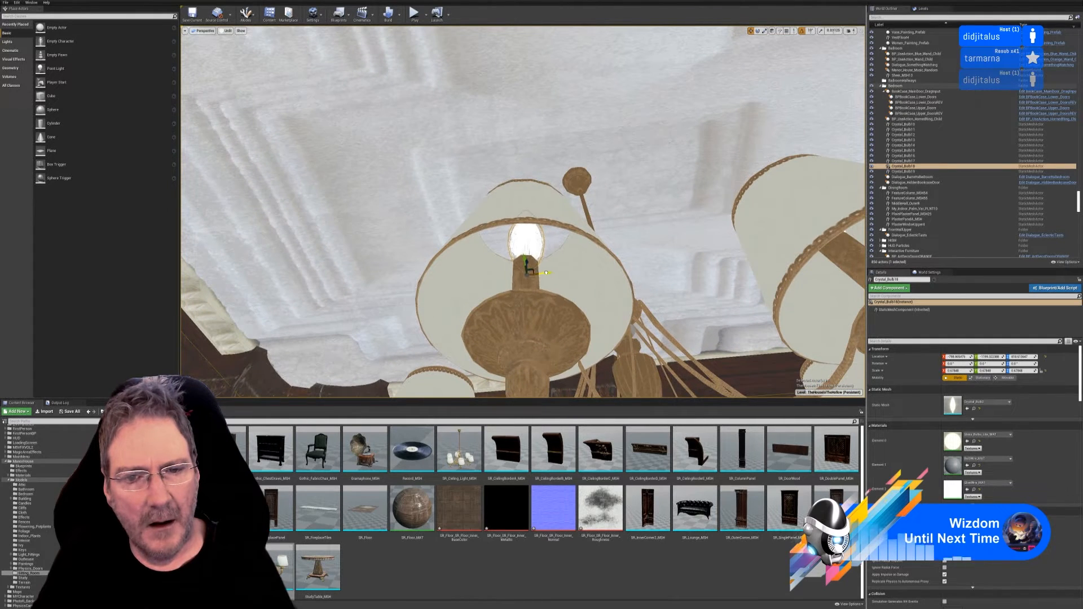
Clear the bulb selection and save all modified levels and assets
right_drag(663, 312, 687, 309)
key(Escape)
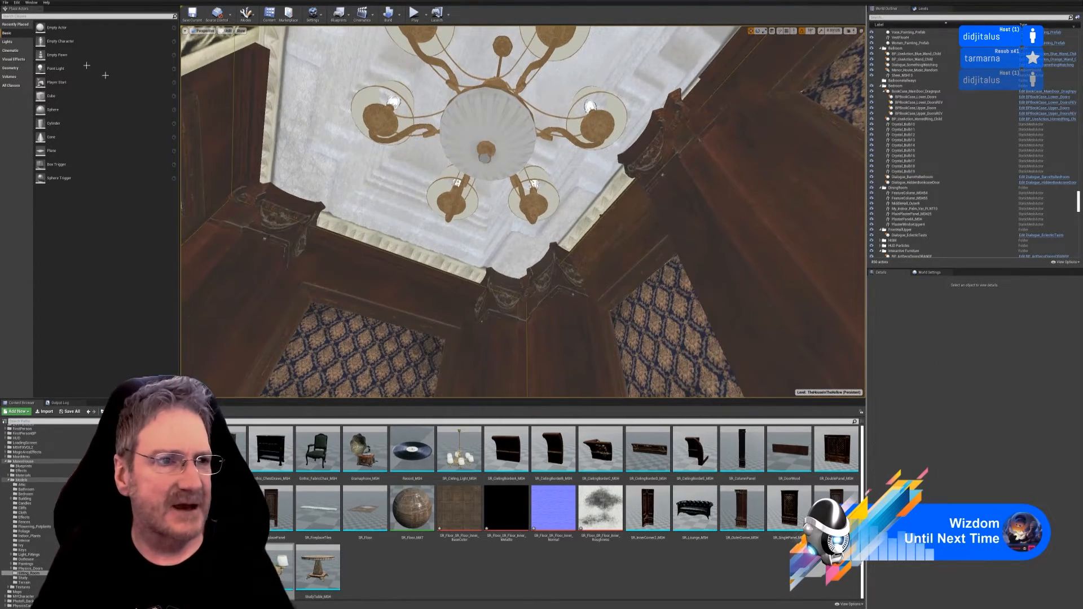
click(5, 3)
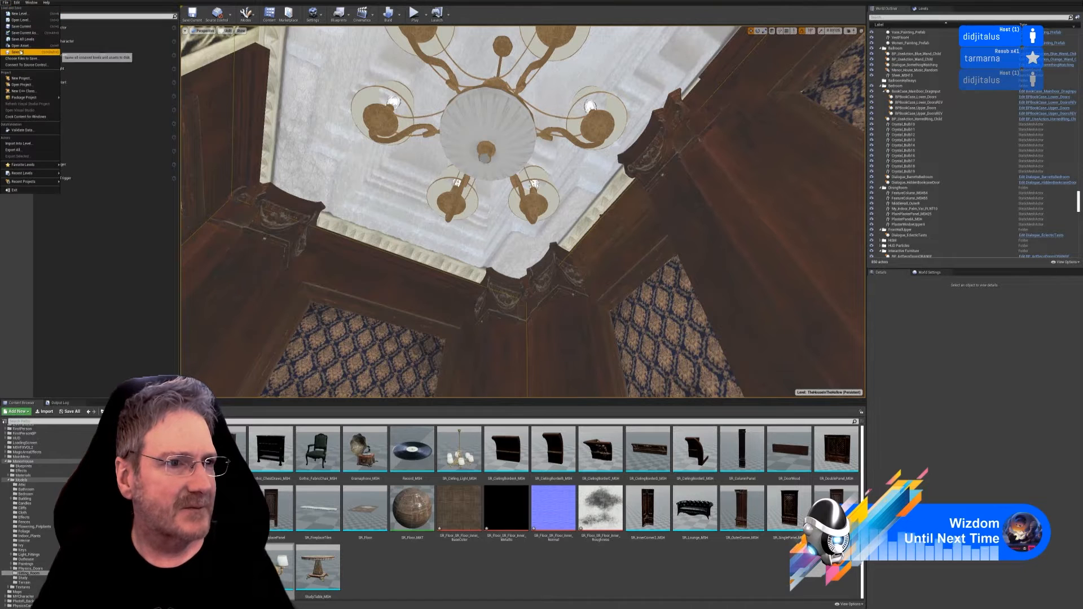
click(20, 52)
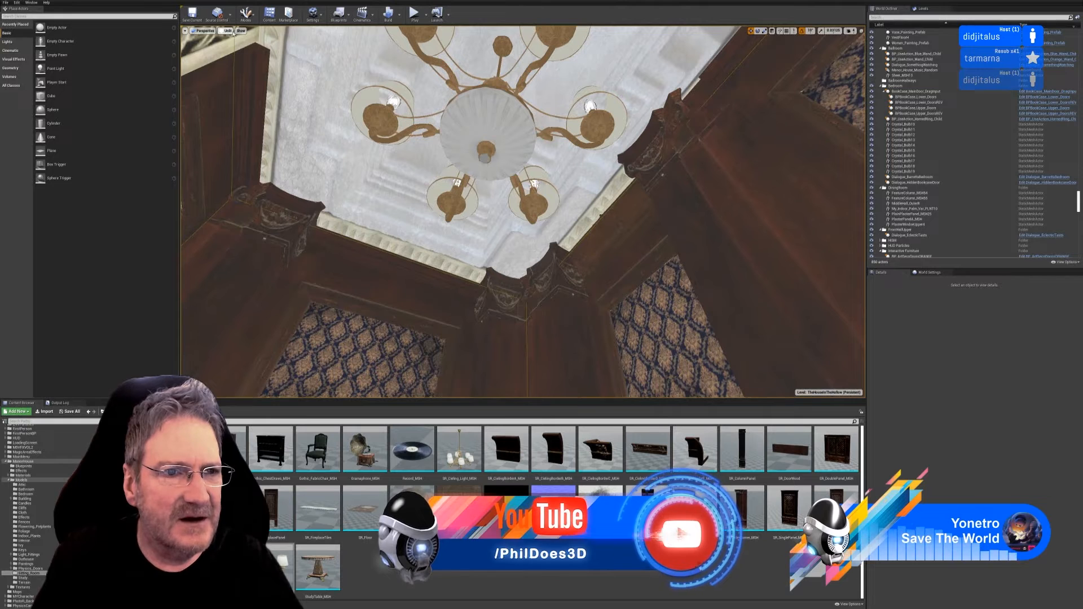
Preview the chandelier and its bulbs in Lit view mode and return the viewport to Unlit
click(227, 31)
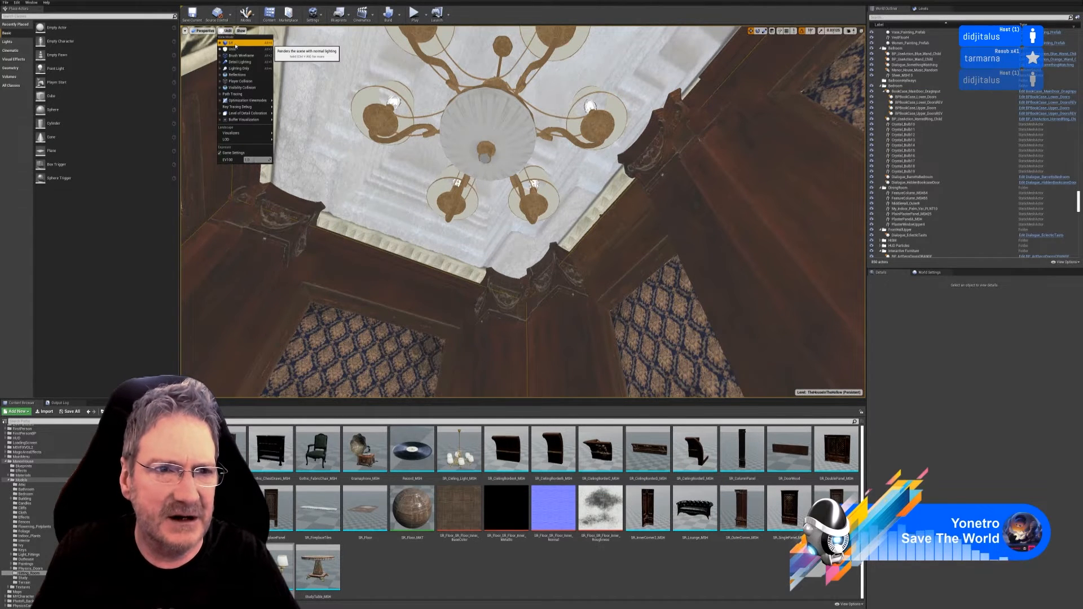
click(234, 42)
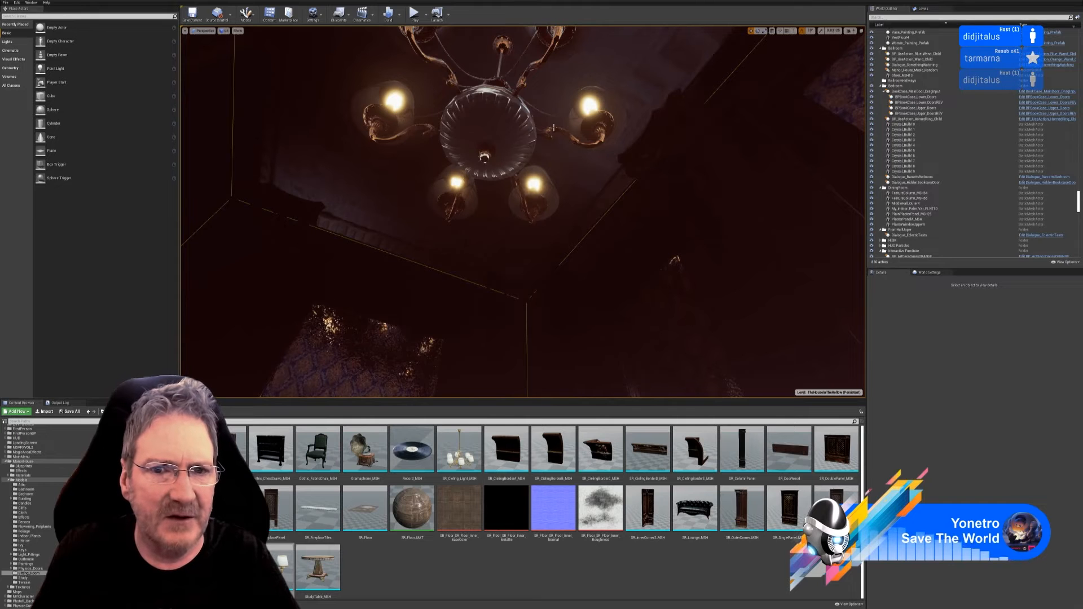
right_drag(553, 128, 520, 127)
key(d)
key(s)
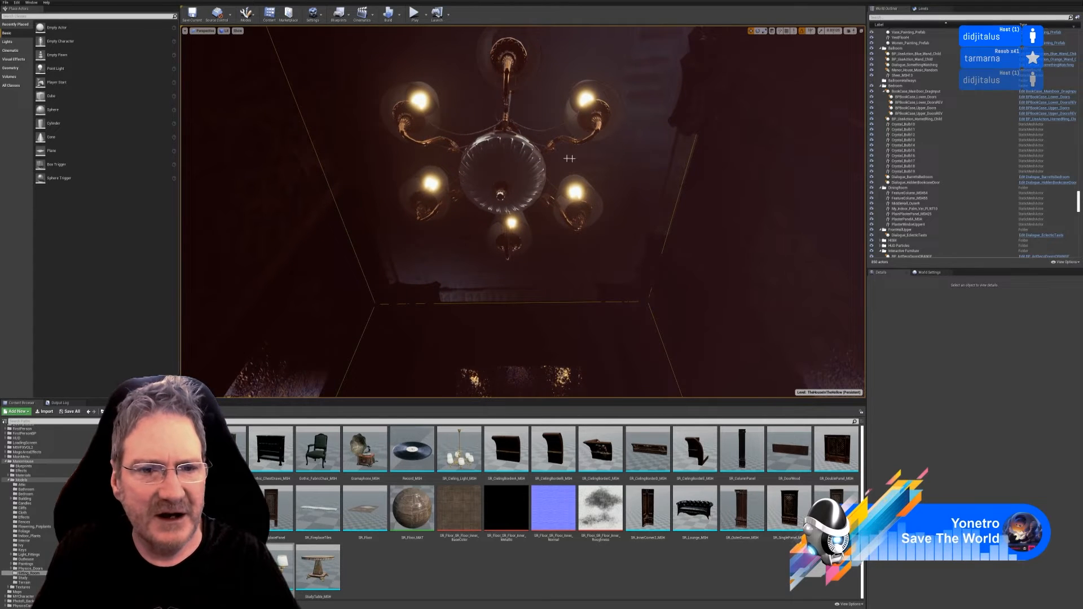
click(223, 31)
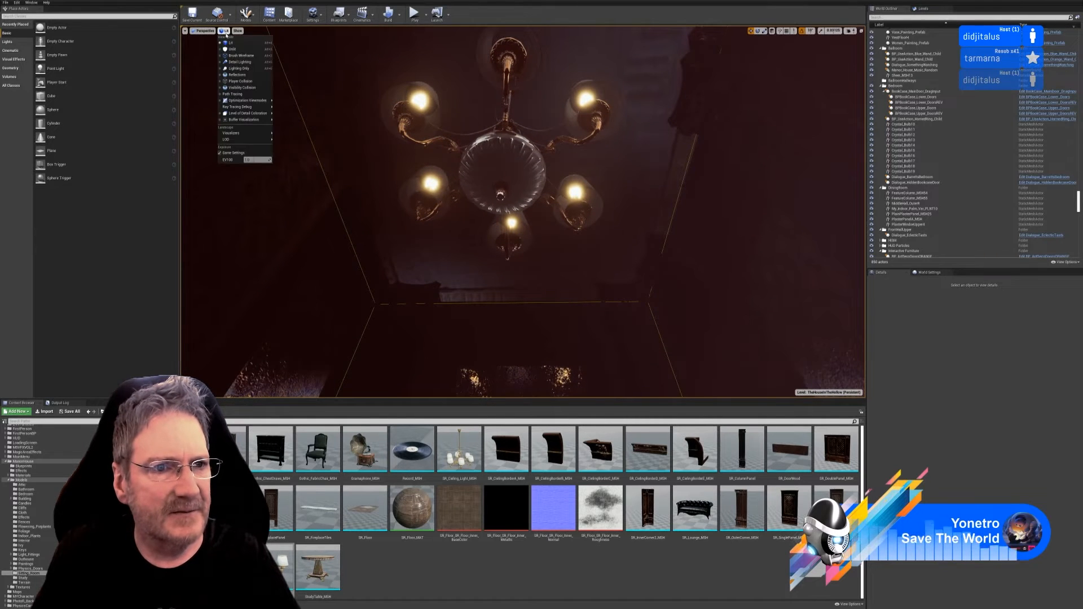
click(231, 45)
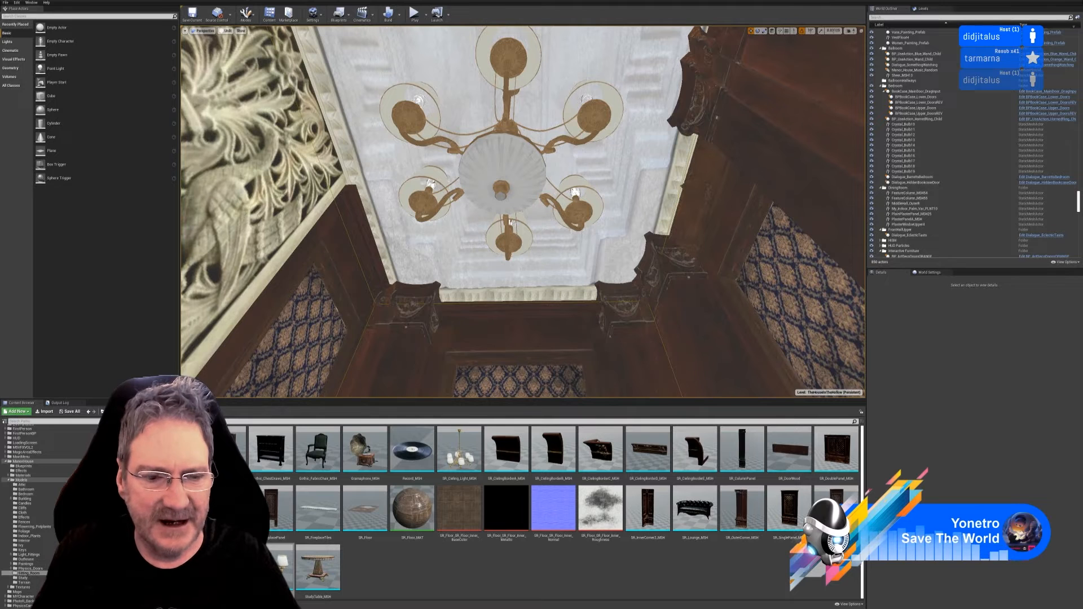
Place a Point Light near the chandelier and set its intensity to 200
click(13, 43)
drag(65, 43, 416, 248)
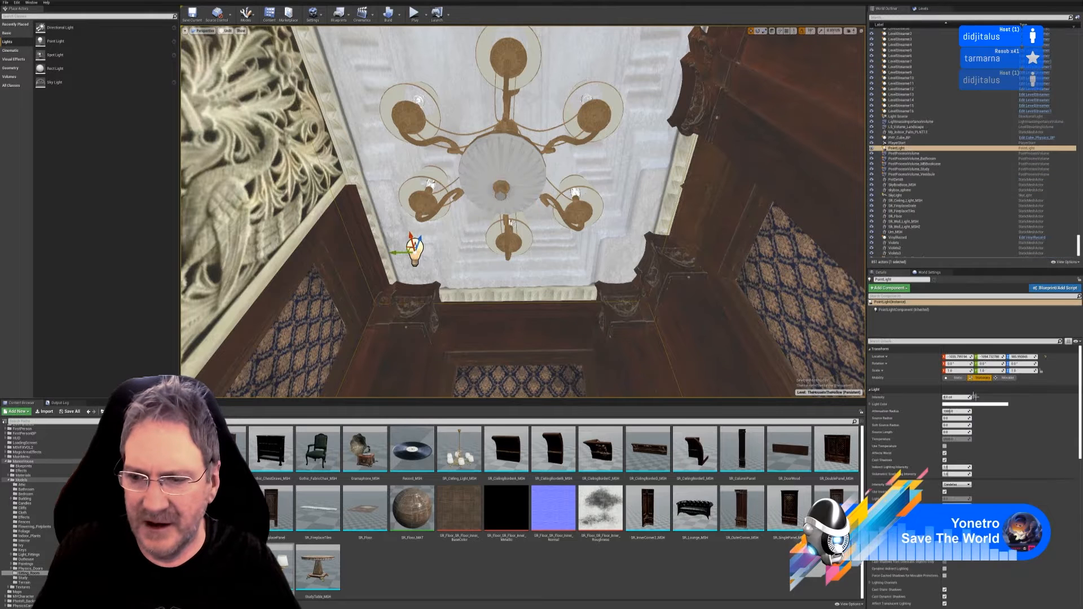
click(958, 397)
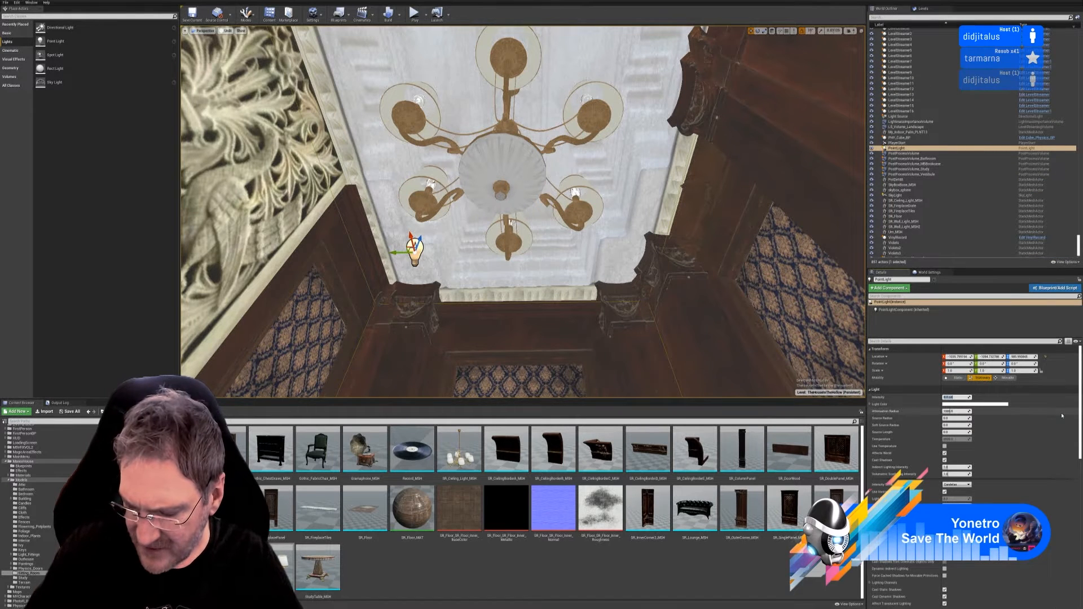
text(200)
key(Return)
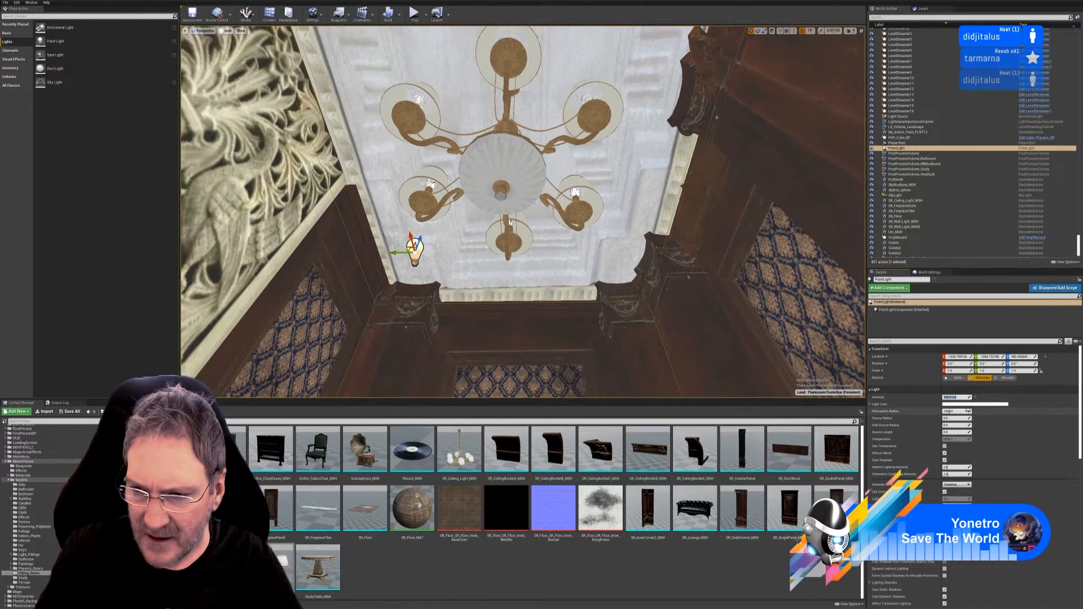
Set the point light's attenuation radius to 300 and review its remaining light settings
click(957, 412)
text(3)
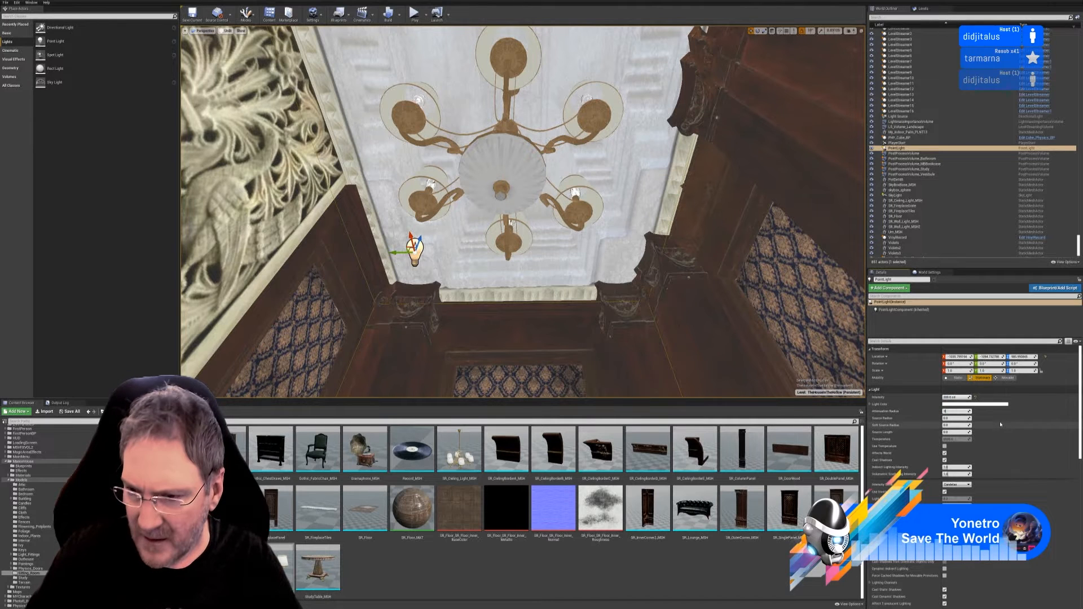
text(00)
key(Return)
scroll(996, 466, down, 6)
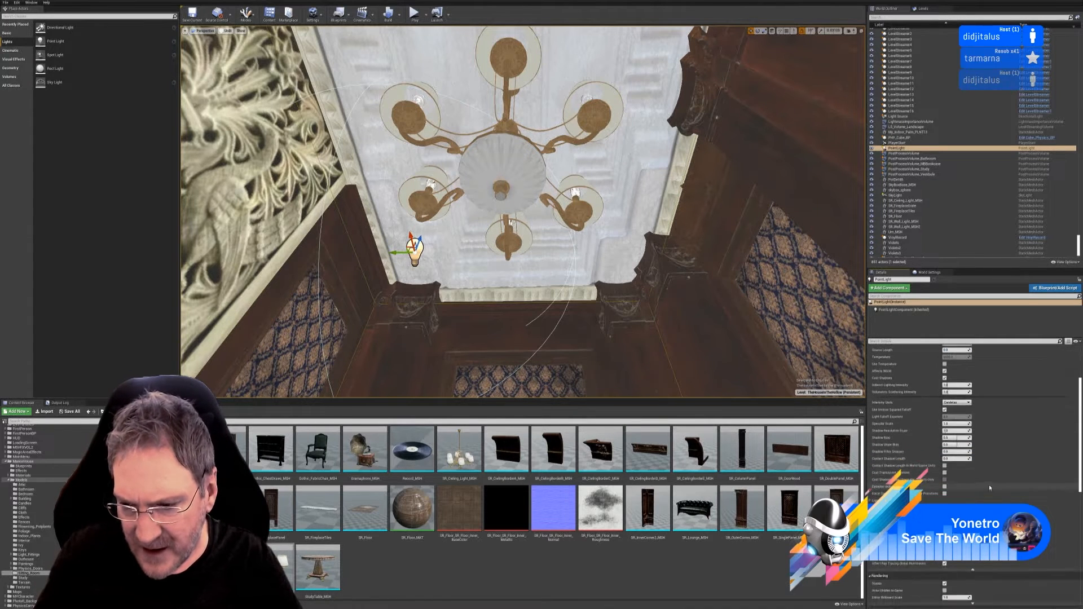
scroll(993, 494, down, 5)
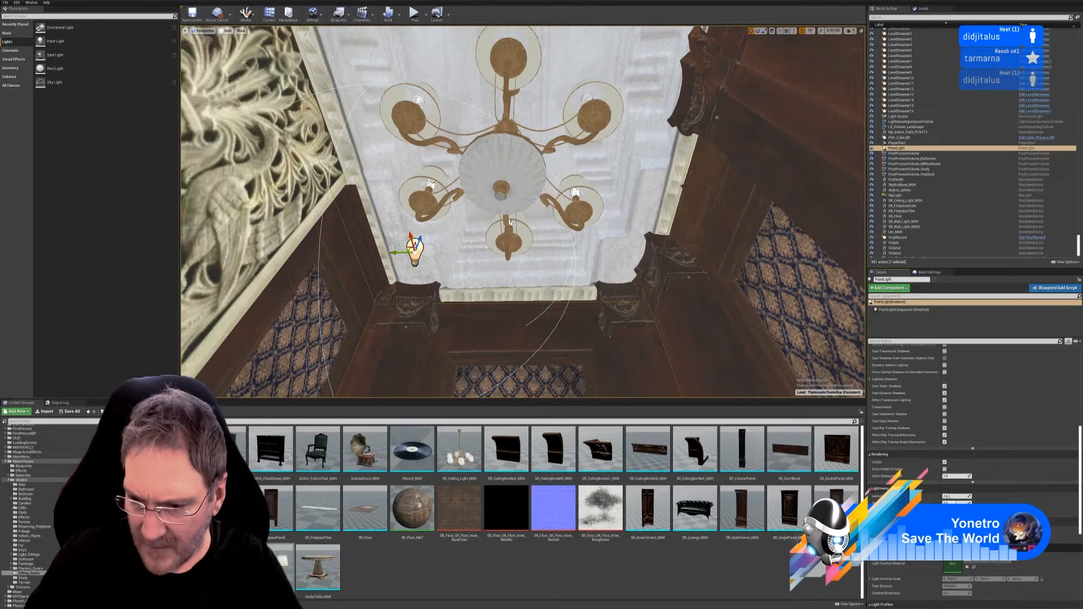
Shift the point light slightly along one axis beside the chandelier
right_drag(502, 321, 491, 395)
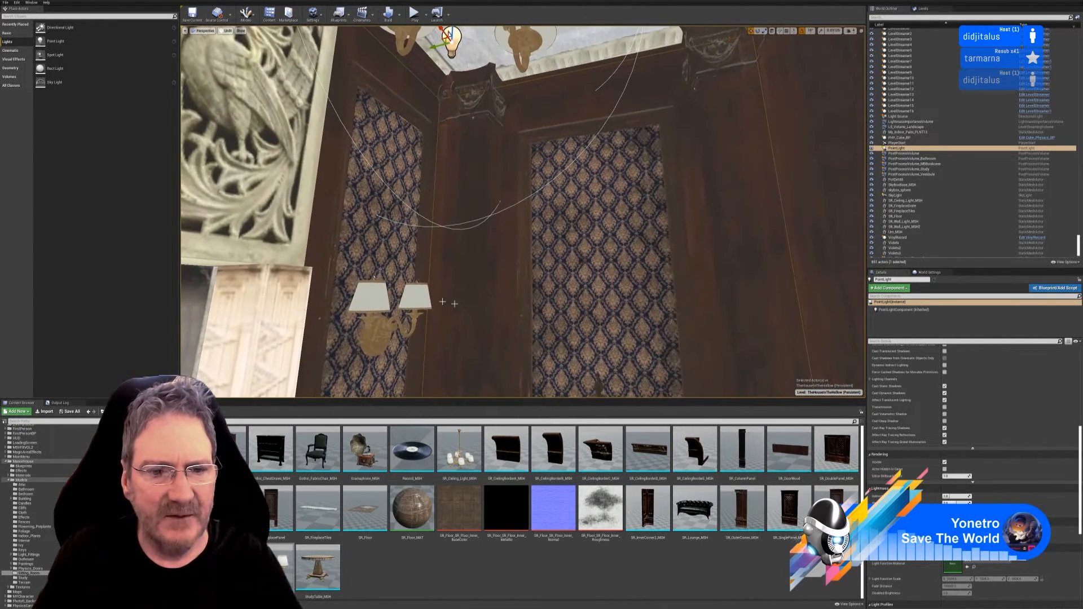
right_drag(482, 275, 492, 252)
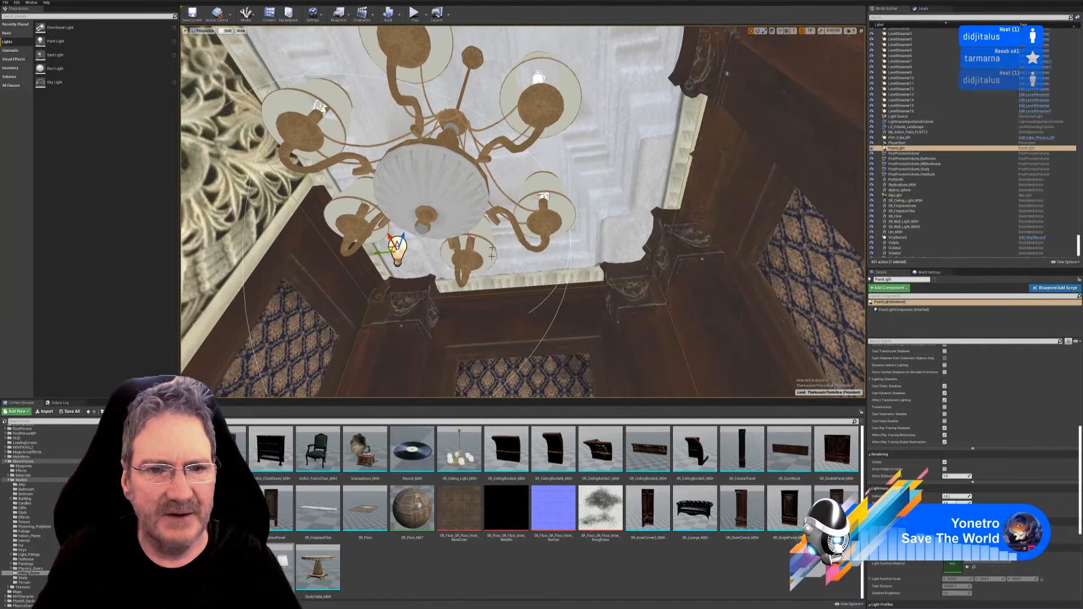
right_drag(441, 211, 420, 244)
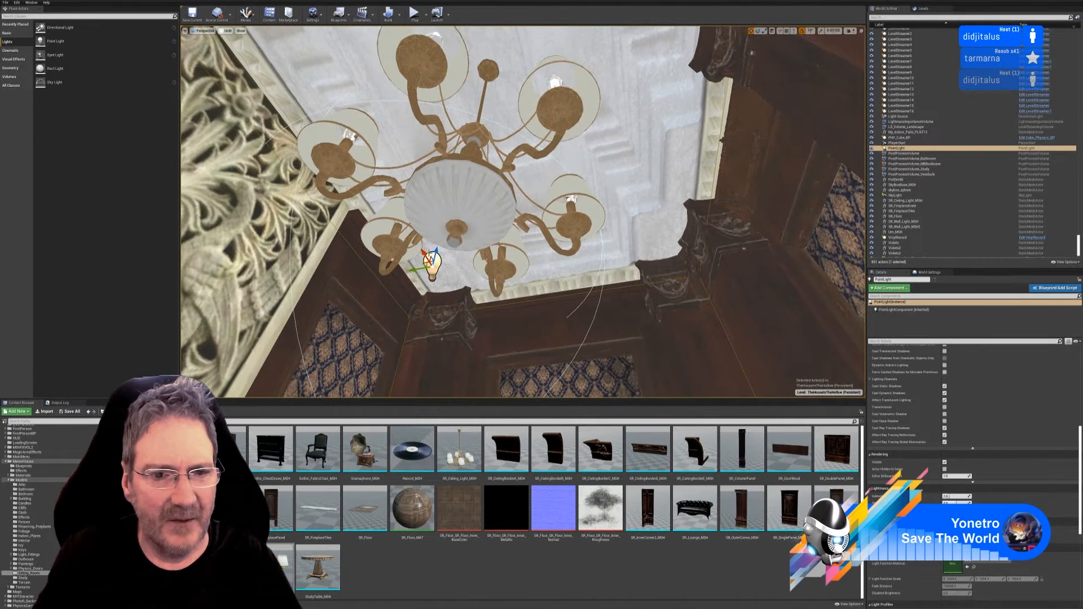
drag(424, 252, 418, 243)
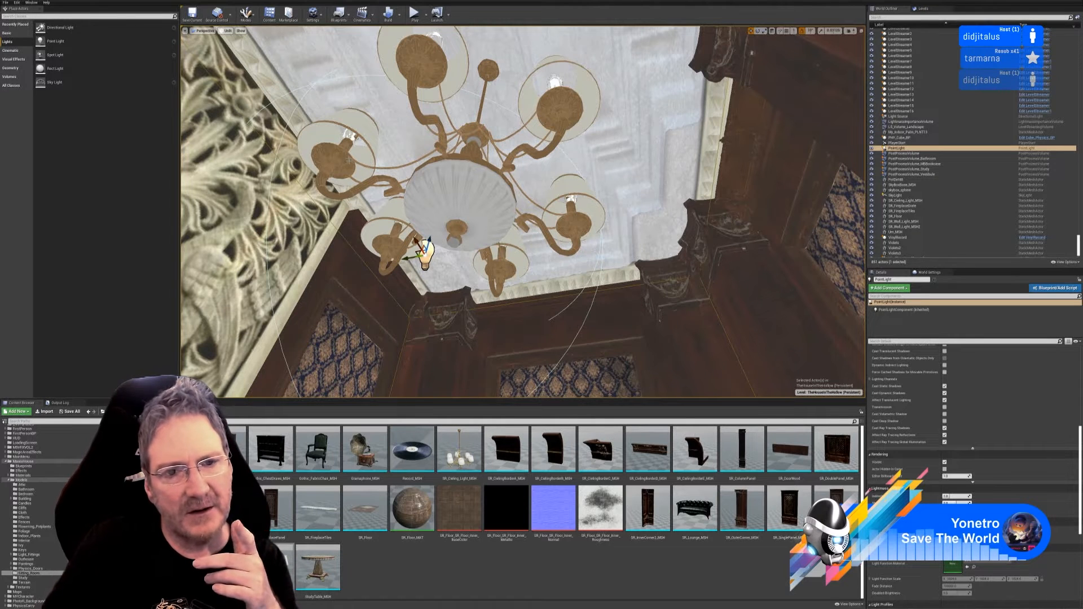
click(949, 309)
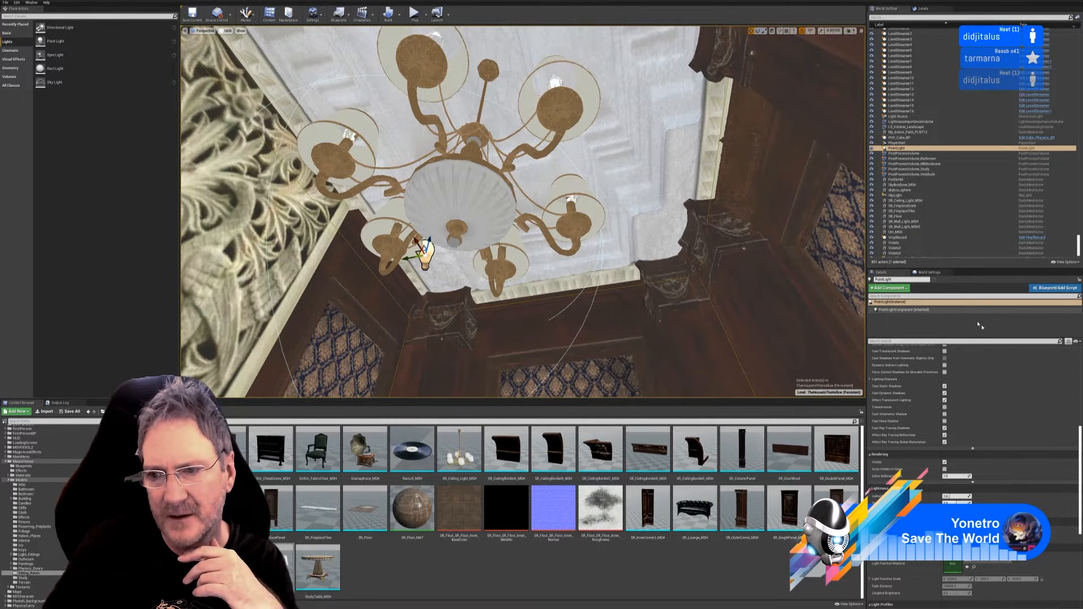
drag(1080, 433, 1080, 354)
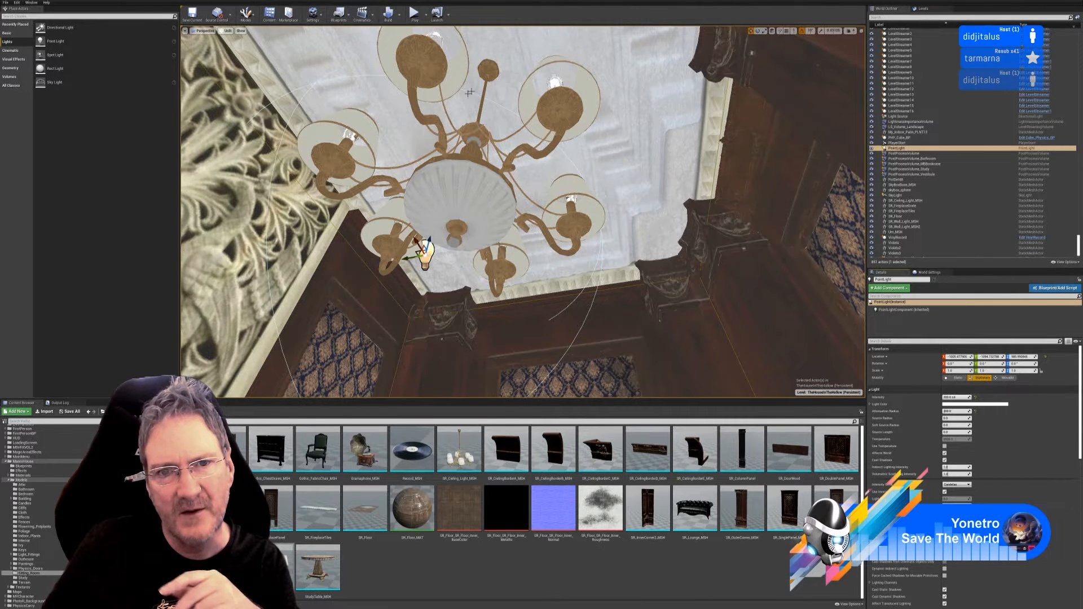
Lower the point light from near the ceiling to the height of the chandelier's lampshades
right_drag(470, 92, 418, 162)
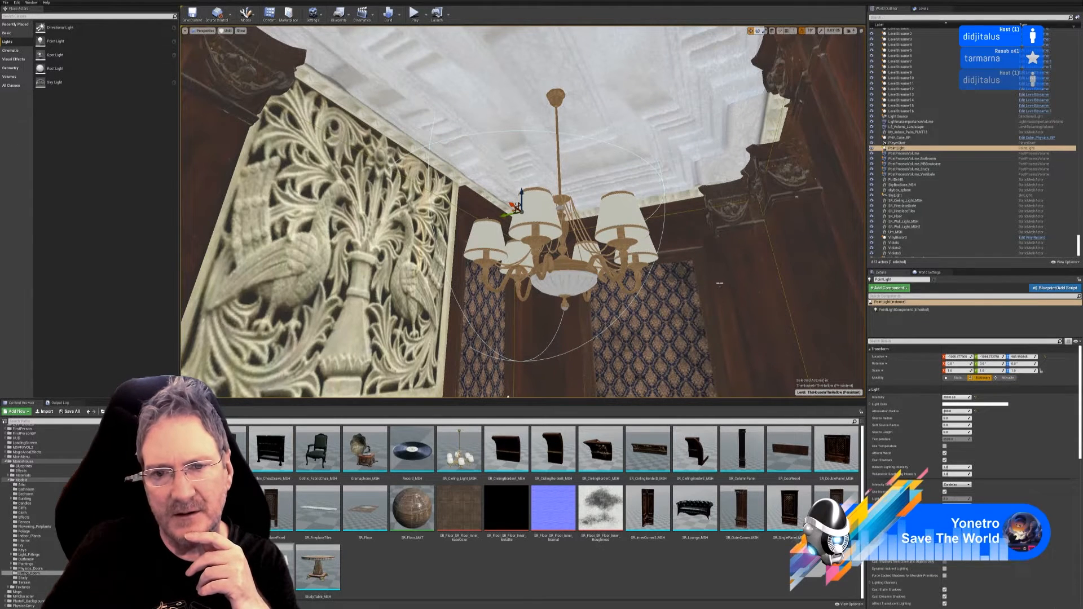
right_drag(719, 284, 702, 313)
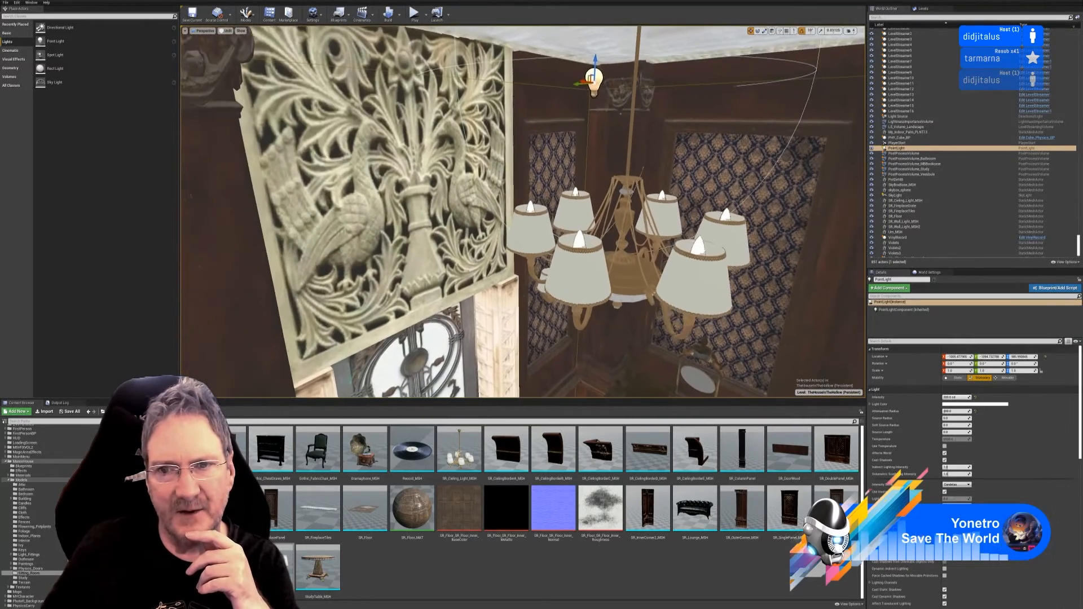
right_drag(602, 99, 597, 97)
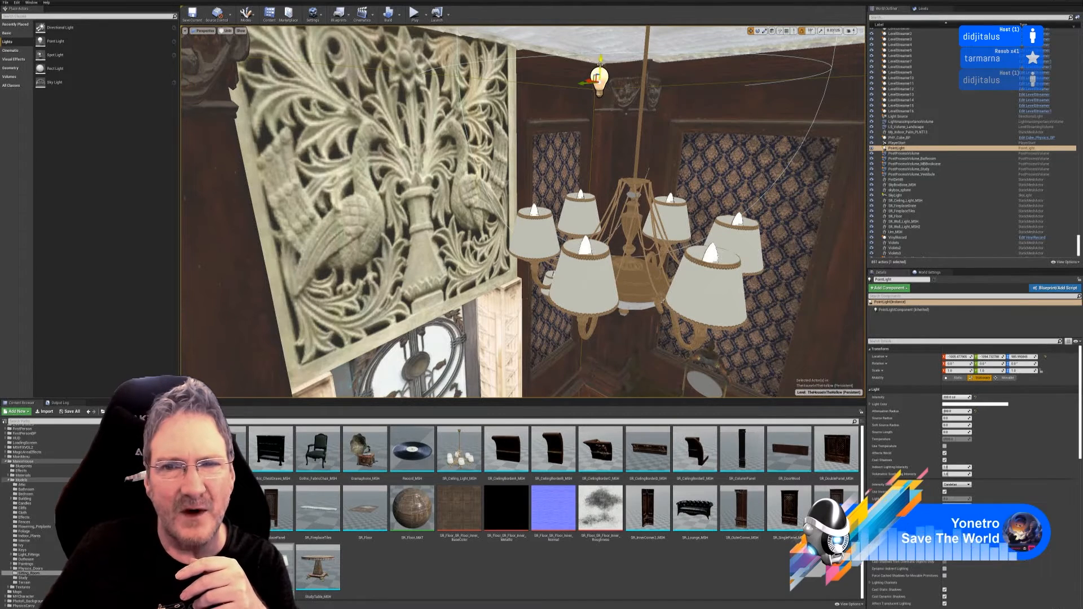
drag(601, 63, 591, 229)
right_drag(591, 231, 559, 268)
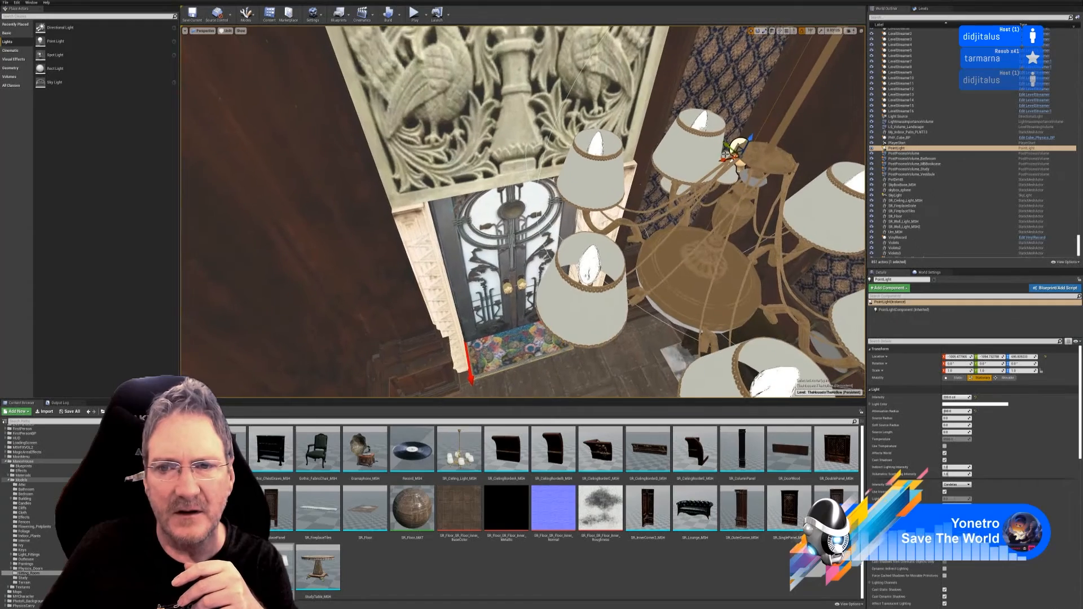
Move the point light horizontally into the chandelier shade facing the entrance doors, over its crystal bulb
drag(724, 160, 575, 190)
right_drag(575, 190, 558, 214)
drag(459, 166, 550, 121)
right_drag(550, 120, 586, 174)
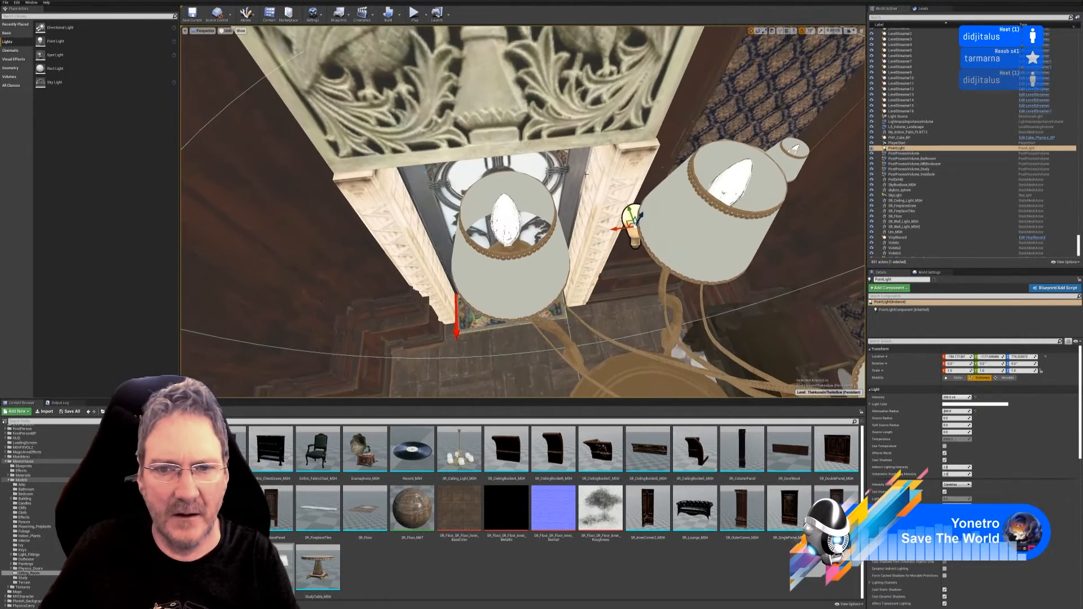
drag(617, 229, 490, 245)
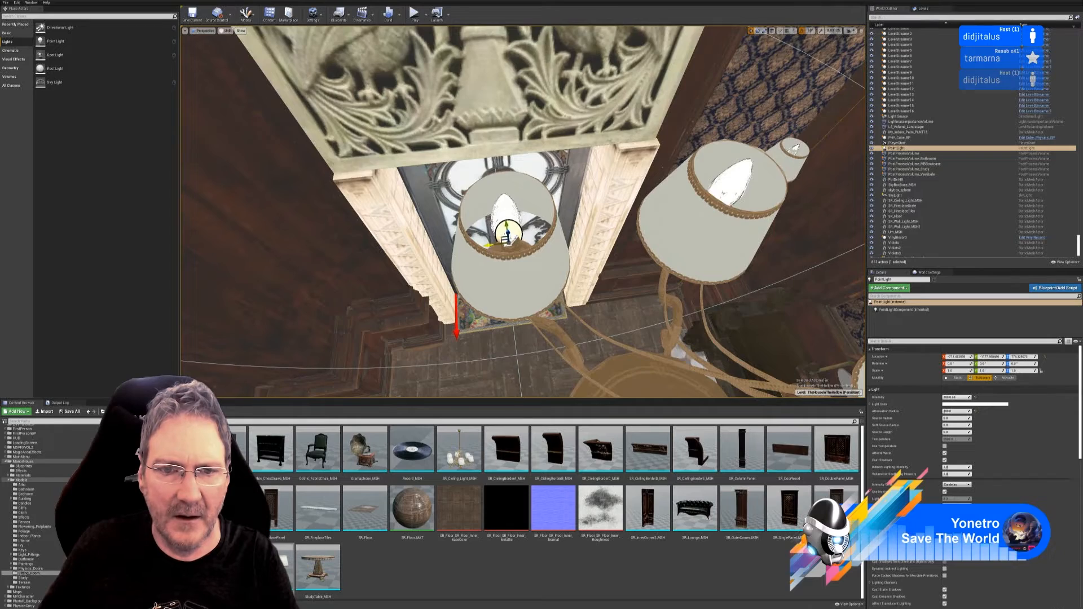
Align the point light horizontally with the crystal bulb inside the chandelier shade, placing it close to the bulb's base
right_drag(490, 245, 575, 248)
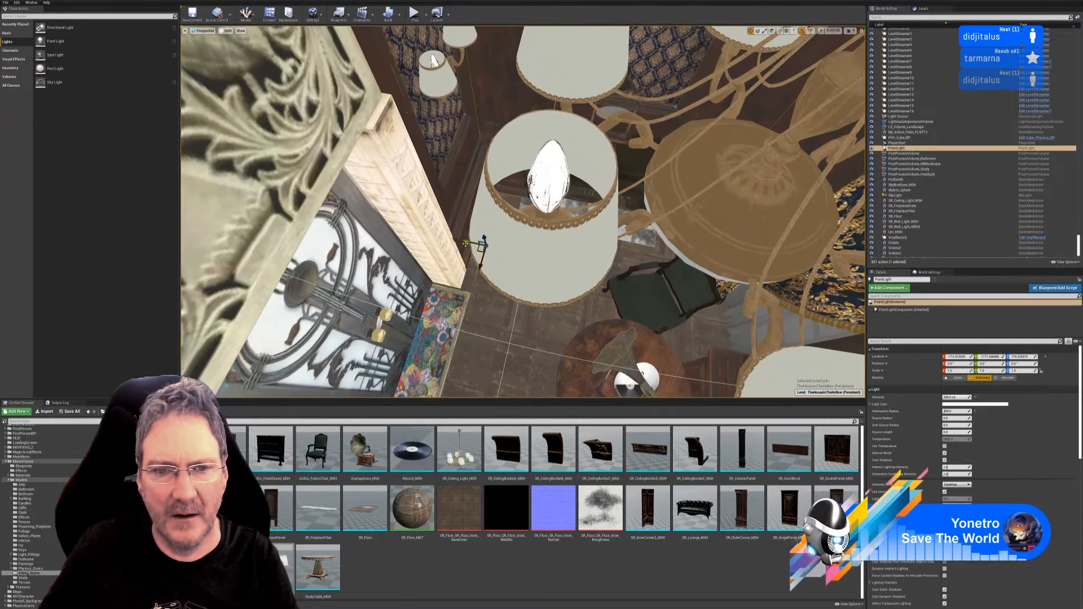
drag(465, 243, 514, 243)
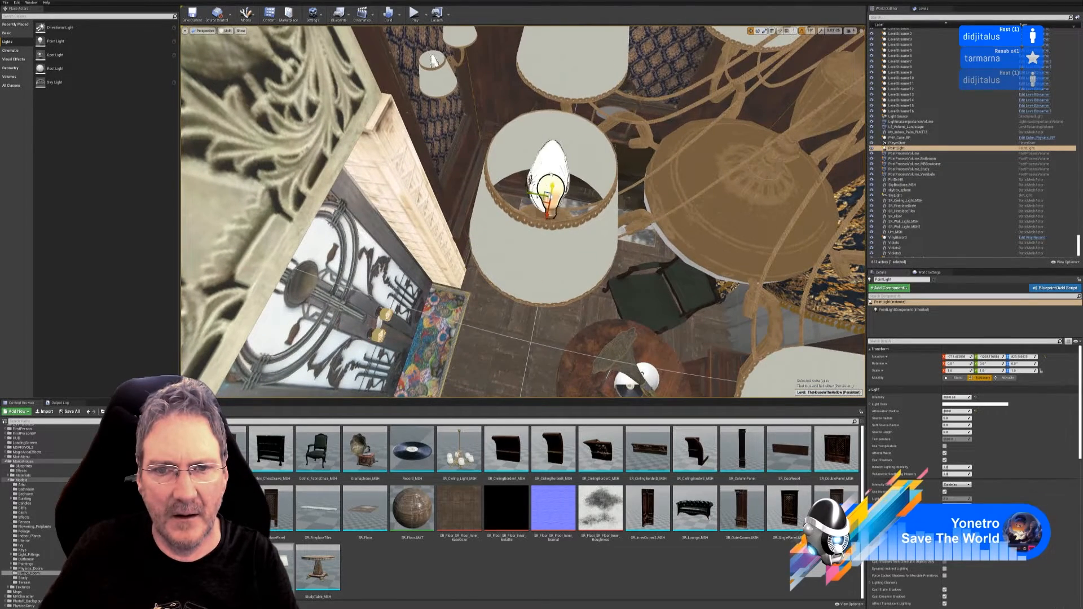
right_drag(551, 163, 537, 257)
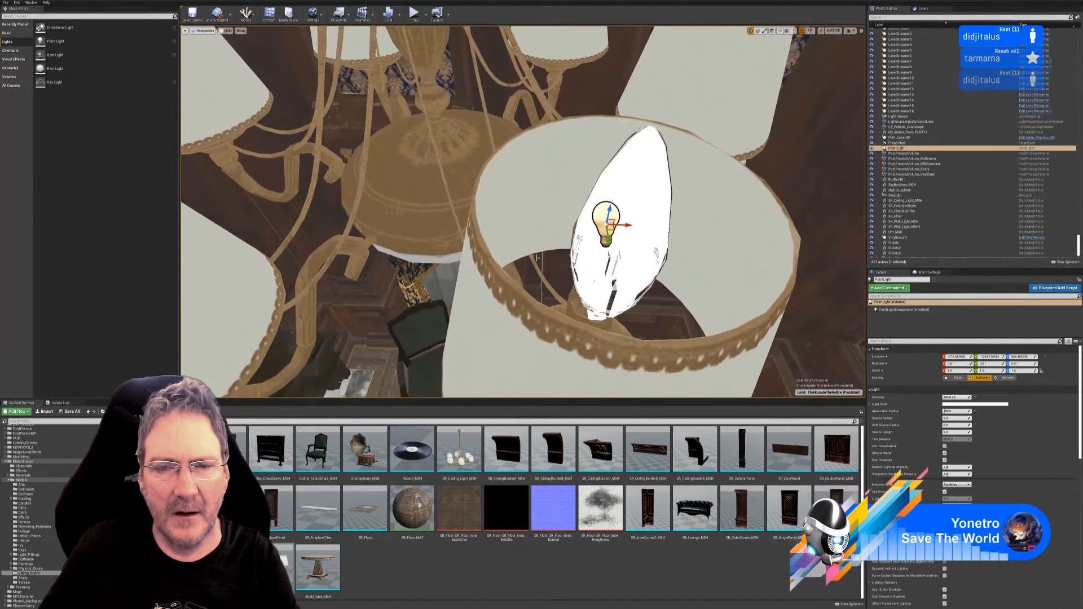
drag(608, 240, 616, 288)
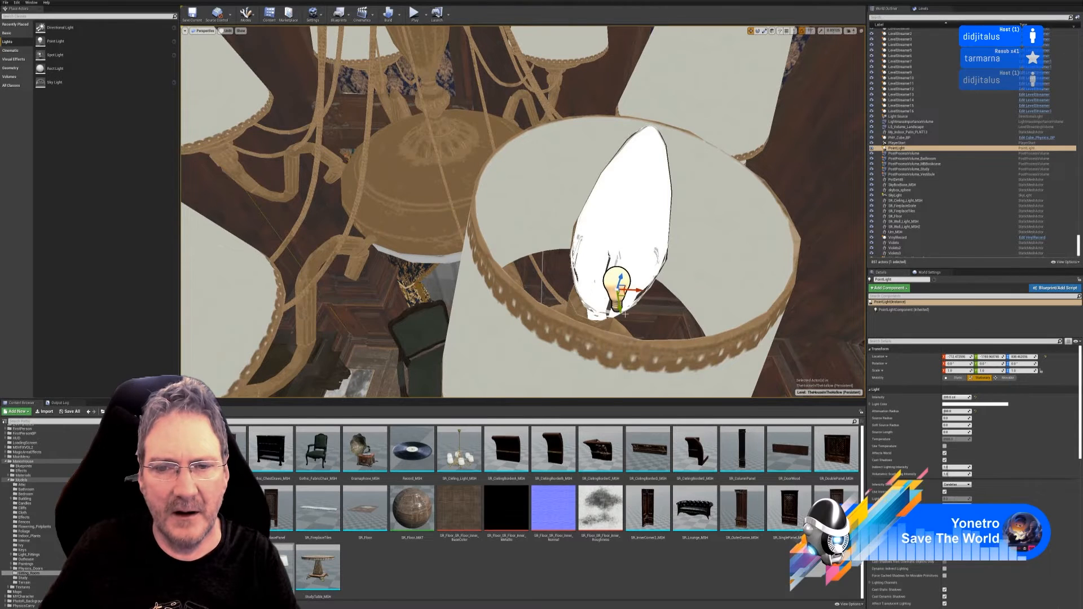
right_drag(625, 313, 563, 249)
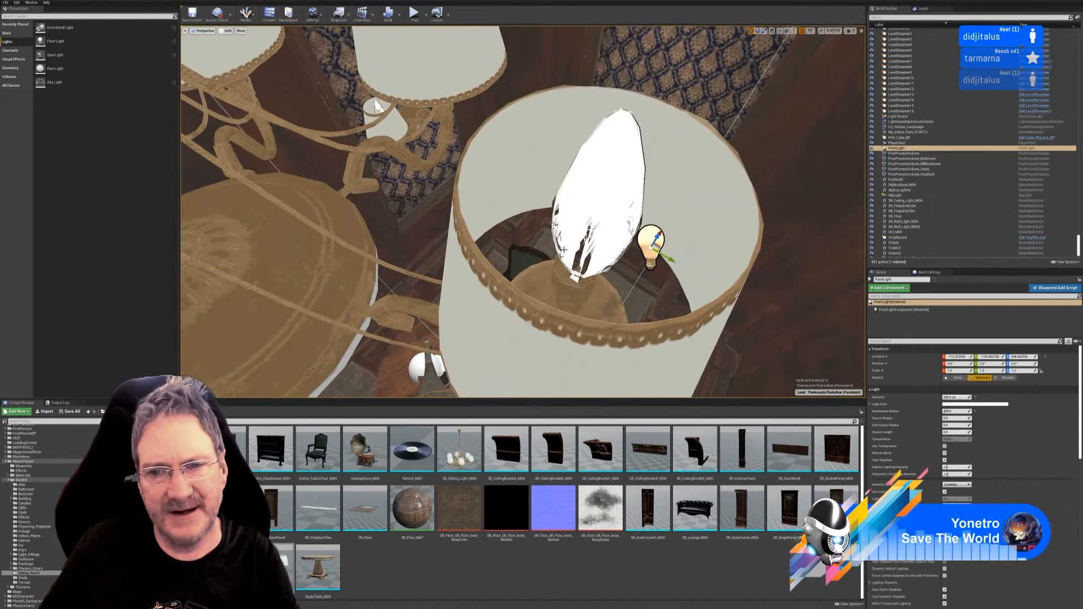
Preview the room in Lit mode and examine how the new point light illuminates the chandelier and ceiling
right_drag(664, 259, 625, 274)
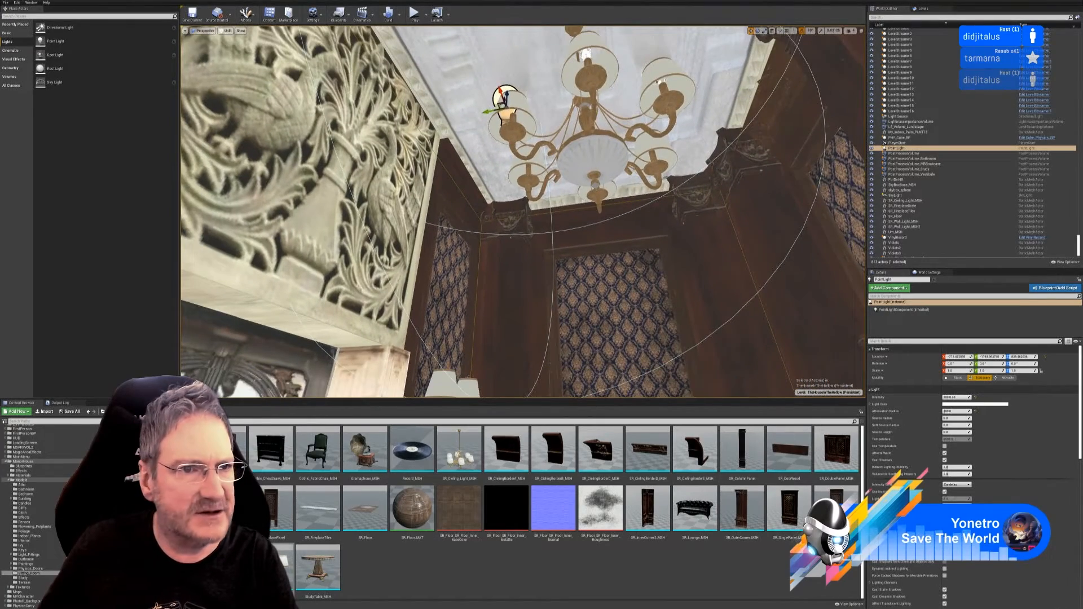
click(228, 31)
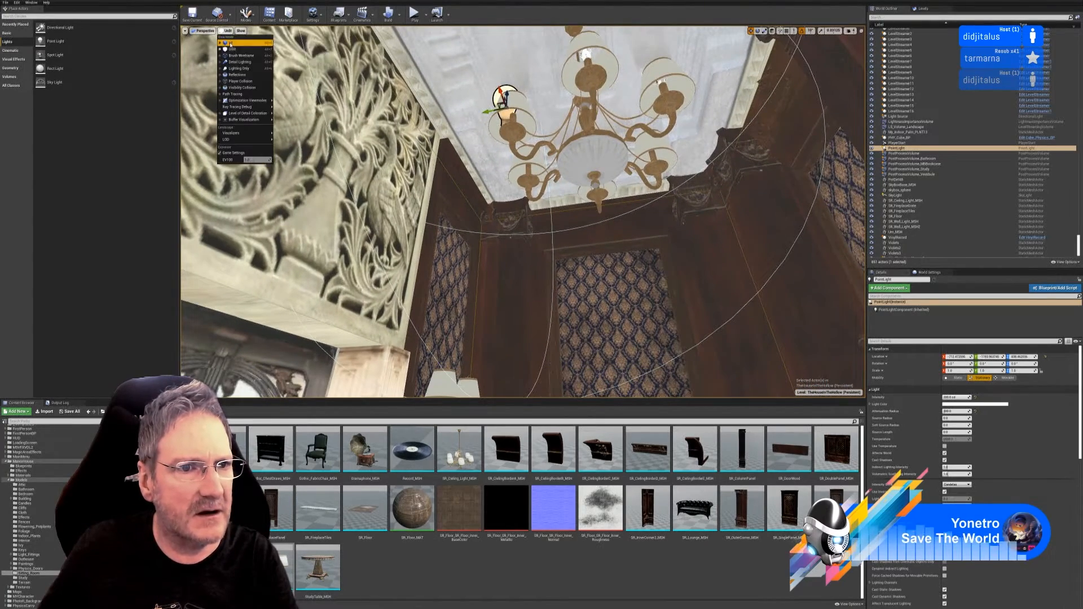
click(229, 42)
mouse_move(545, 184)
right_down()
mouse_move(530, 186)
mouse_move(525, 245)
mouse_move(536, 180)
mouse_move(534, 225)
mouse_move(538, 179)
mouse_move(564, 220)
mouse_move(542, 185)
right_up()
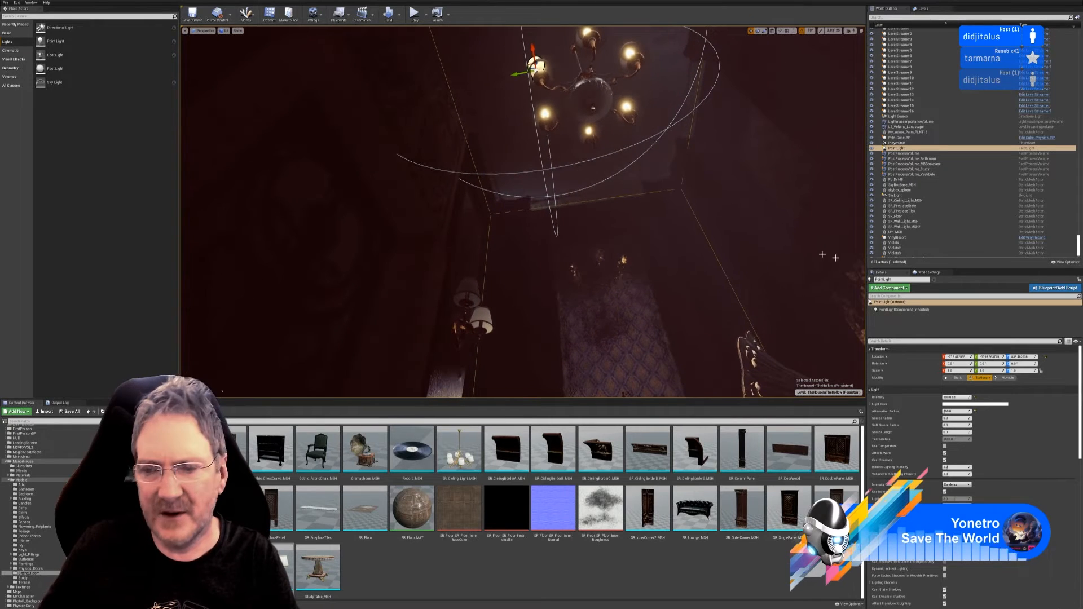
scroll(1002, 469, down, 8)
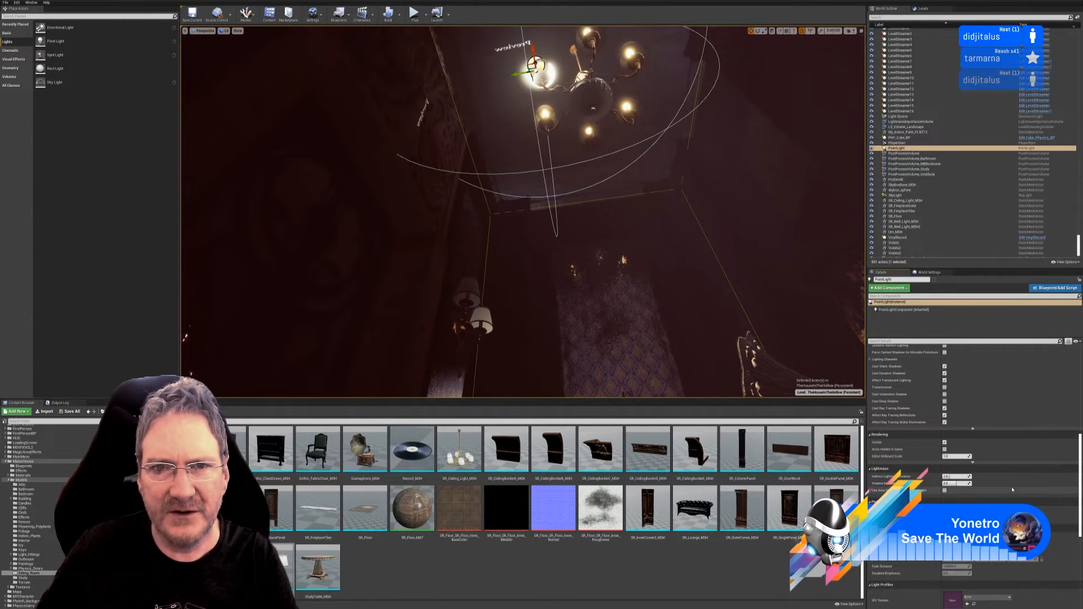
right_drag(523, 212, 645, 213)
right_drag(589, 179, 559, 166)
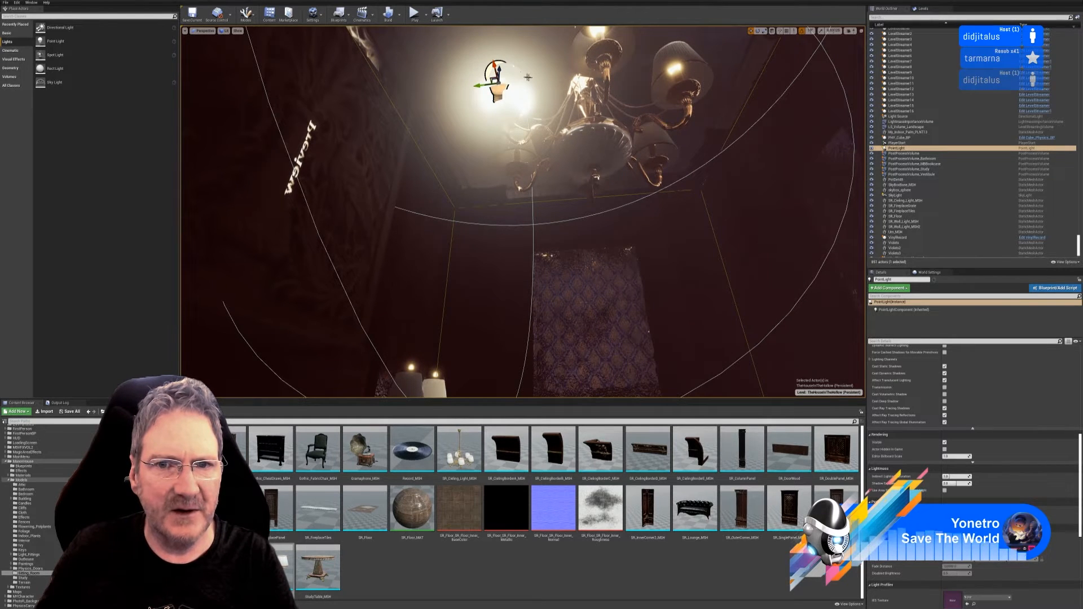
Return the viewport to Unlit mode and inspect the mesh component and materials of another chandelier shade's crystal bulb
click(225, 31)
click(228, 49)
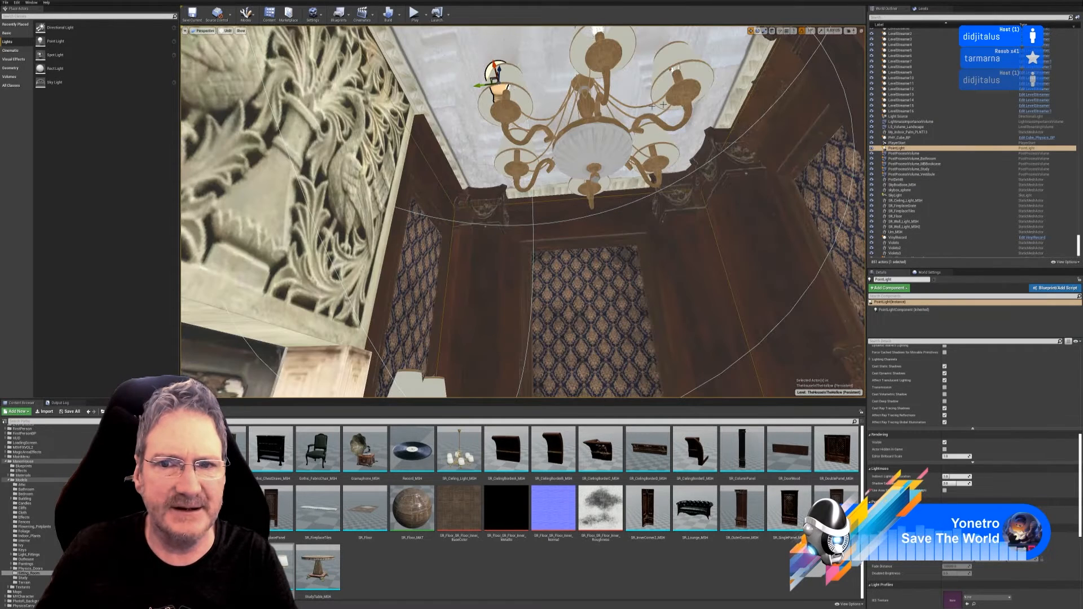
click(674, 72)
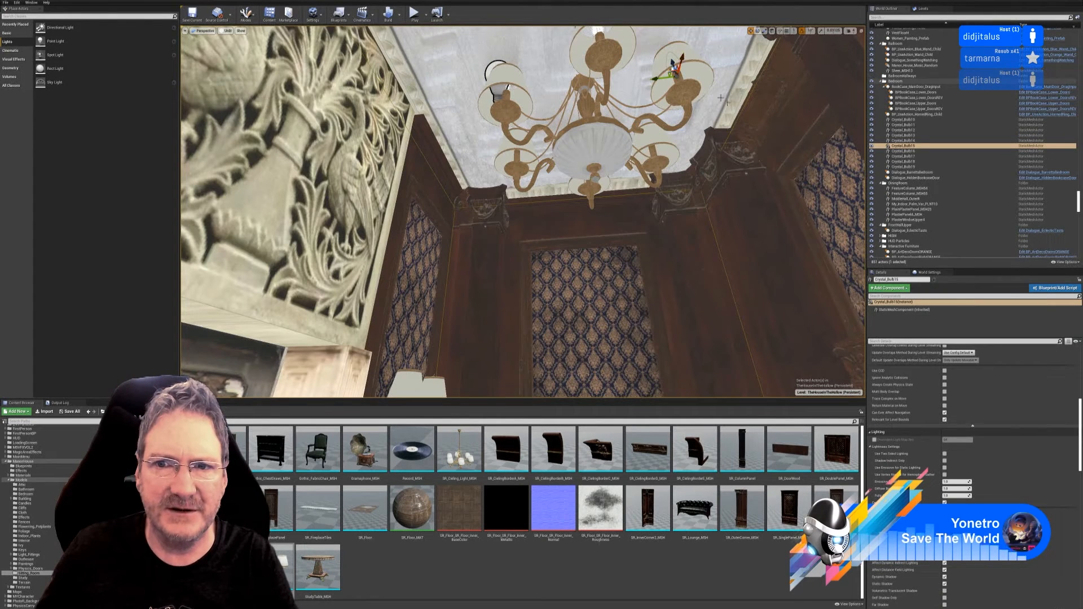
click(908, 309)
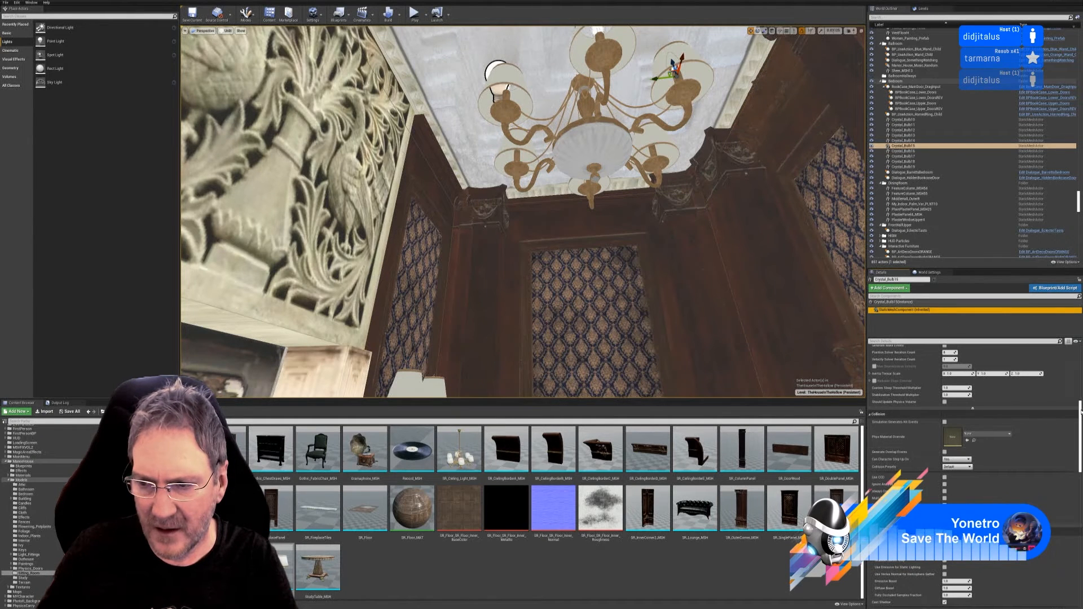
scroll(1081, 412, up, 10)
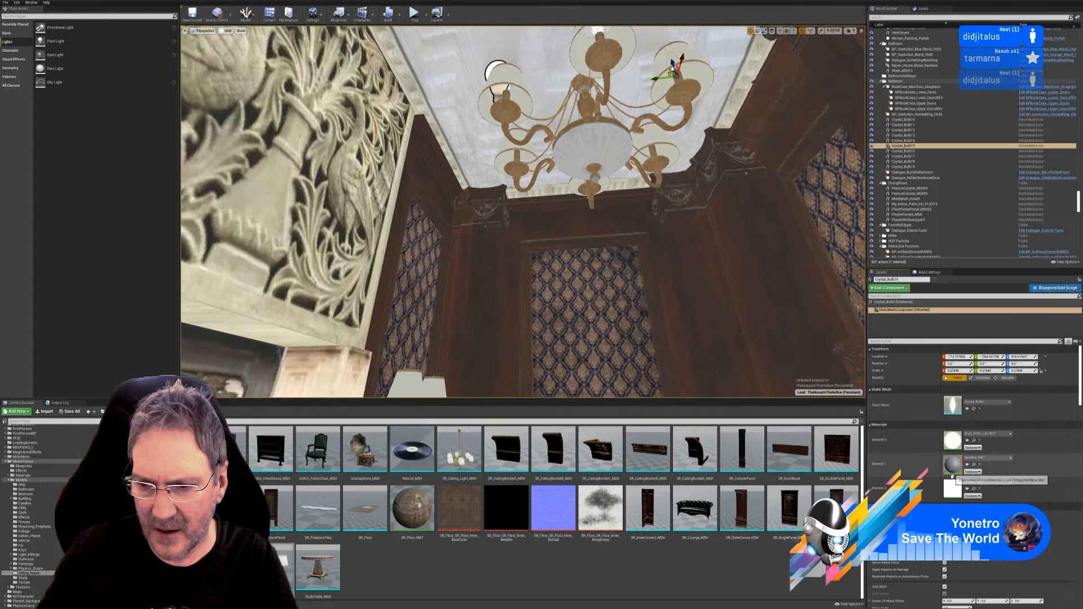
Inspect the node graph of the ceiling chandelier's material, including its texture, multiply and subsurface colour connections, and close it
click(603, 126)
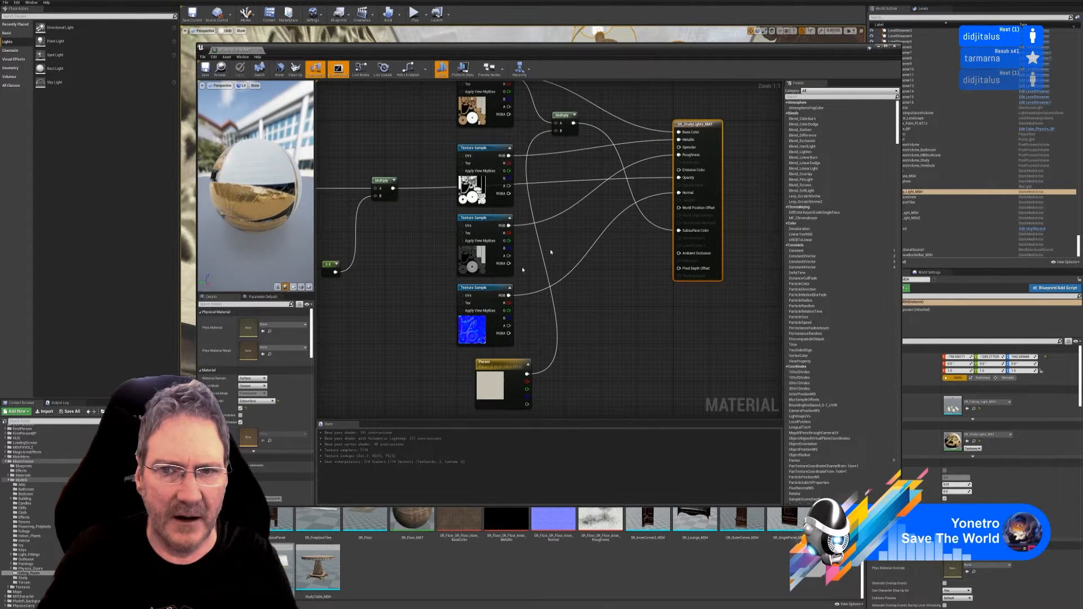
right_drag(395, 267, 418, 278)
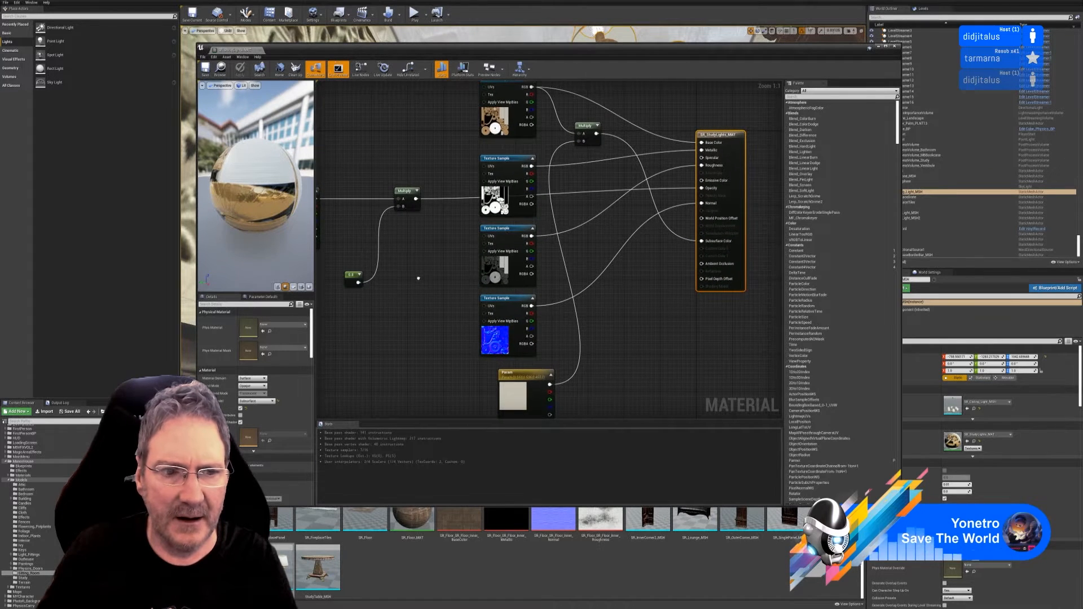
click(895, 48)
Open the viewport's view mode choices
click(227, 30)
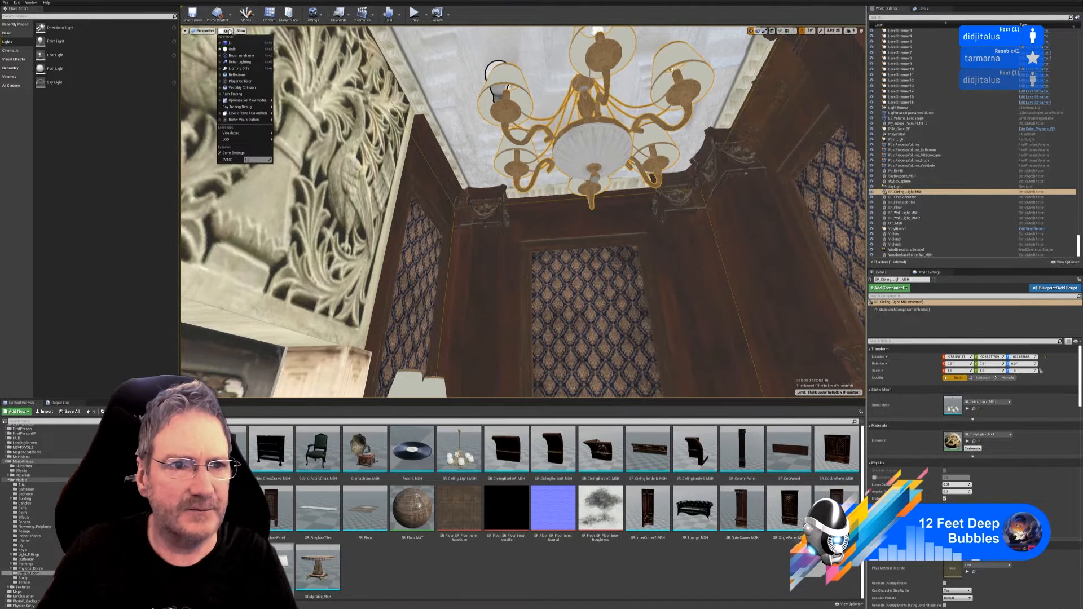
Switch the viewport to lit shading and move the point light inside one of the chandelier's lampshades
click(237, 41)
right_drag(314, 87, 296, 140)
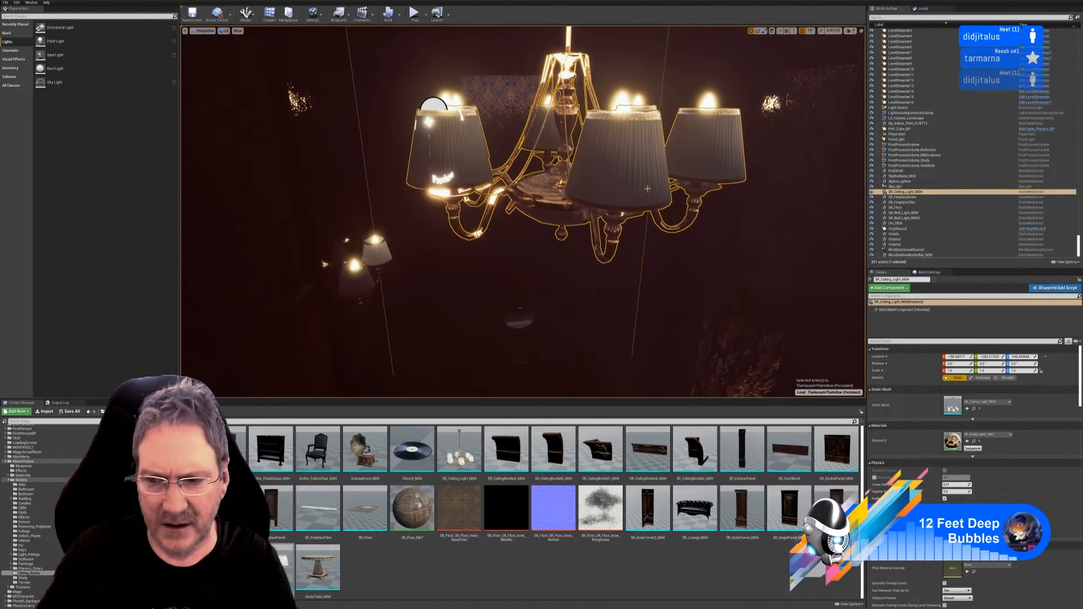
mouse_move(511, 290)
right_down()
mouse_move(499, 272)
mouse_move(508, 279)
right_up()
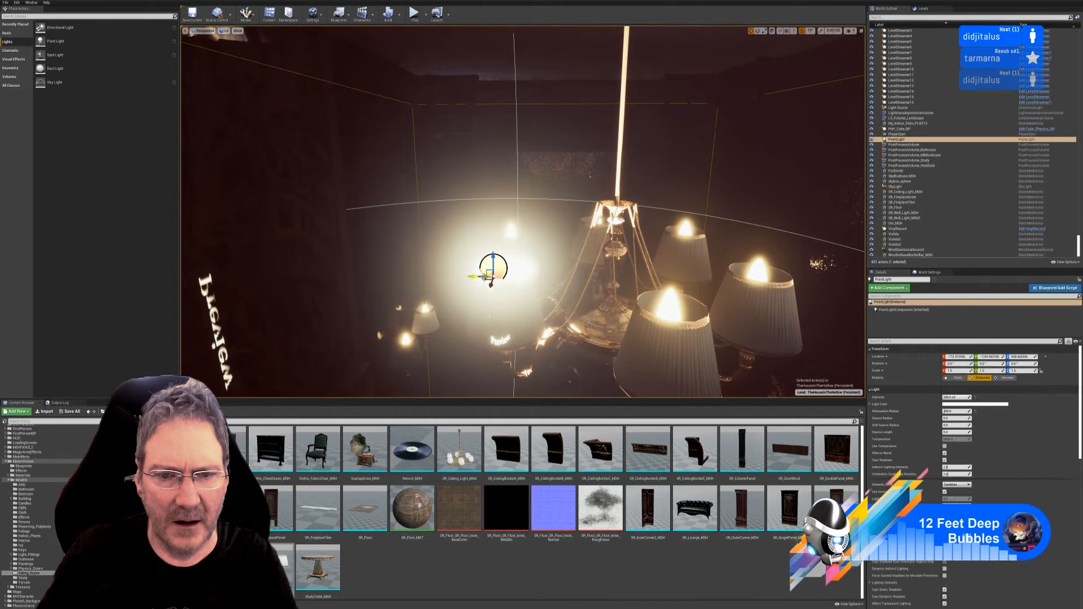
drag(477, 276, 520, 290)
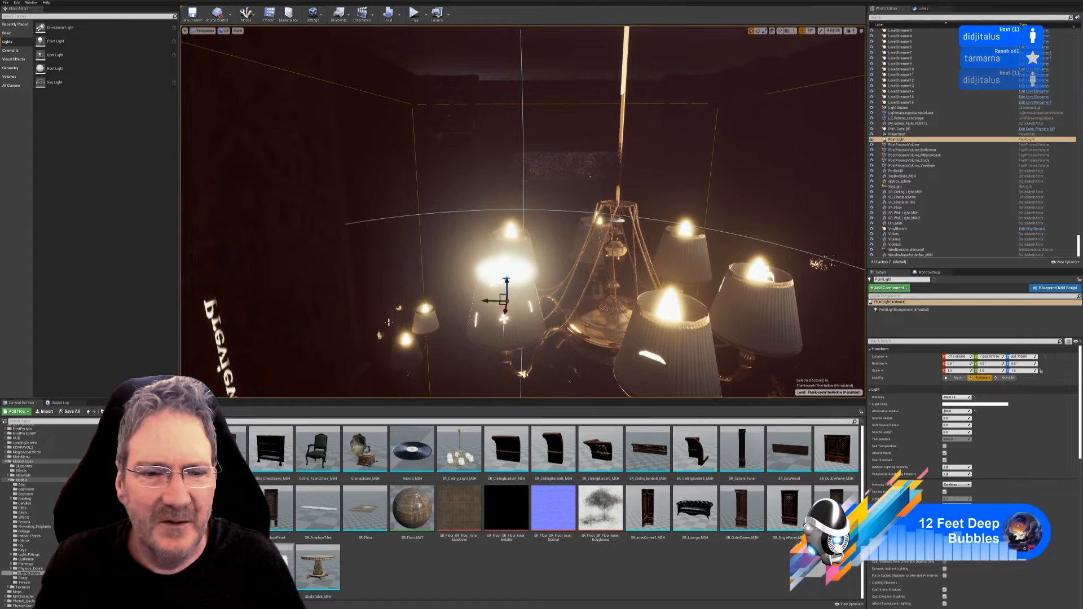
right_drag(388, 322, 413, 306)
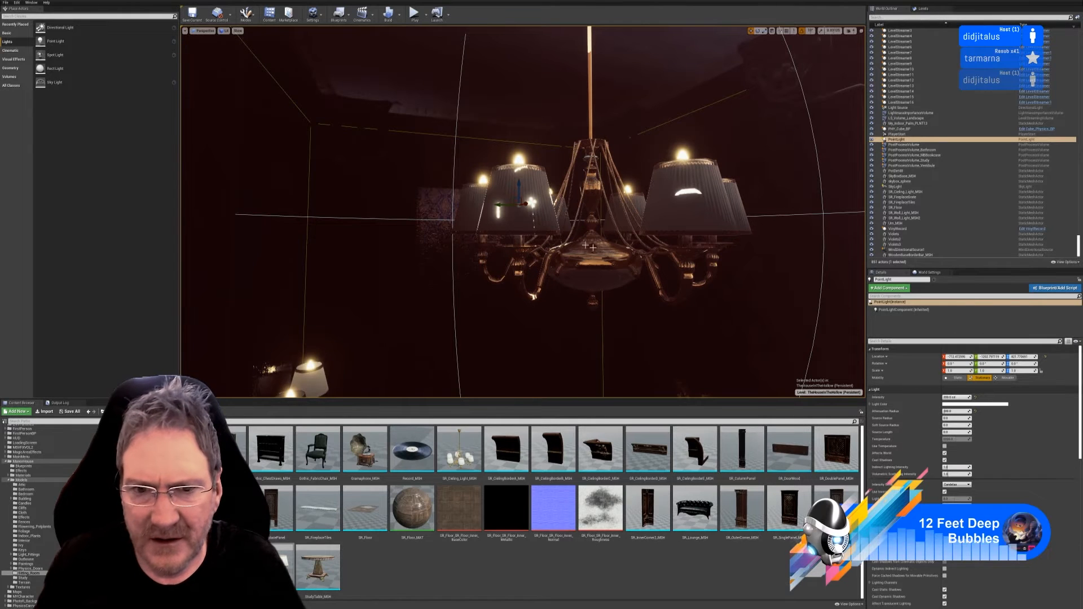
Select the ceiling chandelier, open its material, and examine how the texture, opacity and subsurface nodes are connected
click(543, 225)
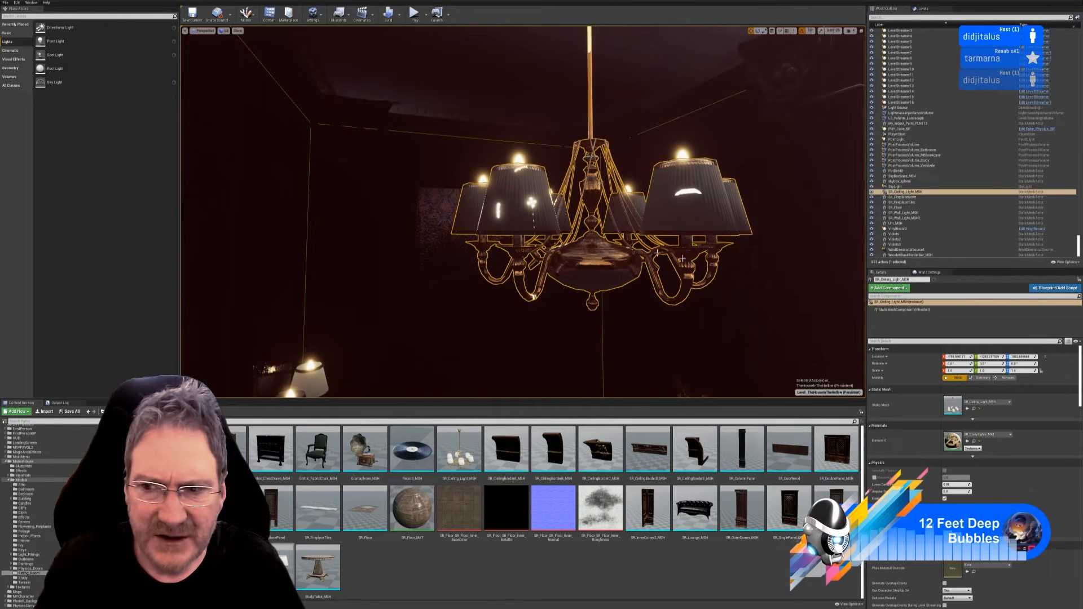
right_drag(518, 211, 511, 190)
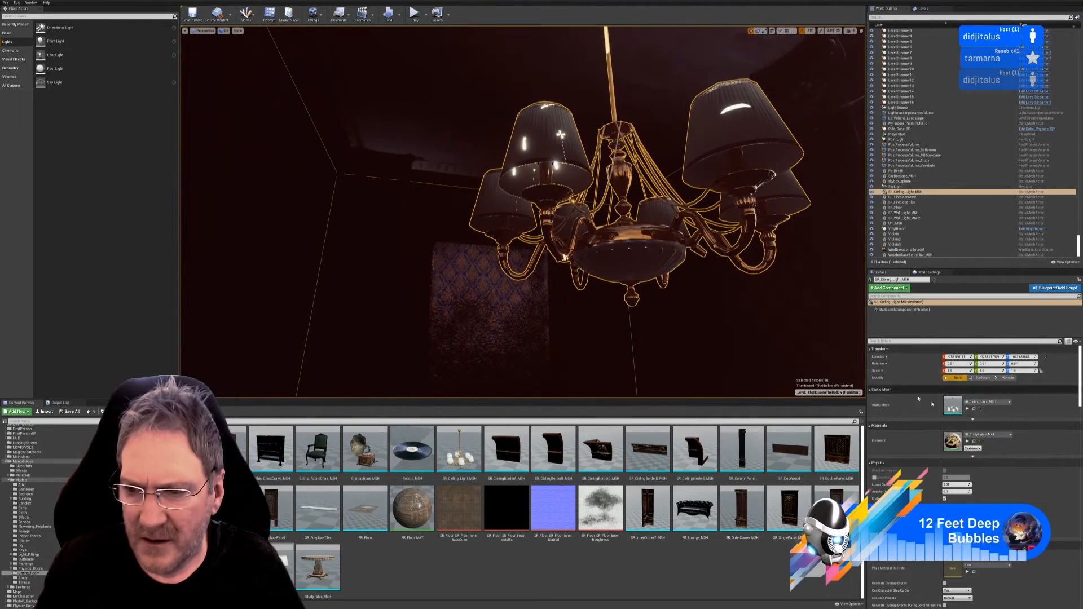
double_click(953, 441)
right_drag(489, 365, 647, 336)
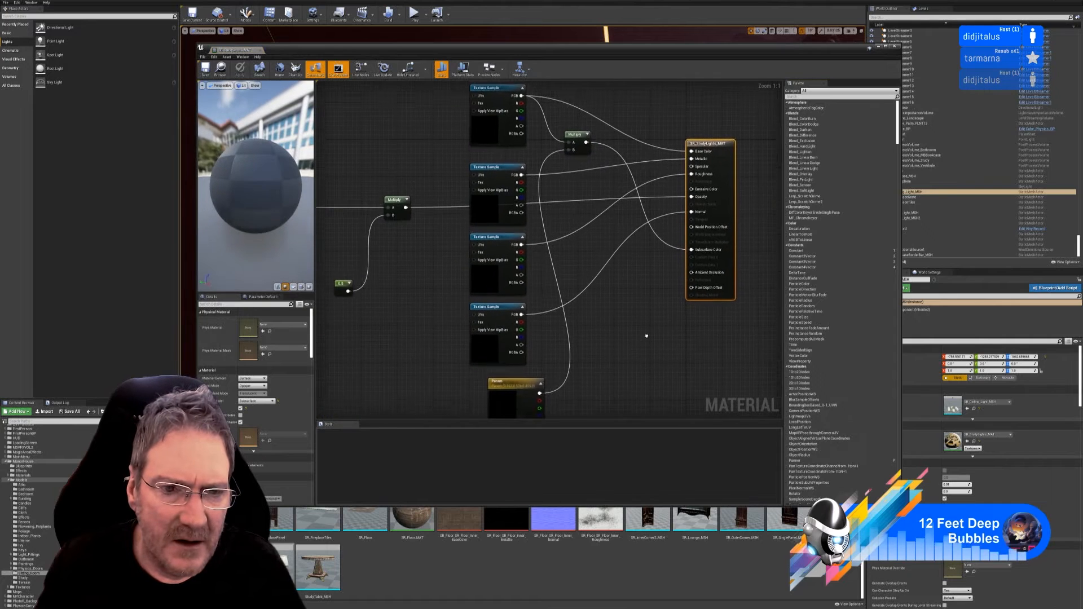
right_drag(422, 252, 476, 253)
mouse_move(278, 197)
mouse_down()
mouse_move(299, 203)
mouse_move(278, 198)
mouse_up()
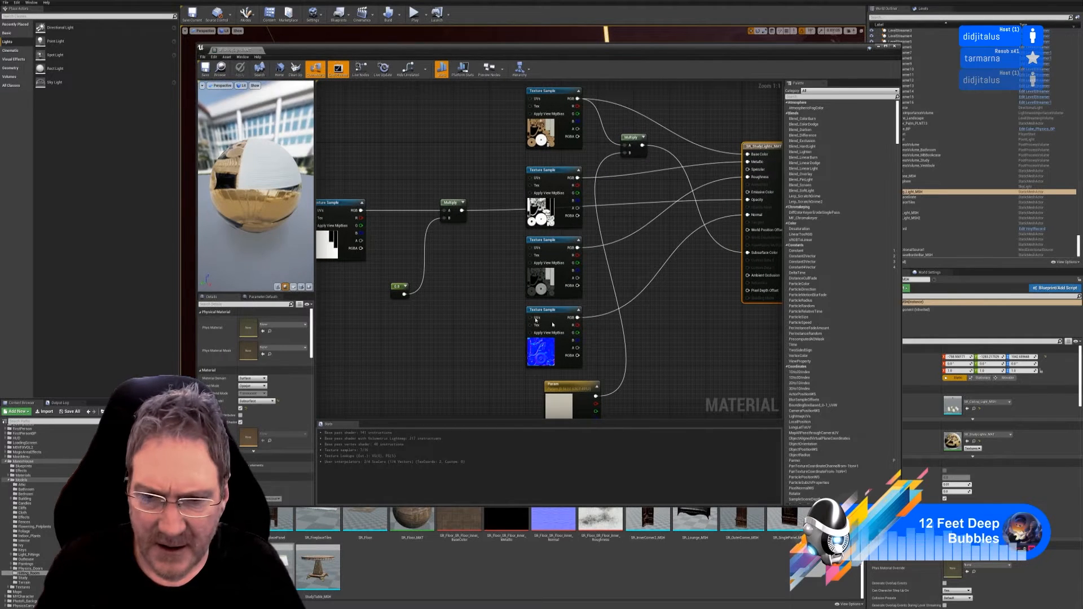
mouse_move(703, 311)
right_down()
mouse_move(647, 319)
mouse_move(685, 323)
mouse_move(717, 304)
right_up()
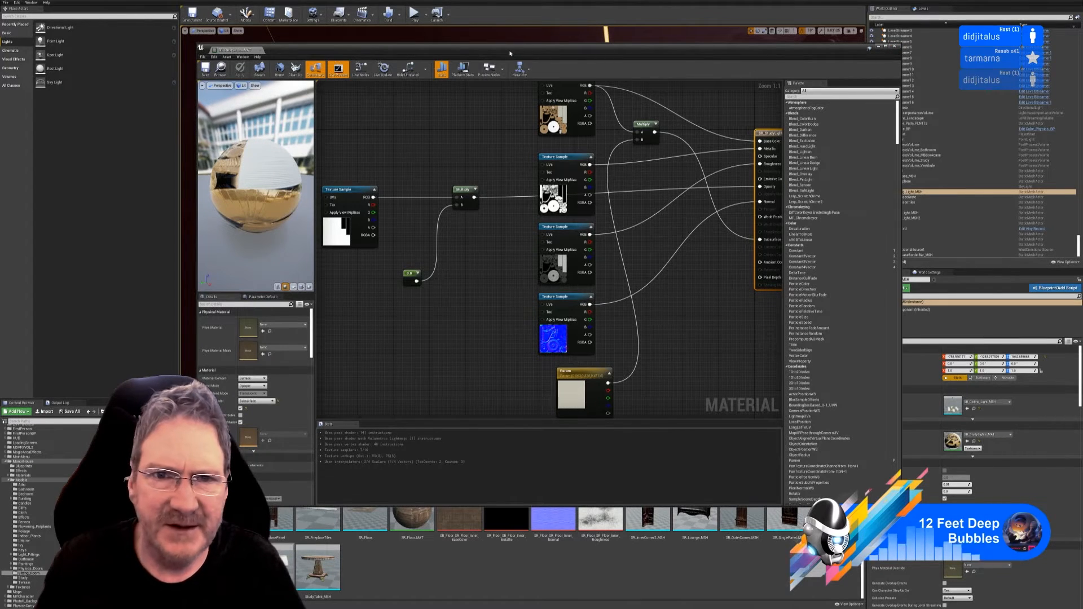
drag(510, 53, 1082, 163)
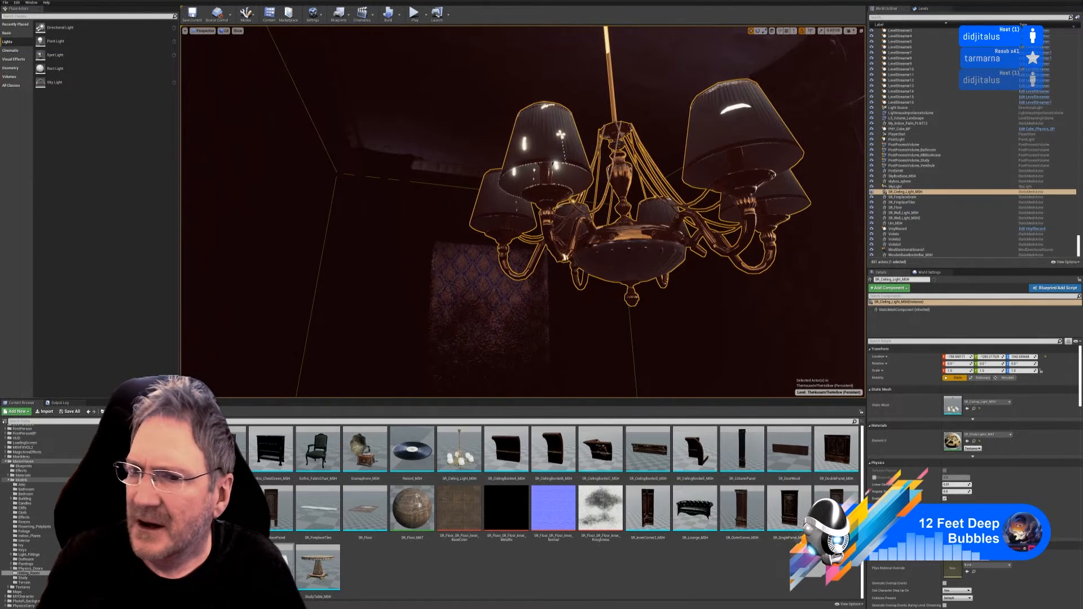
Switch the viewport to unlit shading and make the ManorHouseUpper level visible
click(224, 32)
click(231, 50)
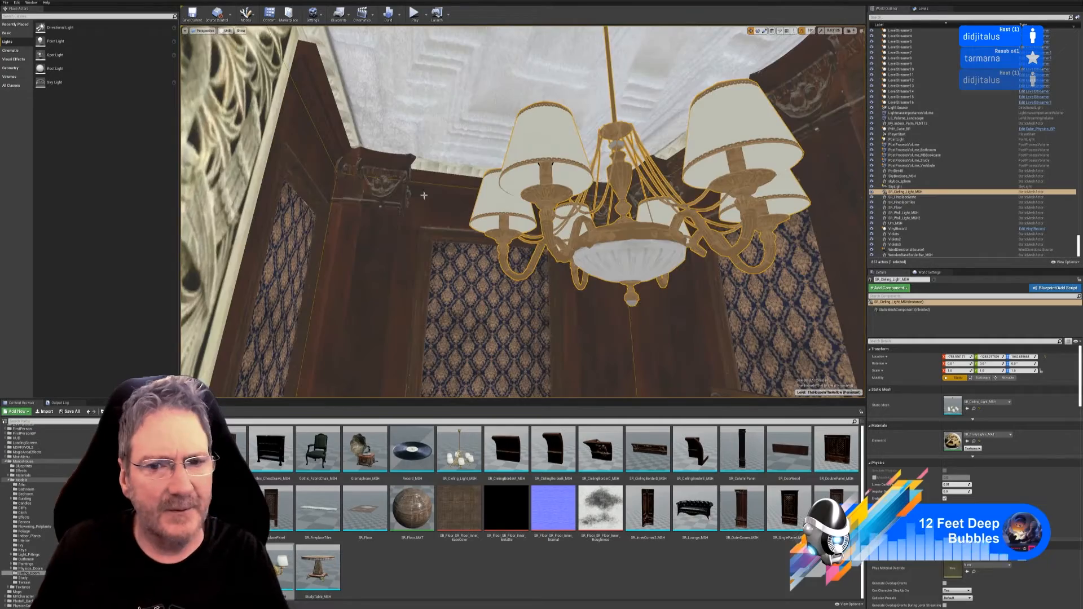
right_drag(431, 218, 237, 203)
key(Escape)
key(w)
key(w)
key(w)
key(w)
mouse_move(554, 318)
right_down()
mouse_move(592, 310)
mouse_move(508, 330)
mouse_move(553, 318)
right_up()
click(928, 10)
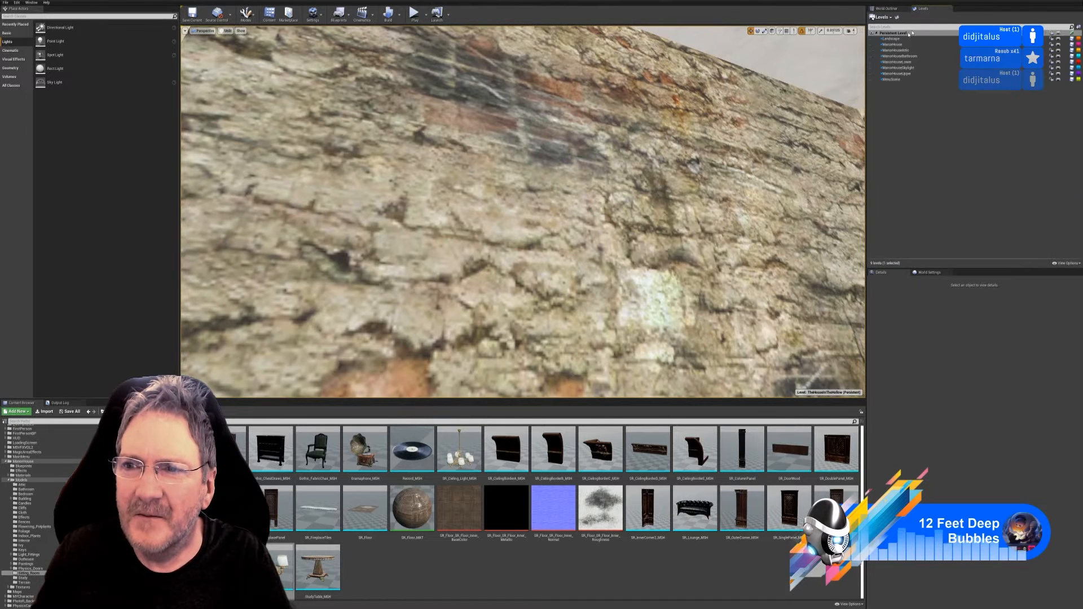
click(872, 74)
Select the bronze wall sconce's static mesh component and open its material for editing
key(w)
mouse_move(544, 204)
right_down()
mouse_move(575, 231)
mouse_move(544, 204)
right_up()
click(544, 203)
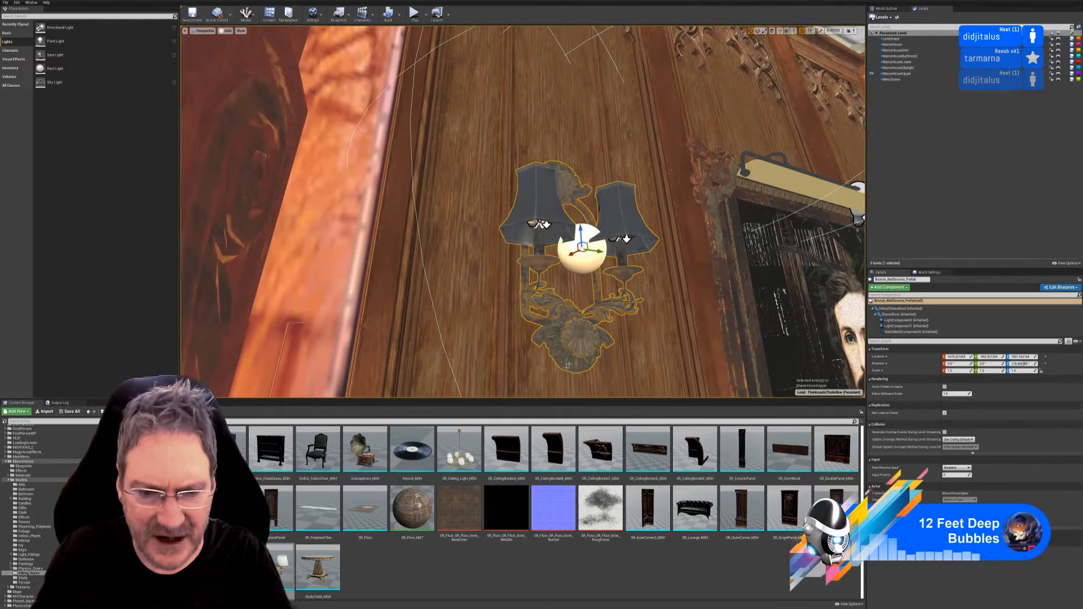
click(902, 315)
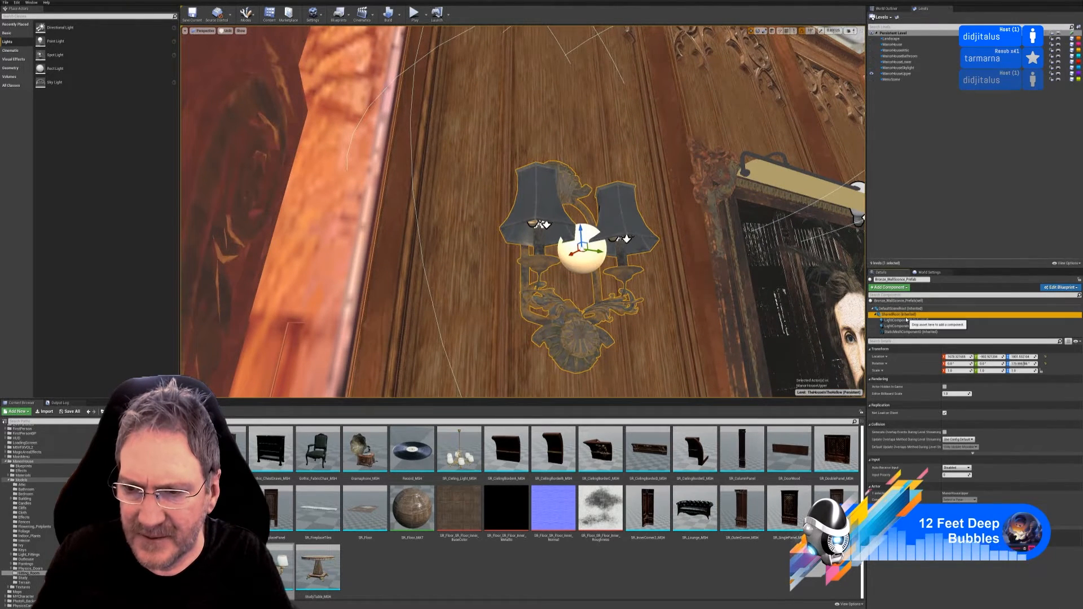
click(936, 332)
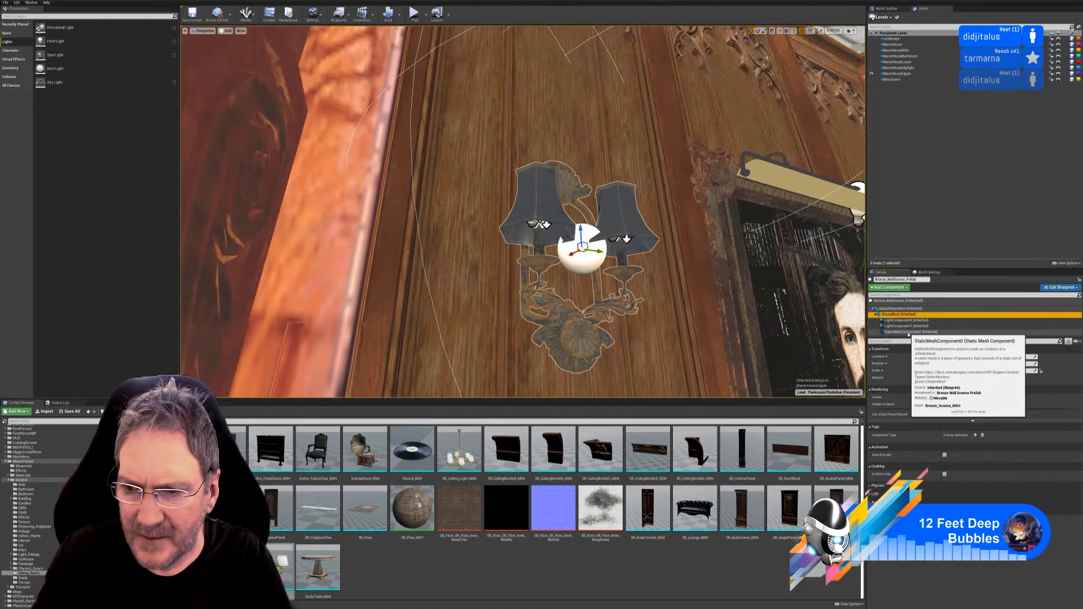
click(952, 440)
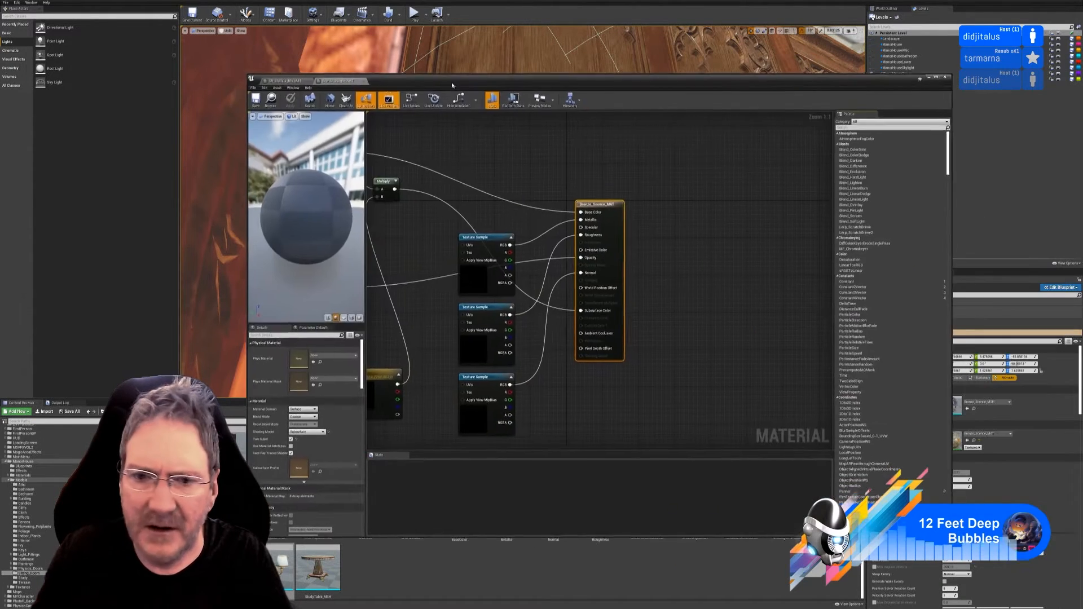
Compare the bronze sconce material's node graph and property settings with those of the chandelier material
right_drag(549, 384, 698, 367)
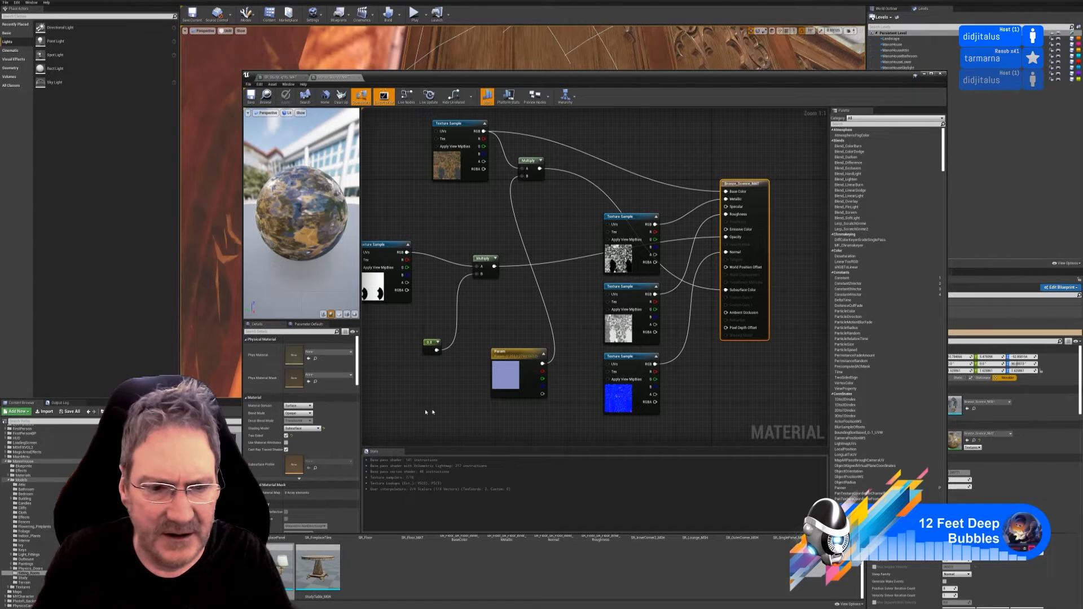
scroll(325, 451, down, 15)
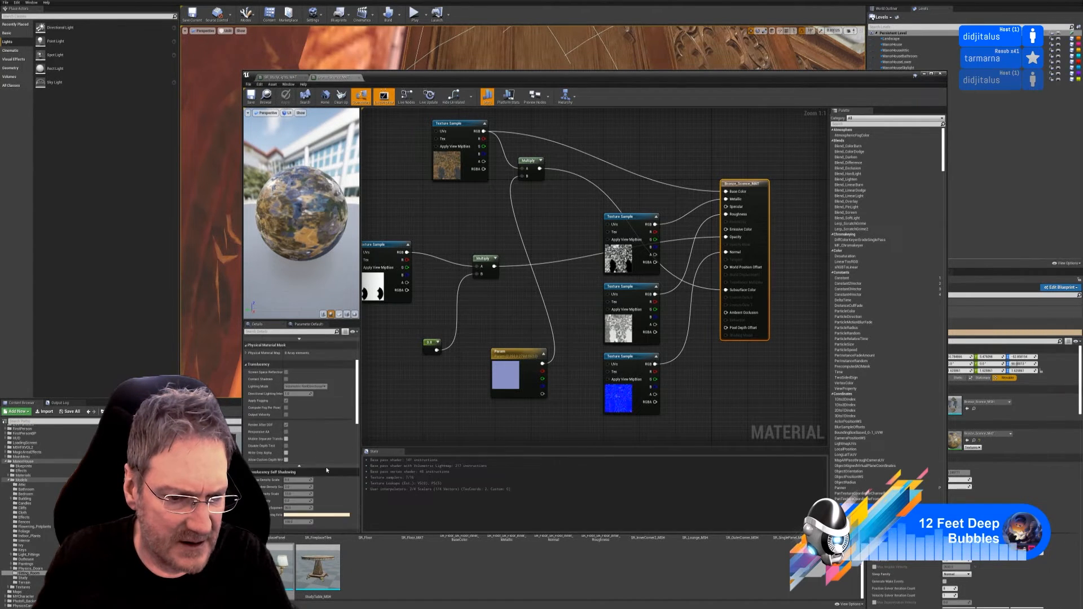
scroll(331, 470, down, 8)
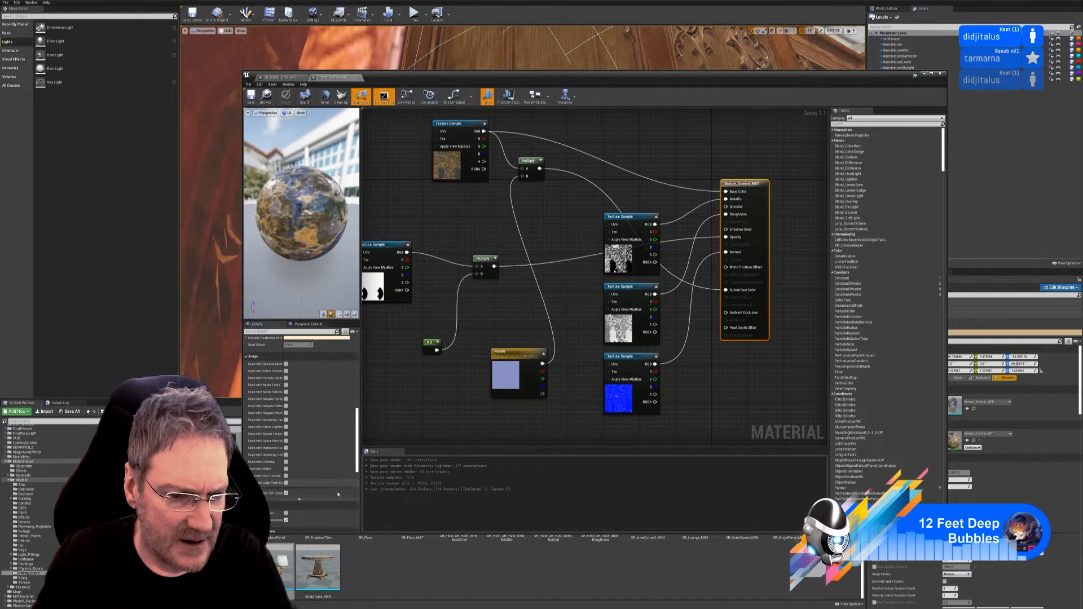
scroll(335, 494, up, 2)
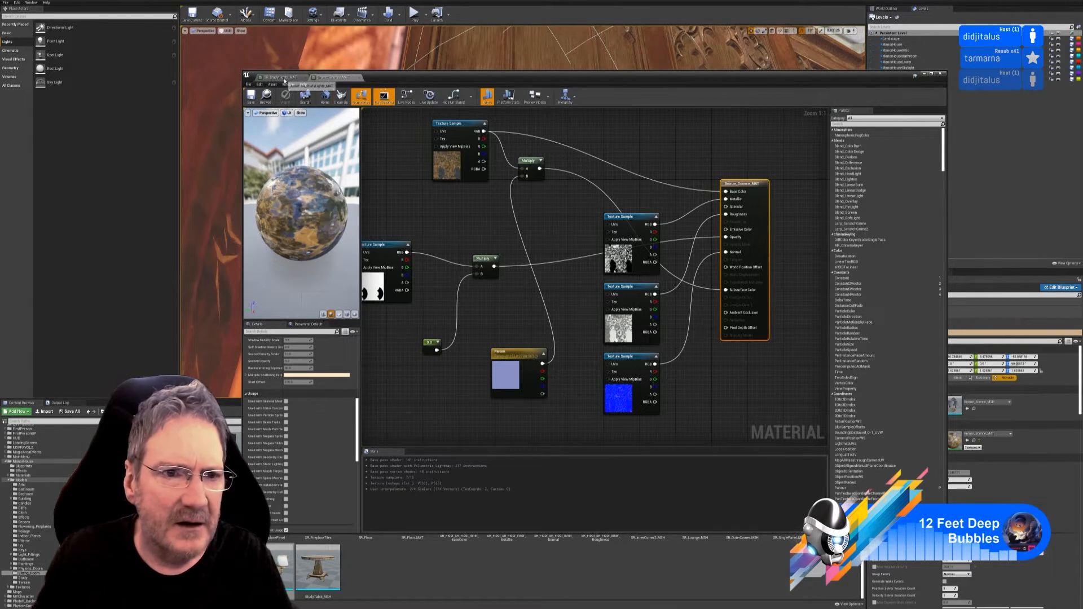
click(283, 79)
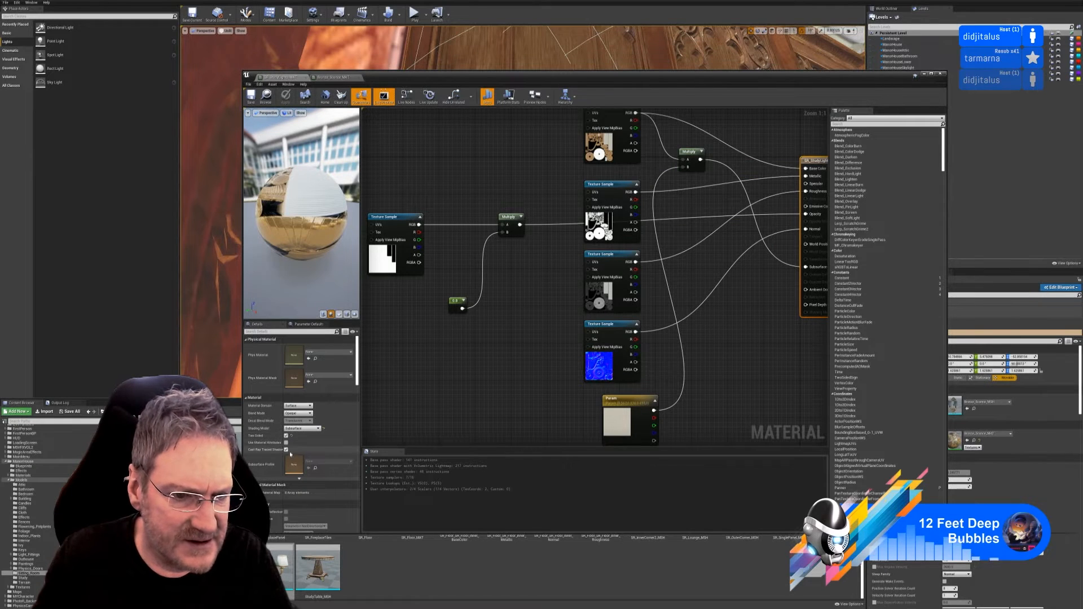
scroll(303, 478, down, 10)
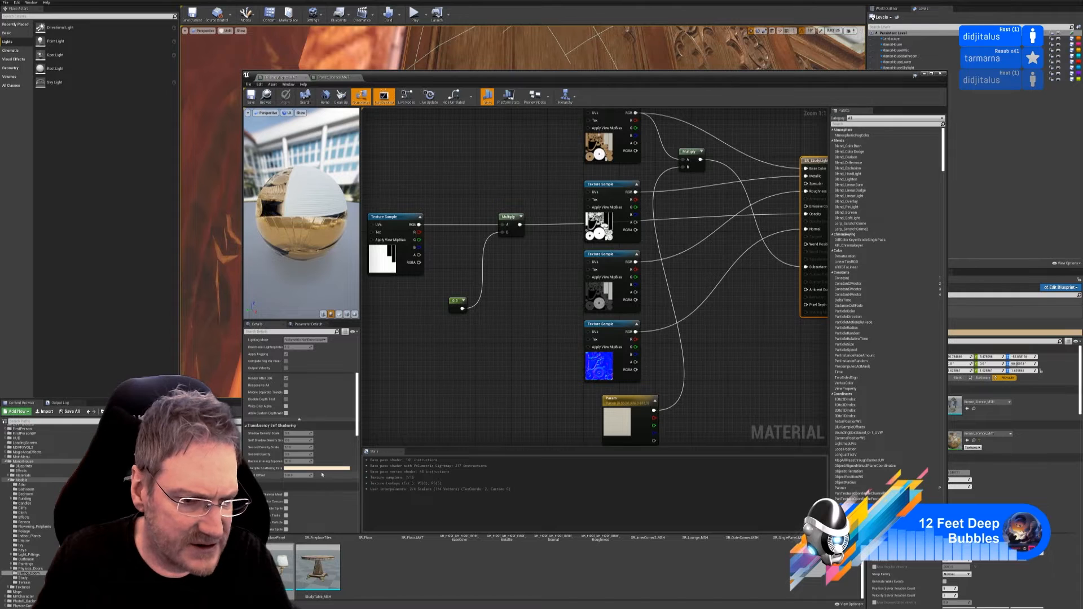
scroll(322, 474, up, 5)
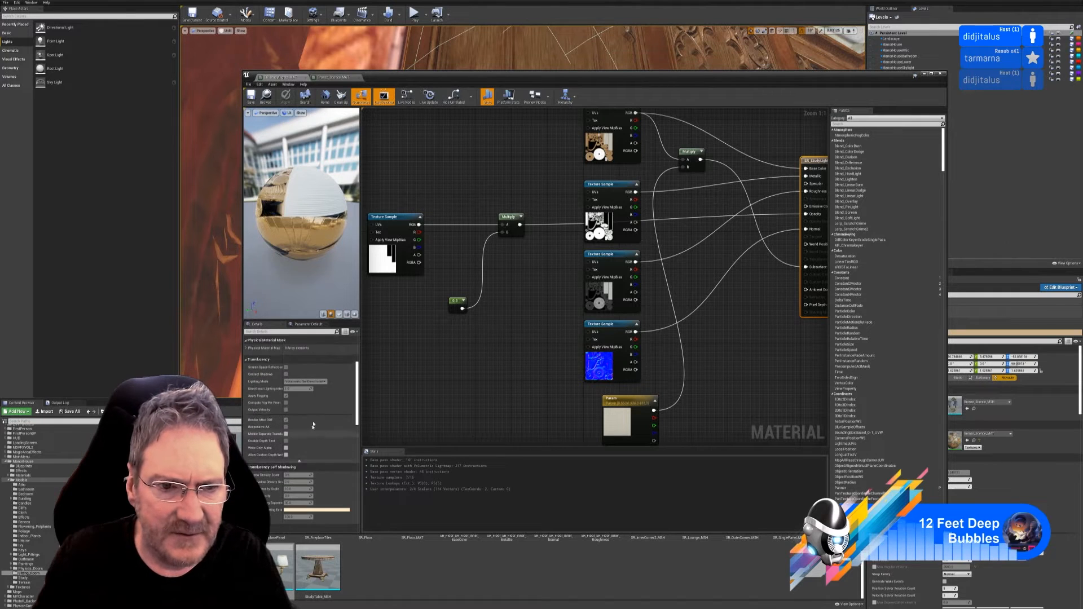
scroll(313, 425, up, 5)
Review the sconce mesh component's collision, lighting and shadow settings, moving the material editor out of the way
drag(757, 85, 691, 75)
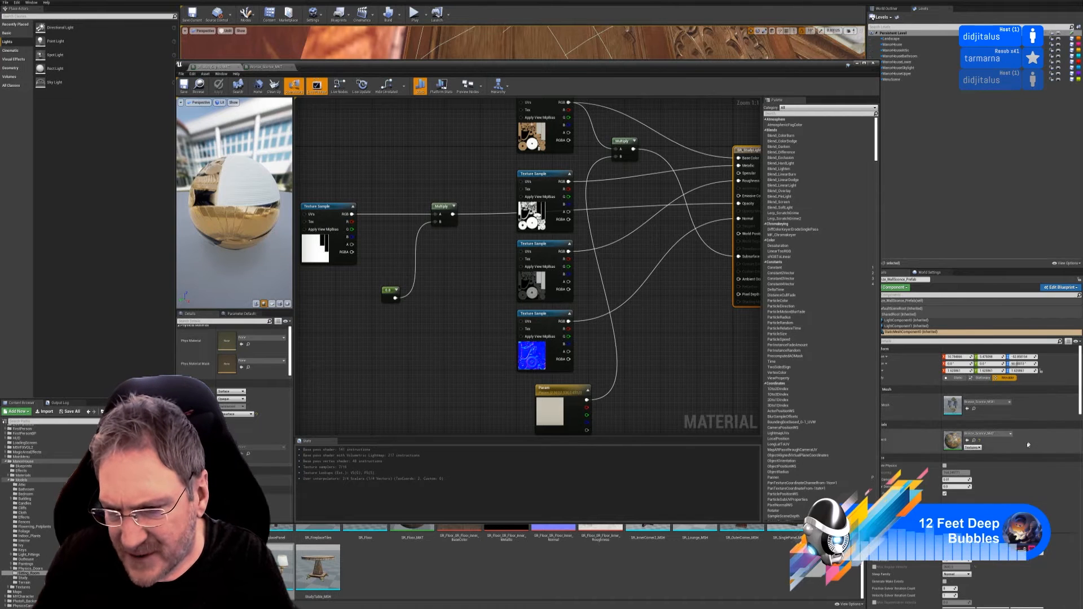
scroll(1014, 412, down, 1)
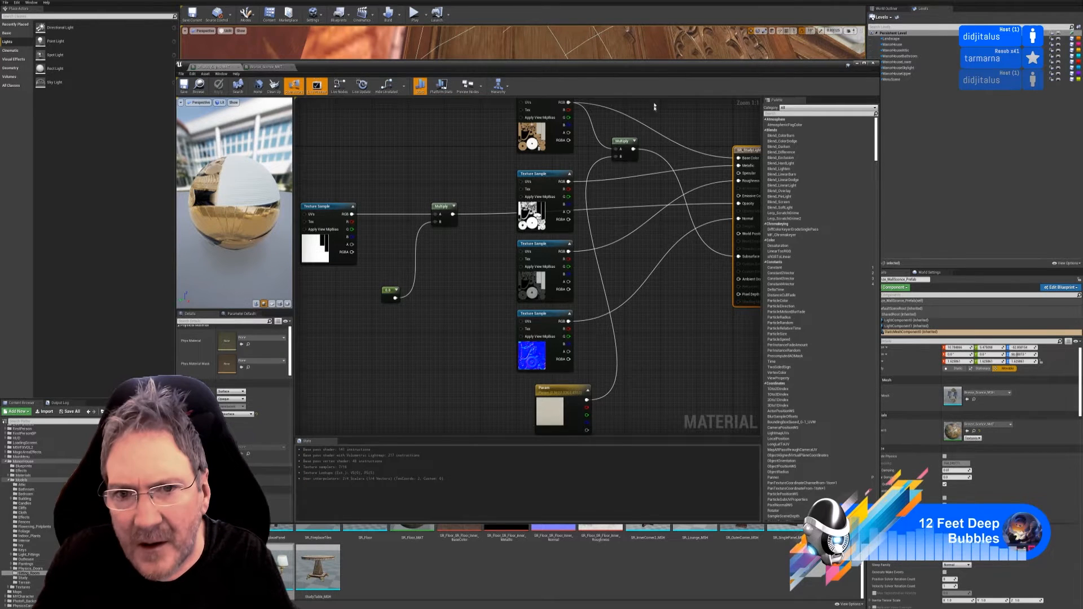
drag(643, 71, 607, 46)
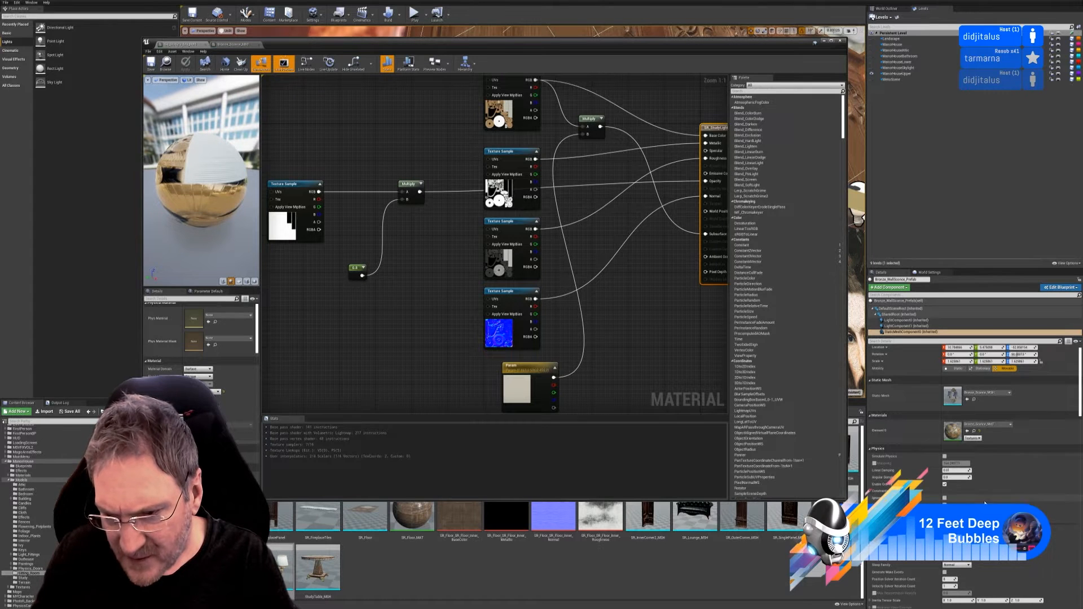
scroll(984, 502, down, 8)
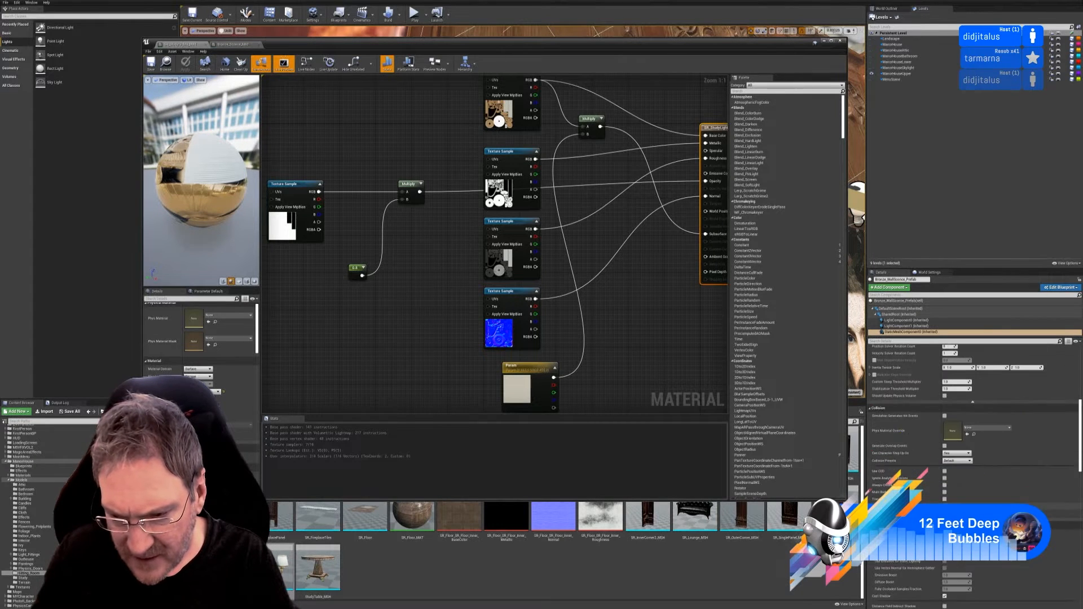
scroll(973, 428, down, 2)
scroll(973, 429, down, 2)
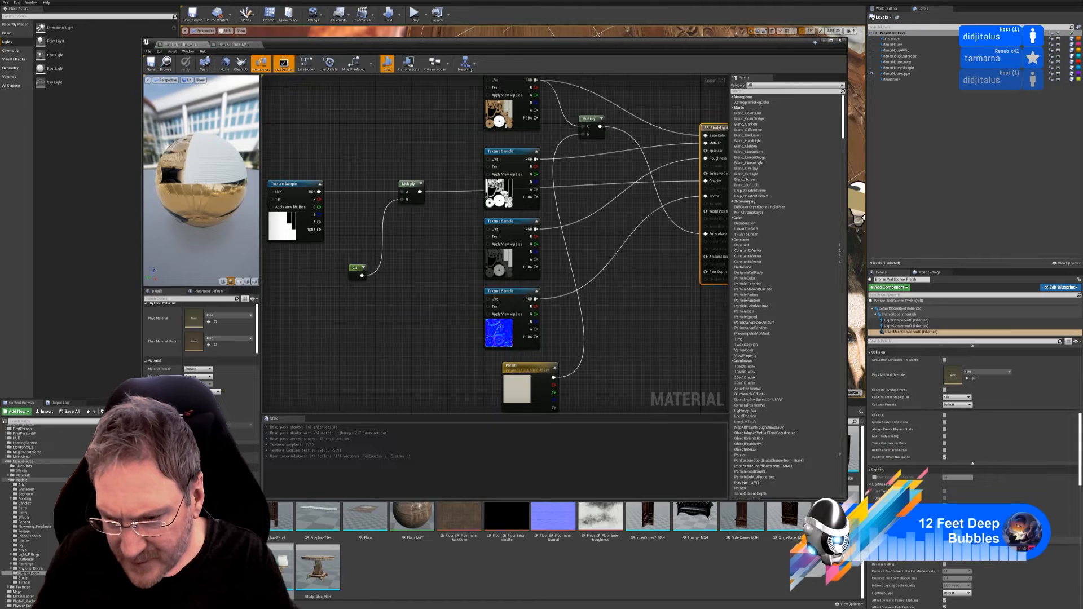
scroll(973, 440, down, 4)
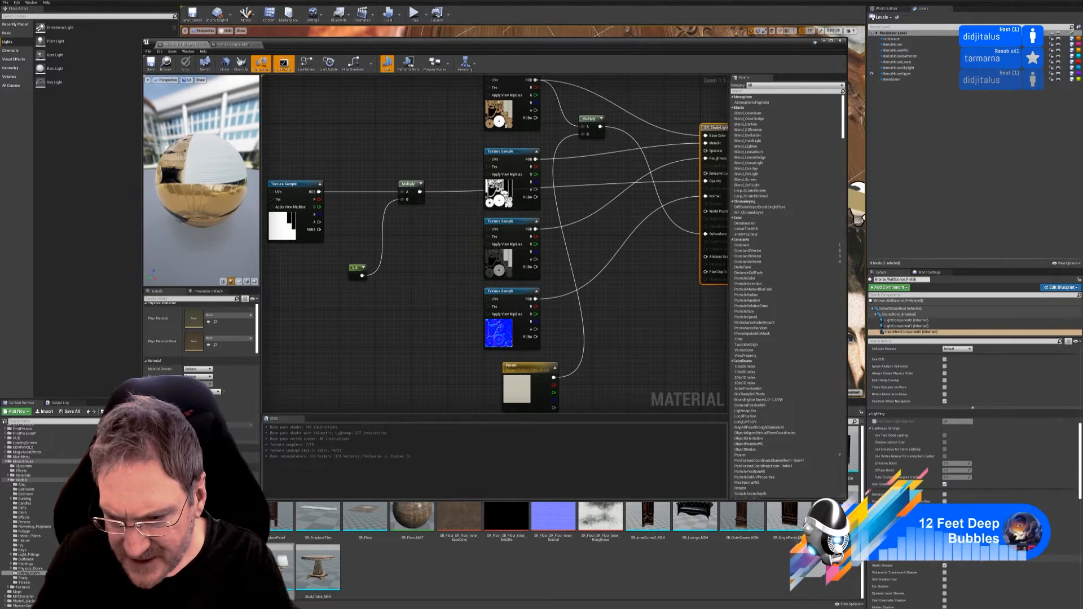
scroll(973, 440, down, 7)
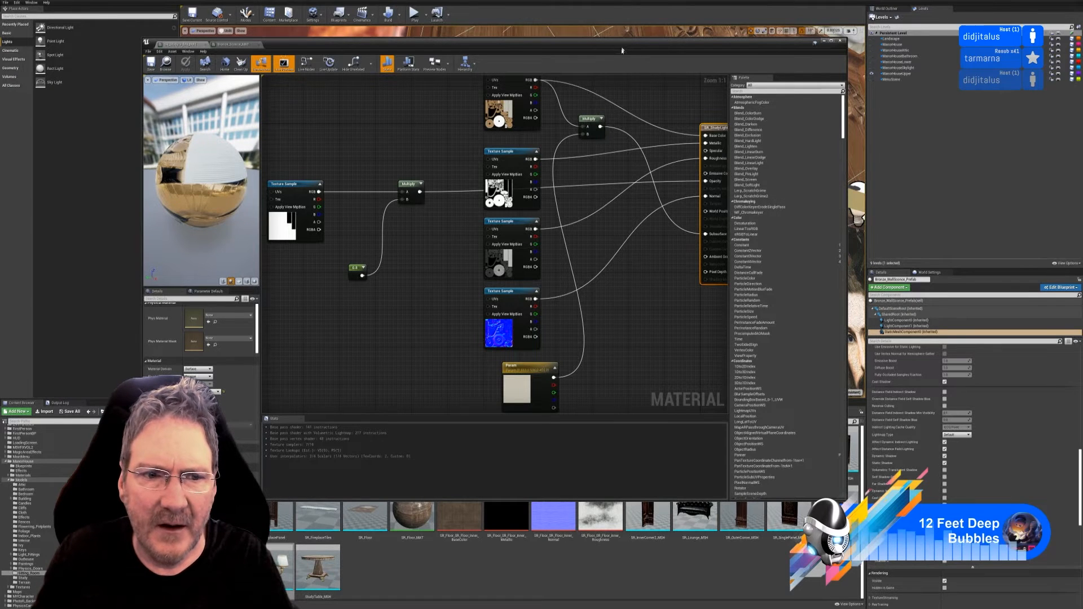
drag(570, 49, 653, 71)
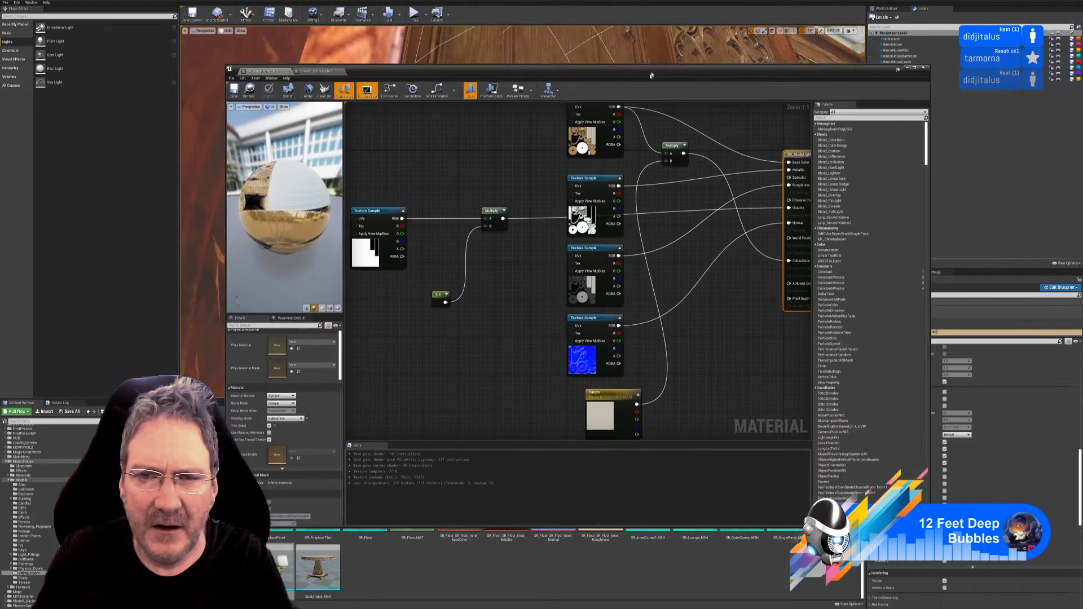
drag(801, 66, 1082, 170)
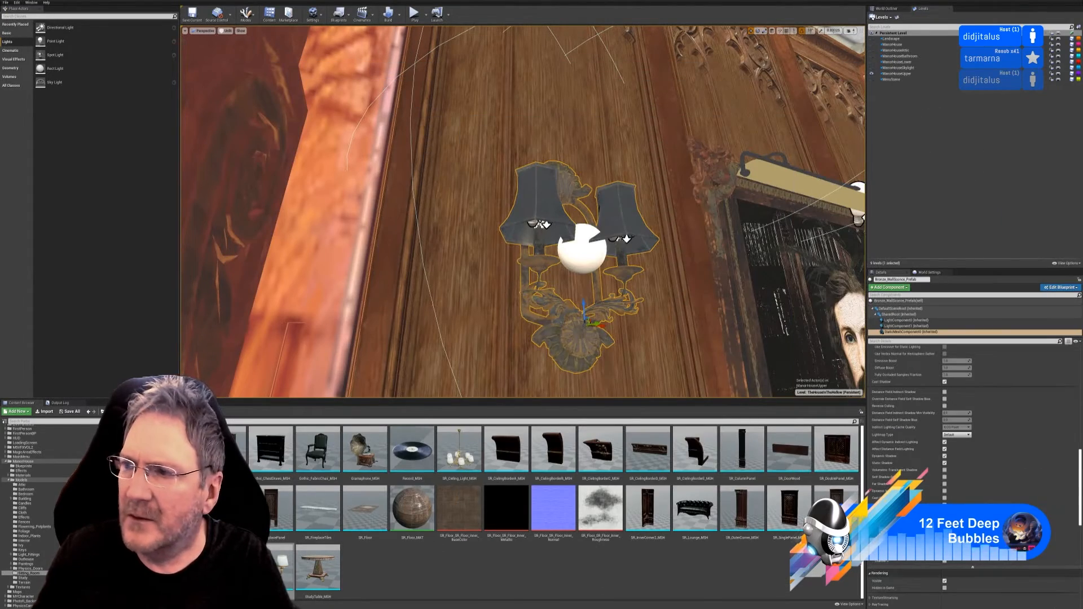
Switch the viewport to lit shading and examine how light shines through the wall sconce's lampshades
click(227, 31)
click(231, 43)
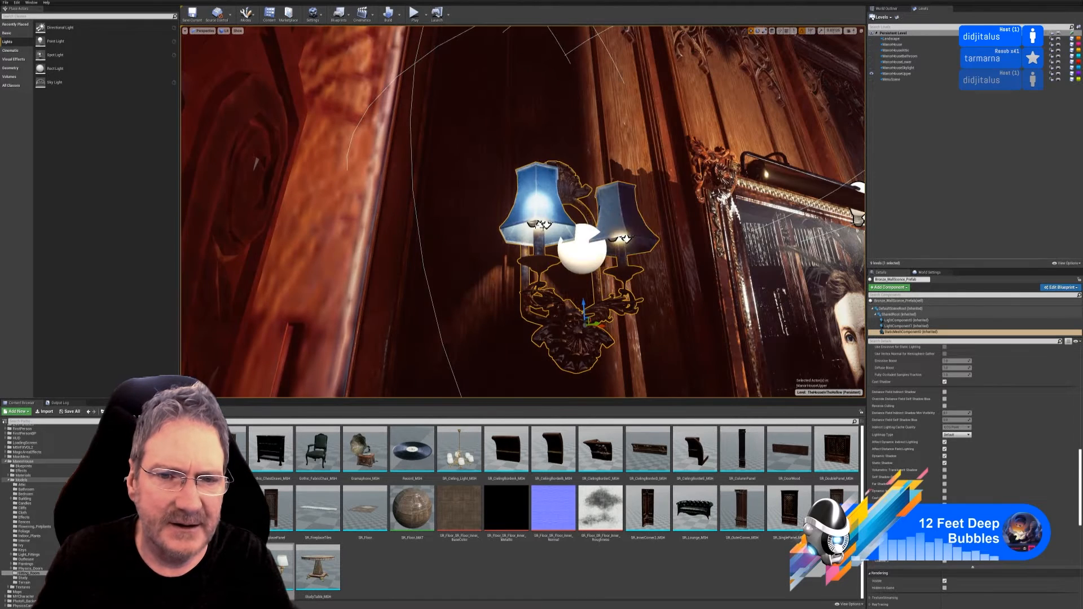
right_drag(628, 219, 559, 225)
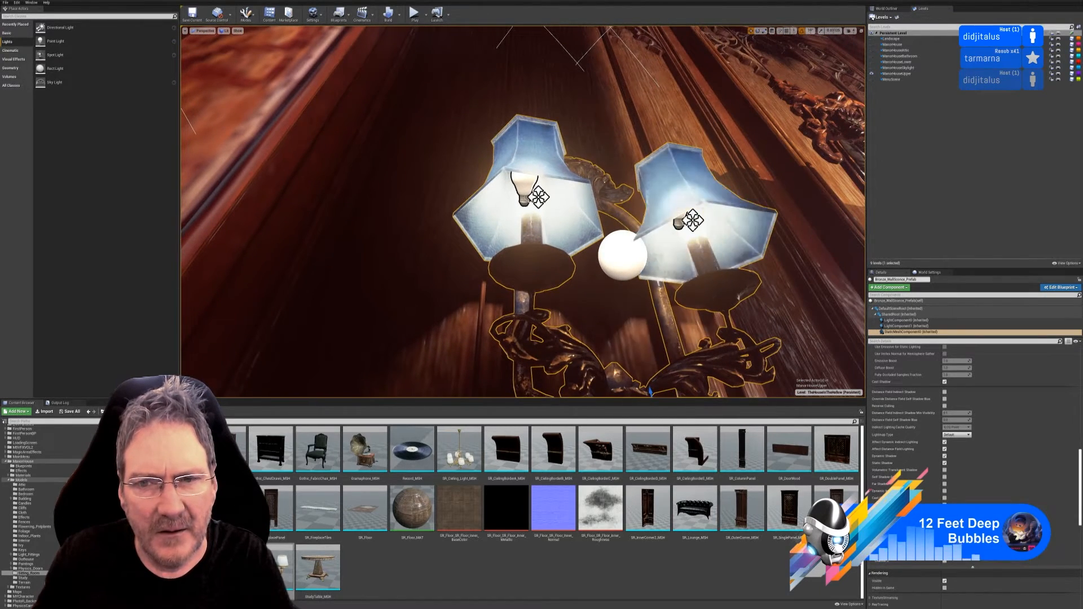
right_drag(559, 225, 588, 175)
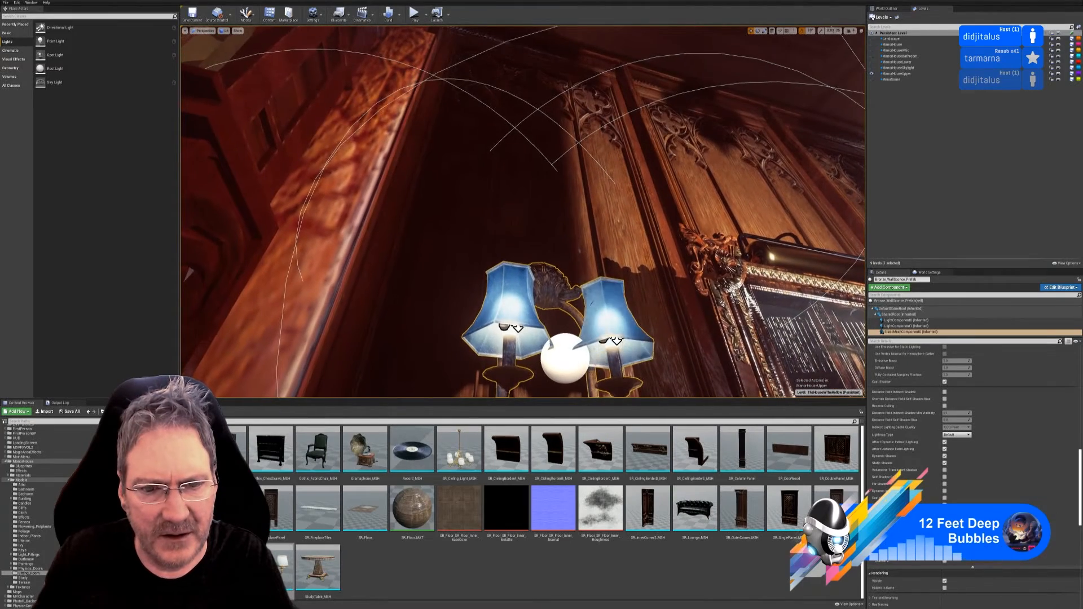
Select a light component of the bronze wall sconce and review its shadow, rendering and light function settings
right_drag(591, 303, 594, 336)
right_drag(572, 231, 572, 246)
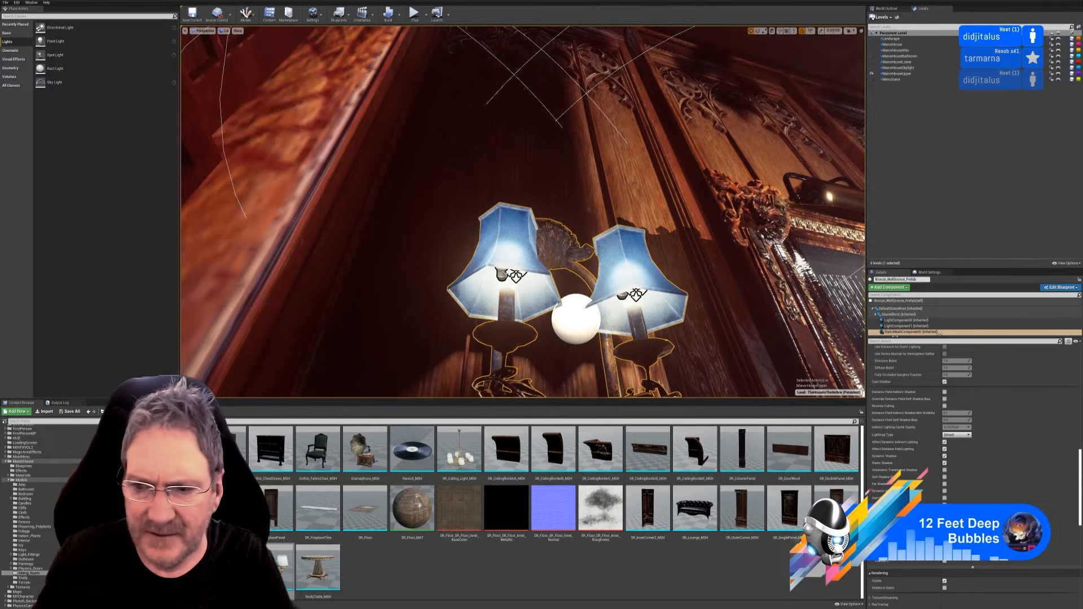
click(904, 326)
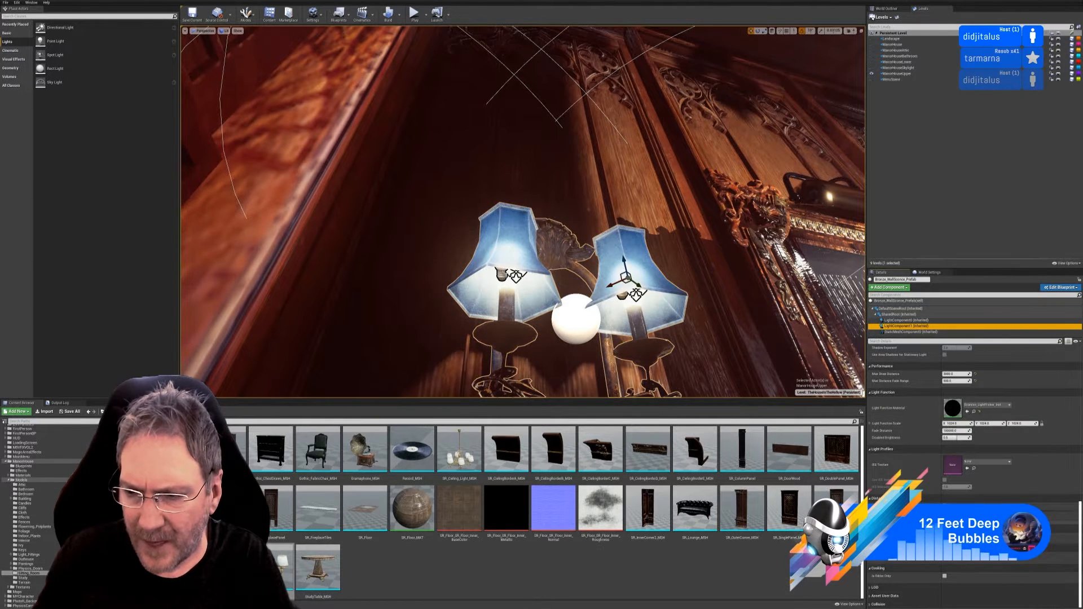
drag(1079, 511, 1070, 457)
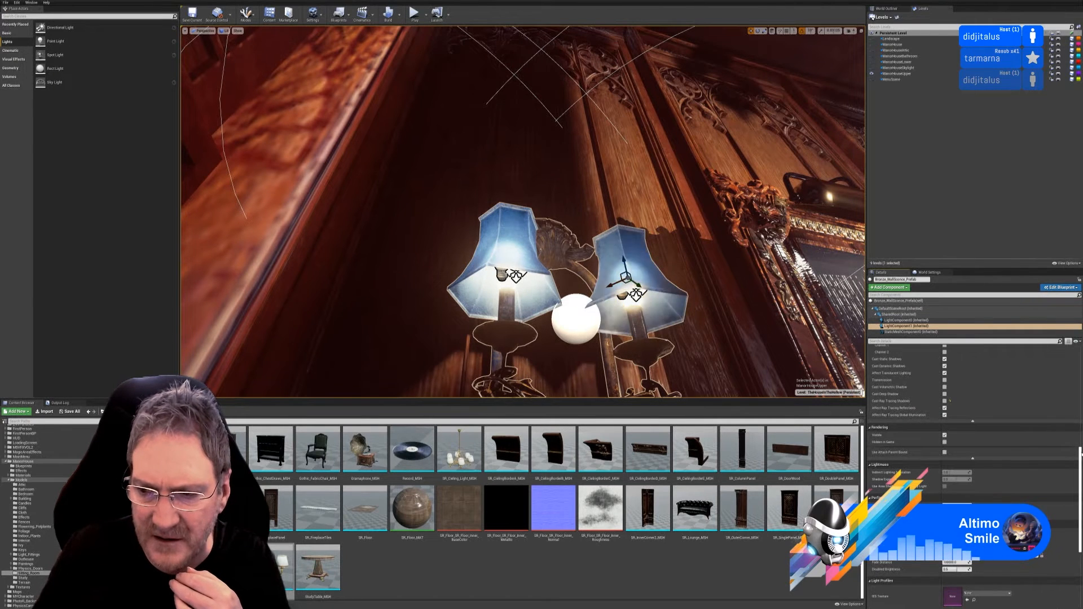
drag(1078, 451, 1056, 530)
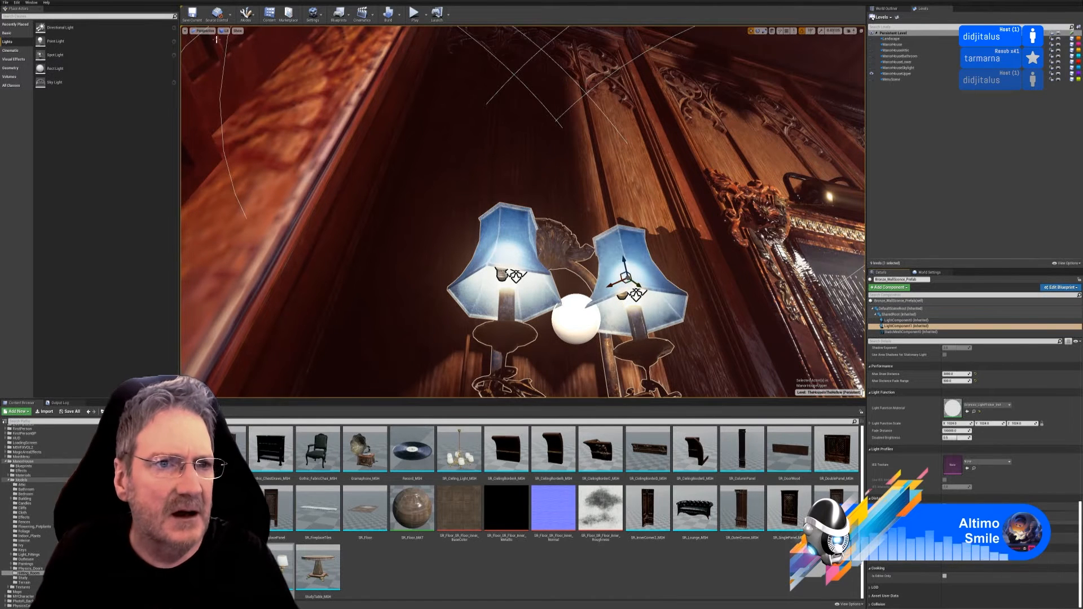
Switch the viewport to unlit shading, clear the selection and bring the study chandelier into view
click(224, 32)
click(232, 49)
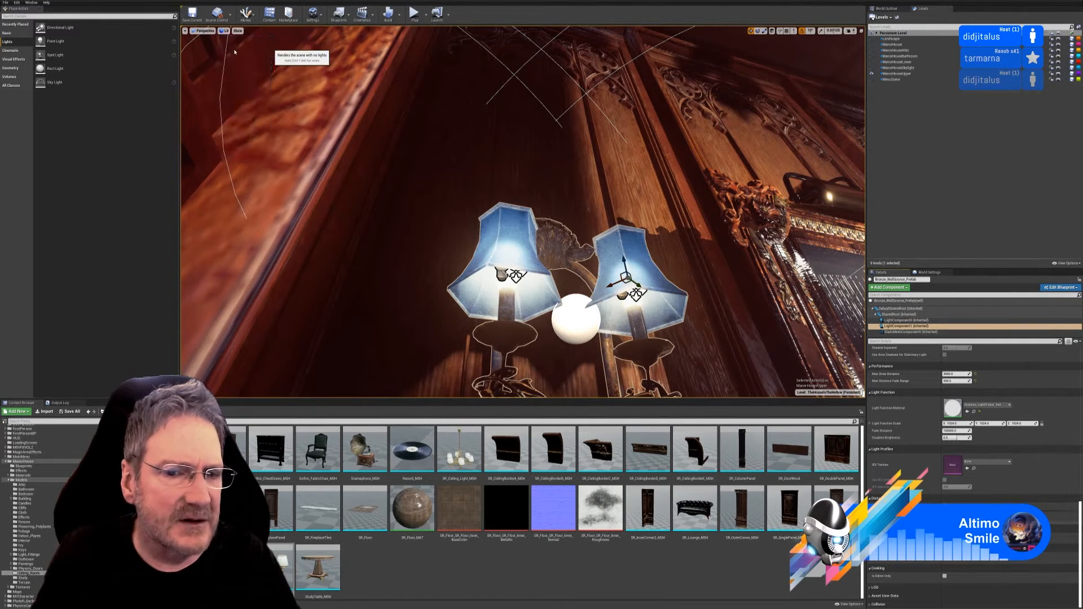
right_drag(722, 208, 721, 234)
key(Escape)
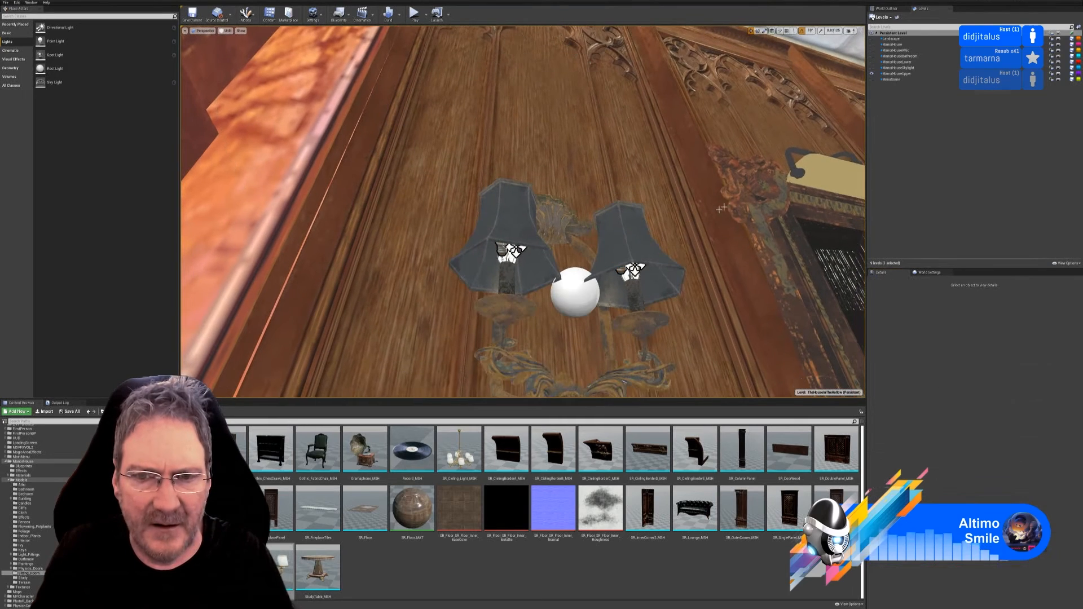
click(884, 68)
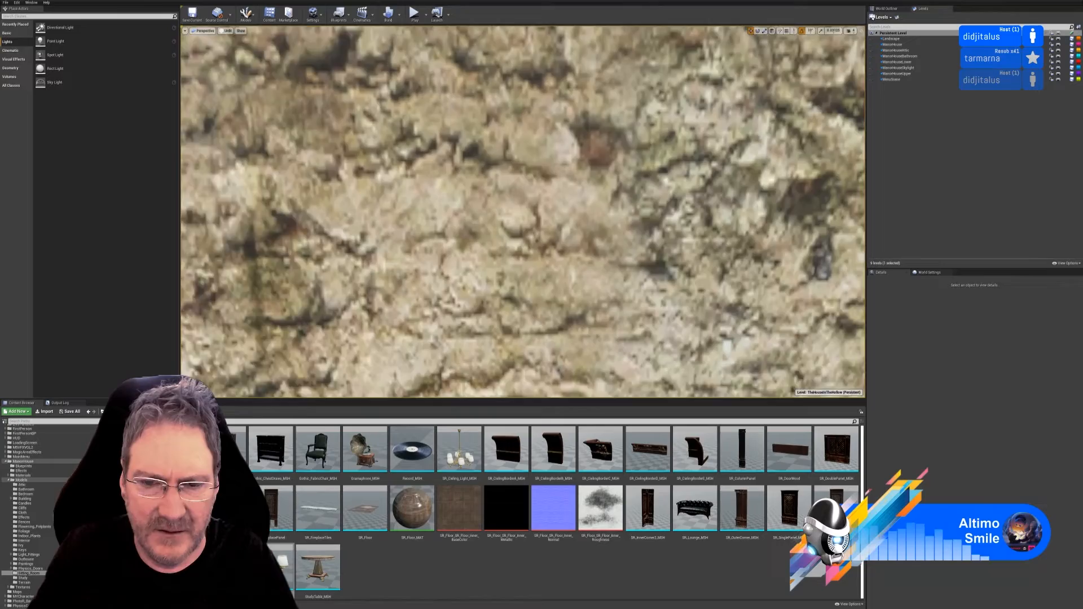
key(w)
right_drag(522, 212, 643, 222)
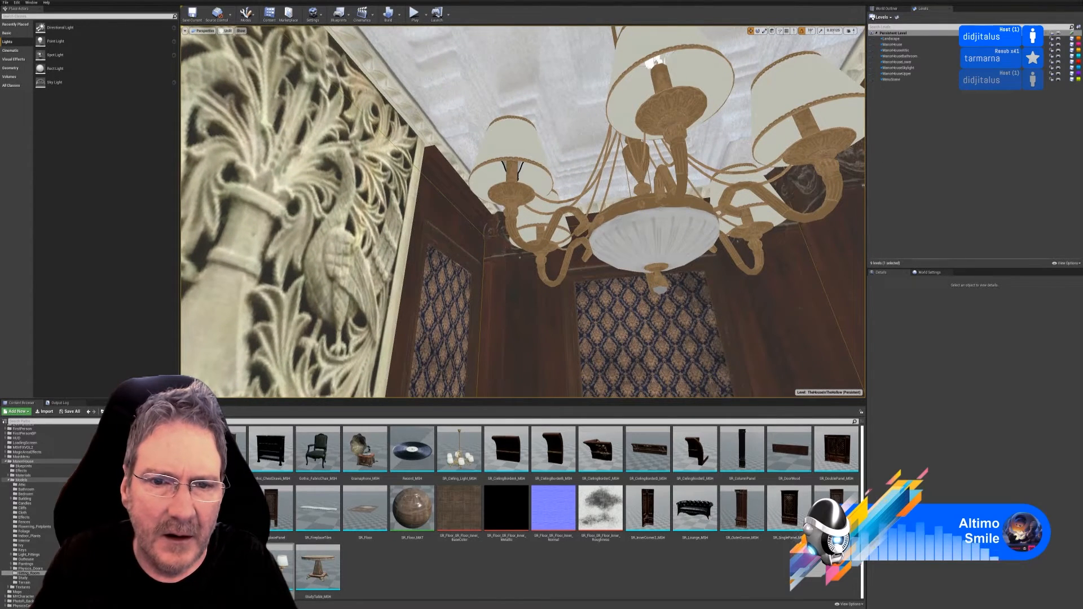
Set the point light component in one chandelier lampshade to Movable and turn off its Cast Ray Tracing Shadows option
click(505, 162)
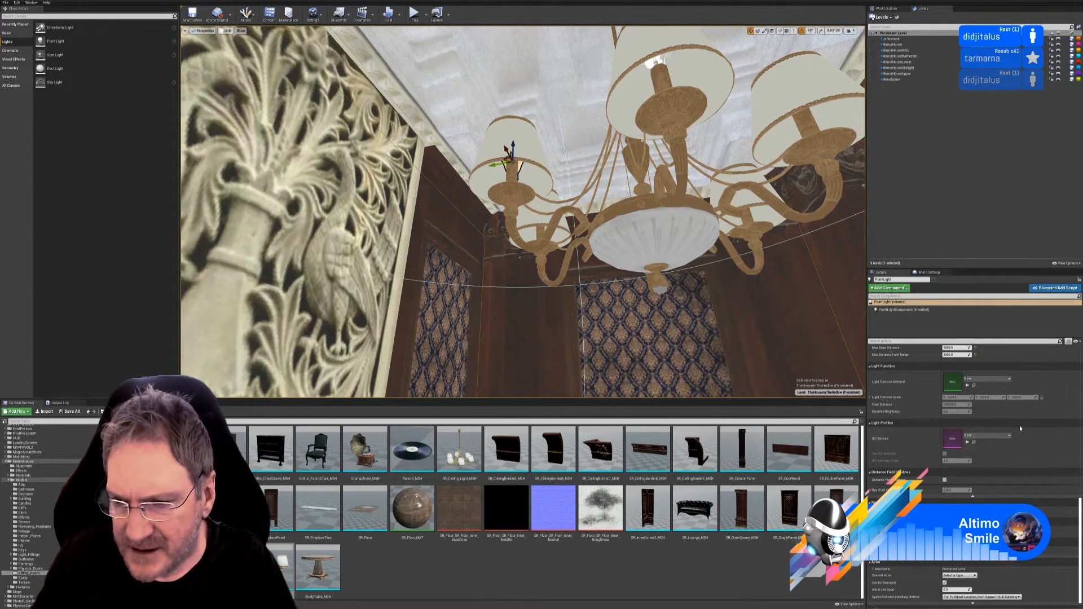
click(903, 309)
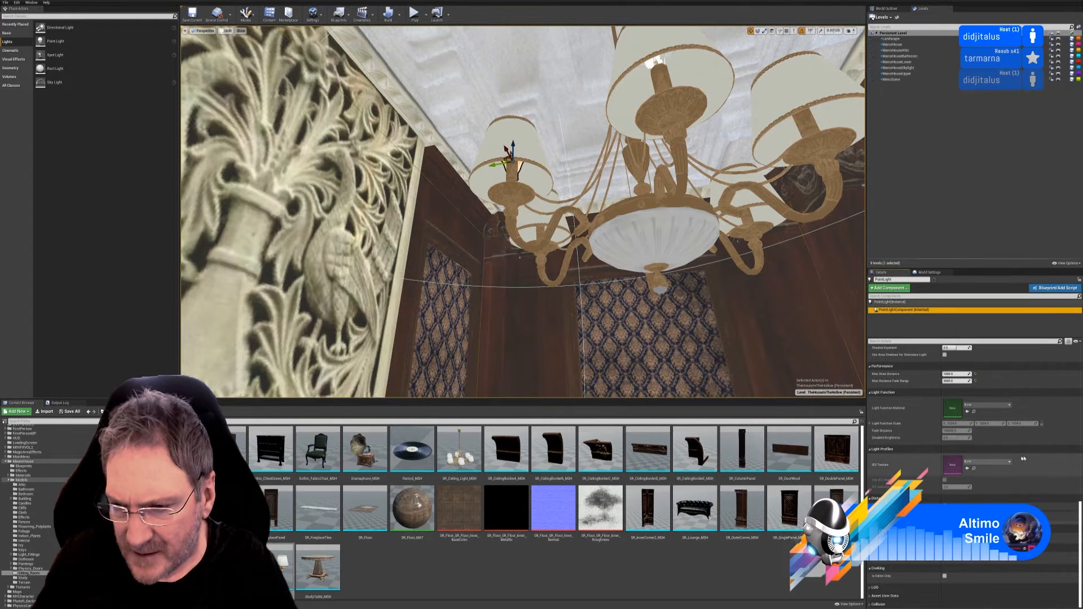
scroll(1023, 459, up, 5)
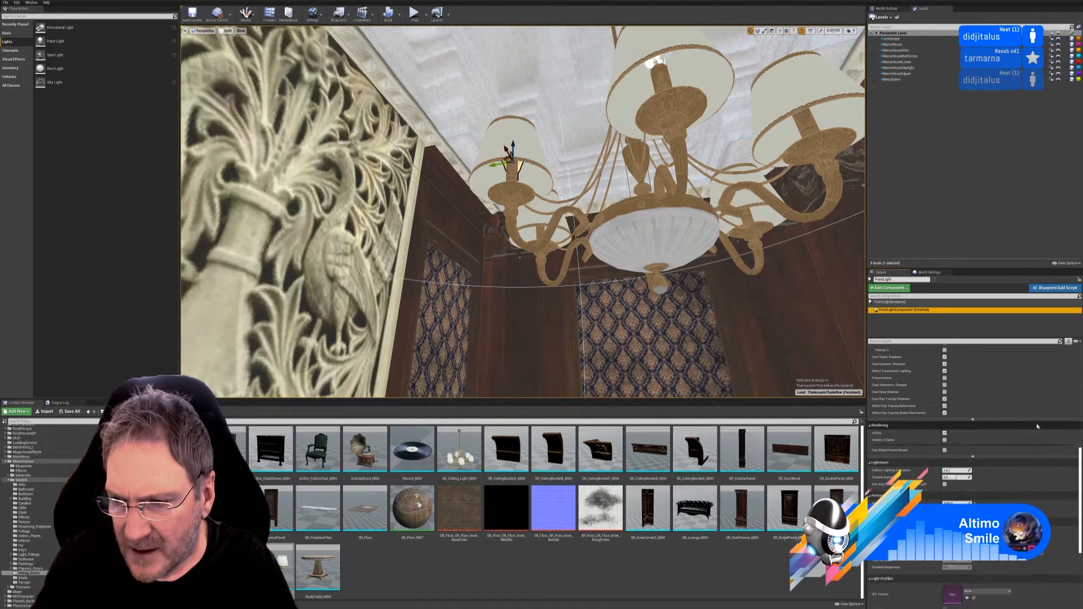
scroll(1061, 426, up, 3)
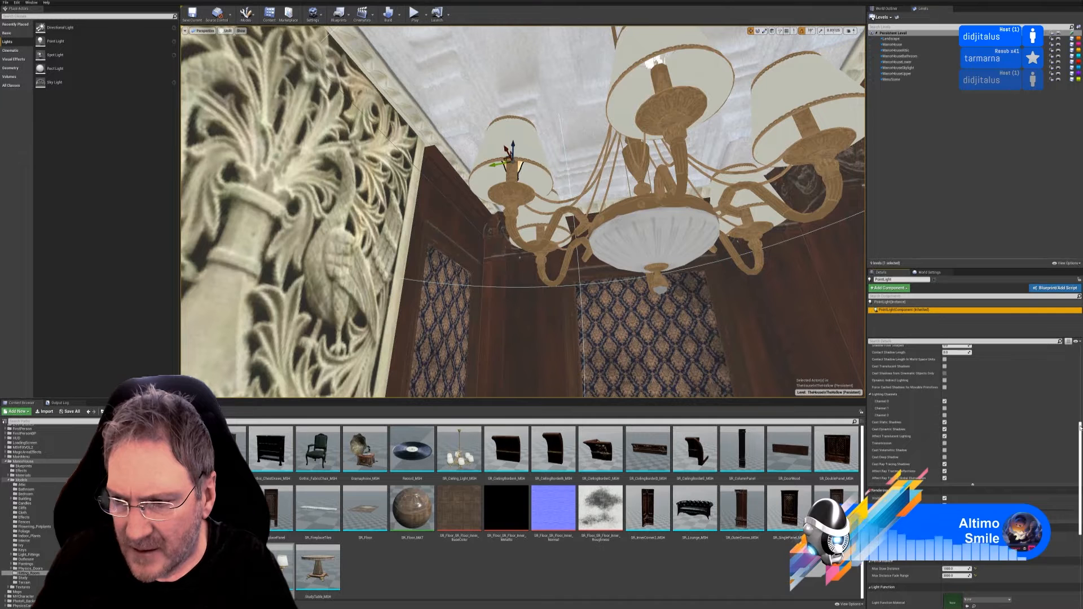
drag(1080, 427, 1078, 349)
click(1008, 380)
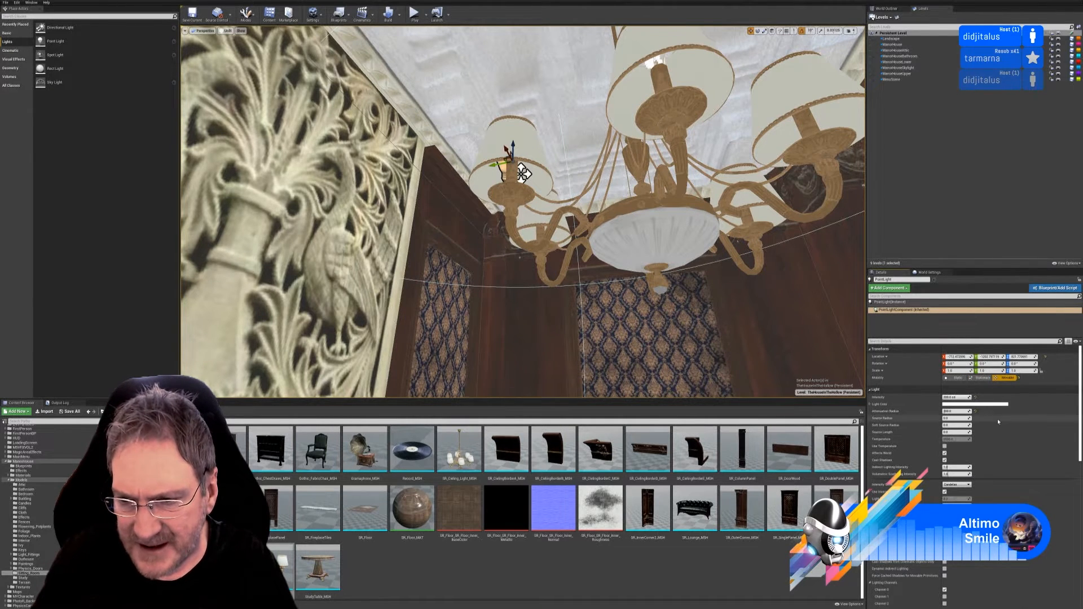
scroll(998, 438, down, 5)
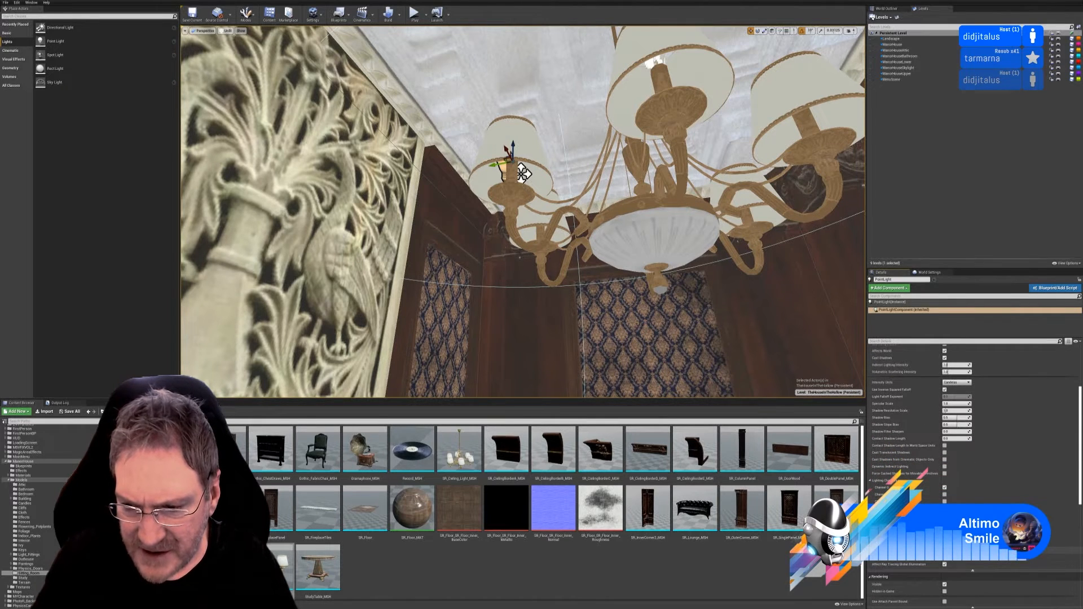
scroll(1004, 486, down, 7)
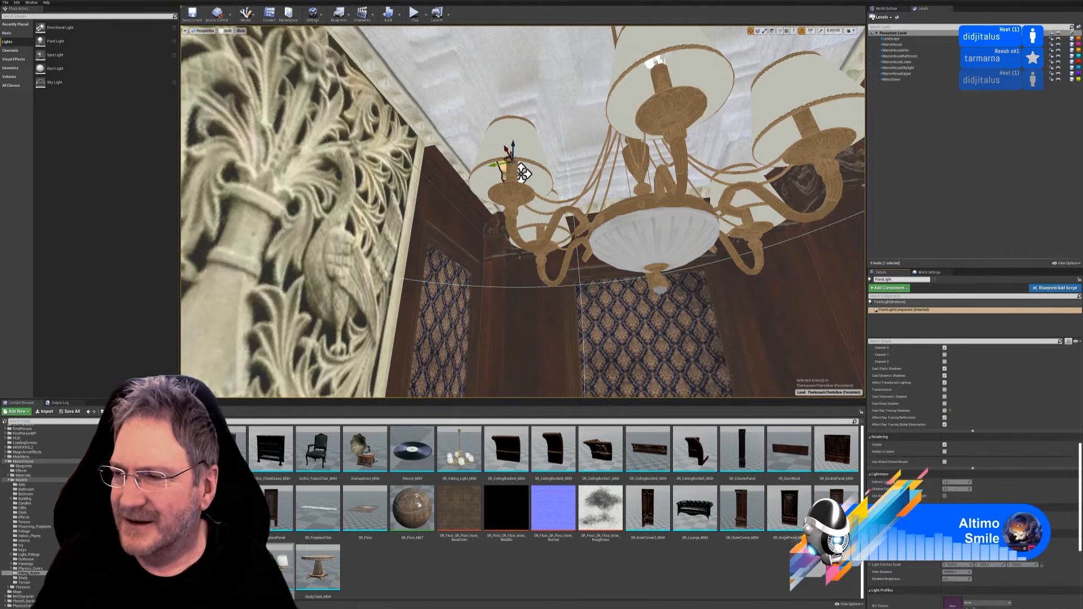
Return the viewport to lit shading and raise the point light slightly inside the chandelier lampshade
right_drag(528, 321, 566, 339)
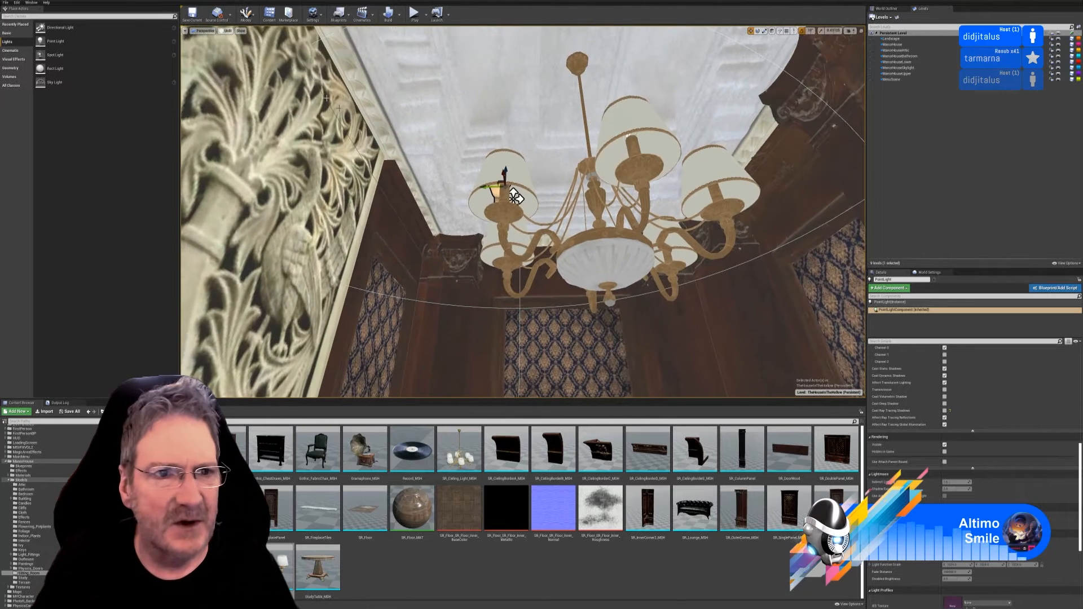
click(227, 31)
click(231, 43)
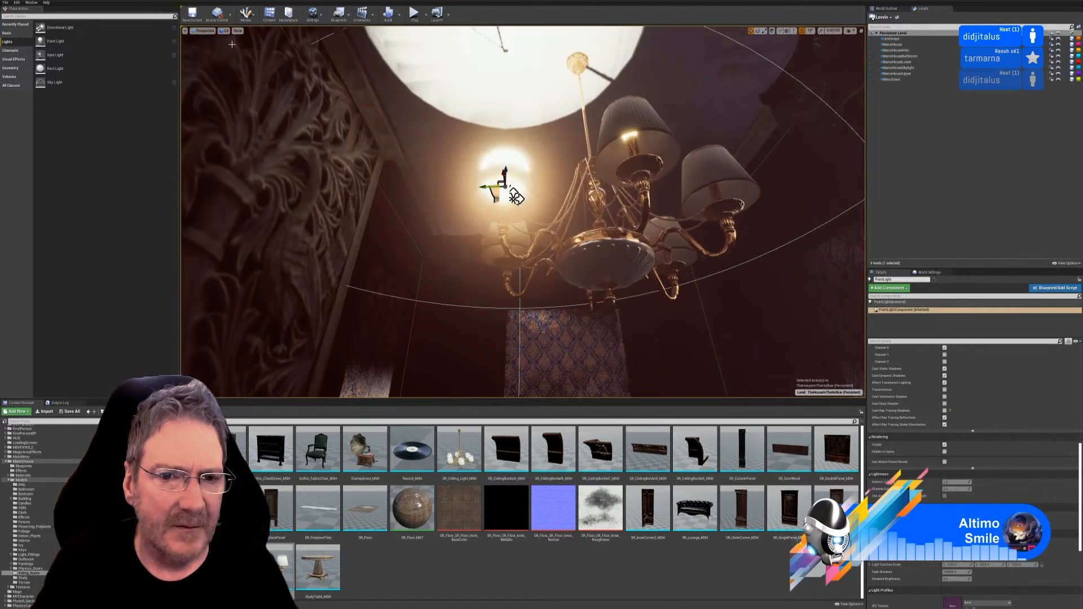
mouse_move(554, 160)
right_down()
mouse_move(553, 119)
mouse_move(555, 155)
right_up()
scroll(542, 240, up, 3)
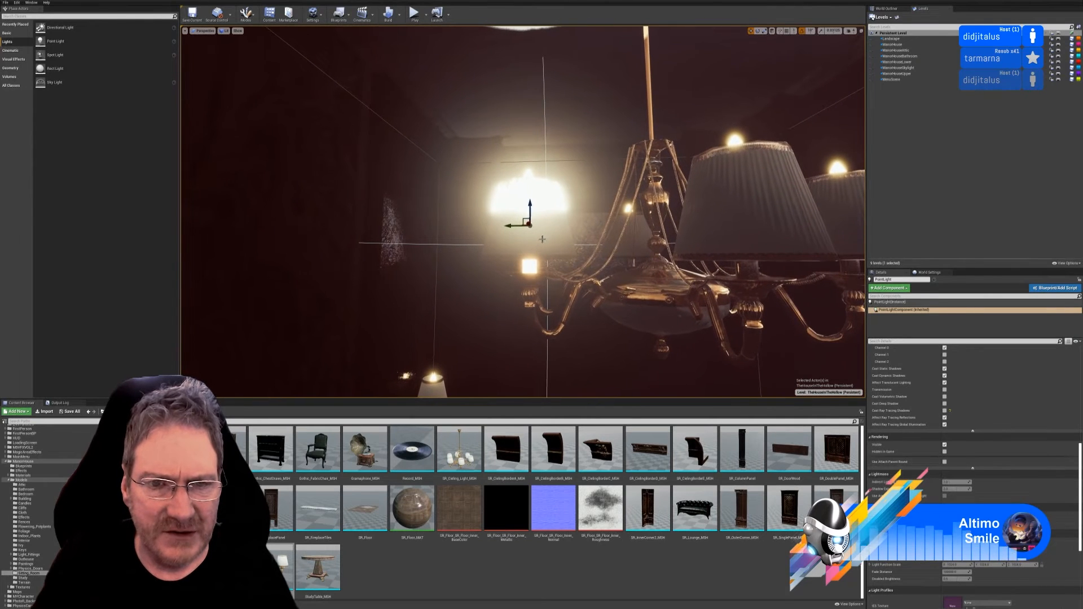
mouse_move(530, 211)
mouse_down()
mouse_move(535, 176)
mouse_move(536, 201)
mouse_up()
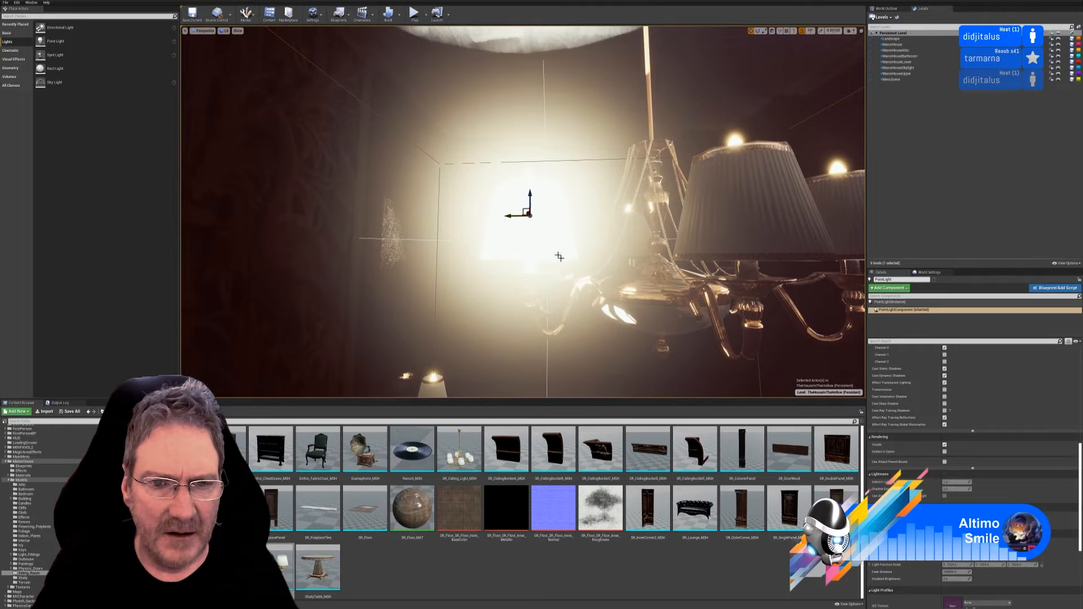
right_drag(559, 257, 516, 316)
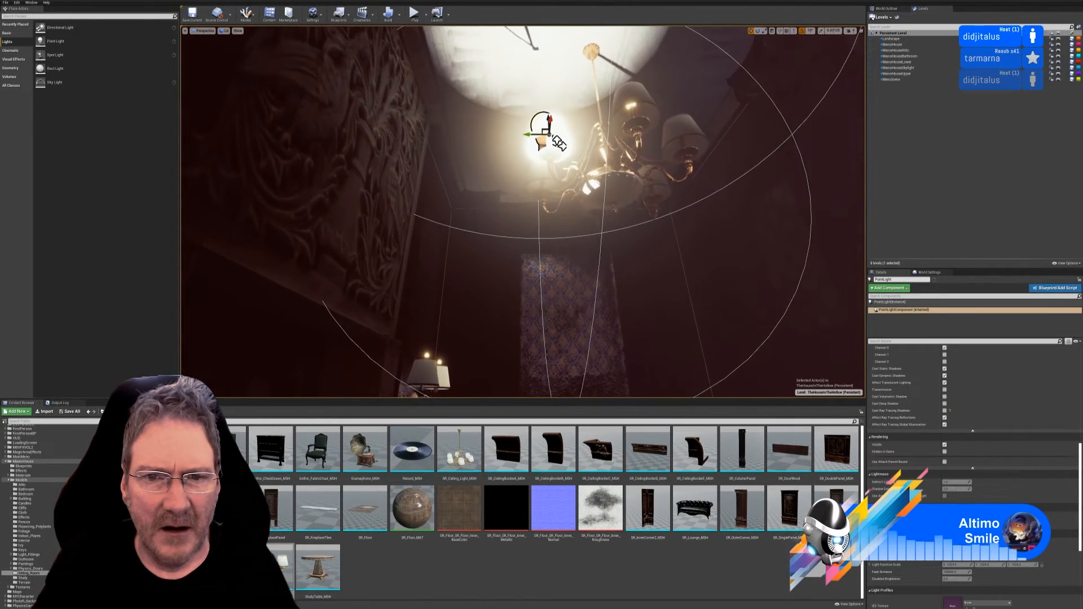
right_drag(558, 142, 556, 115)
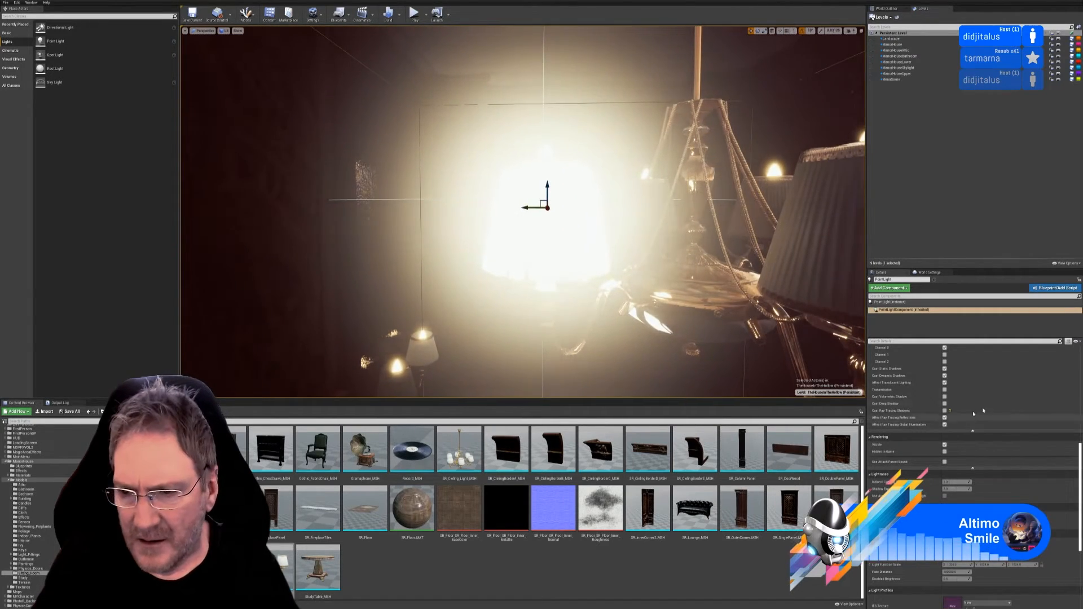
Set the intensity of the lampshade's point light to 10
drag(1081, 459, 1072, 352)
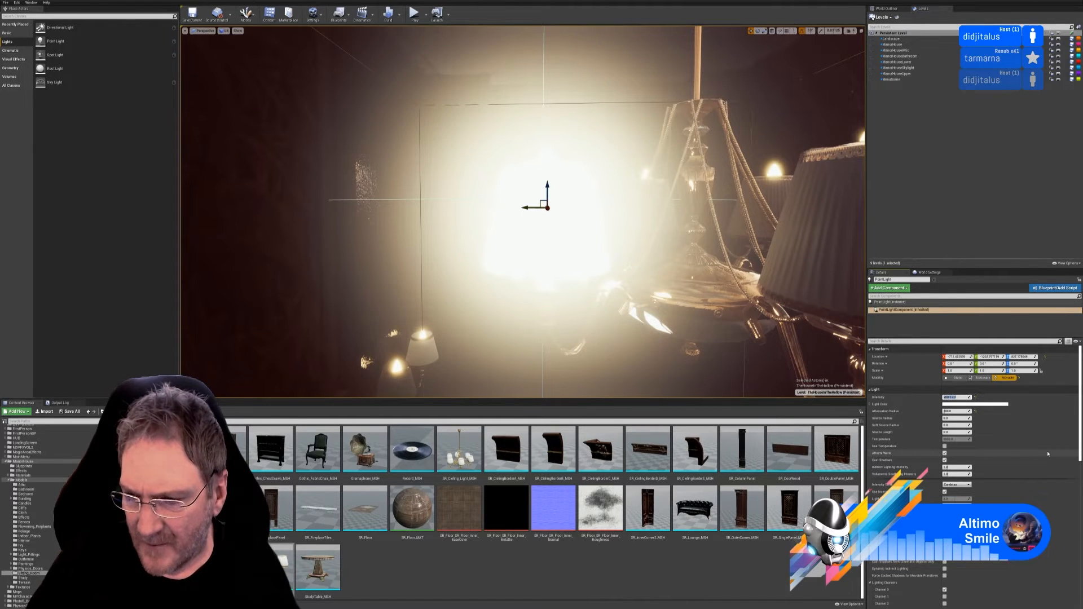
text(10)
key(Return)
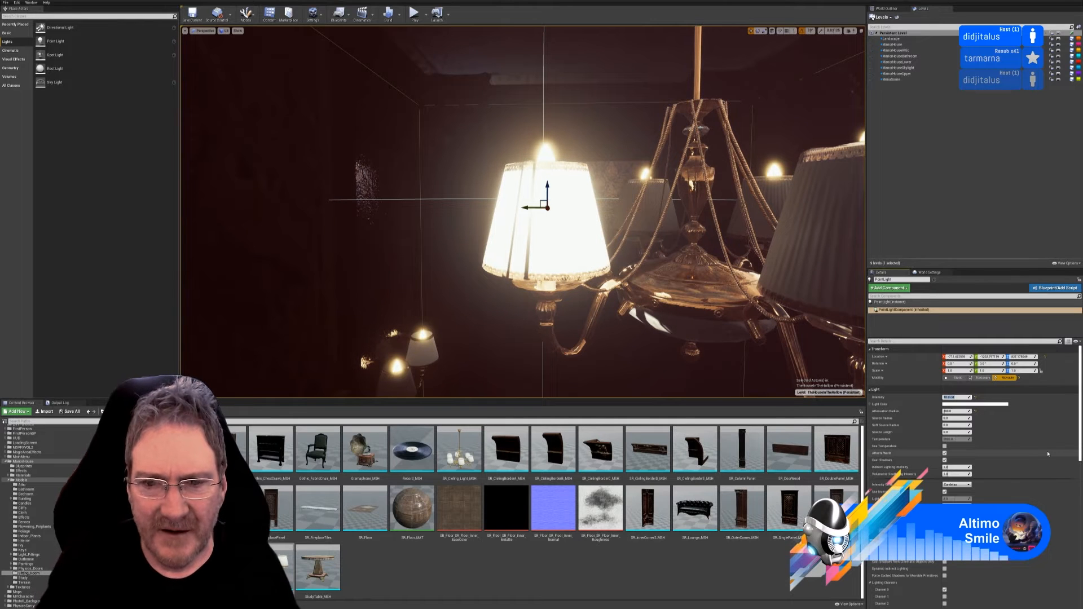
Shift the point light sideways to centre it inside the lampshade, checking its placement from several angles
right_drag(677, 237, 609, 282)
drag(603, 240, 609, 241)
right_drag(610, 242, 567, 218)
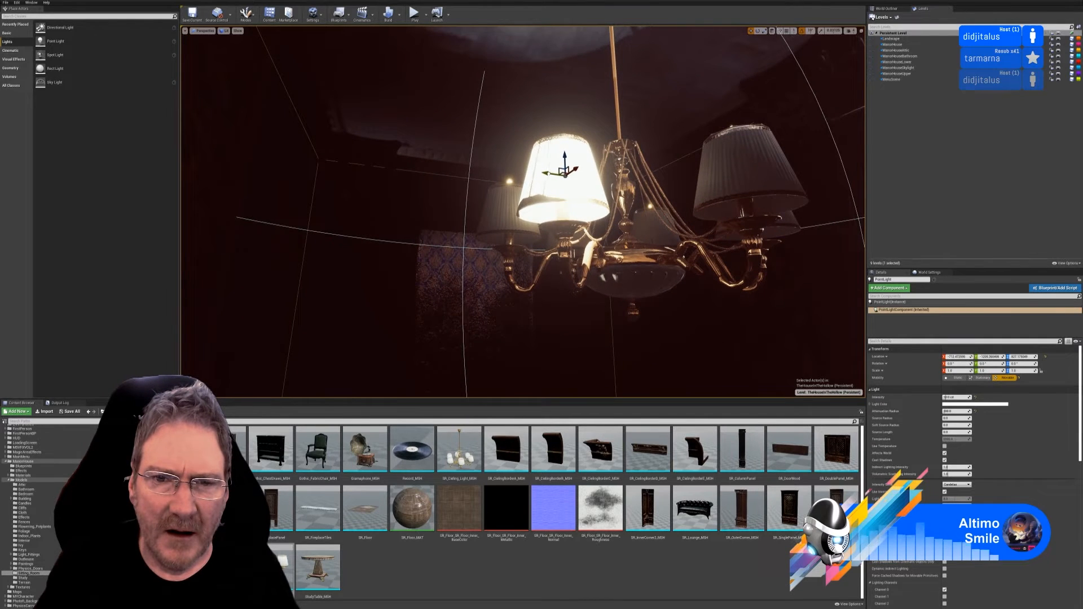
drag(549, 174, 545, 175)
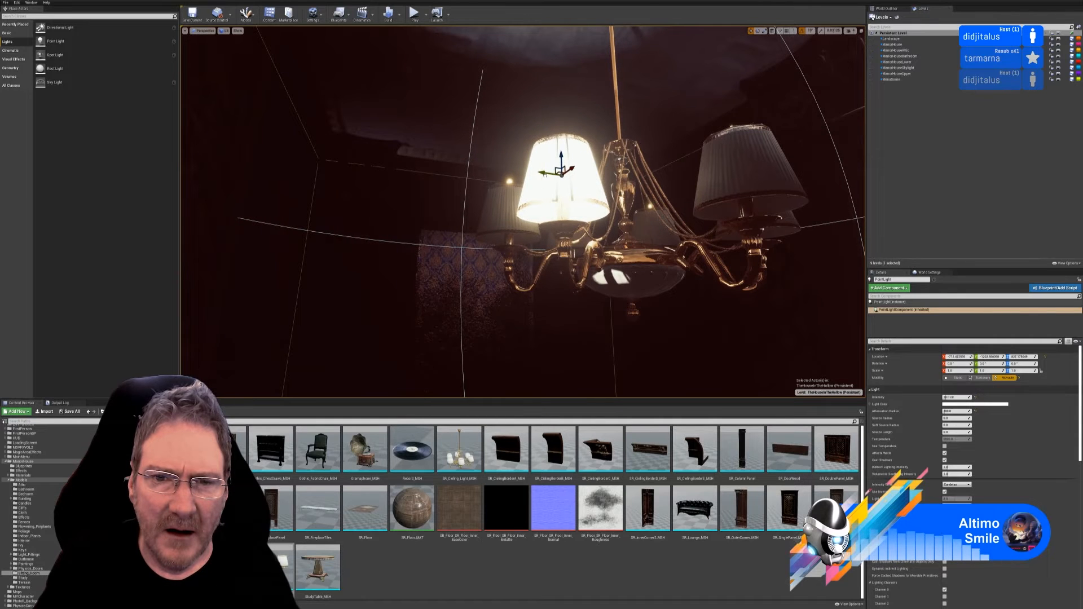
mouse_move(569, 216)
right_down()
mouse_move(558, 209)
mouse_move(564, 192)
mouse_move(586, 211)
mouse_move(572, 212)
right_up()
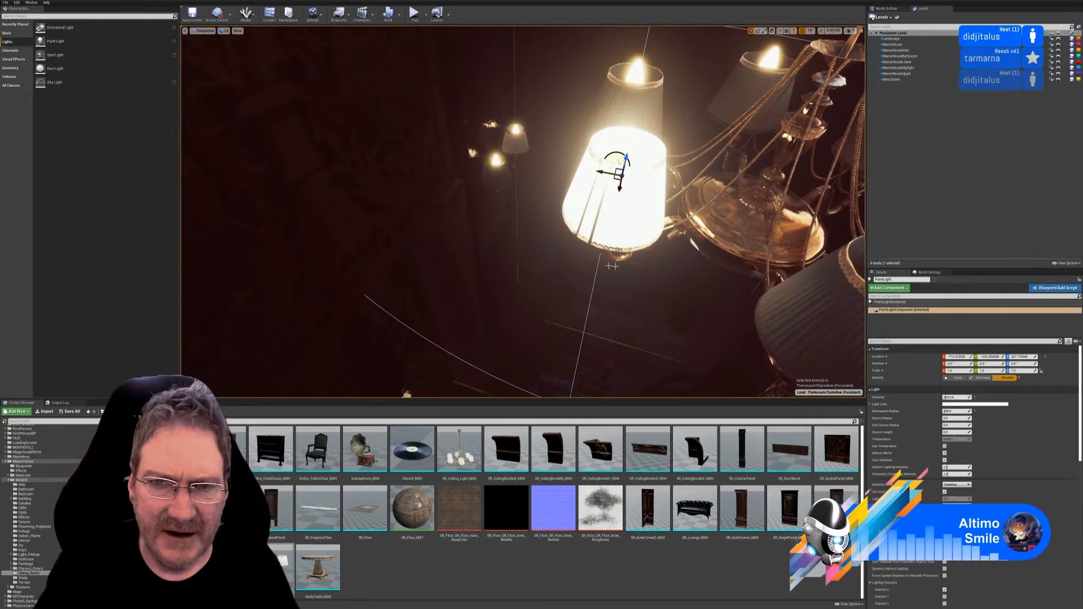
mouse_move(612, 266)
right_down()
mouse_move(604, 262)
mouse_move(617, 268)
mouse_move(612, 282)
right_up()
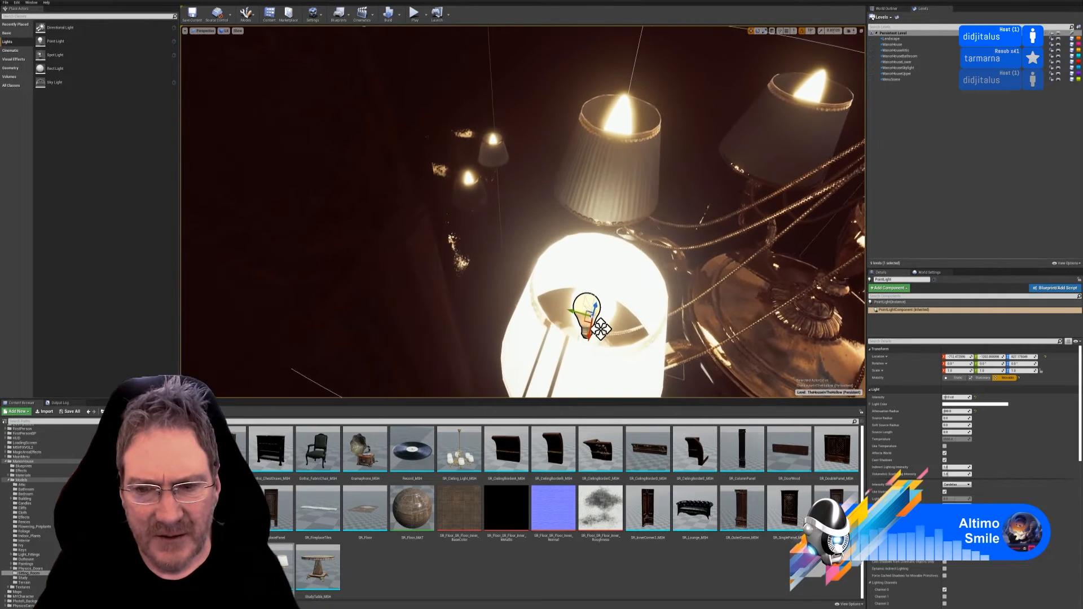
right_drag(601, 329, 597, 334)
Turn off shadow casting on the static mesh component of the crystal bulb inside the lit lampshade
click(597, 333)
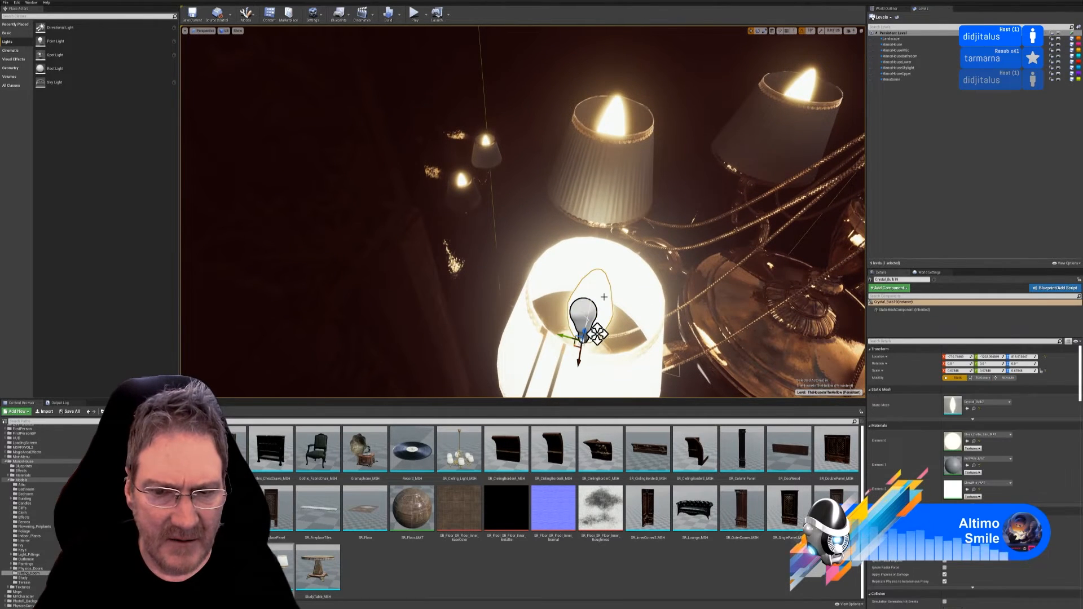
click(903, 310)
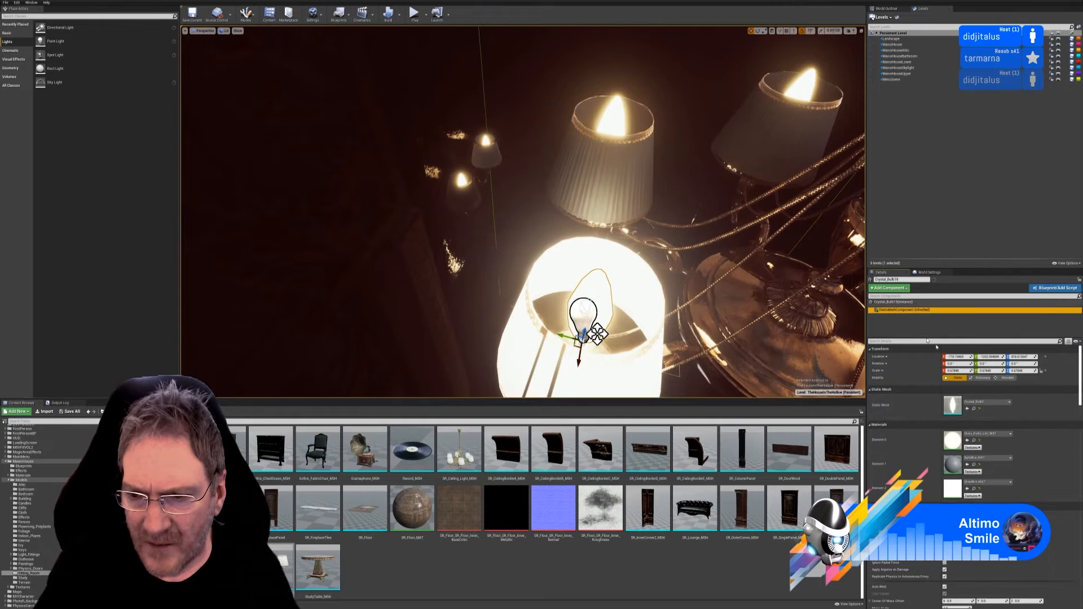
scroll(1015, 485, down, 5)
scroll(1026, 494, down, 5)
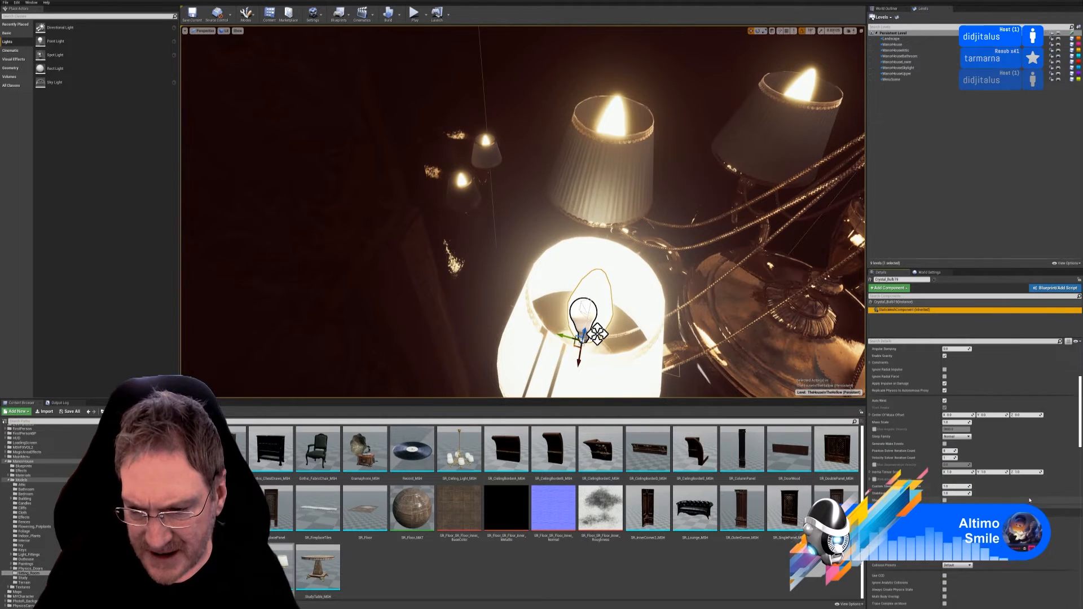
scroll(973, 479, down, 8)
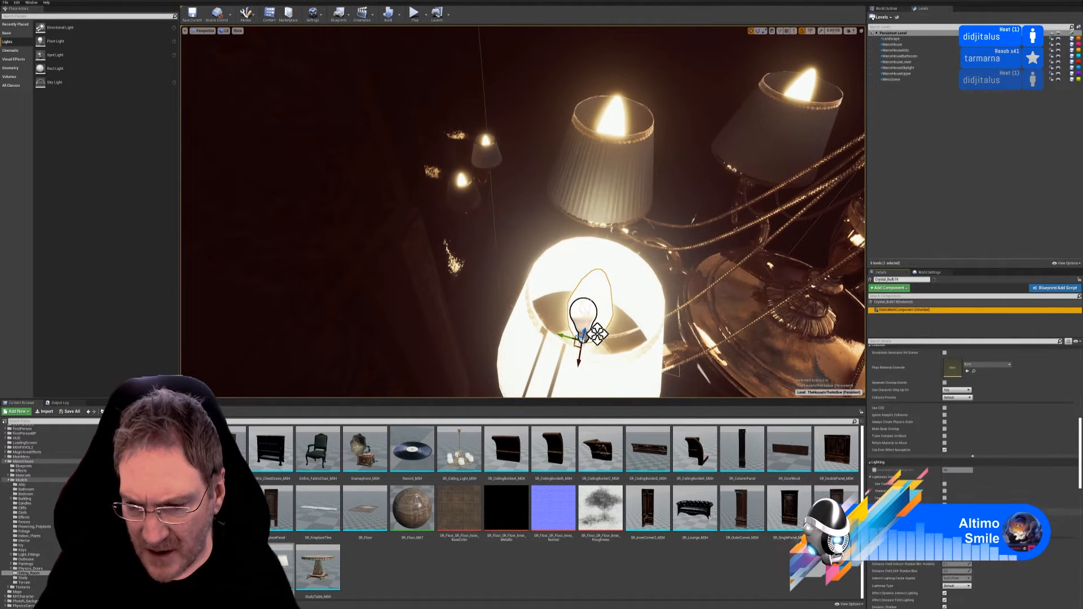
click(944, 480)
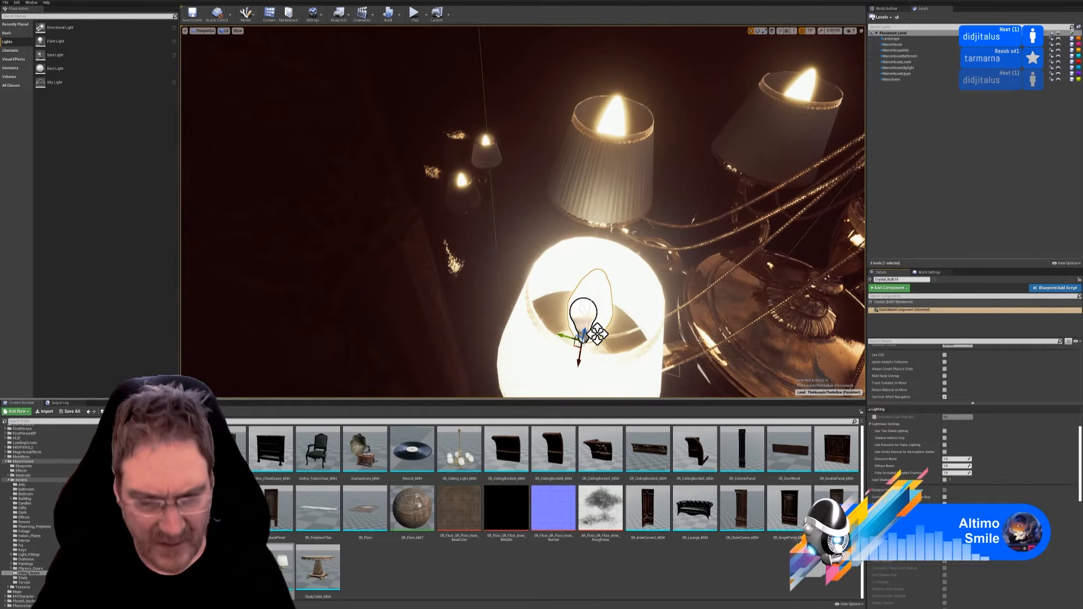
Select the lit lampshade's point light and try intensities of 2 and 10 before setting it to 5
key(Delete)
right_drag(597, 334, 574, 333)
click(562, 269)
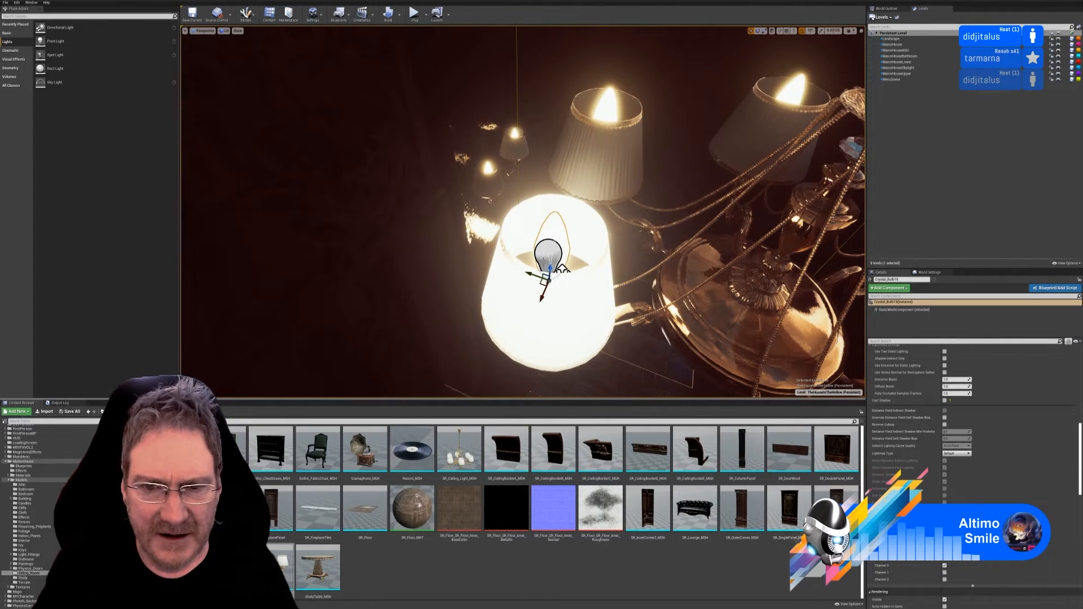
right_drag(539, 252, 536, 280)
right_drag(630, 280, 634, 280)
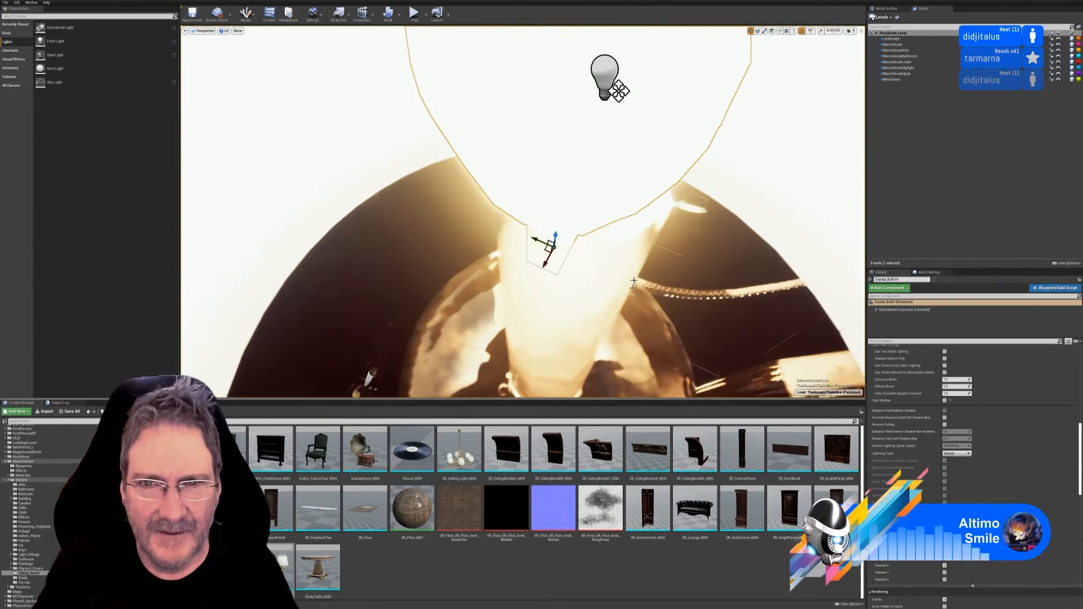
click(618, 90)
key(f)
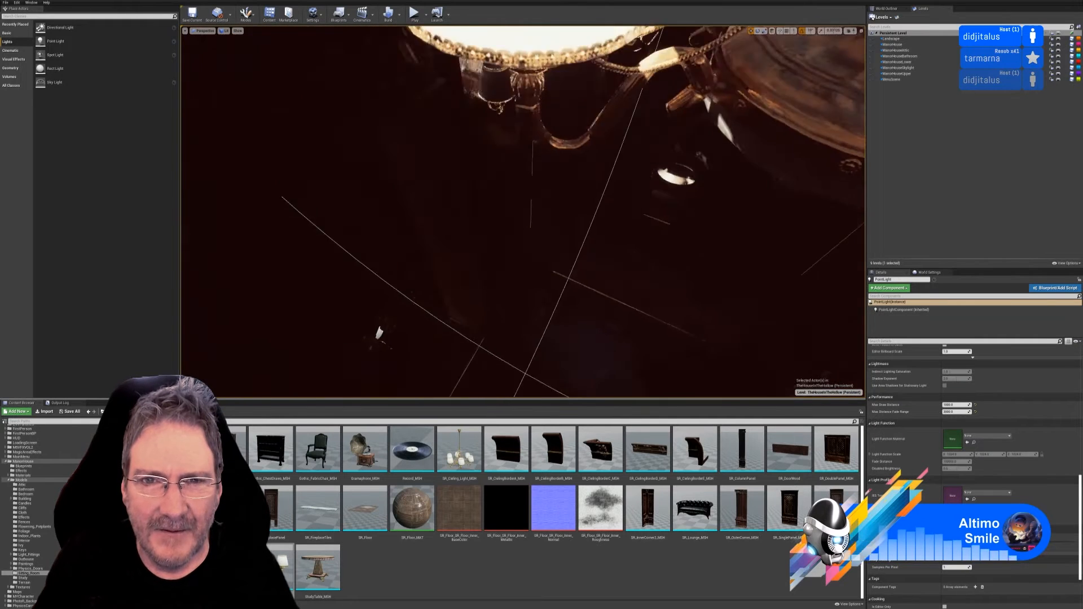
right_drag(619, 90, 620, 59)
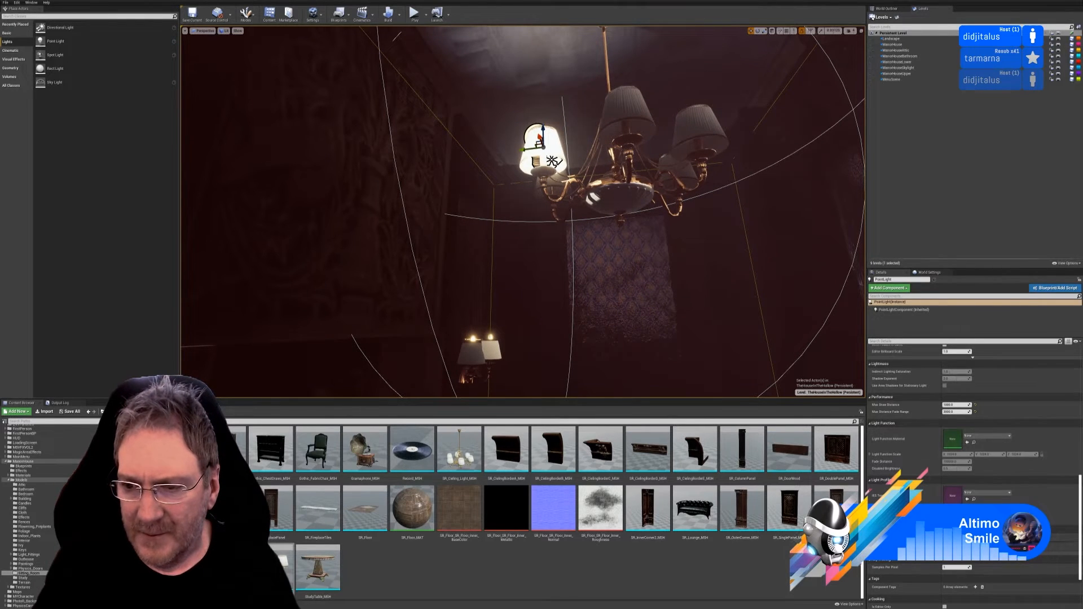
drag(1082, 489, 1079, 359)
click(956, 397)
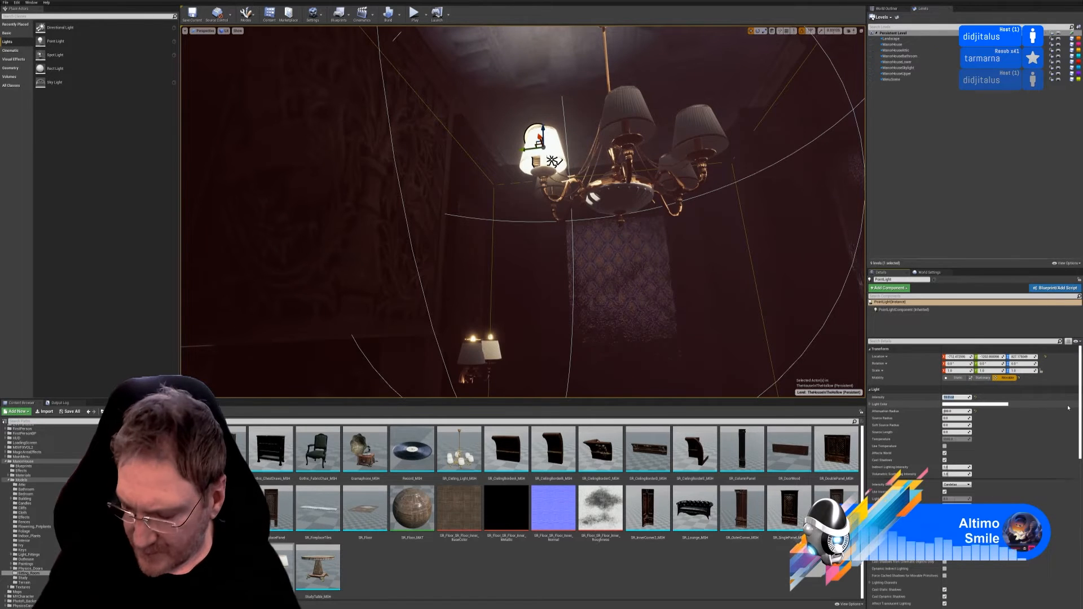
text(2)
key(Return)
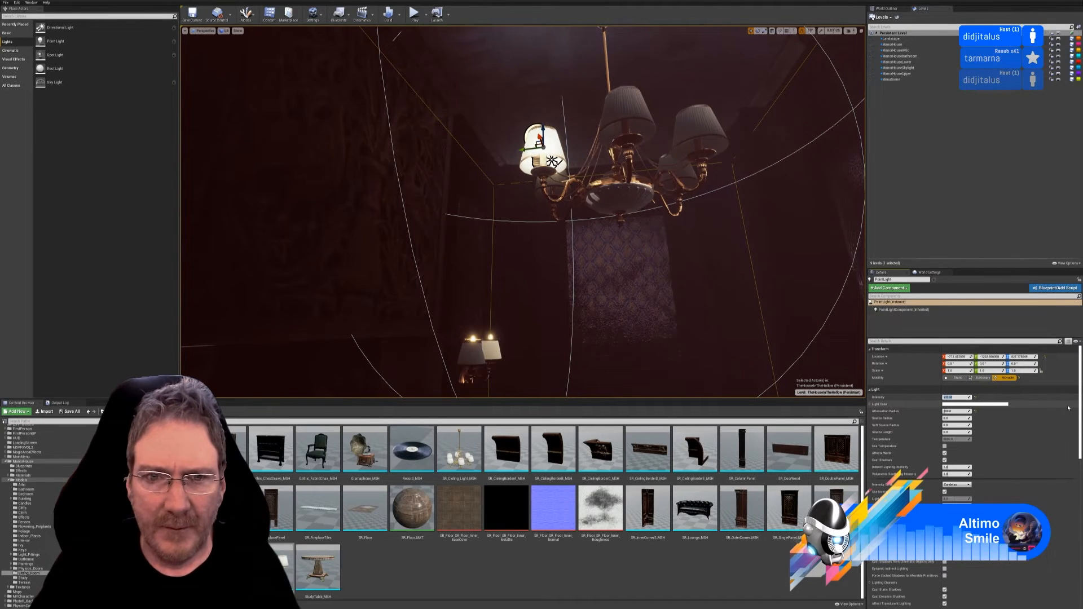
text(10)
key(Return)
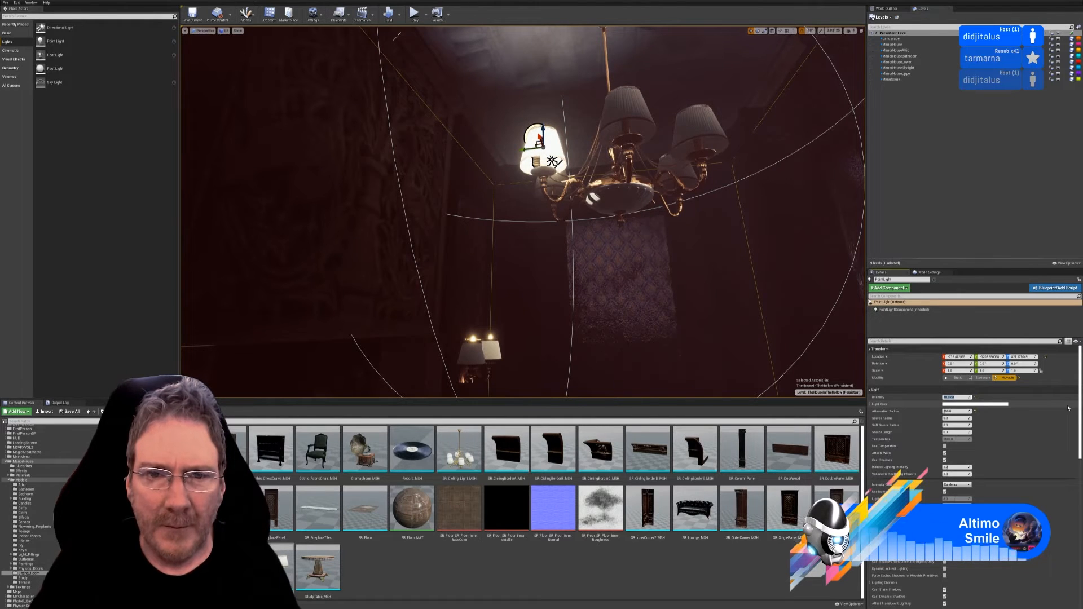
text(5)
key(Return)
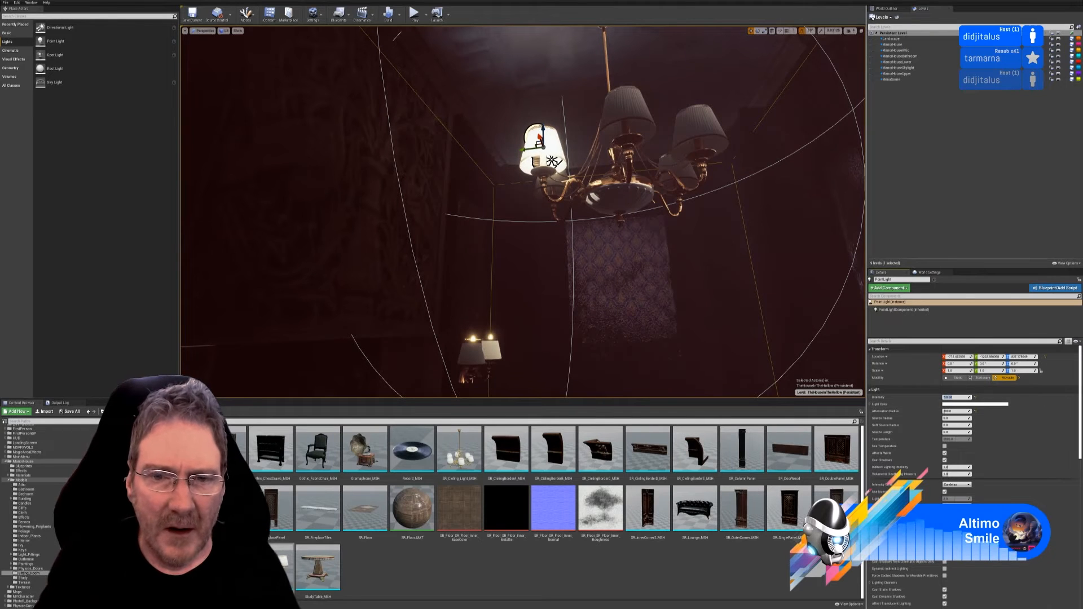
Compare point light intensities of 2, 10, 5 and 20 from below the chandelier, ending at 5
mouse_move(666, 304)
mouse_down()
mouse_move(666, 366)
mouse_move(666, 318)
mouse_up()
mouse_move(618, 286)
right_down()
mouse_move(619, 333)
mouse_move(627, 272)
right_up()
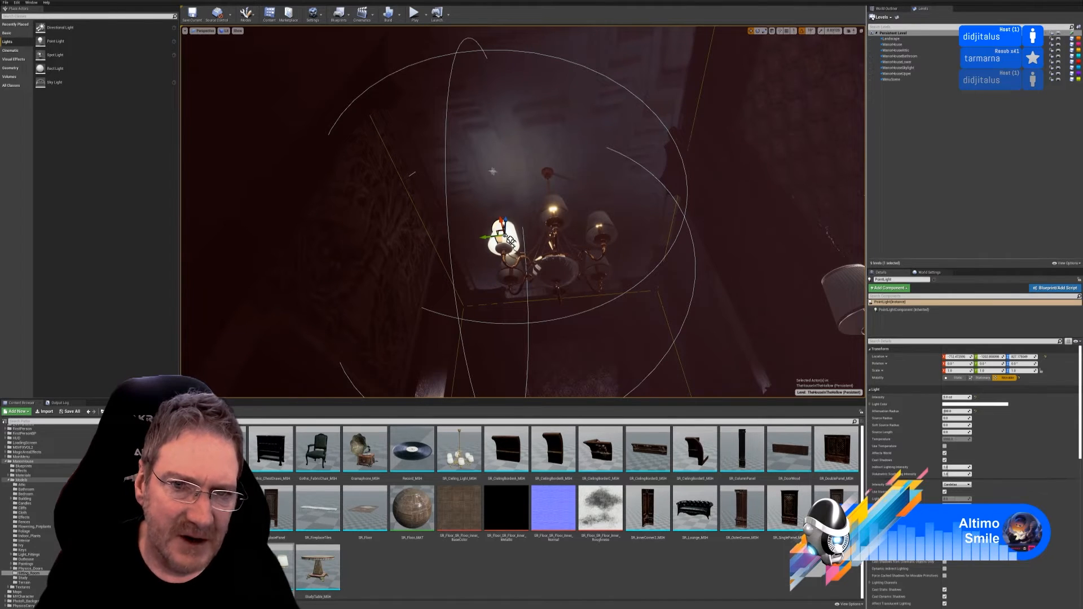
click(956, 397)
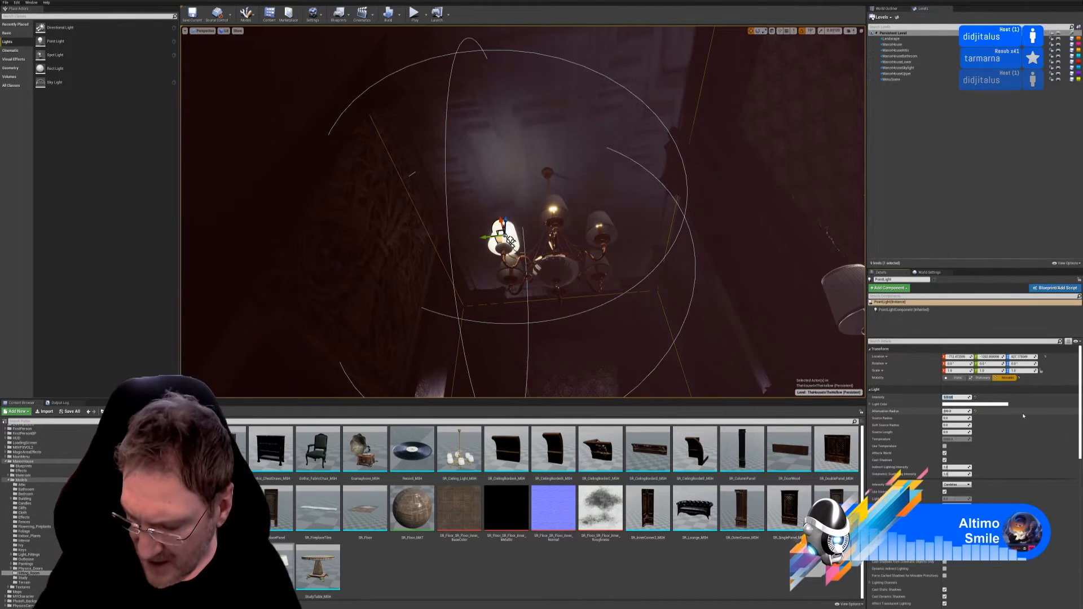
text(2)
key(Return)
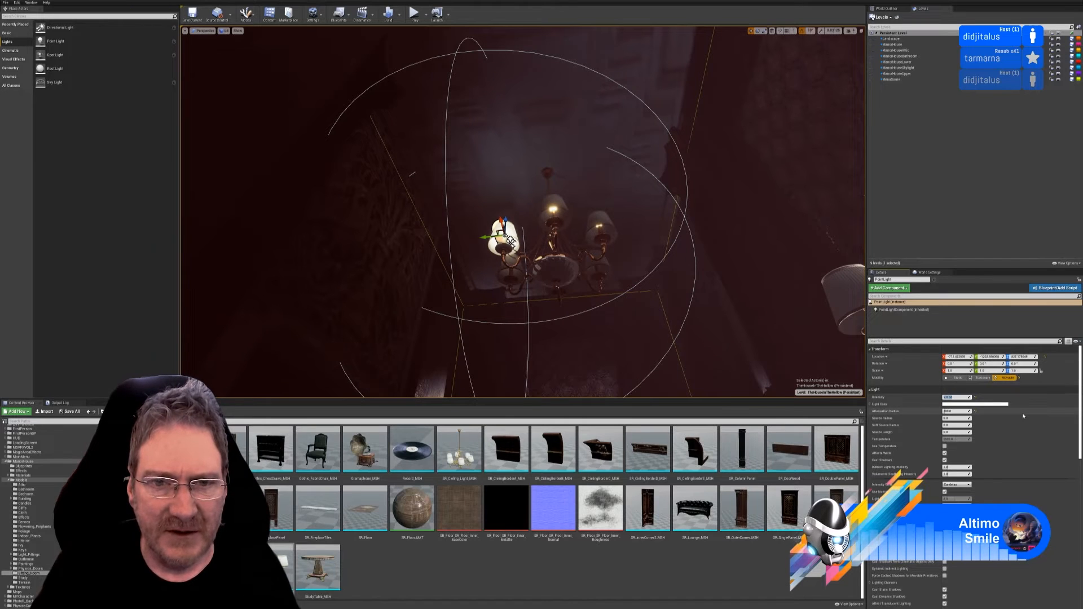
text(10)
key(Return)
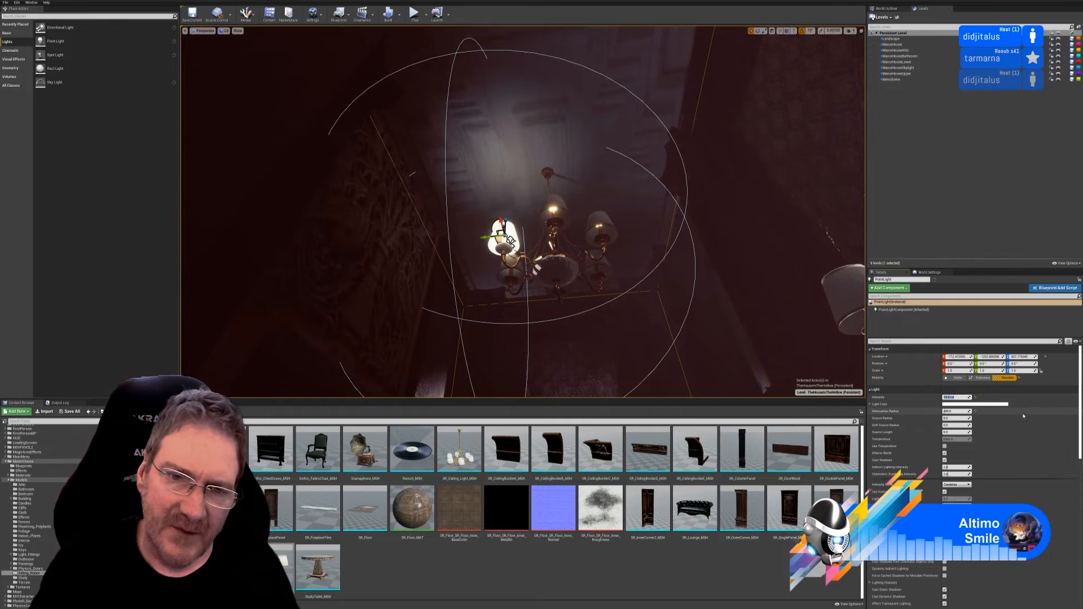
text(5)
key(Return)
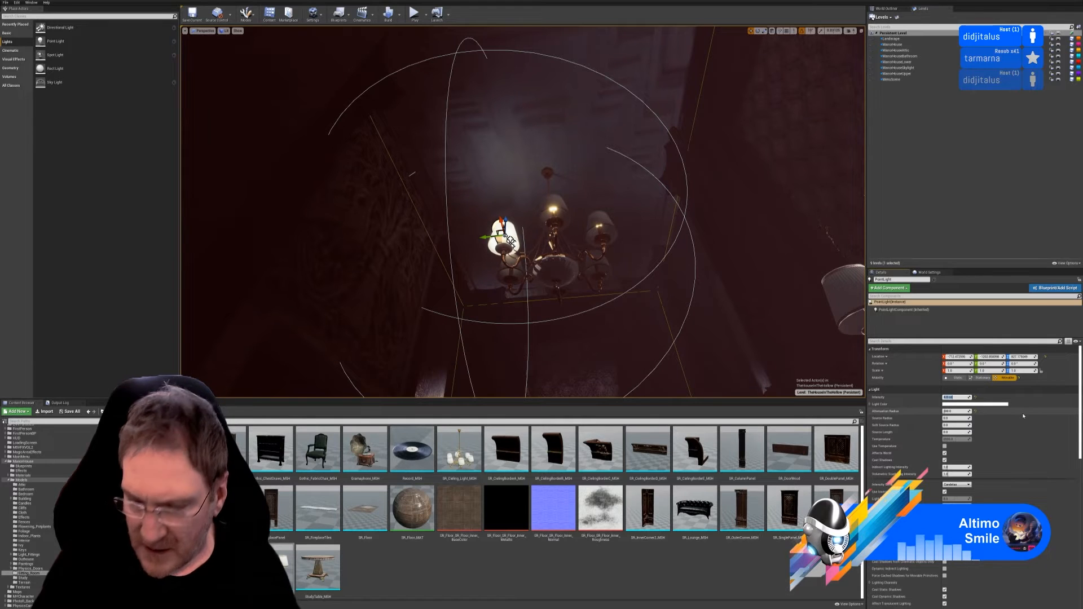
text(20)
key(Return)
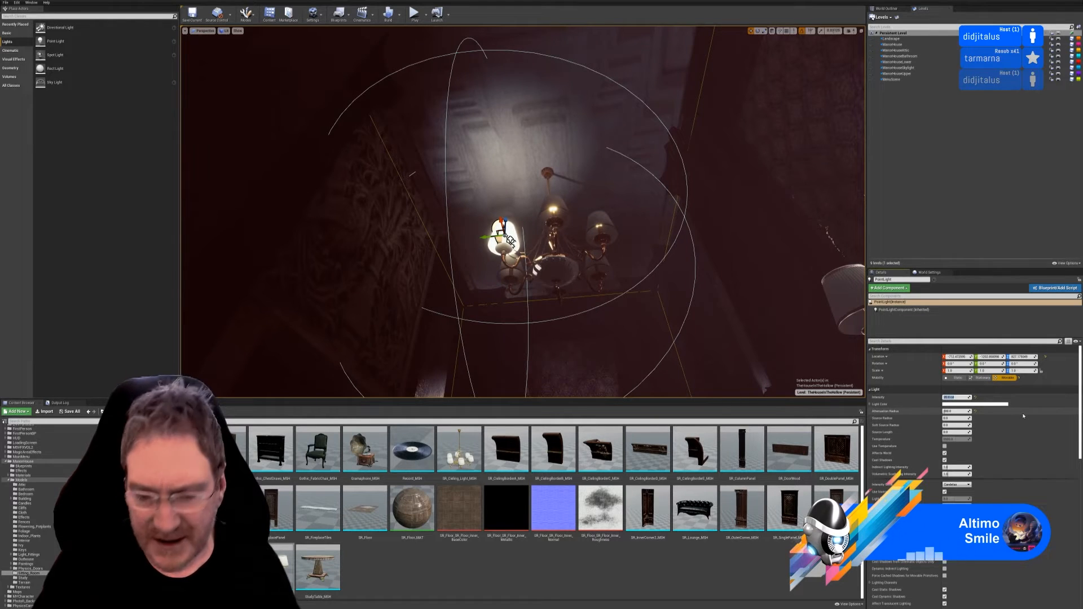
text(10)
key(Return)
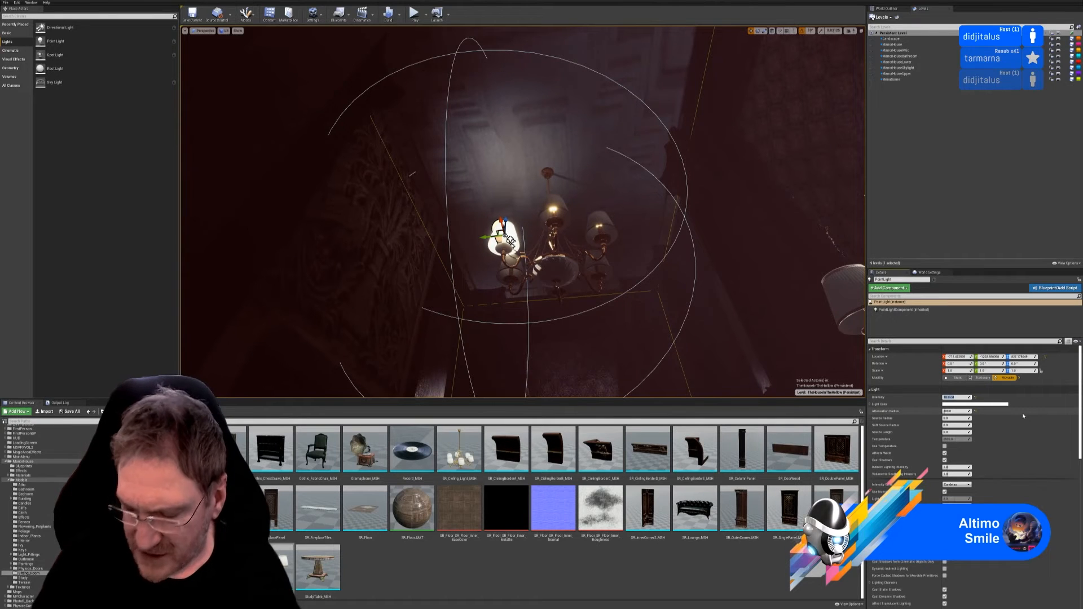
key(Return)
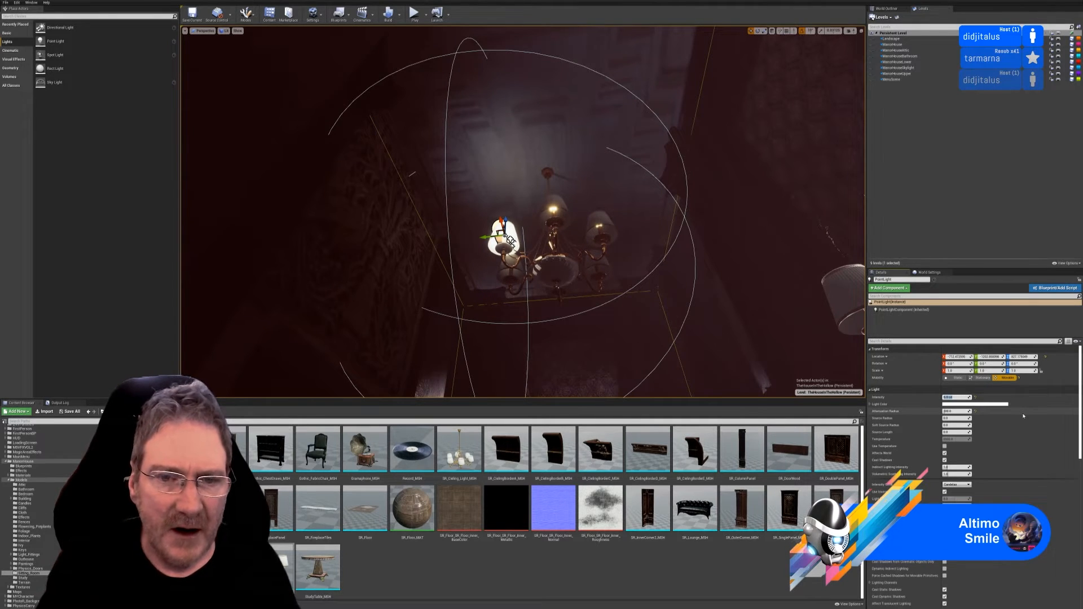
Duplicate the point light of the lit lampshade from its entry in the list of level actors
right_drag(611, 265, 586, 180)
key(w)
key(w)
right_drag(615, 259, 614, 259)
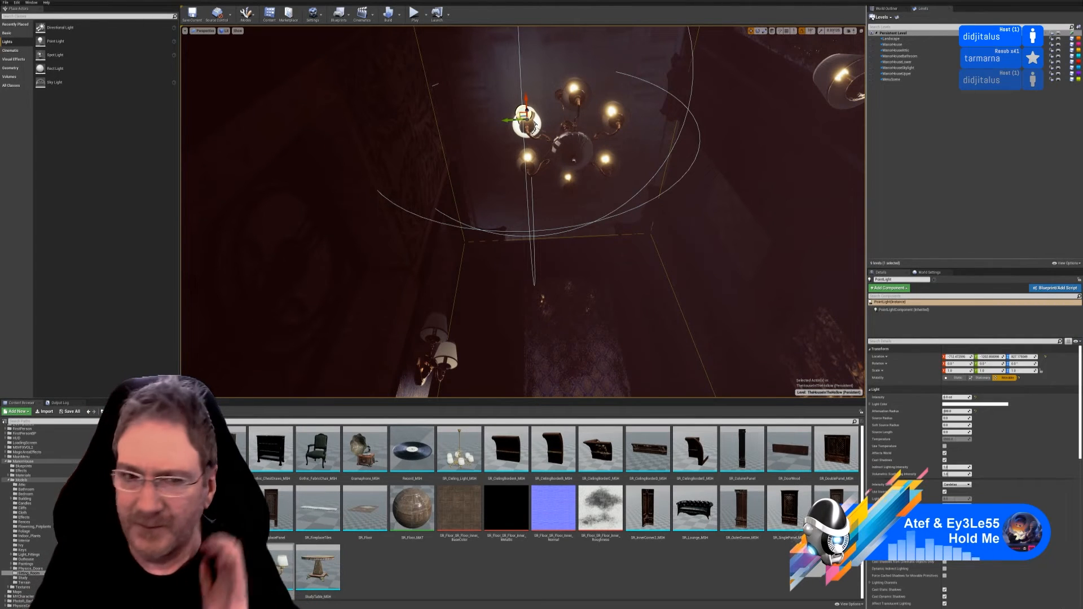
right_drag(627, 280, 657, 166)
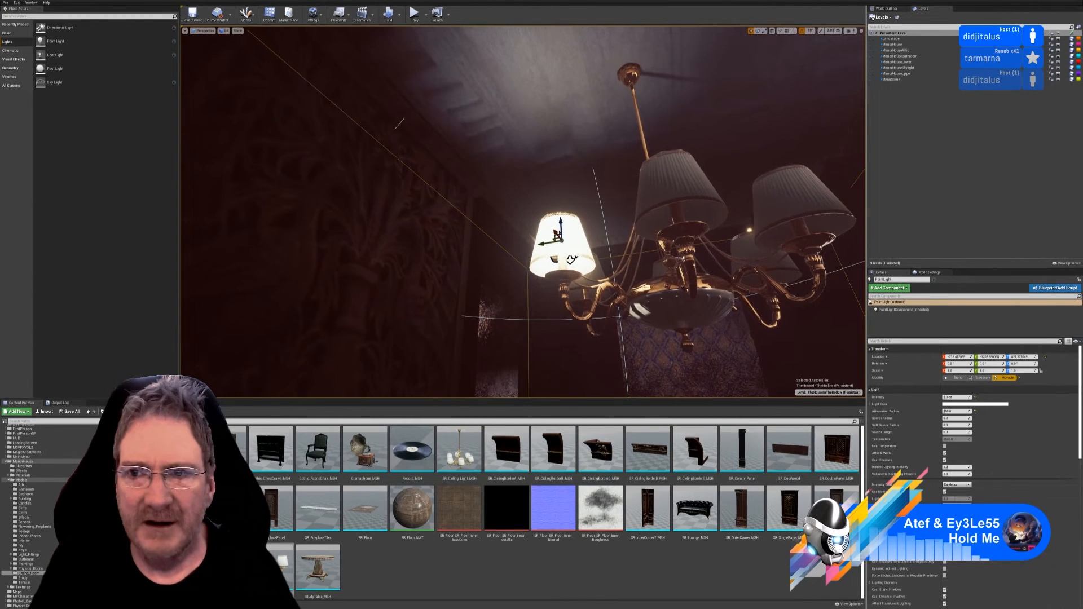
click(887, 9)
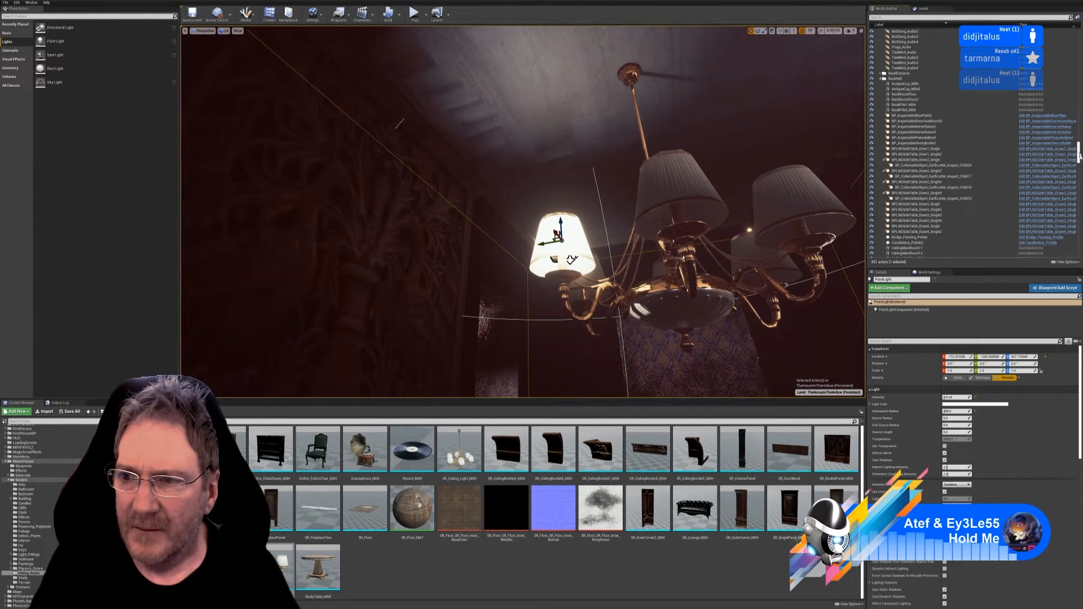
drag(1079, 156, 1061, 240)
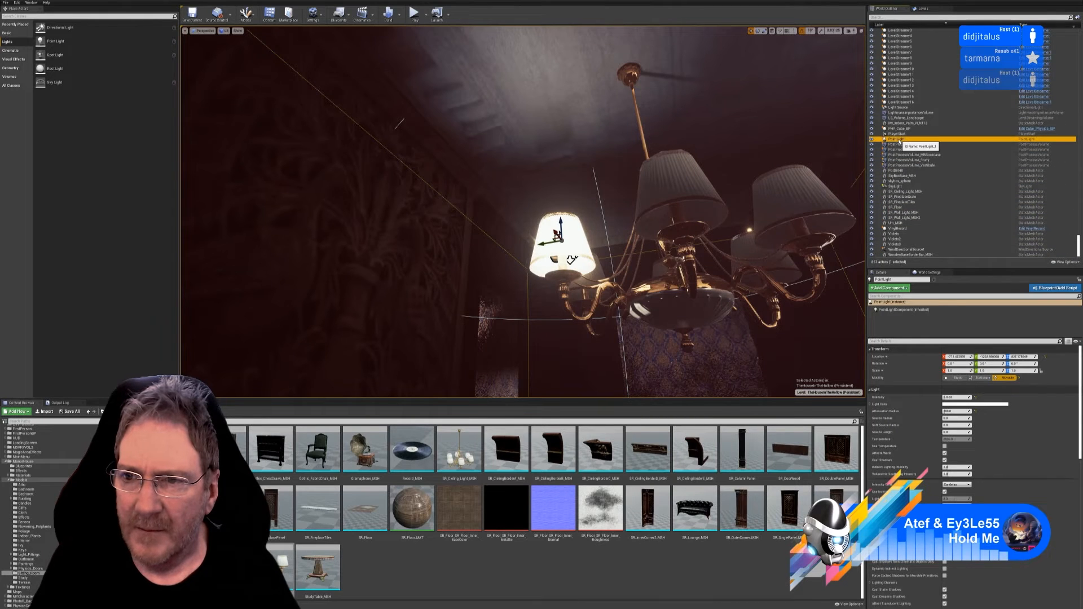
right_click(899, 141)
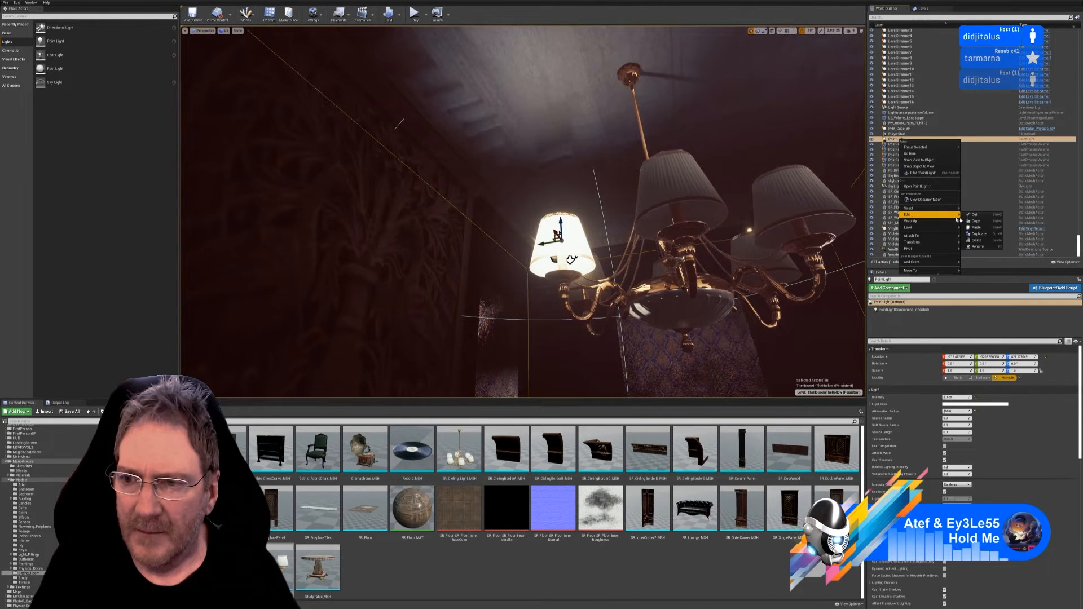
click(978, 234)
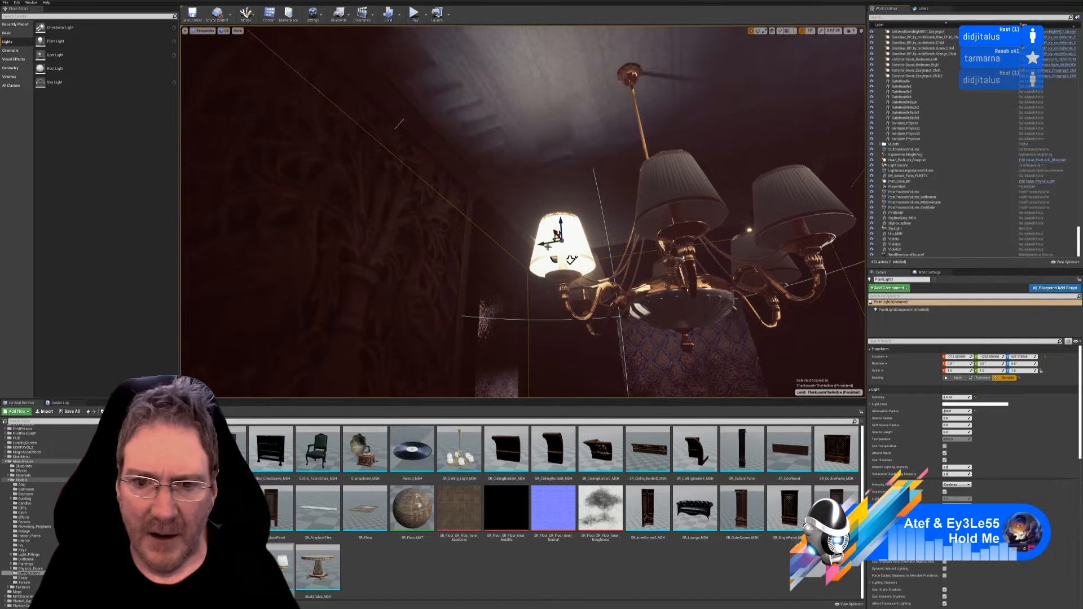
Move the duplicated point light across to the neighbouring unlit lampshade of the chandelier
drag(544, 243, 665, 233)
key(w)
right_drag(665, 233, 578, 195)
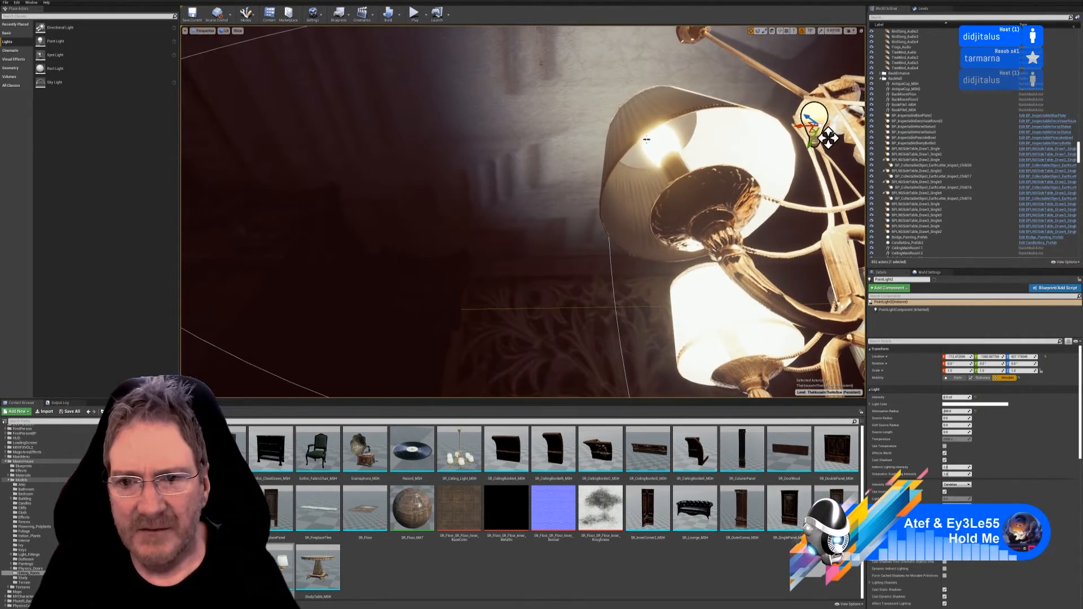
drag(800, 126, 641, 143)
Fine-tune the copied point light's position sideways until it sits at the bulb inside the second lampshade
key(a)
right_drag(588, 157, 748, 149)
drag(582, 175, 562, 178)
mouse_move(606, 210)
right_down()
mouse_move(502, 217)
mouse_move(451, 198)
mouse_move(613, 212)
right_up()
key(d)
key(w)
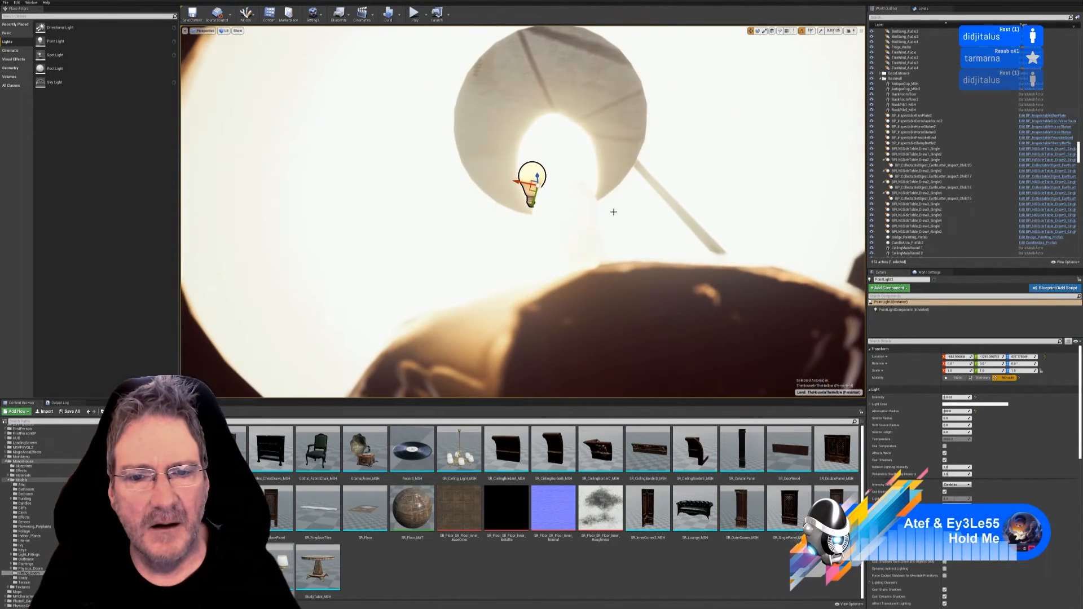
drag(523, 181, 554, 177)
right_drag(558, 225, 640, 195)
key(a)
key(s)
key(w)
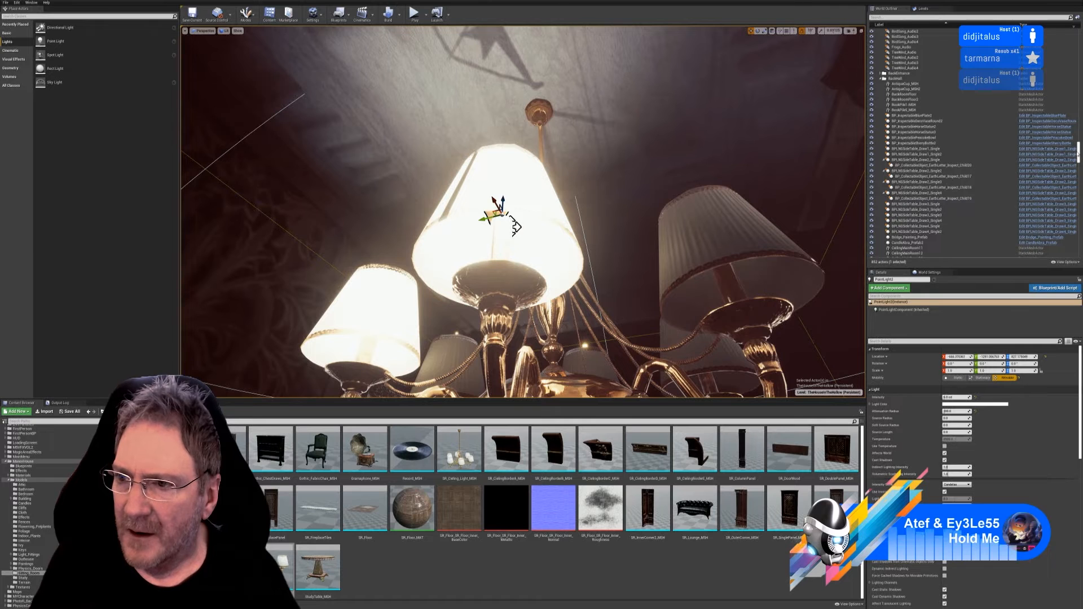
Duplicate the second lampshade's point light and move the copy along two axes into the third lampshade
drag(1079, 154, 1069, 254)
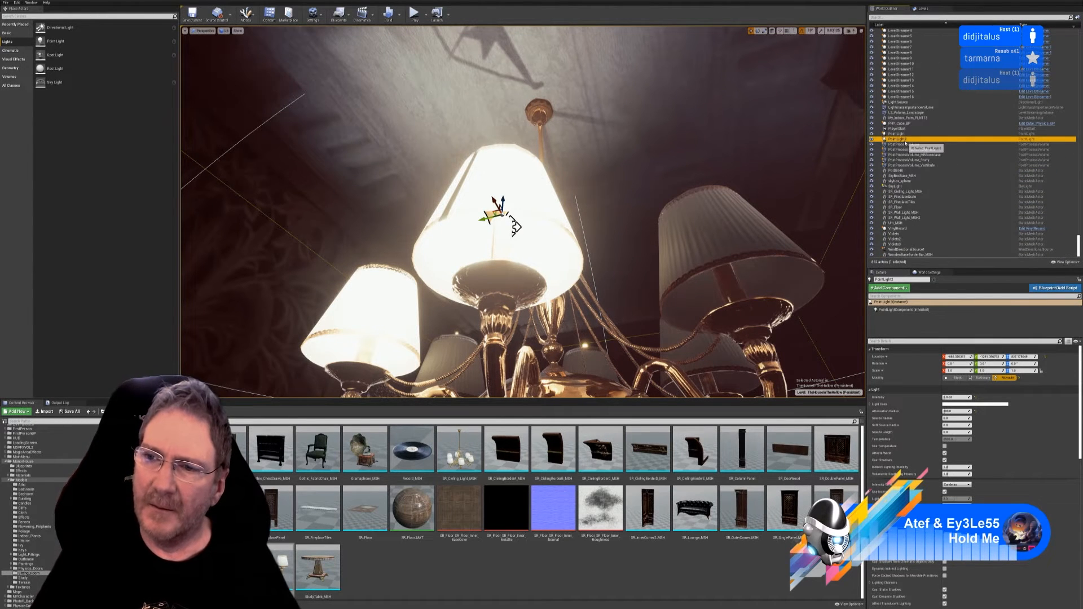
right_click(905, 143)
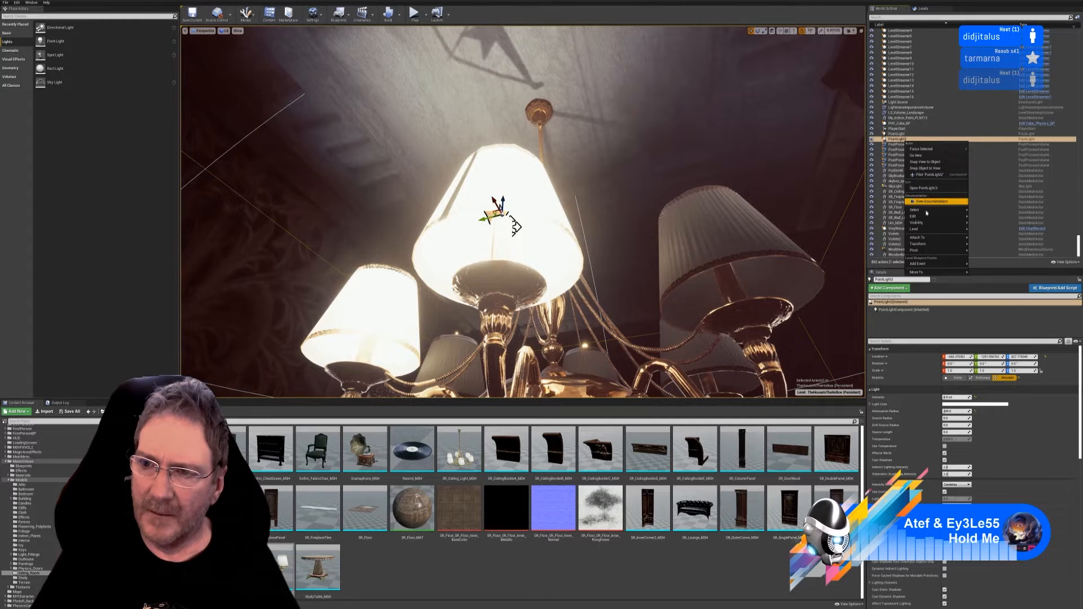
click(987, 236)
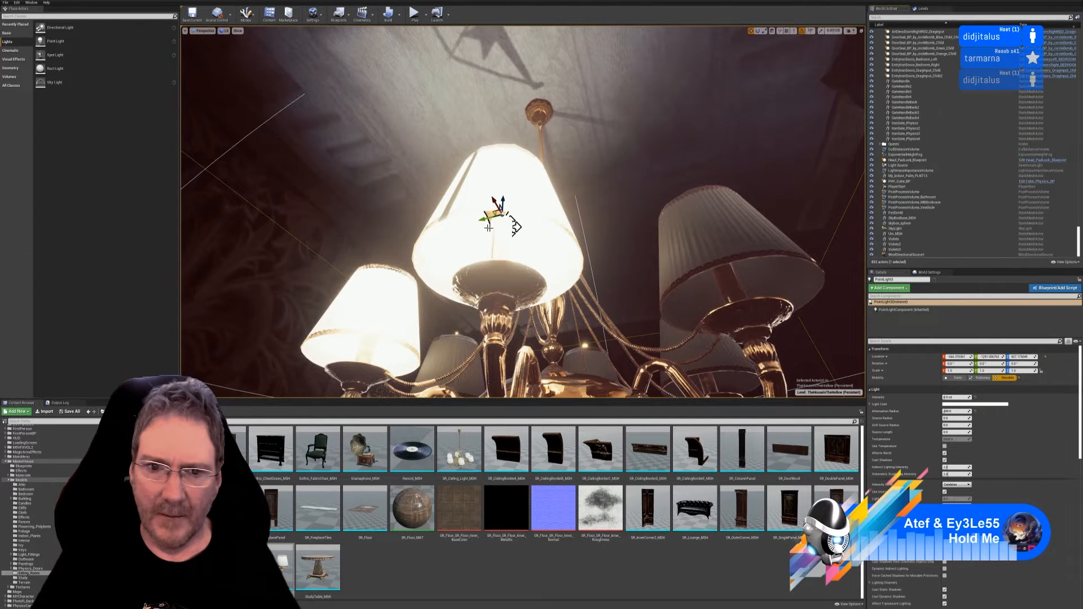
drag(497, 214, 724, 173)
key(f)
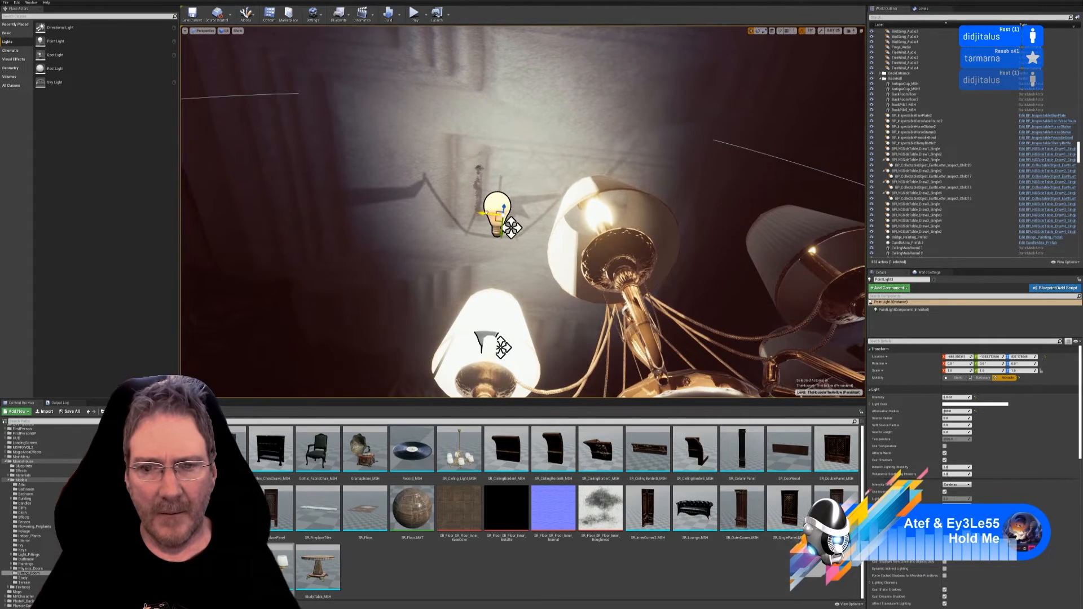
drag(485, 213, 597, 232)
right_drag(598, 239, 658, 254)
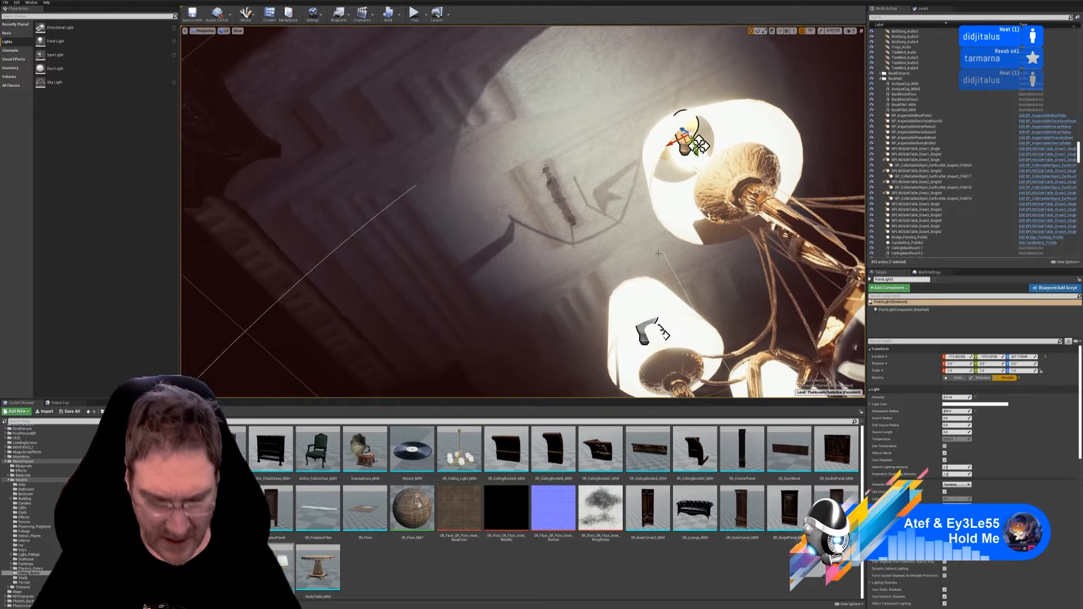
Undo the last change and nudge the third point light into place at the bulb inside its lampshade
key(ctrl+z)
right_drag(719, 306, 746, 287)
mouse_move(657, 296)
right_down()
mouse_move(691, 304)
mouse_move(657, 296)
right_up()
drag(506, 231, 509, 234)
mouse_move(589, 283)
right_down()
mouse_move(609, 270)
mouse_move(600, 279)
right_up()
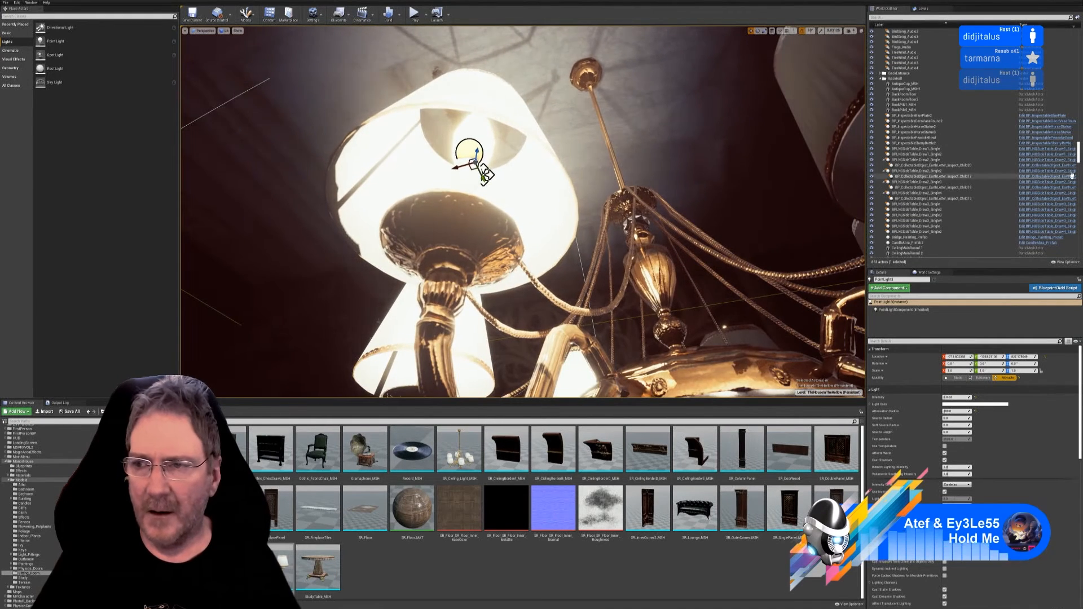
Duplicate the third lampshade's point light to make a fourth light for the chandelier
drag(1078, 150, 1068, 247)
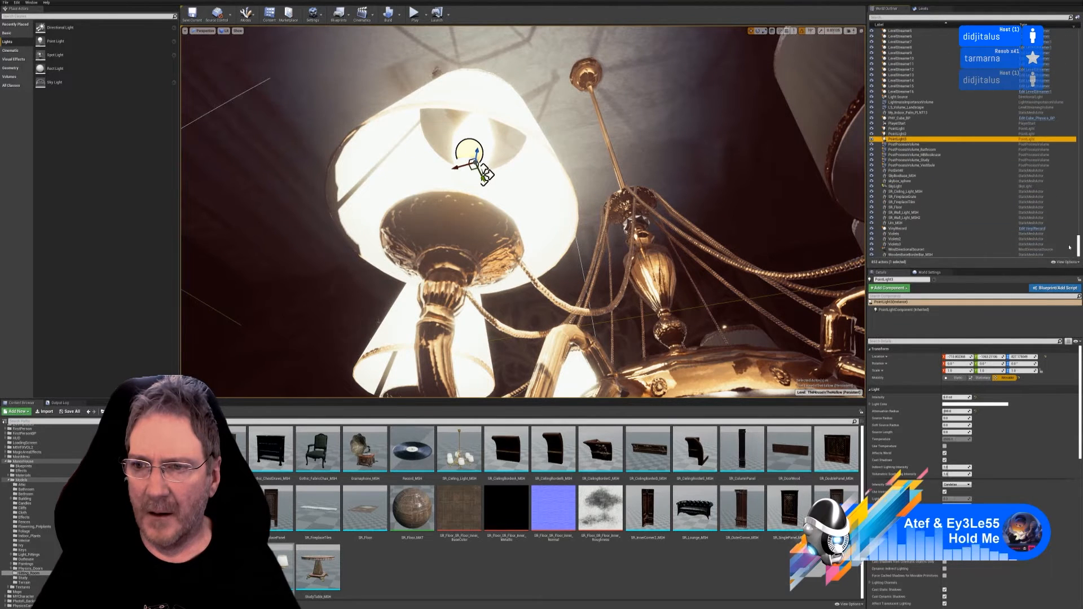
right_click(903, 141)
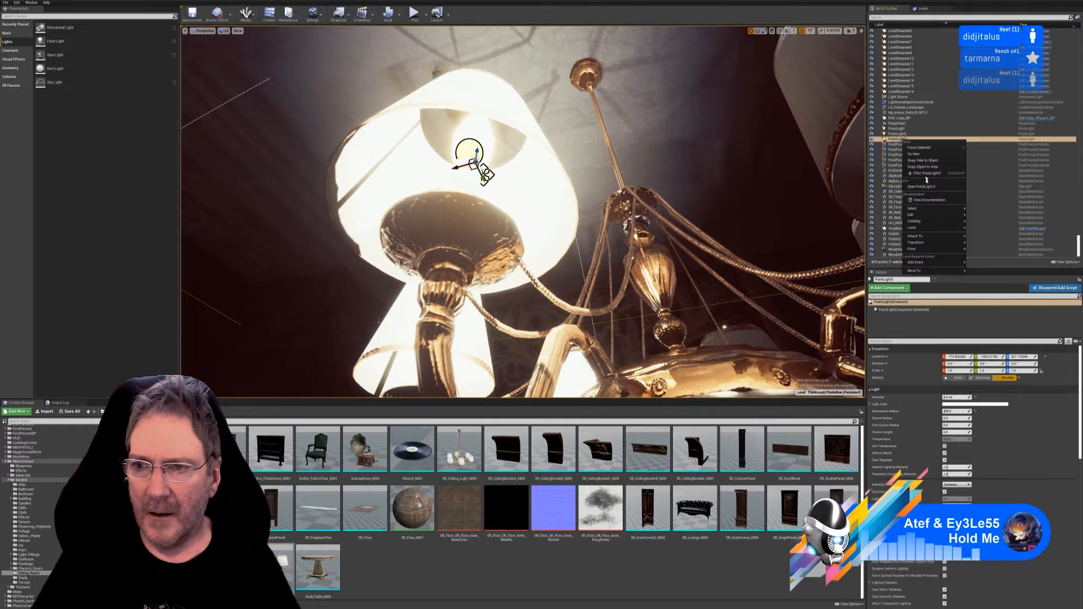
mouse_move(929, 218)
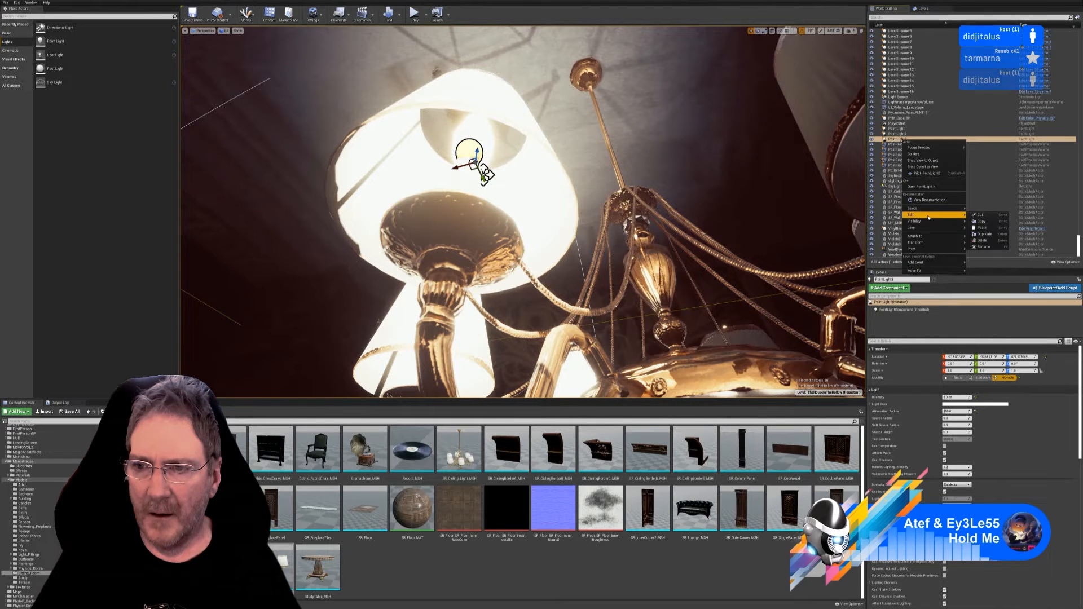
click(984, 234)
scroll(372, 121, up, 8)
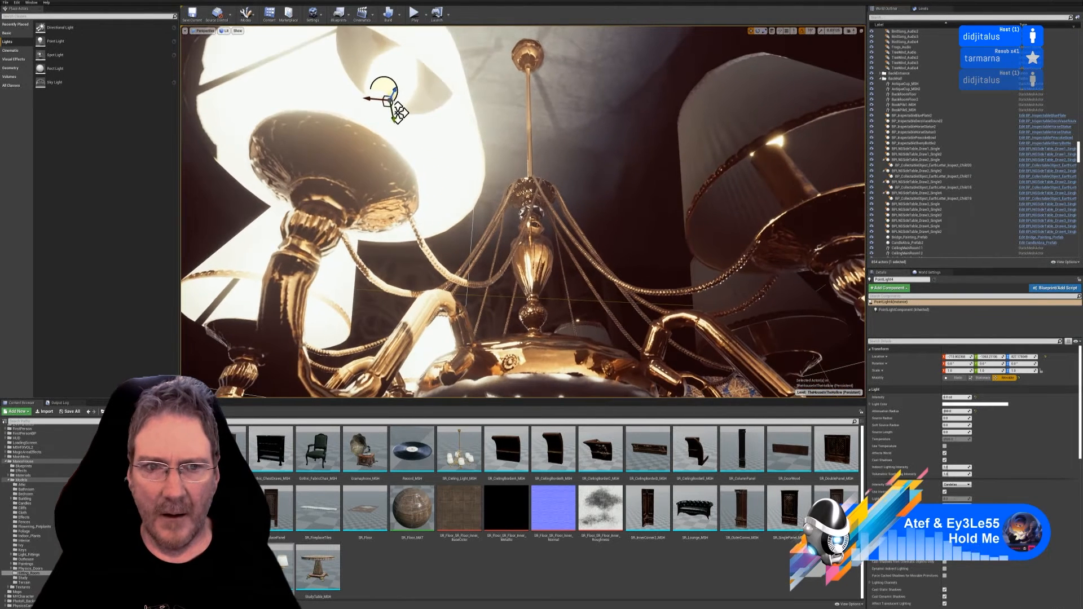
Move the fourth point light into the next unlit lampshade and align it with the bulb inside
drag(399, 115, 761, 148)
right_drag(765, 217, 734, 138)
mouse_move(656, 252)
right_down()
mouse_move(638, 231)
mouse_move(656, 253)
right_up()
drag(610, 259, 631, 248)
right_drag(630, 248, 631, 215)
right_drag(519, 213, 527, 234)
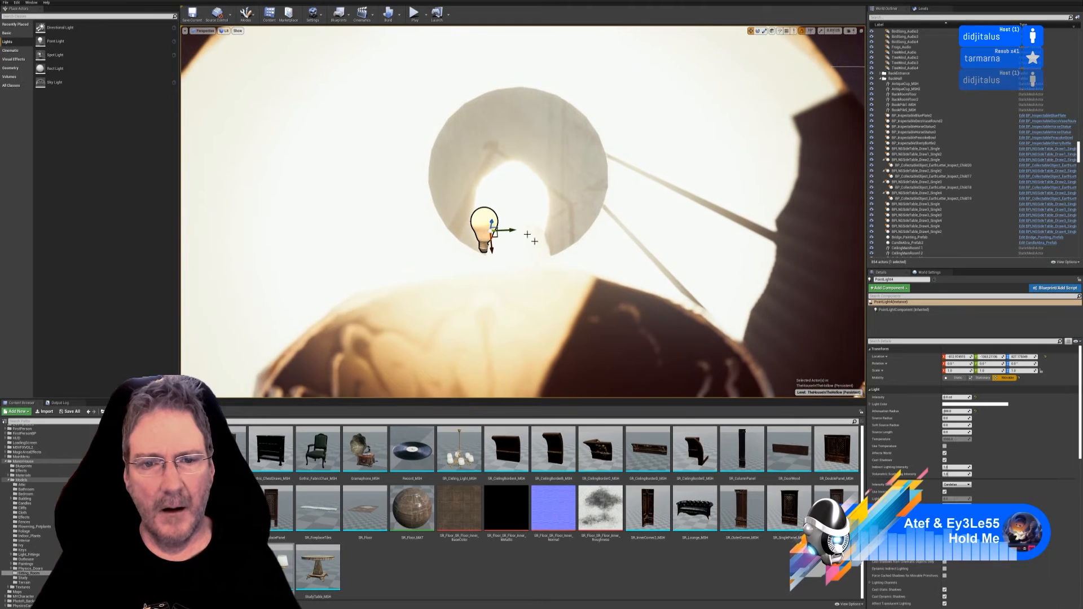
drag(513, 229, 535, 228)
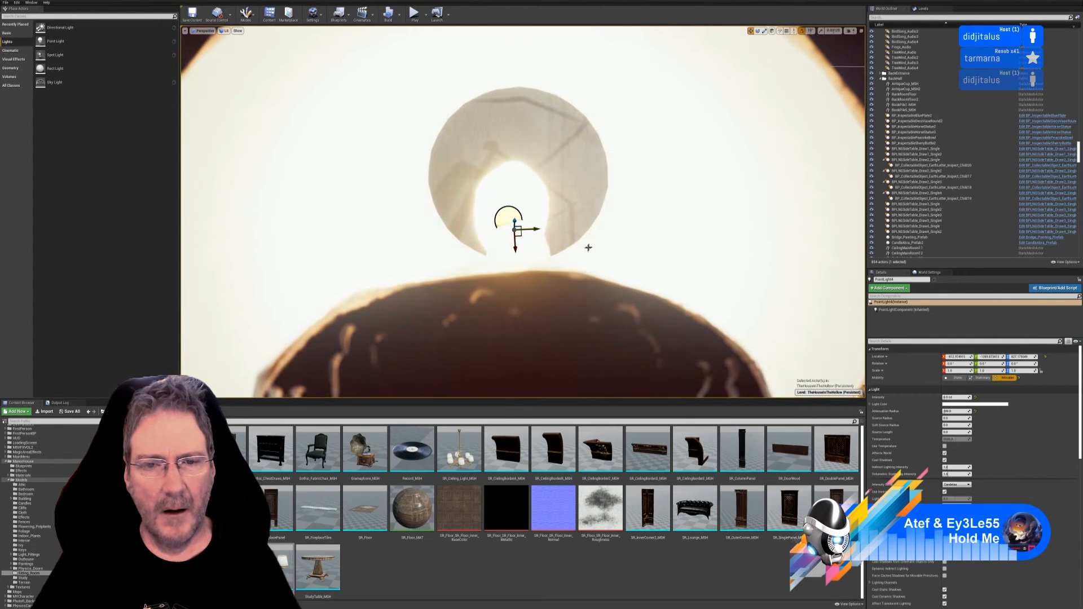
right_drag(588, 247, 581, 319)
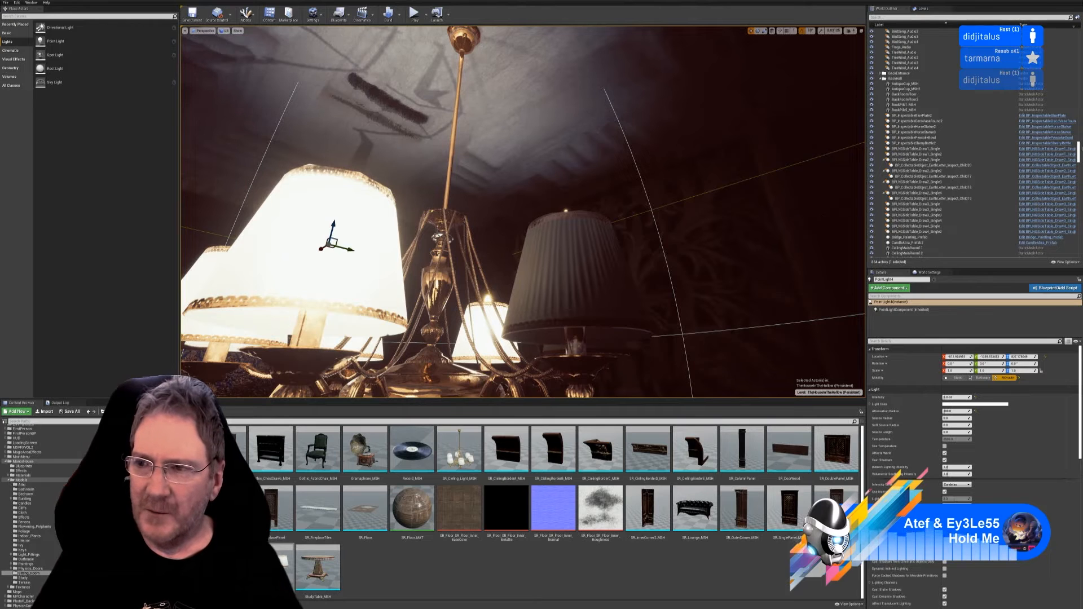
Duplicate the fourth point light and position the copy at the bulb inside the next chandelier lampshade
drag(1079, 149, 1077, 243)
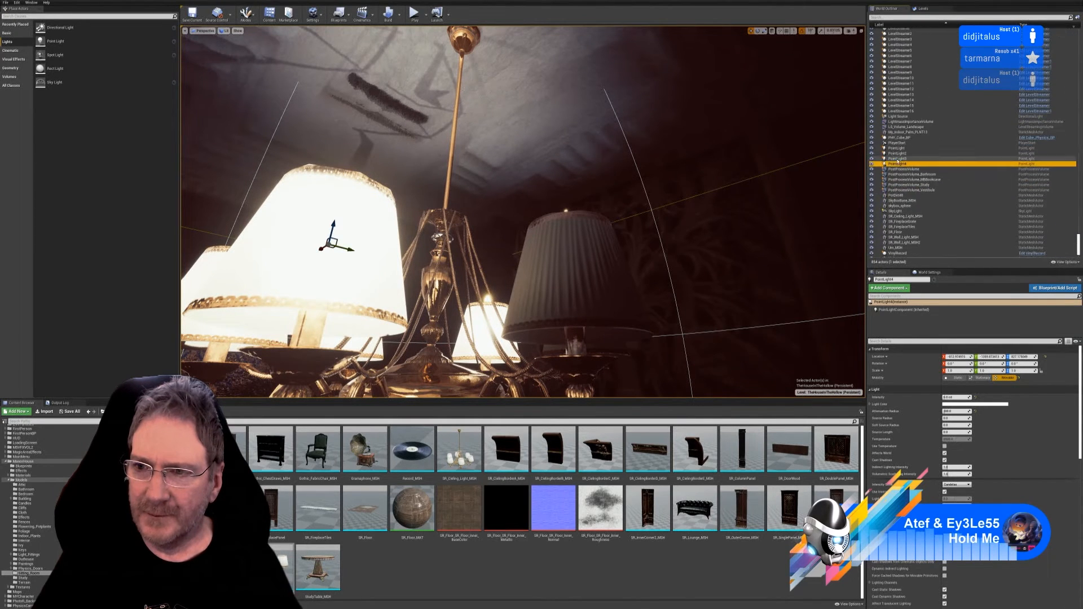
right_click(901, 165)
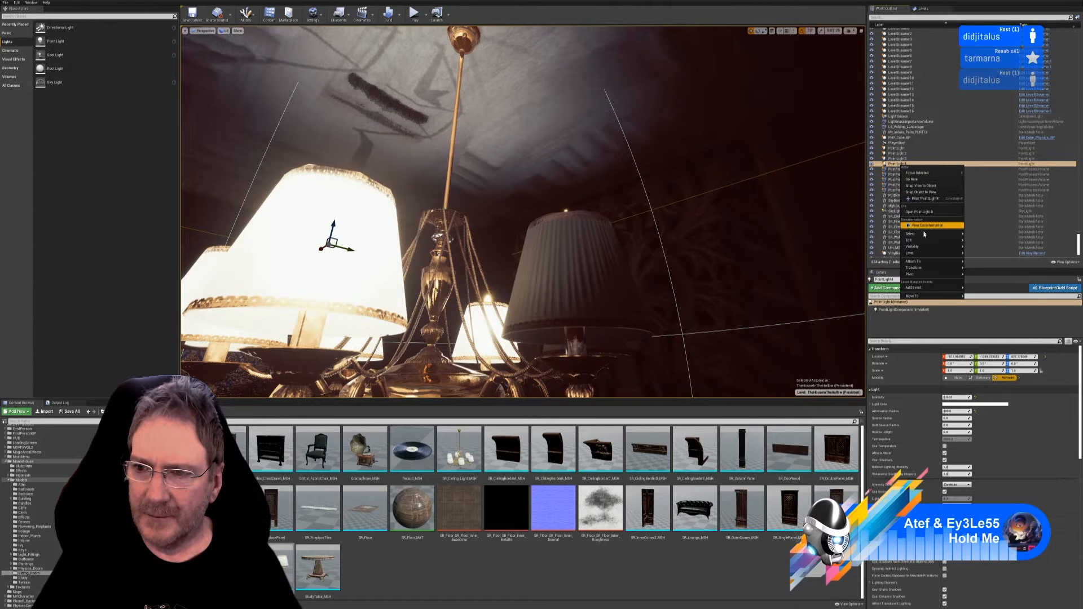
mouse_move(956, 242)
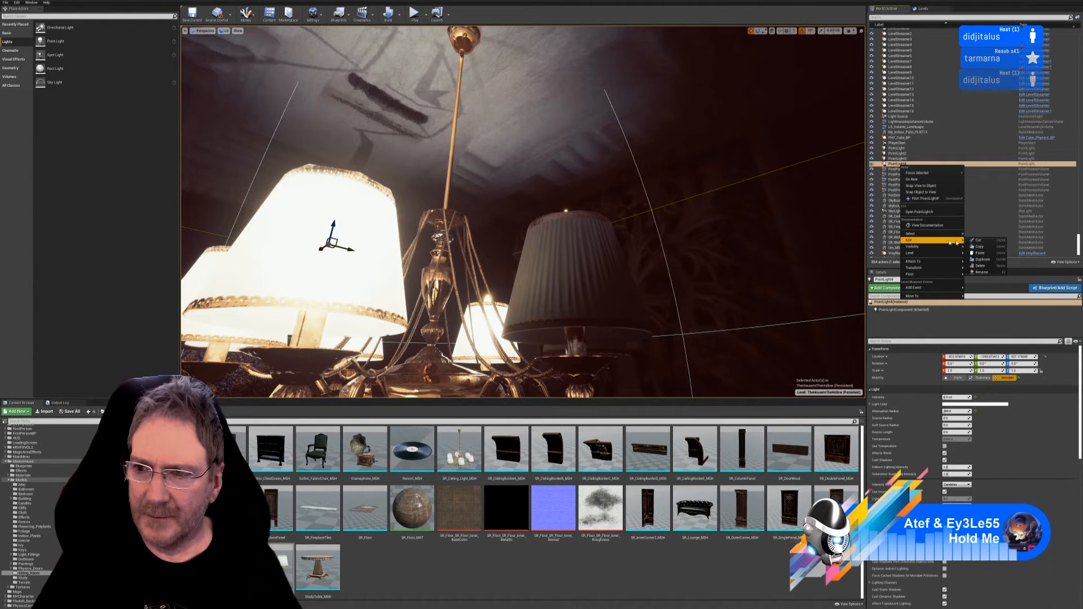
click(982, 260)
drag(342, 247, 568, 283)
right_drag(568, 284, 646, 307)
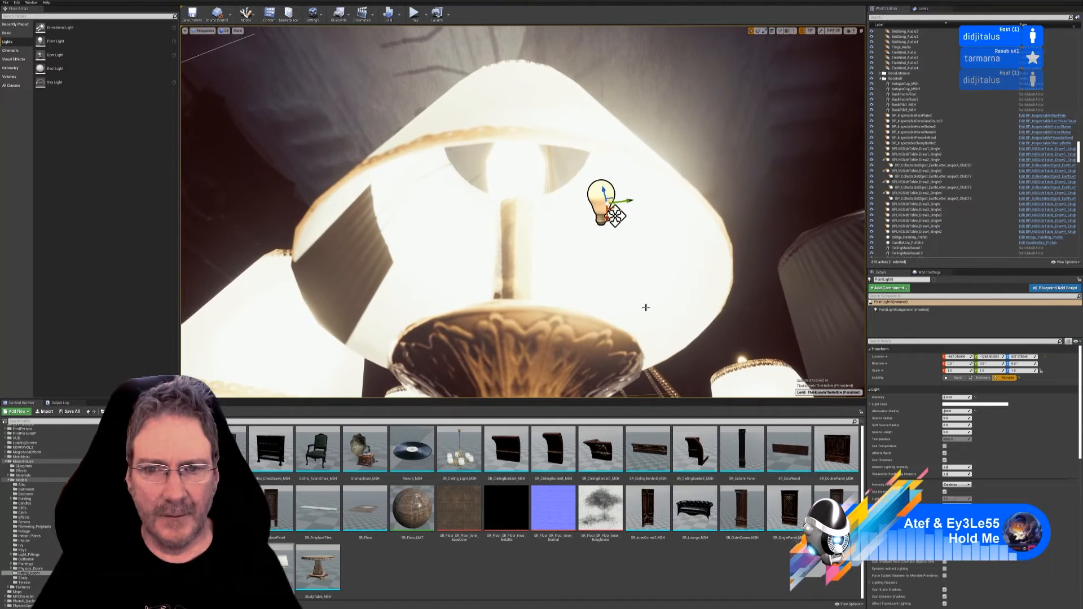
drag(616, 215, 539, 218)
mouse_move(599, 234)
right_down()
mouse_move(521, 205)
mouse_move(595, 231)
right_up()
drag(552, 214, 543, 213)
right_drag(595, 237, 427, 182)
Turn off Cast Shadow for the bulb meshes in the newest lit lampshade and the remaining unlit one
click(424, 275)
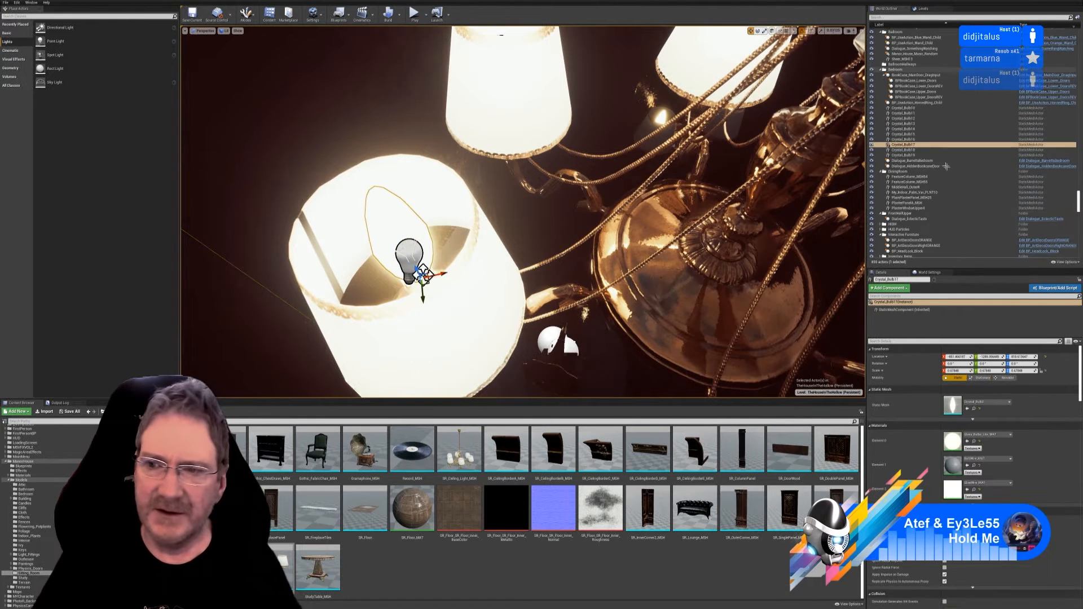
scroll(970, 439, down, 6)
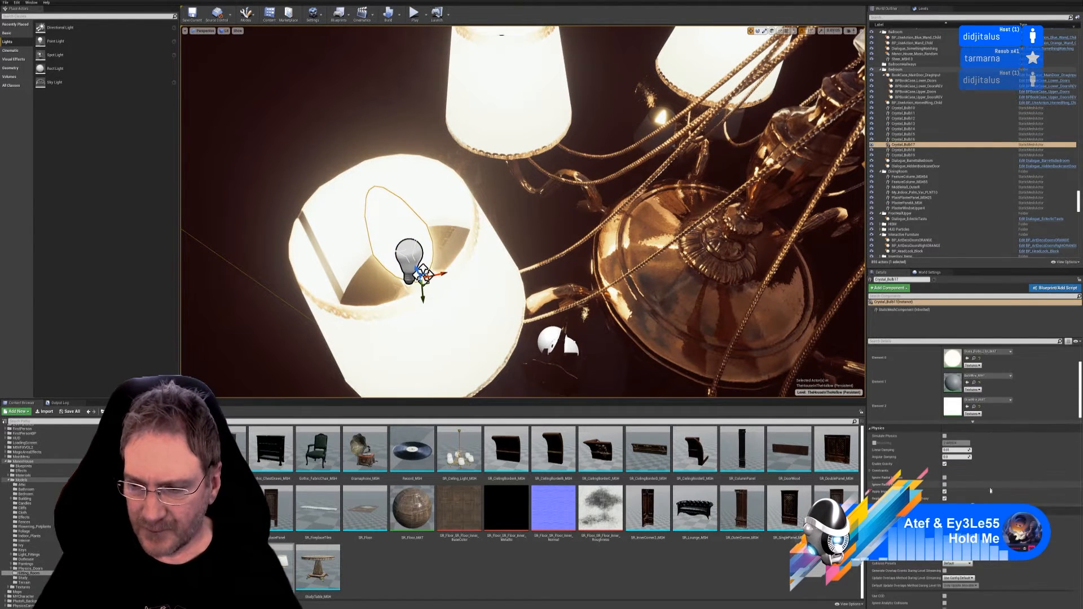
scroll(987, 496, down, 5)
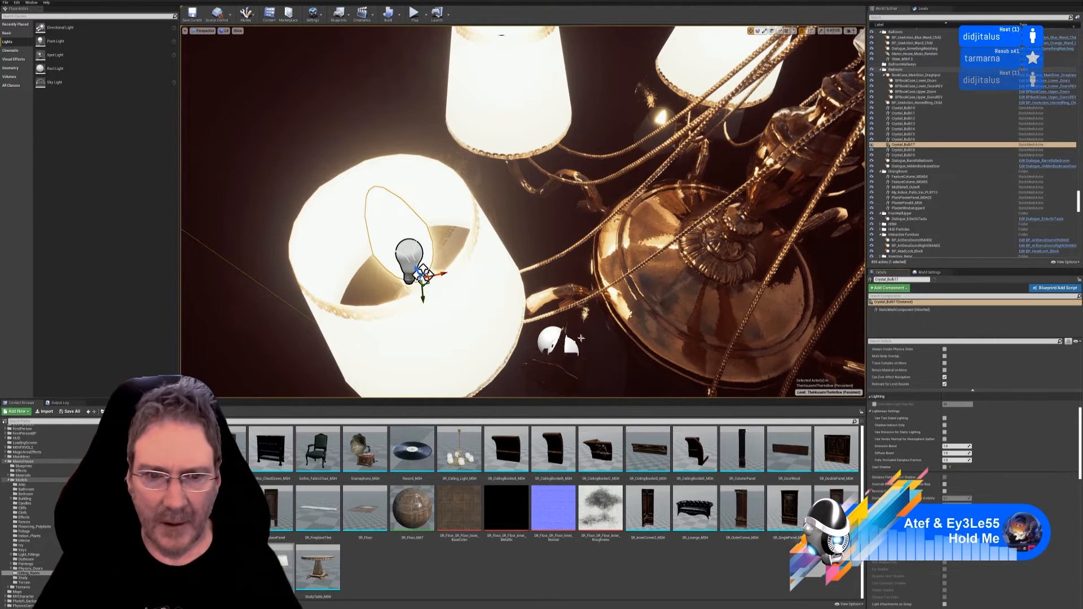
right_drag(581, 338, 738, 253)
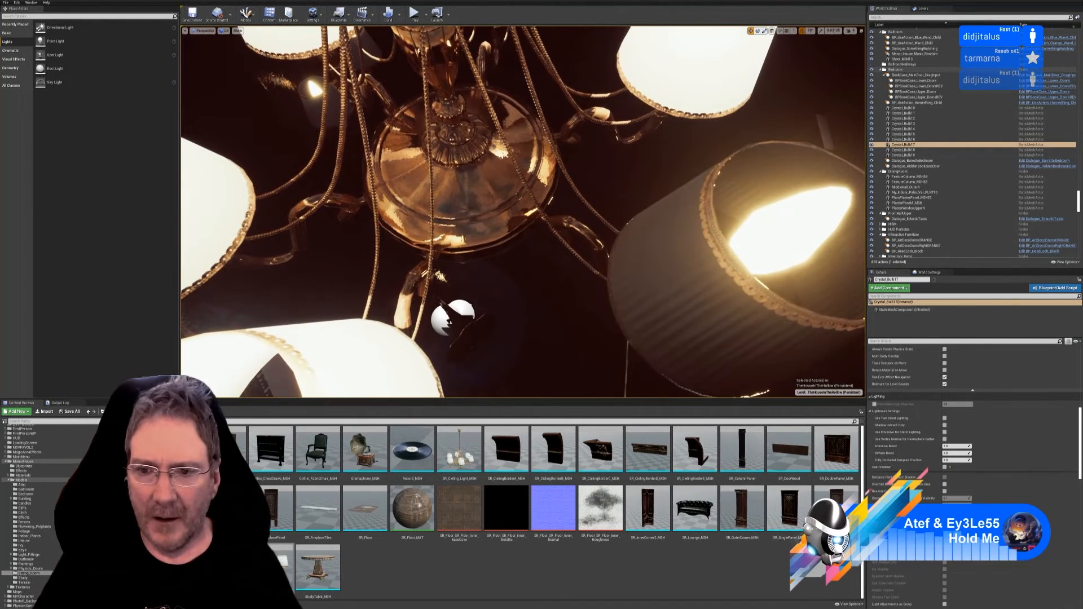
click(733, 260)
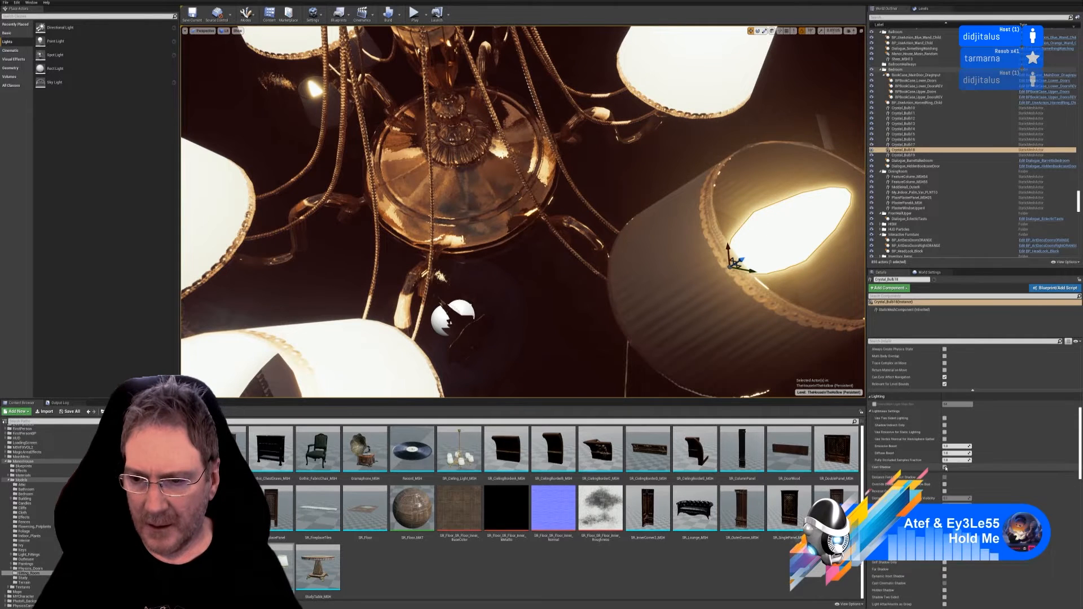
right_drag(712, 274, 711, 265)
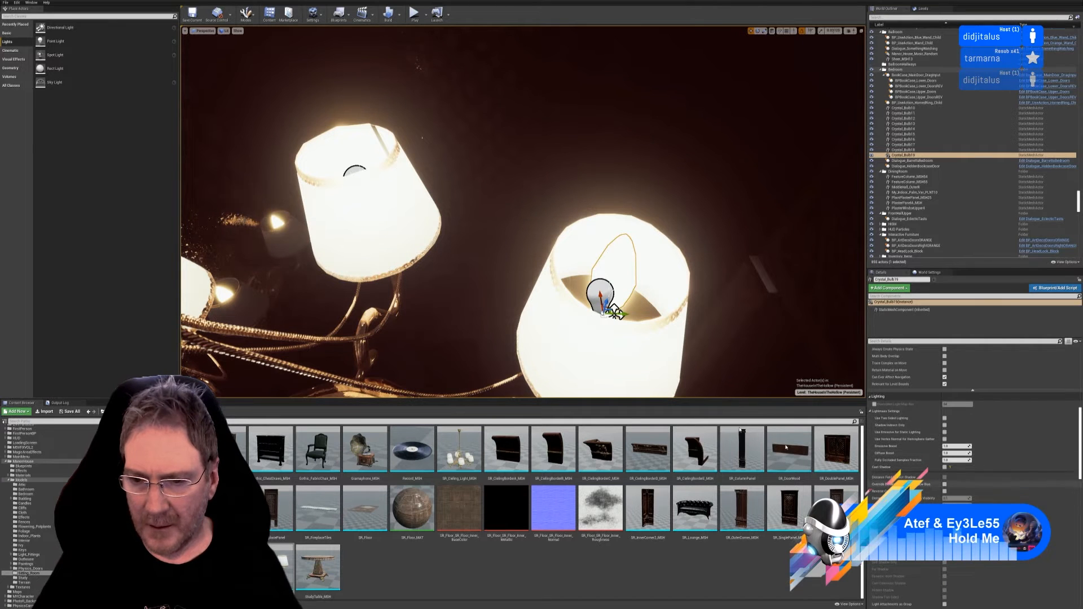
Turn off Cast Shadow for the bulb meshes in the other lampshades and clear the selection
right_drag(390, 215, 412, 176)
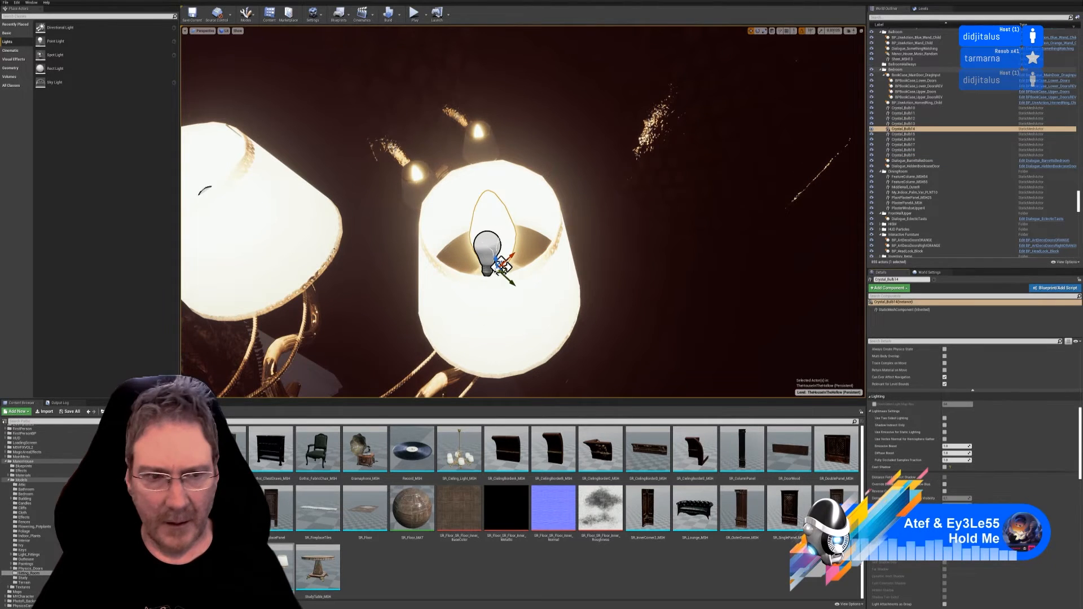
right_drag(492, 226, 461, 197)
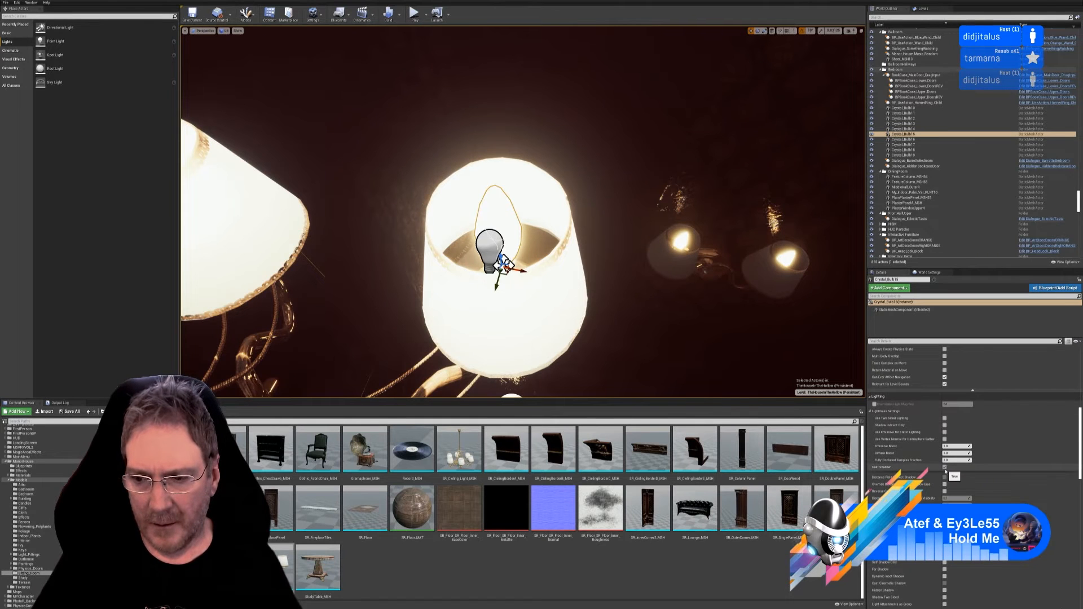
right_drag(702, 330, 695, 320)
click(559, 254)
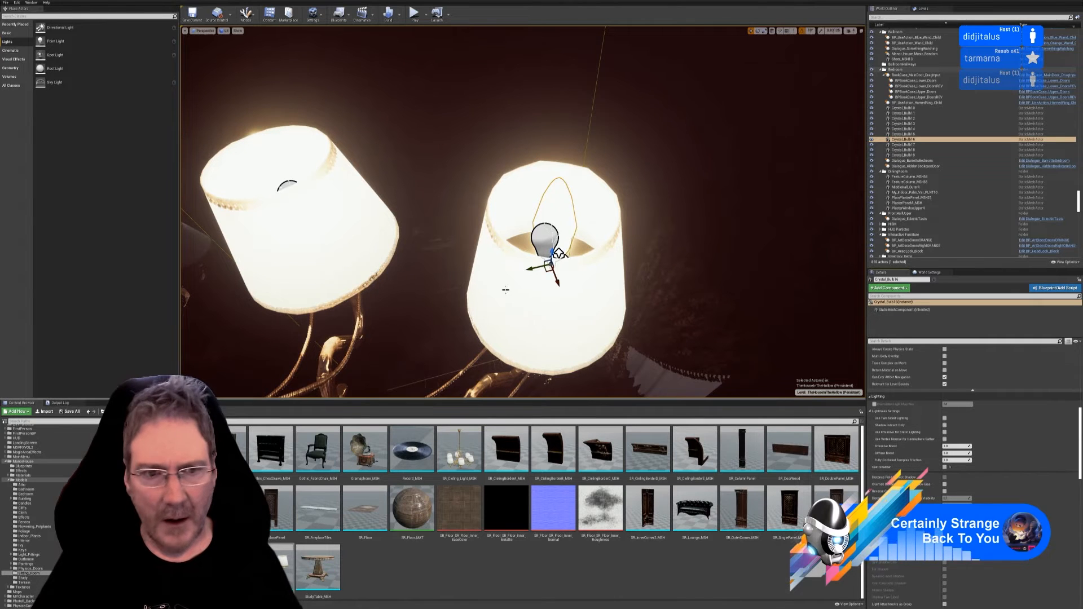
right_drag(505, 290, 483, 270)
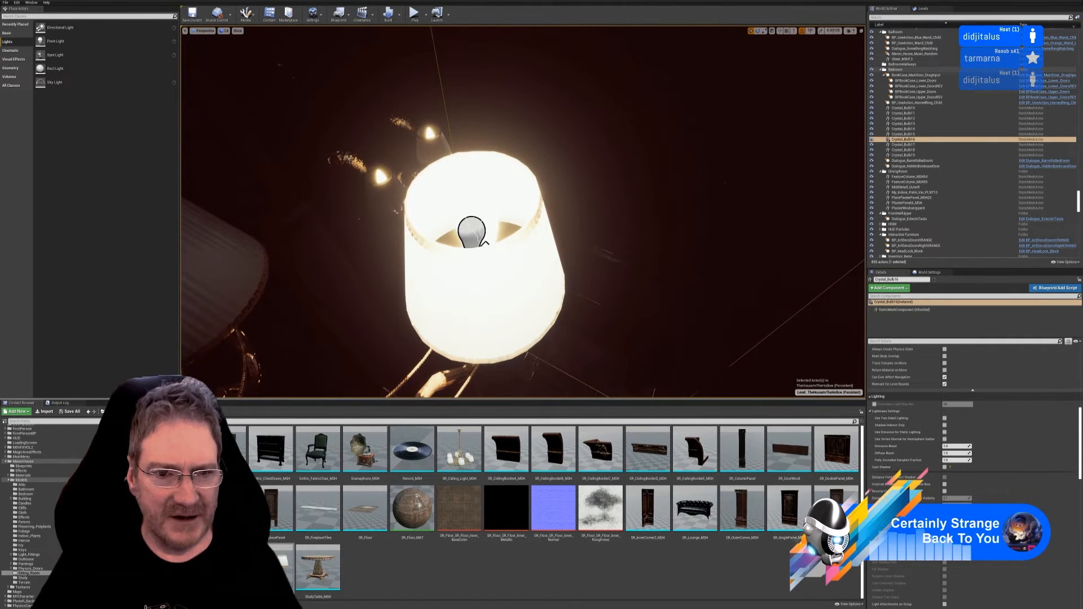
click(481, 242)
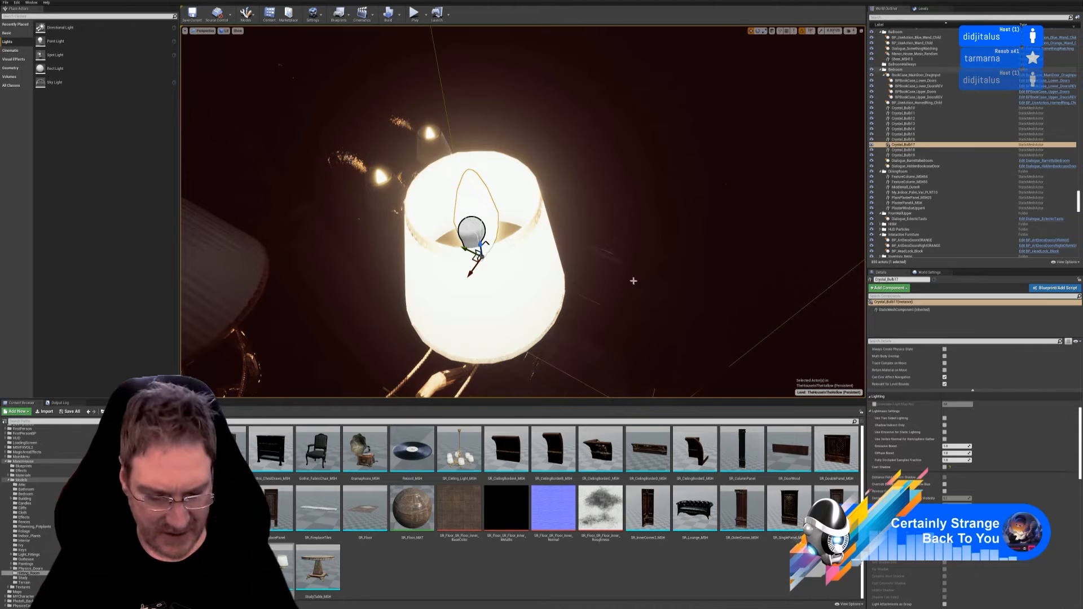
key(Escape)
Select the mesh component of the bulb in the unlit lampshade and locate its Element 0 material among the project assets
right_drag(633, 281, 599, 248)
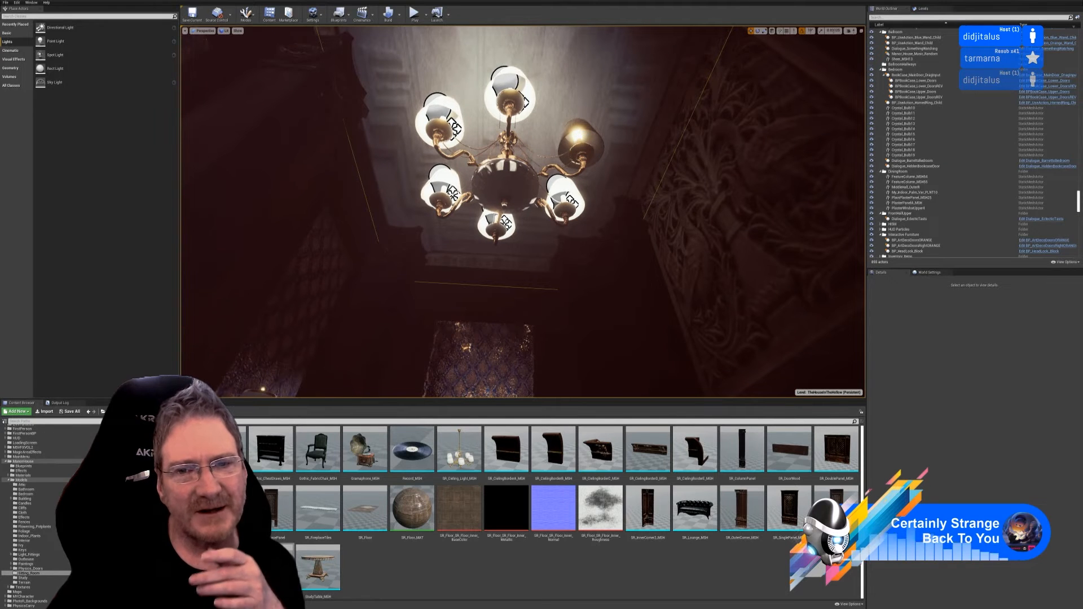
right_drag(512, 204, 567, 212)
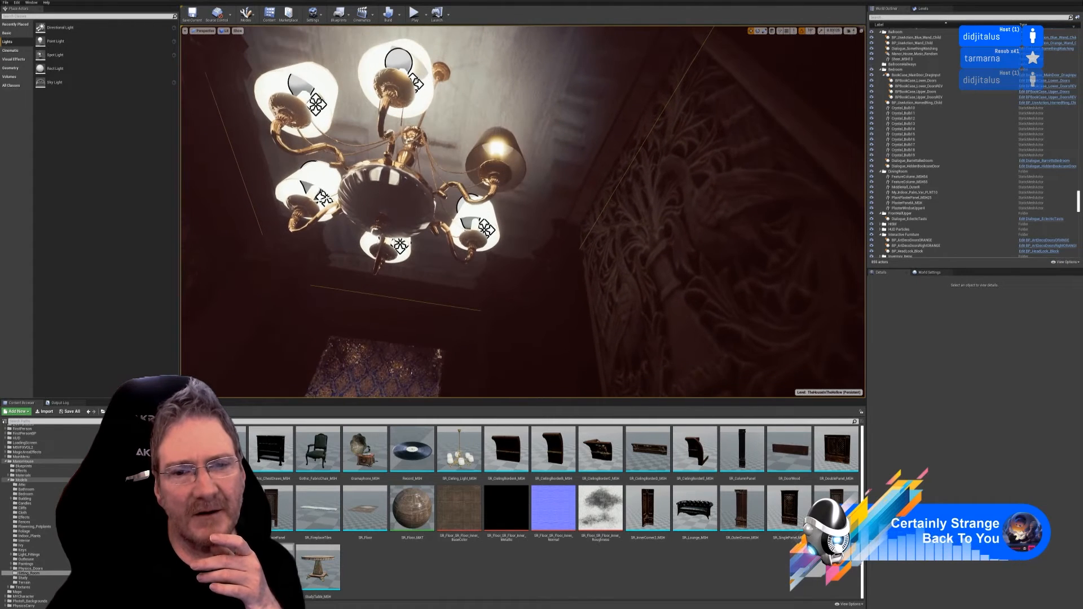
click(497, 145)
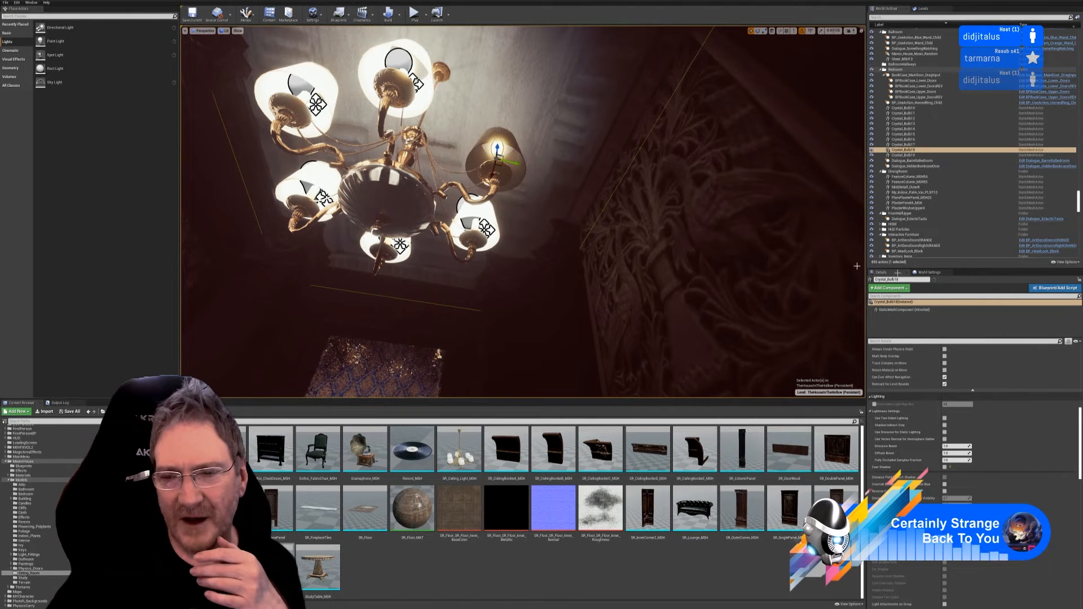
click(919, 310)
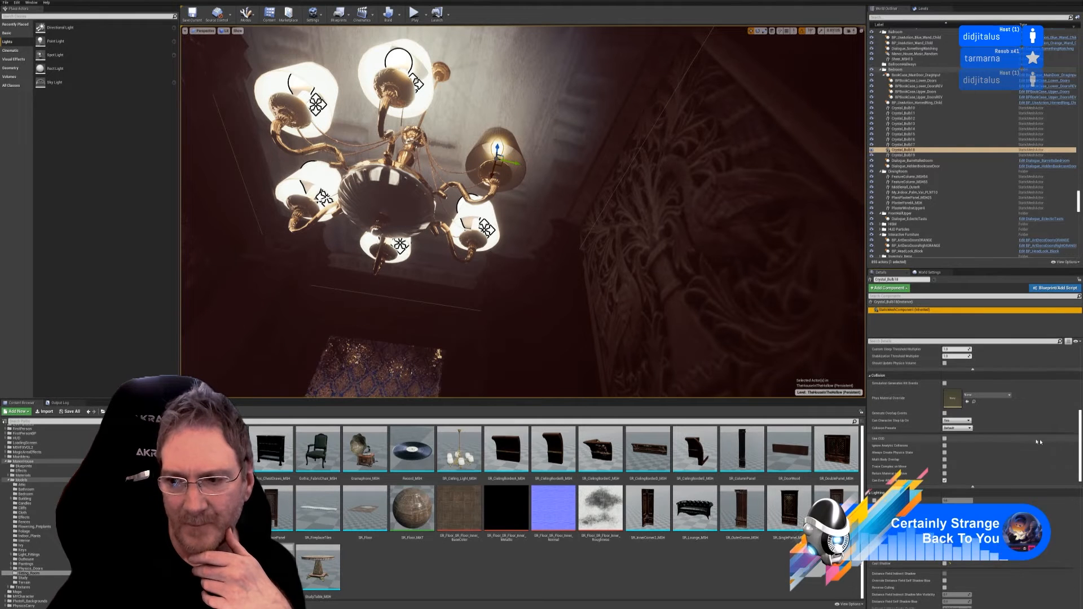
scroll(1046, 435, up, 3)
scroll(1046, 434, up, 10)
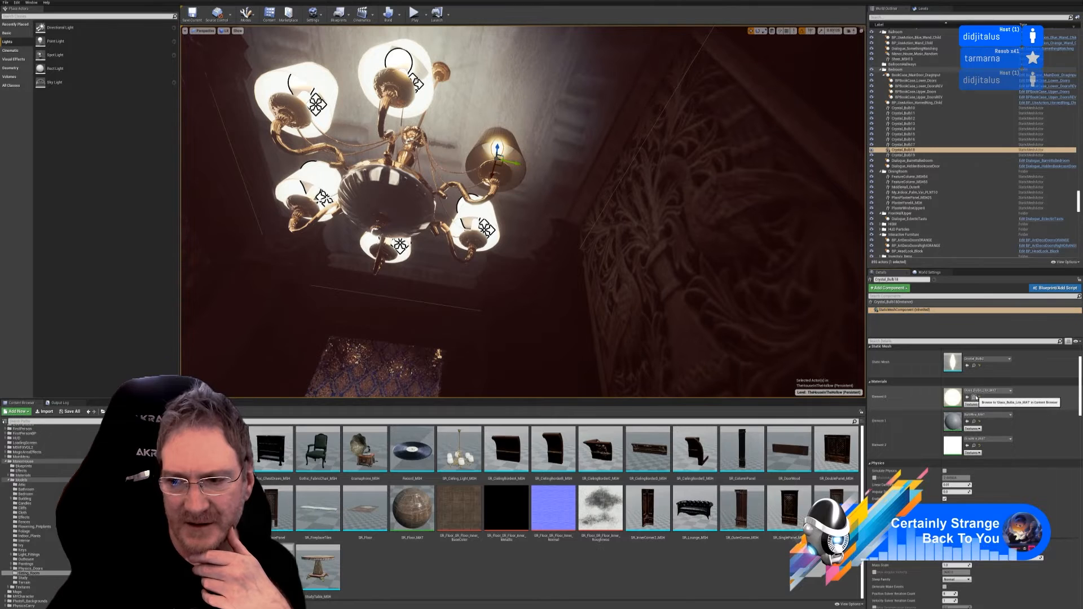
click(974, 397)
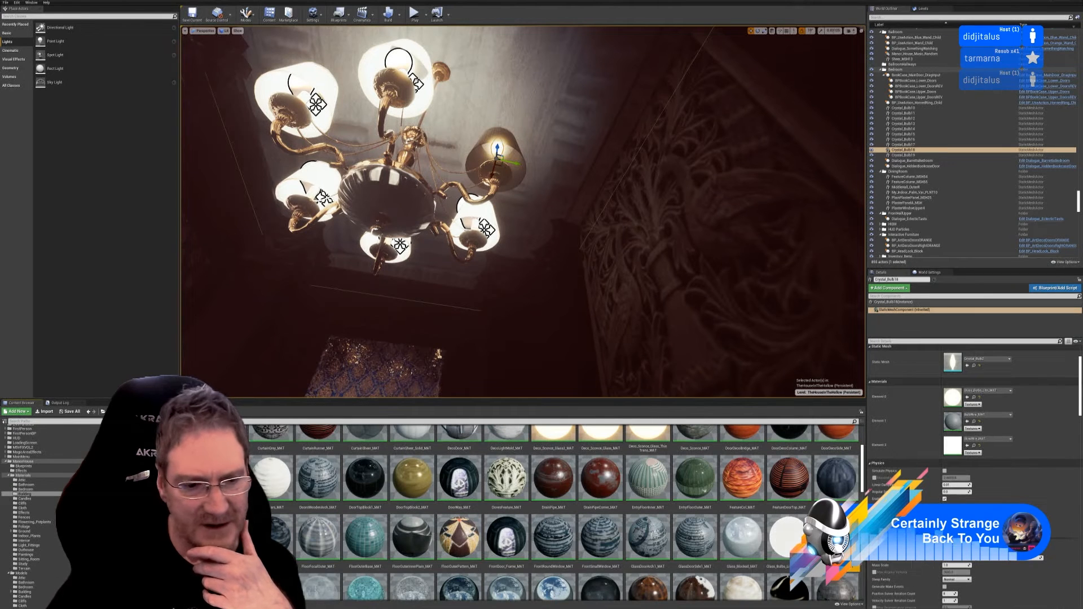
Inspect the node graphs of a glass material and Glass_Lamps_NO_Emissive_MAT, then close the material editor
scroll(812, 586, down, 2)
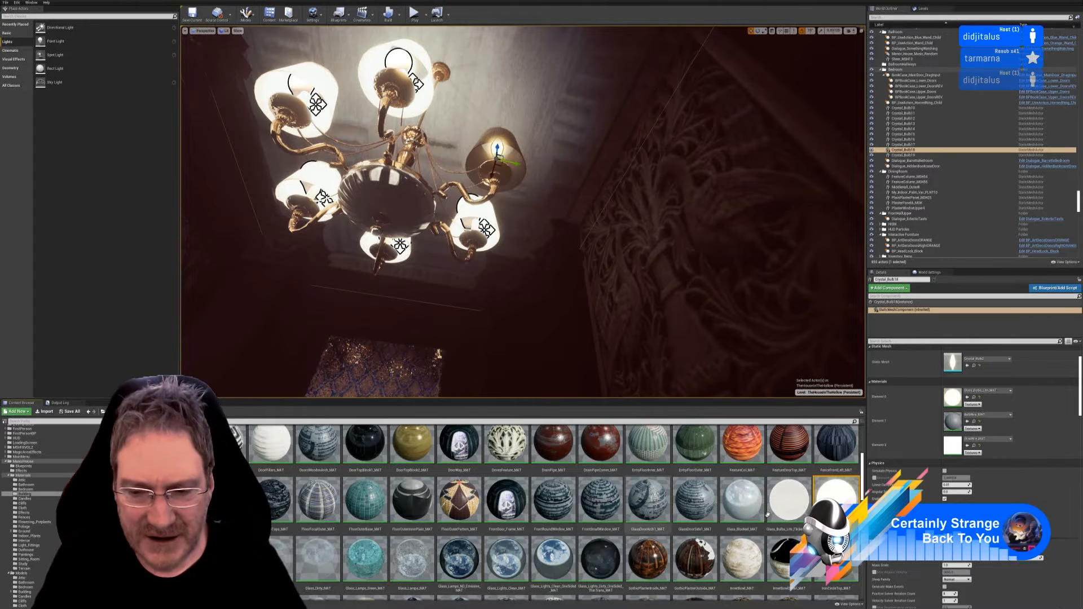
scroll(670, 495, down, 1)
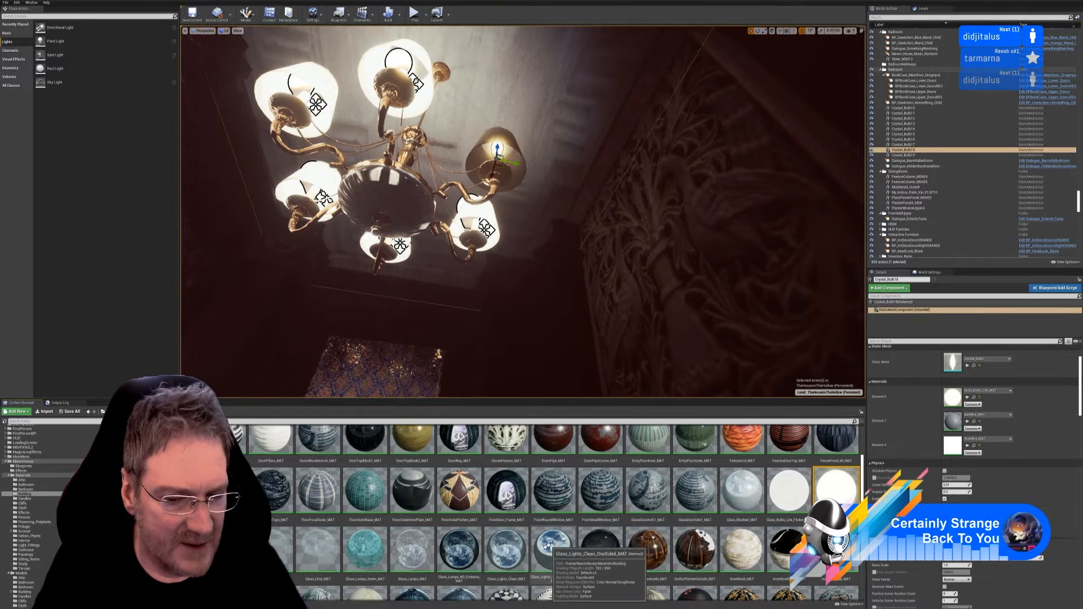
click(264, 544)
drag(264, 545, 331, 546)
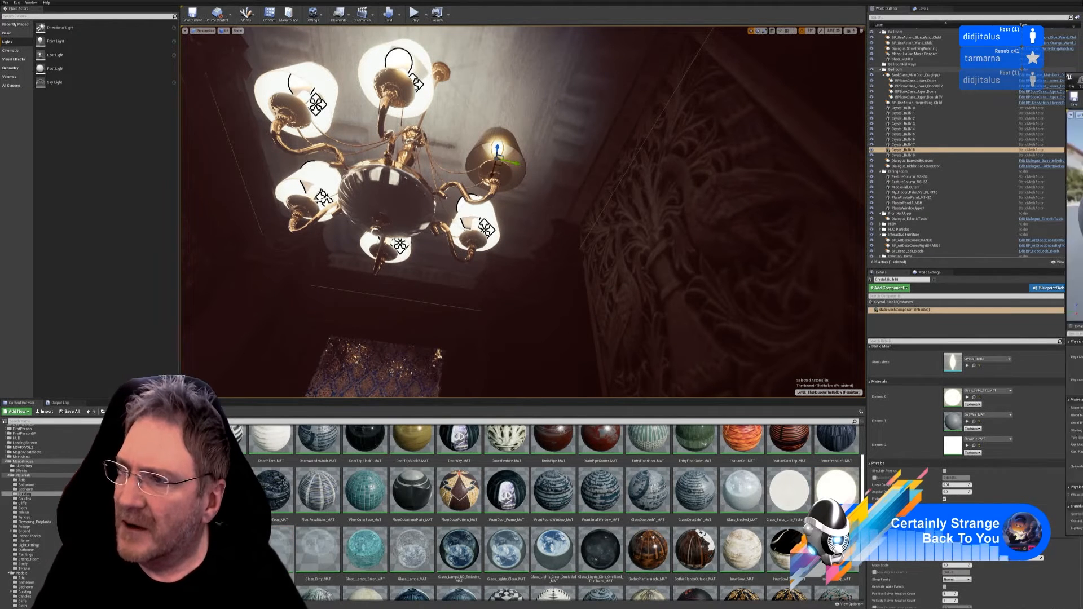
scroll(537, 264, down, 1)
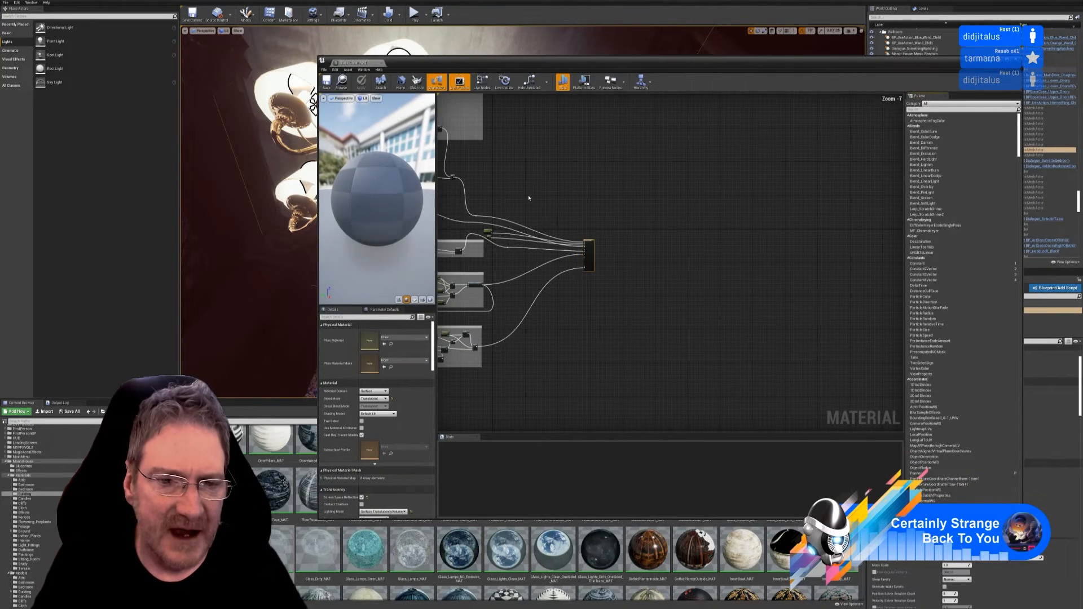
right_drag(551, 184, 725, 202)
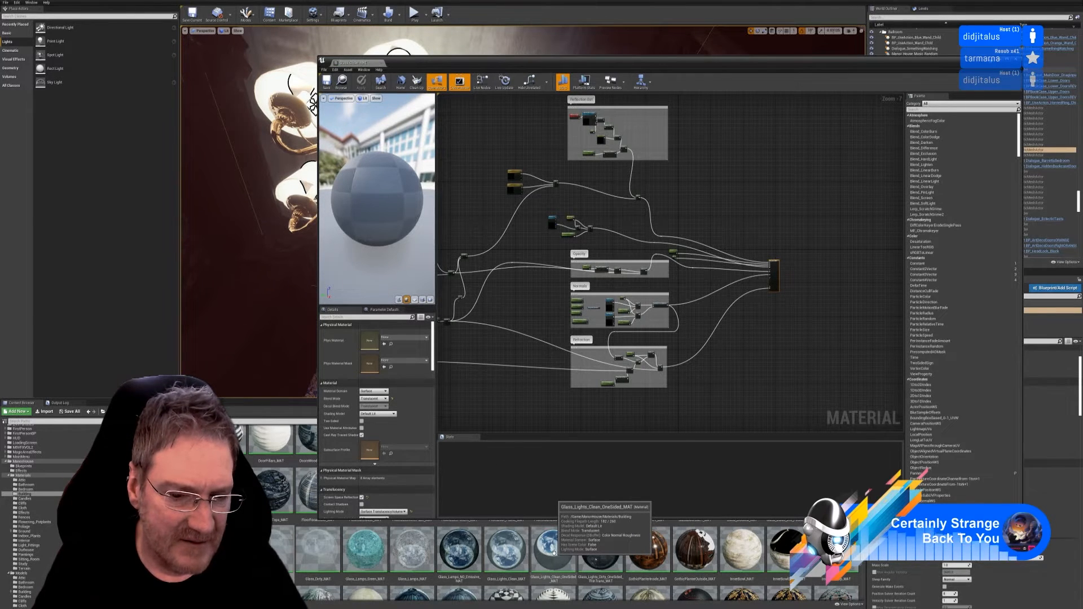
double_click(471, 557)
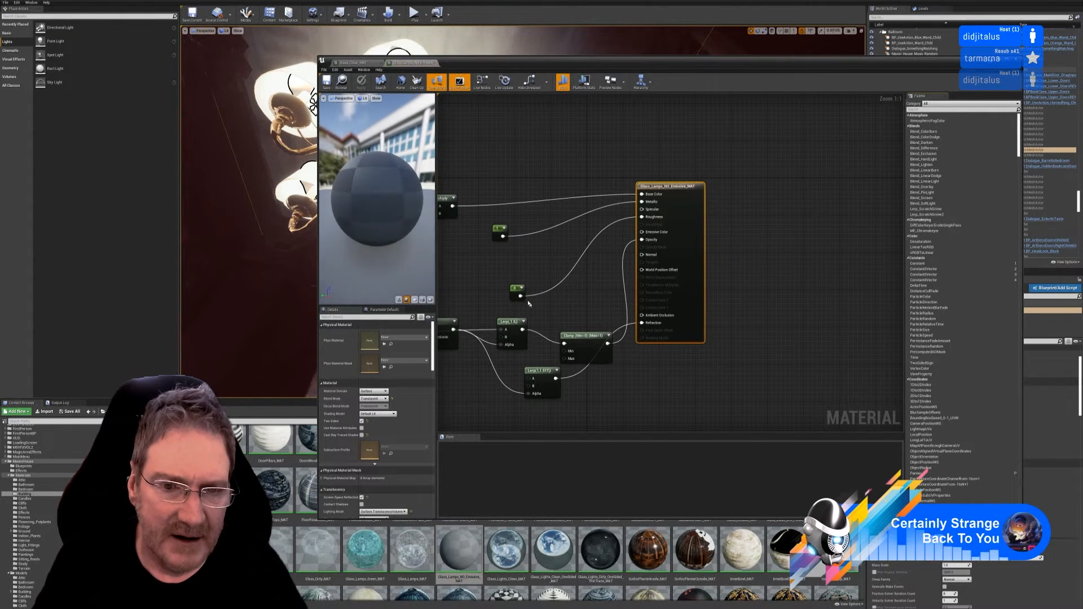
right_drag(546, 256, 691, 223)
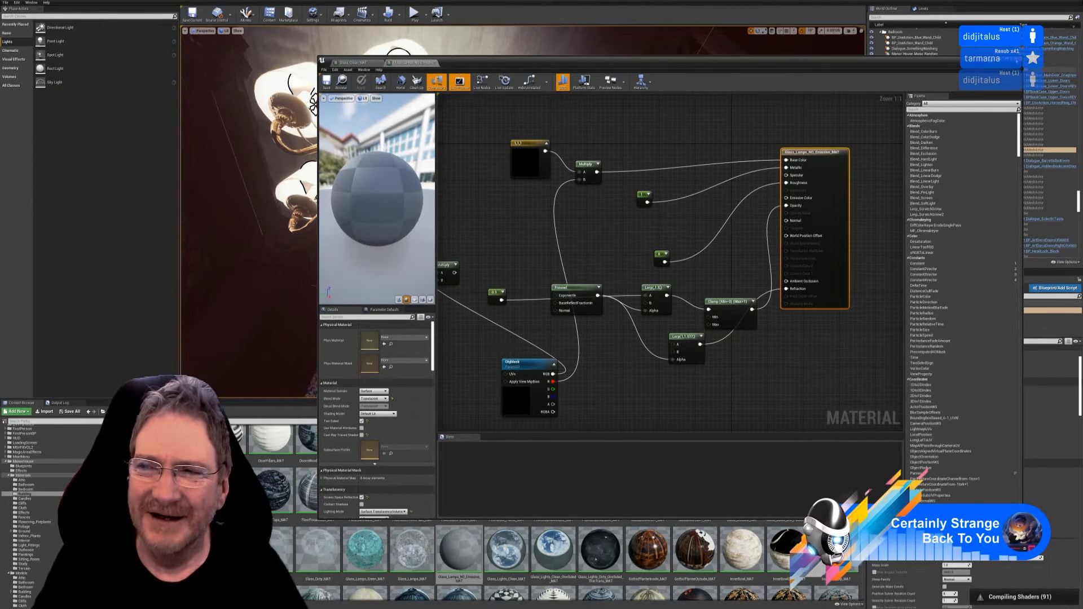
click(1017, 60)
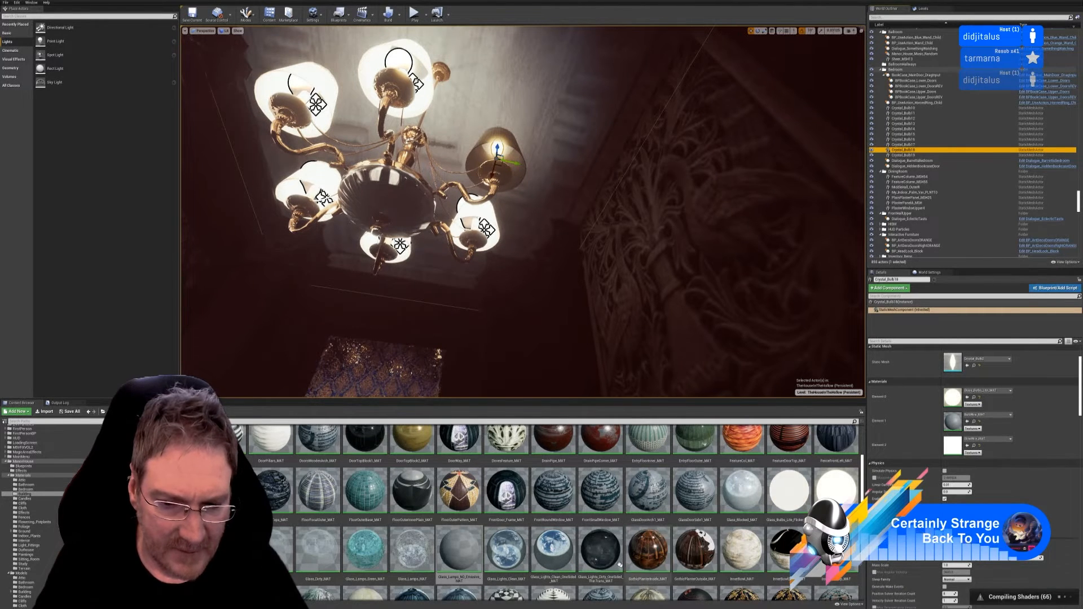
Assign Glass_Lights_Dirty_OneSided_ThinTrans_MAT to Element 0 of the bulb in the unlit lampshade and deselect it
click(600, 550)
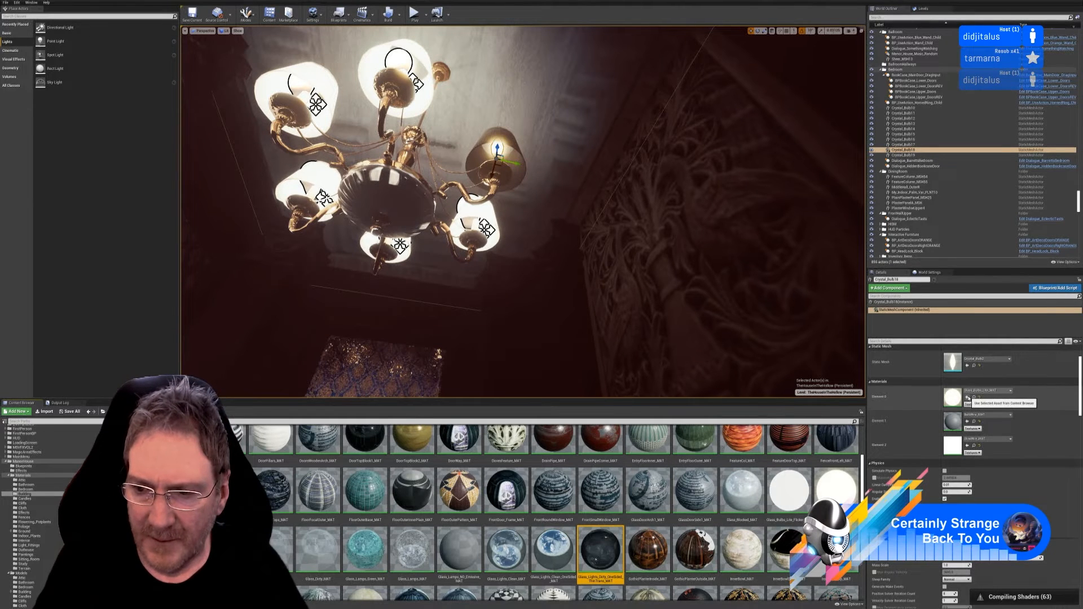
click(968, 398)
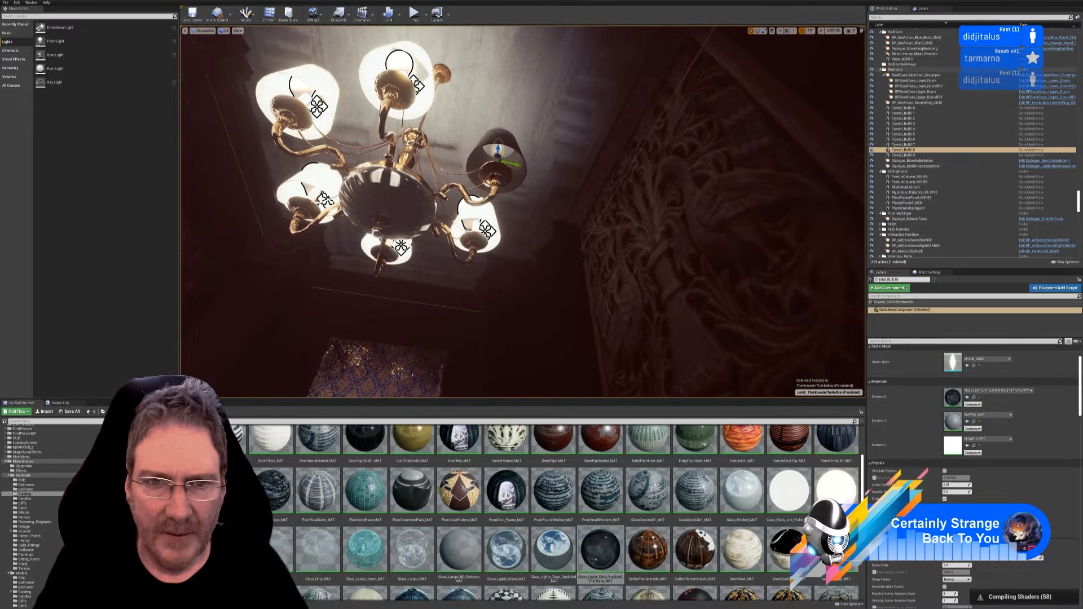
key(s)
right_drag(602, 241, 567, 207)
key(Escape)
Examine the chandelier from below to compare the unlit lampshade with the glowing ones
key(s)
key(w)
key(w)
key(w)
key(w)
key(s)
key(s)
key(s)
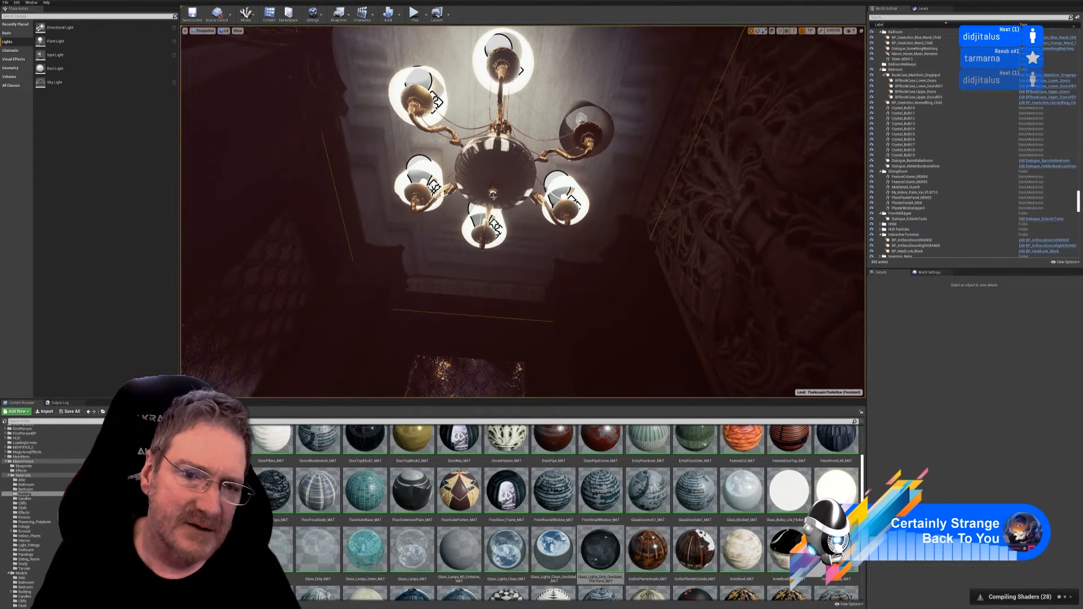
Dismiss the Shared Data Cache notice and delete the point light inside a second lampshade of the chandelier
right_drag(629, 199, 584, 186)
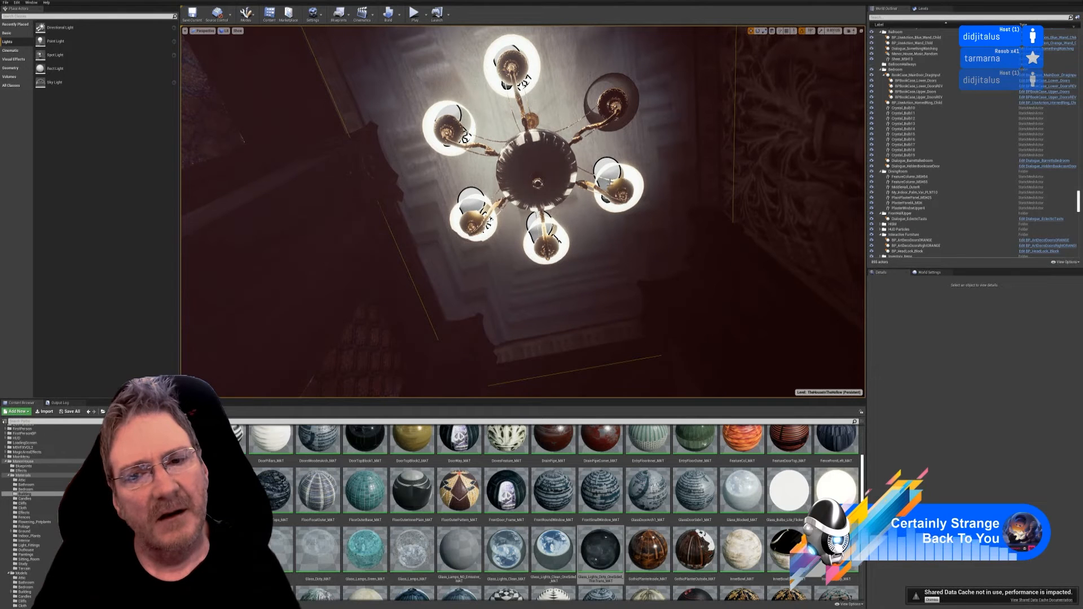
click(932, 600)
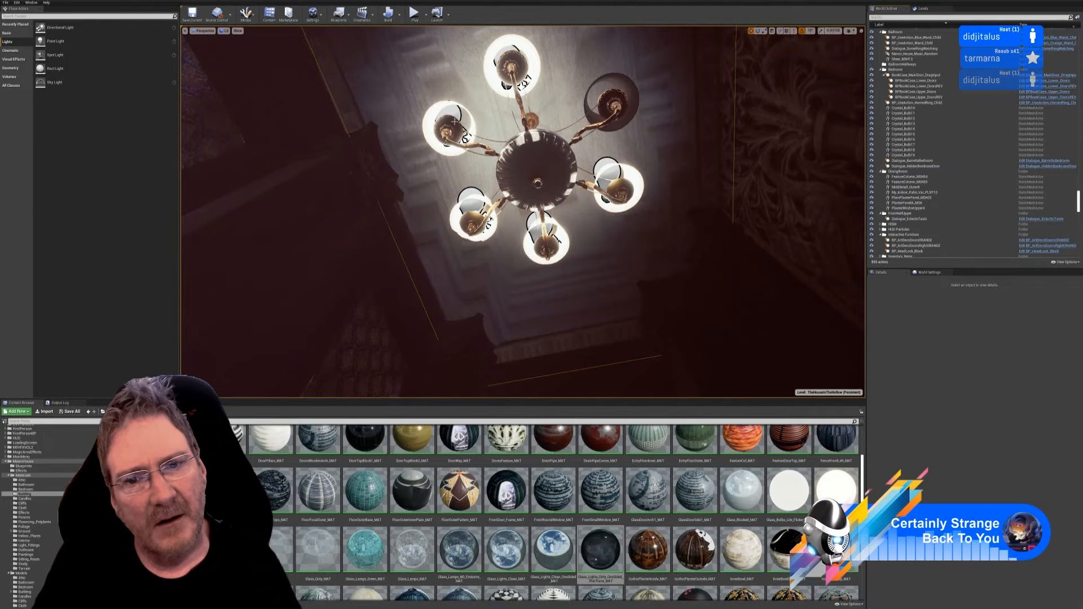
key(s)
right_drag(523, 212, 621, 219)
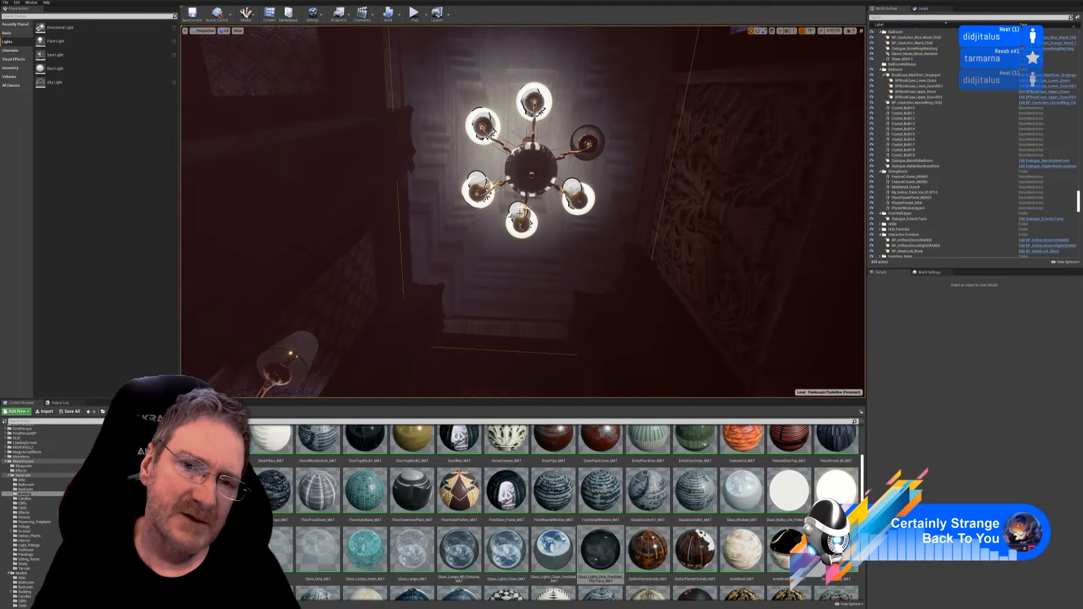
mouse_move(512, 227)
right_down()
mouse_move(498, 333)
mouse_move(514, 243)
mouse_move(528, 271)
mouse_move(525, 255)
mouse_move(501, 248)
mouse_move(490, 305)
mouse_move(485, 274)
mouse_move(507, 249)
right_up()
right_drag(522, 226, 527, 96)
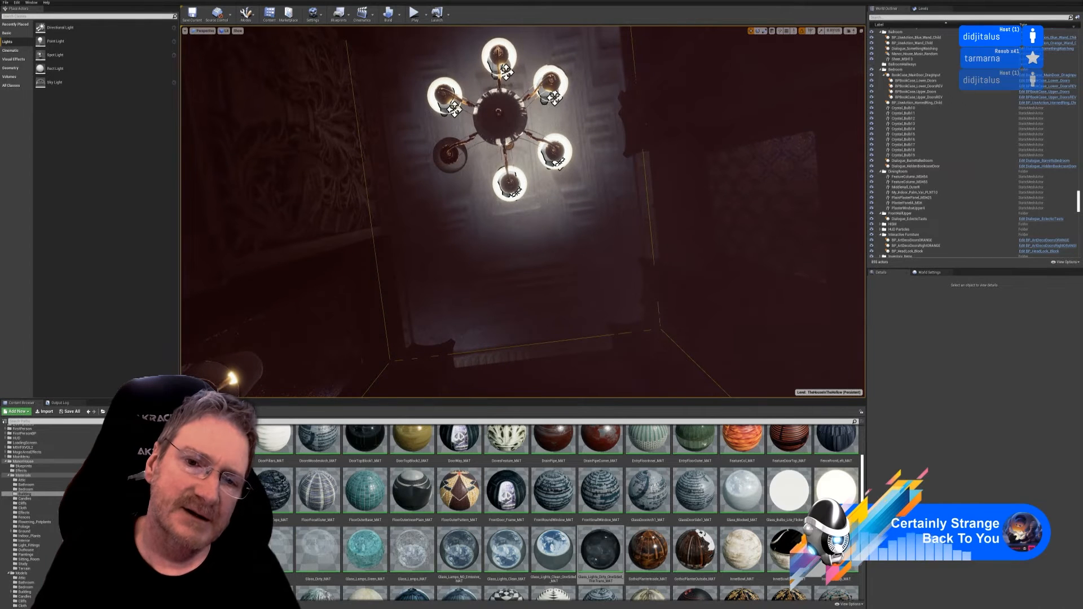
click(555, 160)
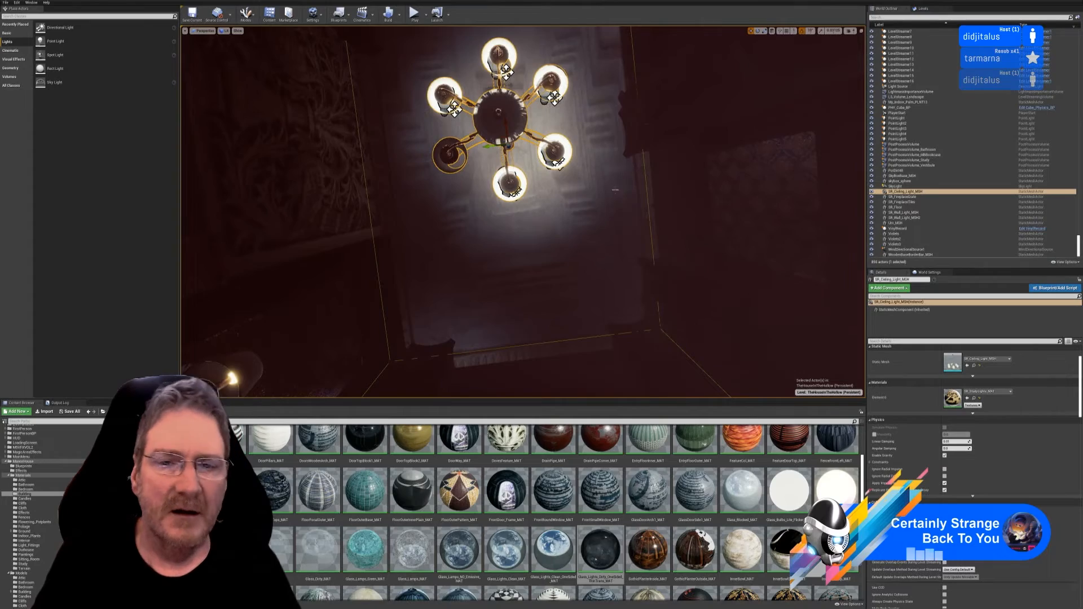
right_drag(556, 161, 412, 148)
key(w)
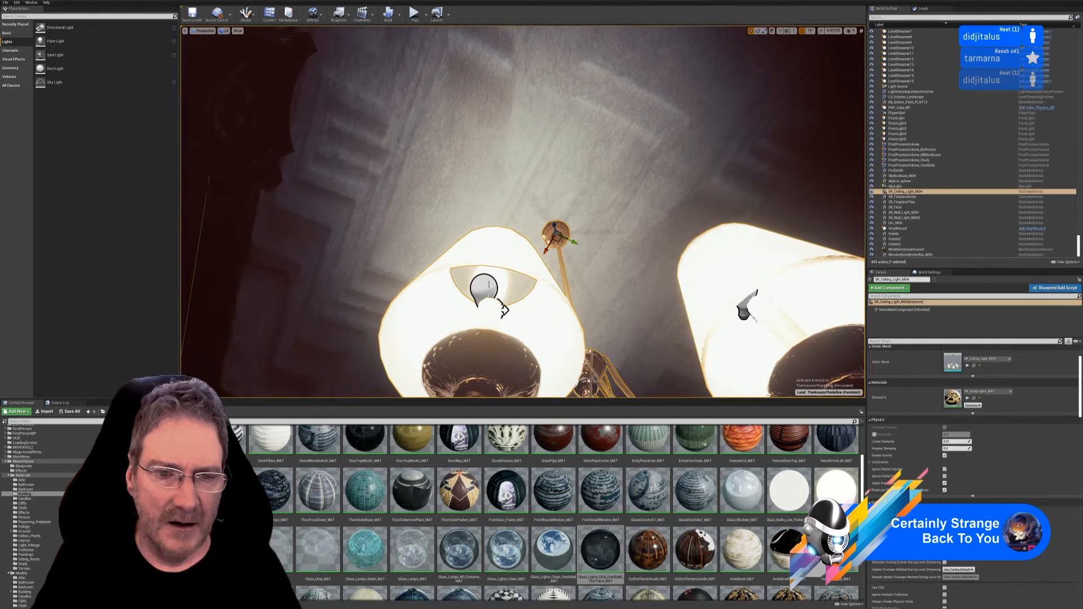
click(502, 305)
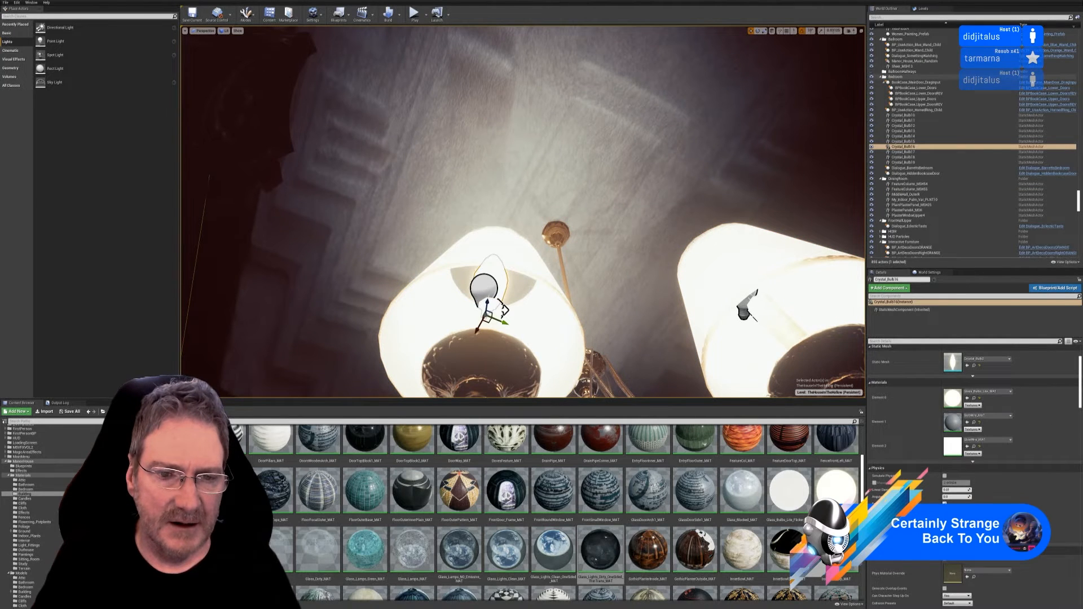
click(472, 288)
key(Delete)
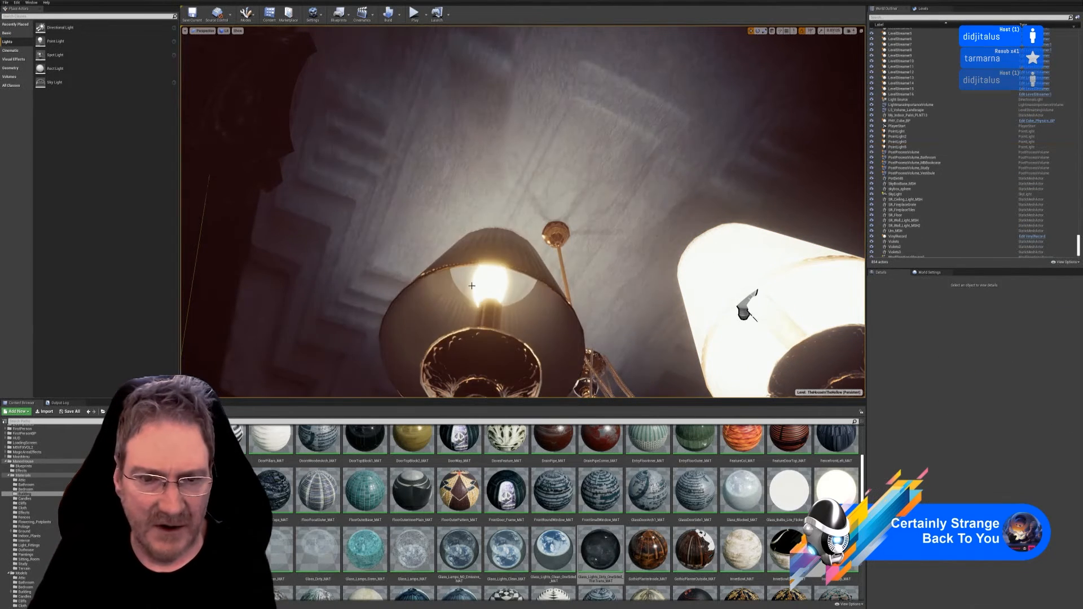
Assign Glass_Lights_Dirty_OneSided_ThinTrans_MAT to Element 0 of the bulb in that second lampshade and deselect the bulb
click(484, 283)
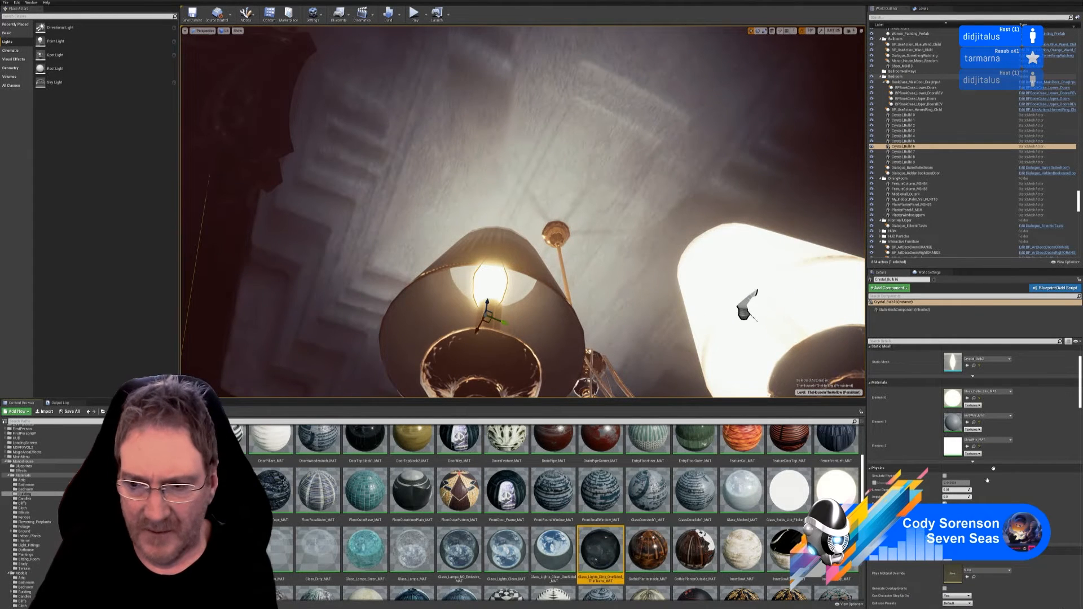
click(968, 399)
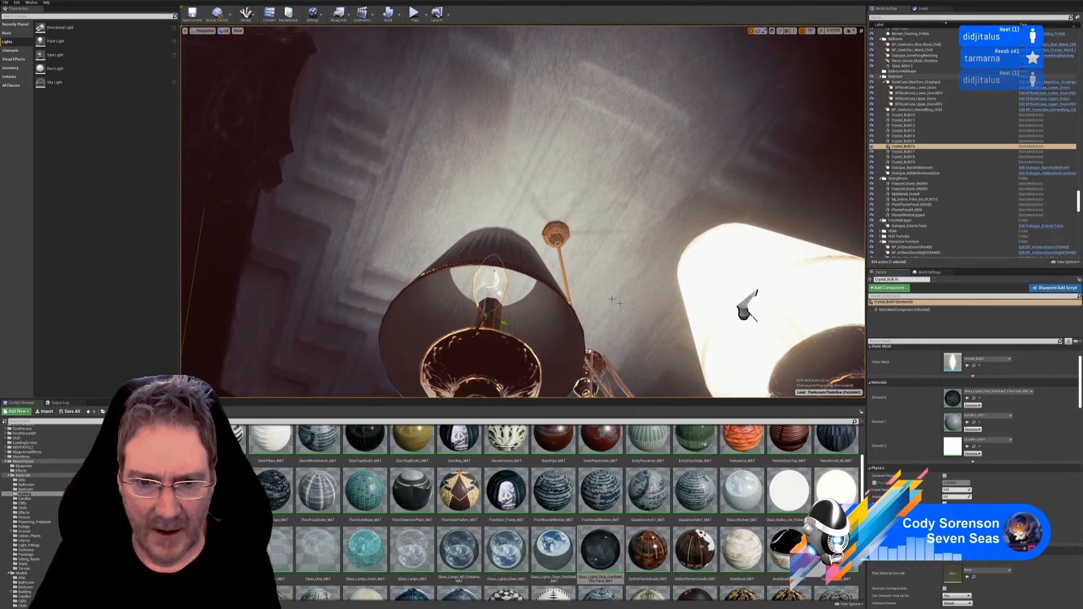
key(s)
right_drag(612, 299, 570, 353)
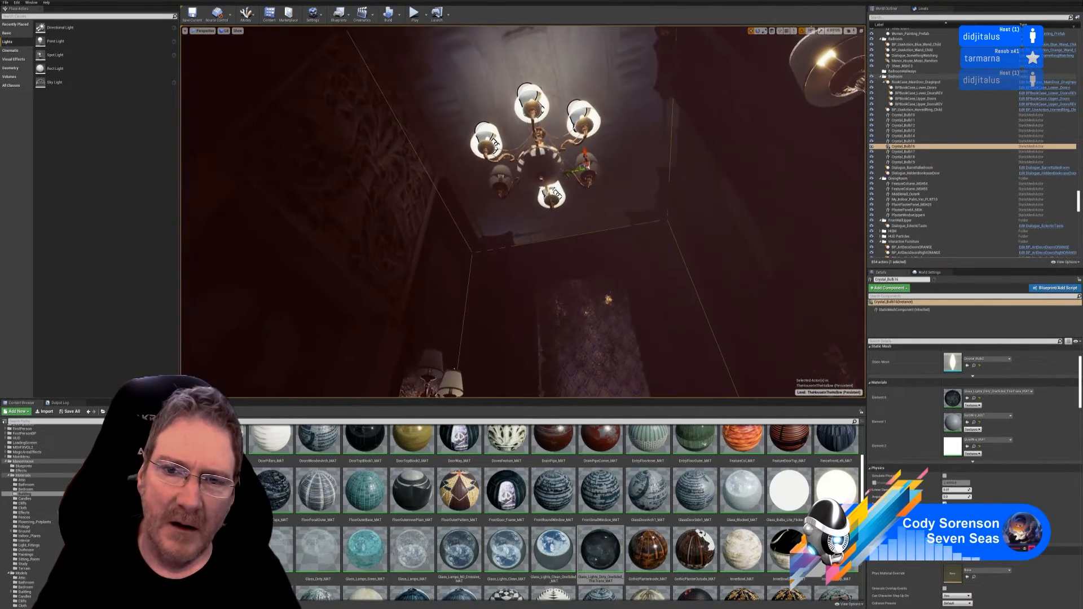
right_drag(595, 186, 589, 164)
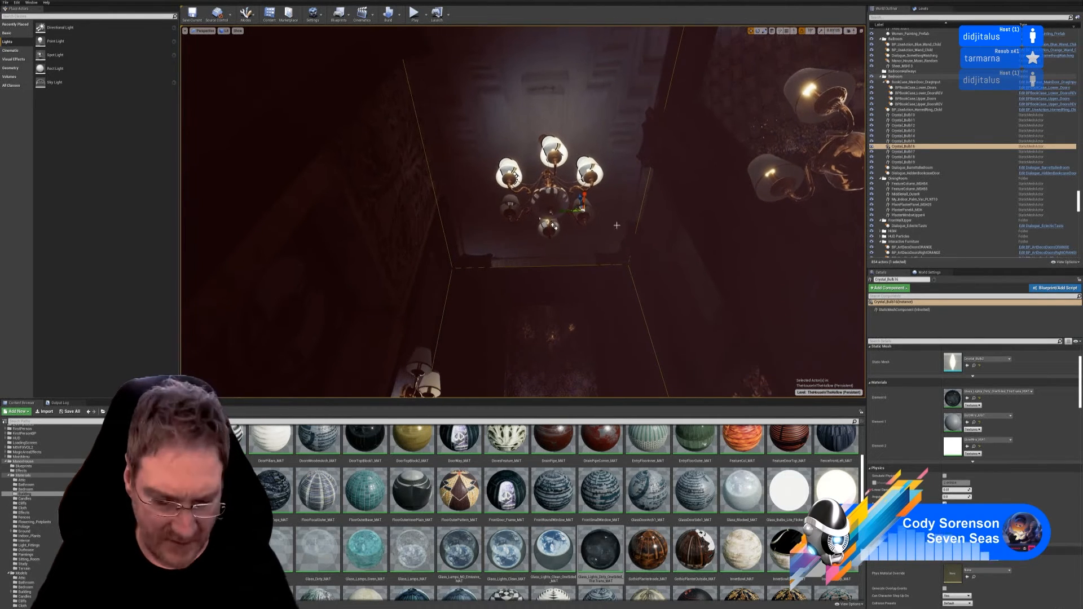
key(Escape)
mouse_move(617, 225)
right_down()
mouse_move(622, 333)
mouse_move(619, 221)
mouse_move(613, 231)
right_up()
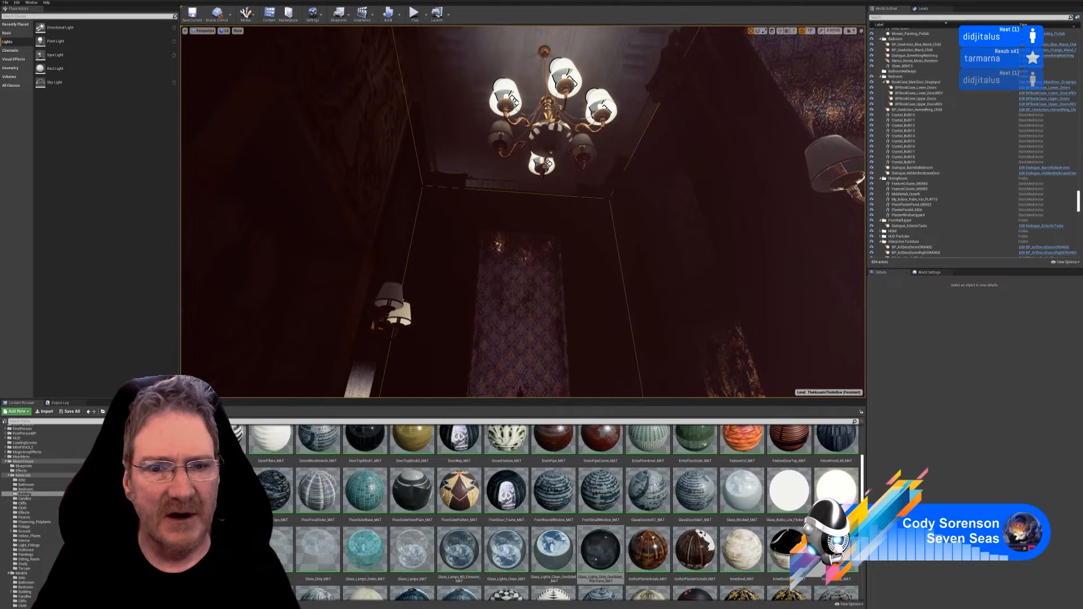
right_drag(613, 232, 676, 185)
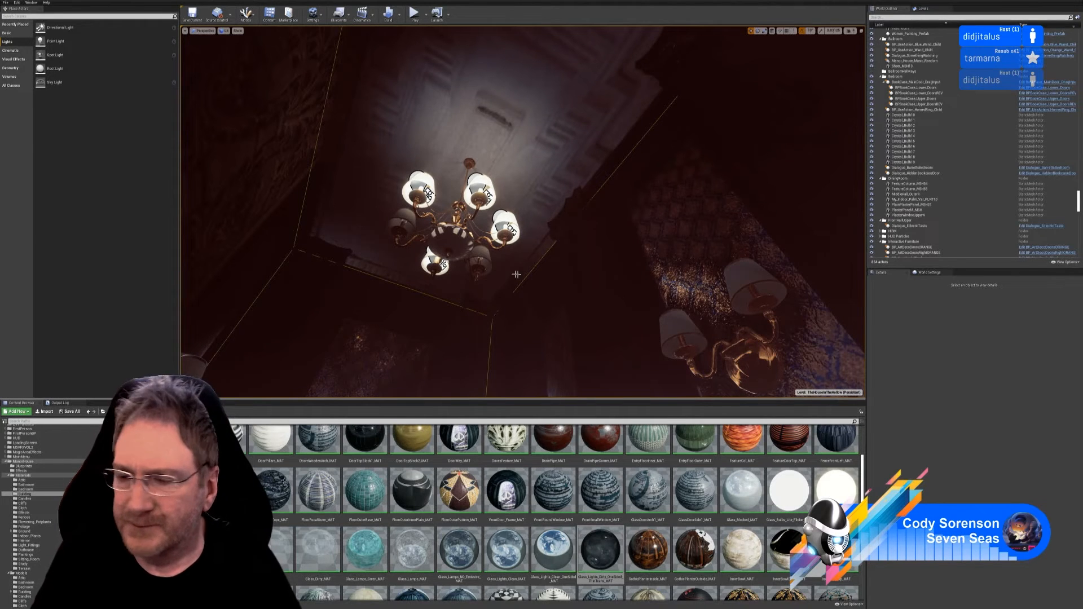
Select the bulb inside another glowing chandelier lampshade and examine where its point light sits from above and from the side
right_drag(516, 274, 426, 379)
key(e)
key(w)
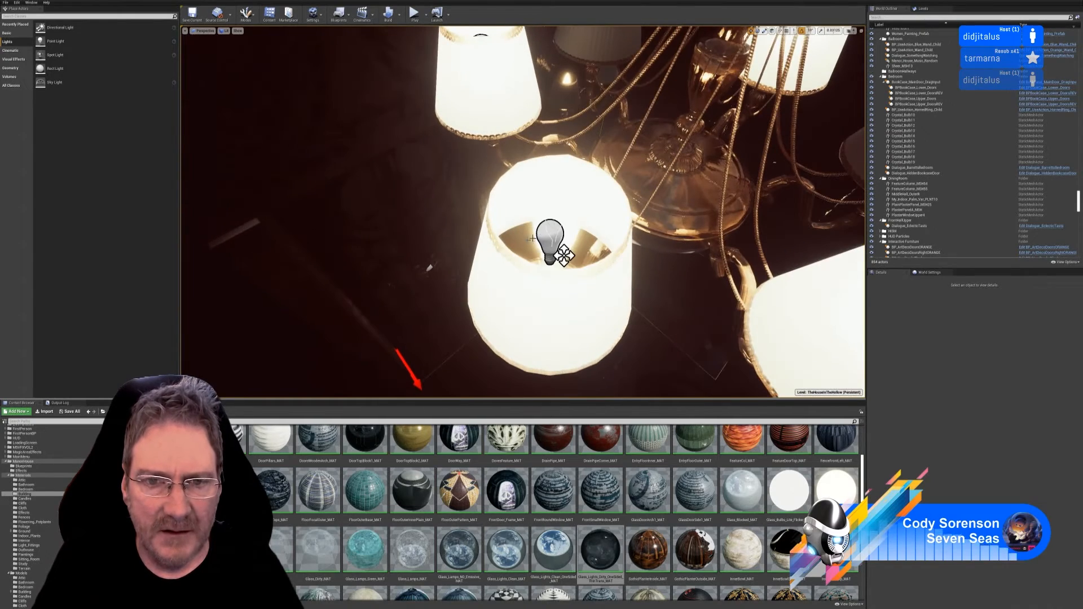
click(556, 205)
key(w)
right_drag(556, 204, 603, 133)
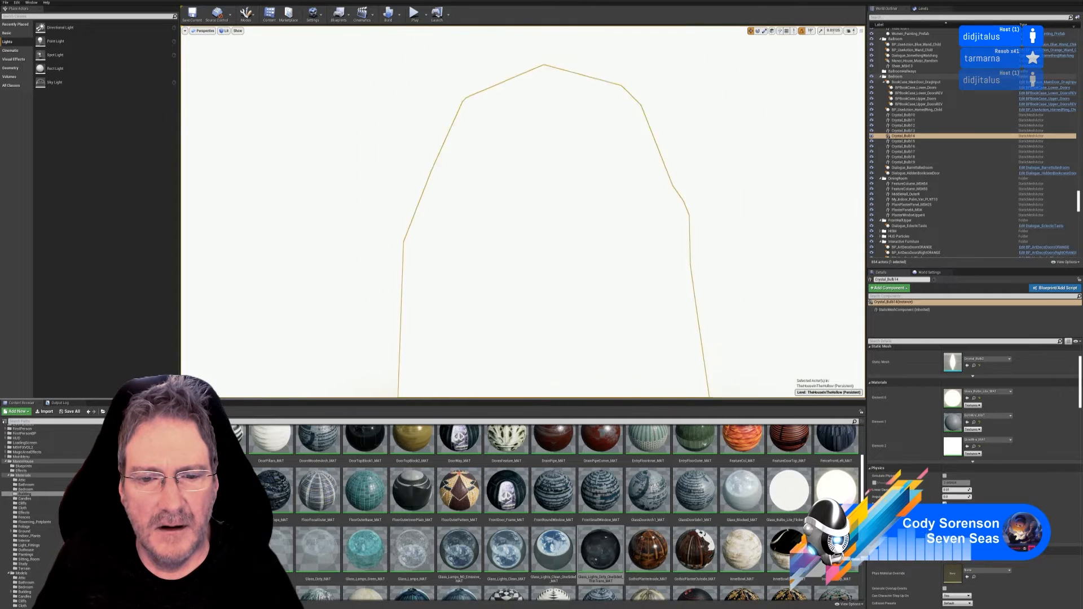
right_drag(604, 189, 539, 316)
right_drag(600, 242, 595, 195)
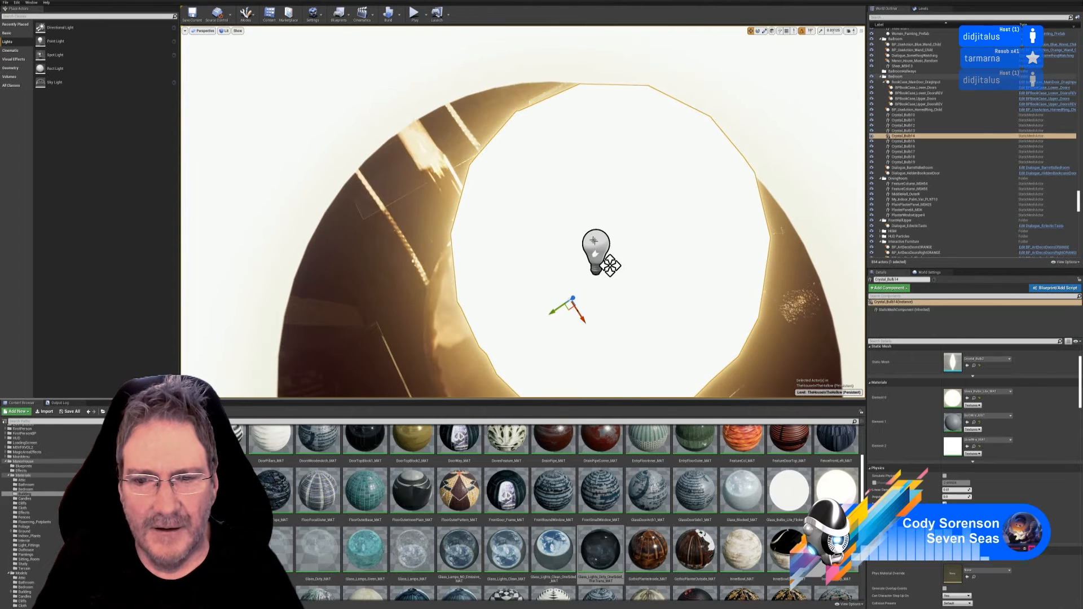
right_drag(598, 241, 620, 282)
right_drag(544, 322, 545, 281)
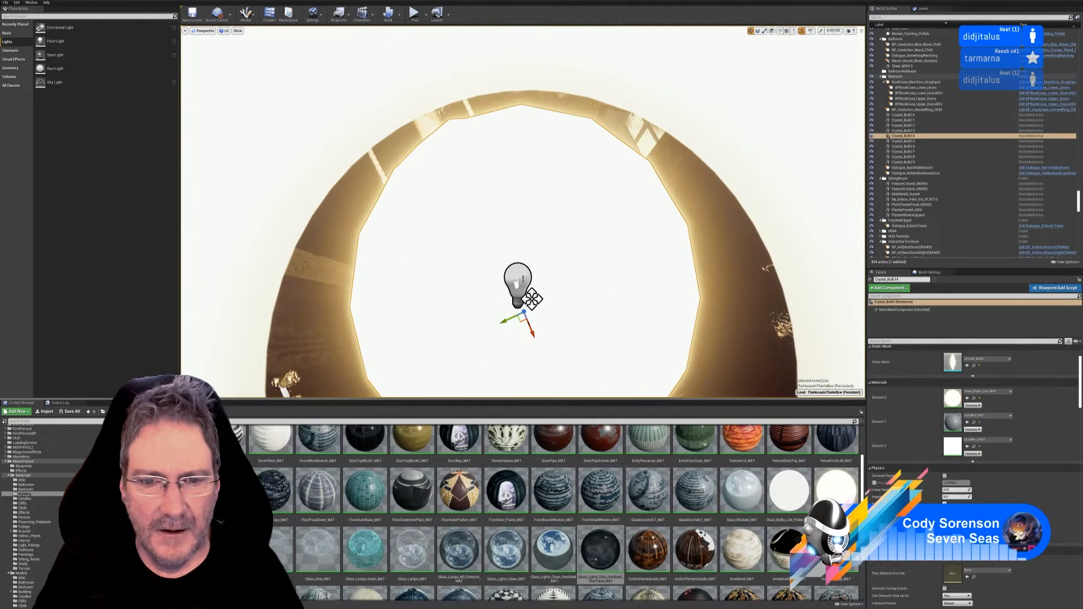
mouse_move(574, 314)
mouse_down()
mouse_move(515, 306)
mouse_move(575, 350)
mouse_move(575, 330)
mouse_up()
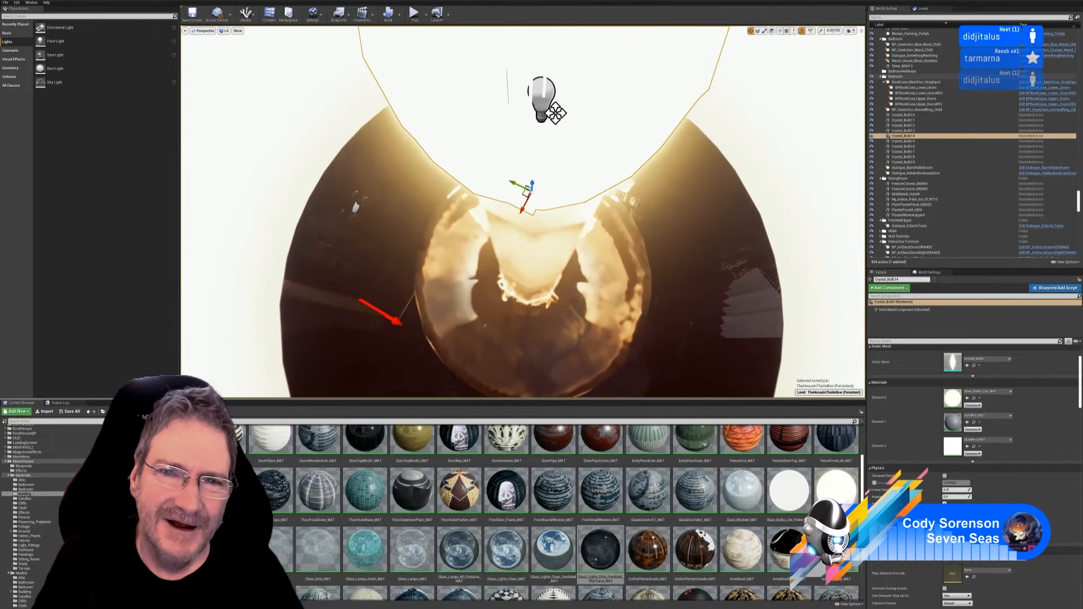
right_drag(576, 330, 580, 266)
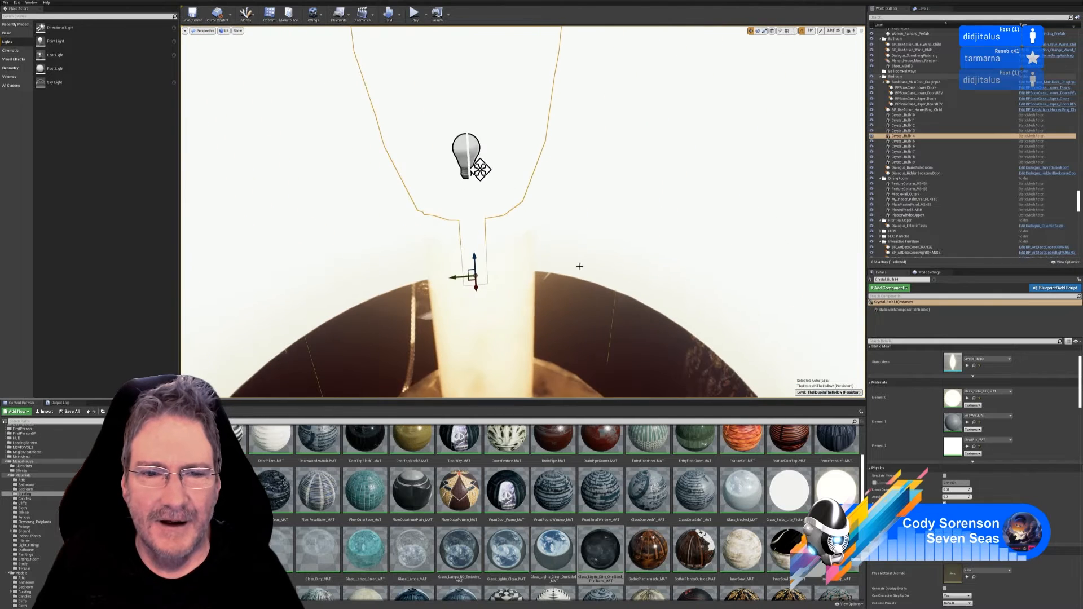
drag(522, 246, 524, 206)
Find the last chandelier point light in the level's actor list, select it and bring it into view
scroll(1002, 214, down, 8)
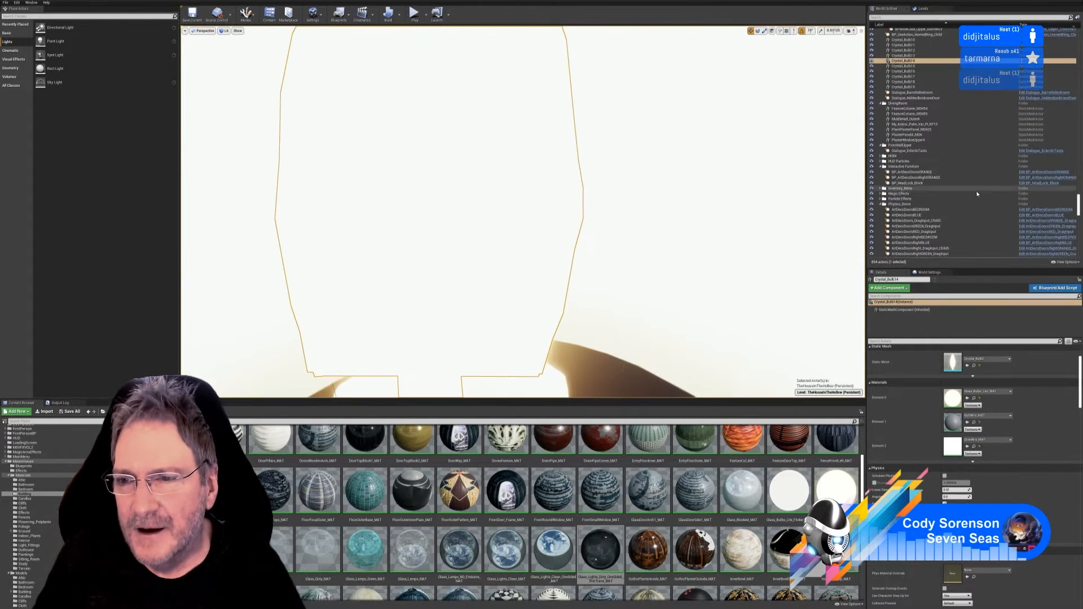
scroll(1003, 214, down, 10)
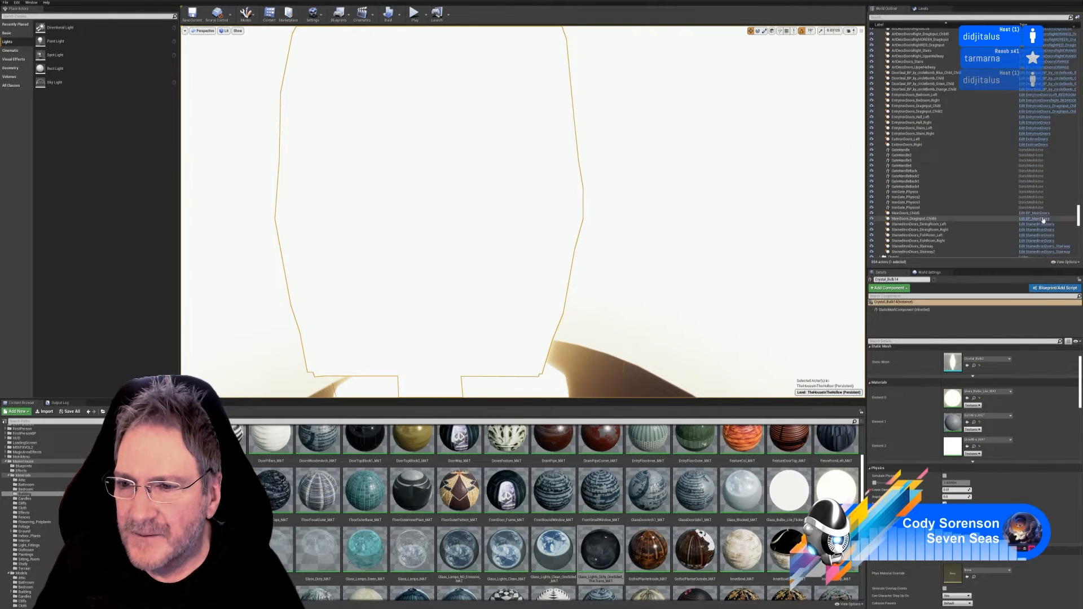
scroll(1052, 223, down, 12)
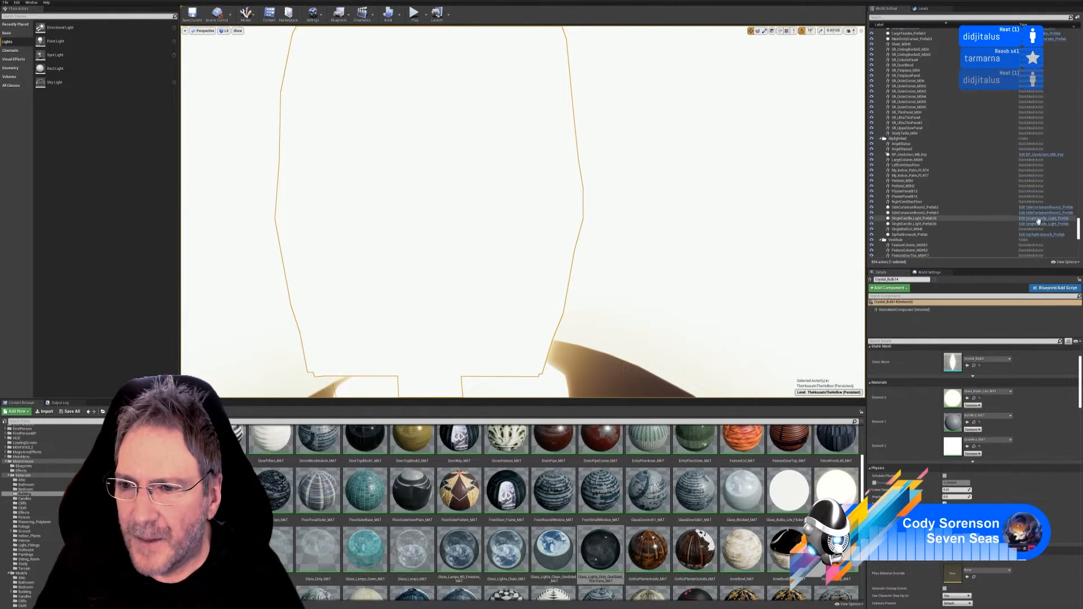
scroll(1045, 222, down, 12)
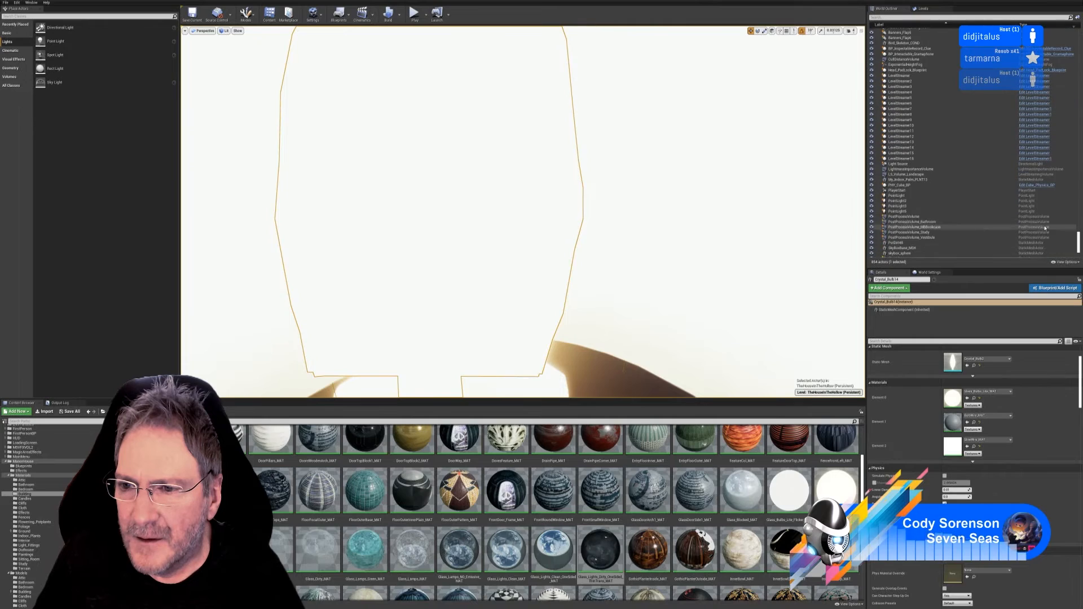
double_click(907, 212)
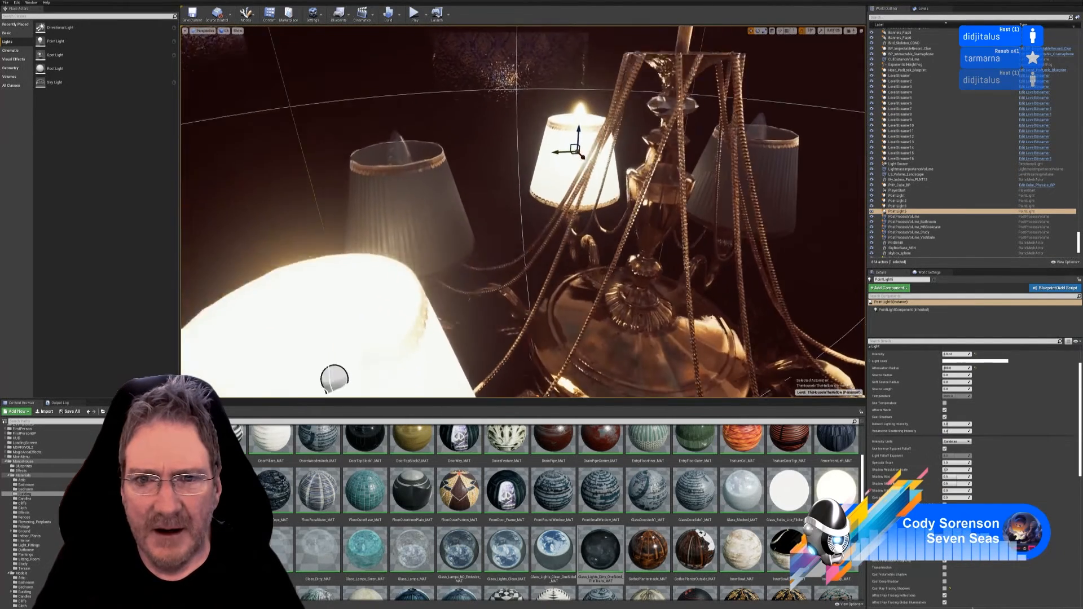
mouse_move(522, 212)
right_down()
mouse_move(516, 223)
mouse_move(527, 225)
right_up()
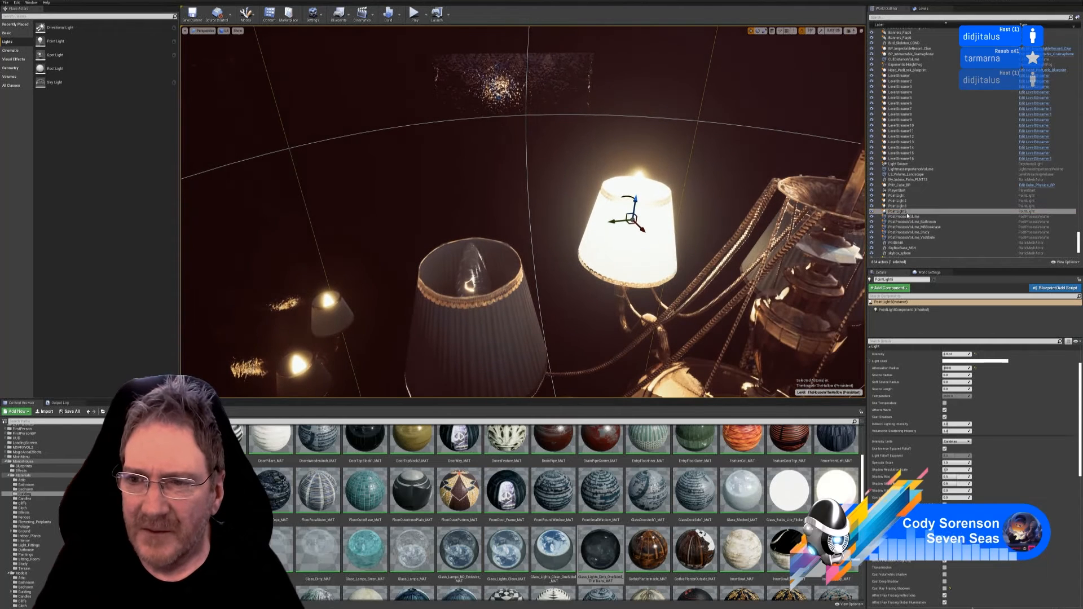
Duplicate the selected chandelier point light and move the copy across the room towards the double wall lamp
right_click(905, 215)
mouse_move(925, 282)
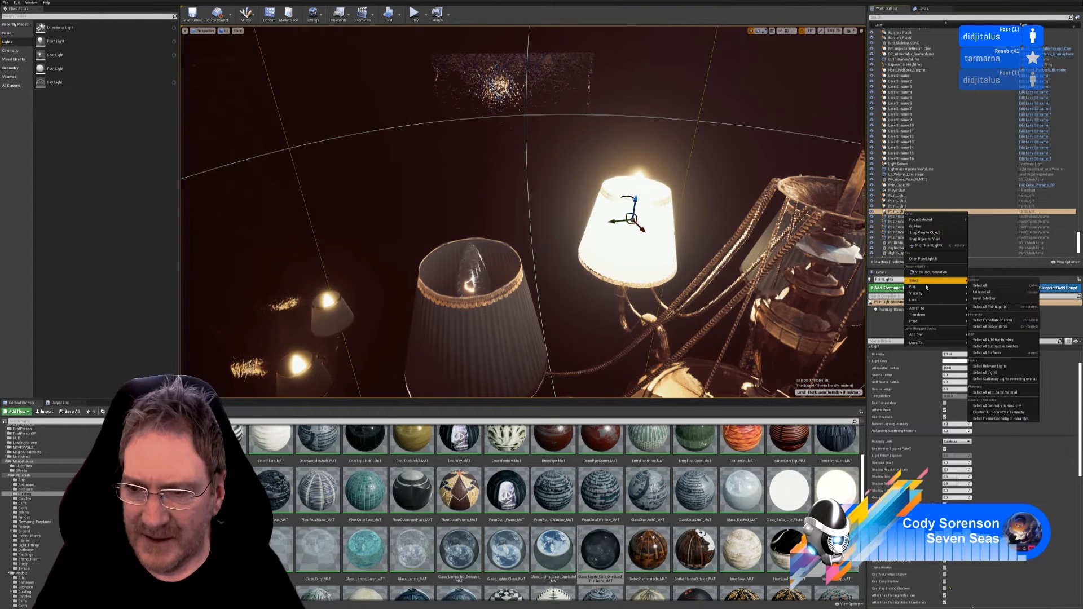
click(983, 307)
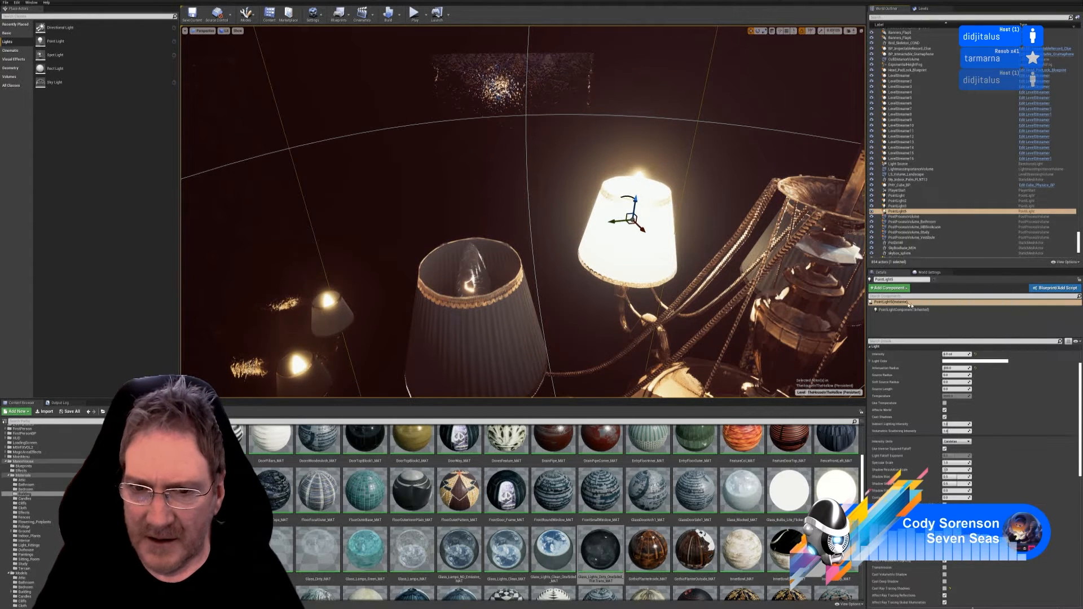
right_drag(705, 226, 629, 260)
right_drag(729, 253, 716, 260)
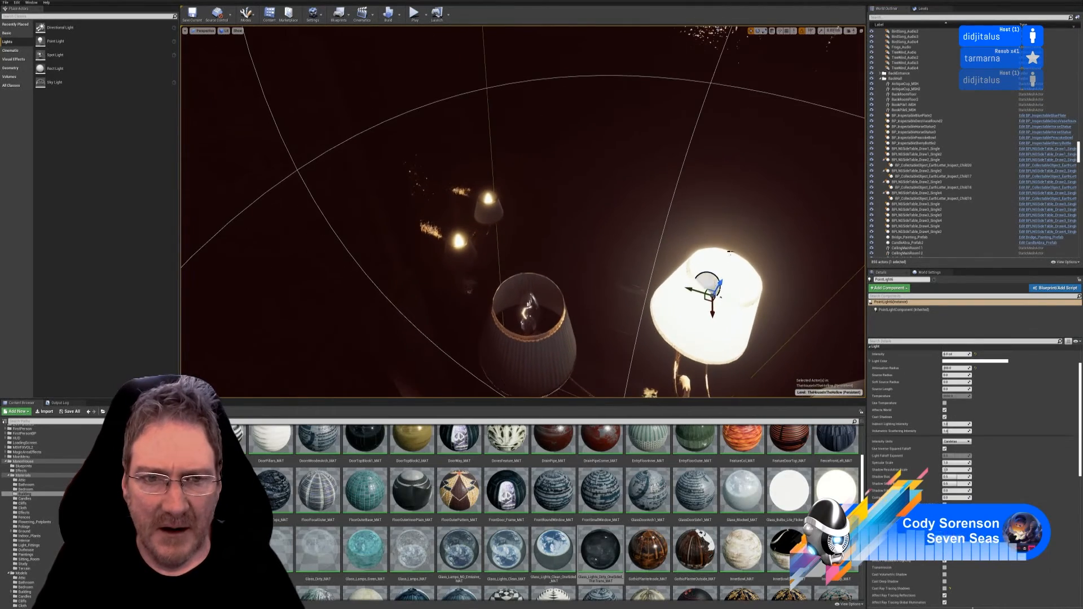
drag(699, 291, 450, 225)
right_drag(449, 225, 503, 249)
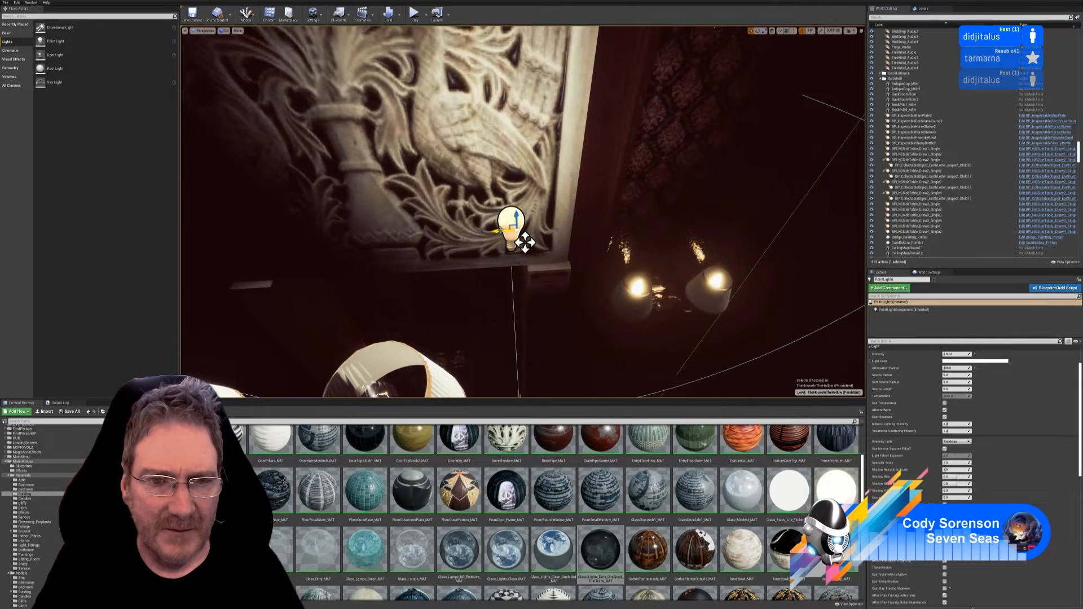
Position the duplicated point light inside one lampshade of the wall lamp, close to its bulb
drag(525, 242, 665, 314)
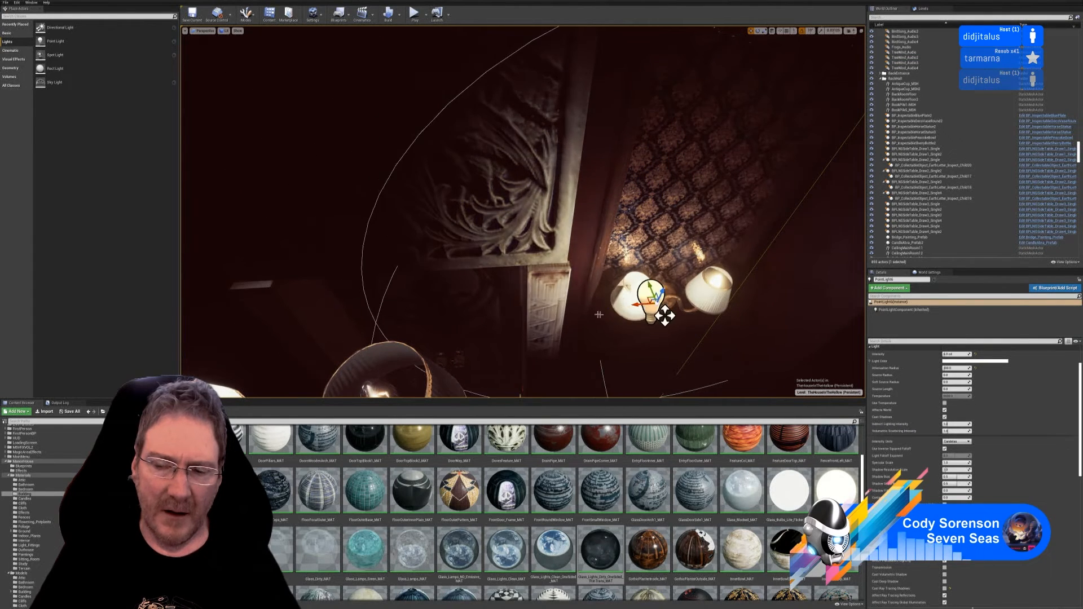
right_drag(665, 315, 609, 190)
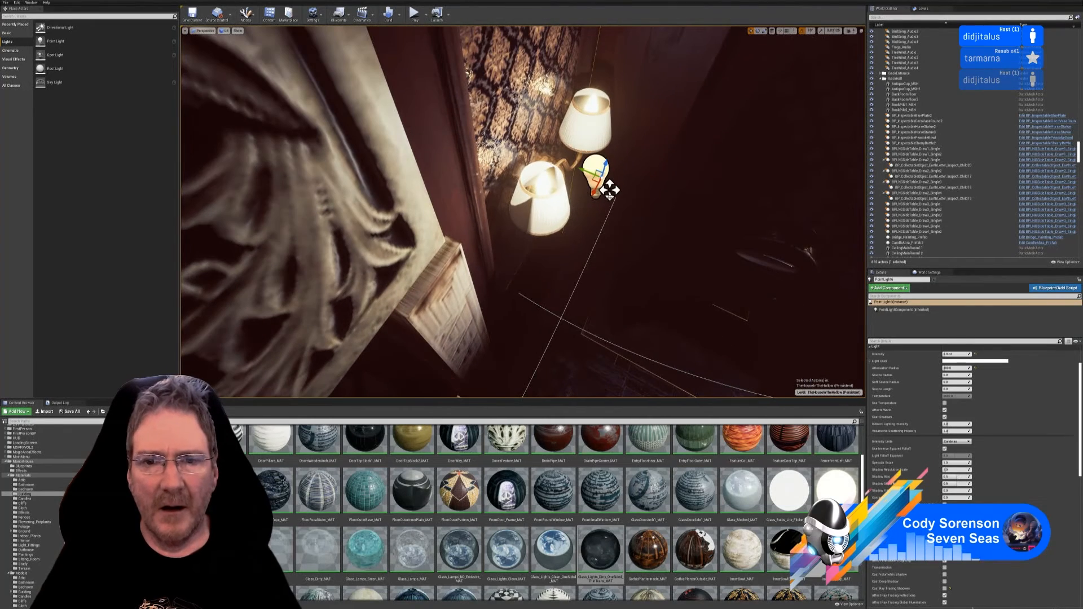
drag(609, 190, 546, 186)
mouse_move(546, 186)
right_down()
mouse_move(525, 189)
mouse_move(545, 198)
right_up()
right_drag(491, 221, 483, 201)
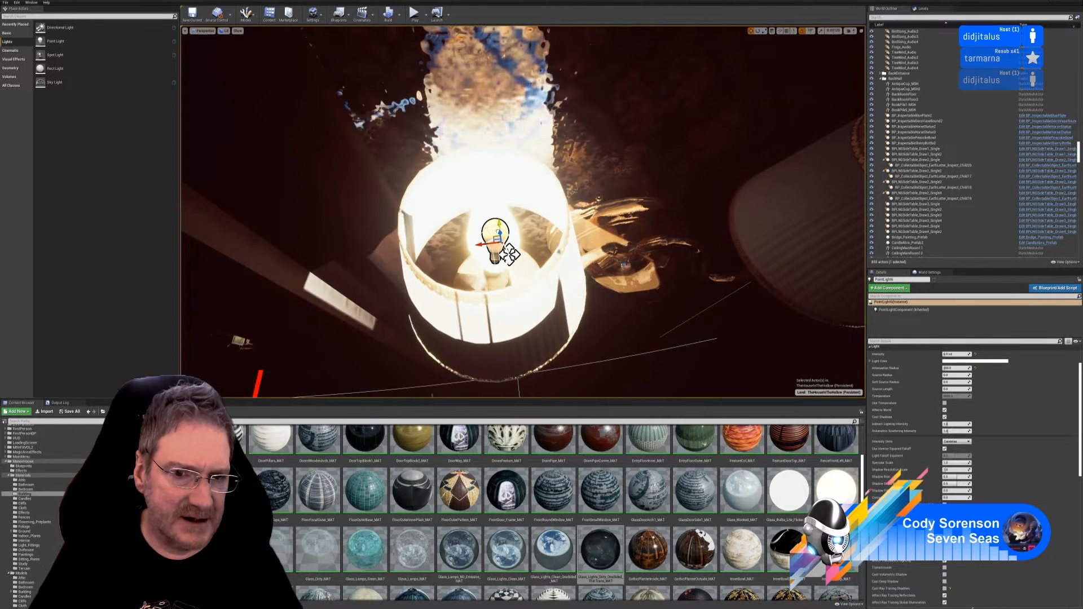
drag(509, 253, 510, 256)
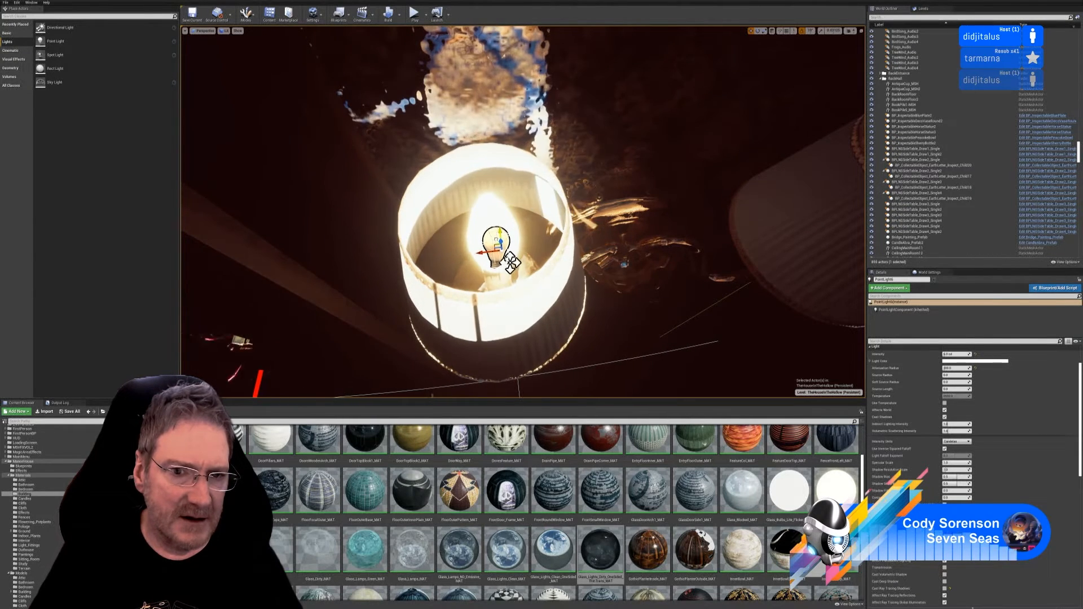
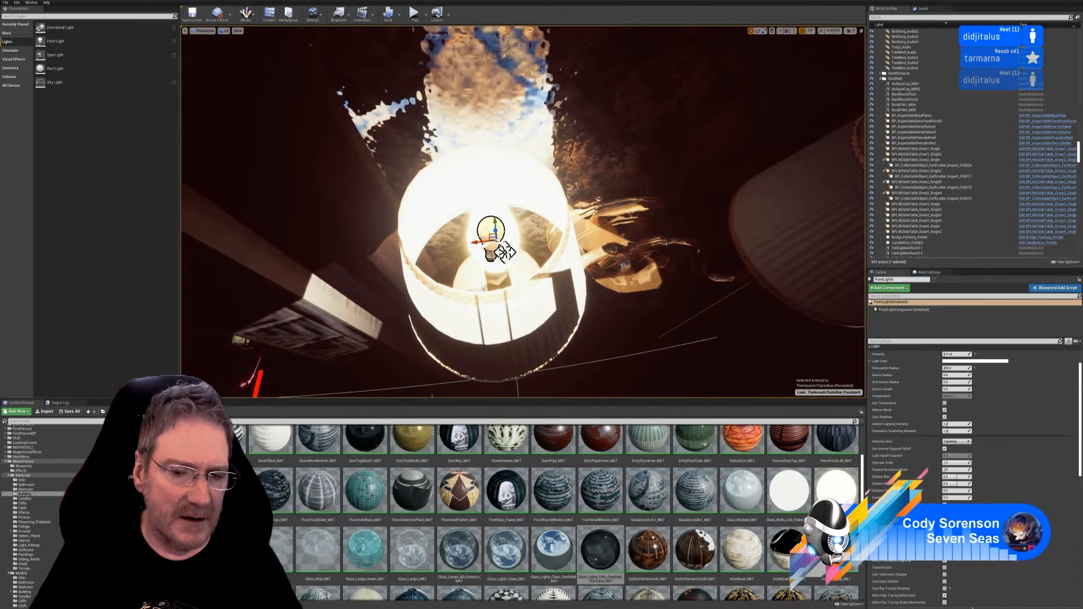
Centre the duplicated point light on the bulb inside the wall lamp's first lampshade
right_drag(482, 246, 635, 226)
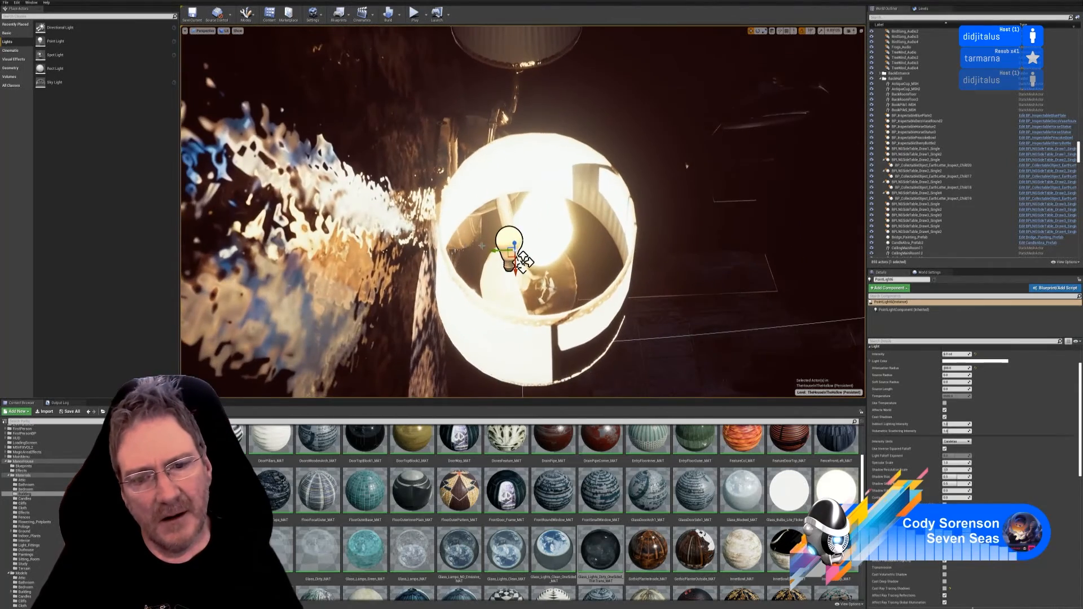
drag(523, 263, 551, 262)
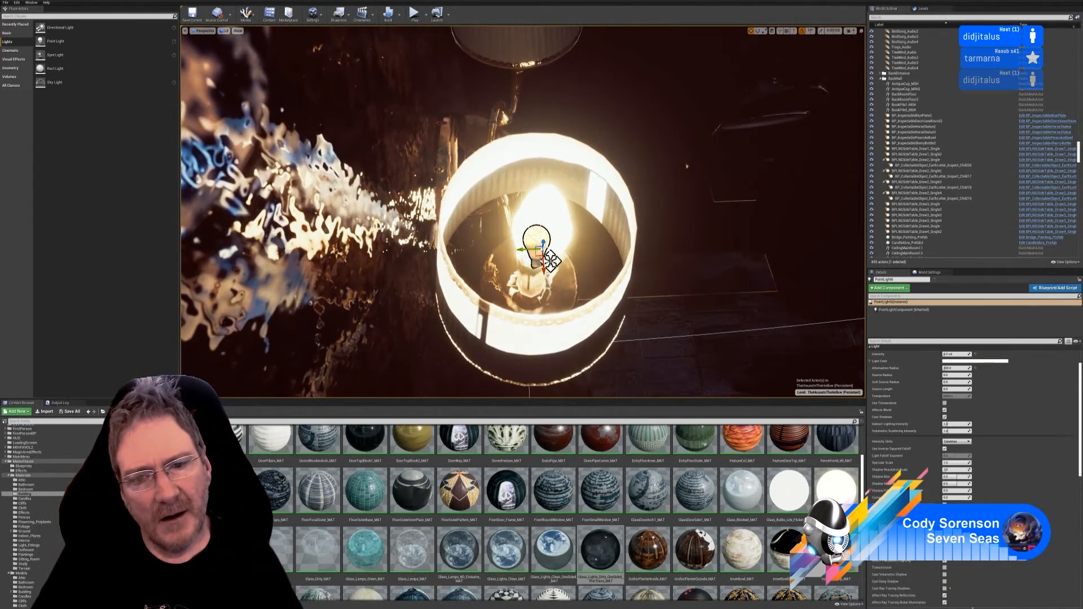
mouse_move(551, 261)
right_down()
mouse_move(609, 258)
mouse_move(537, 260)
right_up()
drag(588, 234, 596, 197)
right_drag(604, 224, 712, 216)
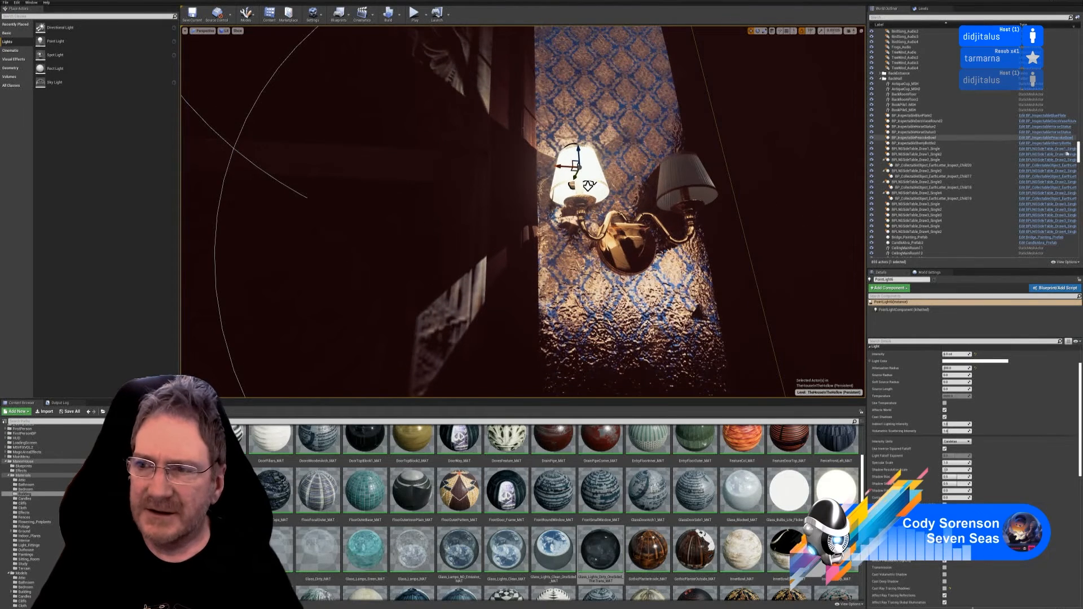
Duplicate the wall lamp's point light and position the copy around the bulb in the same lamp's unlit lampshade
drag(1079, 151, 1080, 240)
scroll(1059, 234, down, 5)
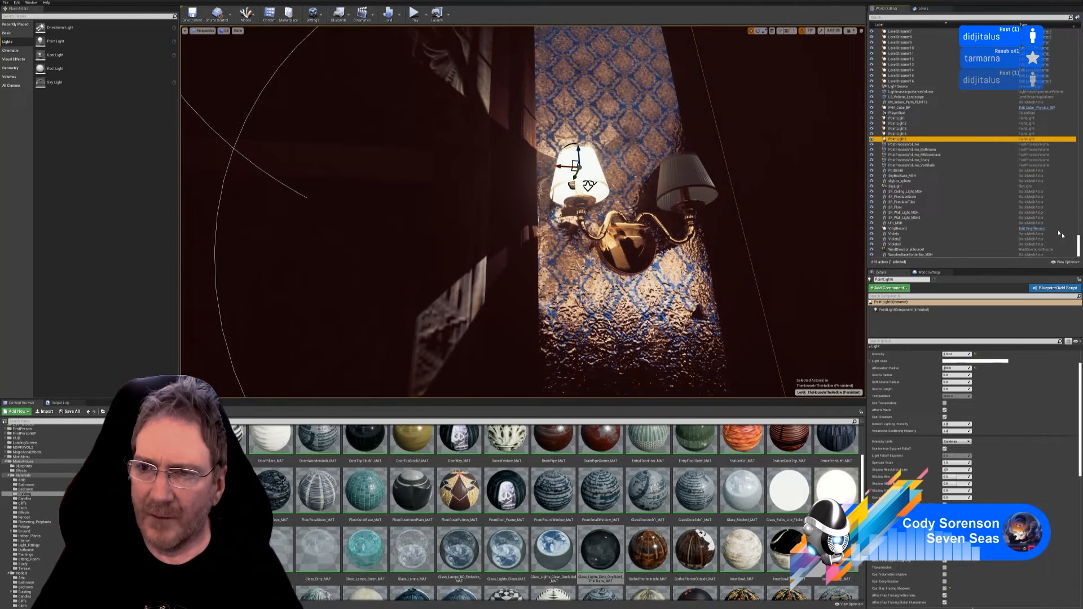
right_click(903, 141)
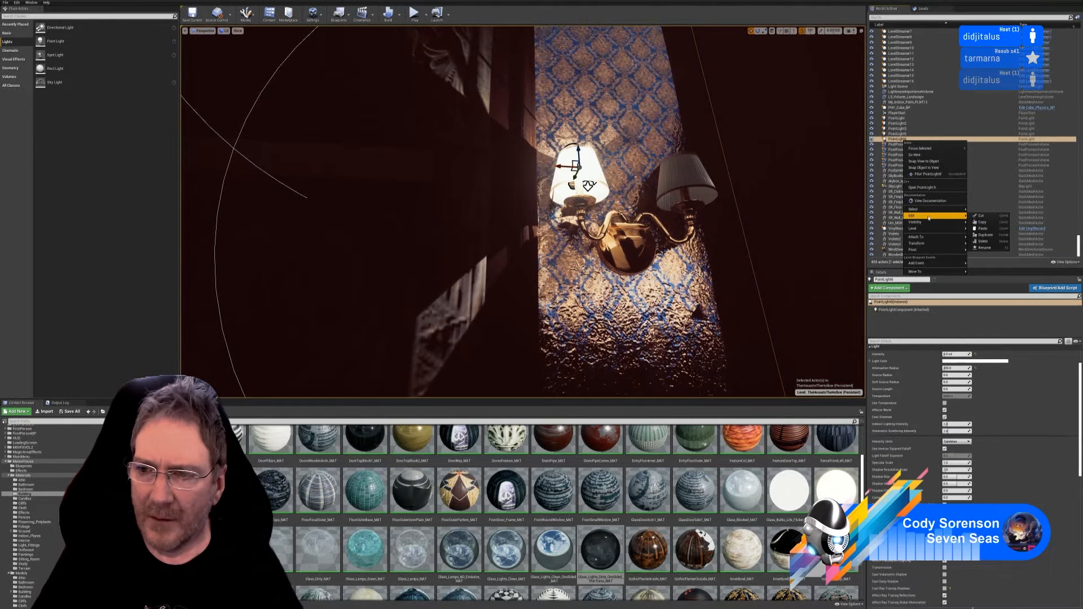
click(976, 238)
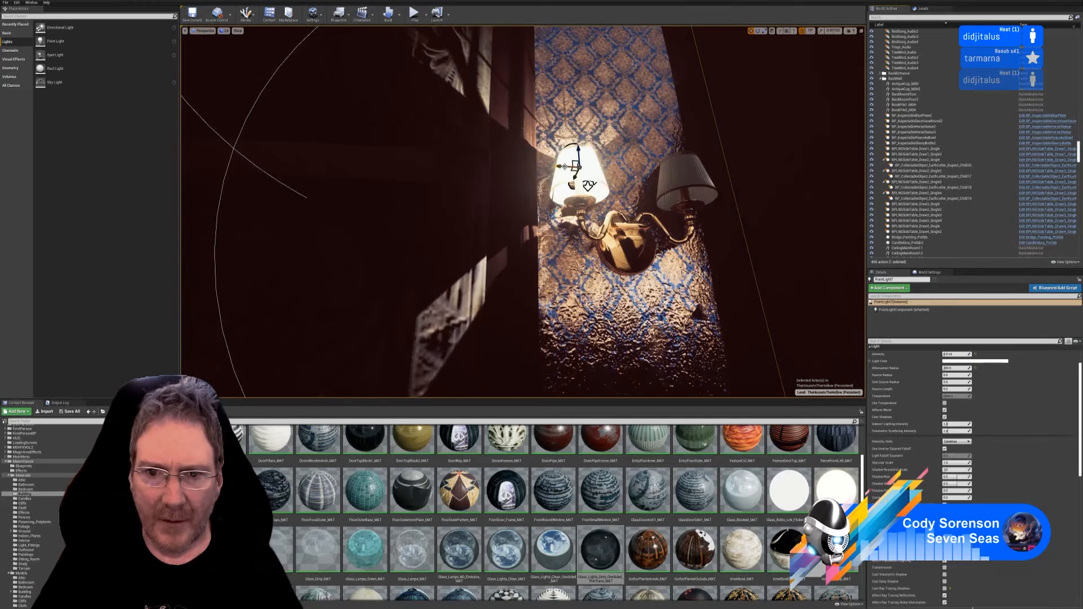
drag(565, 166, 662, 171)
right_drag(662, 171, 728, 111)
key(w)
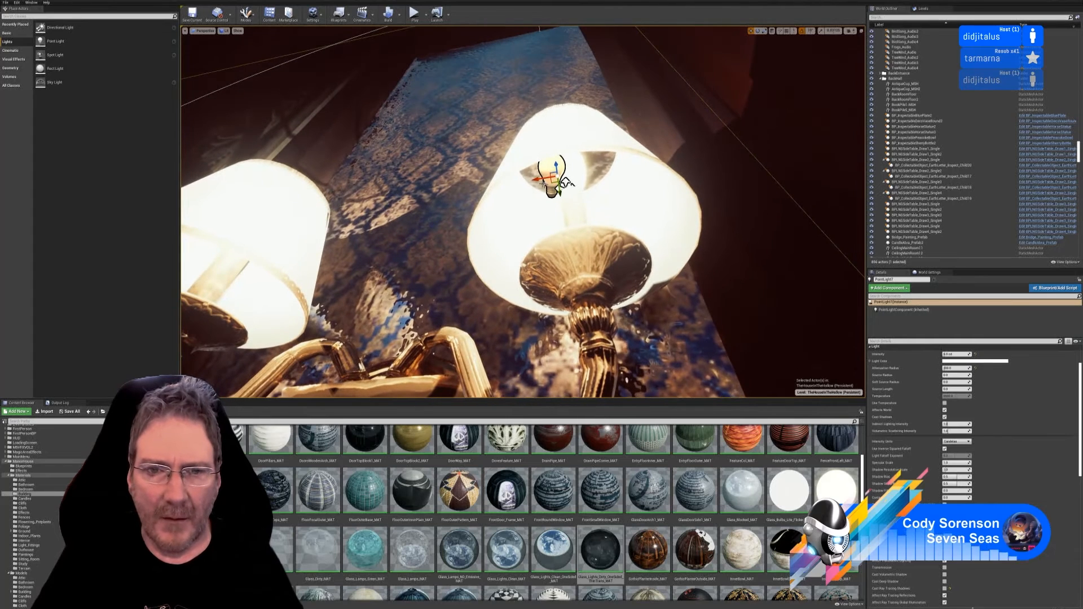
drag(566, 182, 581, 184)
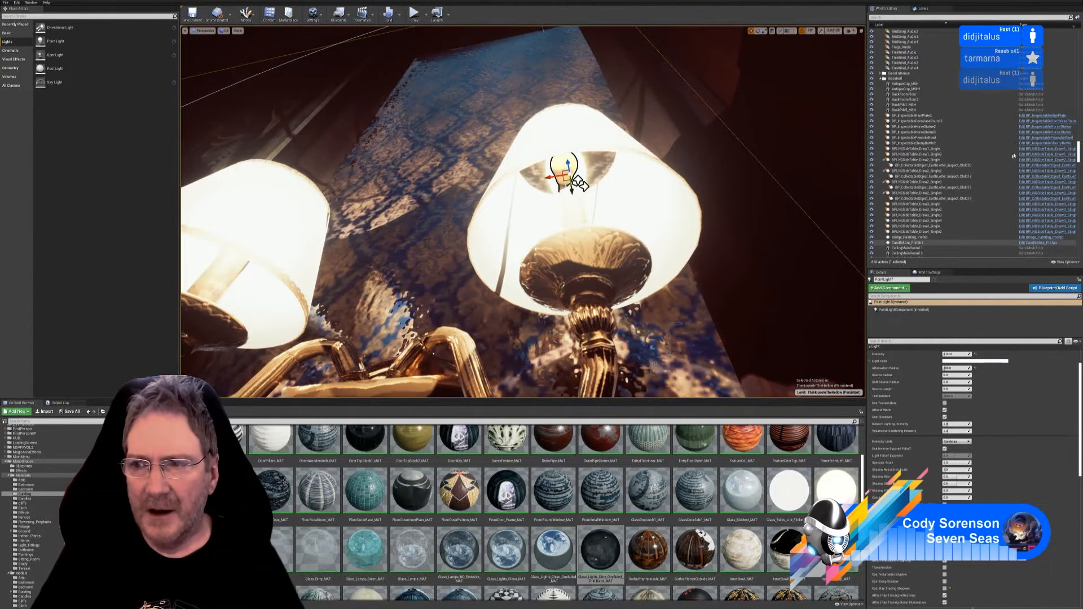
Duplicate the point light from the second lampshade and bring the copy out of the lamp into the room
drag(1080, 152, 1079, 245)
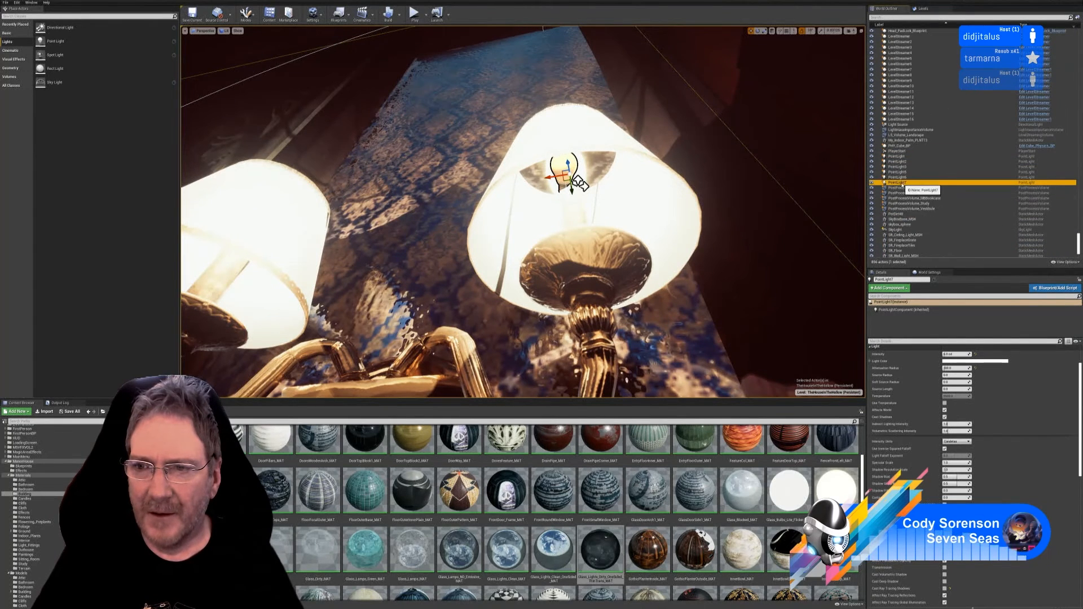
right_click(901, 184)
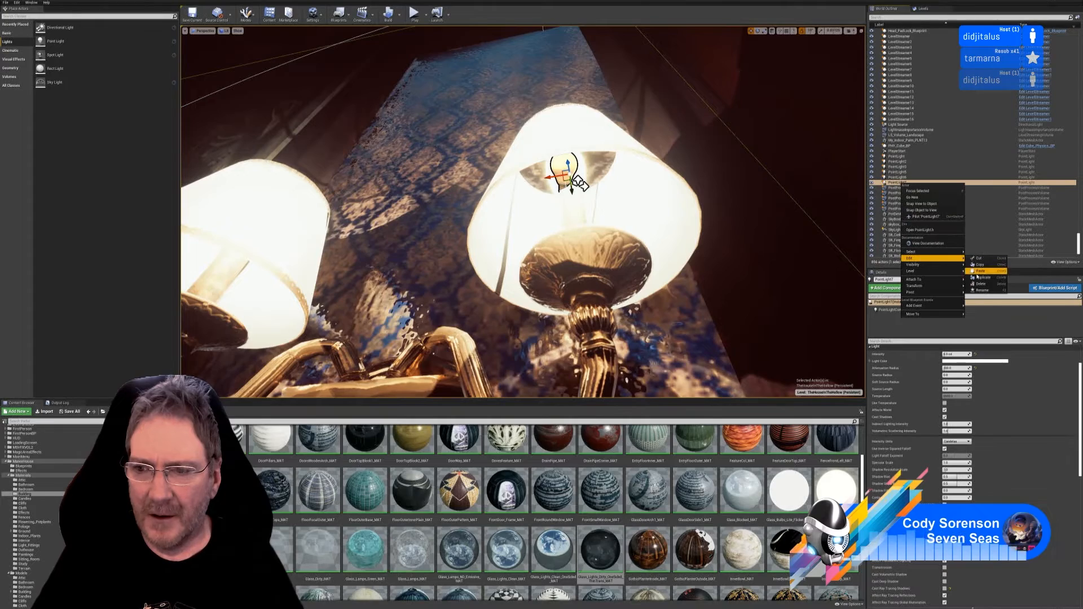
click(982, 279)
right_drag(350, 215, 214, 226)
right_drag(587, 144, 564, 146)
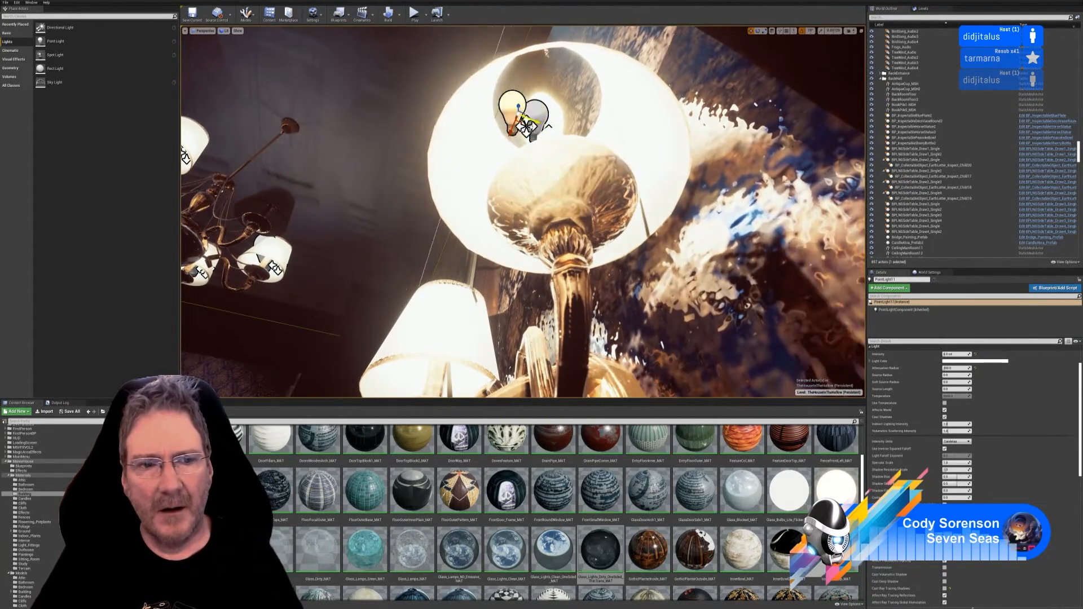
click(262, 108)
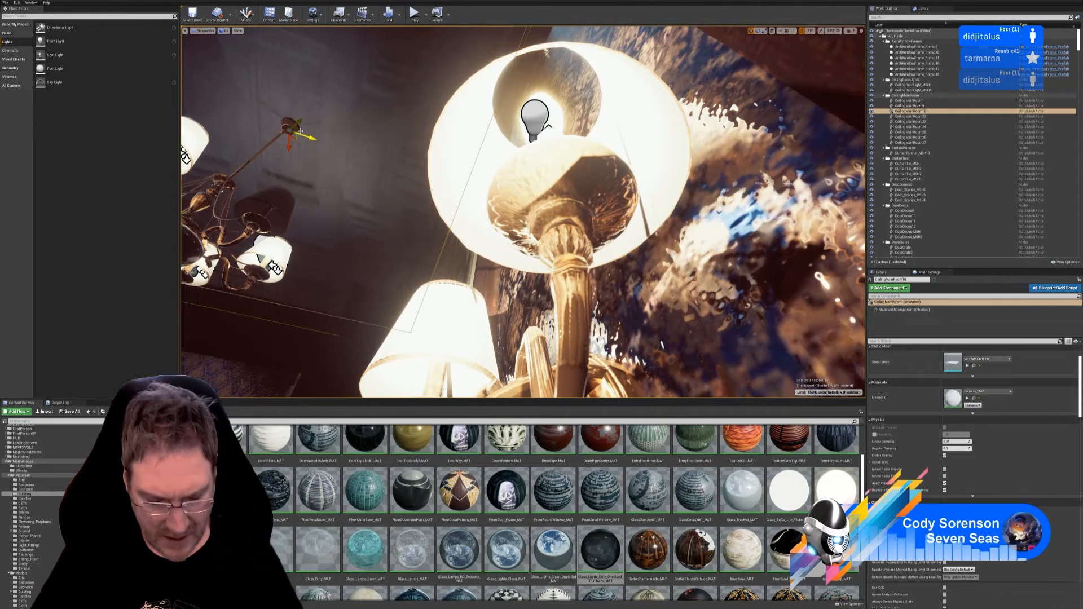
key(ctrl+z)
mouse_move(396, 192)
right_down()
mouse_move(390, 180)
mouse_move(396, 192)
right_up()
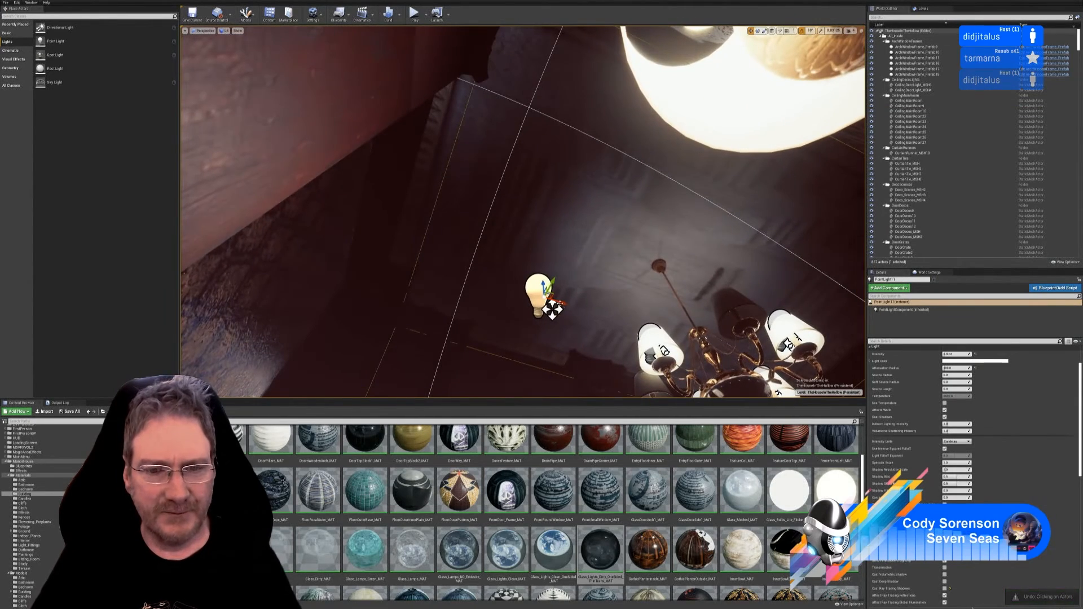
Move the duplicated point light across the room to one lampshade of the other double wall lamp
right_drag(552, 309, 528, 315)
right_drag(705, 306, 687, 307)
drag(553, 311, 278, 336)
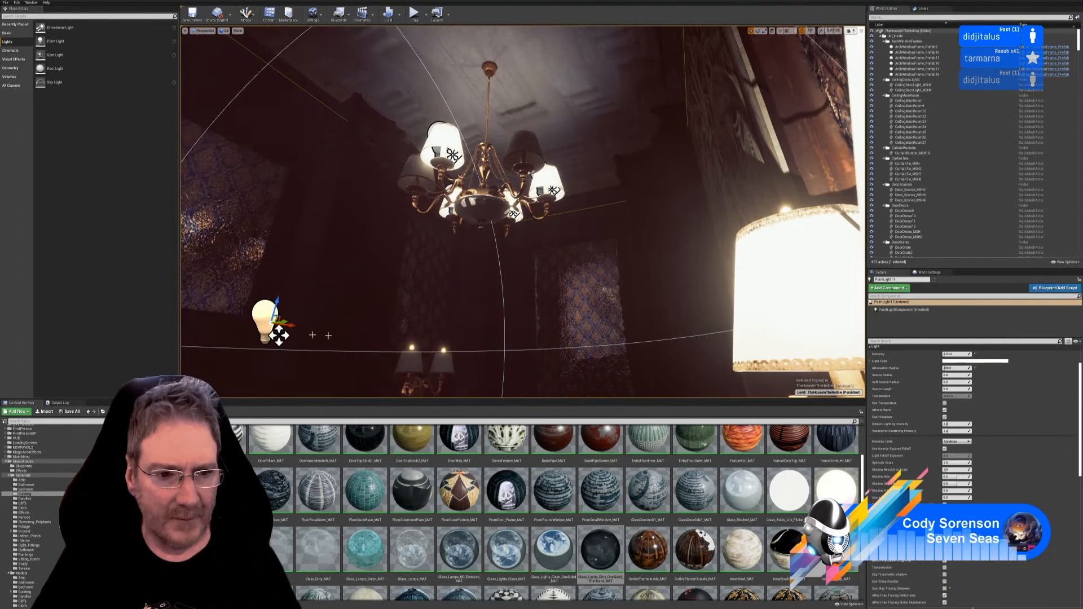
right_drag(279, 335, 357, 283)
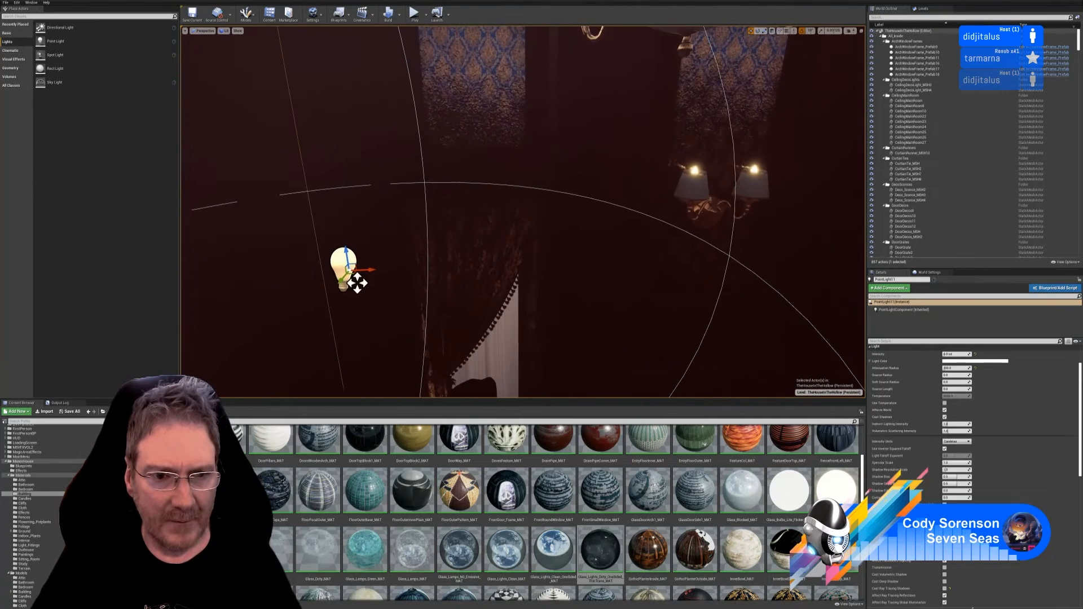
right_drag(251, 316, 247, 317)
drag(361, 282, 807, 207)
scroll(698, 202, up, 3)
right_drag(808, 207, 545, 224)
drag(442, 224, 499, 220)
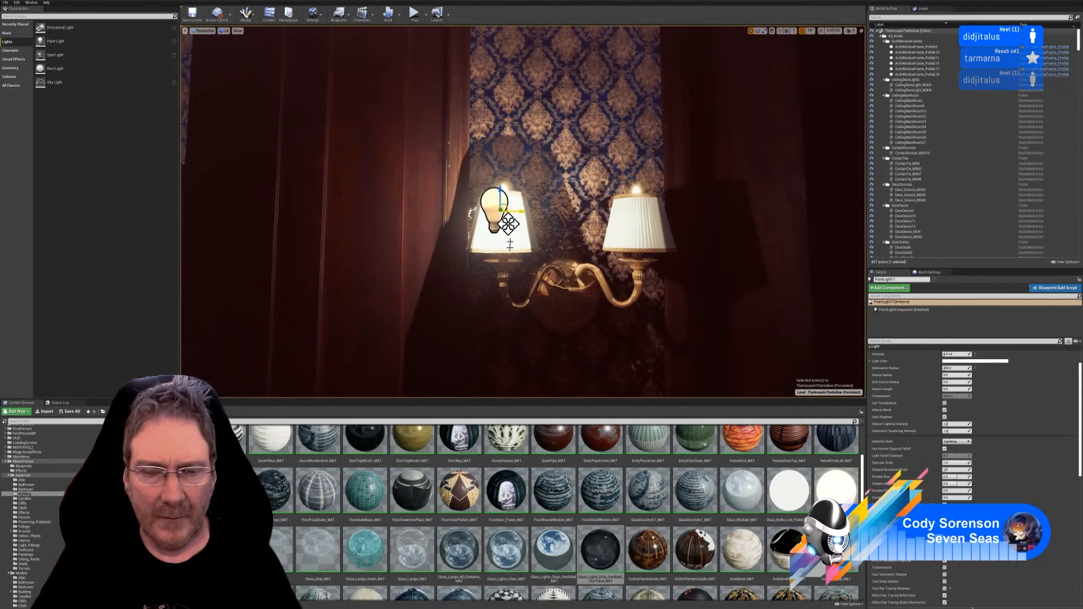
Place the point light inside this lampshade and centre it on the bulb, as seen from below and above
scroll(502, 220, up, 5)
scroll(524, 247, up, 3)
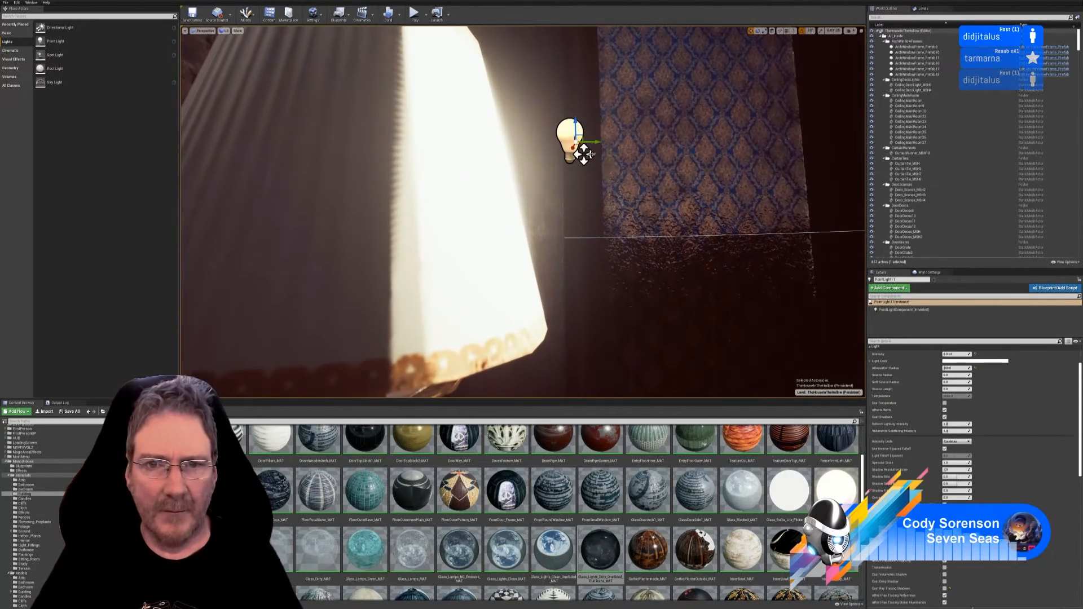
drag(582, 154, 398, 155)
right_drag(558, 231, 533, 175)
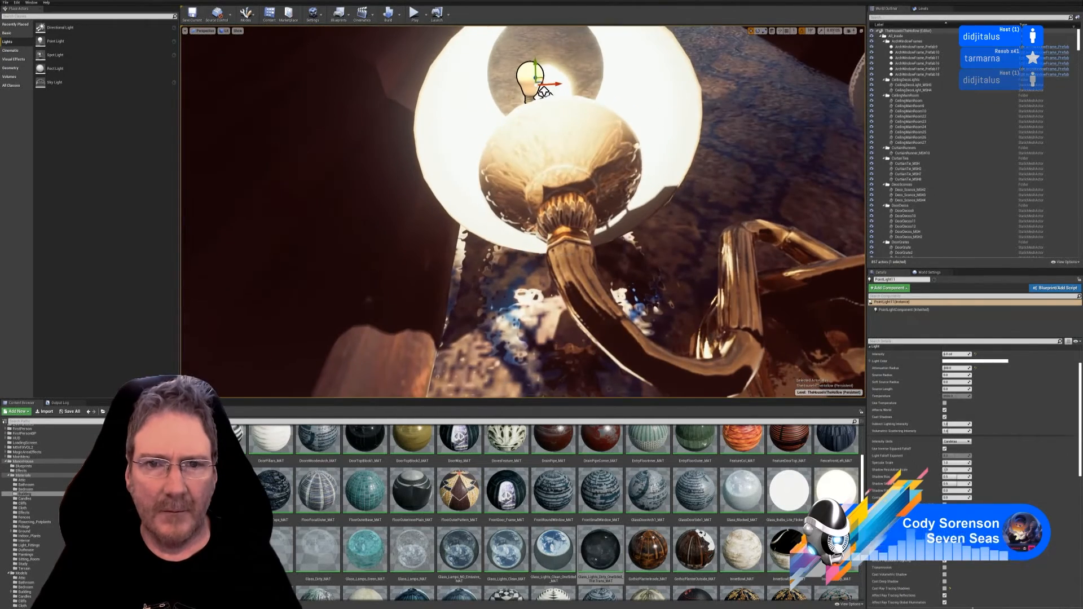
drag(559, 84, 574, 85)
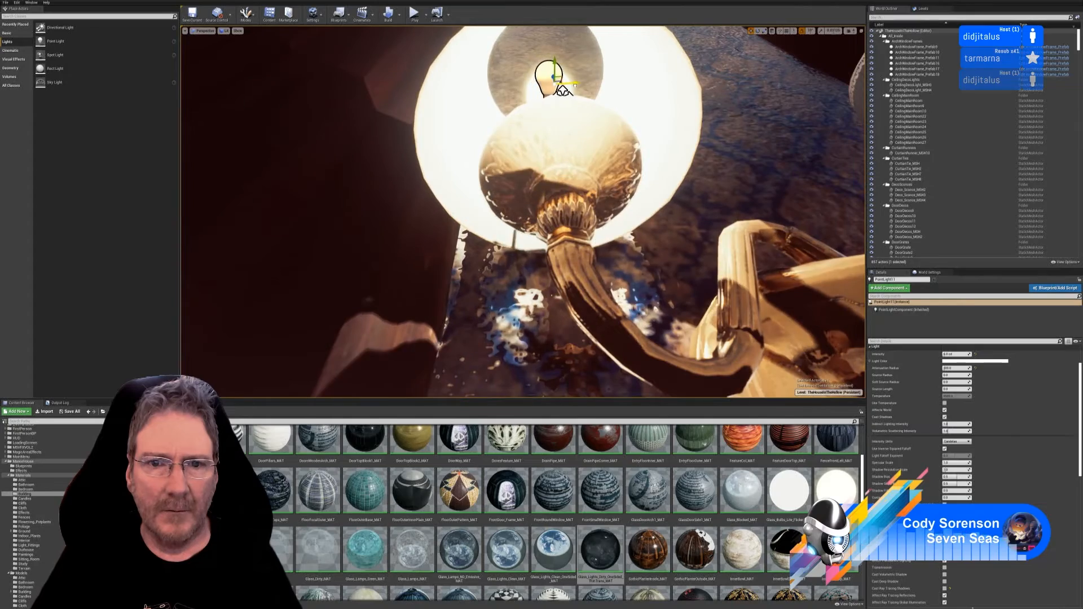
right_drag(556, 147, 502, 294)
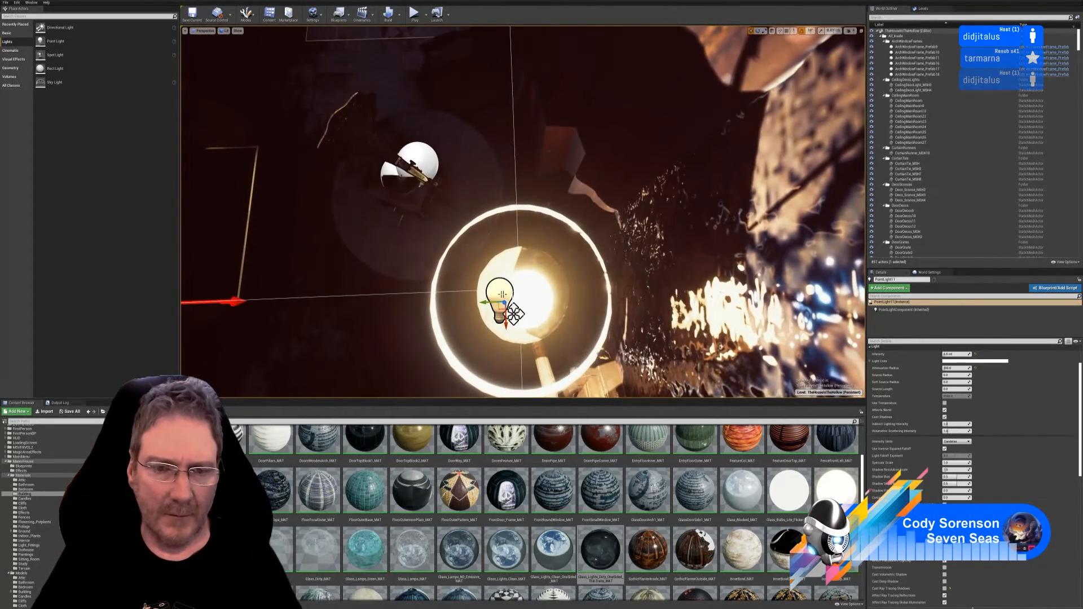
drag(487, 301, 514, 300)
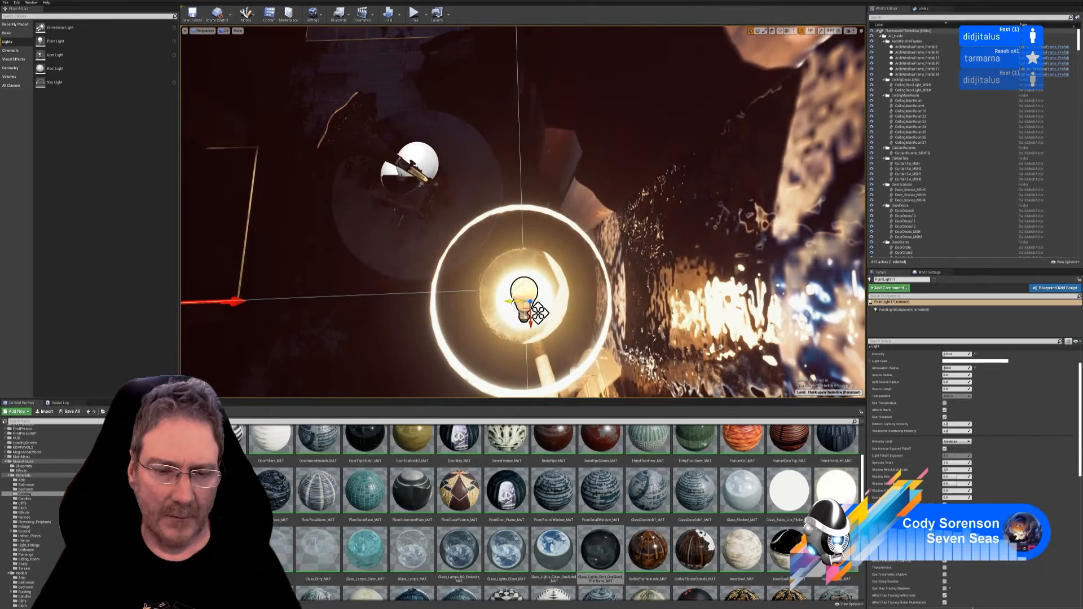
right_drag(514, 300, 423, 268)
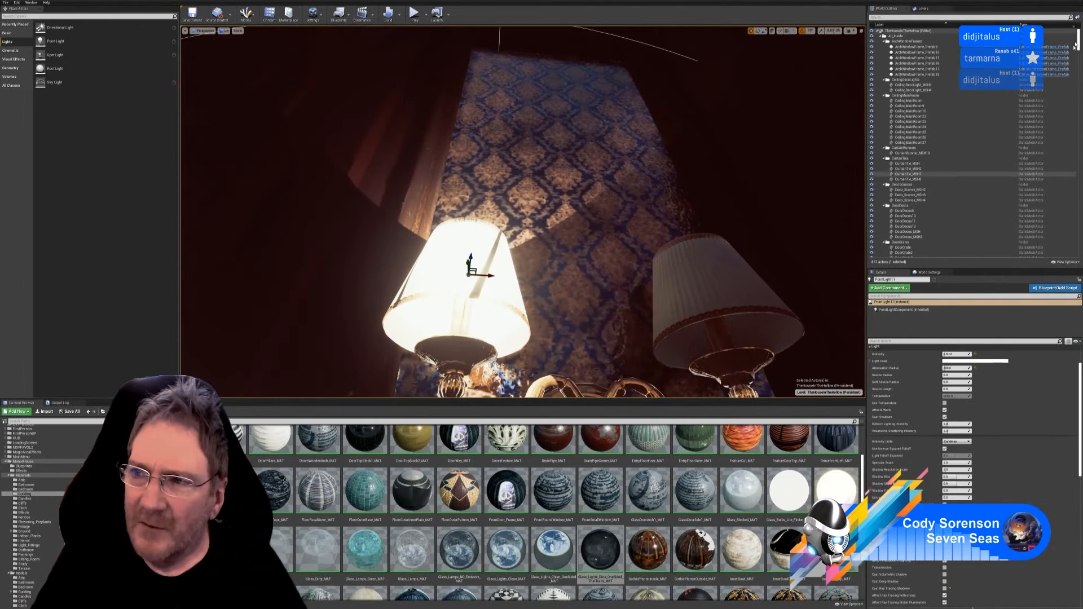
Duplicate this wall lamp's point light and position the copy around the bulb in its unlit lampshade
drag(1078, 46, 1078, 251)
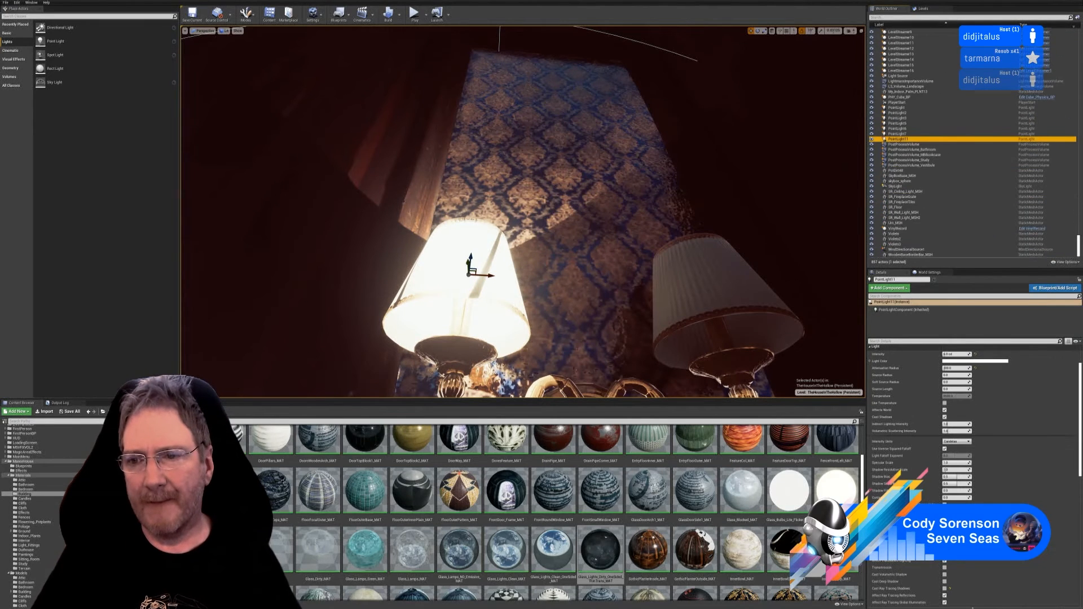
right_click(905, 141)
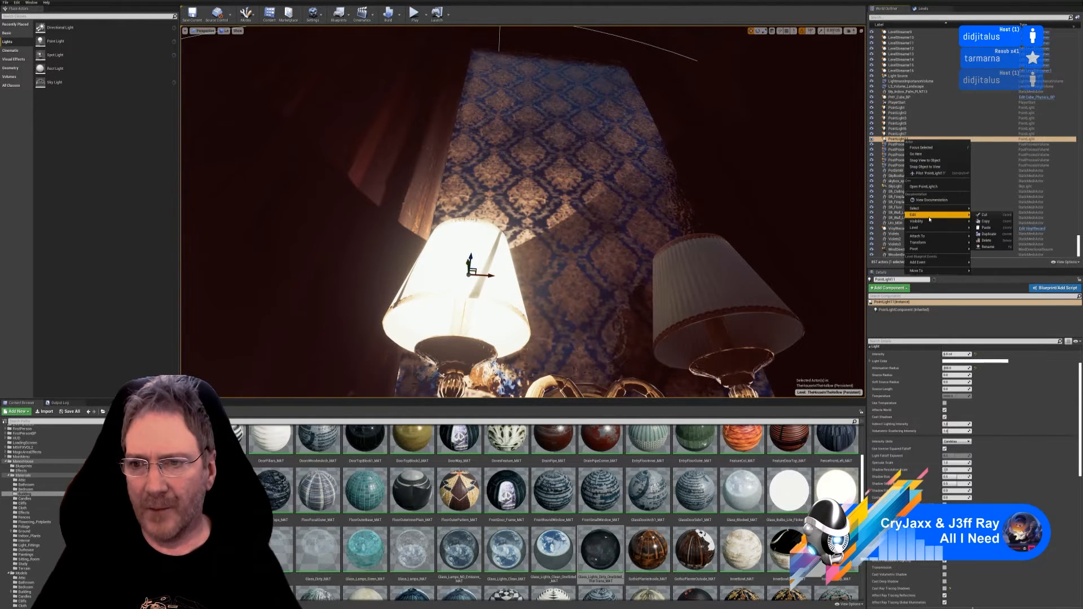
click(988, 235)
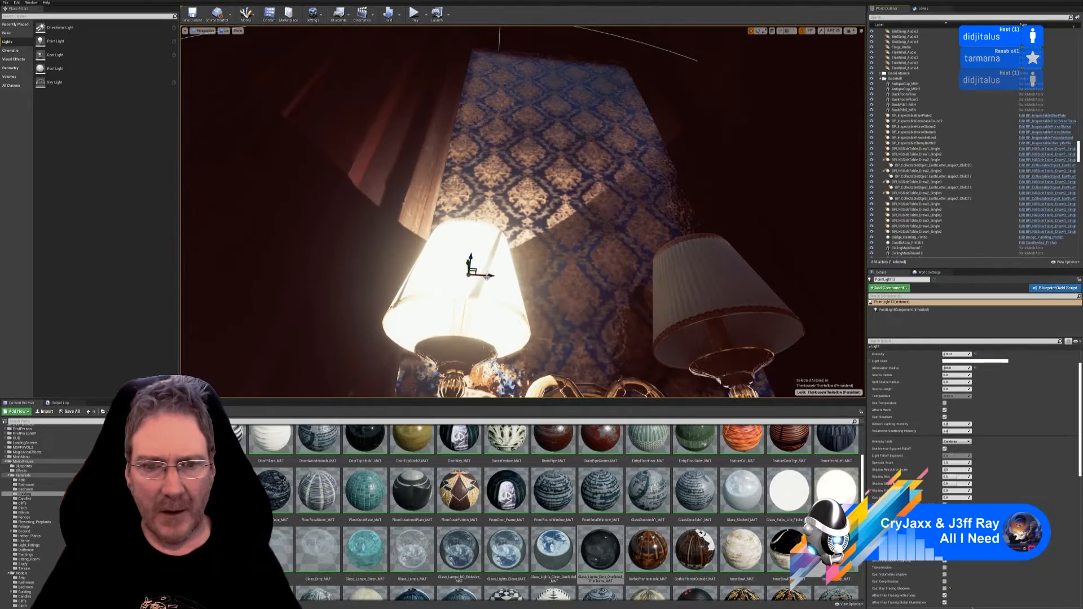
drag(475, 273, 720, 295)
right_drag(683, 335, 742, 357)
right_drag(636, 222, 635, 231)
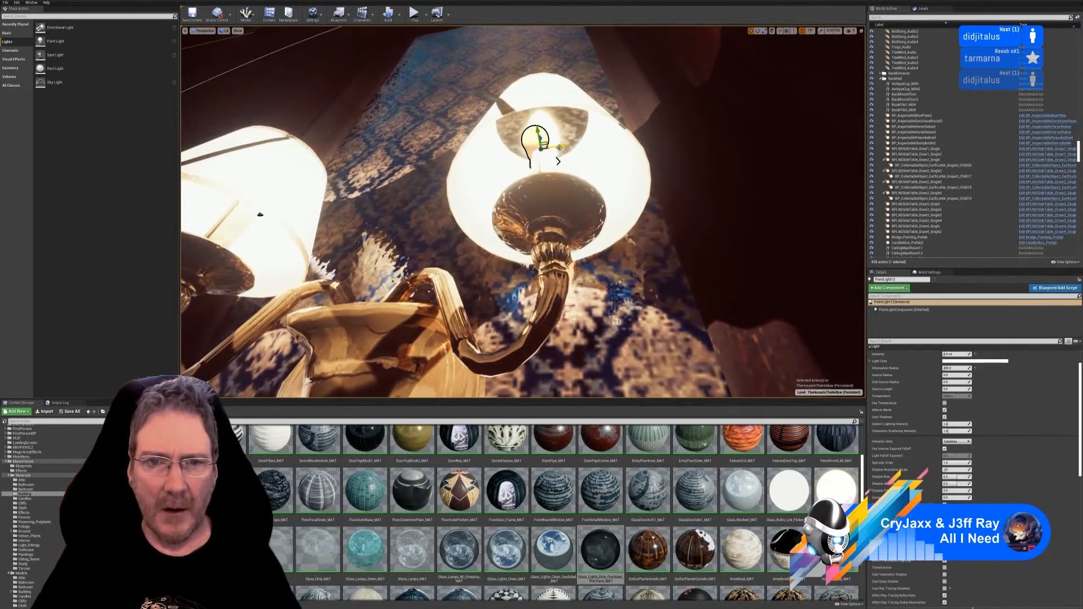
drag(558, 161, 559, 162)
mouse_move(610, 201)
right_down()
mouse_move(637, 225)
mouse_move(620, 260)
mouse_move(645, 365)
mouse_move(545, 394)
mouse_move(531, 267)
mouse_move(617, 215)
right_up()
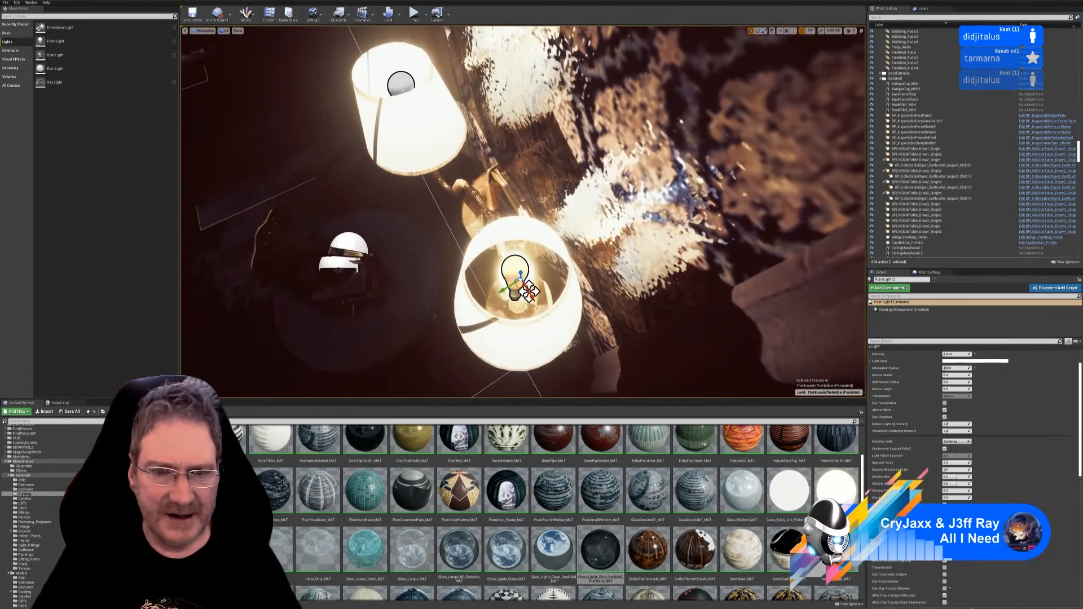
Select the bulb inside the newly lit lampshade and turn off Cast Shadow on its static mesh component
click(533, 267)
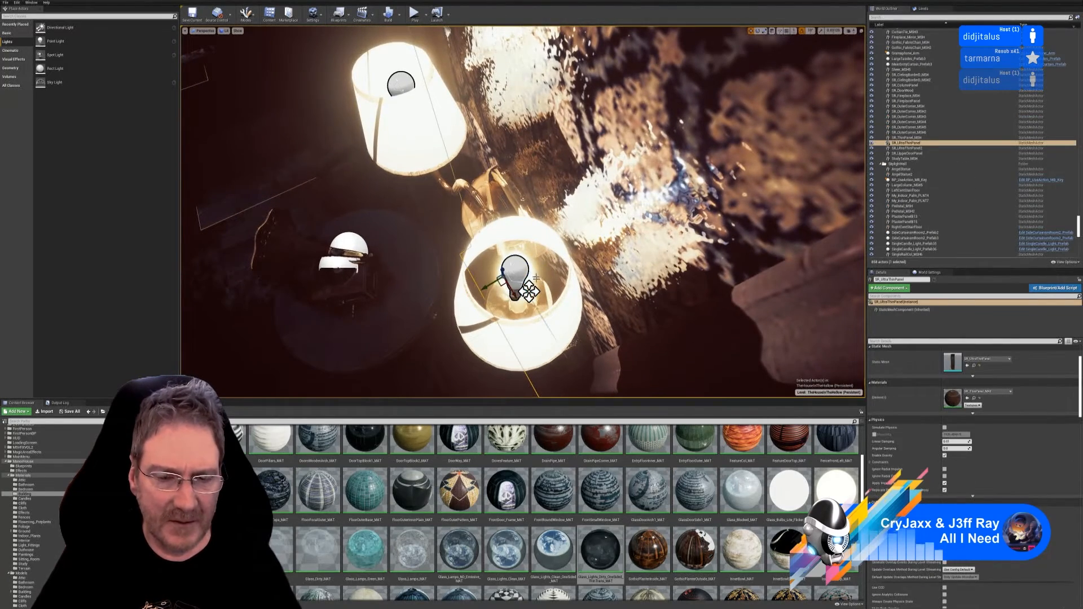
click(529, 292)
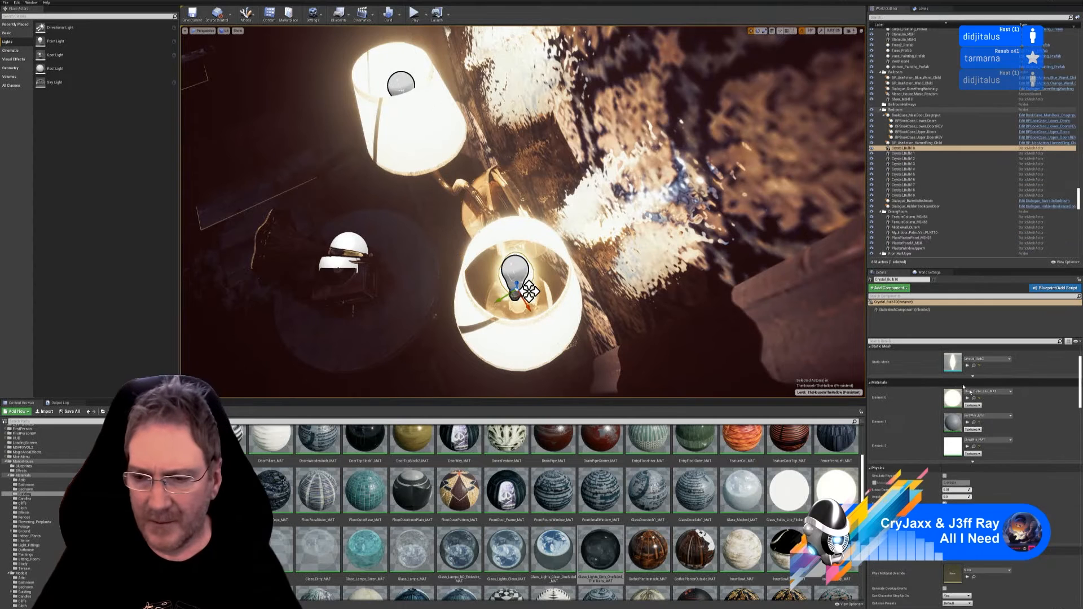
click(919, 312)
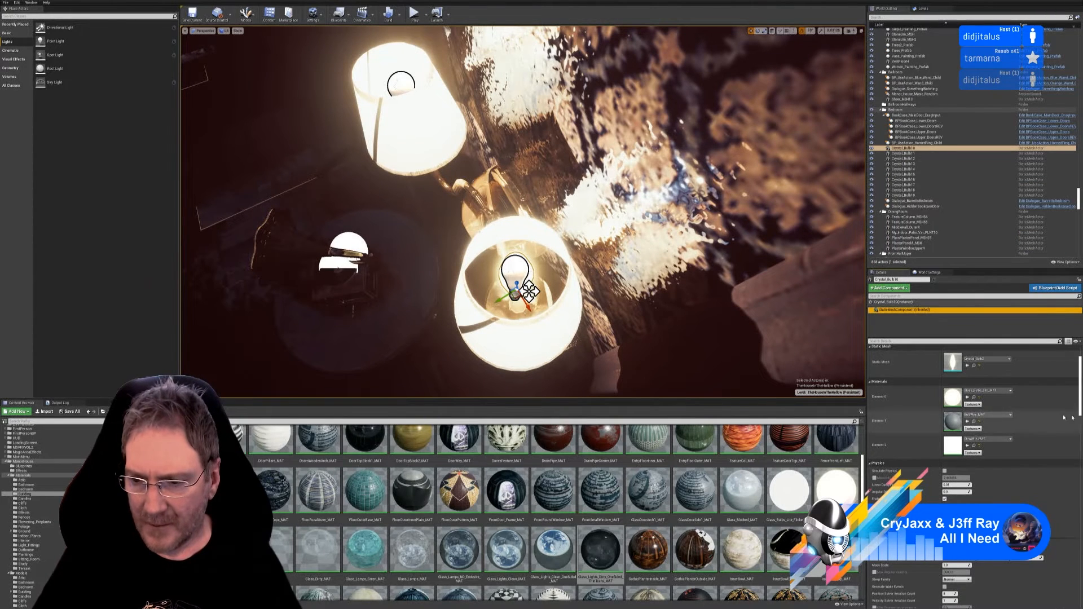
drag(1081, 409, 1046, 487)
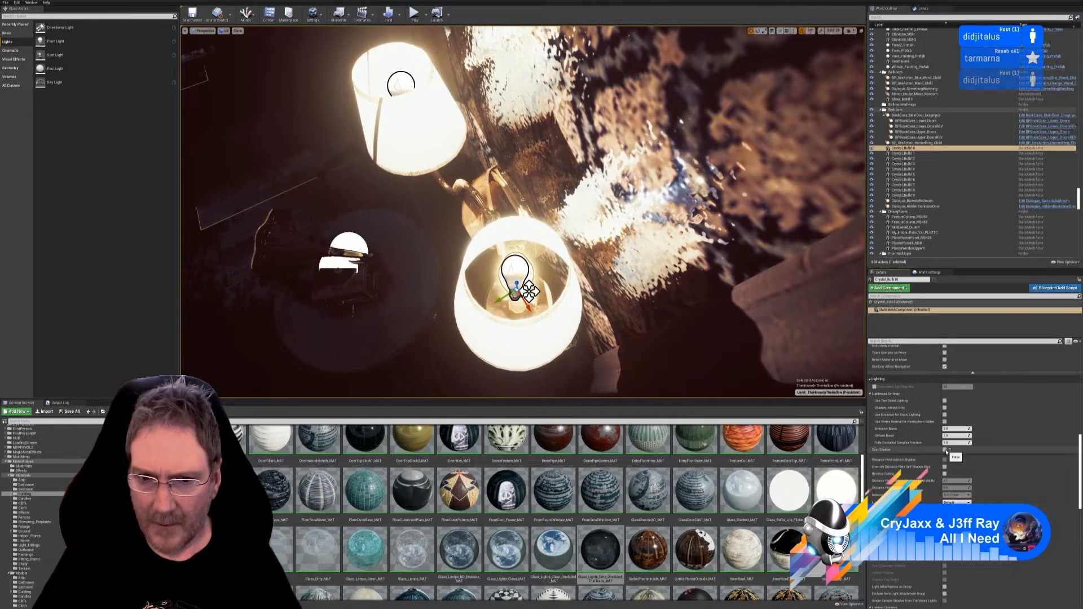
Select the bulb in the same wall lamp's other lampshade and turn off its Cast Shadow option
right_drag(427, 158, 429, 133)
click(501, 245)
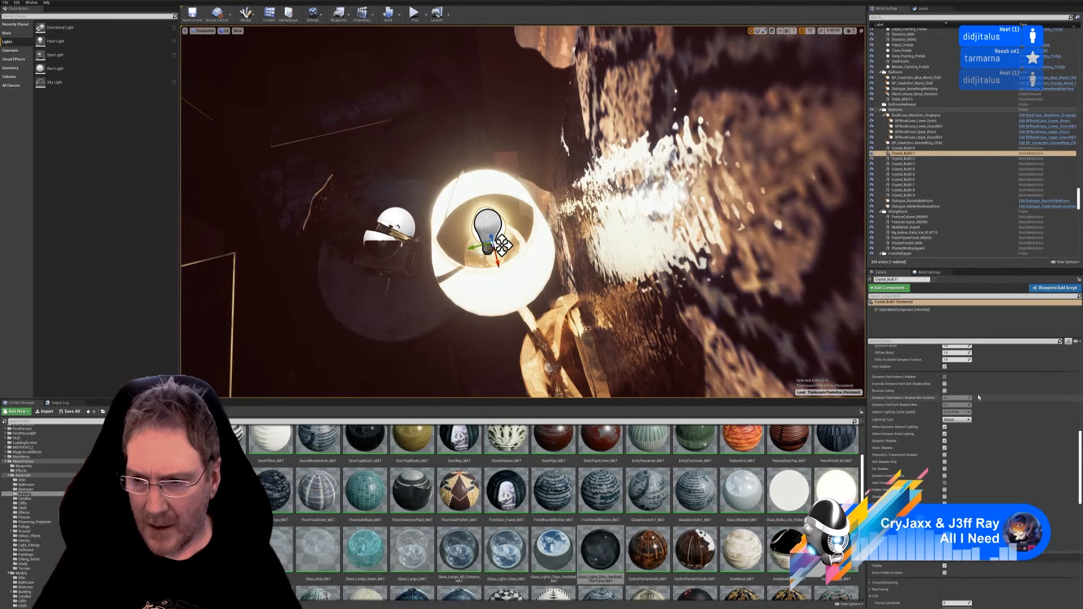
click(945, 367)
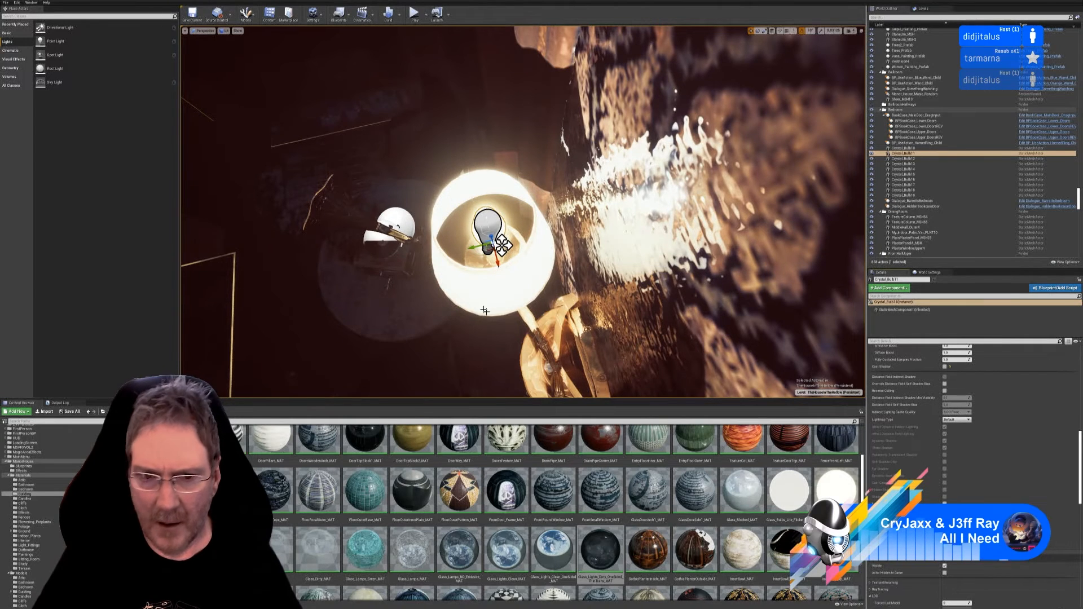
Select the bulb in one lampshade of the first double wall lamp and turn off its shadow casting
mouse_move(523, 212)
right_down()
mouse_move(474, 203)
mouse_move(490, 189)
mouse_move(541, 206)
mouse_move(491, 211)
mouse_move(519, 212)
mouse_move(476, 178)
mouse_move(491, 189)
mouse_move(488, 212)
mouse_move(518, 183)
mouse_move(533, 189)
mouse_move(524, 214)
mouse_move(529, 202)
right_up()
click(499, 195)
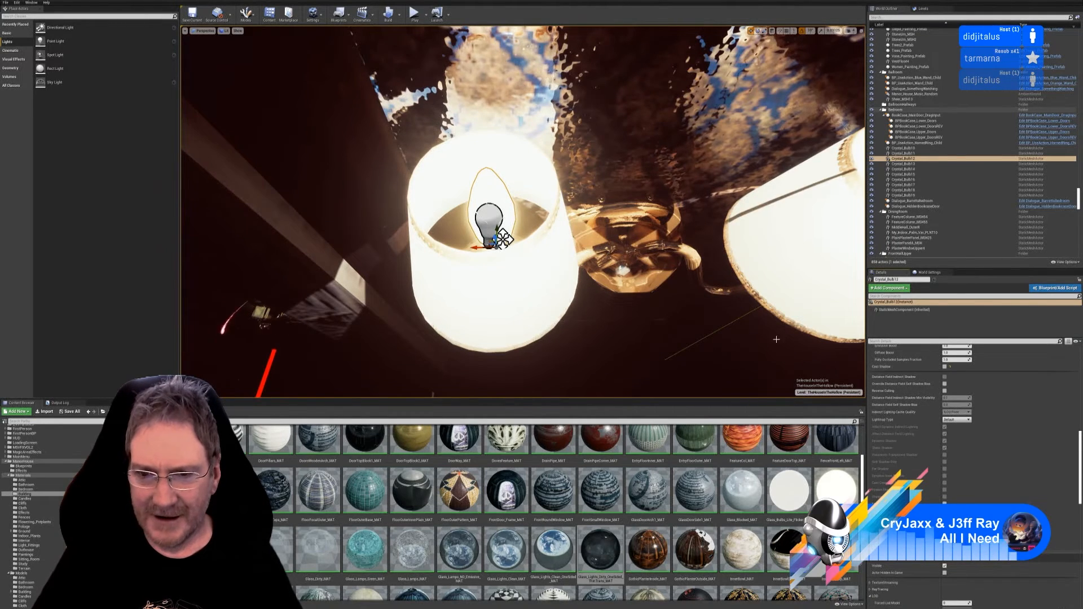
right_drag(776, 339, 670, 327)
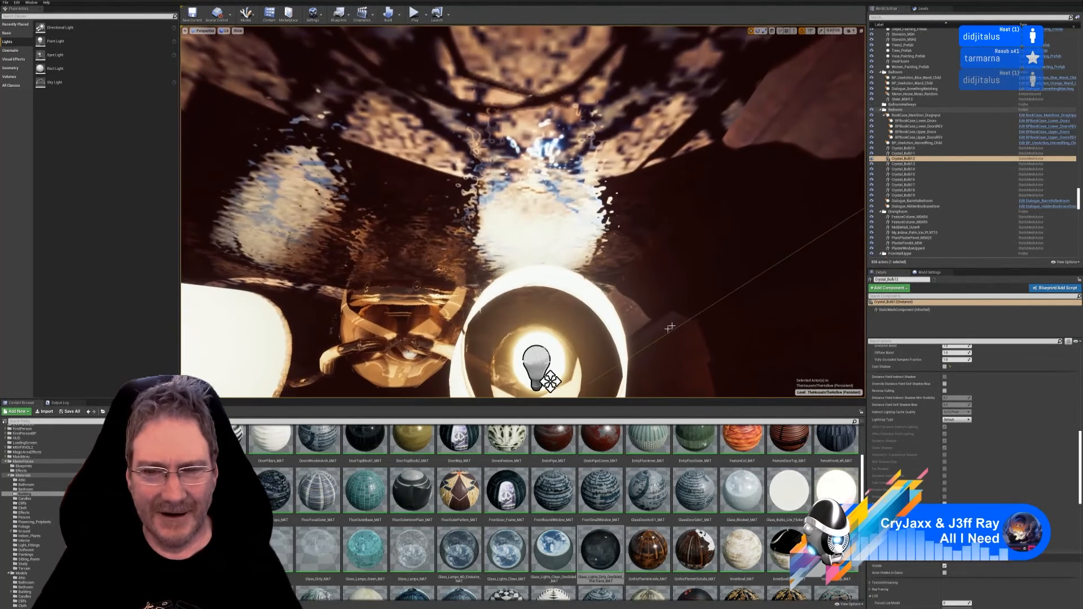
Select the bulb in the double wall lamp's remaining lampshade, turn off its Cast Shadow option, and deselect it
click(535, 337)
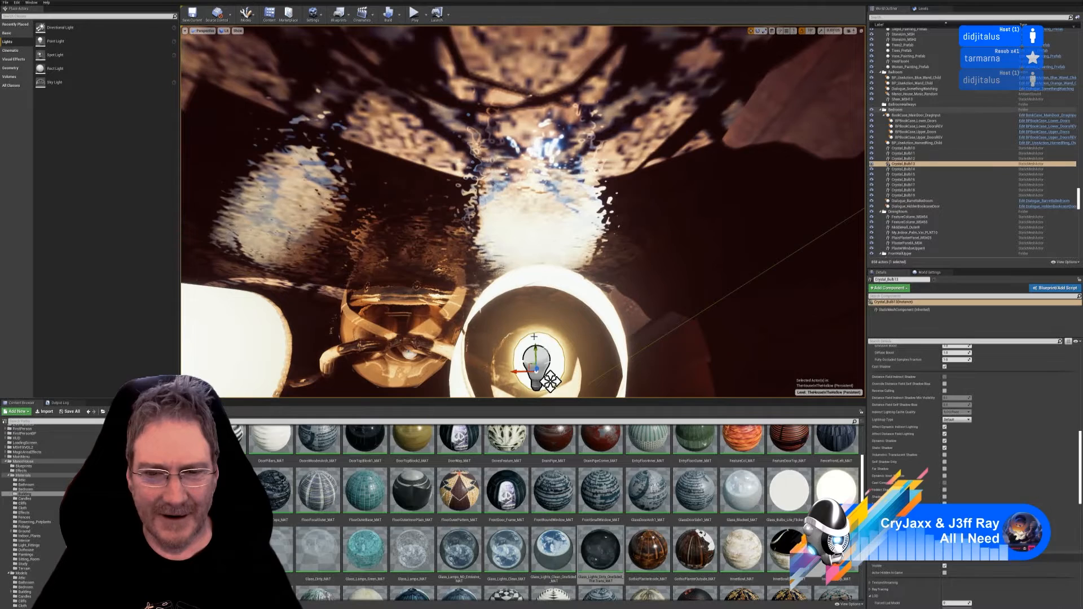
click(944, 368)
right_drag(775, 338, 542, 283)
key(Escape)
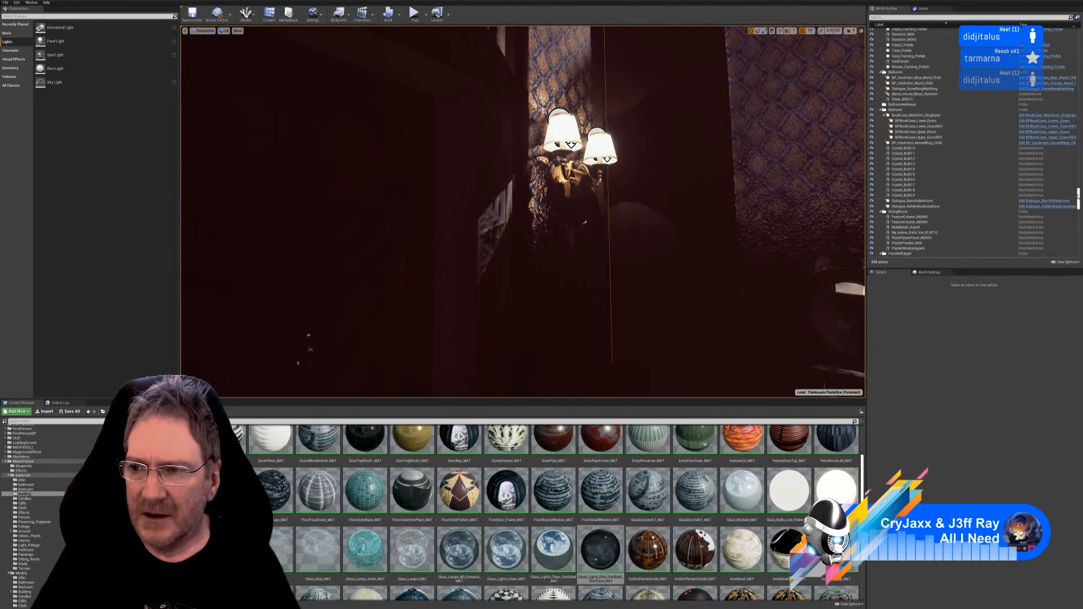
Set the Max Draw Distance of PointLight12 to 1500 on its point light component
drag(1079, 196, 1078, 248)
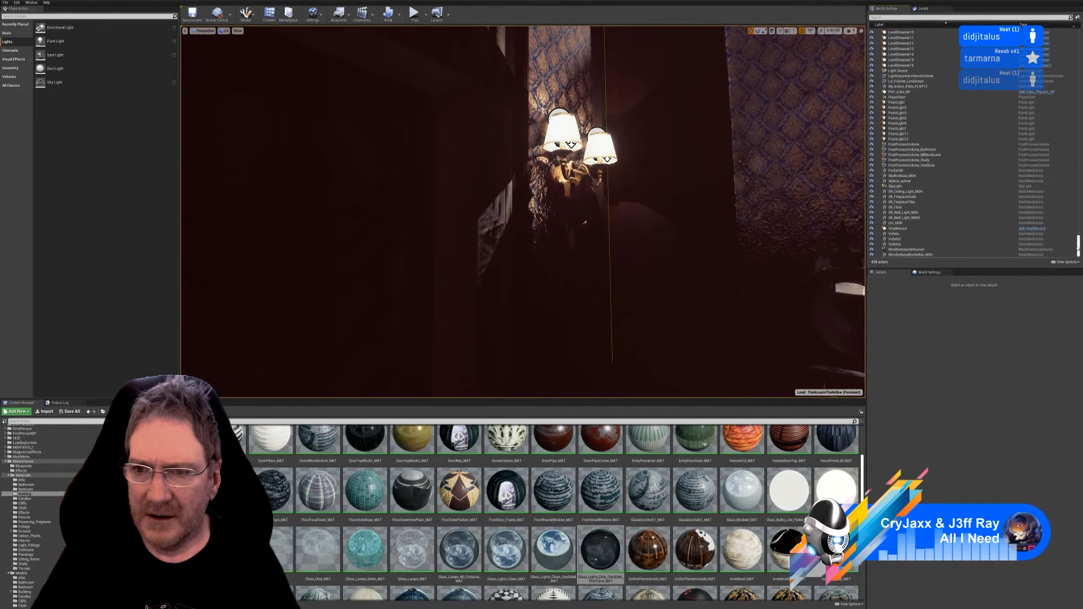
double_click(900, 141)
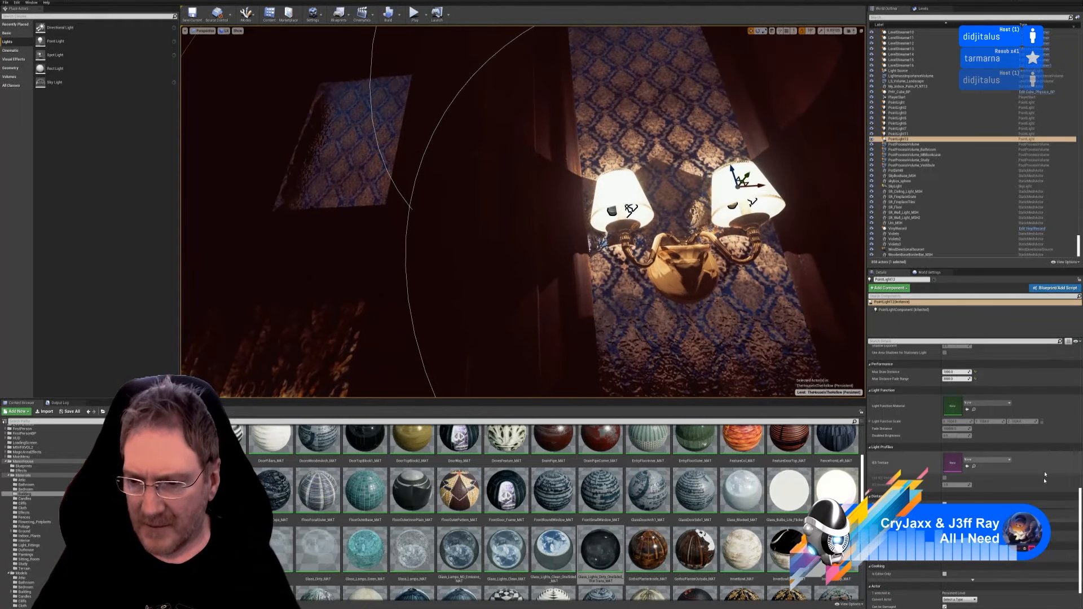
scroll(1032, 480, down, 3)
scroll(999, 497, up, 2)
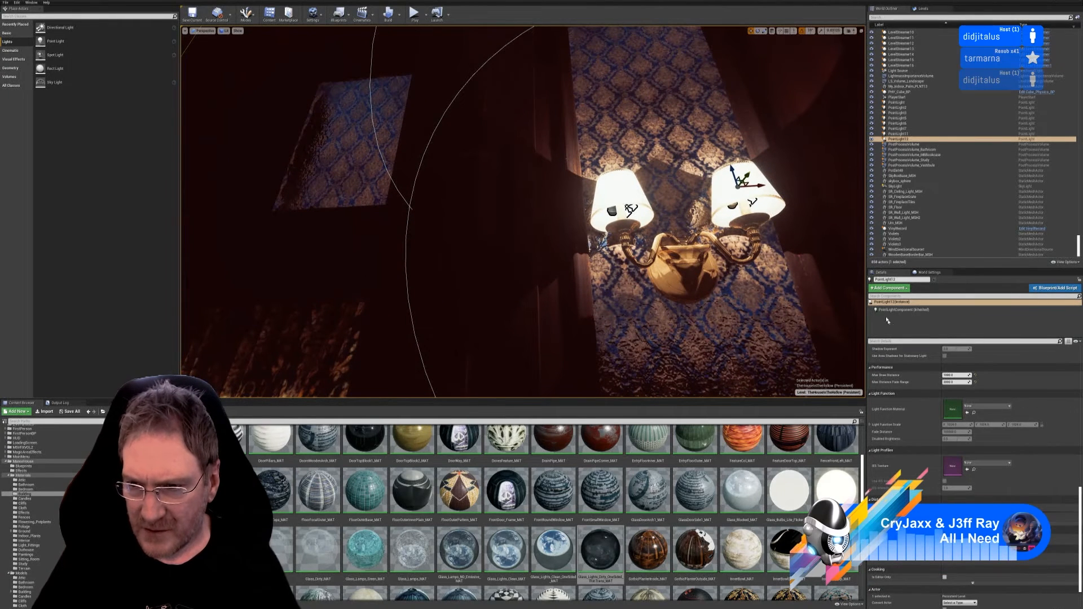
click(902, 311)
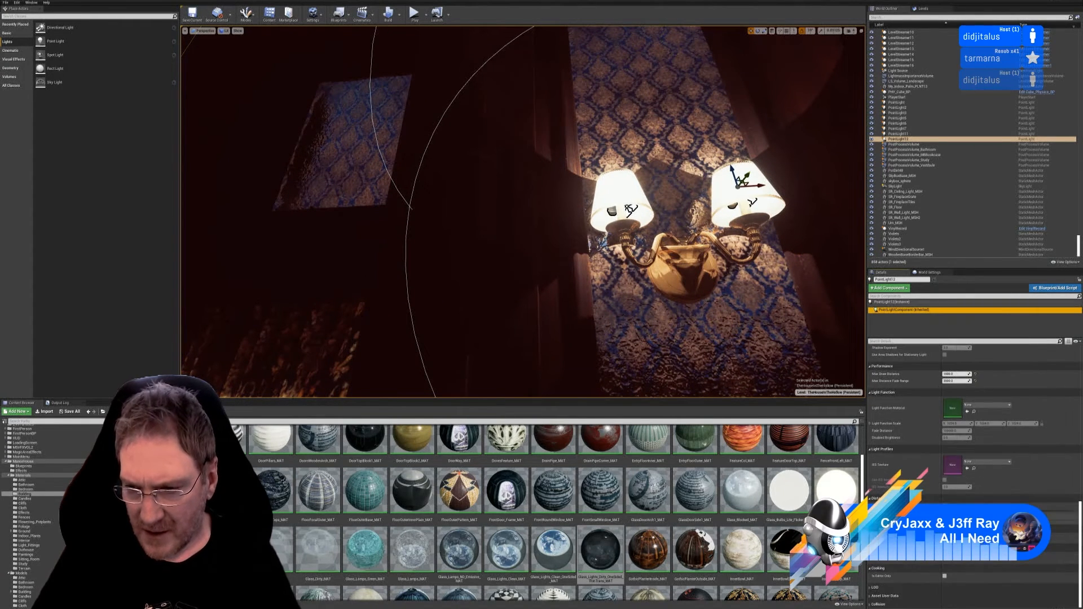
scroll(966, 432, up, 2)
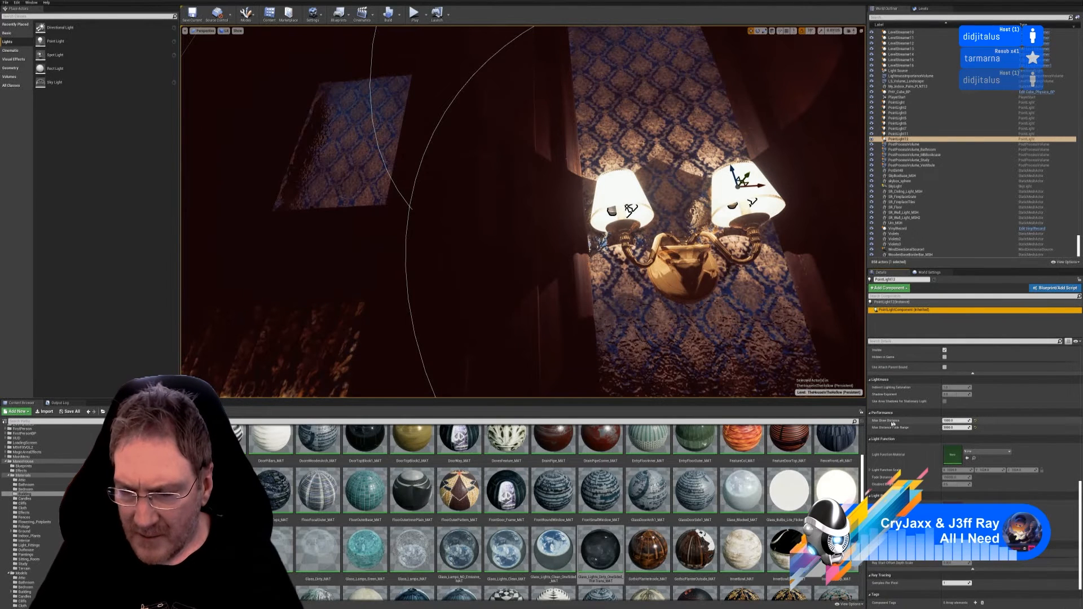
click(956, 420)
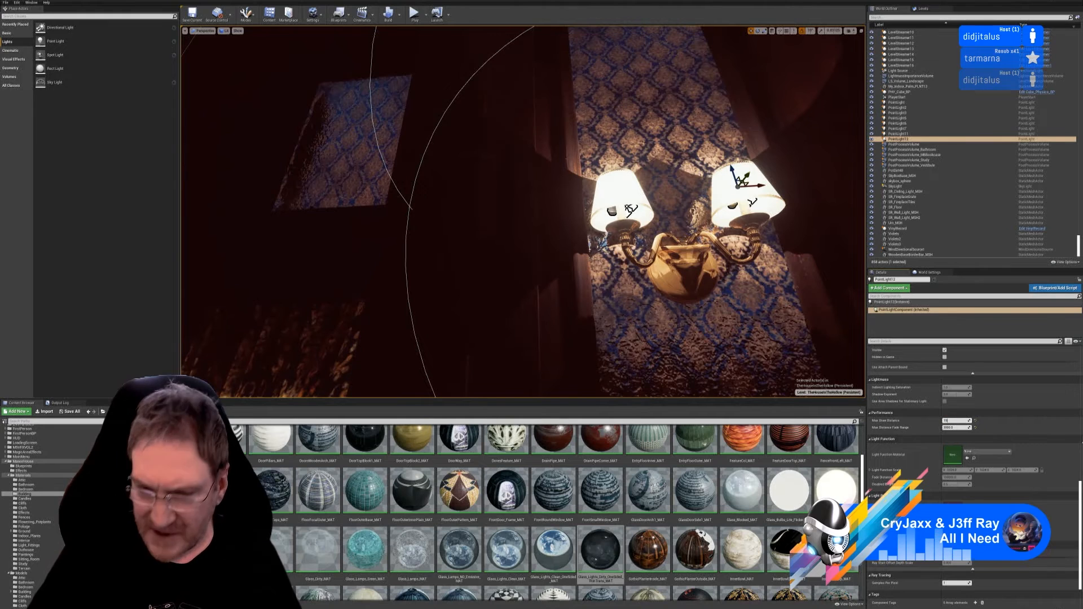
text(1500)
key(Return)
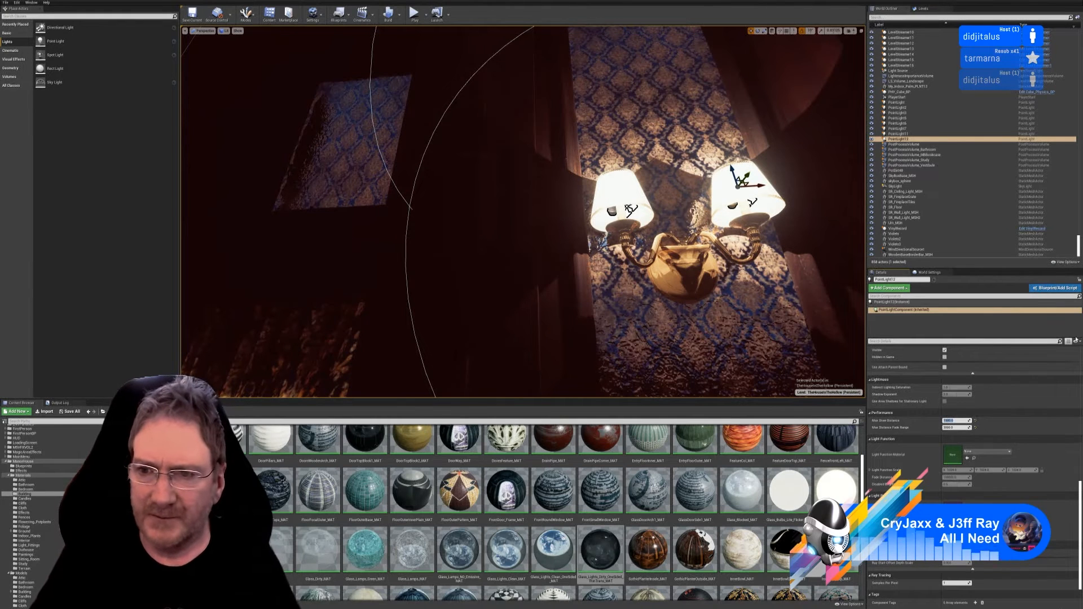
Set the Max Draw Distance to 1500 on the other three wall-lamp point lights, PointLight11, PointLight7 and PointLight6
click(902, 134)
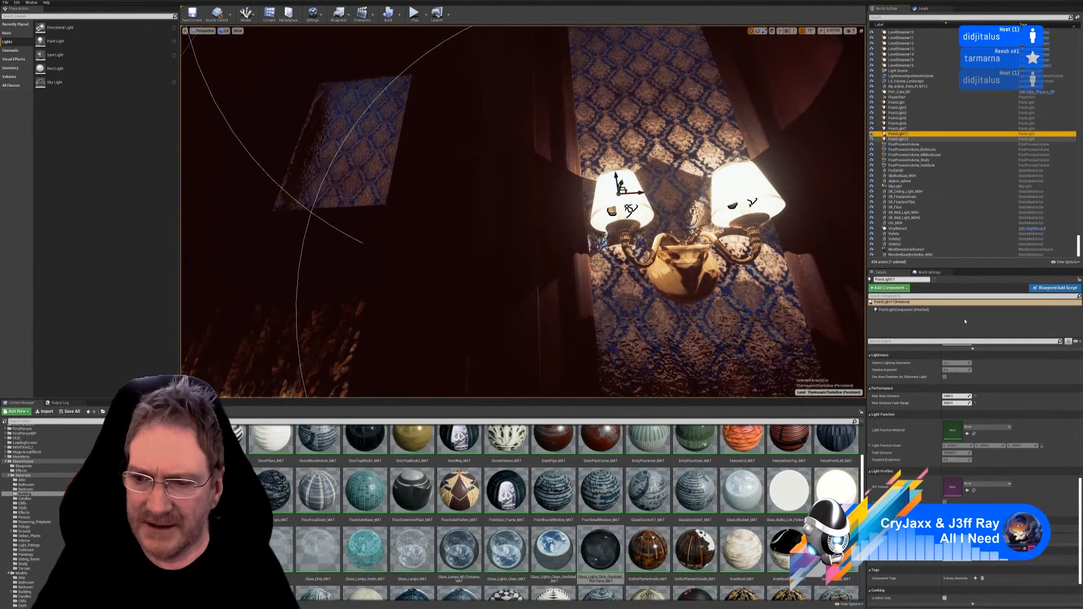
click(956, 396)
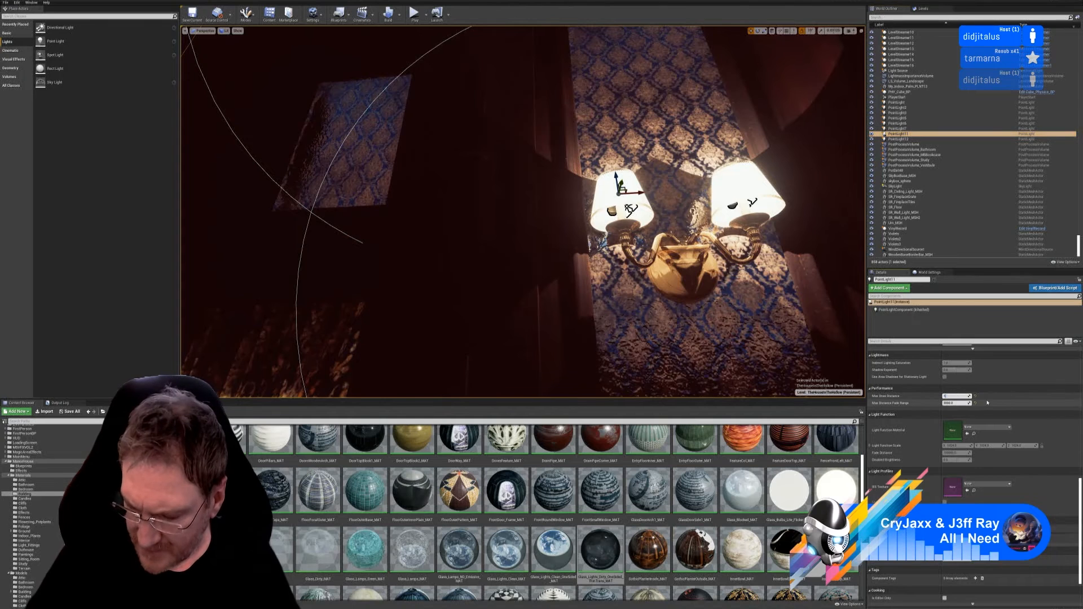
key(Return)
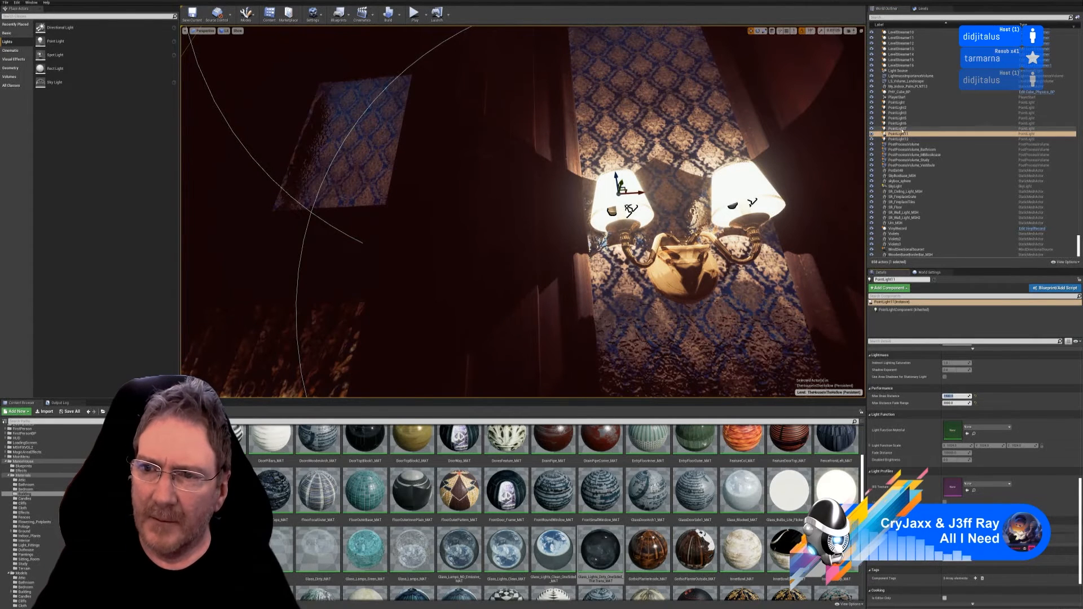
click(905, 129)
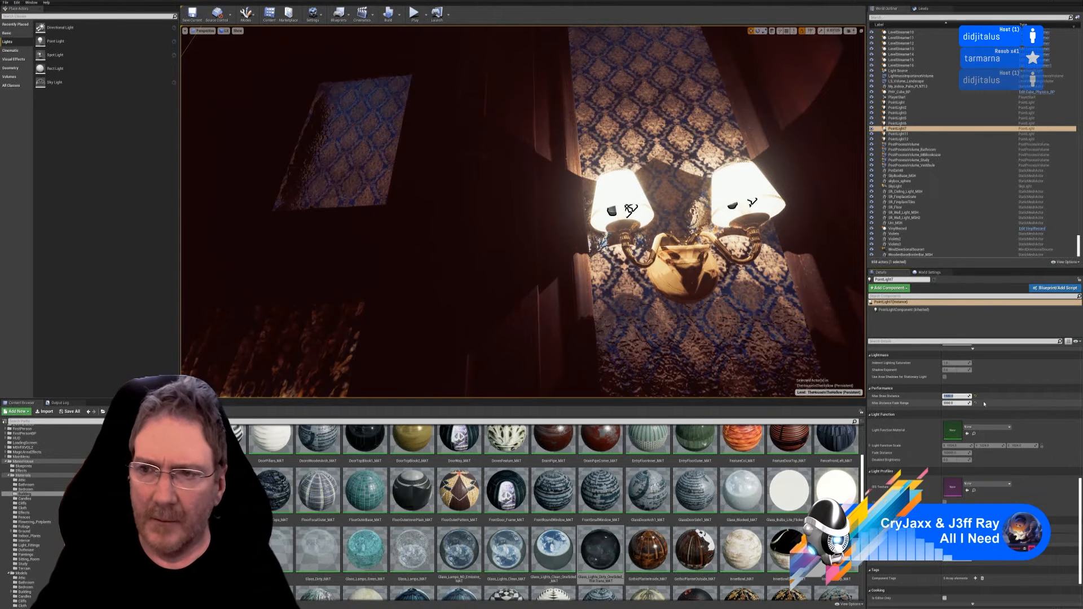
double_click(898, 124)
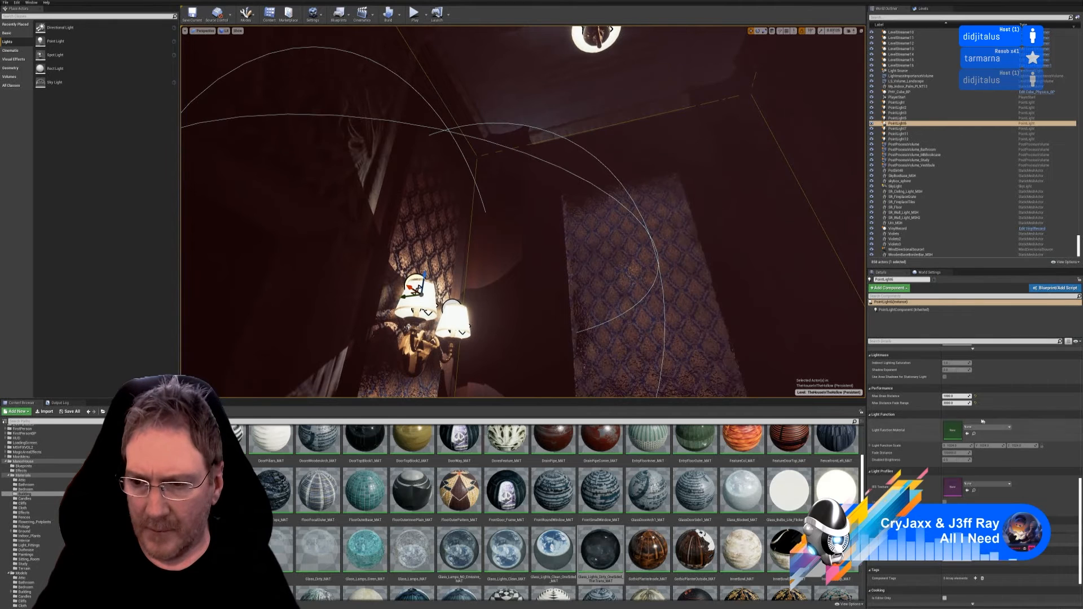
text(15)
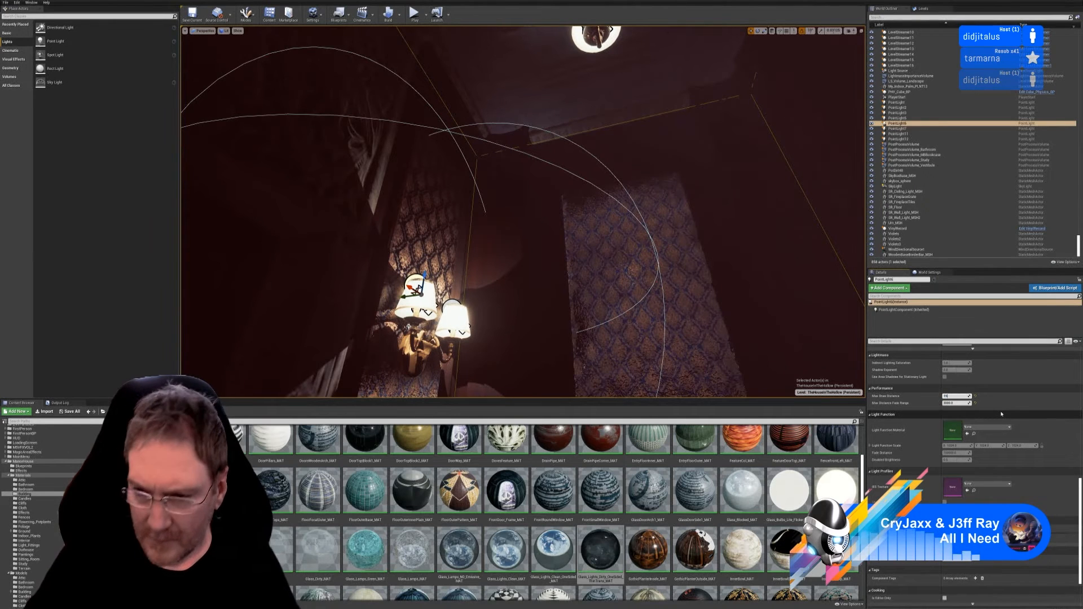
text(00)
key(Return)
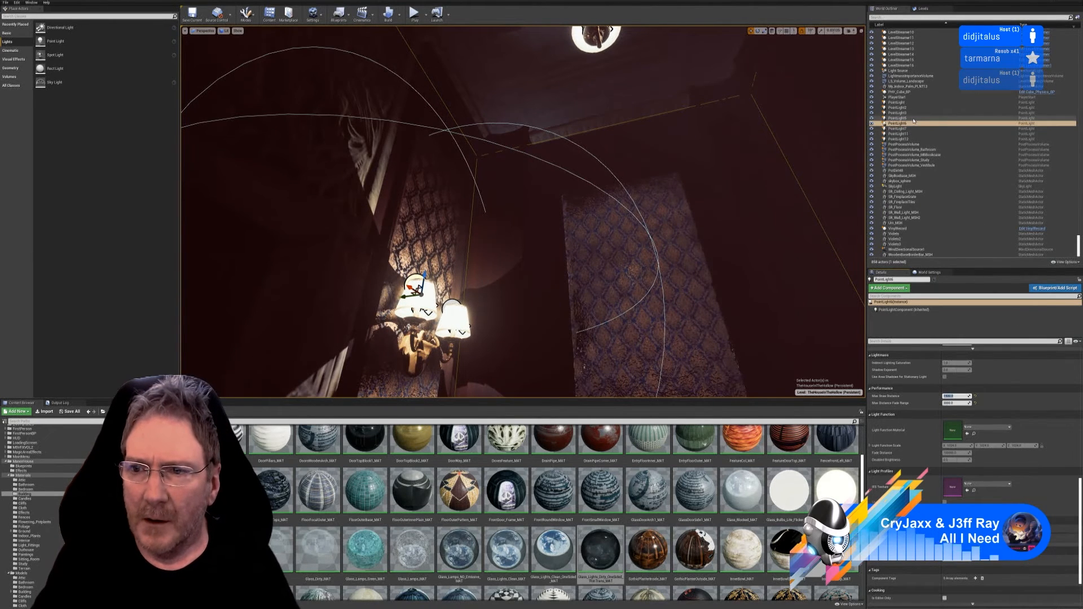
Set the Max Draw Distance to 1500 on three of the chandelier's point lights, including PointLight3 and PointLight2
click(914, 118)
click(957, 396)
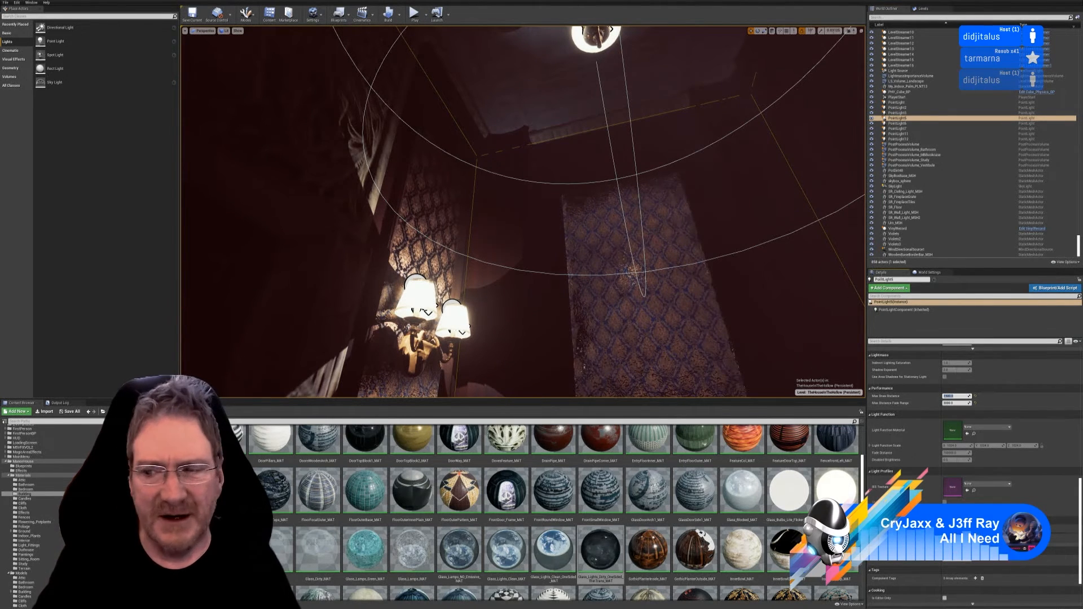
click(905, 112)
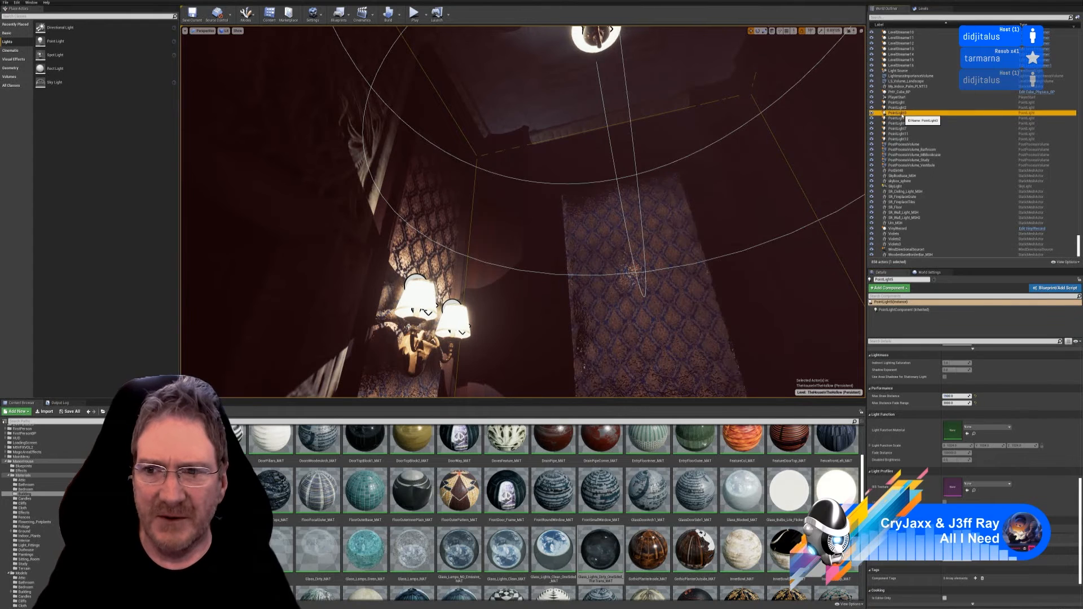
click(953, 396)
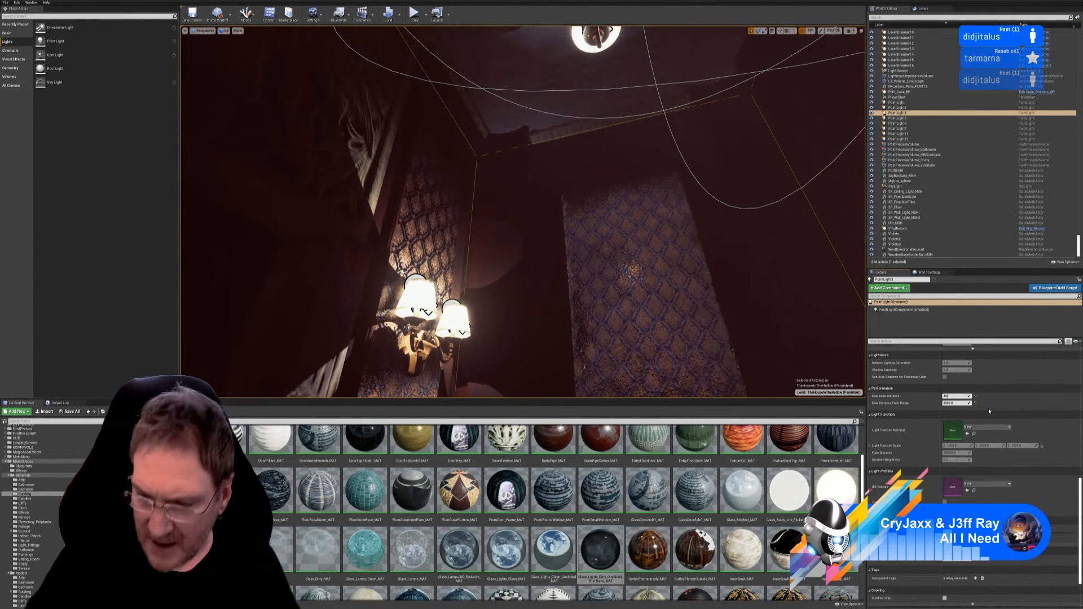
key(f)
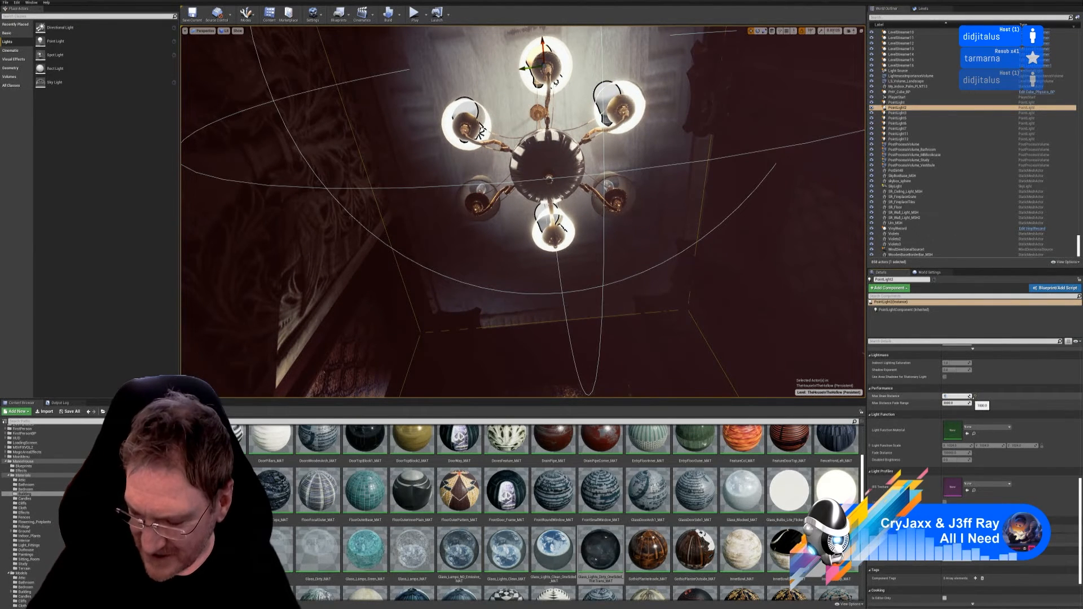
text(1500)
key(Return)
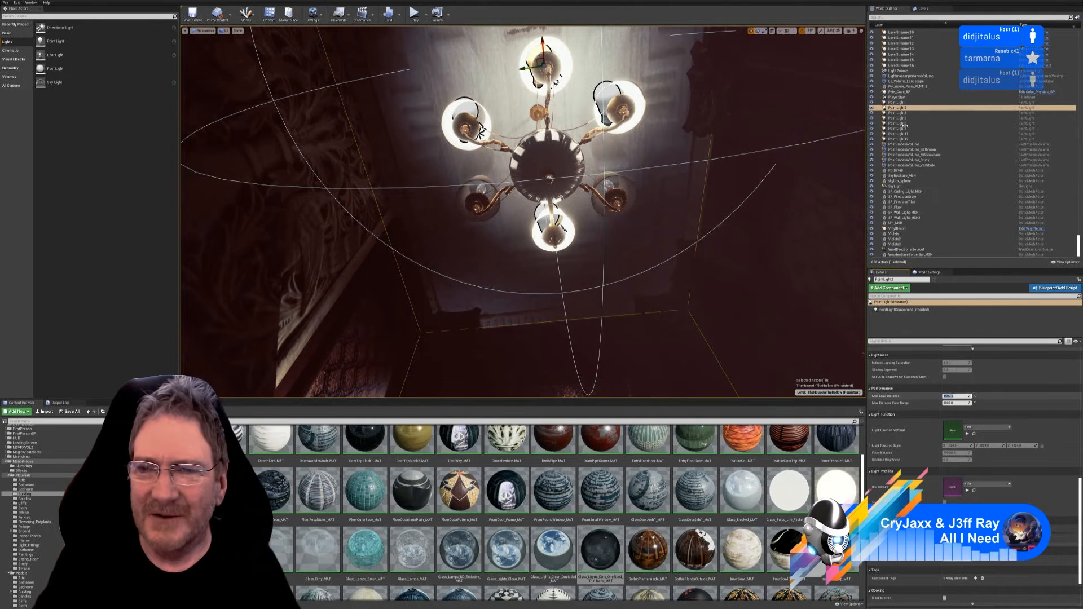
Set the Max Draw Distance of the chandelier's remaining point light, PointLight, to 1500
click(903, 103)
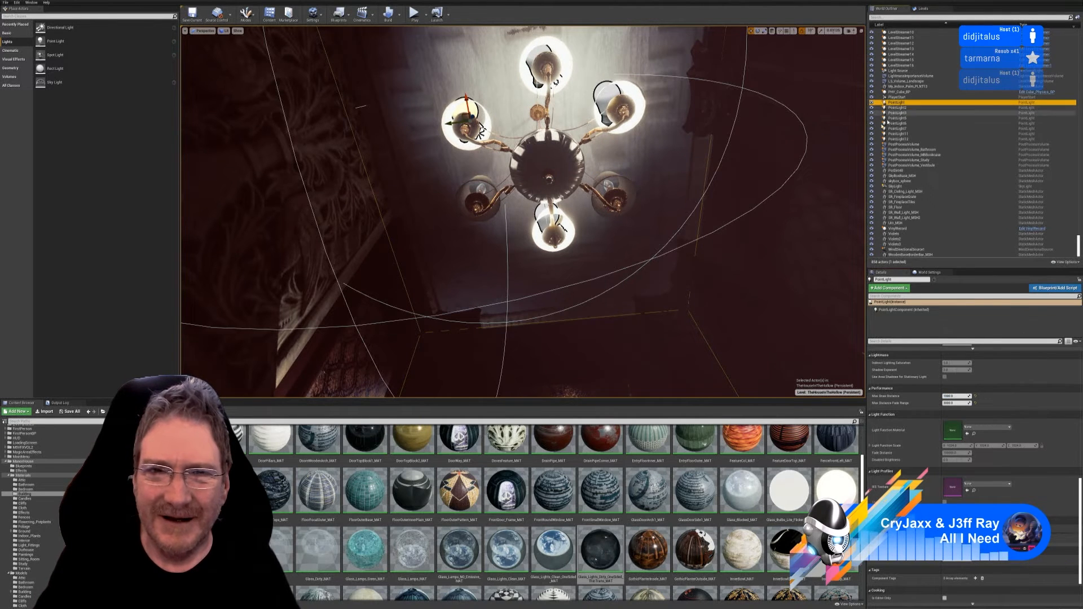
right_drag(625, 248, 554, 211)
click(952, 396)
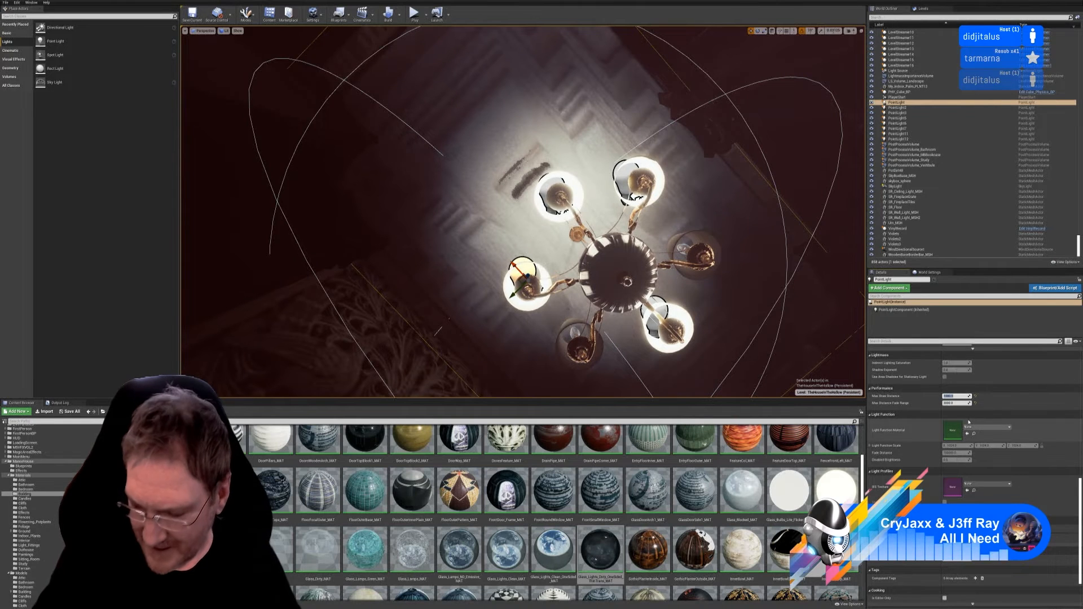
text(1500)
key(Return)
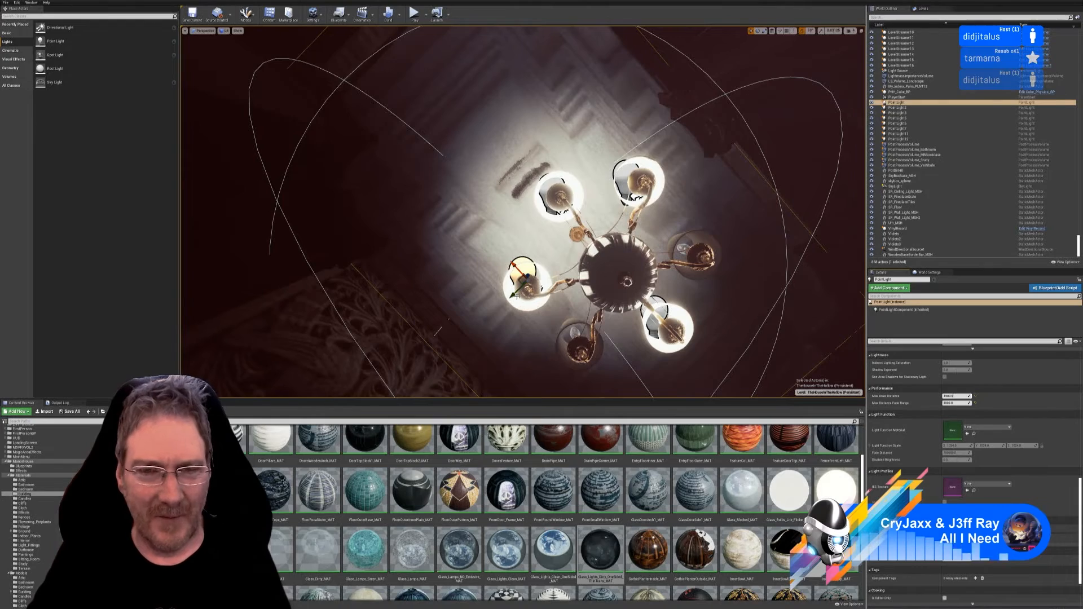
Deselect the light and examine the lighting of the chandelier and both wall lamps from several viewpoints in the study
right_drag(517, 295, 517, 344)
key(Escape)
right_drag(517, 295, 903, 372)
right_drag(387, 357, 377, 331)
right_drag(528, 295, 518, 311)
right_drag(437, 227, 610, 233)
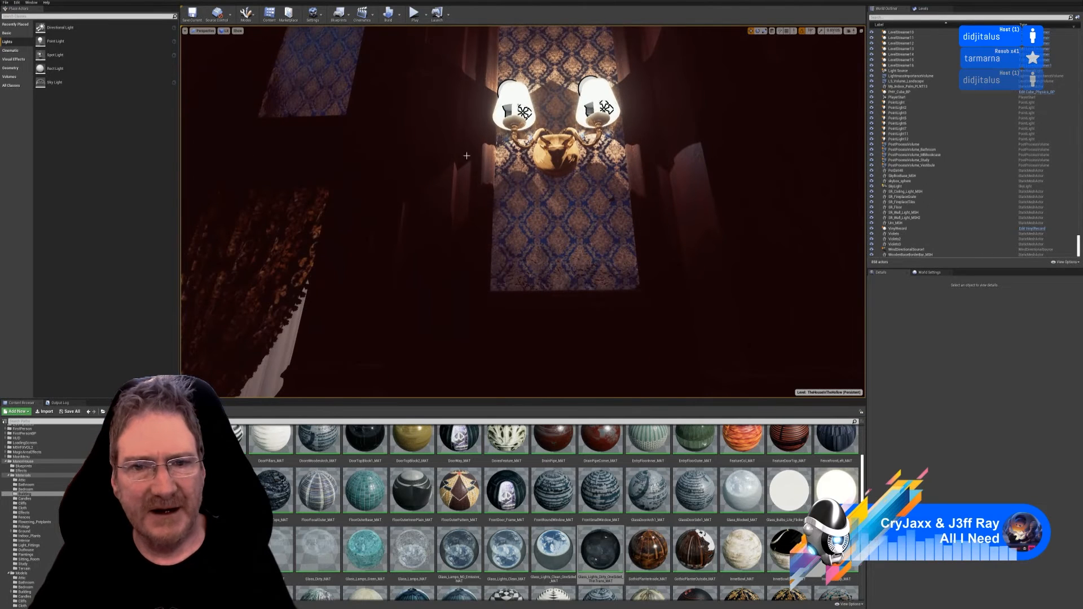
right_drag(525, 200, 479, 148)
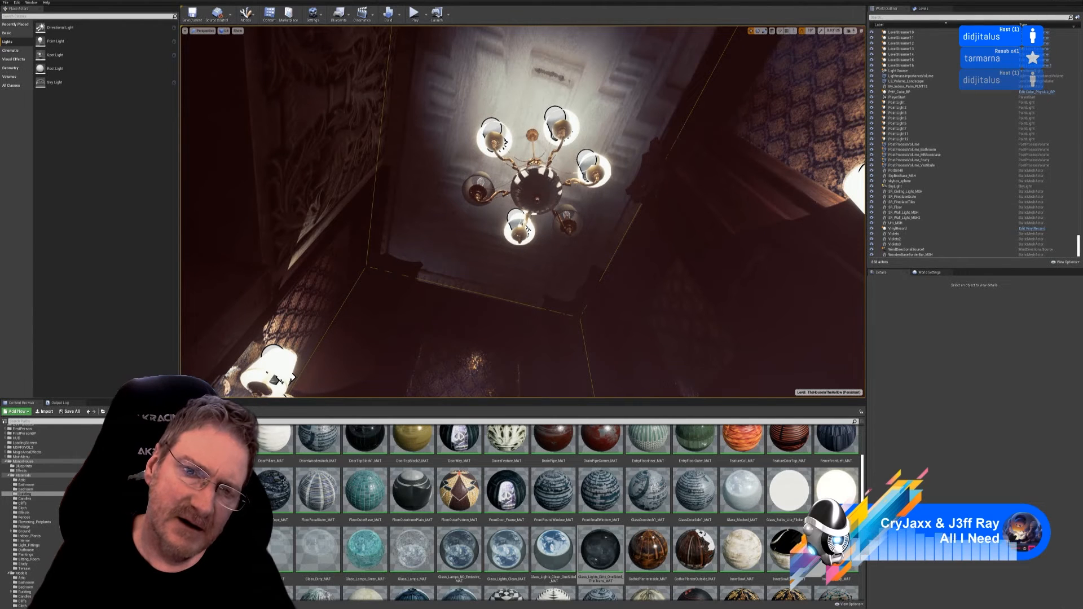
right_drag(523, 211, 521, 287)
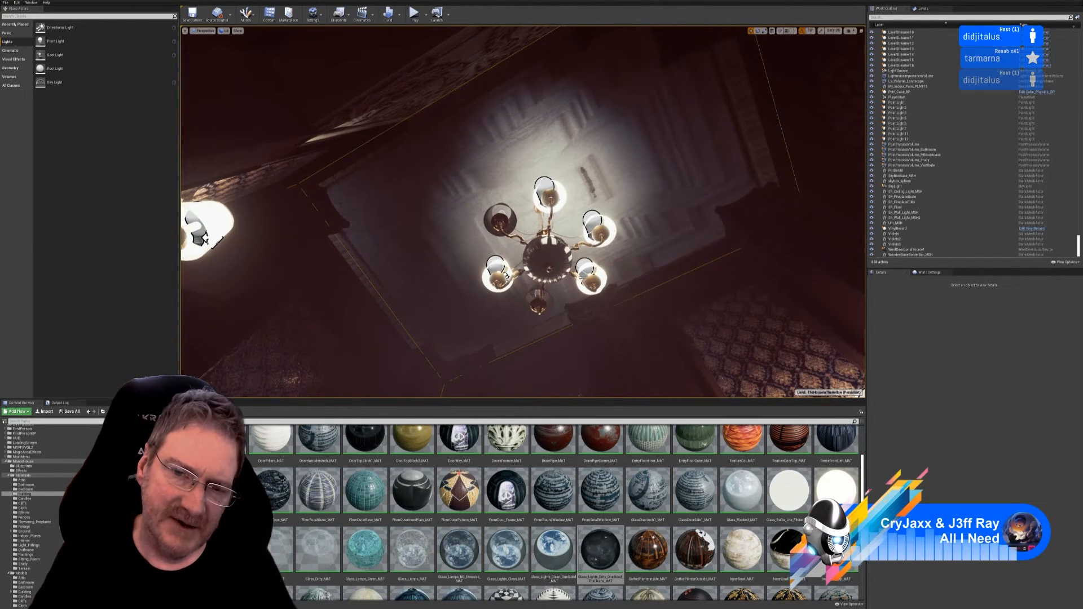
Assign the Glass_Bulbs_Lite_Flicker_MAT material as the Light Function Material of the chandelier's PointLight
click(584, 264)
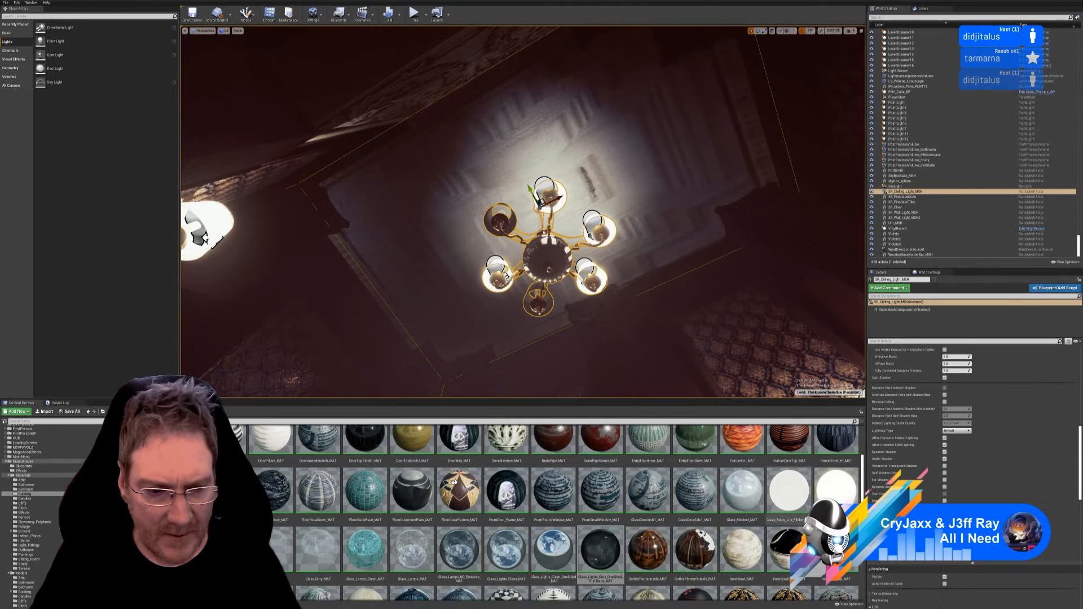
scroll(441, 500, down, 1)
scroll(544, 532, up, 2)
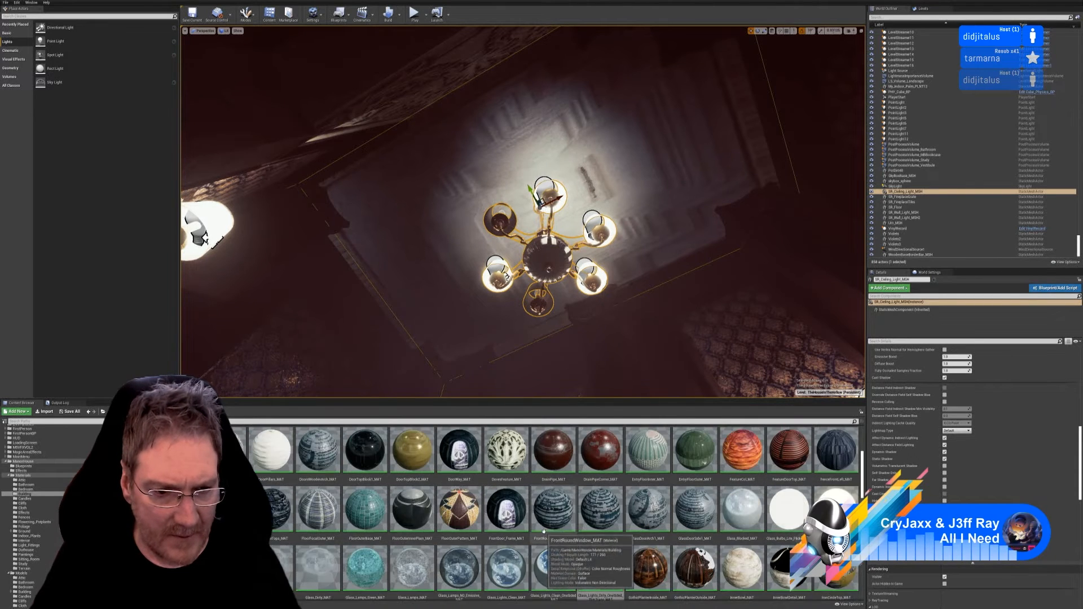
scroll(544, 532, up, 1)
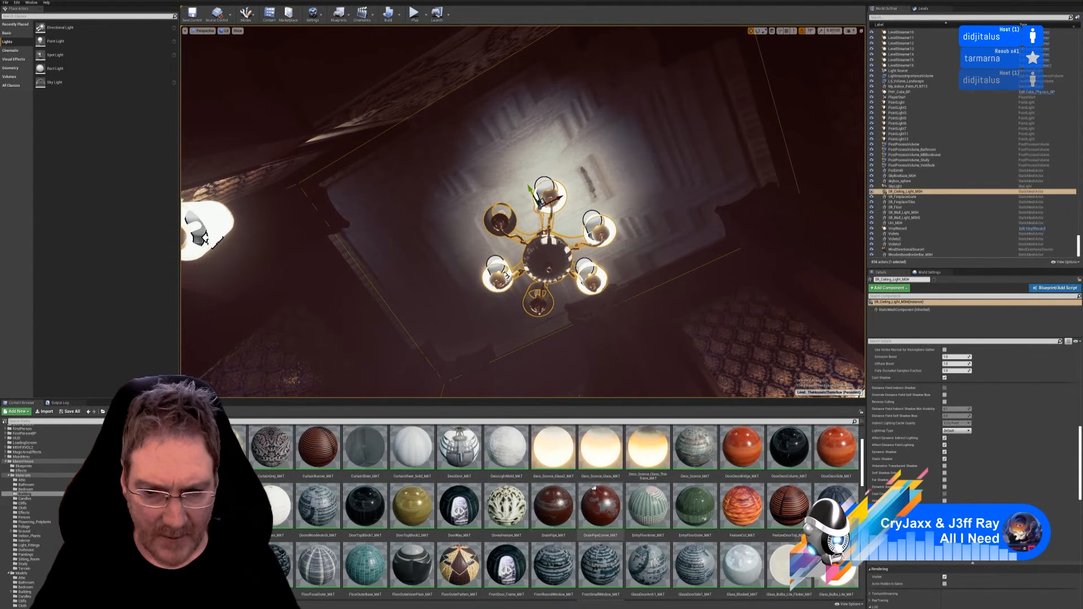
scroll(606, 503, down, 1)
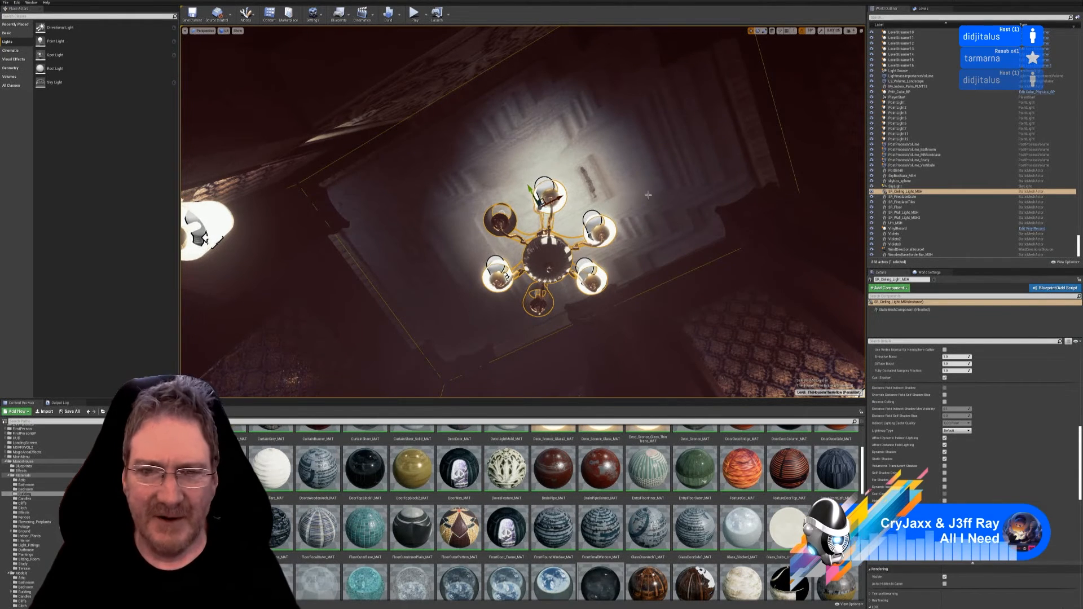
right_drag(648, 195, 578, 180)
key(w)
key(s)
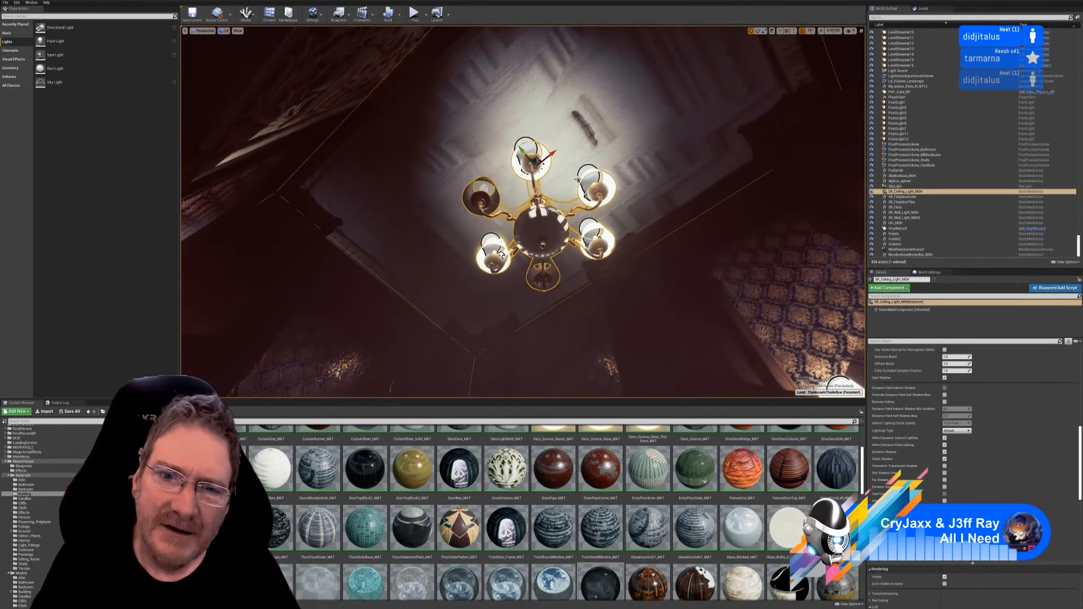
click(525, 143)
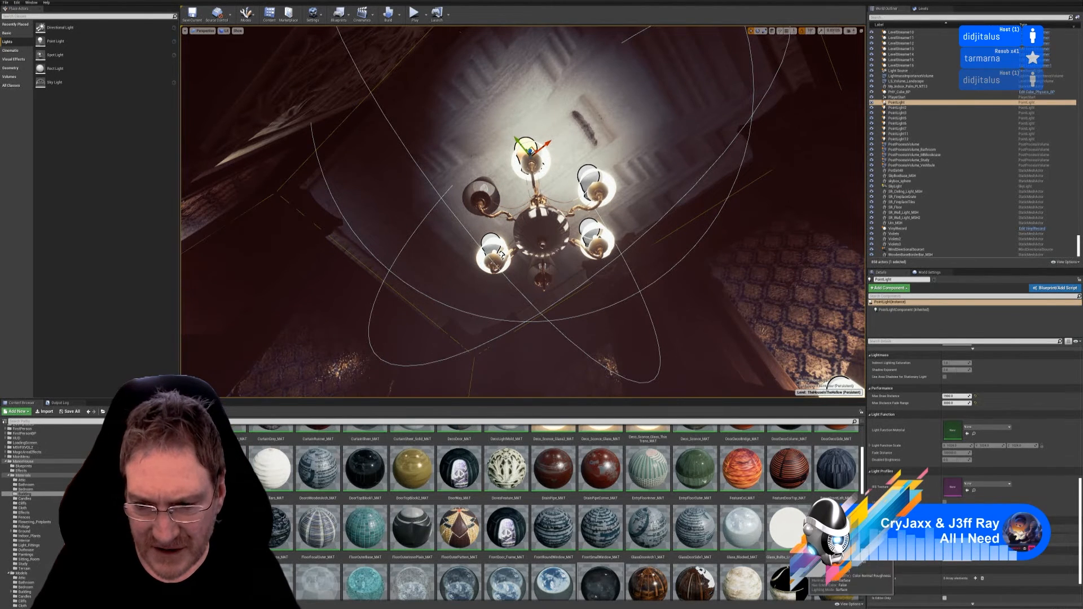
click(787, 530)
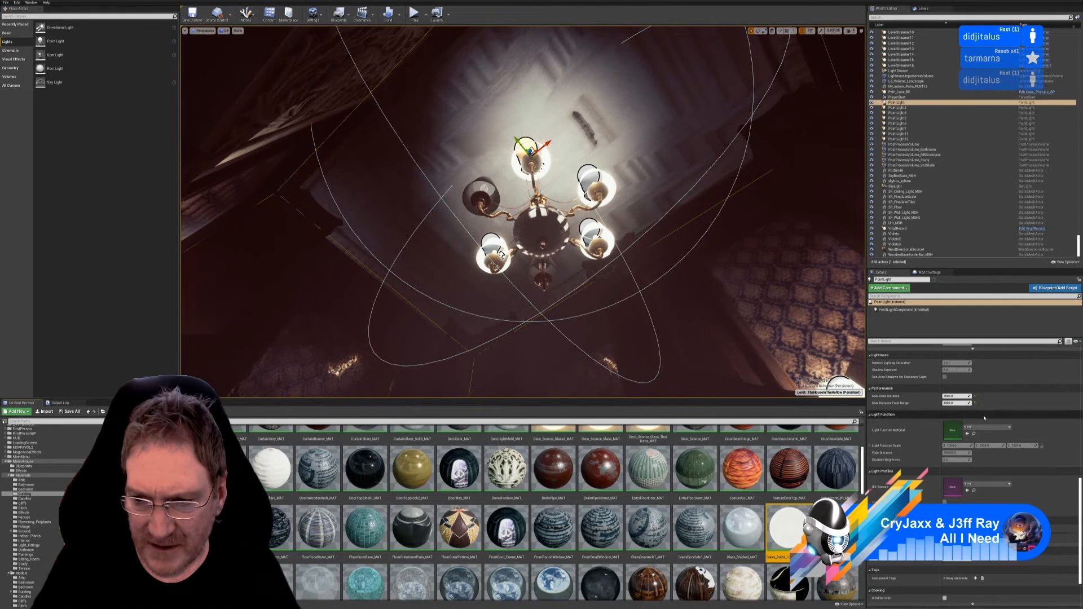
click(967, 434)
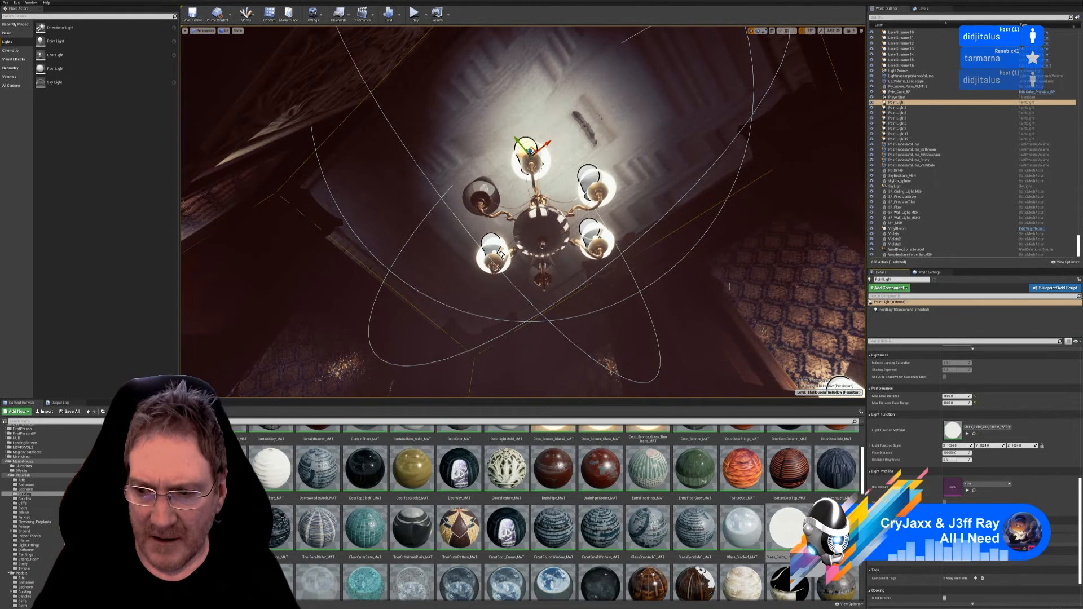
Deselect the light and examine the chandelier's lighting with the flicker light function from below
right_drag(523, 212, 530, 288)
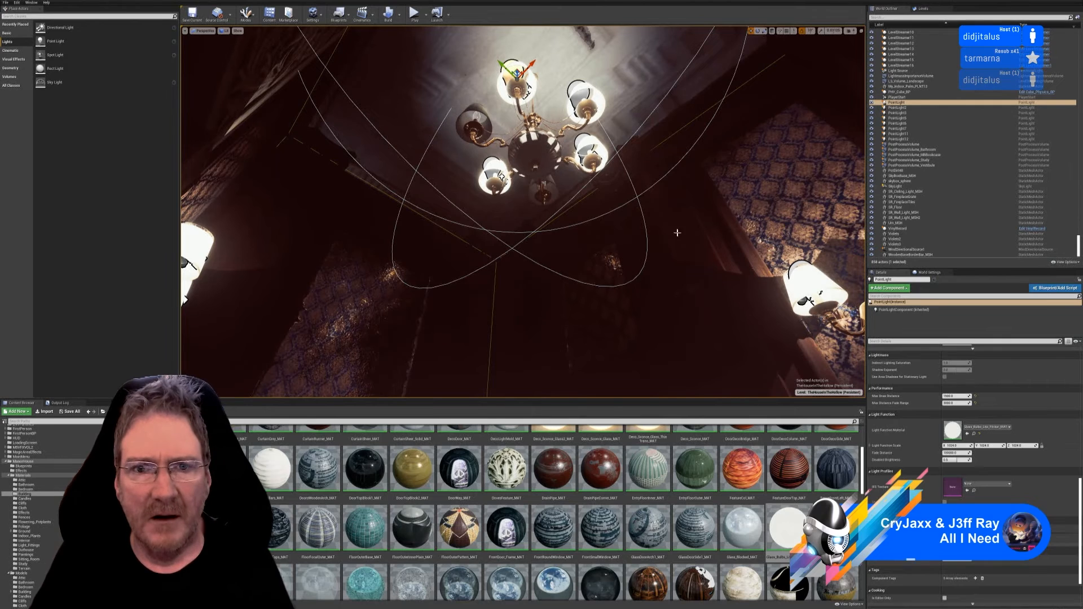
key(Escape)
right_drag(677, 232, 672, 188)
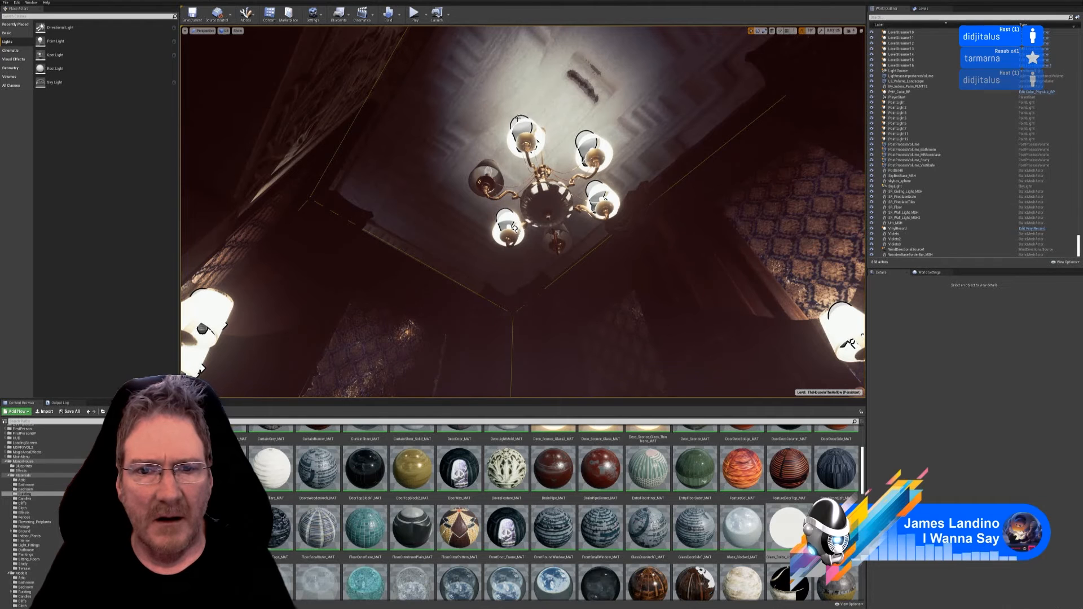
Review the light, rendering, performance and light function settings of the chandelier PointLight's component
click(518, 119)
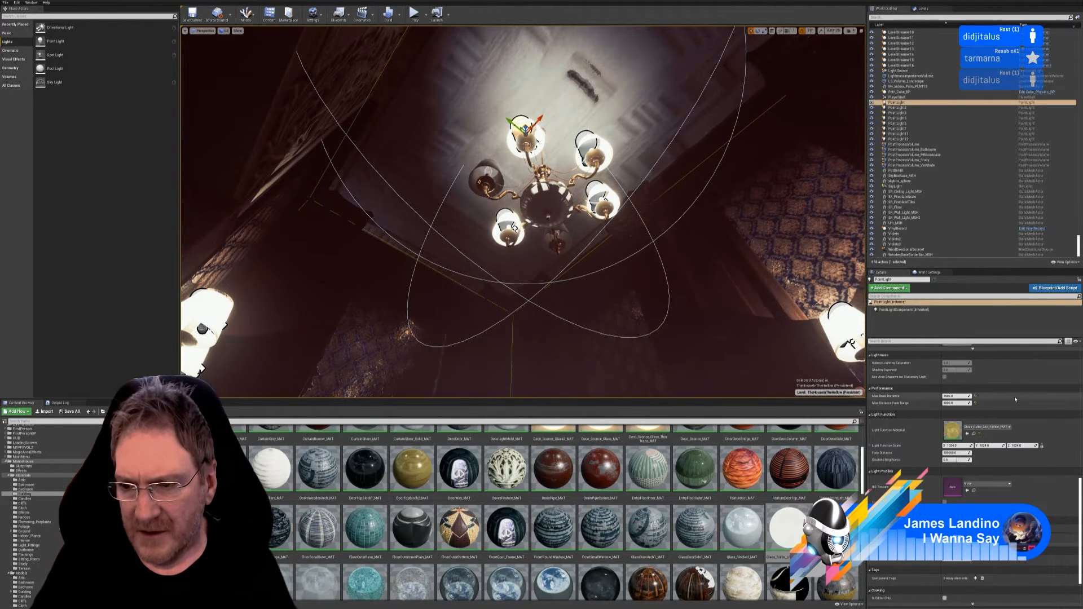
click(925, 310)
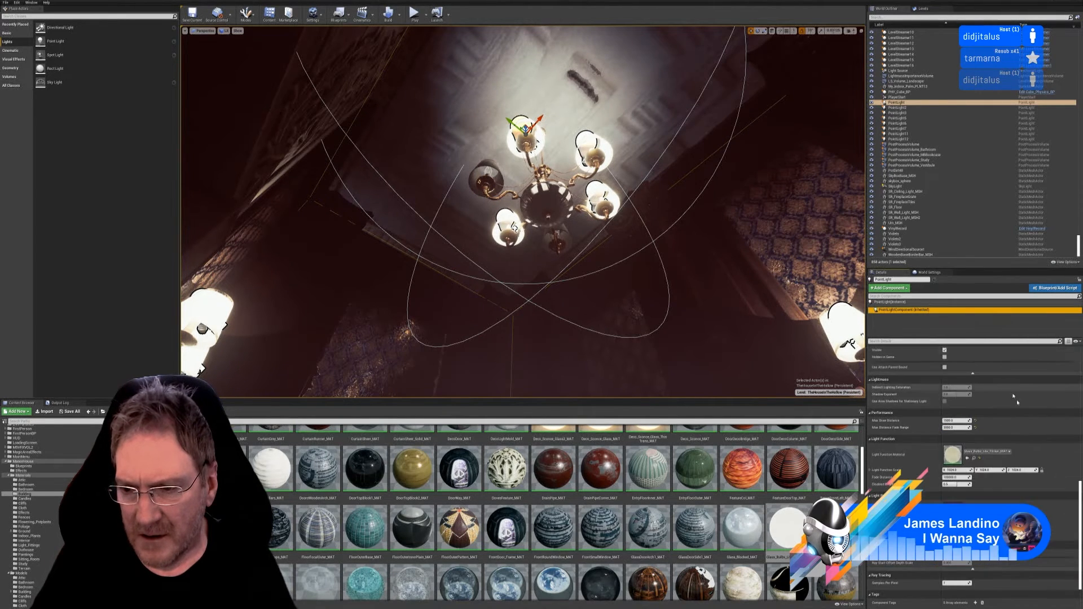
scroll(1016, 400, up, 10)
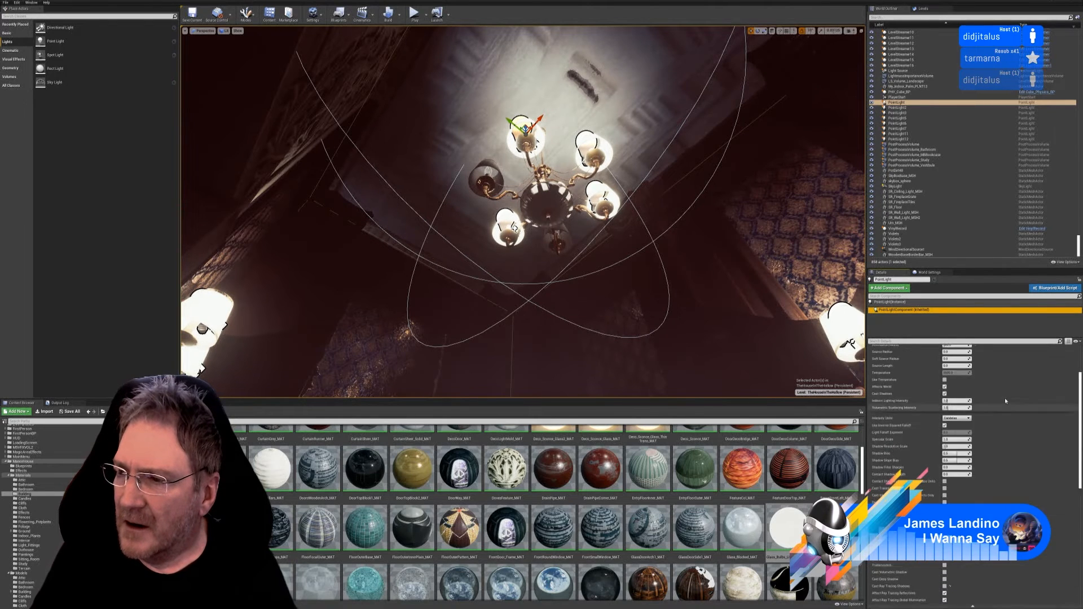
scroll(1003, 398, up, 5)
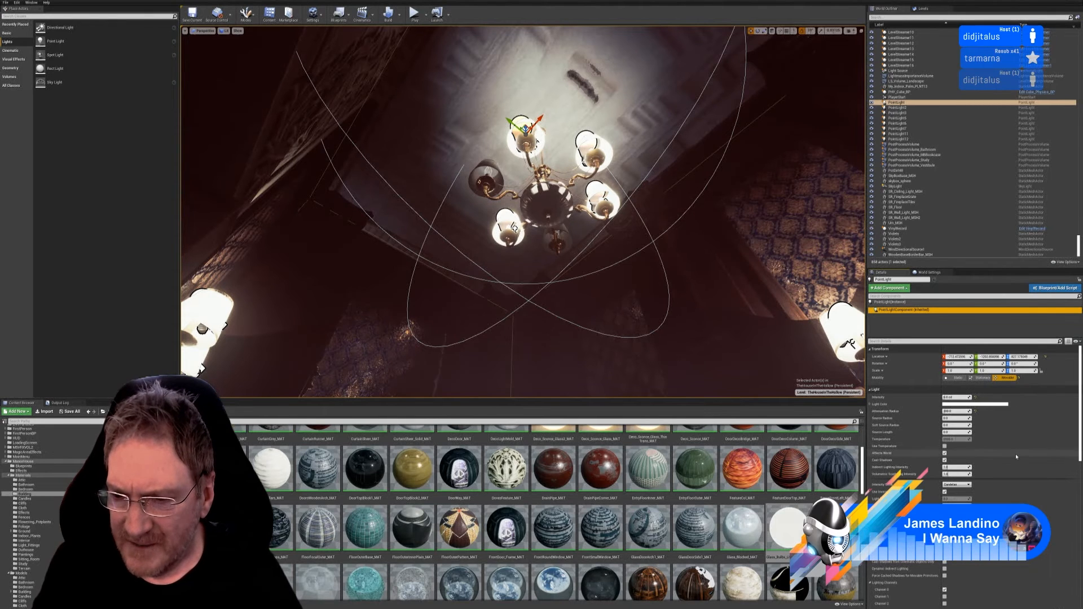
scroll(1013, 457, down, 3)
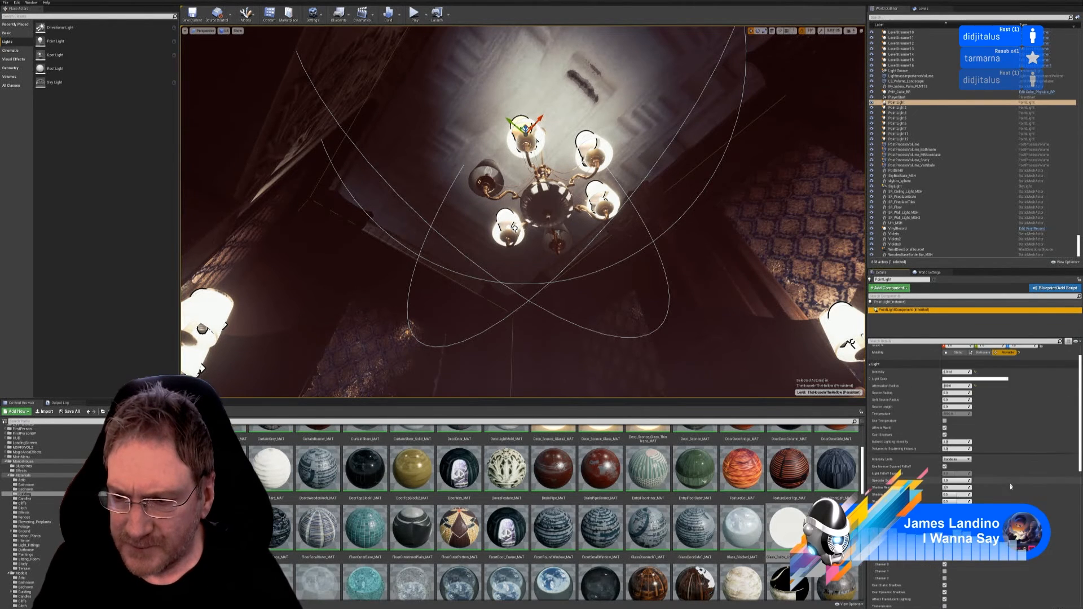
scroll(1018, 489, down, 9)
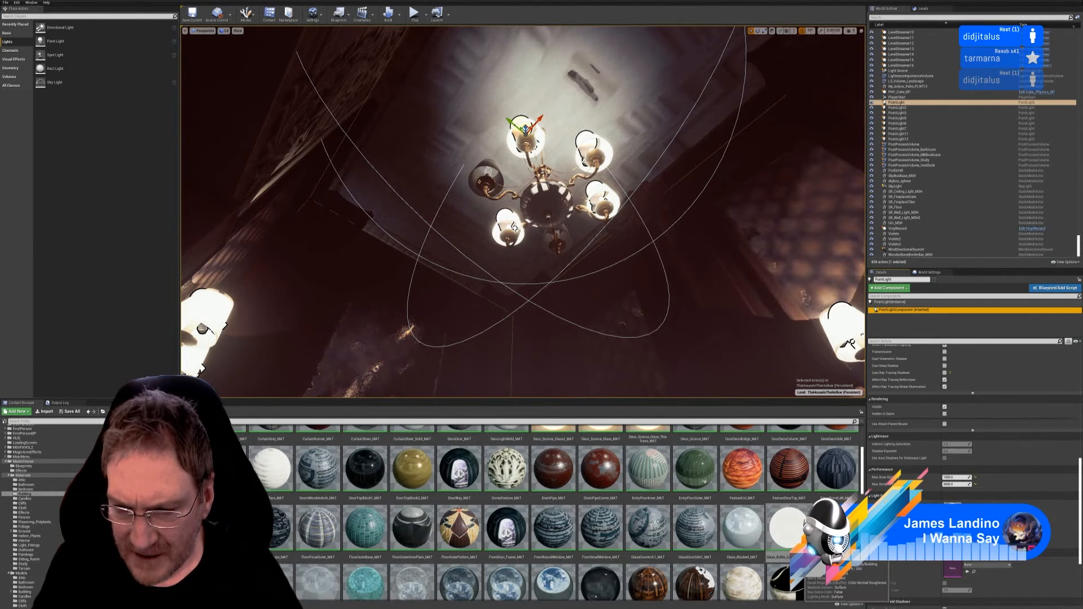
Open the Glass_Bulbs_Lite_Flicker_MAT material, inspect its node graph and preview, and close it
double_click(789, 527)
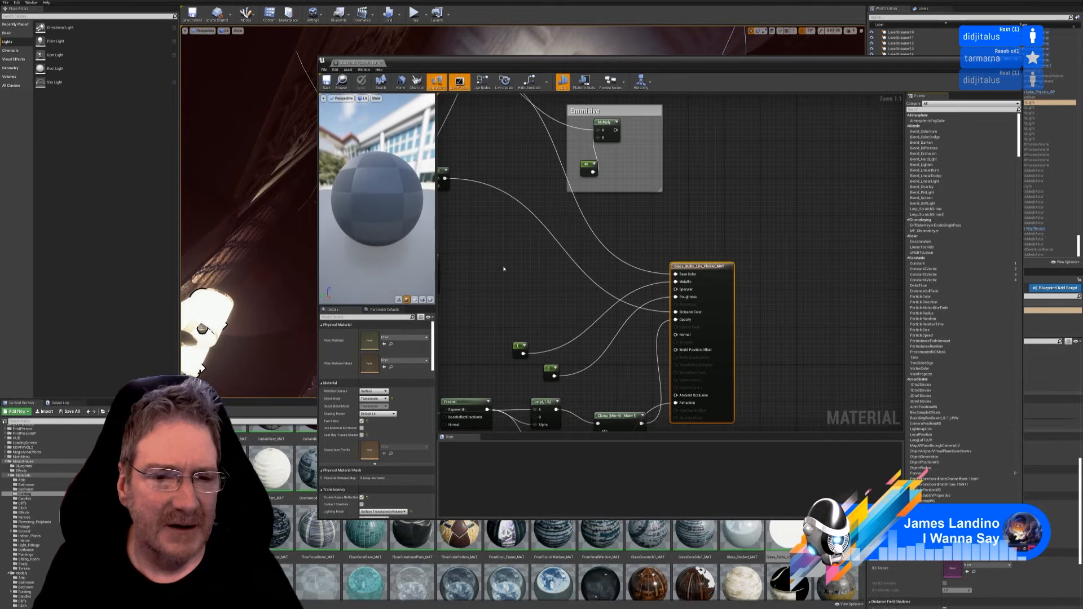
scroll(494, 267, down, 7)
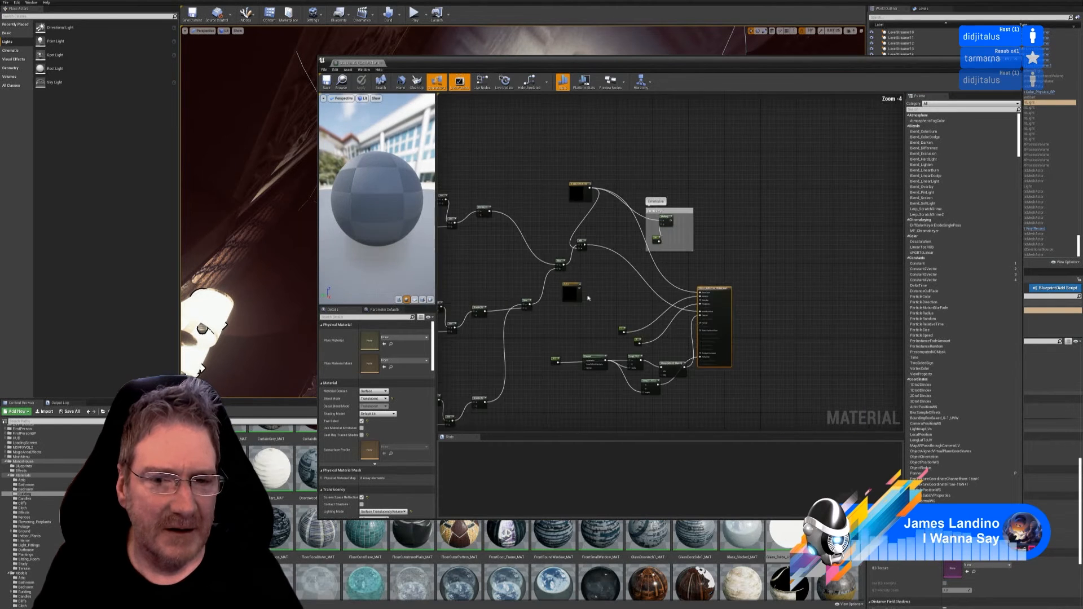
scroll(522, 280, up, 3)
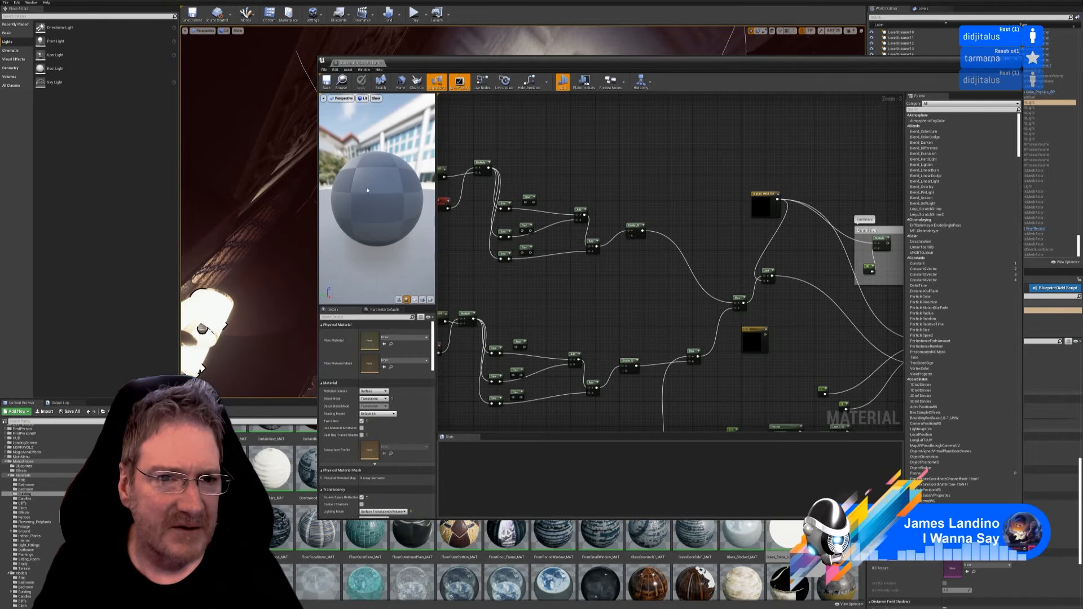
drag(393, 186, 370, 184)
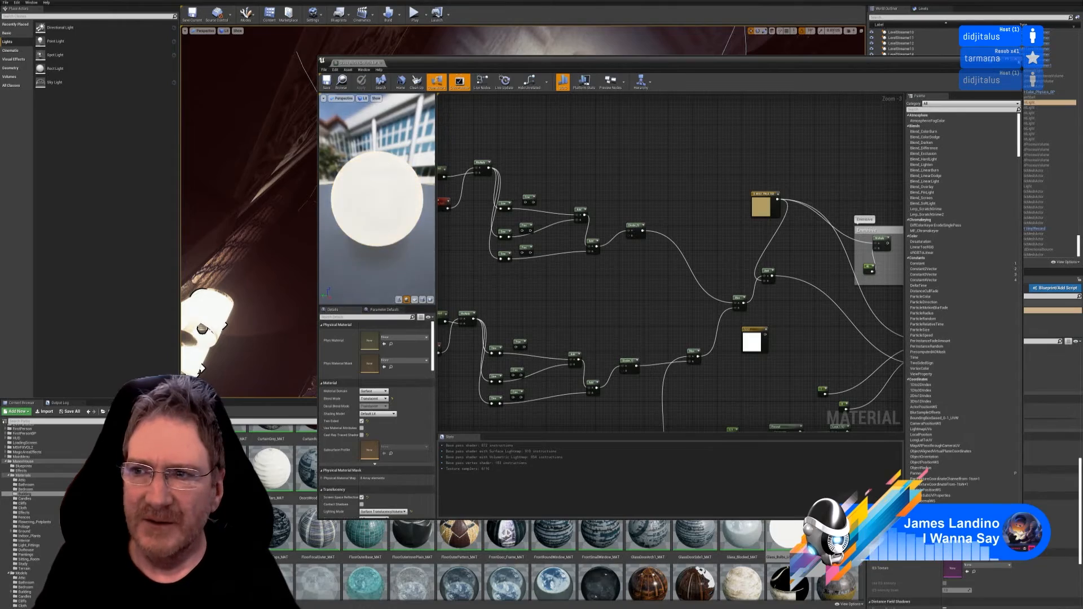
click(1017, 60)
Assign Glass_Bulbs_Lite_Flicker_MAT to the first material slot of the crystal bulb at the chandelier's PointLight
right_drag(676, 215, 633, 255)
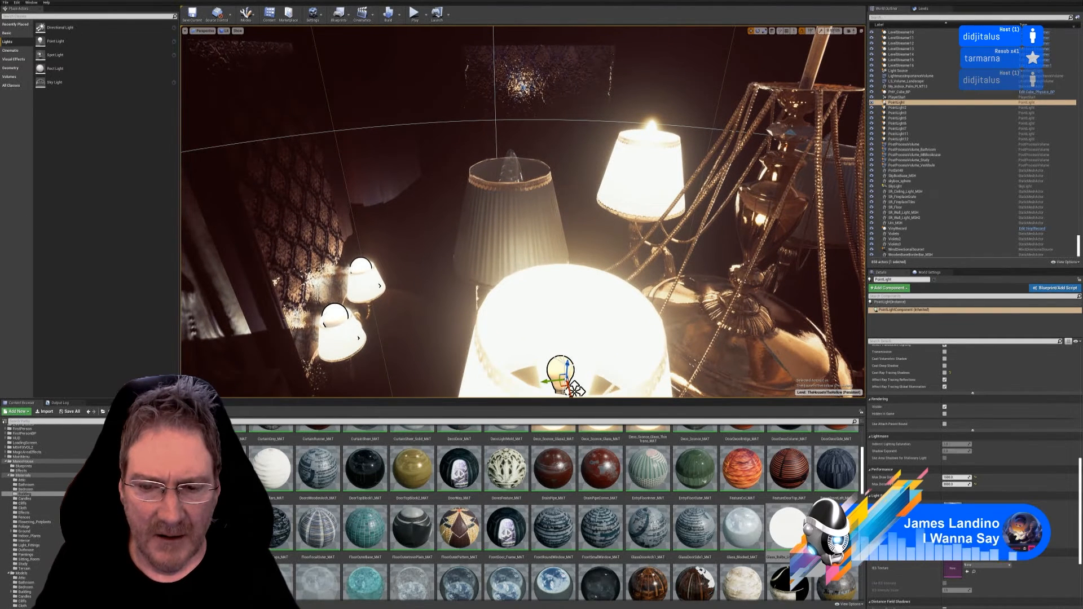
click(592, 370)
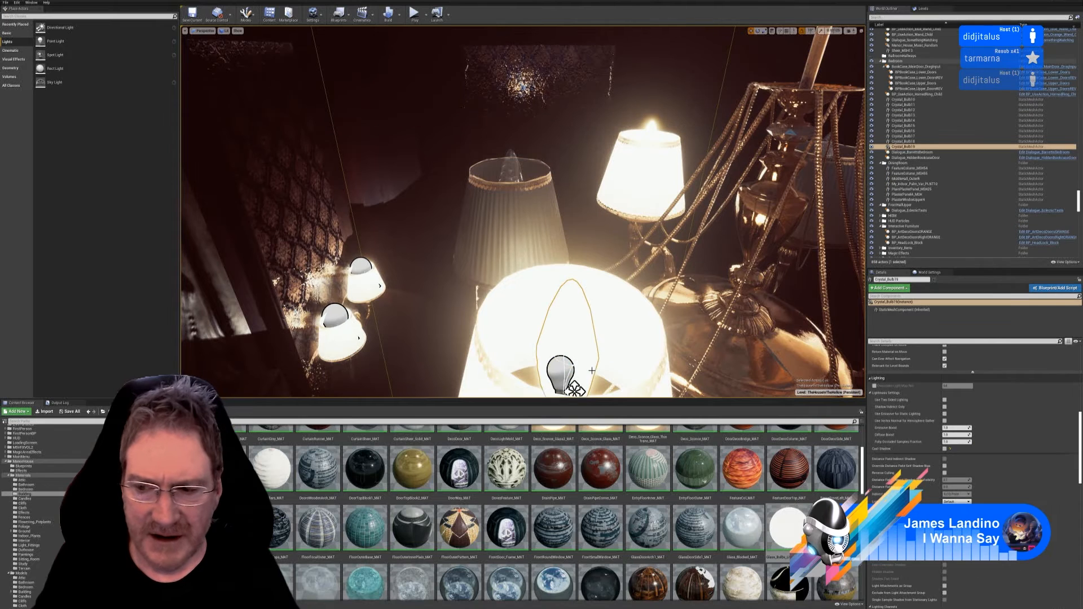
click(902, 310)
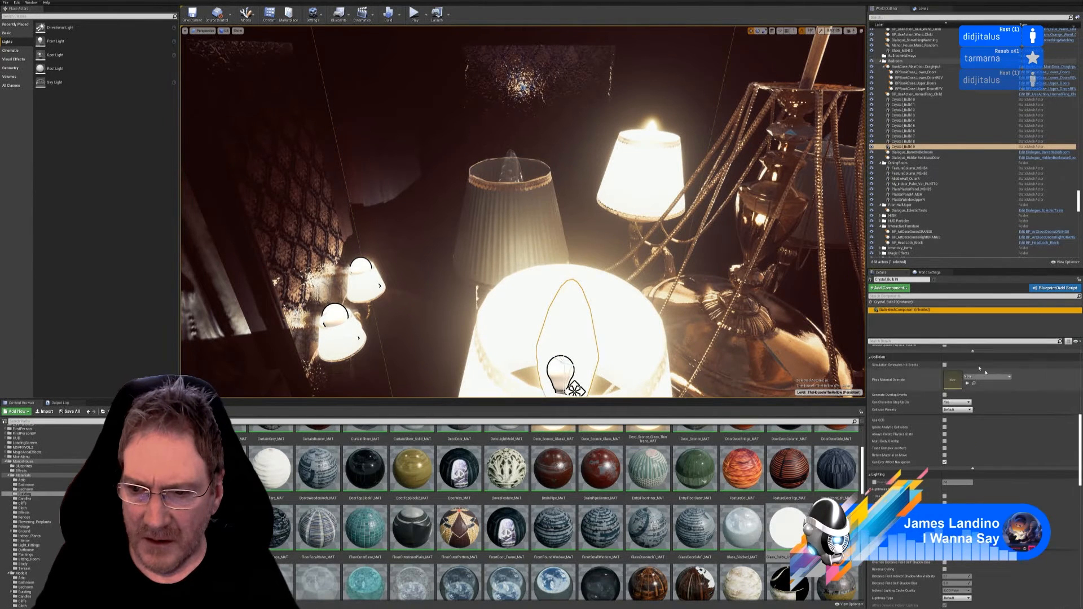
scroll(1028, 458, up, 5)
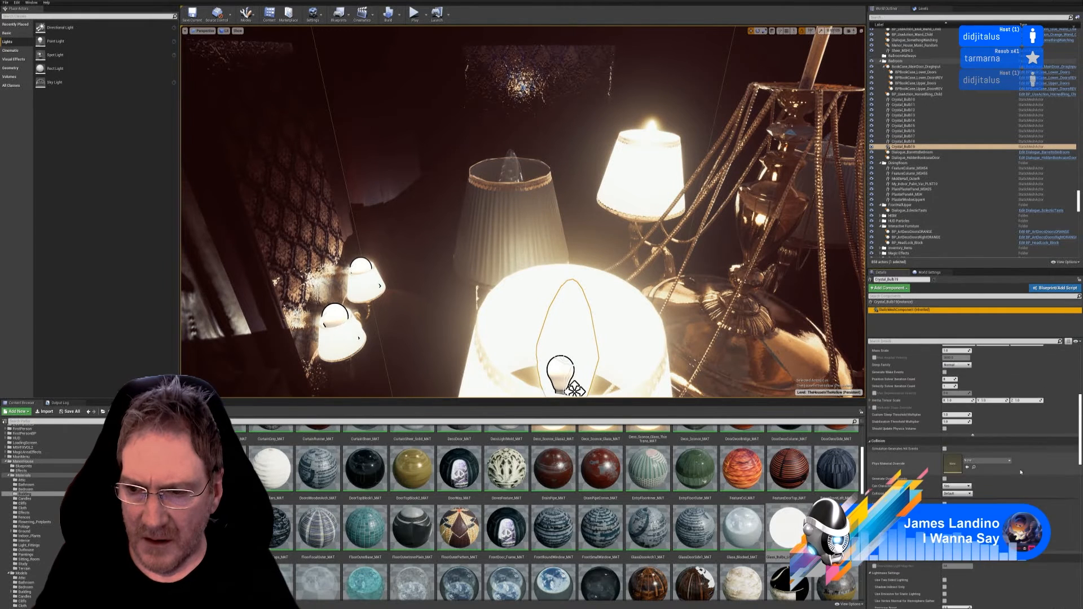
scroll(1024, 463, up, 10)
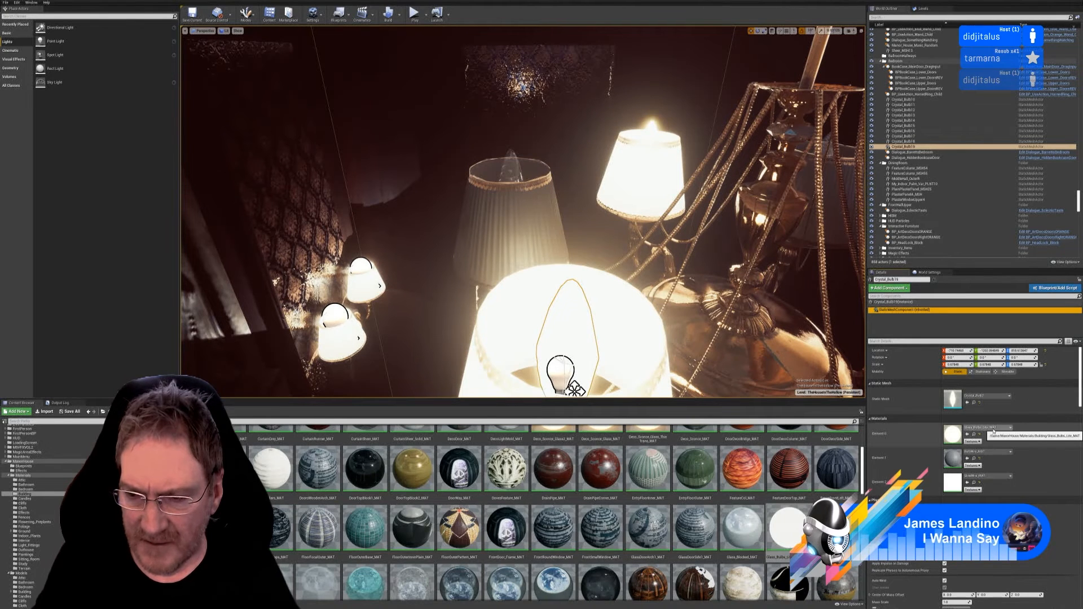
click(966, 434)
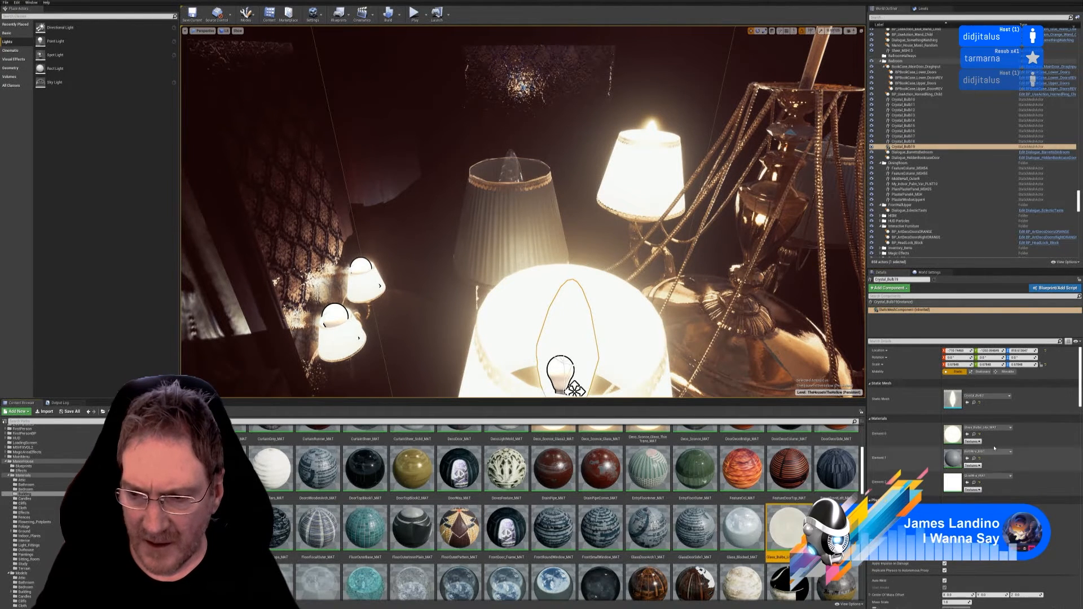
click(968, 434)
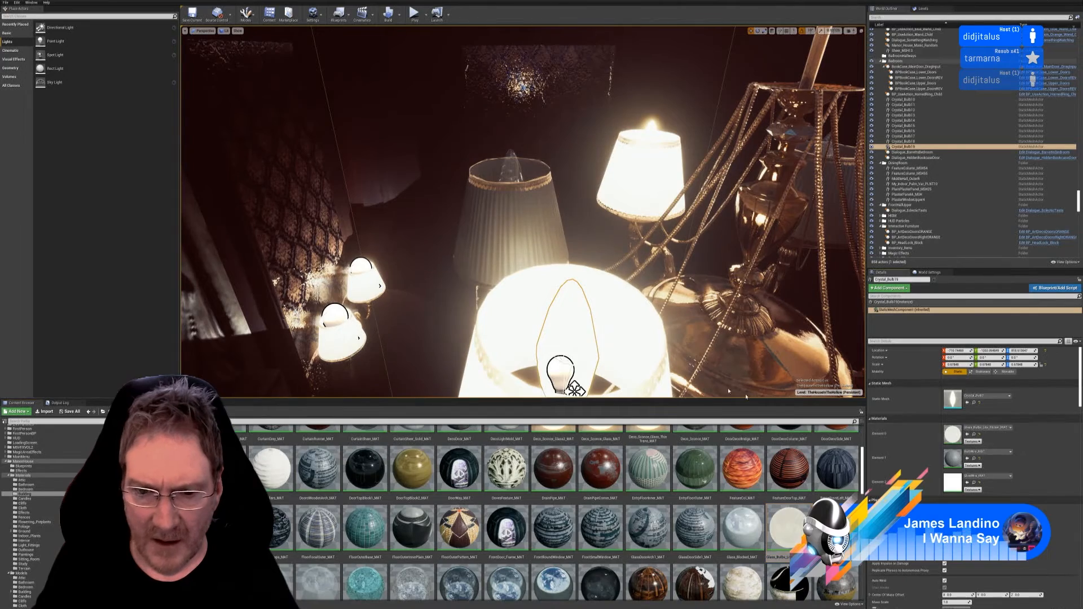
Examine the chandelier's bulbs and the surrounding study walls from below with the flicker bulb material applied
right_drag(574, 389, 687, 342)
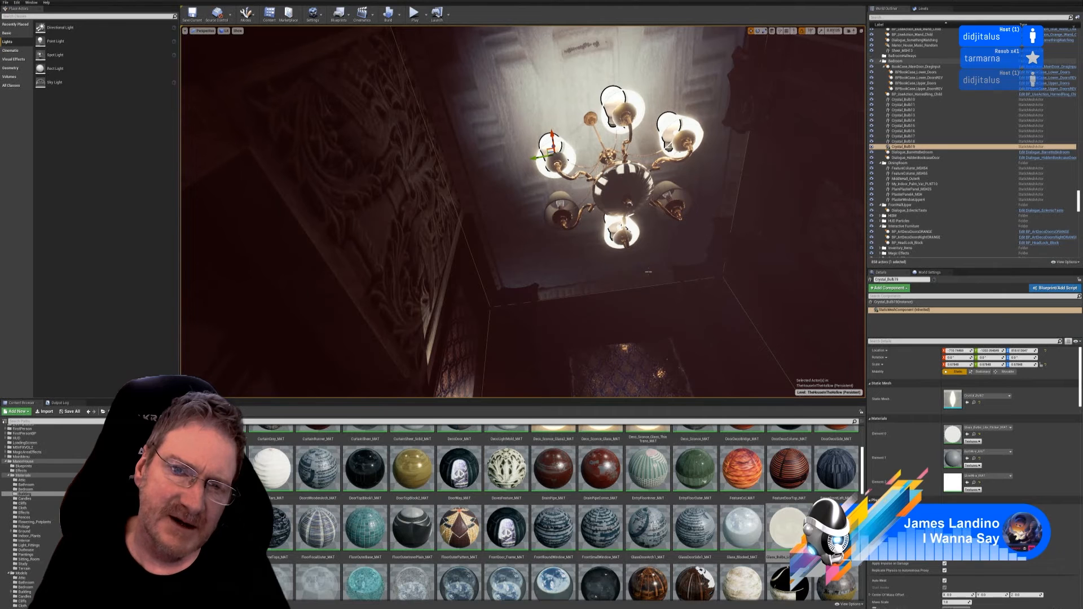
right_drag(668, 271, 529, 393)
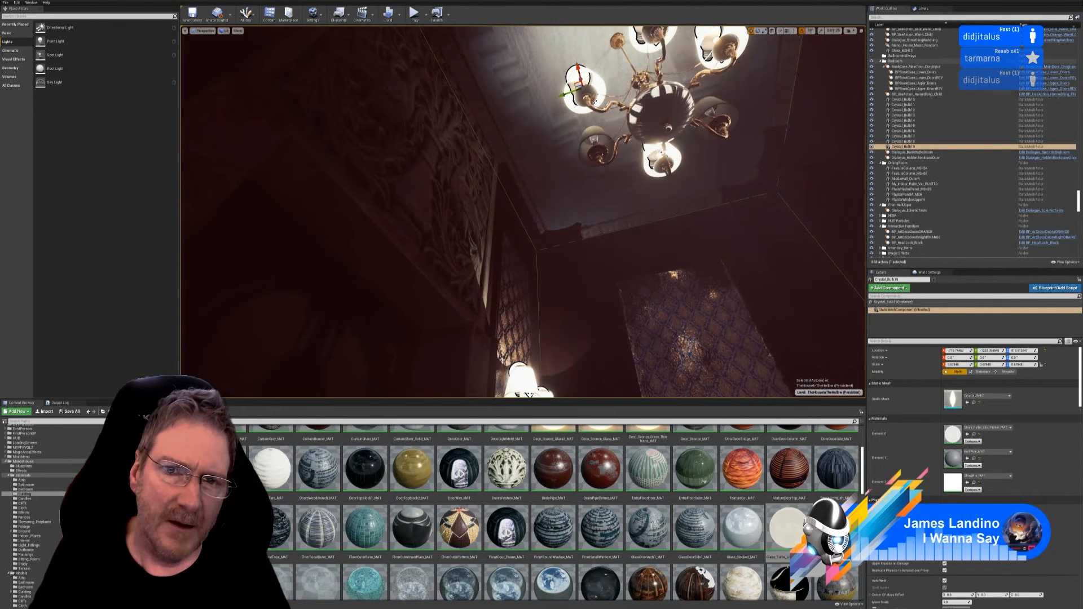
right_drag(675, 265, 677, 265)
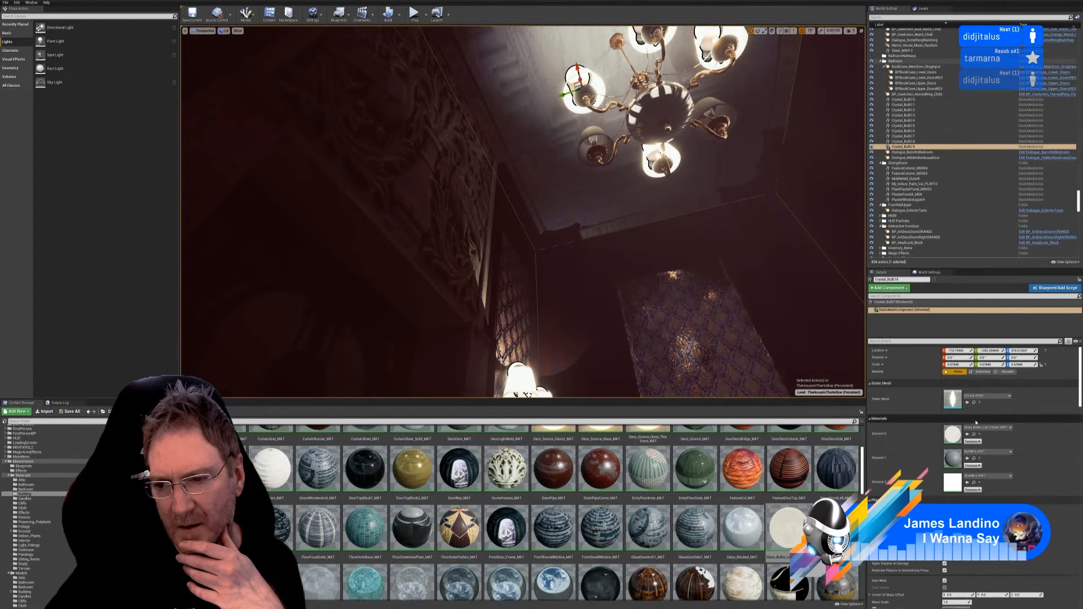
Inspect the crystal bulb's static mesh in its own editor, close it, and examine the bulb inside its lampshade
double_click(953, 399)
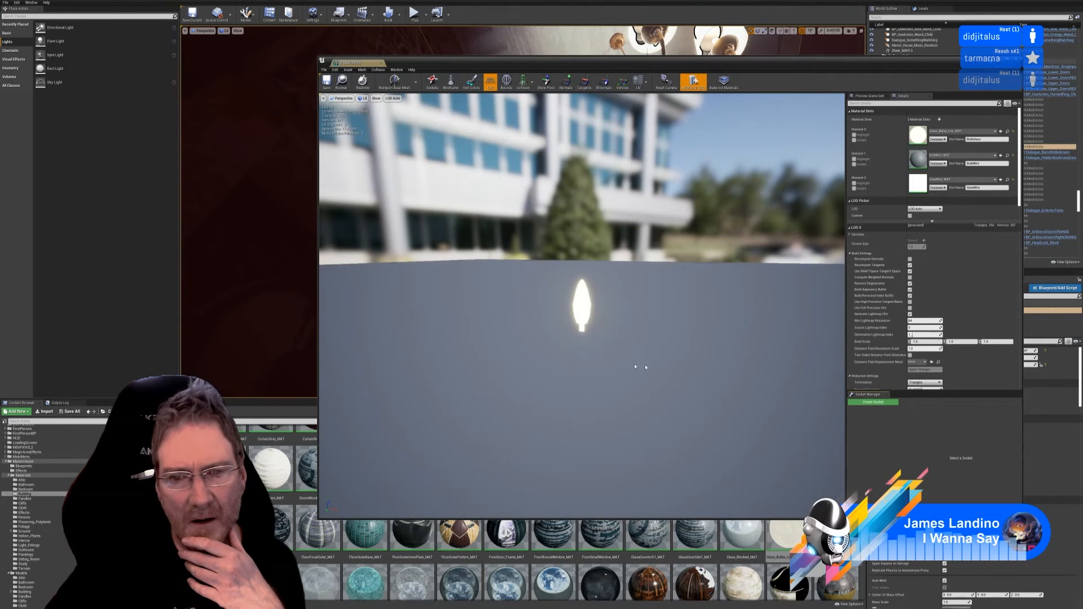
mouse_move(587, 339)
mouse_down()
mouse_move(588, 288)
mouse_move(586, 367)
mouse_move(590, 338)
mouse_up()
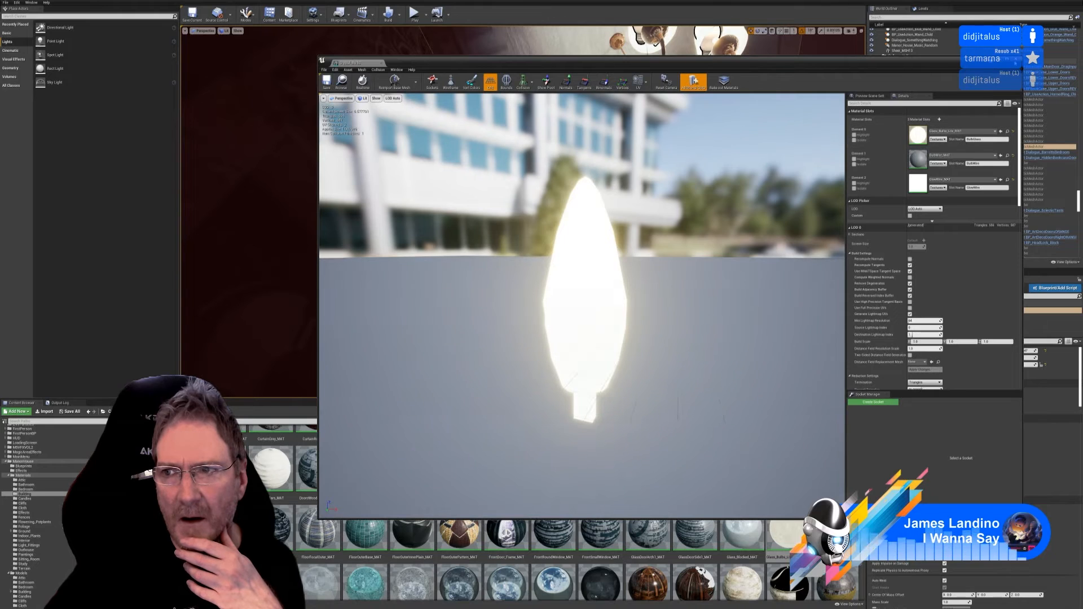
click(1015, 60)
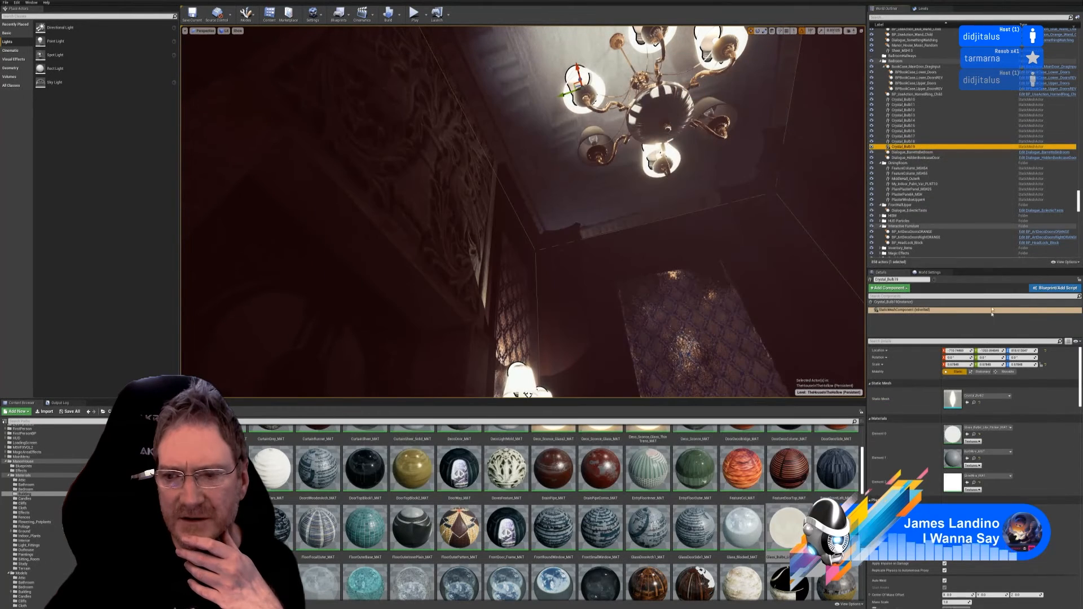
right_drag(648, 225, 590, 274)
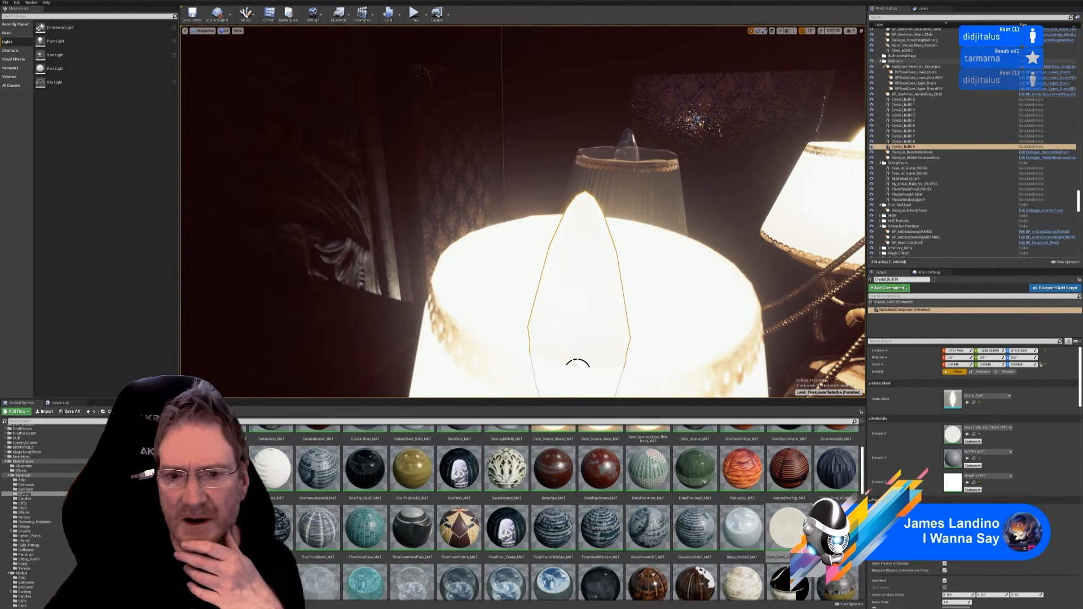
mouse_move(608, 284)
right_down()
mouse_move(604, 304)
mouse_move(609, 284)
right_up()
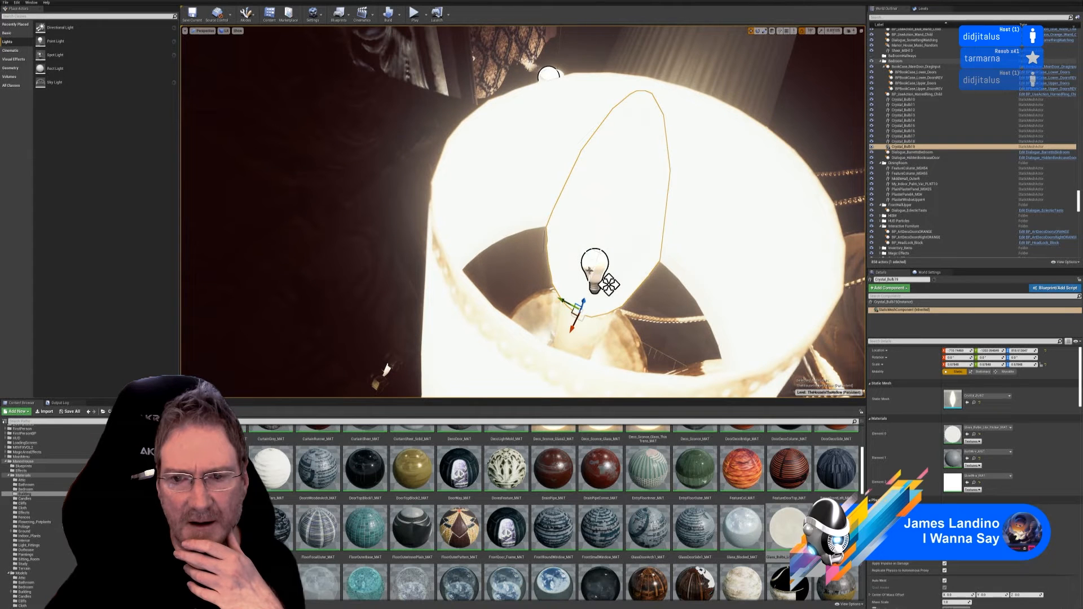
Select the level's point lights one after another, from PointLight2 through PointLight12, to identify where each one sits
scroll(1025, 212, down, 10)
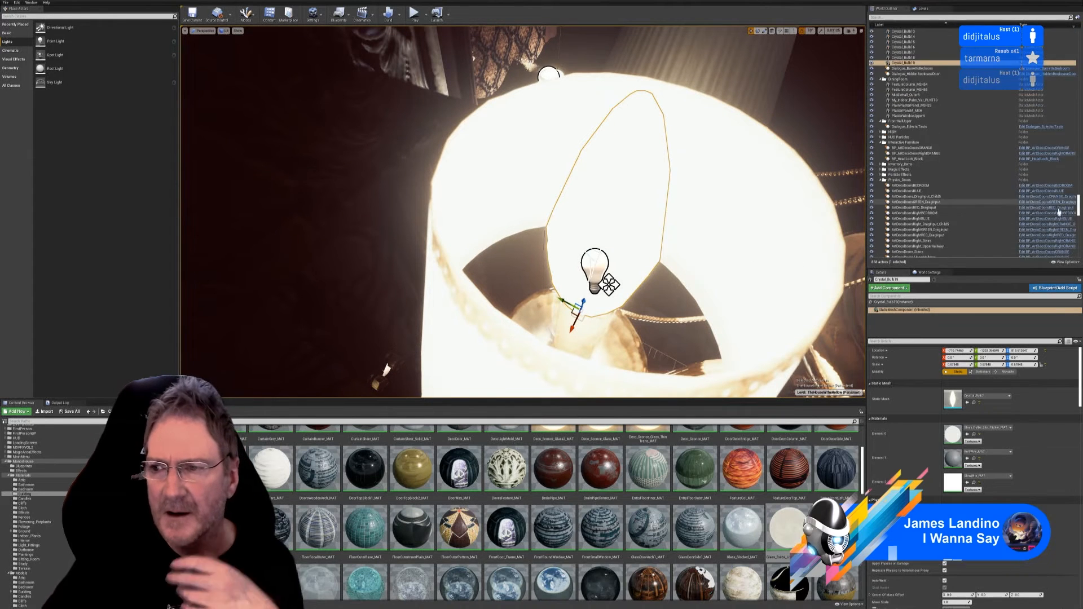
scroll(1025, 211, down, 15)
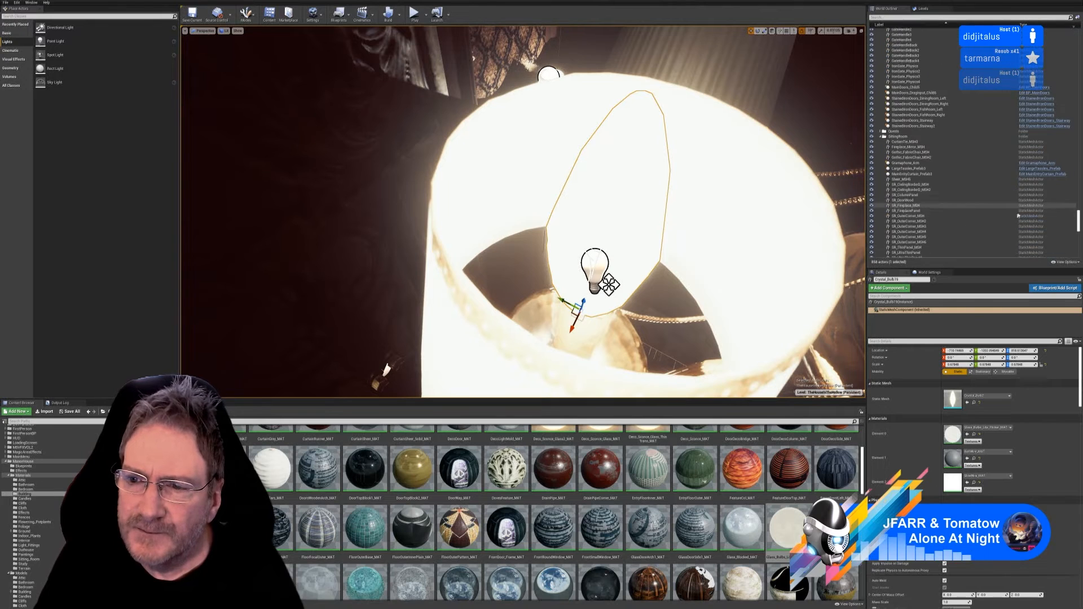
scroll(923, 247, down, 15)
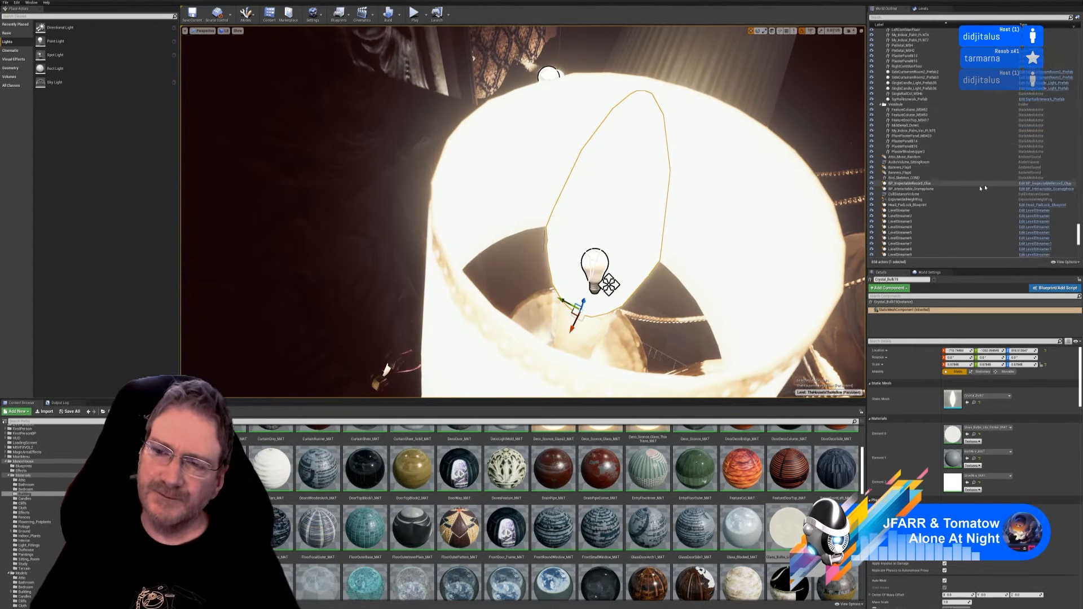
scroll(998, 226, down, 3)
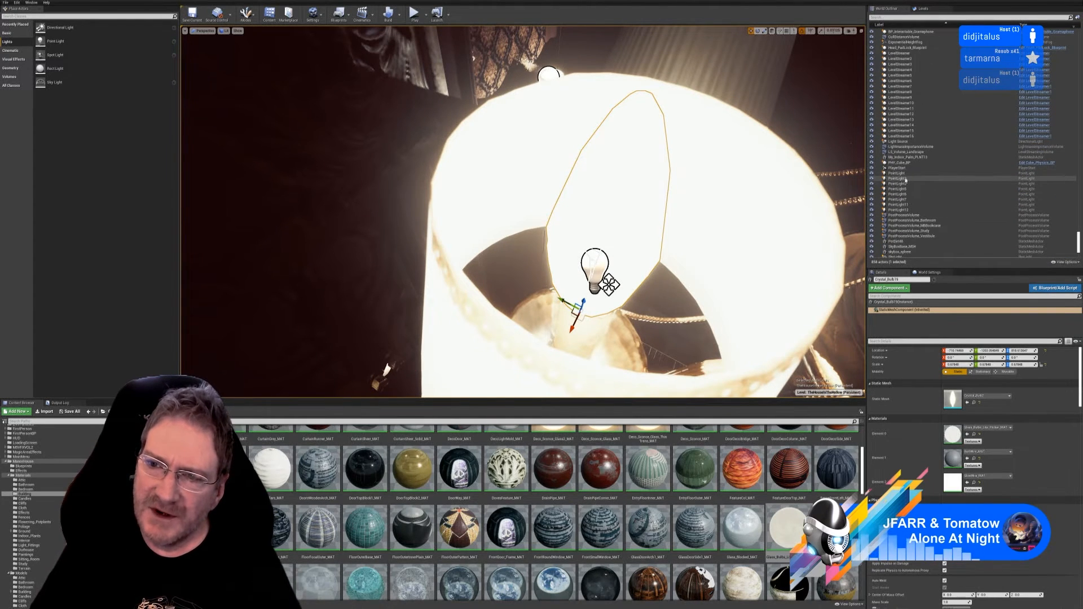
click(902, 184)
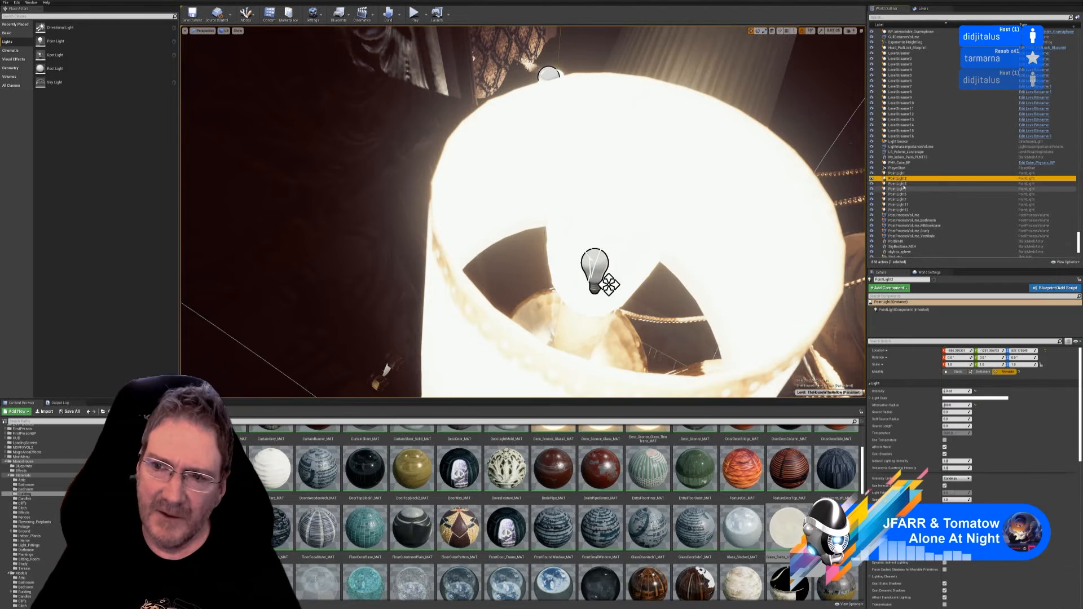
click(903, 189)
click(904, 195)
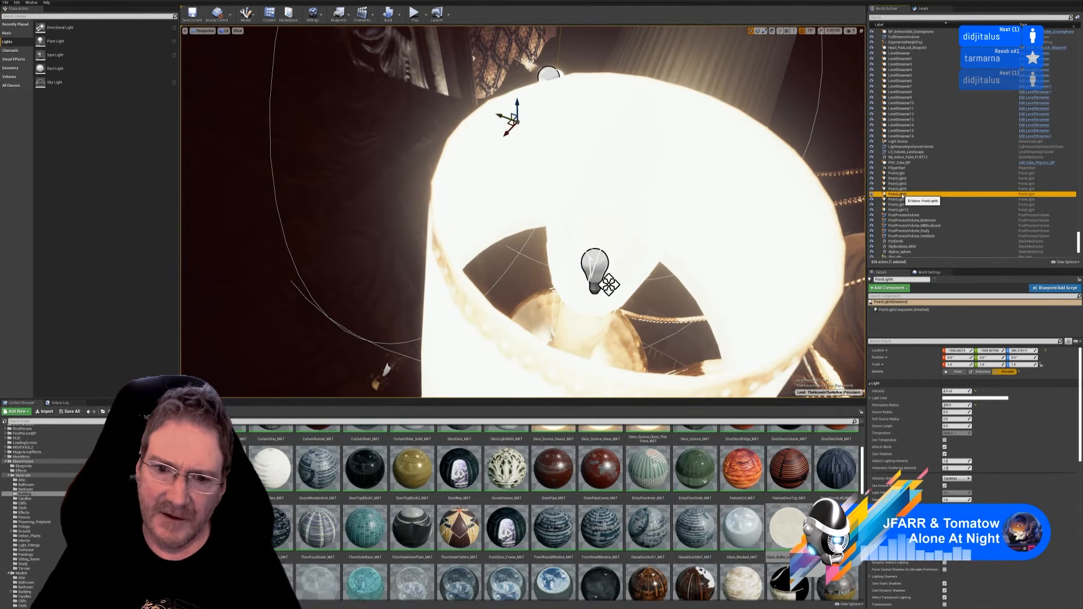
click(898, 199)
click(900, 205)
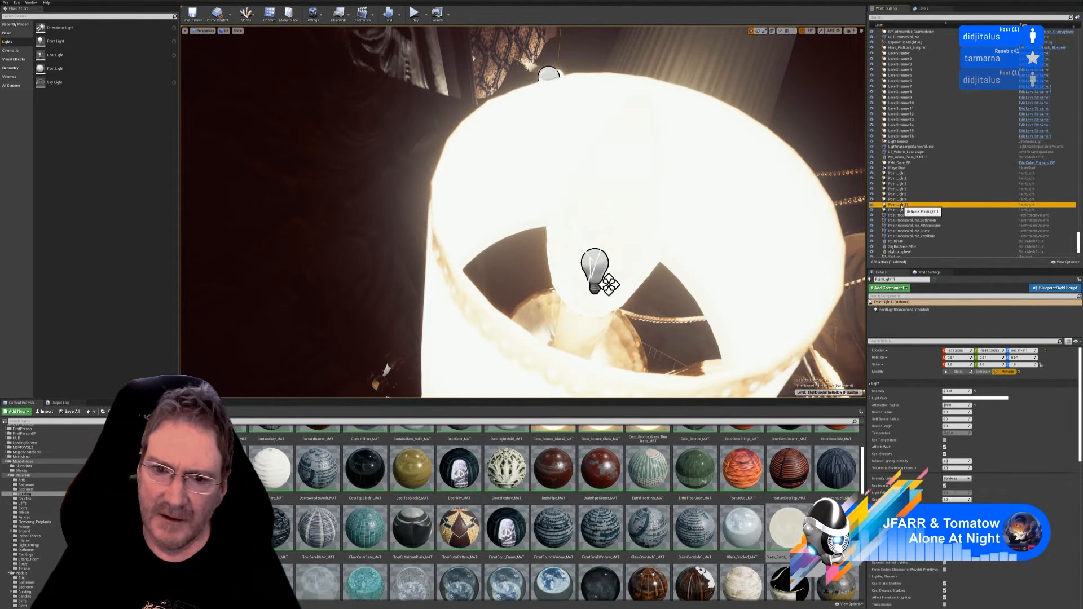
click(904, 209)
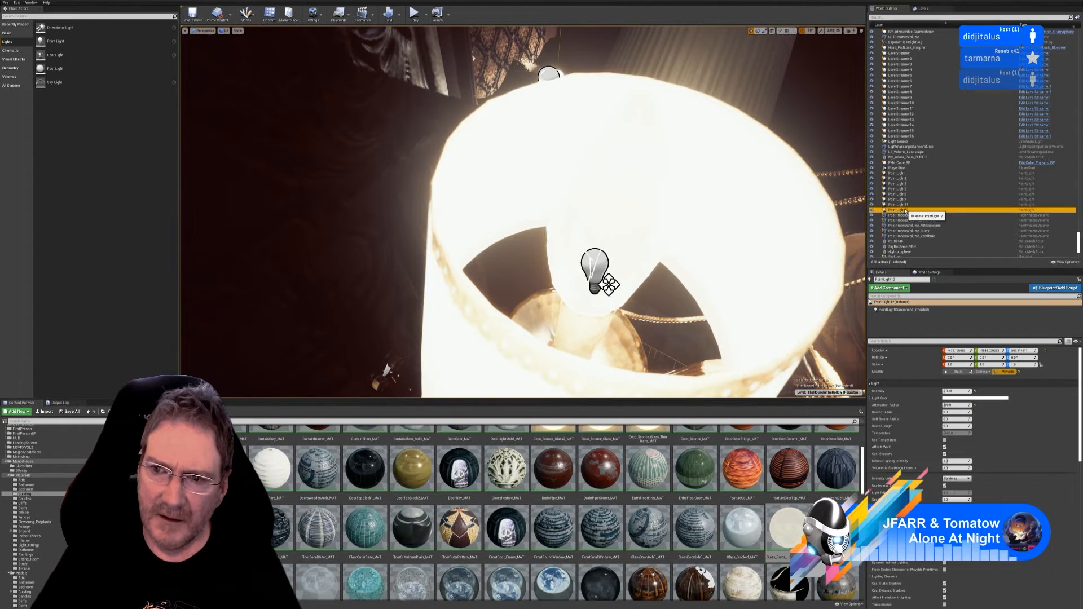
Examine the shadow, ray tracing and rendering settings of the light component on the chandelier's PointLight
click(901, 174)
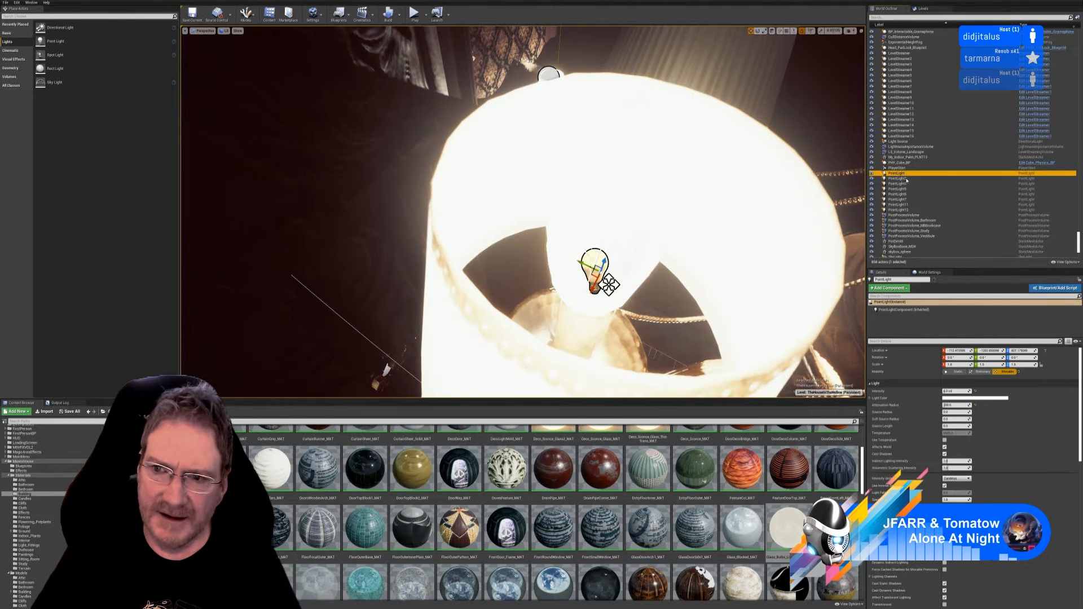
click(924, 309)
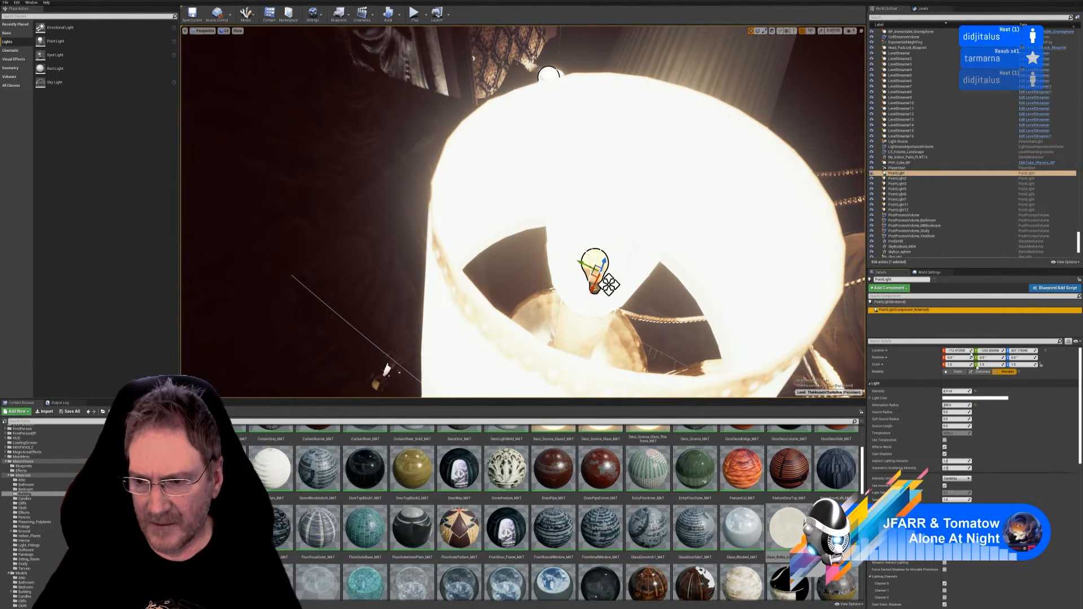
scroll(1025, 467, down, 5)
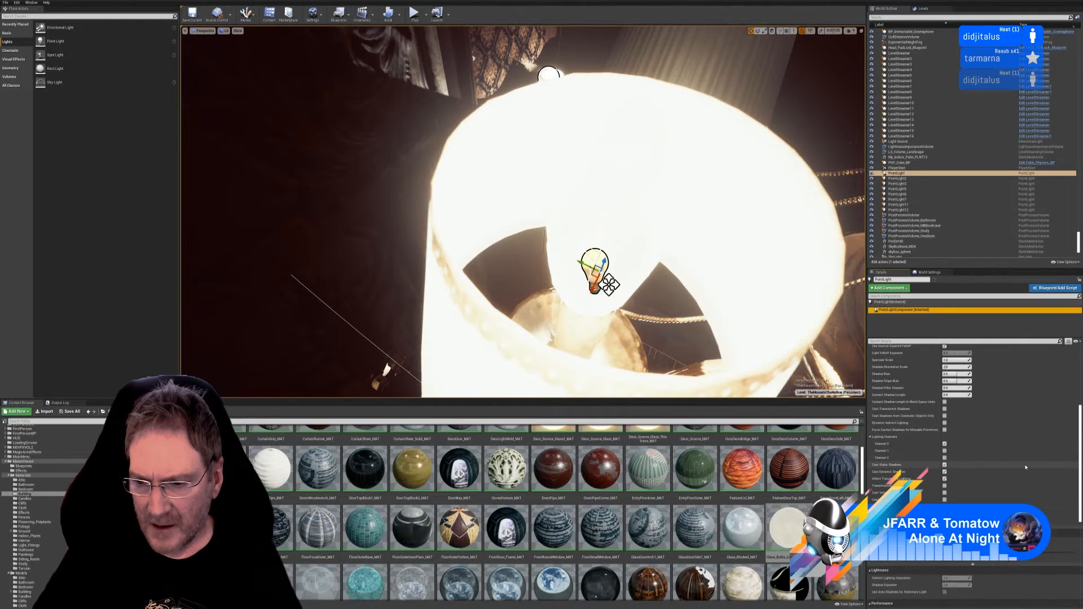
scroll(1025, 467, down, 5)
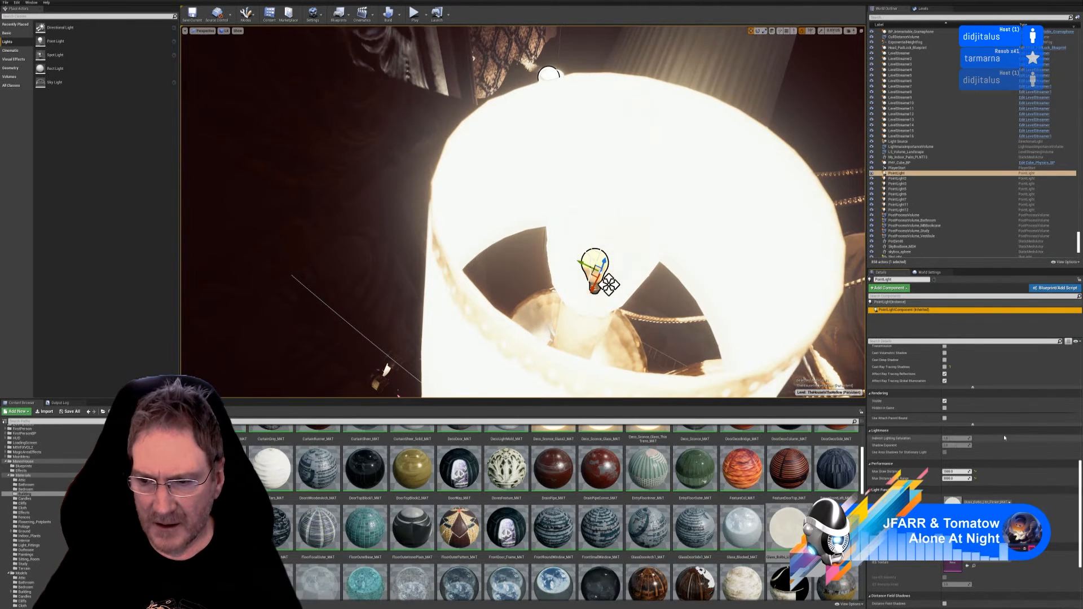
scroll(982, 429, up, 3)
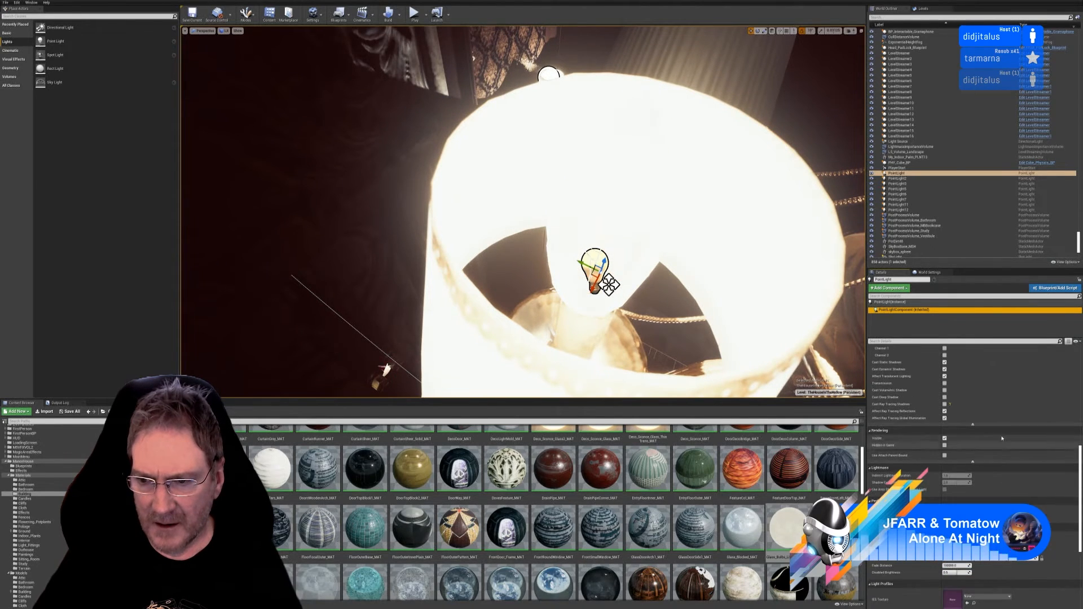
click(945, 404)
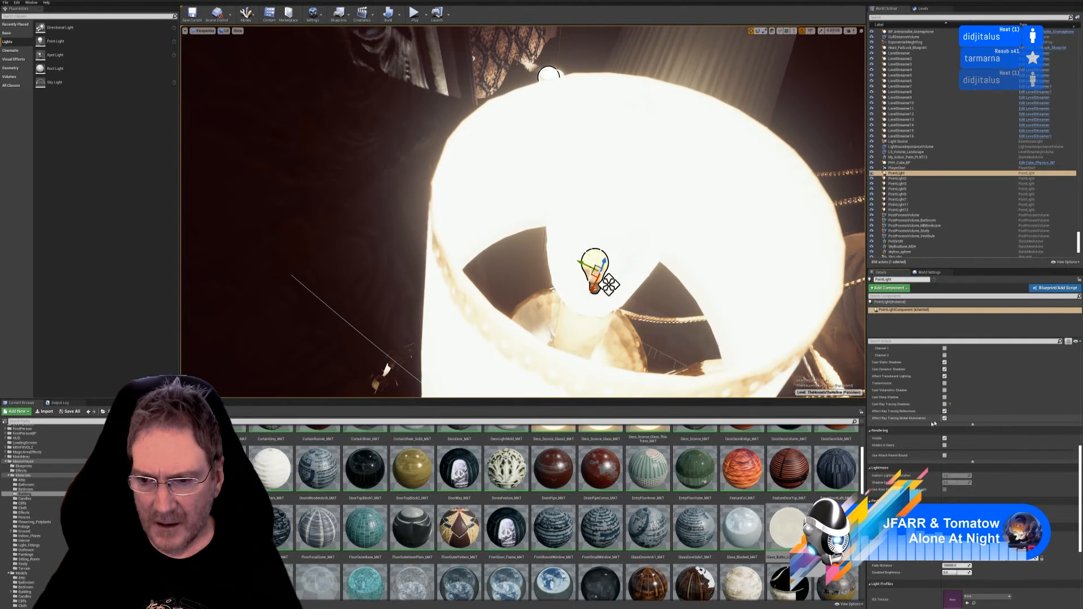
scroll(945, 392, up, 1)
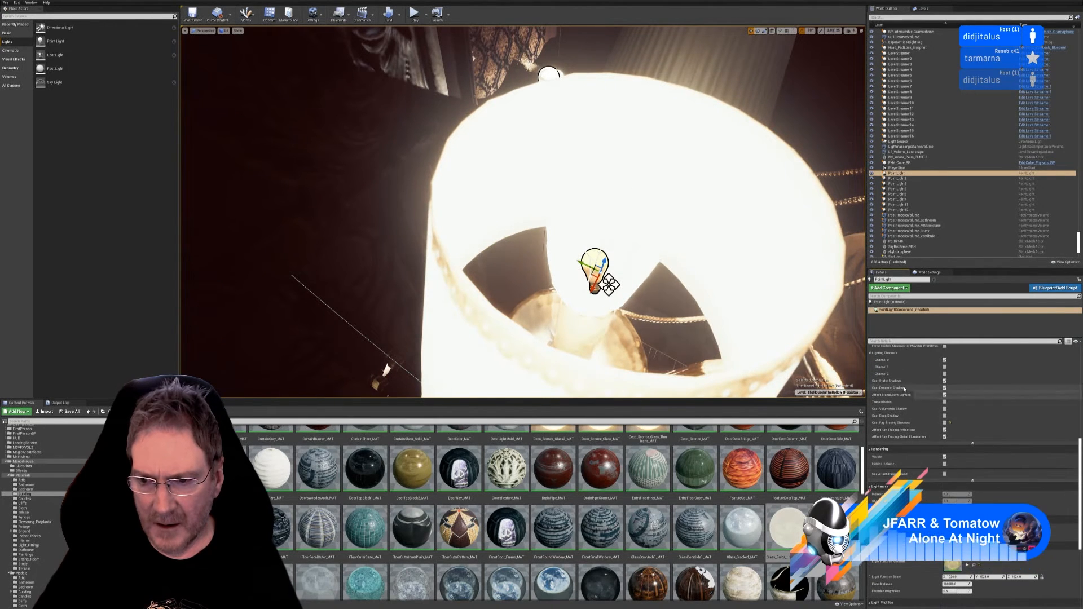
scroll(939, 391, up, 5)
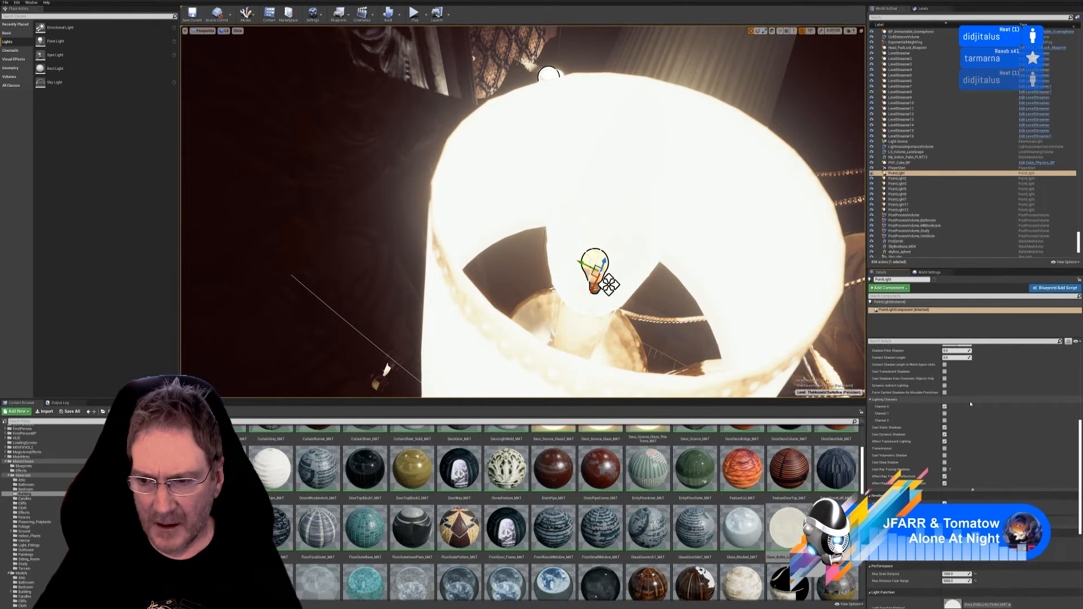
scroll(953, 404, up, 7)
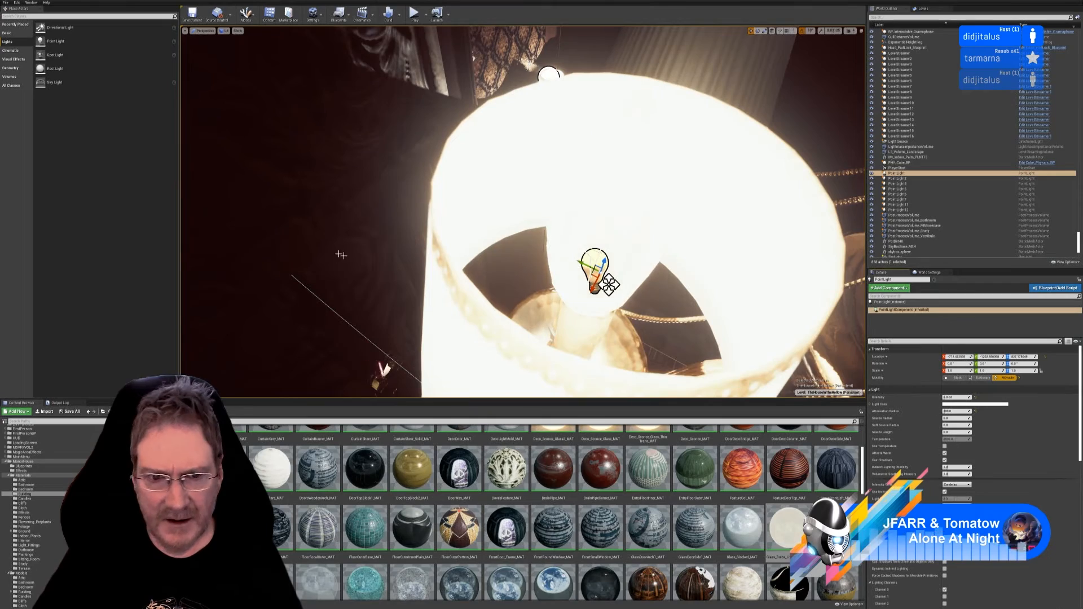
View the chandelier from below and review the whole PointLight actor's settings, including draw distance, light function and light profile
right_drag(610, 237, 572, 214)
mouse_move(341, 247)
right_down()
mouse_move(336, 220)
mouse_move(341, 247)
right_up()
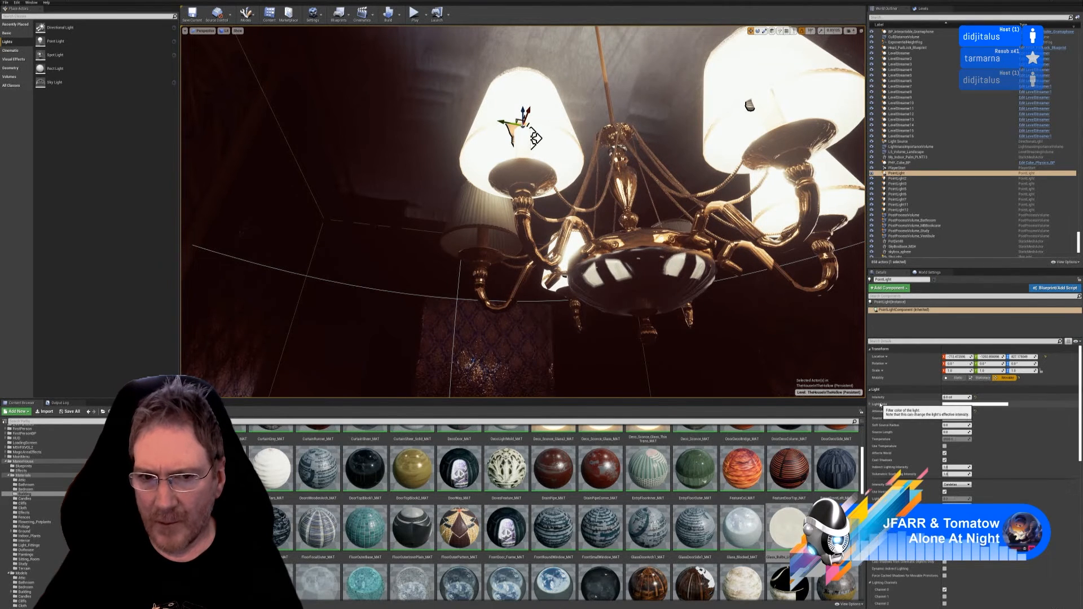
mouse_move(523, 212)
right_down()
mouse_move(506, 147)
mouse_move(510, 195)
right_up()
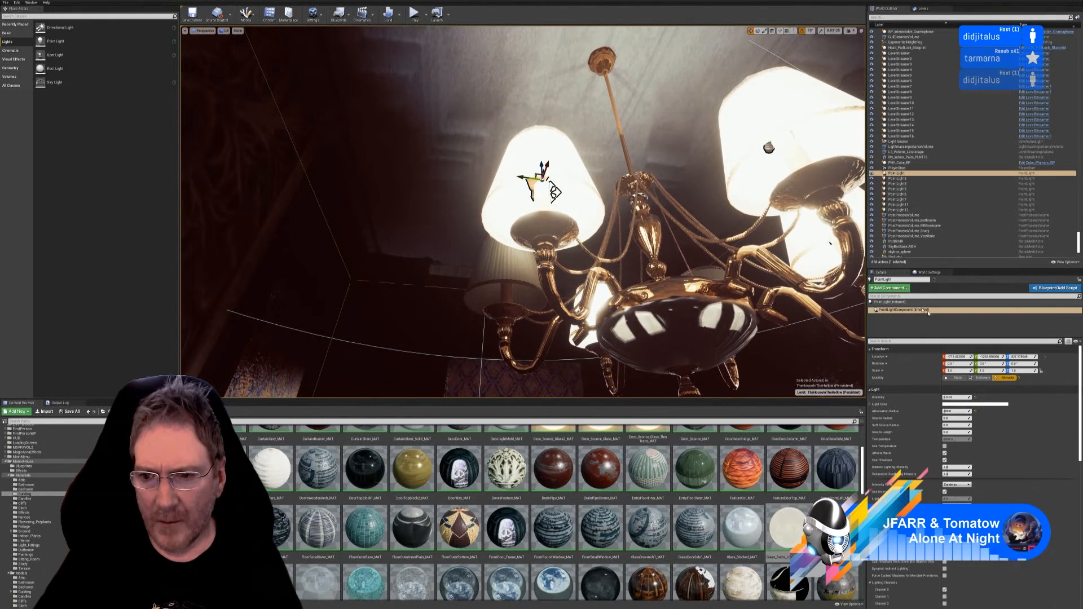
click(900, 303)
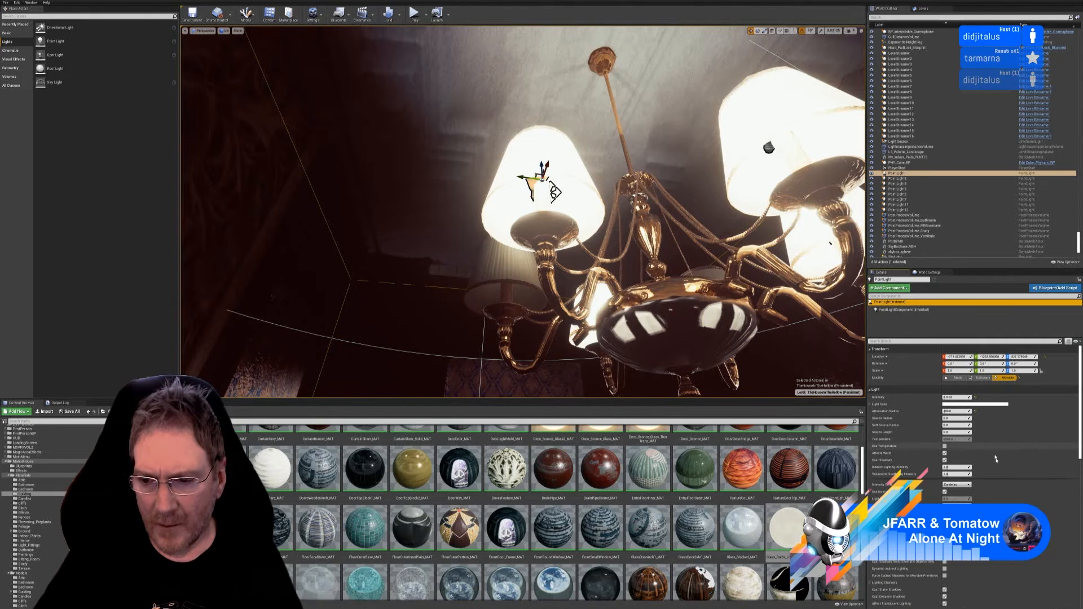
scroll(1014, 484, down, 2)
scroll(1014, 484, down, 8)
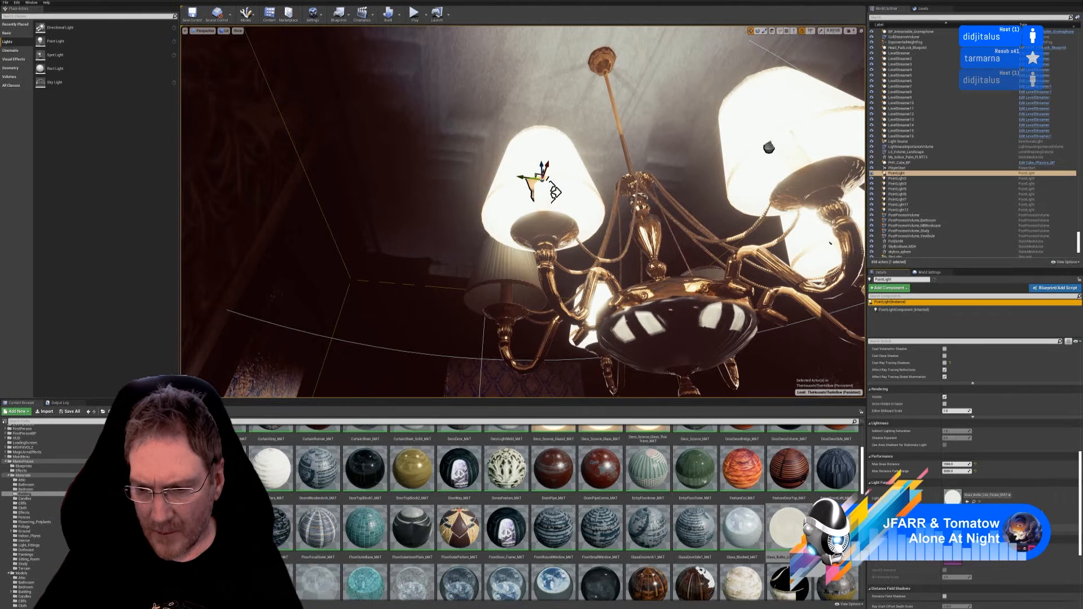
scroll(974, 429, down, 3)
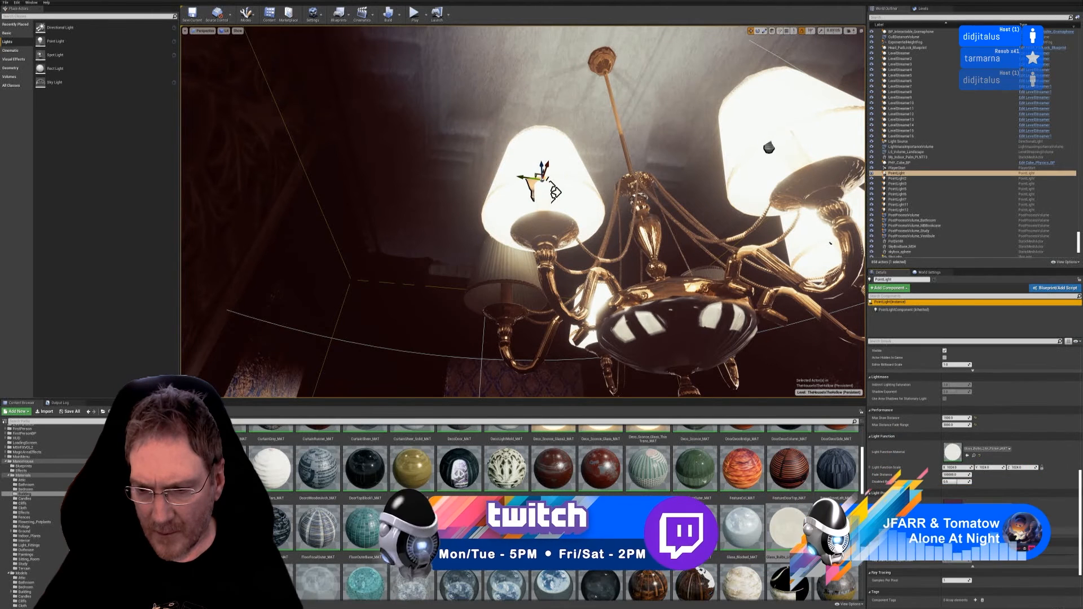
scroll(974, 428, down, 3)
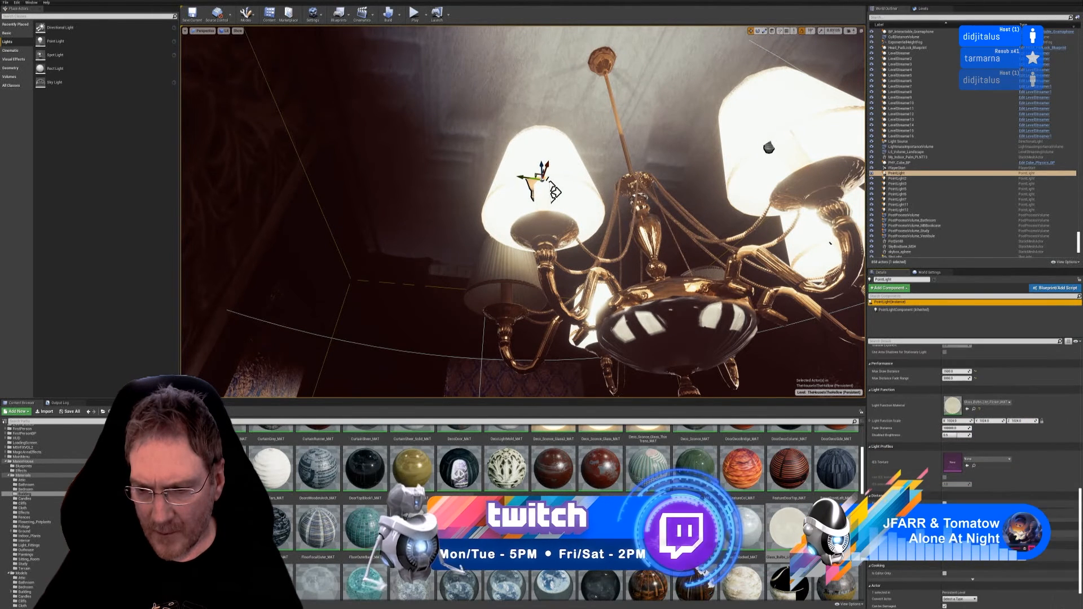
scroll(974, 429, down, 2)
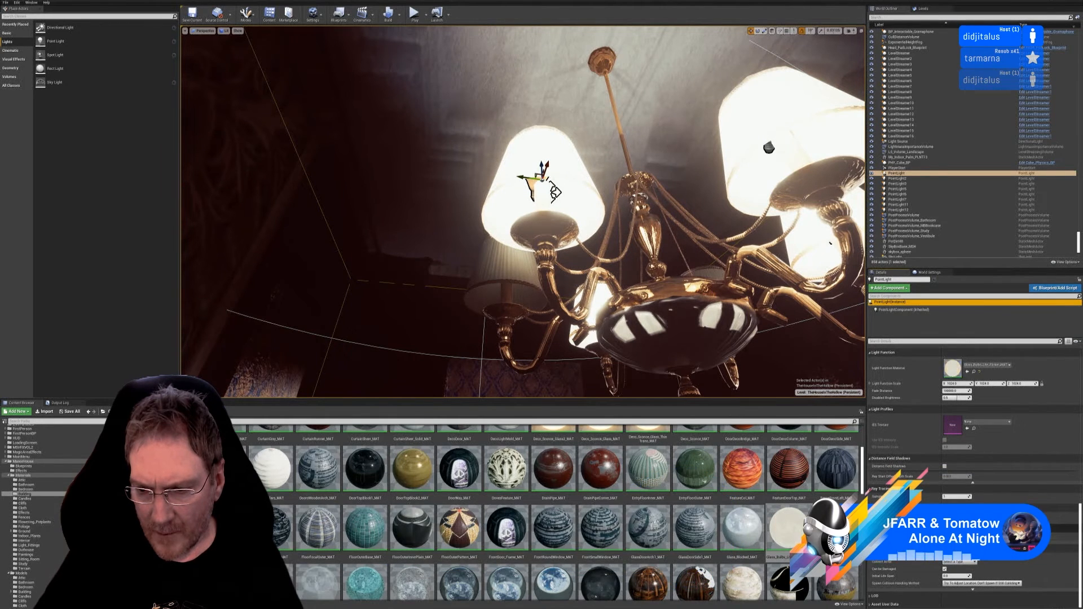
scroll(991, 485, up, 12)
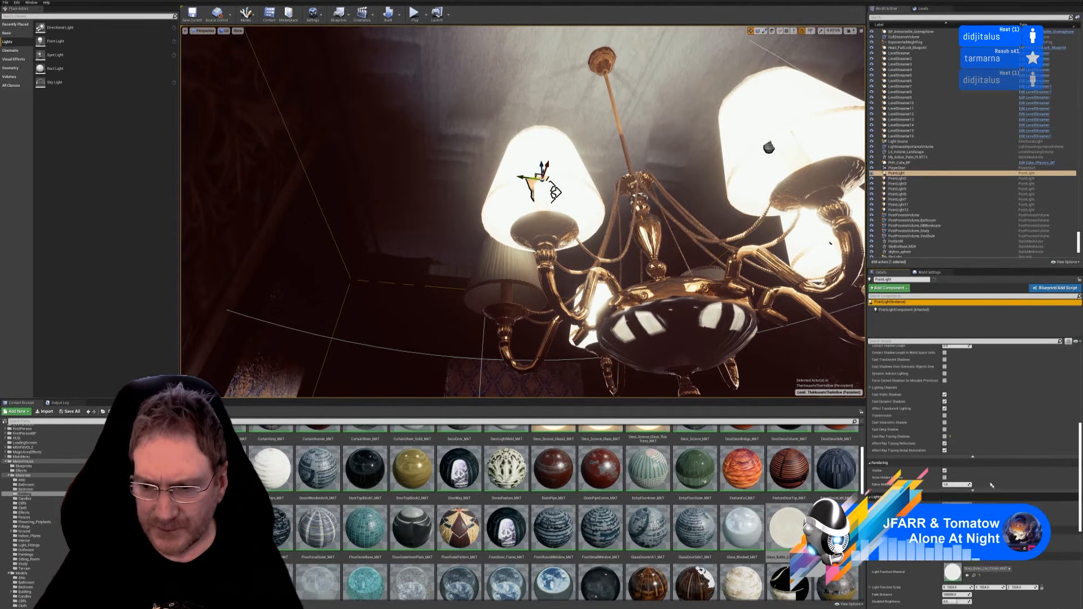
scroll(982, 468, up, 3)
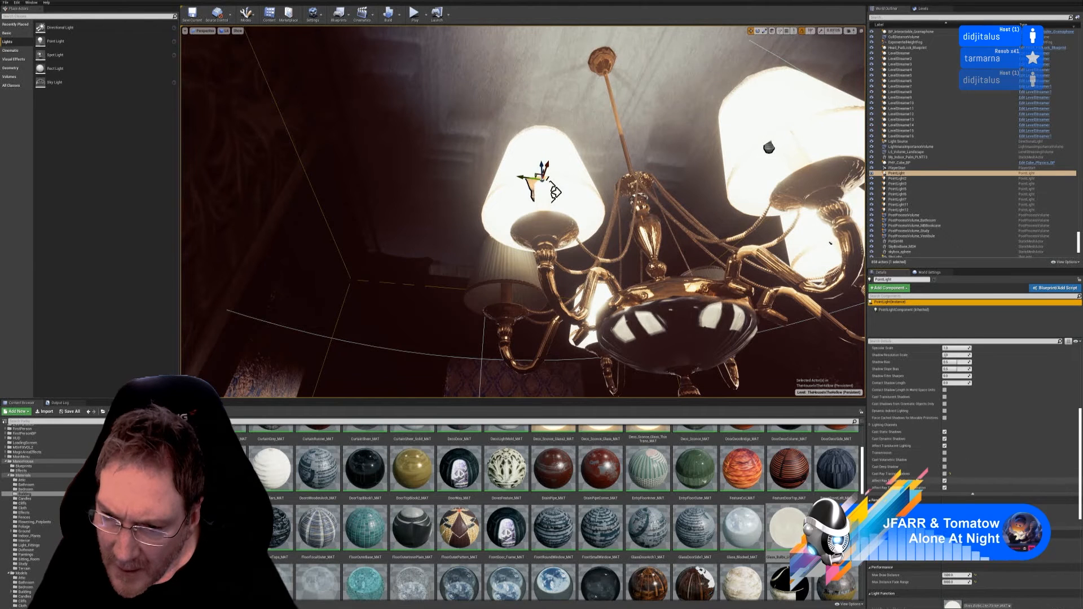
scroll(897, 440, up, 3)
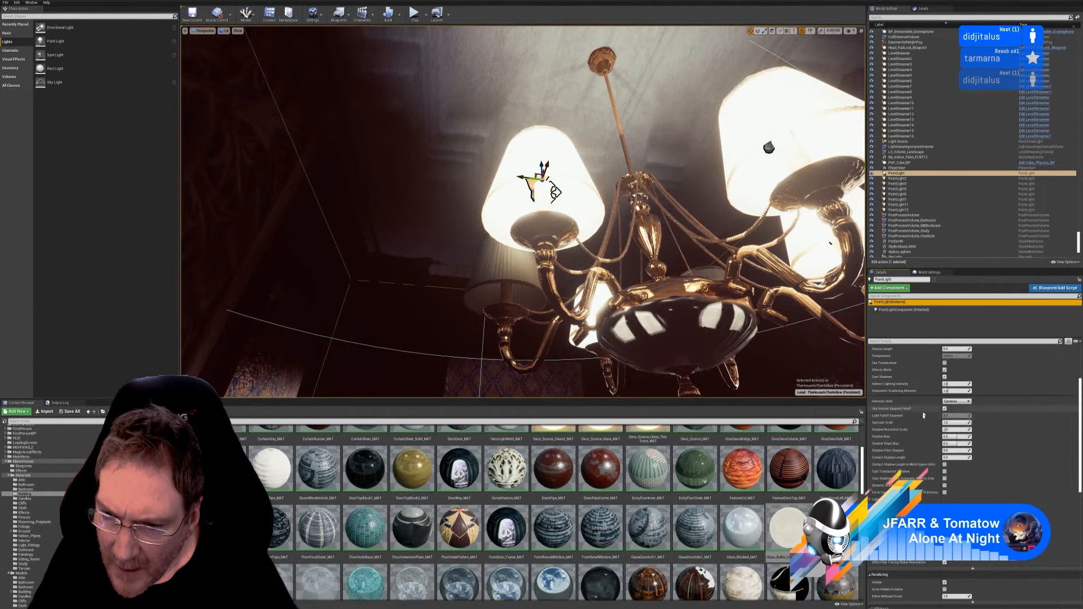
scroll(891, 416, up, 2)
scroll(898, 420, up, 3)
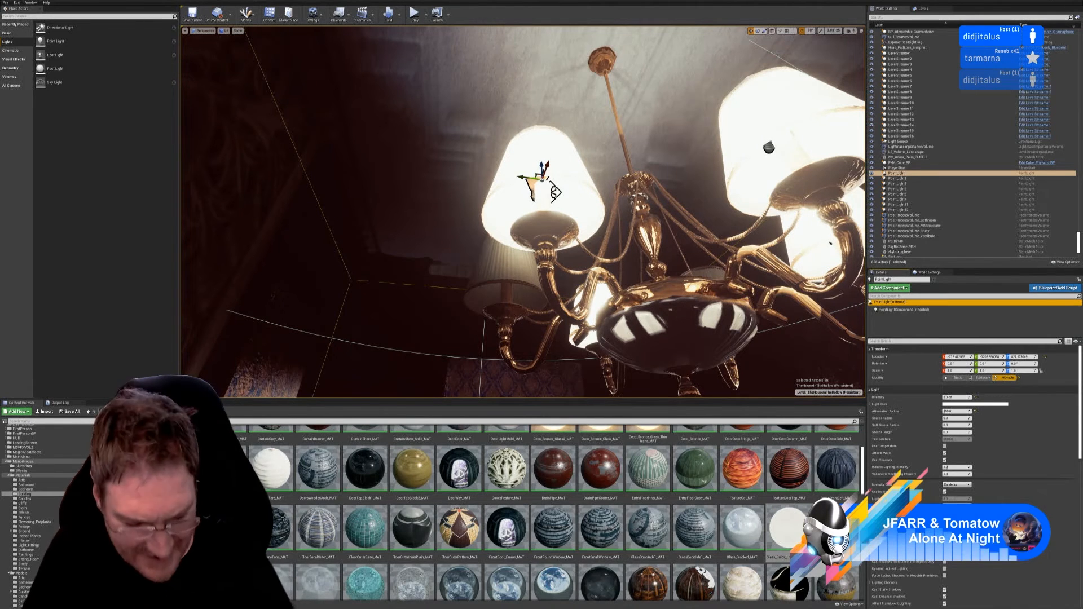
Switch the viewport to unlit shading and move away from the chandelier toward another part of the house
right_drag(607, 267, 528, 264)
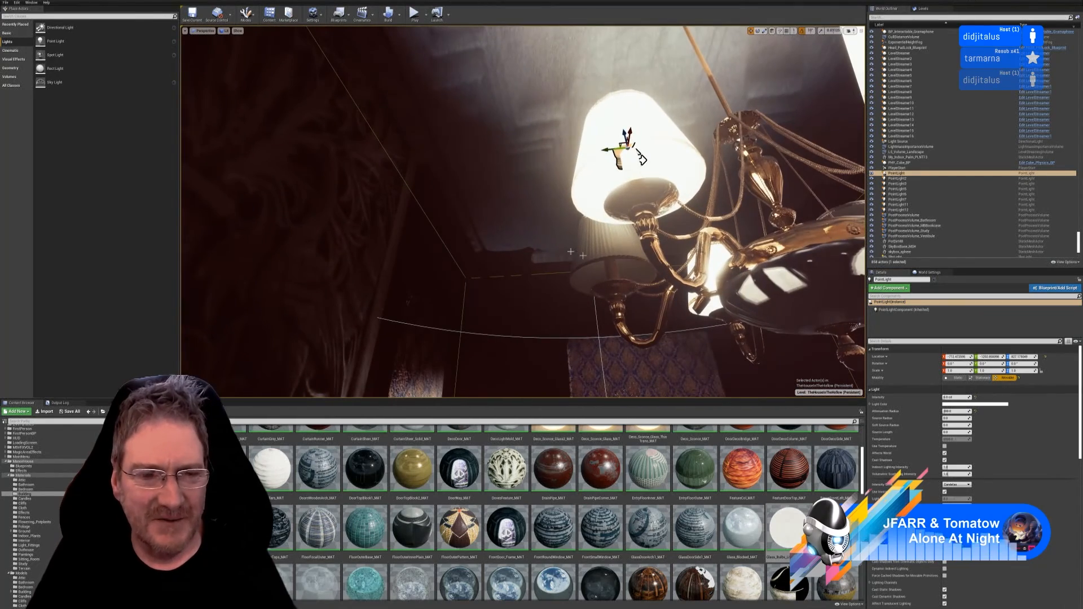
click(224, 31)
click(231, 46)
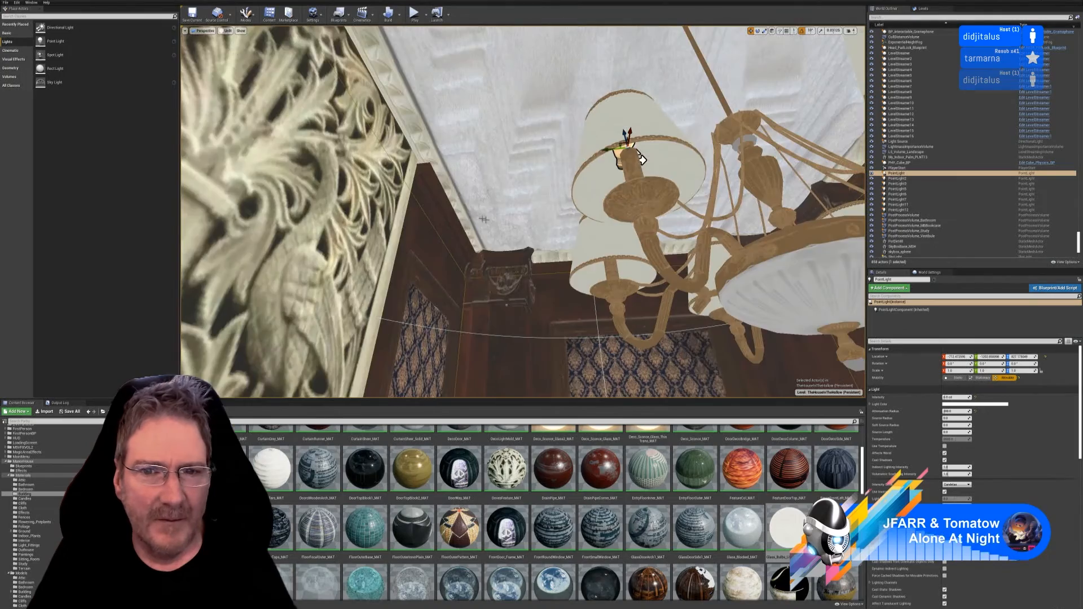
right_drag(484, 220, 510, 268)
right_drag(522, 212, 536, 280)
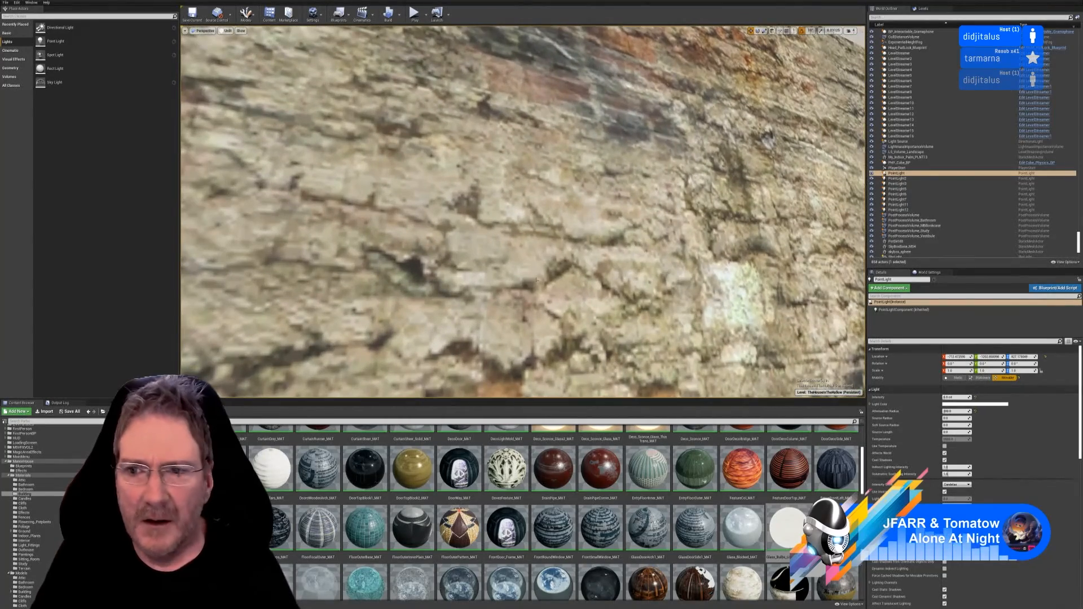
Show the ManorHouseUpper level and move in close to the twin-shade wall lamp beside the portrait
click(927, 9)
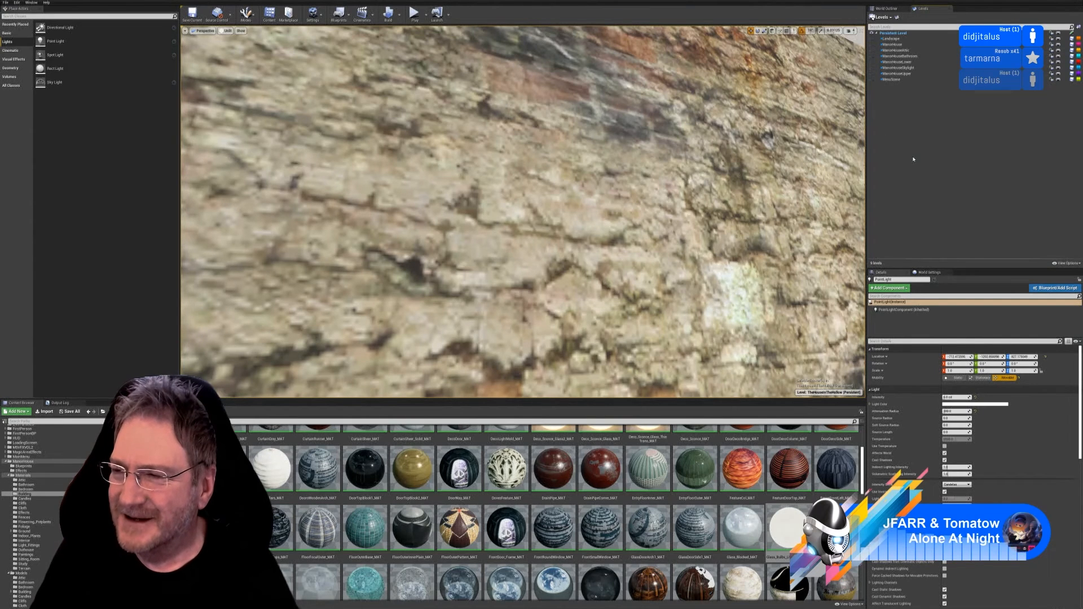
click(872, 74)
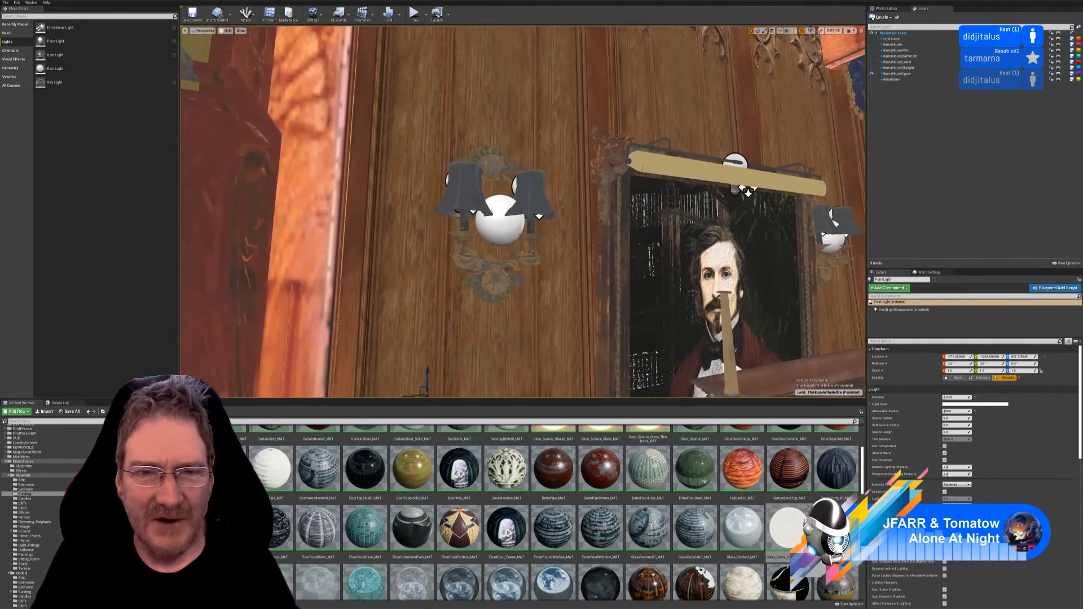
key(w)
mouse_move(597, 228)
right_down()
mouse_move(572, 248)
mouse_move(592, 259)
mouse_move(597, 229)
right_up()
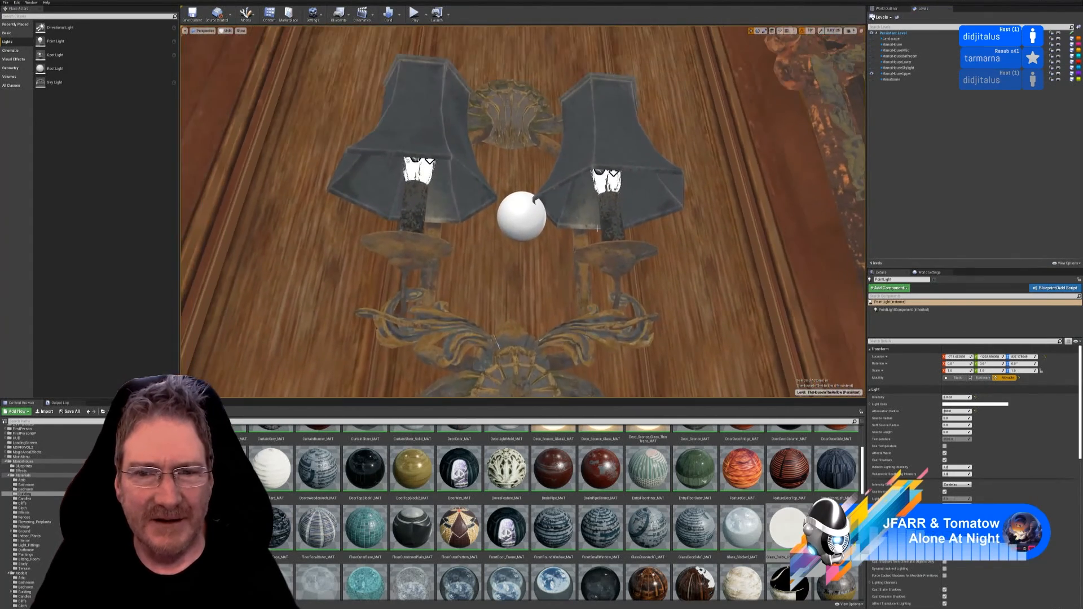
Return the viewport to lit shading and select the bronze wall sconce prefab, locating it in the scene's actor list
click(227, 31)
click(232, 41)
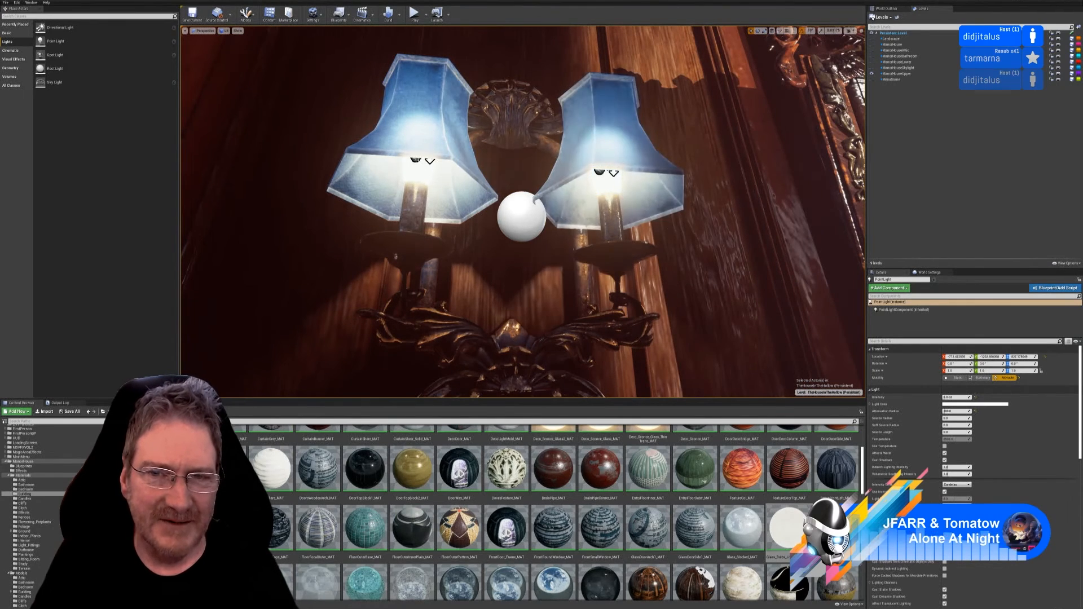
mouse_move(668, 228)
right_down()
mouse_move(662, 197)
mouse_move(677, 209)
mouse_move(668, 223)
right_up()
click(577, 97)
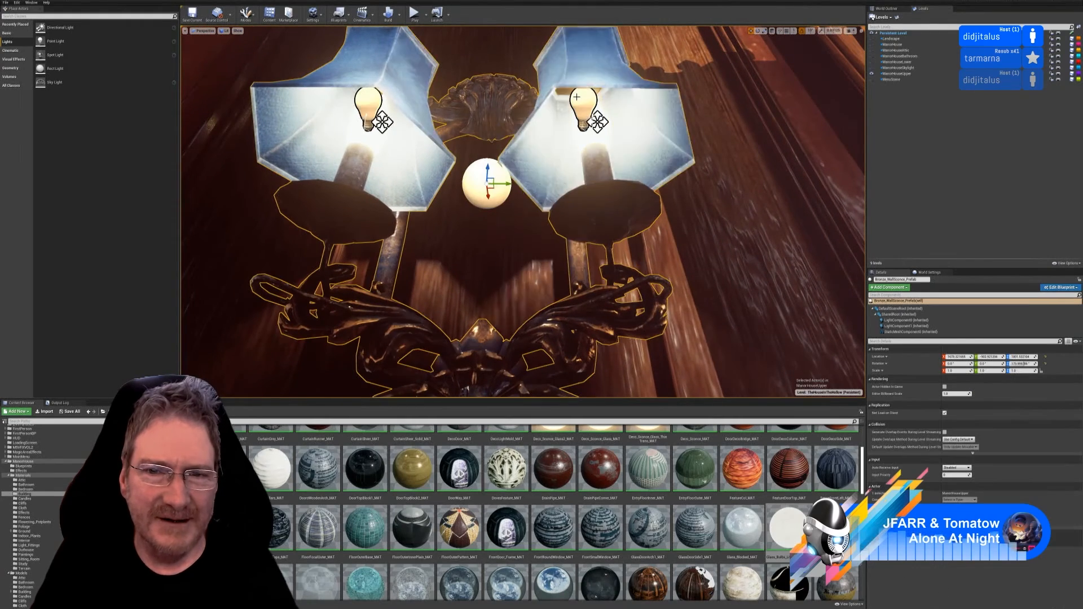
click(886, 9)
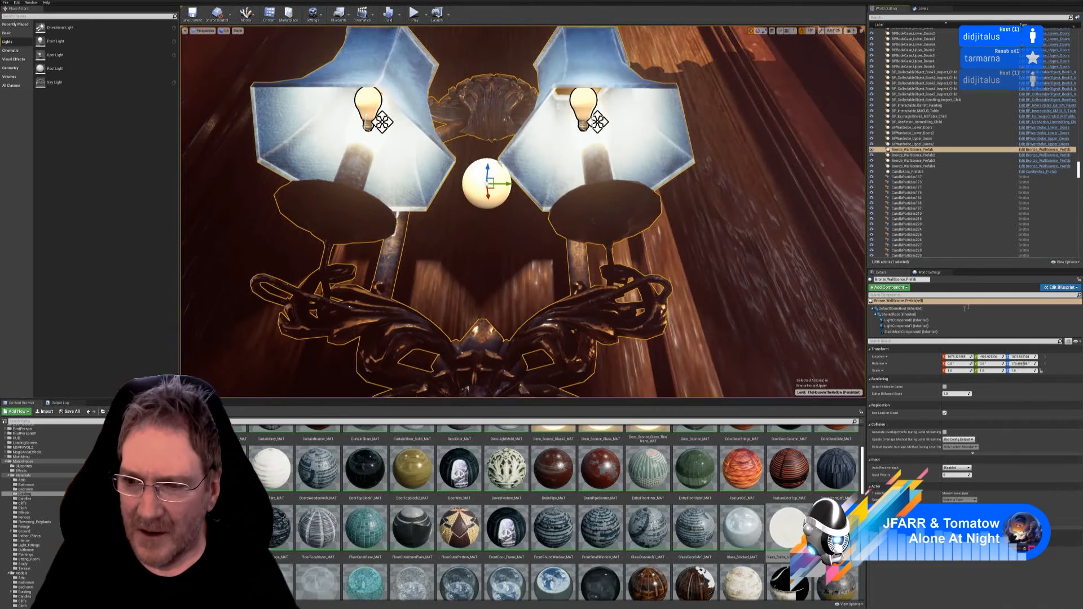
Review the settings of the bronze sconce's second light component and locate its light function material in the content browser
click(902, 326)
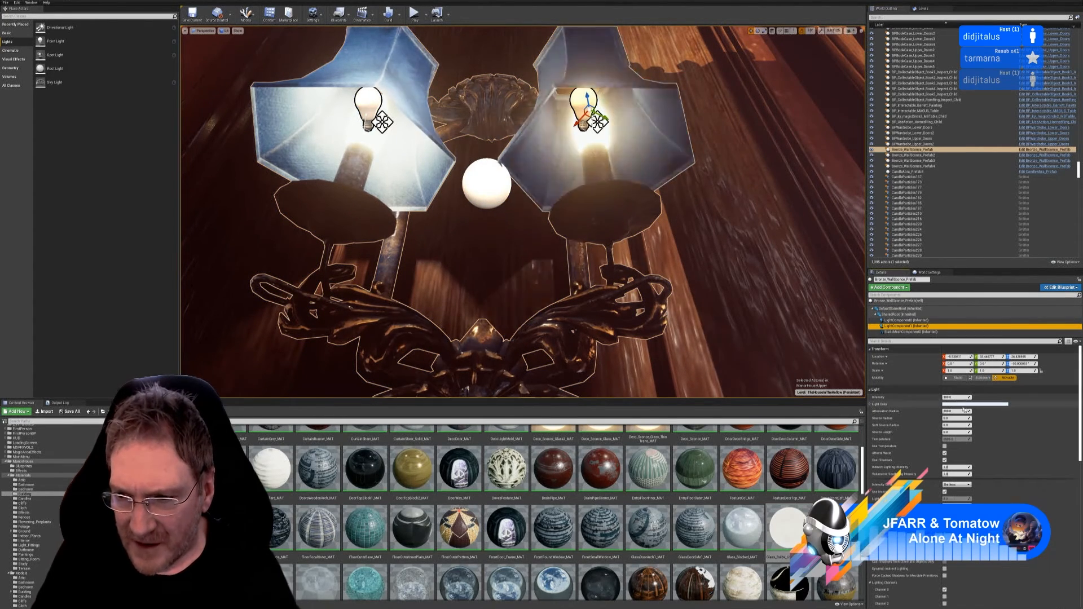
scroll(965, 414, down, 1)
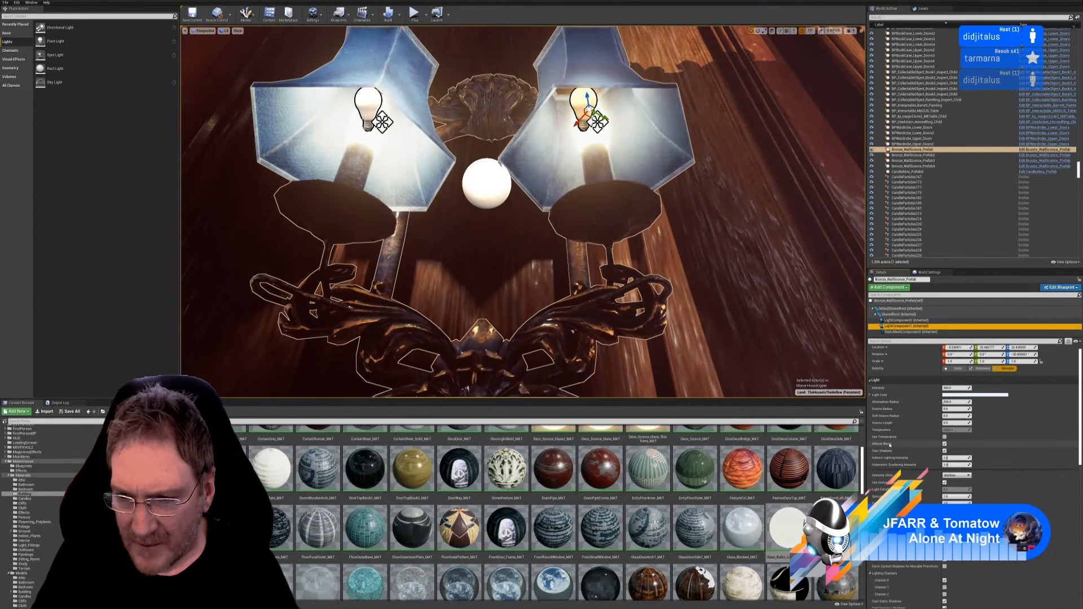
scroll(981, 490, down, 5)
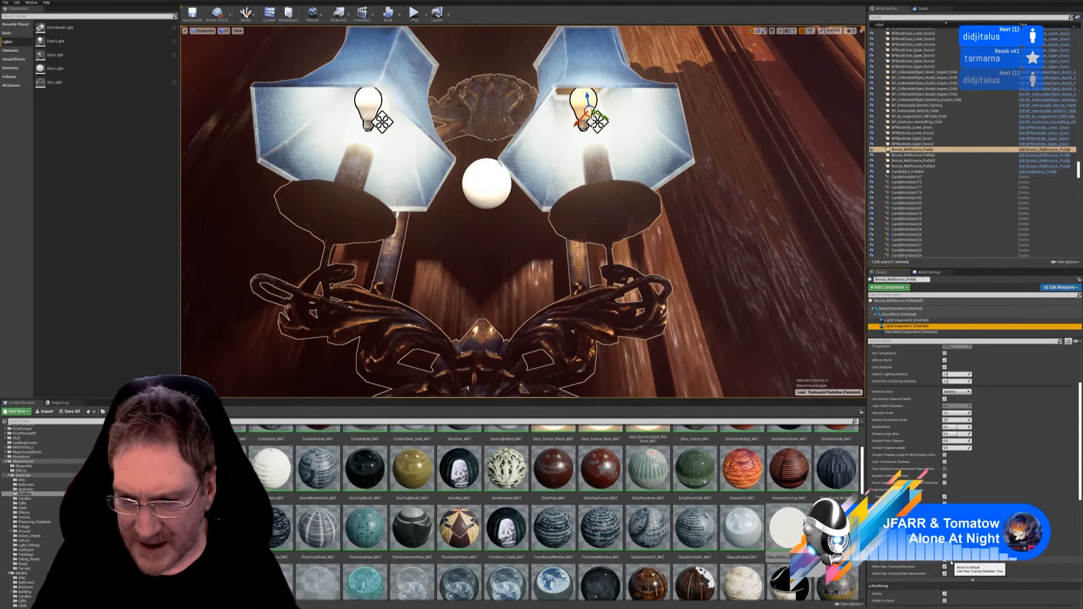
scroll(964, 497, down, 5)
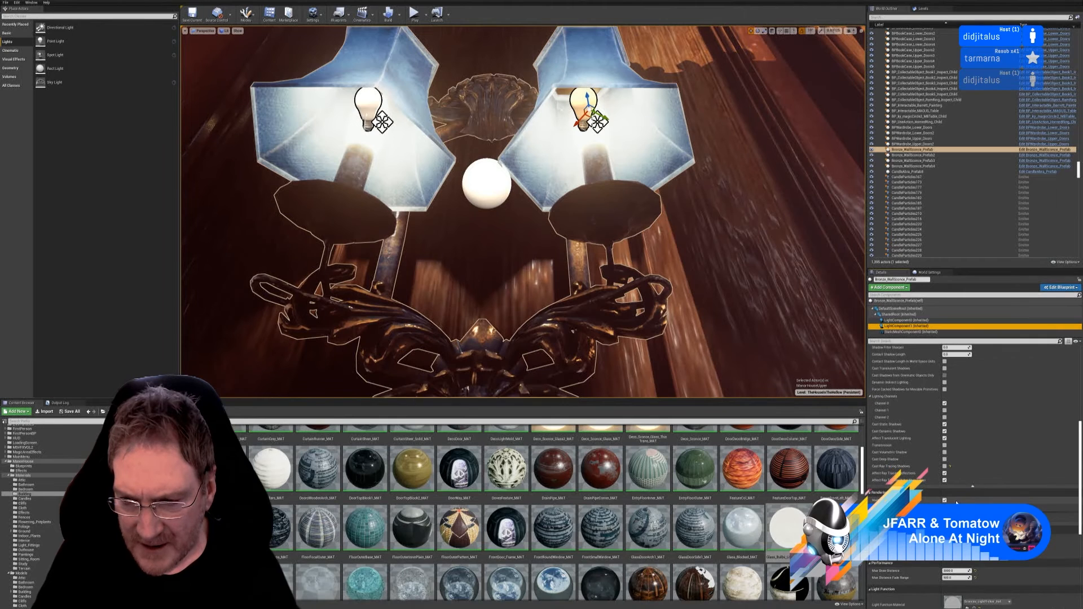
scroll(956, 502, down, 3)
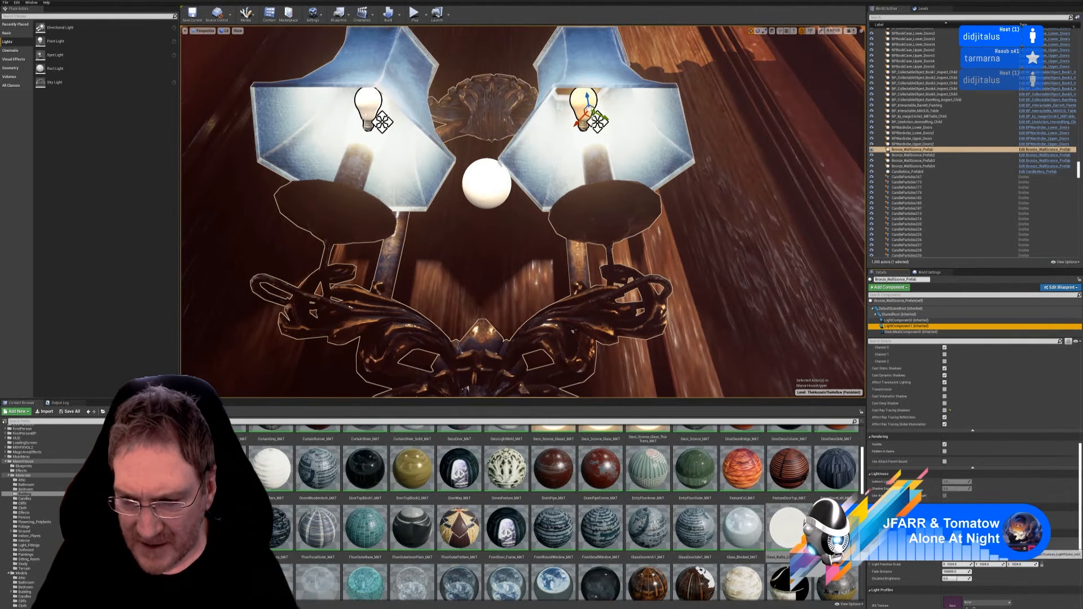
scroll(959, 479, down, 1)
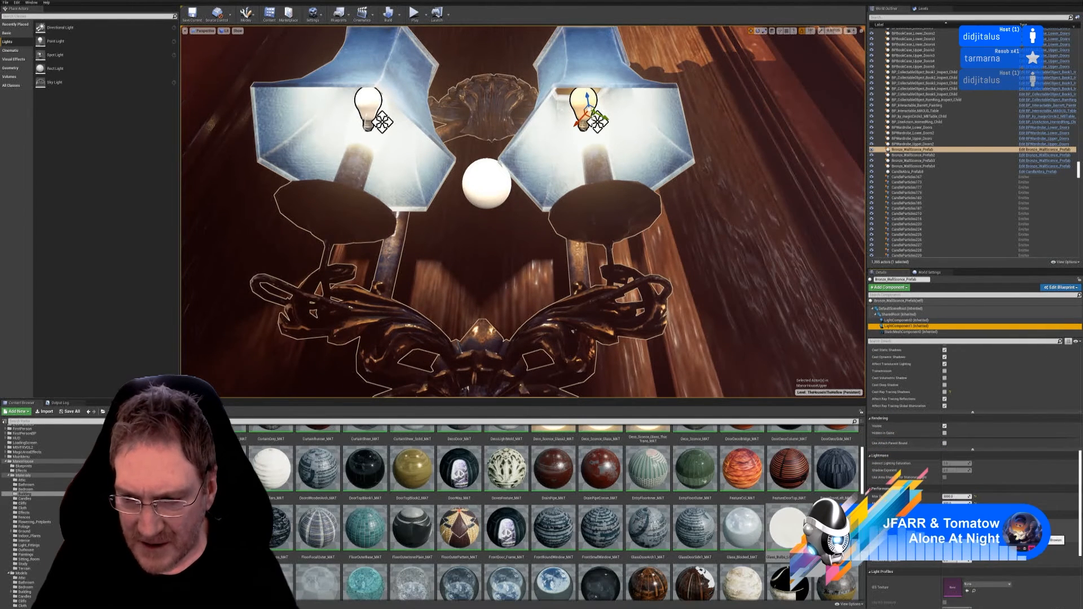
click(973, 533)
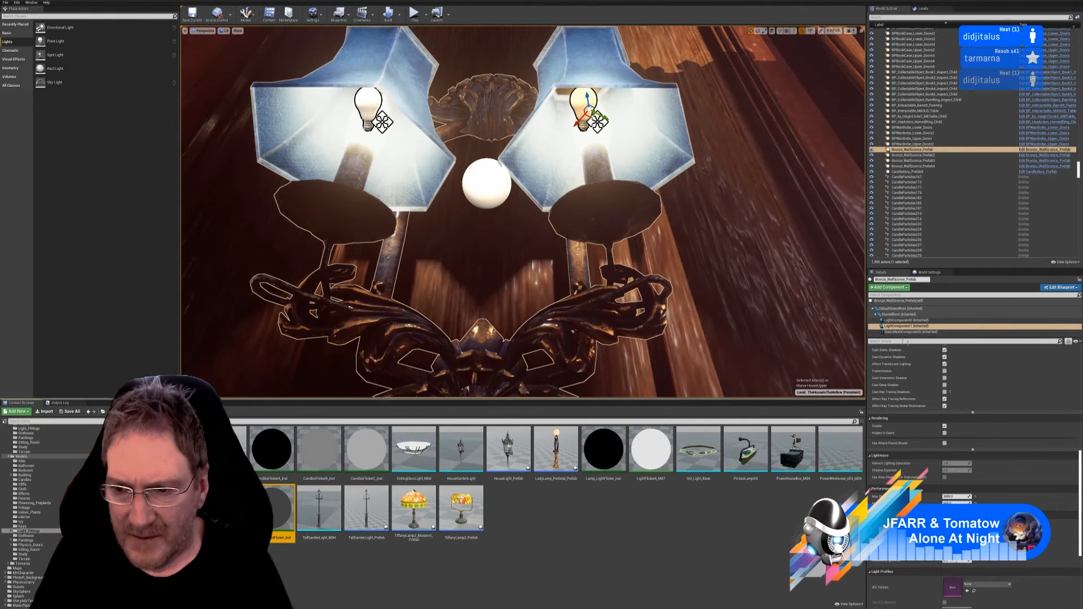
scroll(907, 341, down, 2)
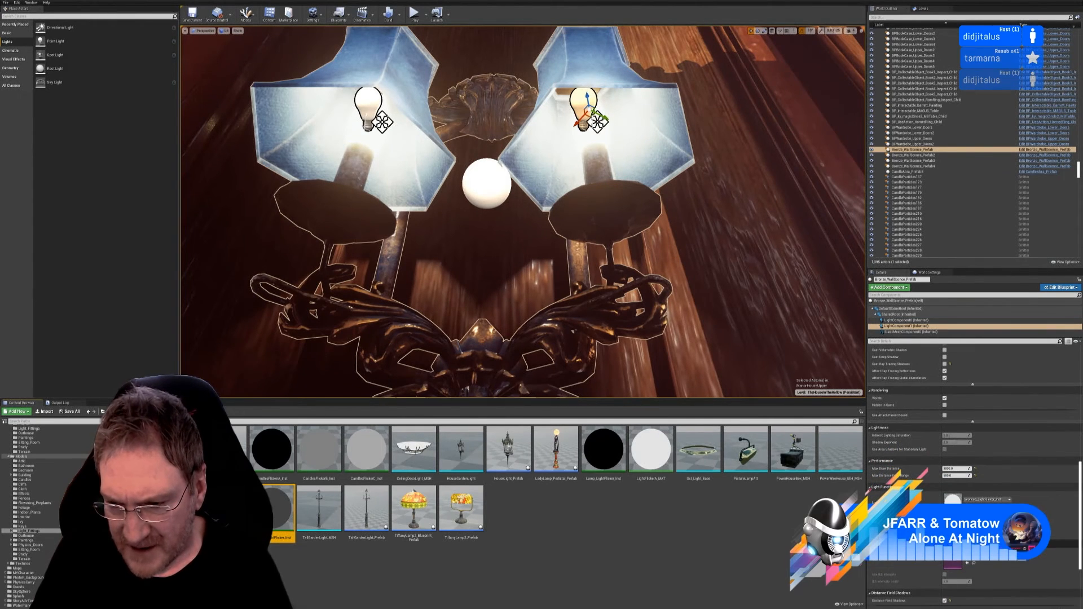
scroll(959, 423, down, 4)
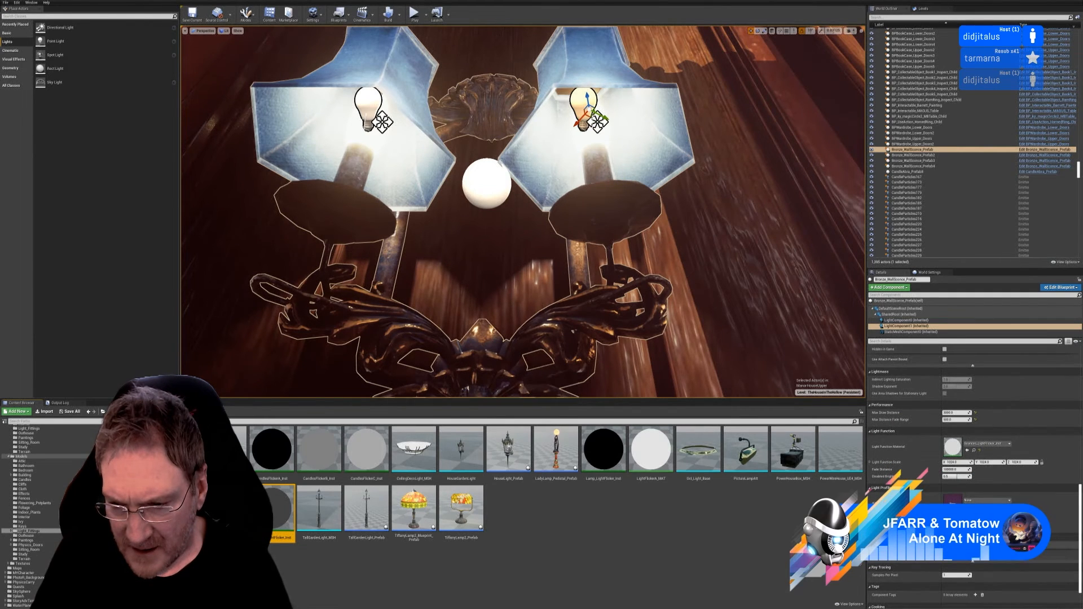
scroll(973, 365, down, 3)
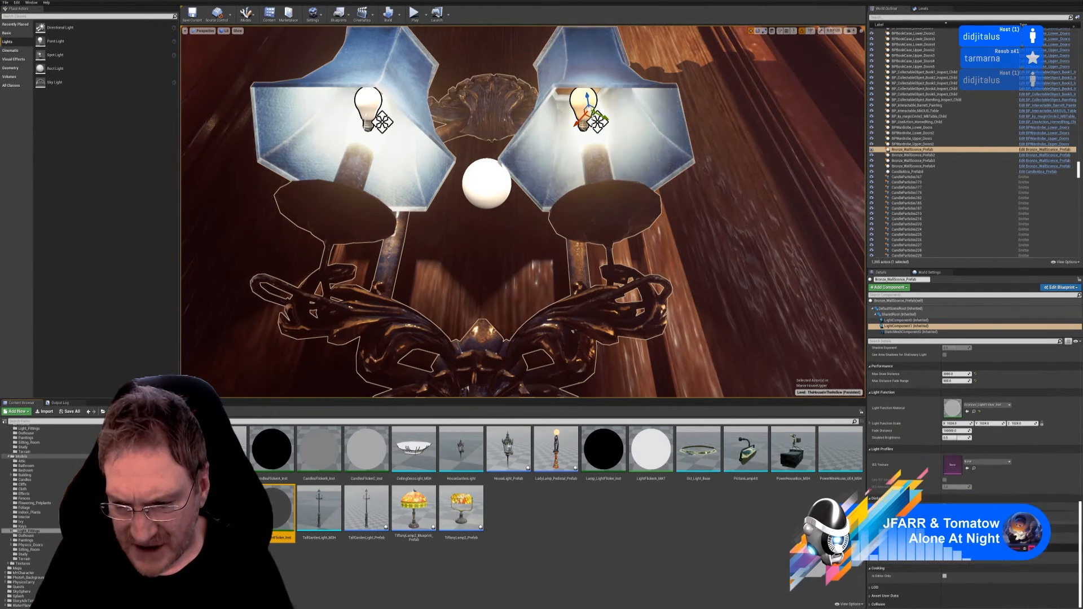
right_drag(491, 330, 445, 330)
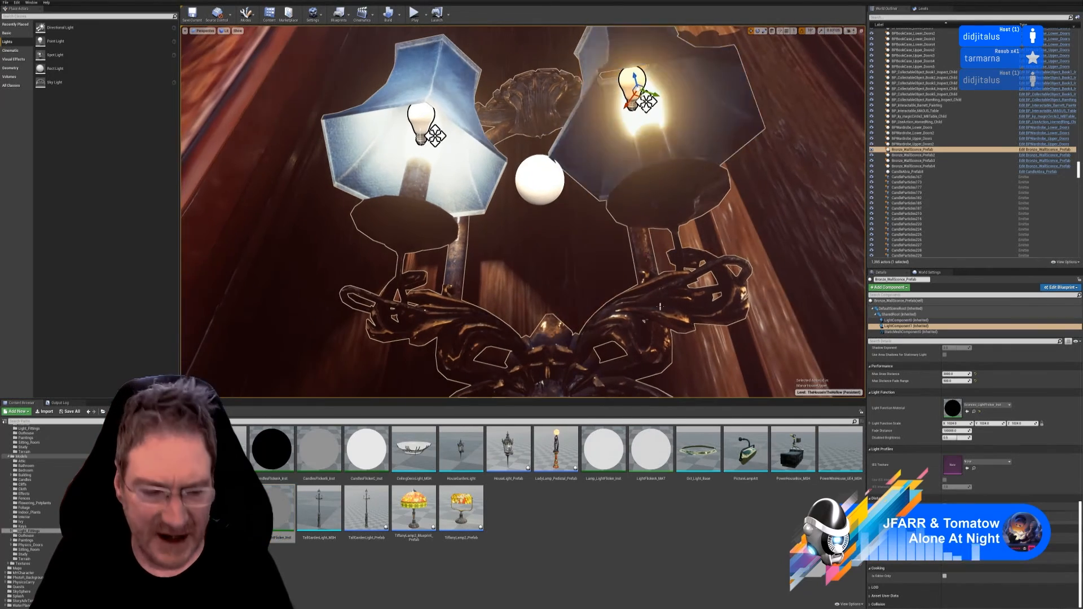
Deselect the sconce, hide the ManorHouseUpper level, and move in close above one of the chandelier's shaded lamps
key(Escape)
right_drag(523, 211, 815, 240)
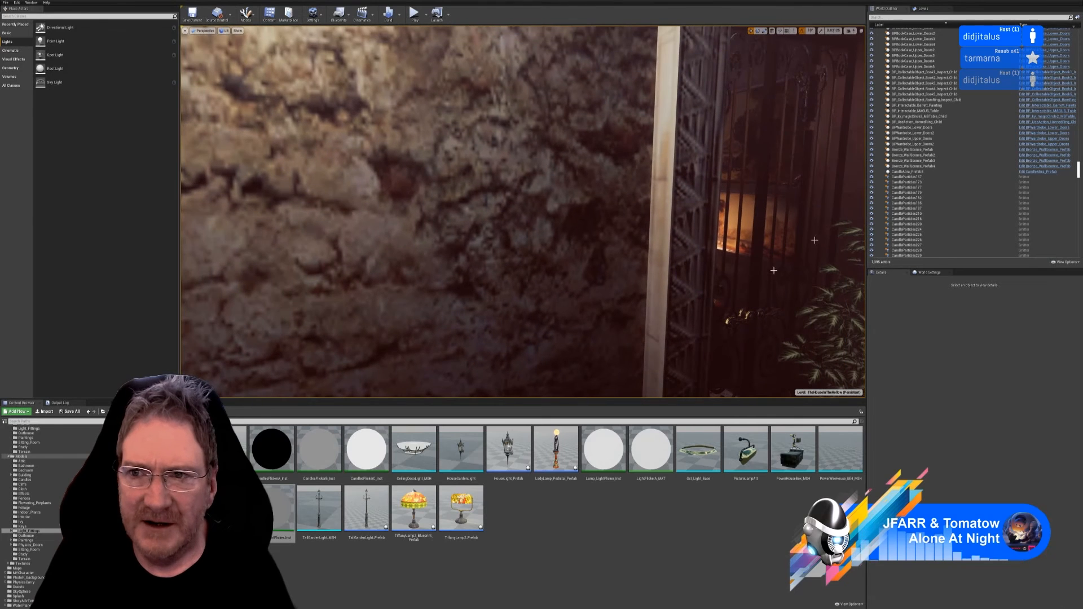
click(918, 9)
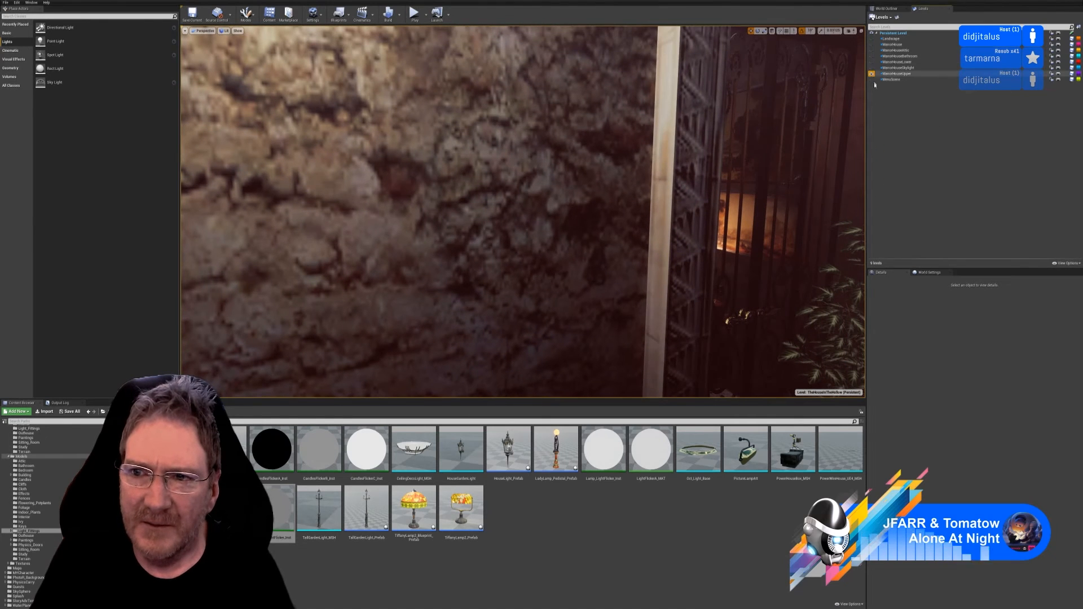
click(871, 74)
right_drag(632, 192, 936, 253)
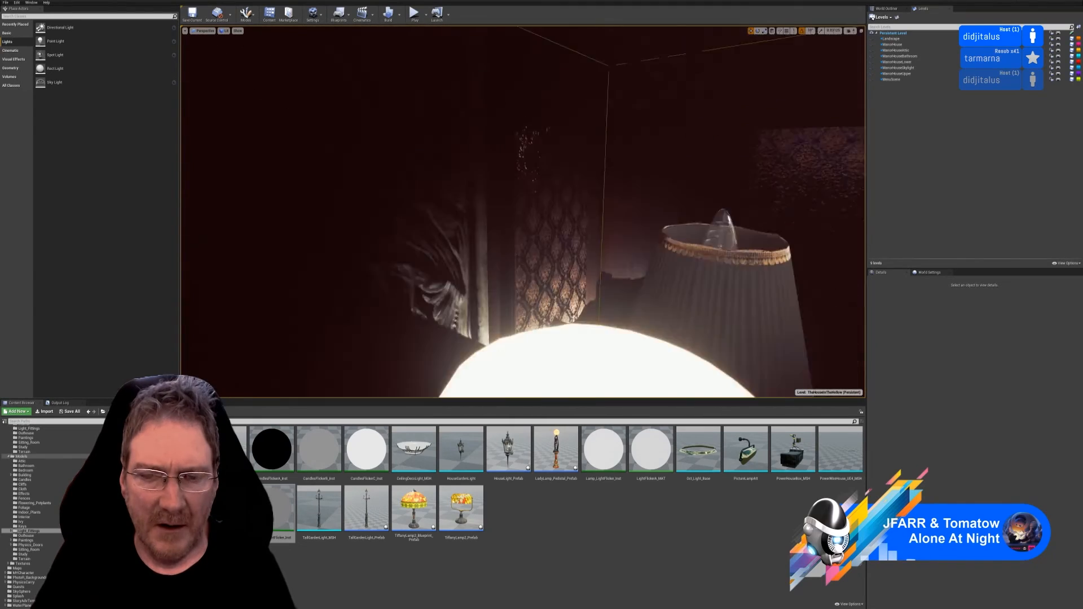
right_drag(523, 211, 566, 294)
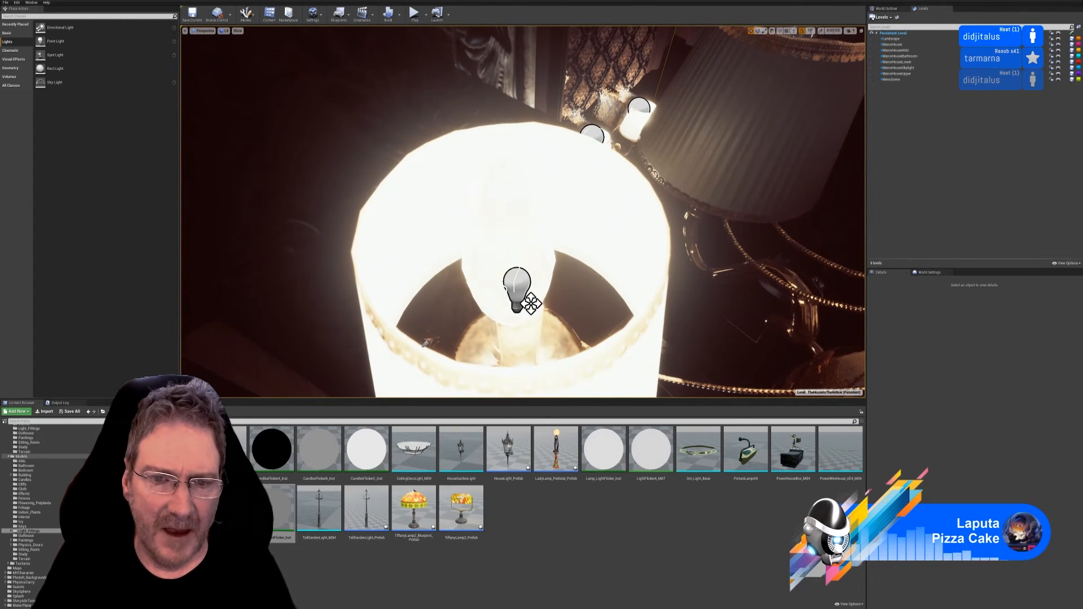
Select the chandelier lamp's PointLight actor and assign the sconce's light flicker instance as its light function material
click(530, 303)
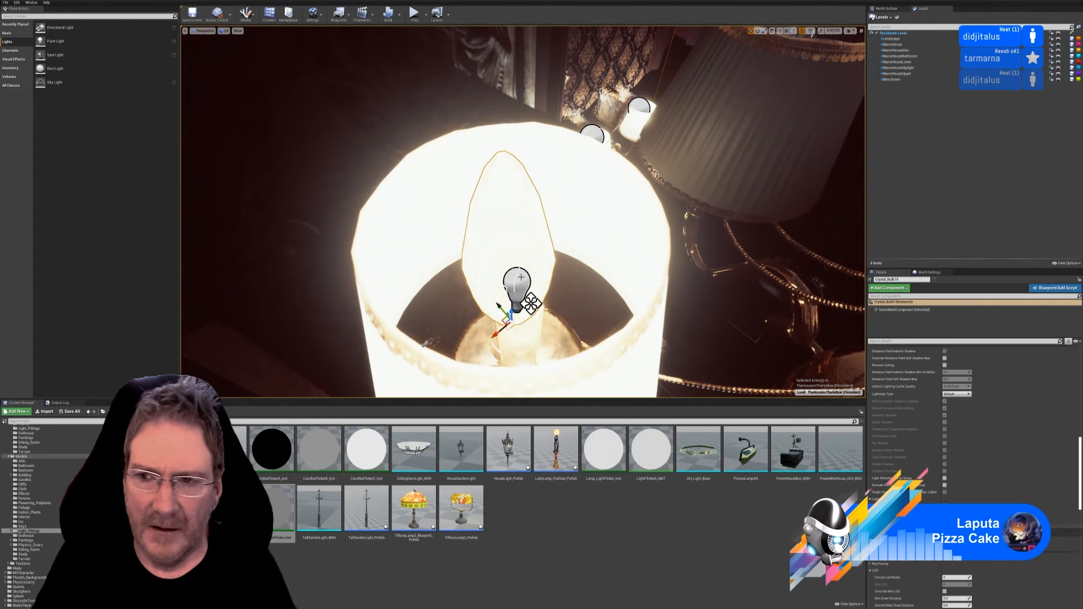
click(887, 9)
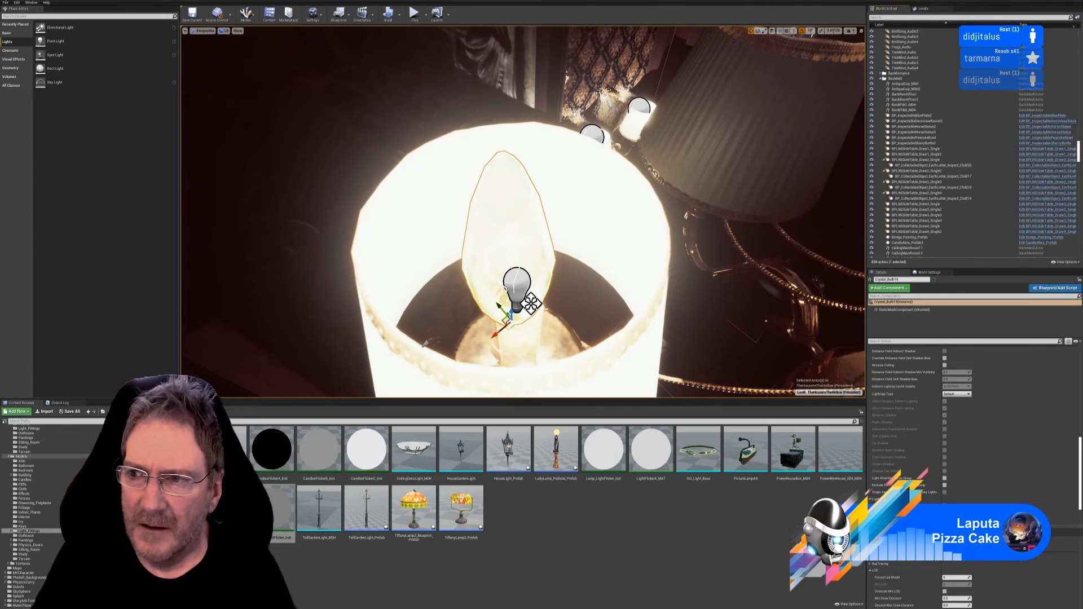
drag(1078, 147, 1077, 195)
scroll(993, 203, down, 15)
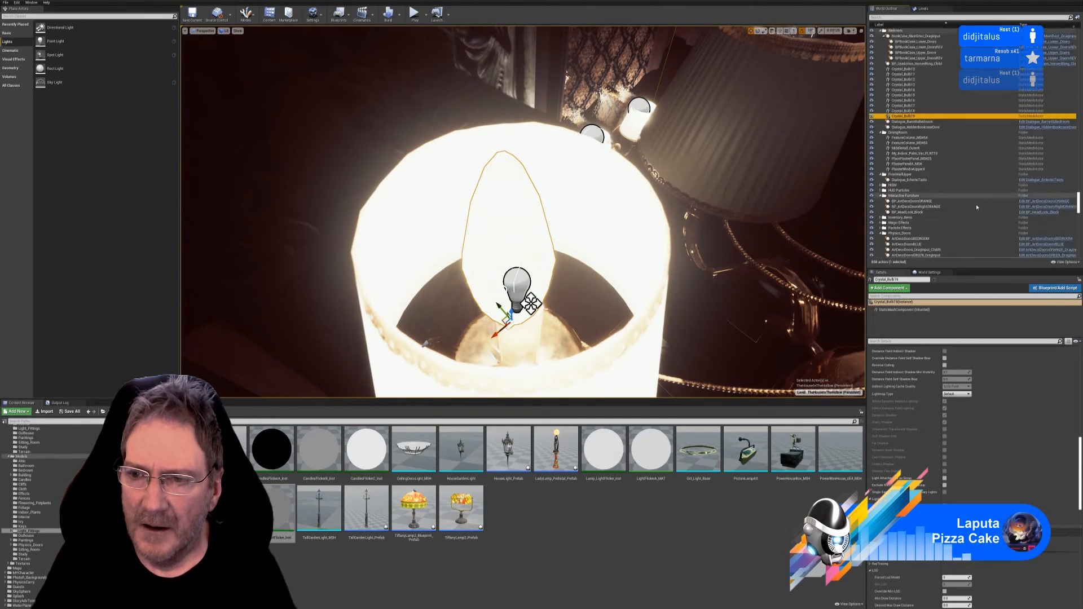
scroll(956, 207, down, 15)
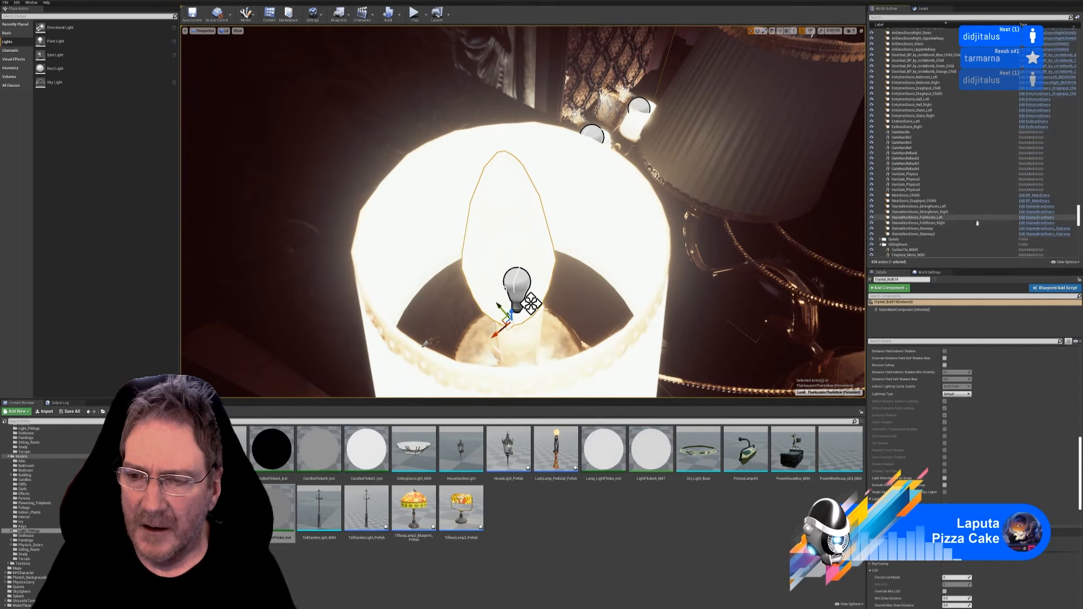
scroll(959, 219, down, 20)
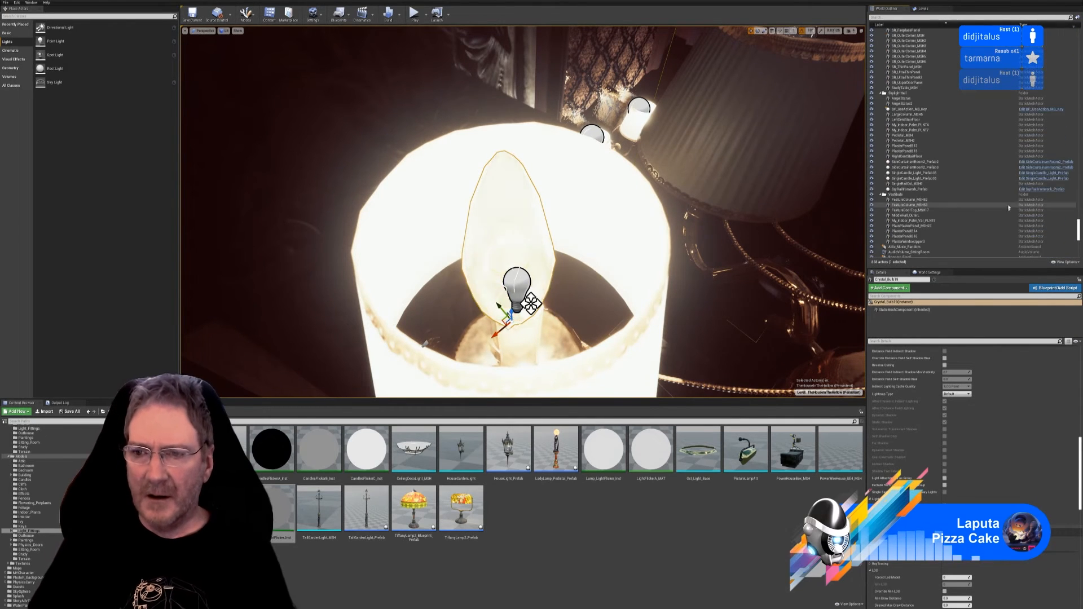
scroll(999, 220, down, 10)
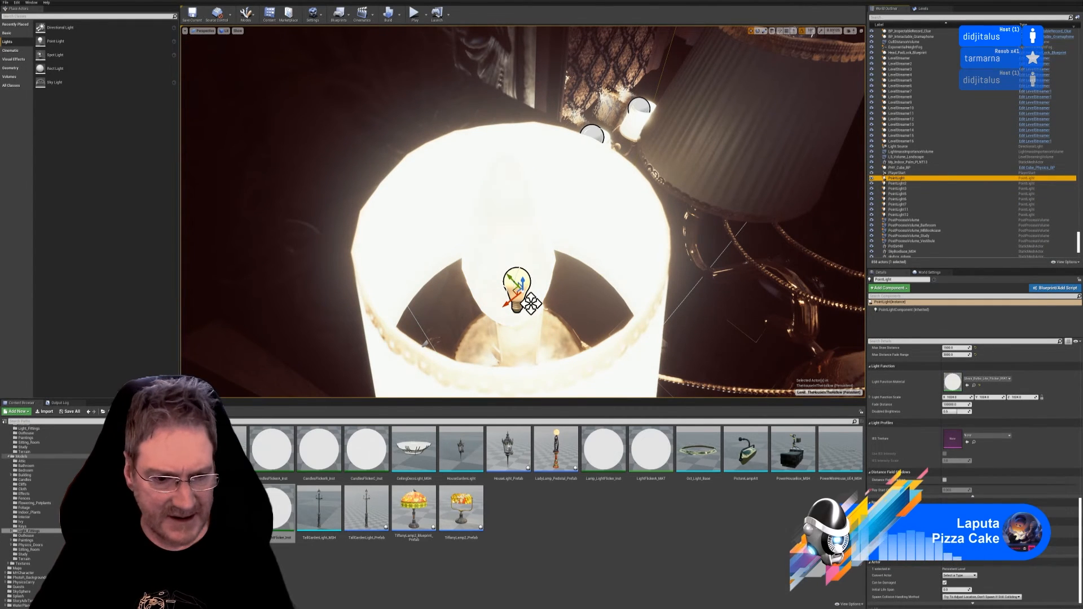
drag(276, 514, 889, 466)
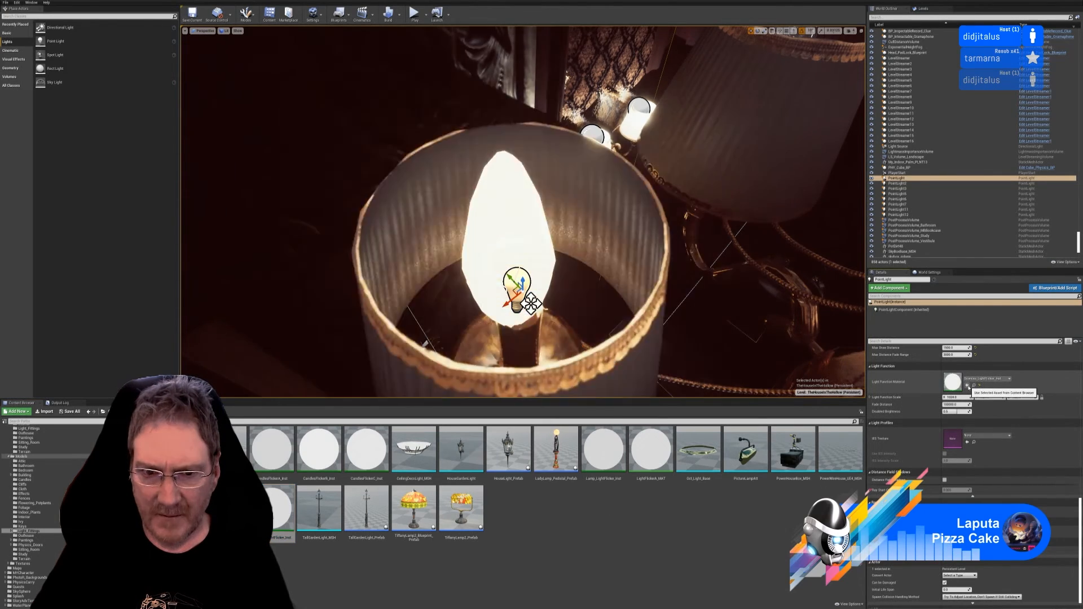
View the chandelier and the study around it from below to check the lighting on the walls and ceiling
right_drag(700, 248, 660, 104)
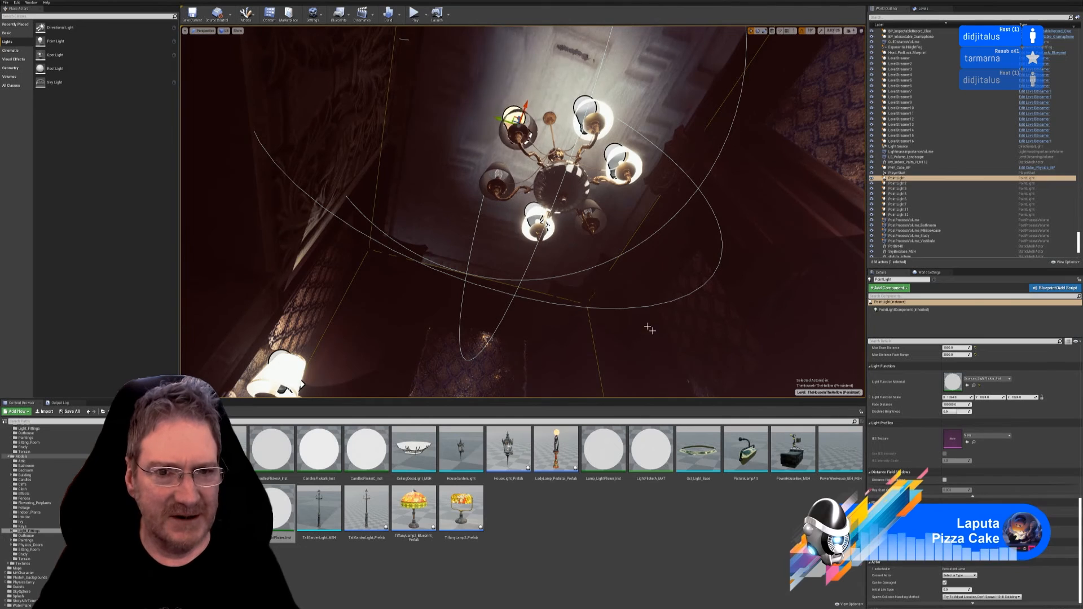
right_drag(648, 326, 687, 288)
right_drag(645, 260, 761, 258)
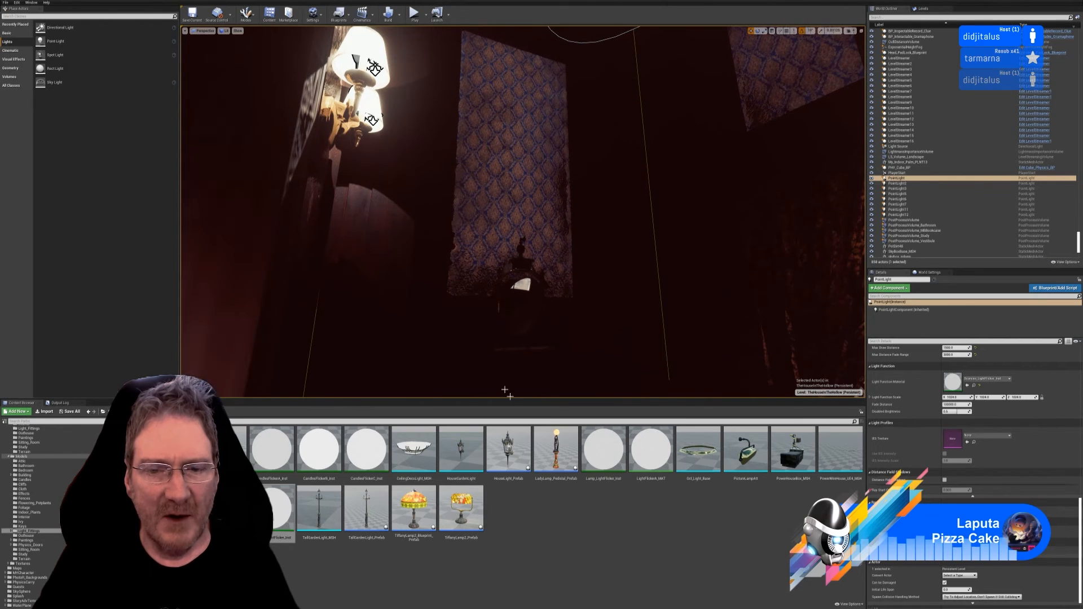
right_drag(573, 319, 561, 372)
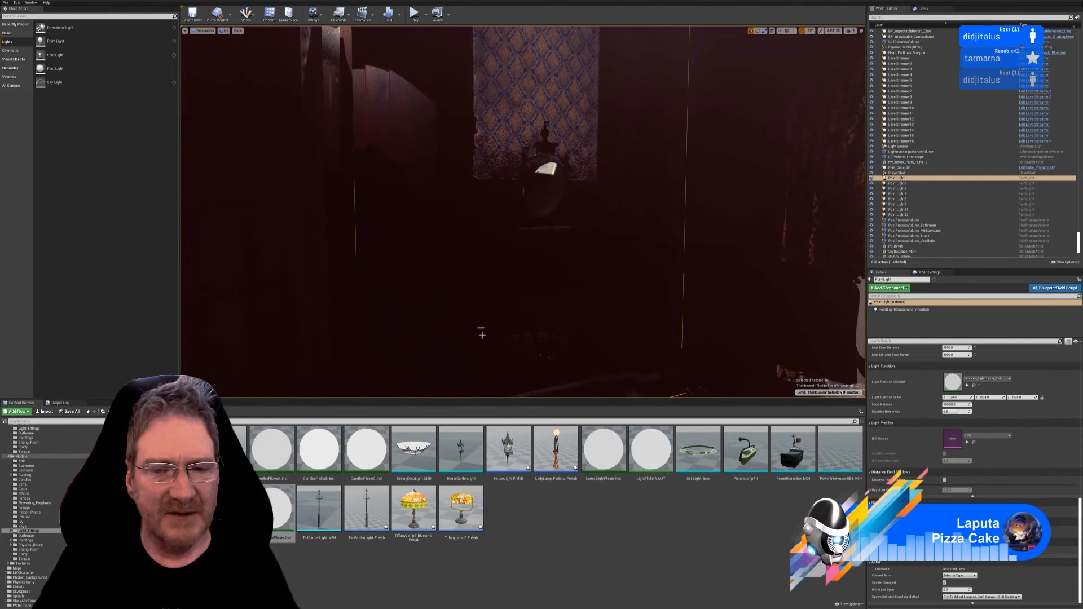
right_drag(578, 318, 761, 251)
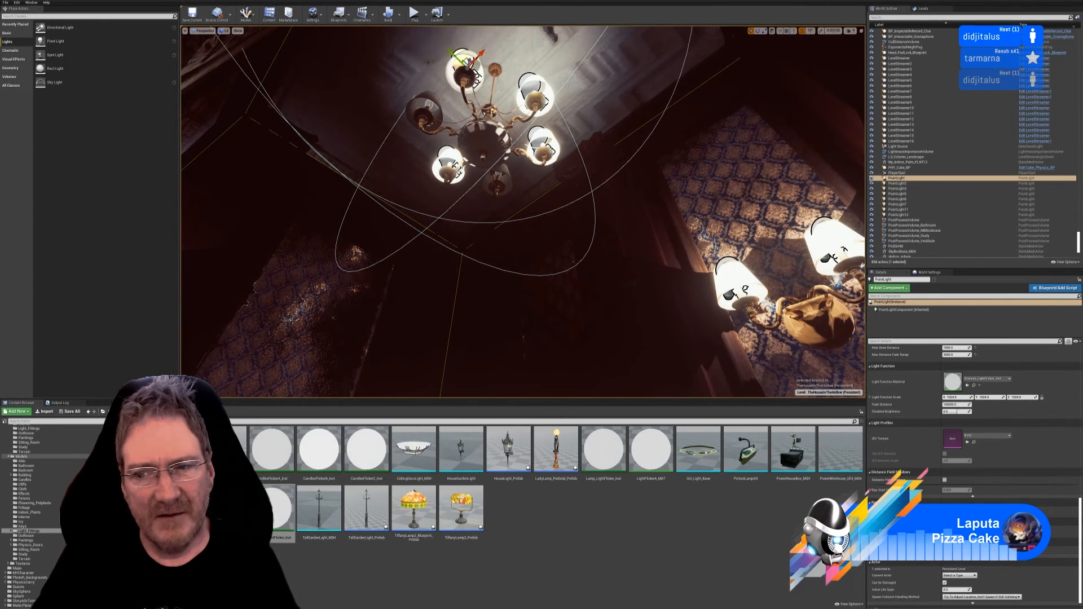
Move in to the wall lamp and assign Lamp_LightFlicker_Inst as the light function material of its point light
right_drag(788, 247, 828, 445)
key(w)
key(w)
key(w)
key(w)
key(w)
key(s)
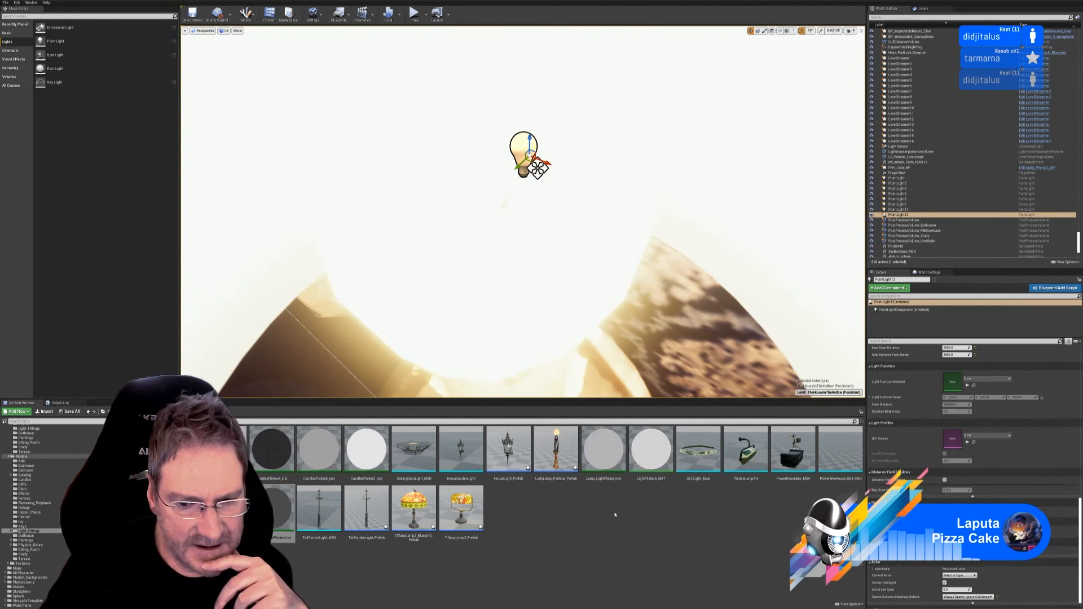
click(602, 452)
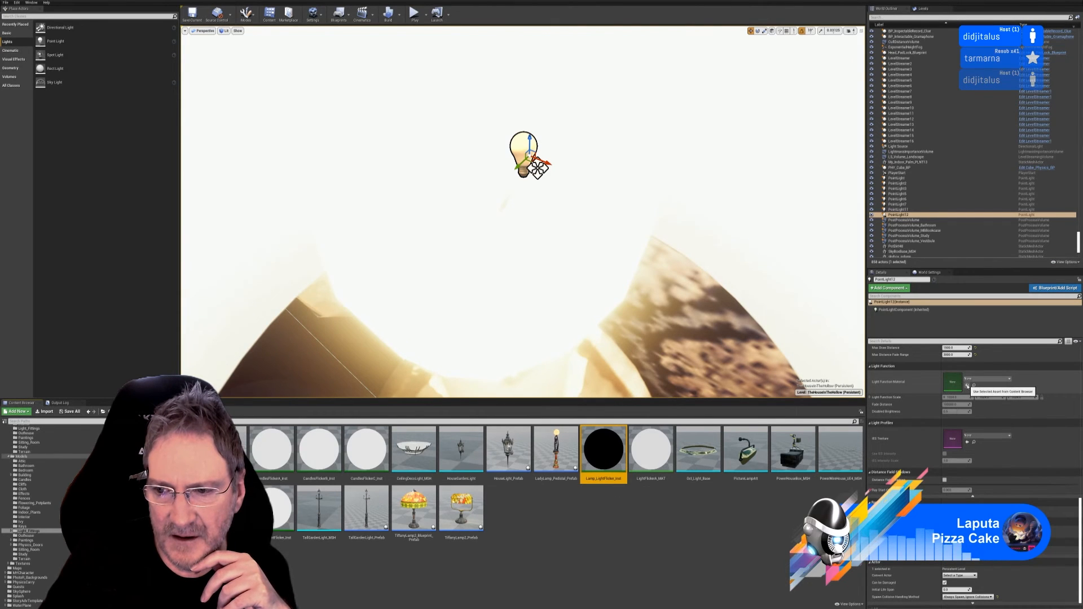
click(968, 385)
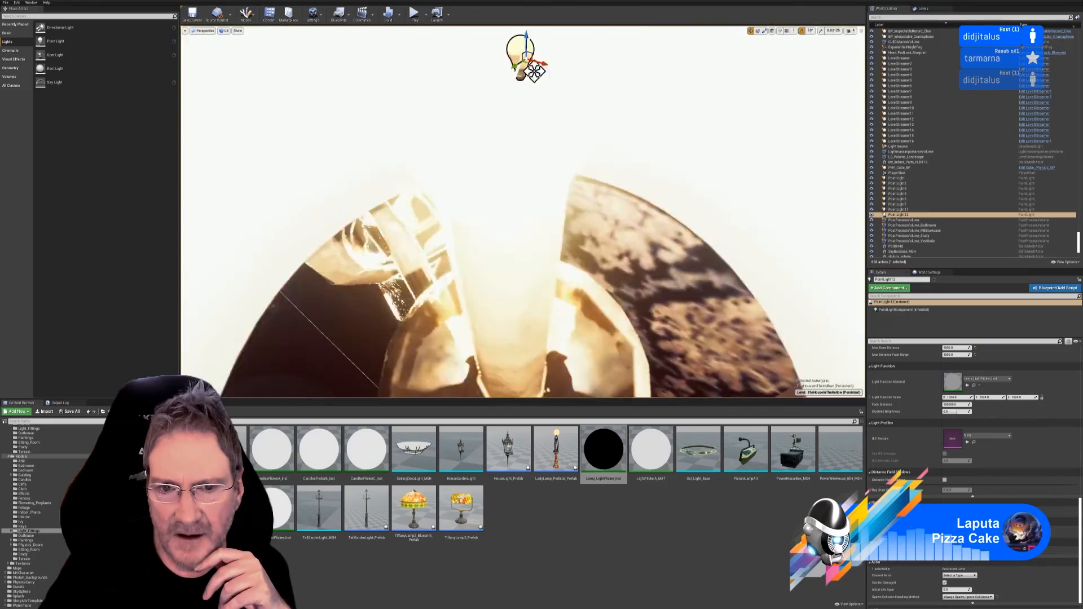
Apply Lamp_LightFlicker_Inst to material Element 0 of the crystal bulb inside the wall lamp and view the lamp
mouse_move(614, 319)
right_down()
mouse_move(614, 361)
mouse_move(614, 330)
right_up()
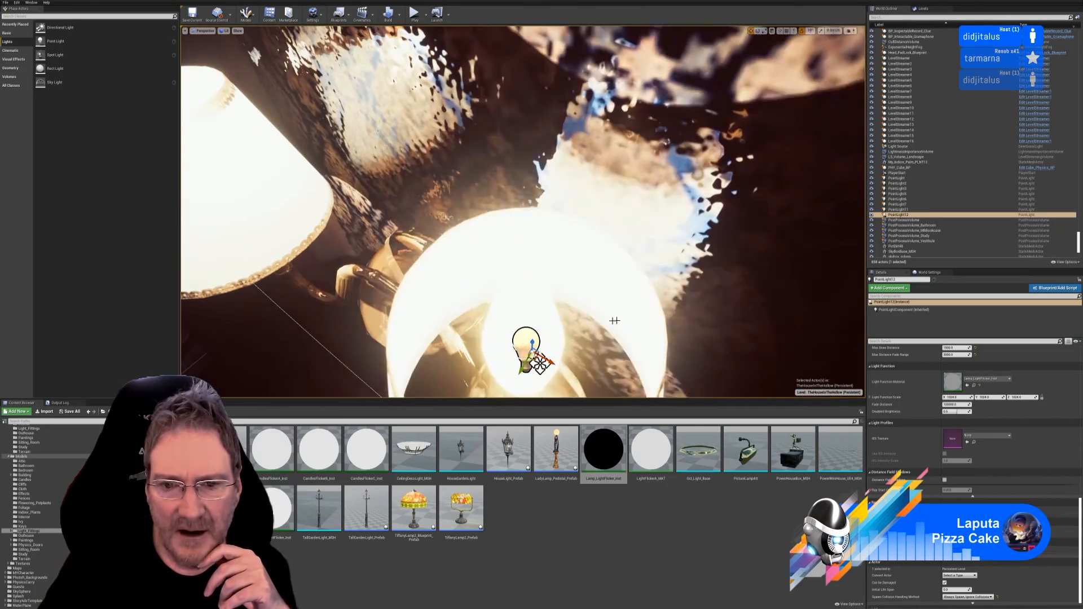
click(541, 295)
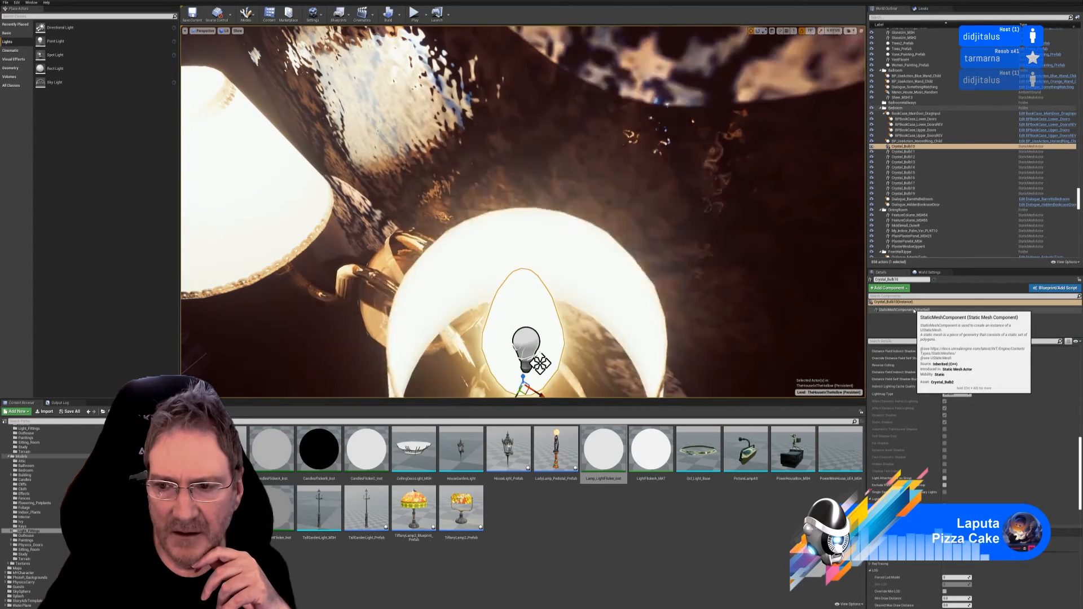
click(913, 310)
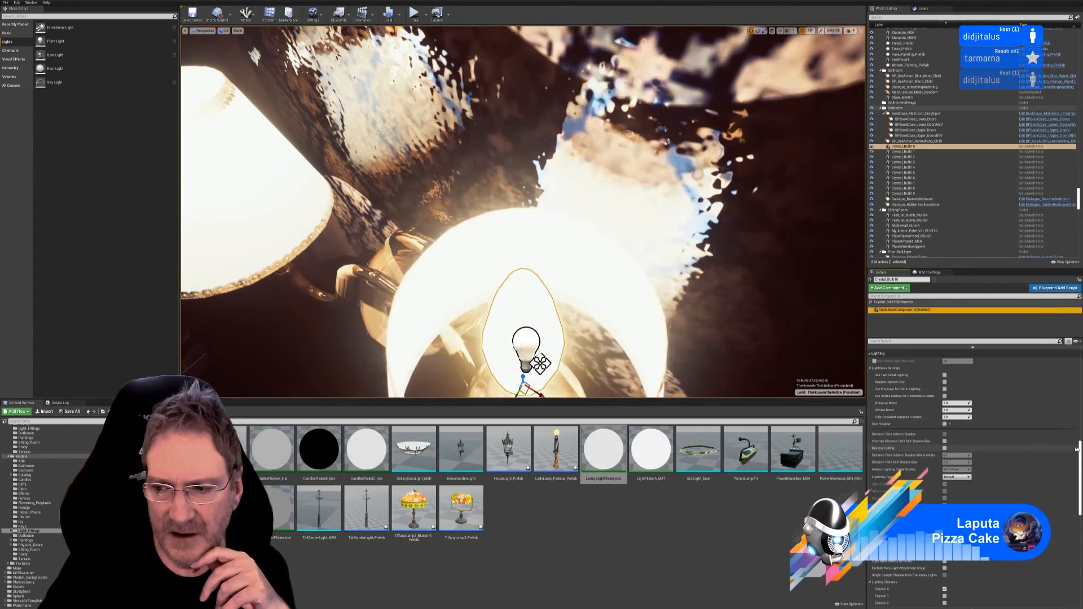
scroll(937, 418, up, 10)
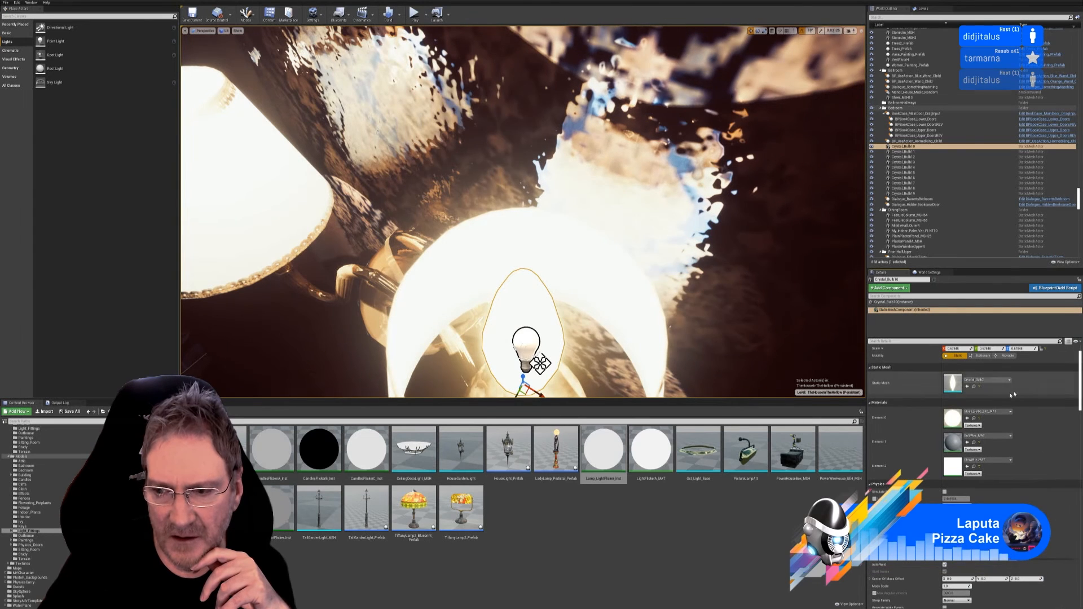
click(967, 419)
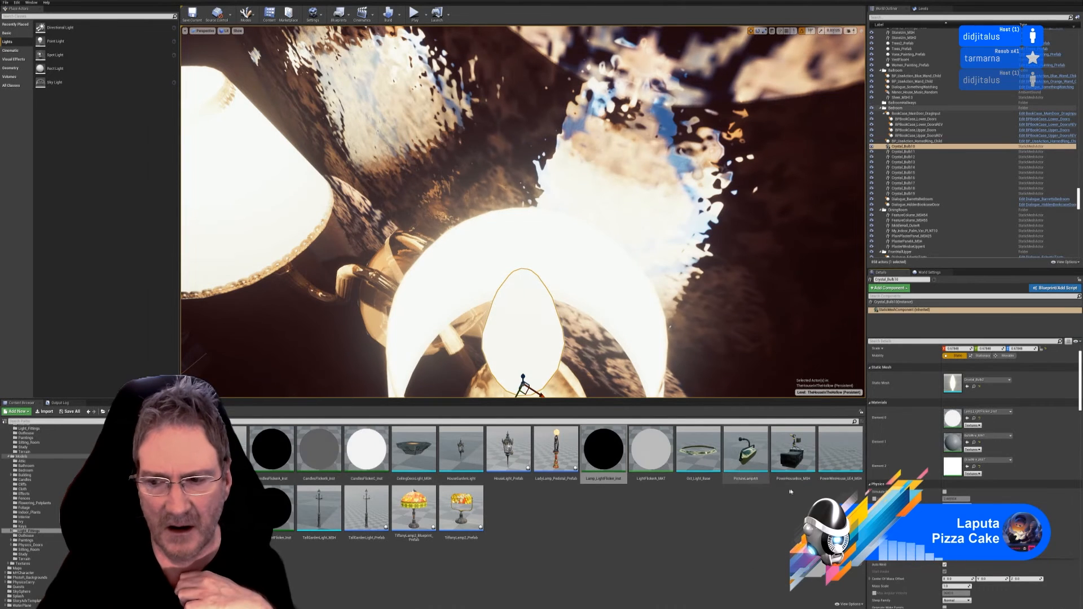
drag(546, 217, 547, 251)
drag(688, 337, 683, 327)
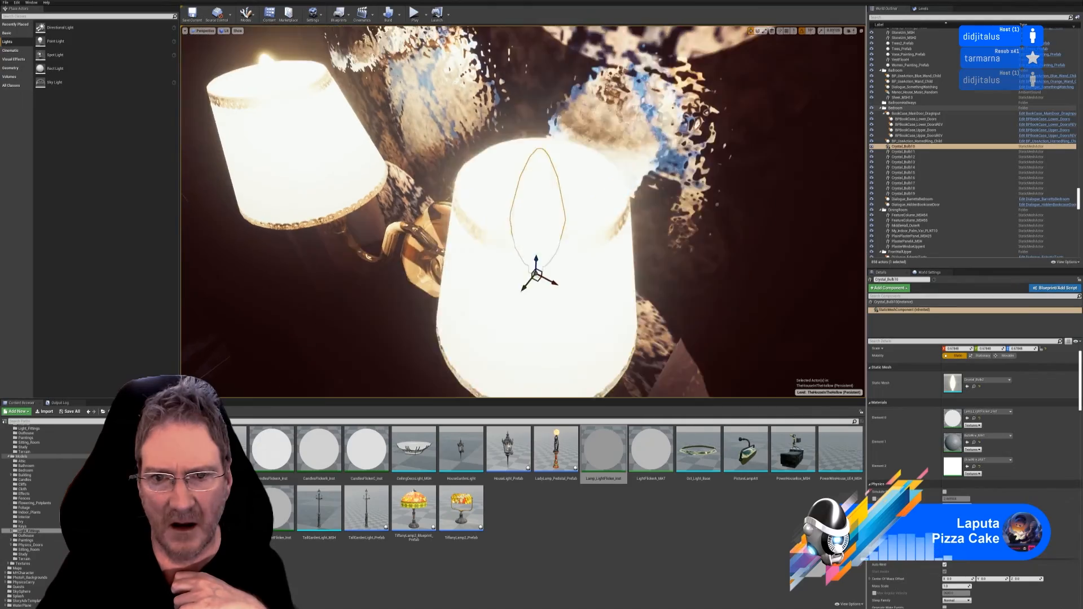
Deselect the bulb and examine the flicker of the wall lamps and chandelier from several angles around the study
right_drag(684, 327, 694, 261)
key(Escape)
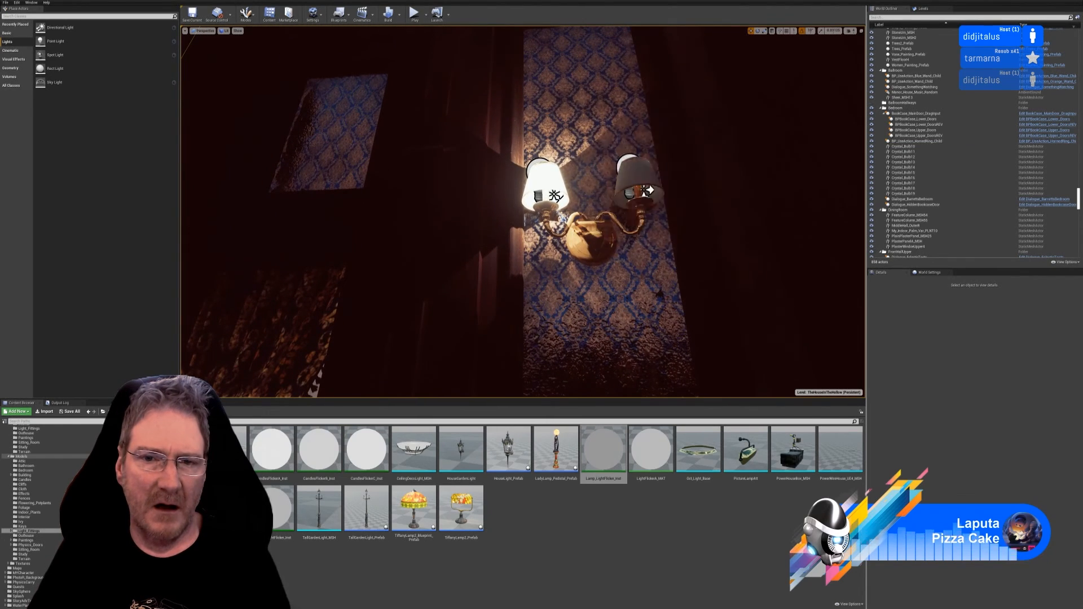
mouse_move(650, 281)
right_down()
mouse_move(666, 287)
mouse_move(627, 298)
mouse_move(637, 287)
right_up()
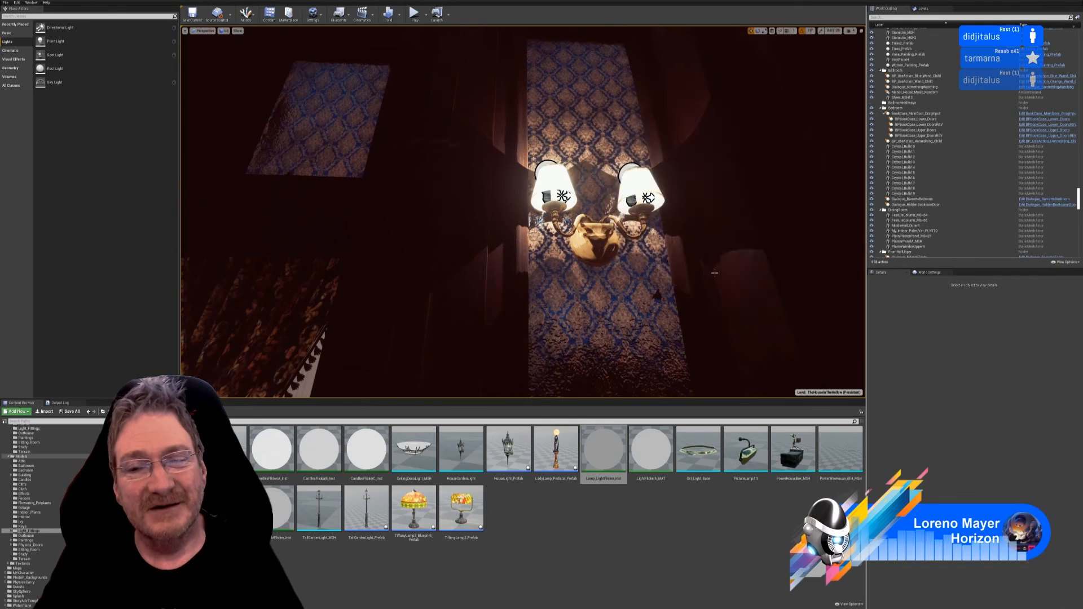
right_drag(690, 268, 654, 259)
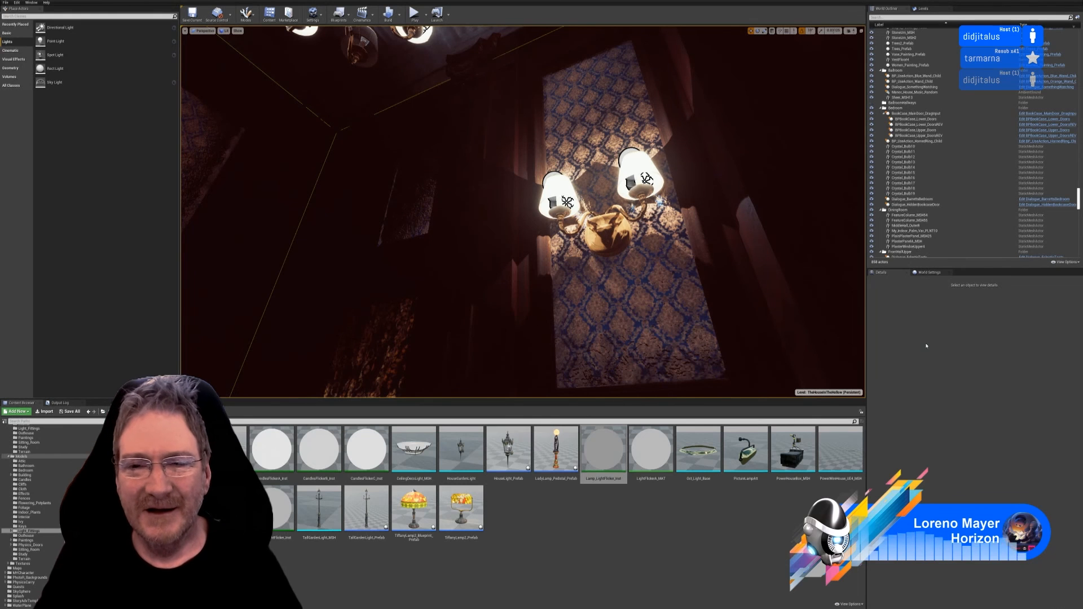
right_drag(522, 212, 709, 241)
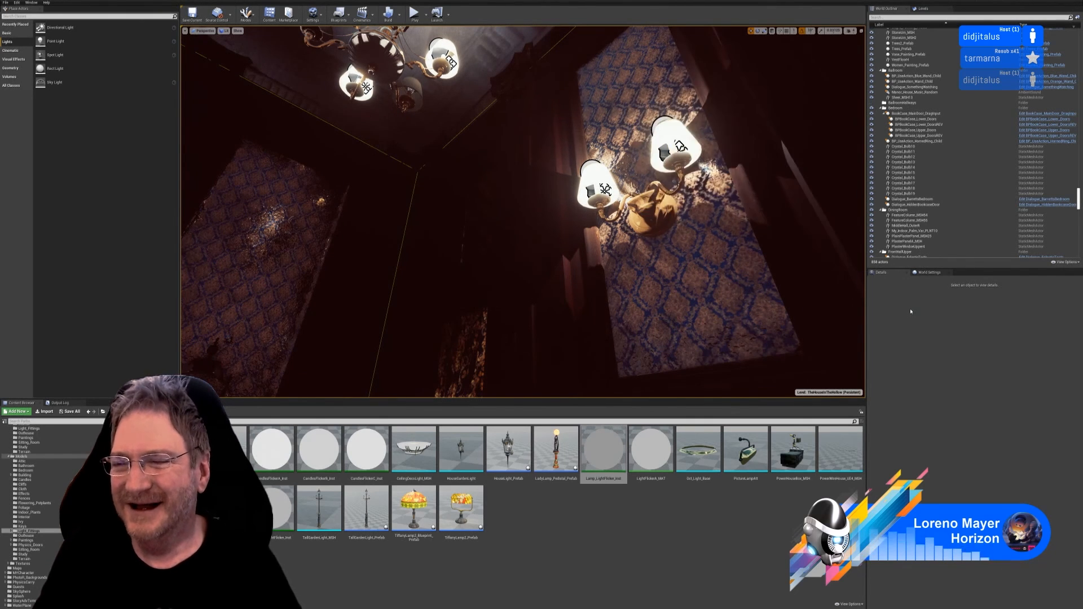
right_drag(677, 237, 680, 283)
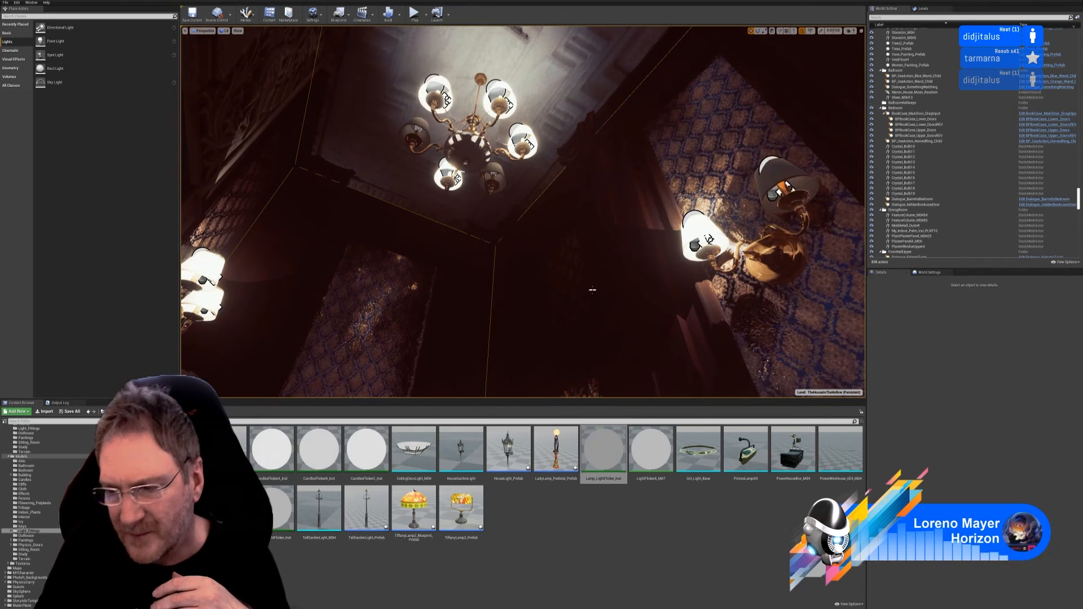
right_drag(576, 283, 580, 192)
mouse_move(581, 274)
right_down()
mouse_move(595, 272)
mouse_move(581, 265)
right_up()
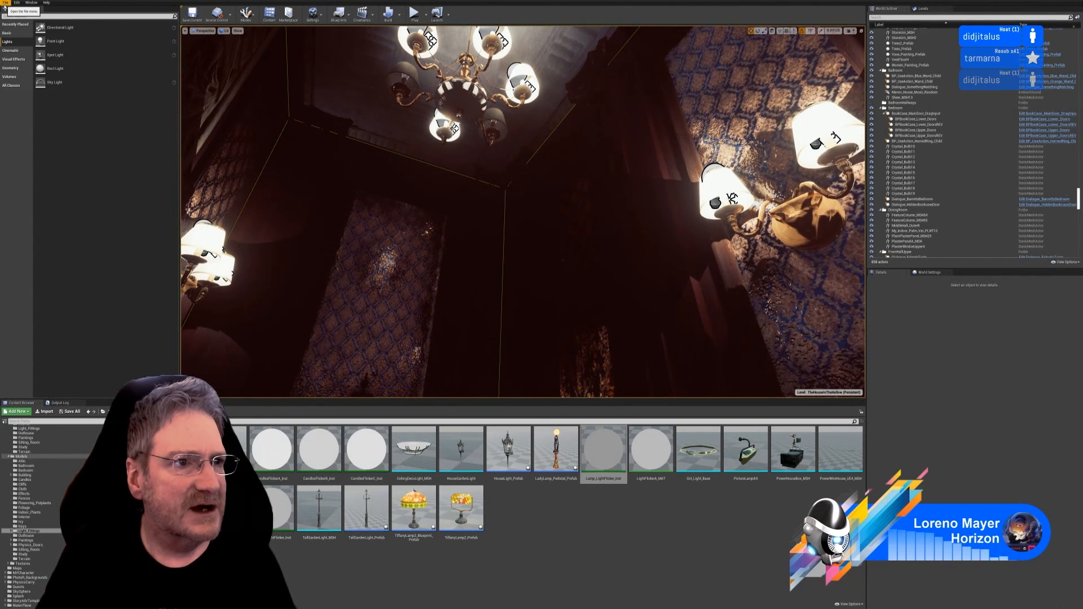
Save all unsaved levels and assets of the project
click(7, 3)
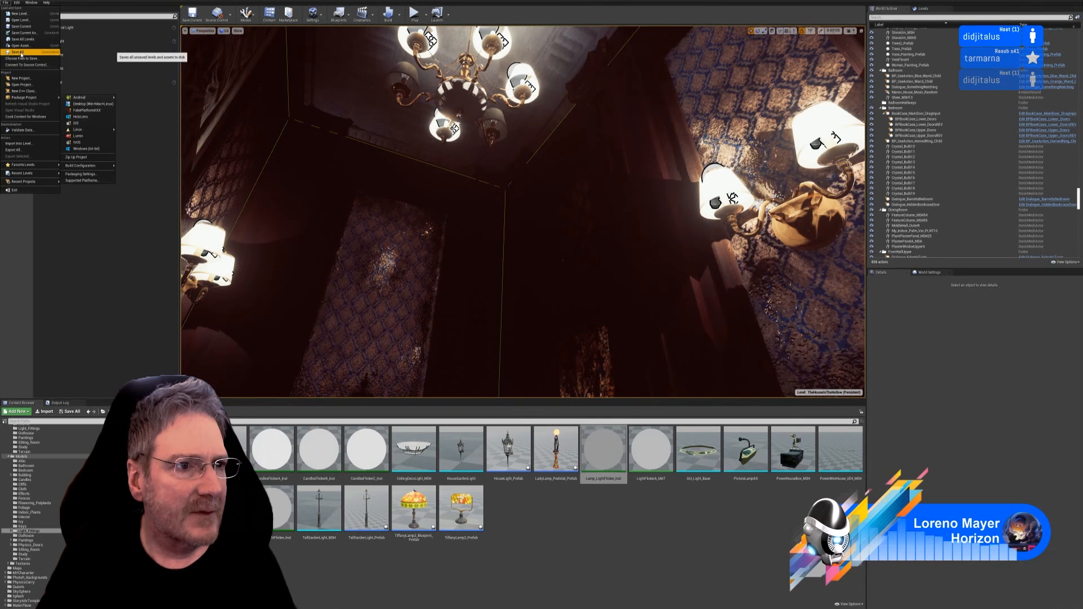
click(16, 52)
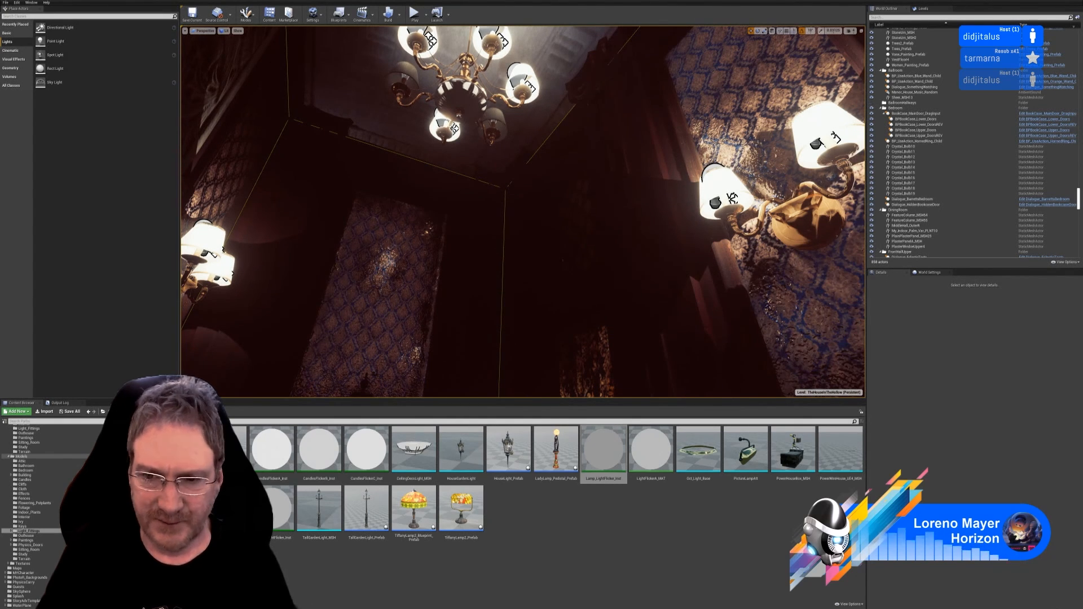
right_drag(522, 212, 524, 186)
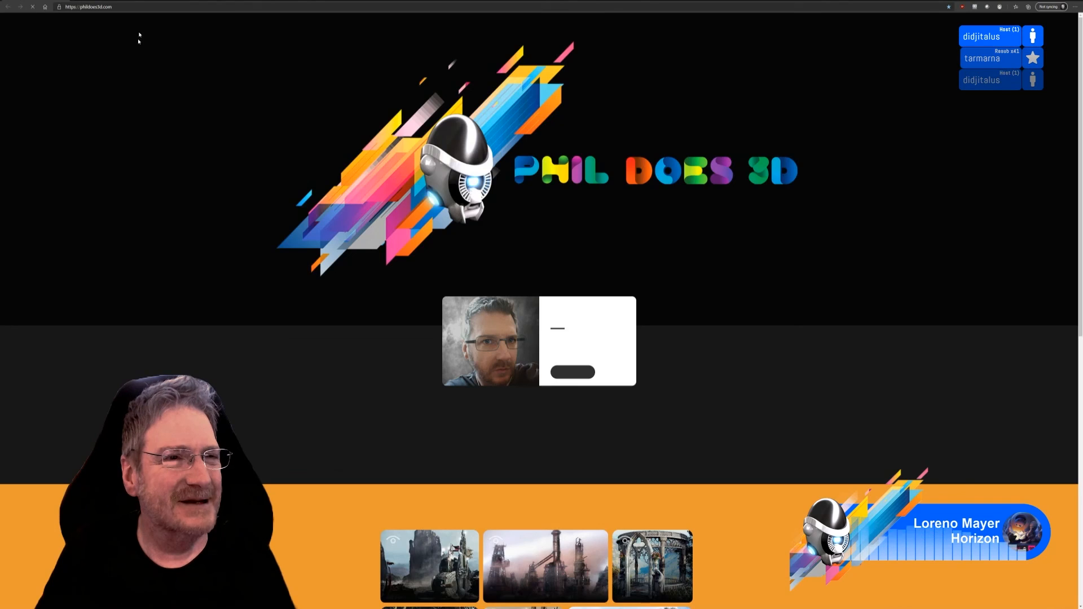
In the web browser, open the copied image link, view the sword picture enlarged, and leave the browser
click(133, 7)
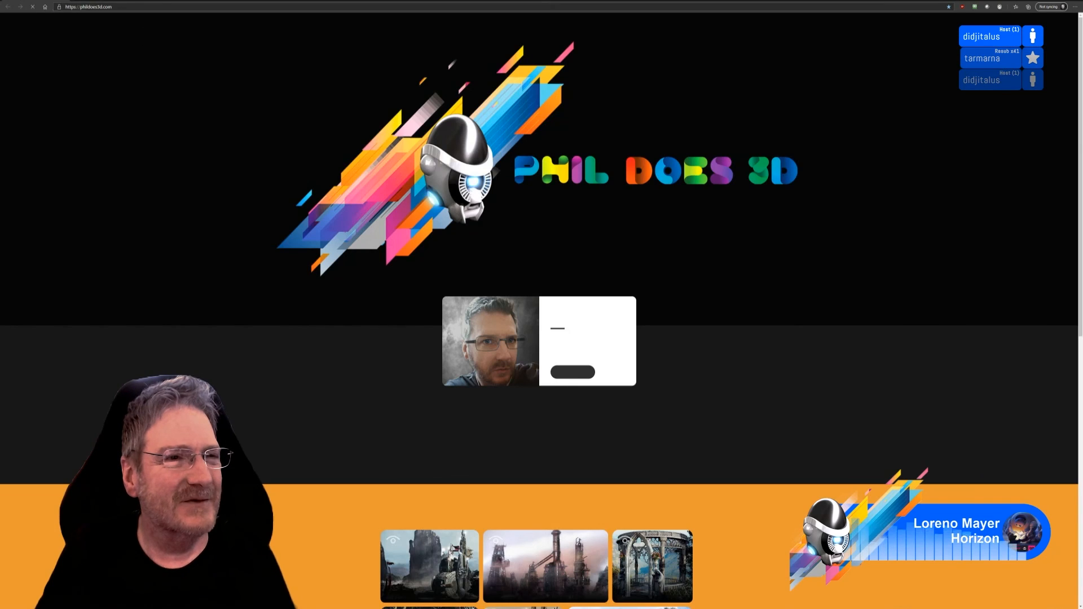
key(ctrl+v)
key(Return)
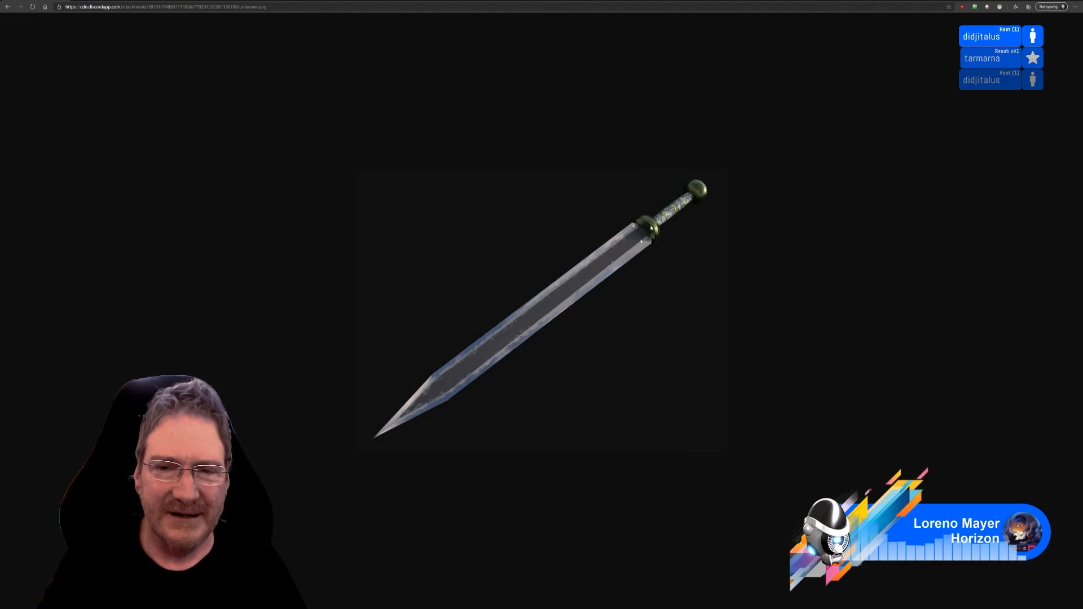
ctrl+scroll(684, 225, up, 3)
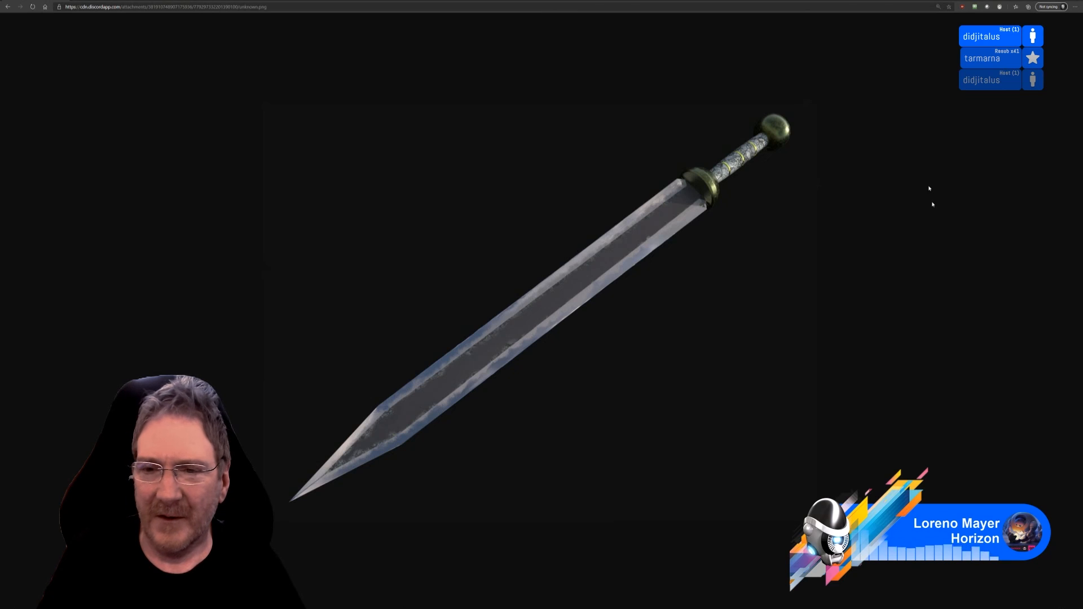
click(1074, 2)
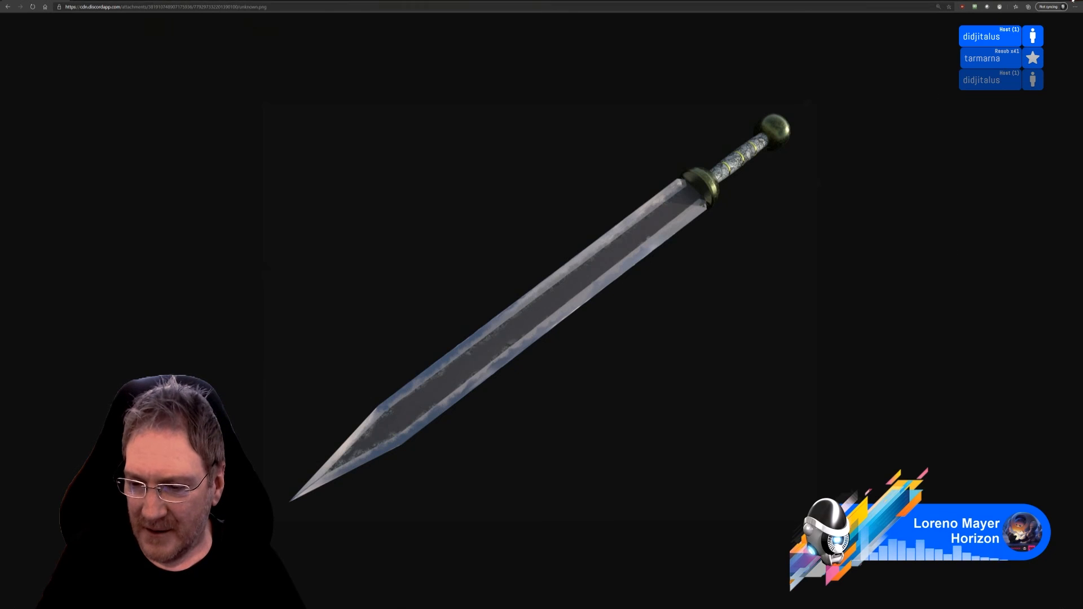
Switch the viewport to Unlit shading, view the study's fireplace and round table, and save all levels and assets
right_drag(586, 221, 738, 260)
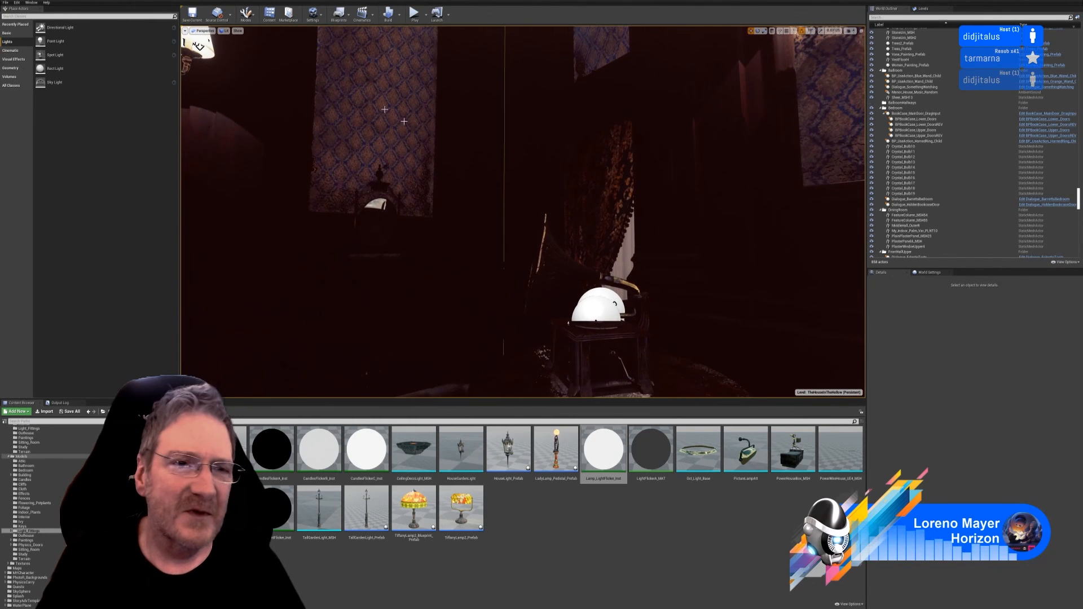
click(225, 31)
click(236, 50)
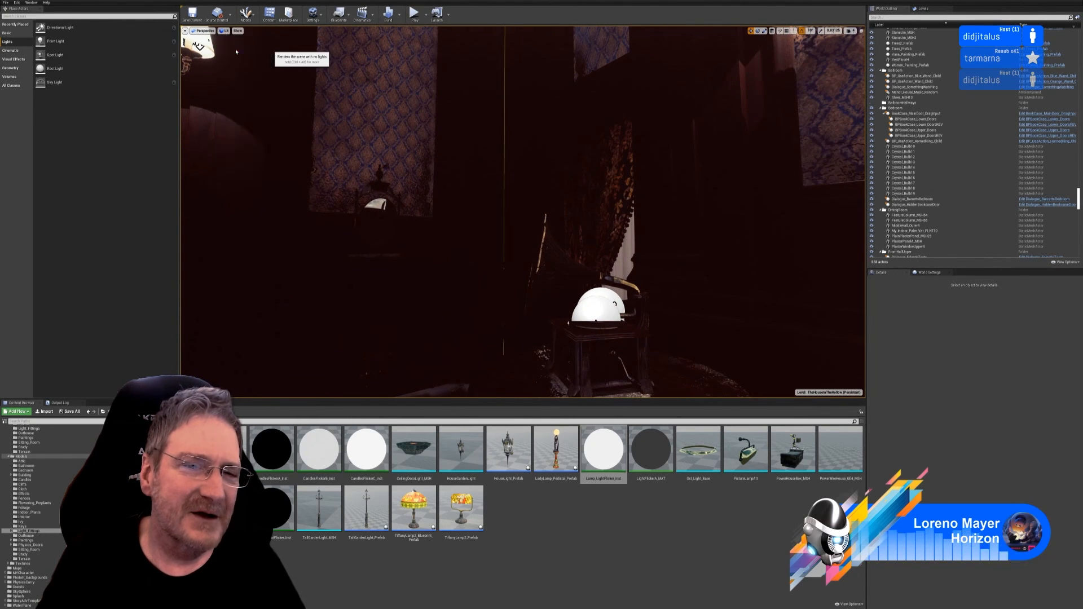
right_drag(435, 226, 417, 254)
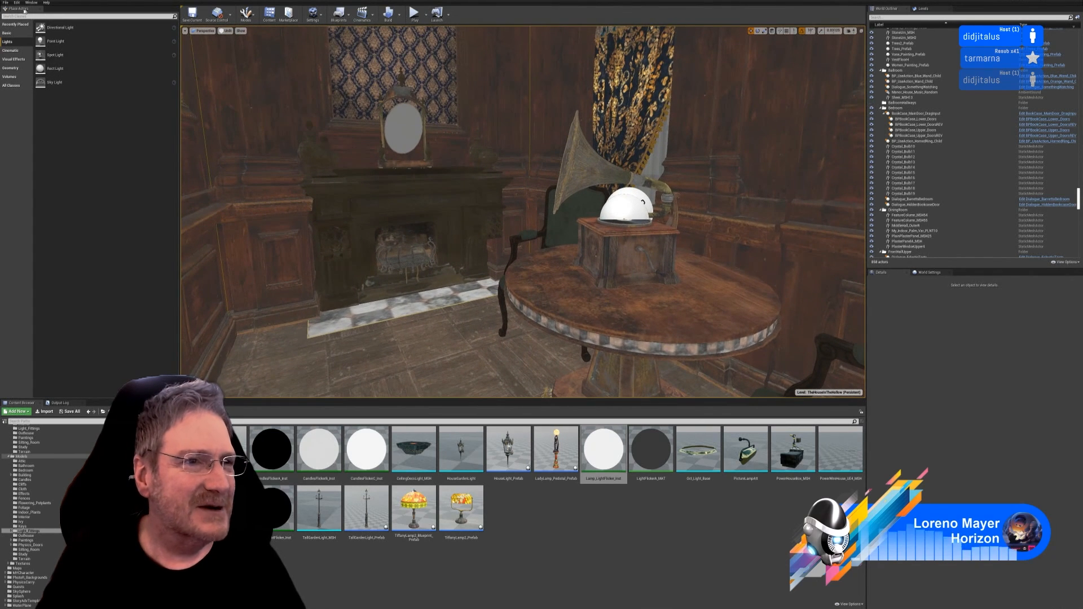
click(5, 2)
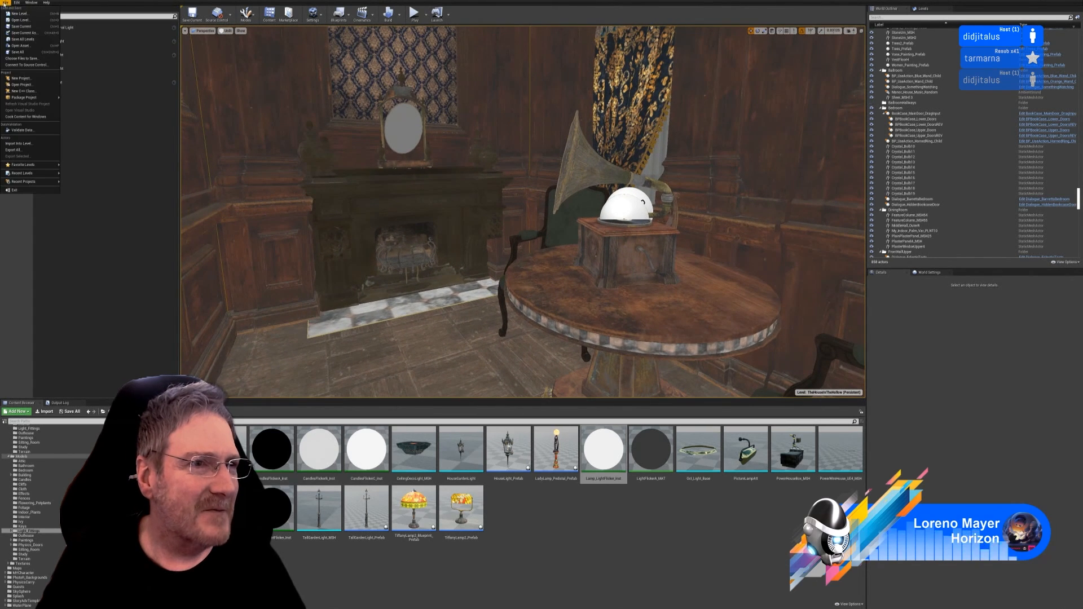
click(22, 52)
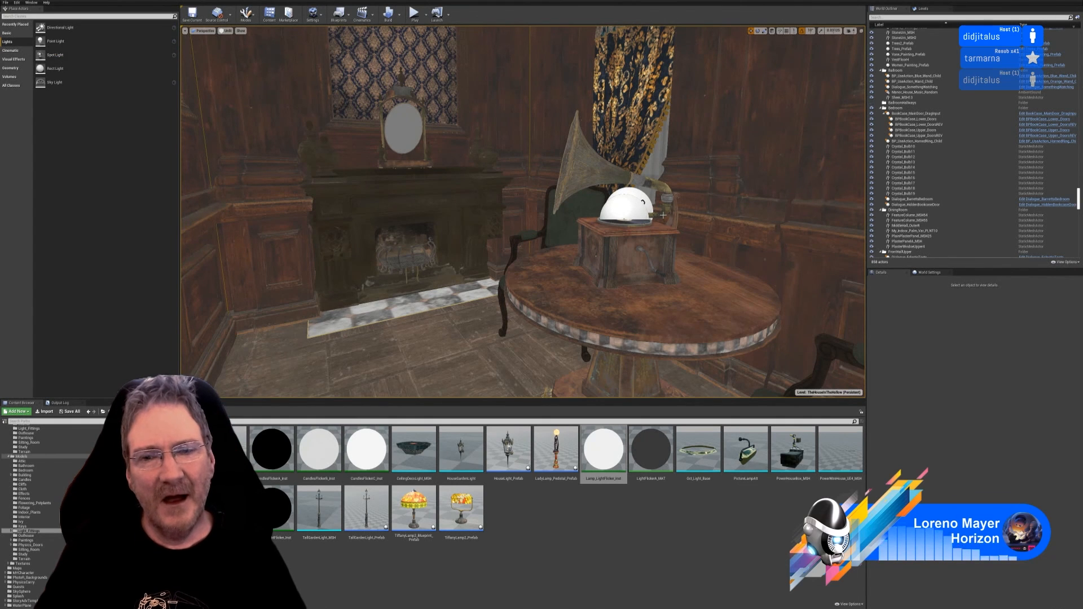